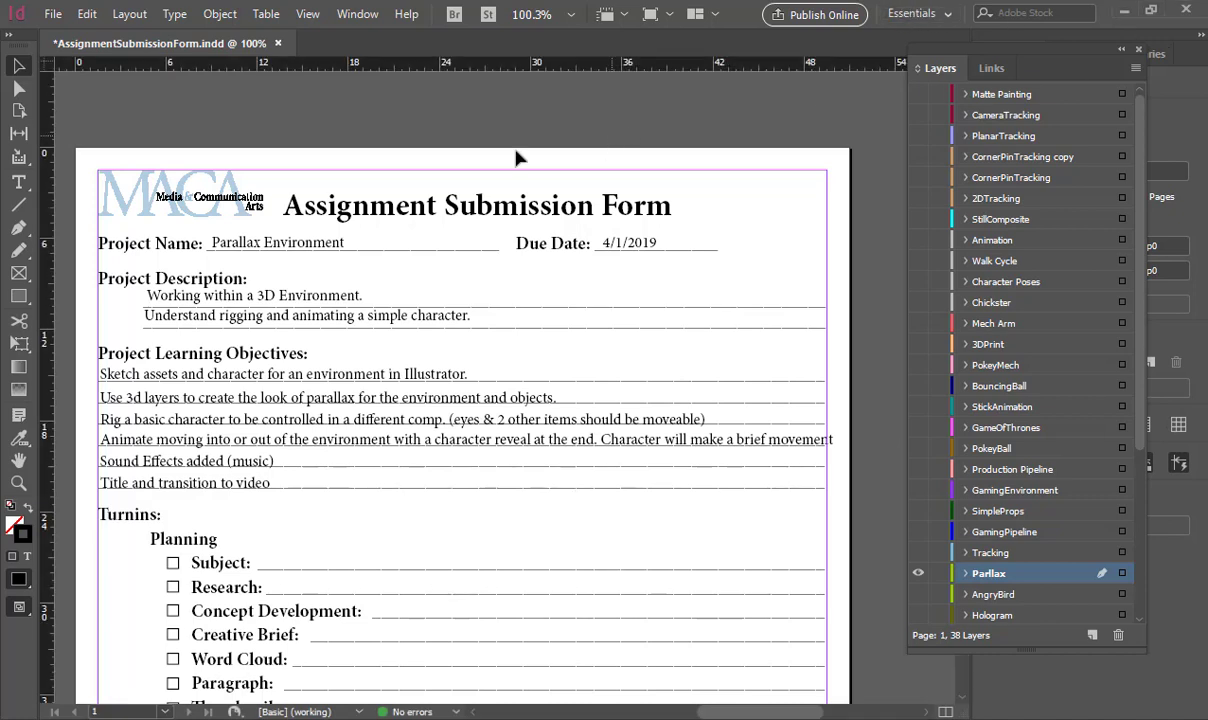
# - Review the Assignment Submission Form from the project name and learning objectives down to the resolution and points fields
pyautogui.moveTo(312, 232); pyautogui.dragTo(319, 148)
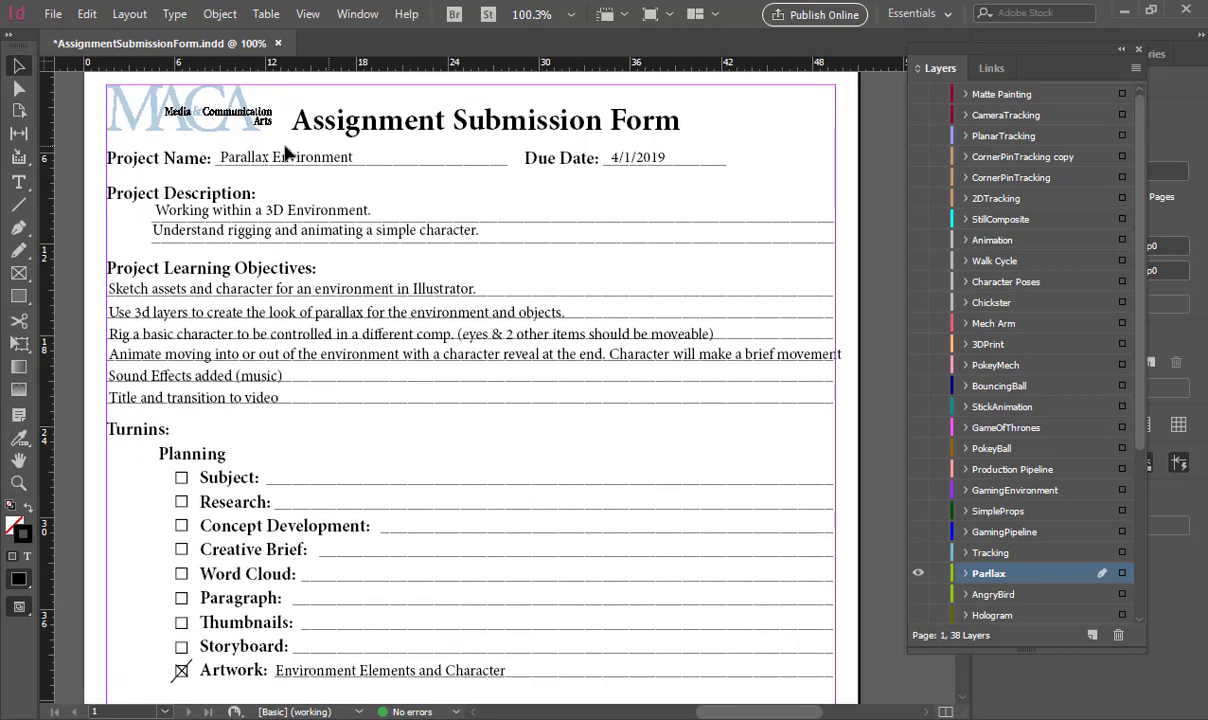
pyautogui.moveTo(93, 81); pyautogui.dragTo(829, 325)
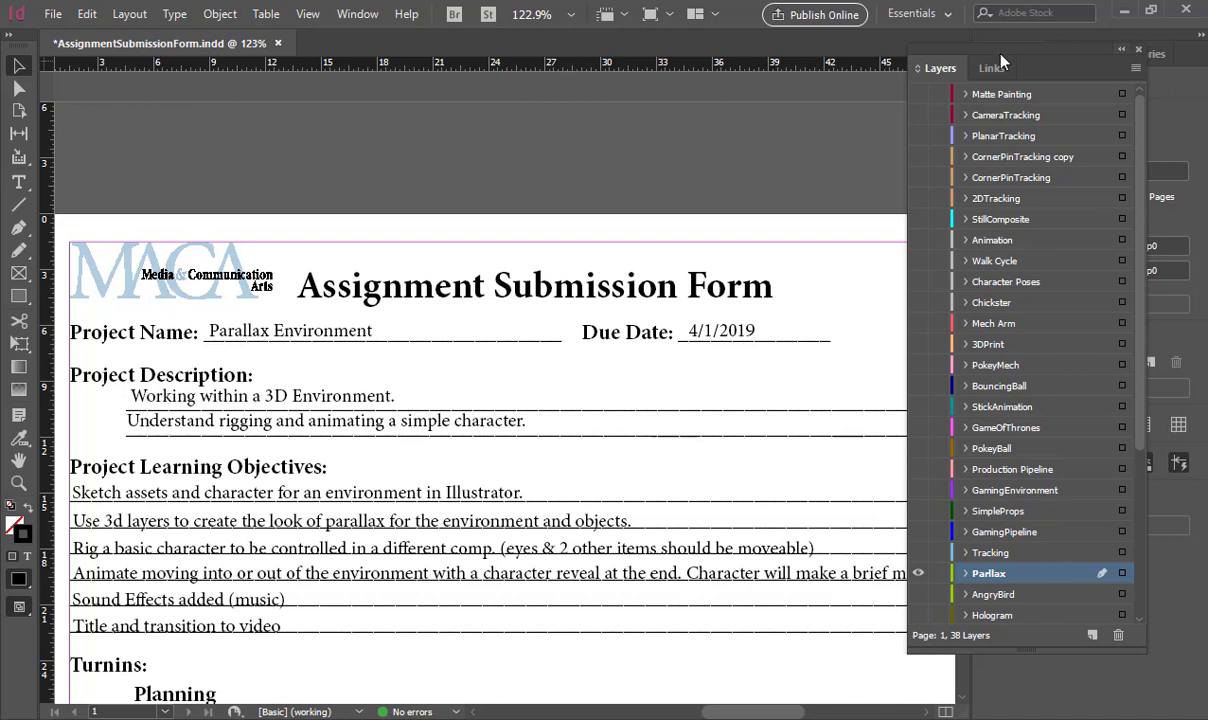
pyautogui.scroll(-1, 333, 352)
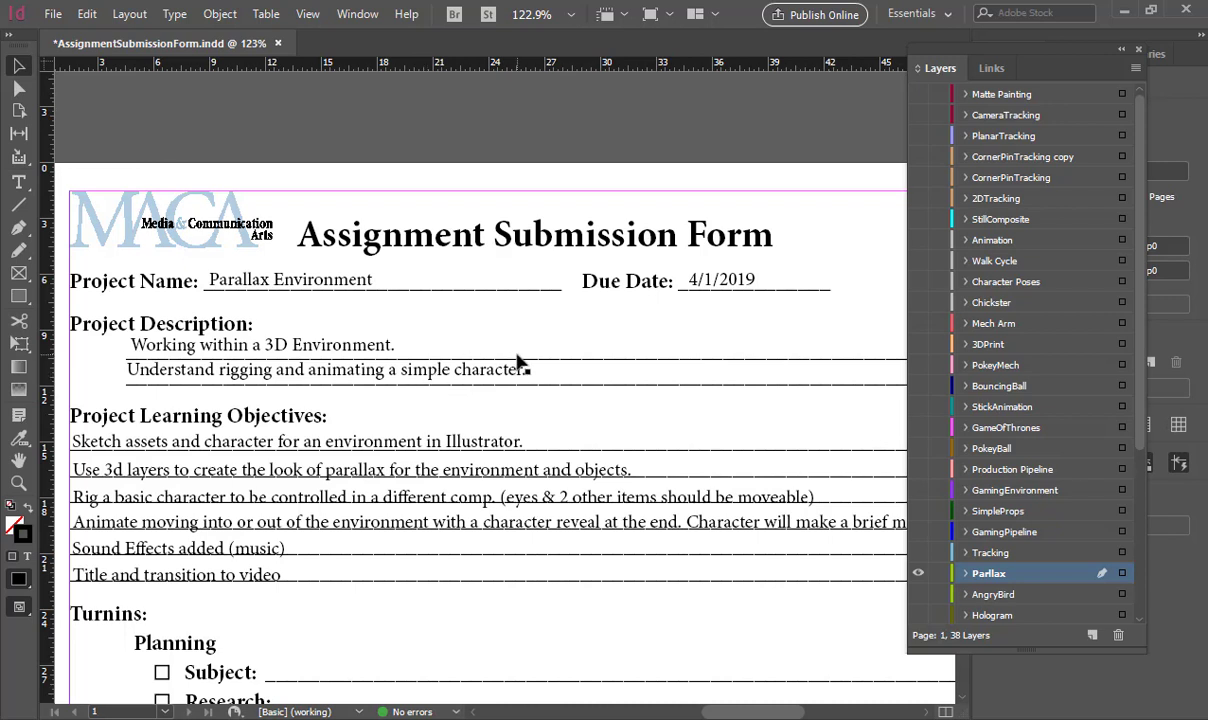
pyautogui.scroll(-1, 520, 363)
pyautogui.scroll(-1, 520, 360)
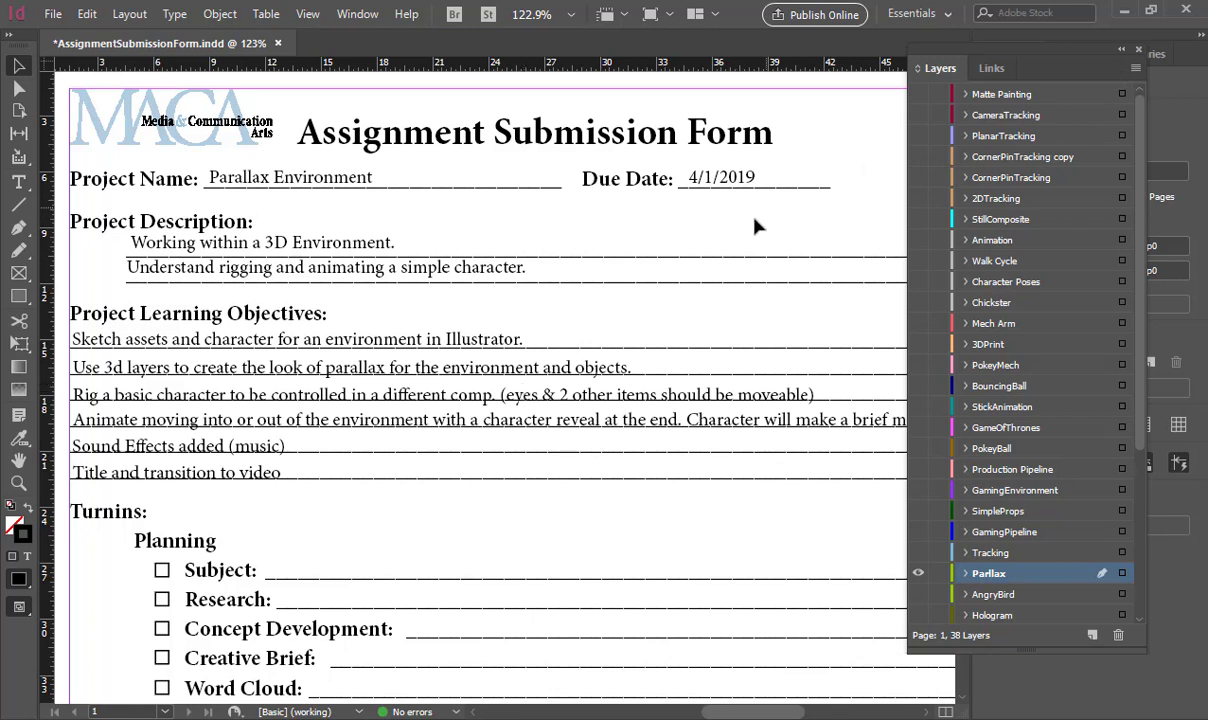
pyautogui.hotkey('ctrl', '1')
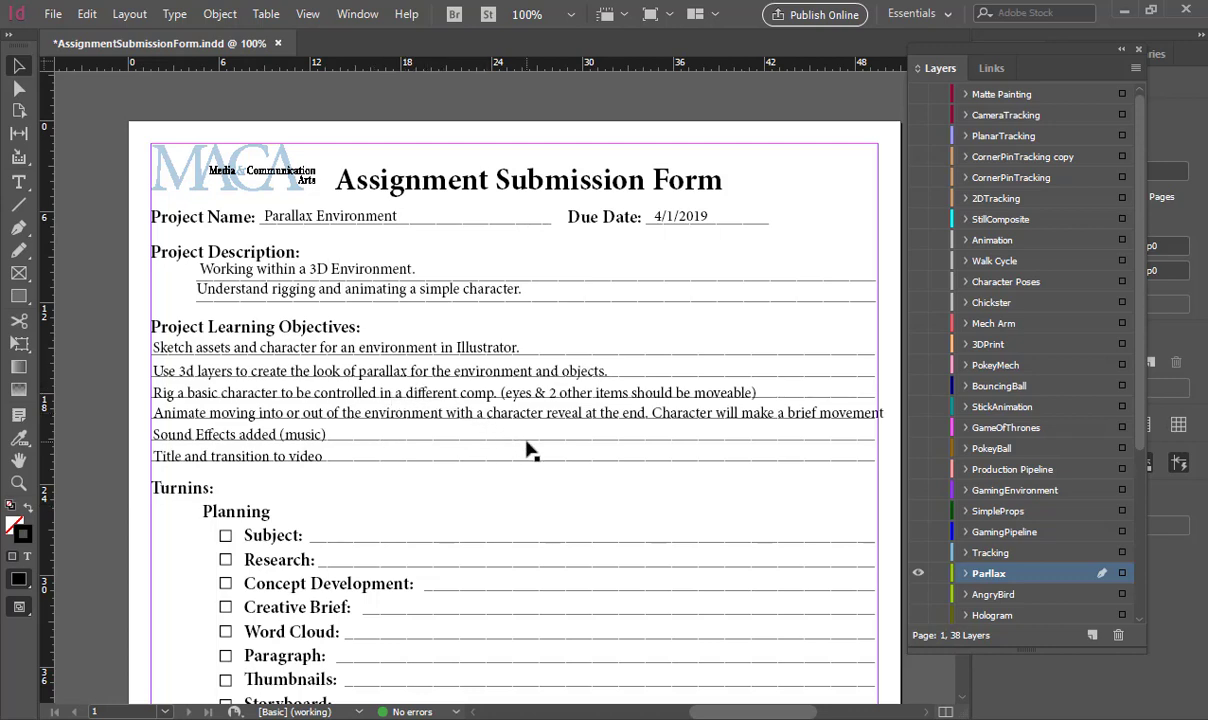
pyautogui.hotkey('ctrl', '=')
pyautogui.press('Tab')
pyautogui.scroll(-10, 528, 450)
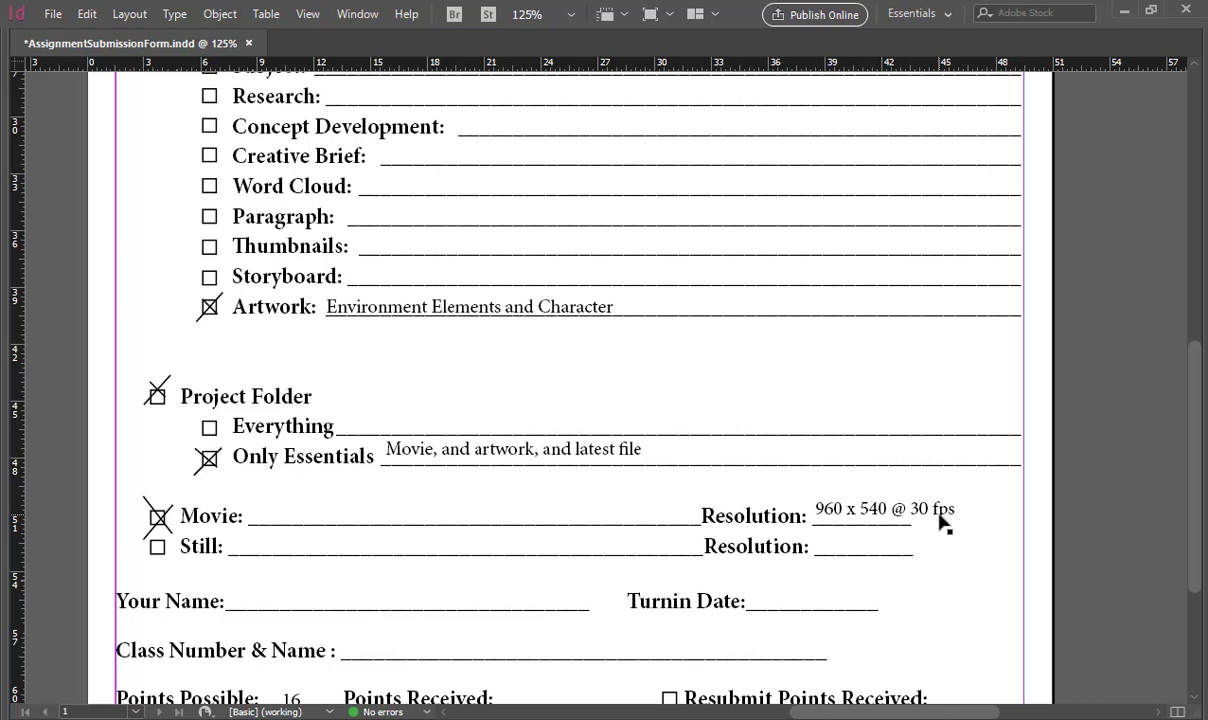
pyautogui.scroll(-3, 556, 440)
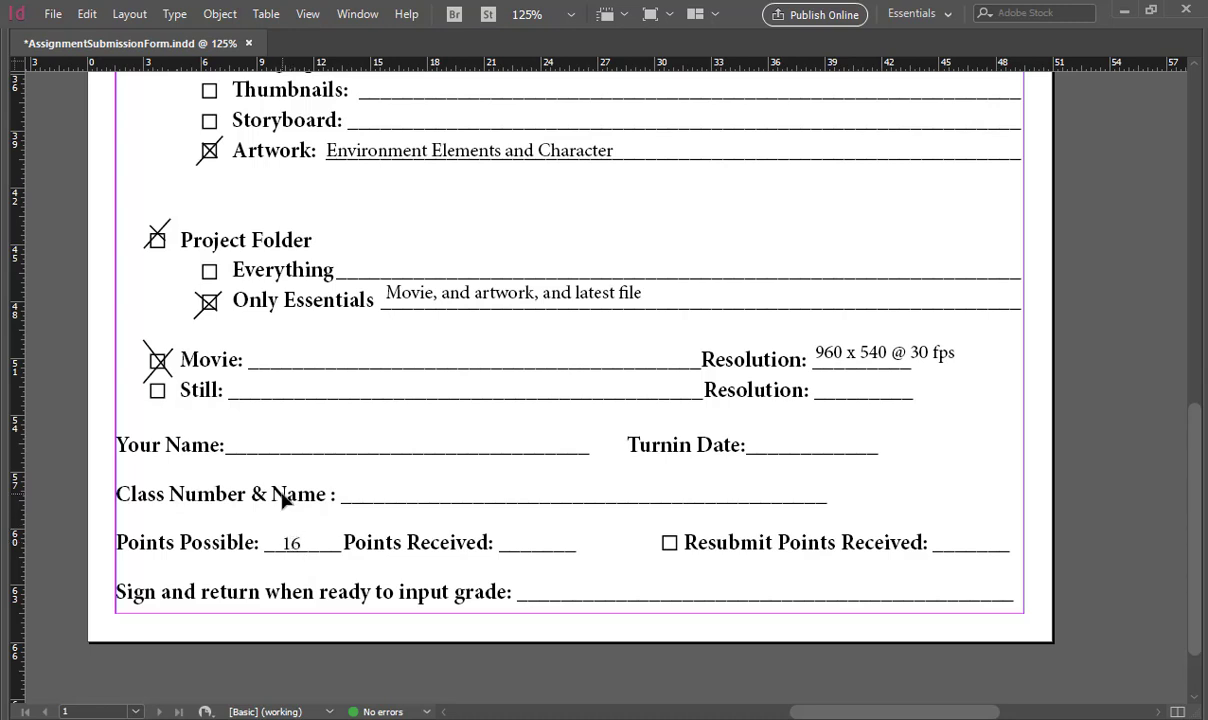
# - Save the assignment submission form and switch to the NES_3D project in After Effects
pyautogui.hotkey('ctrl', 's')
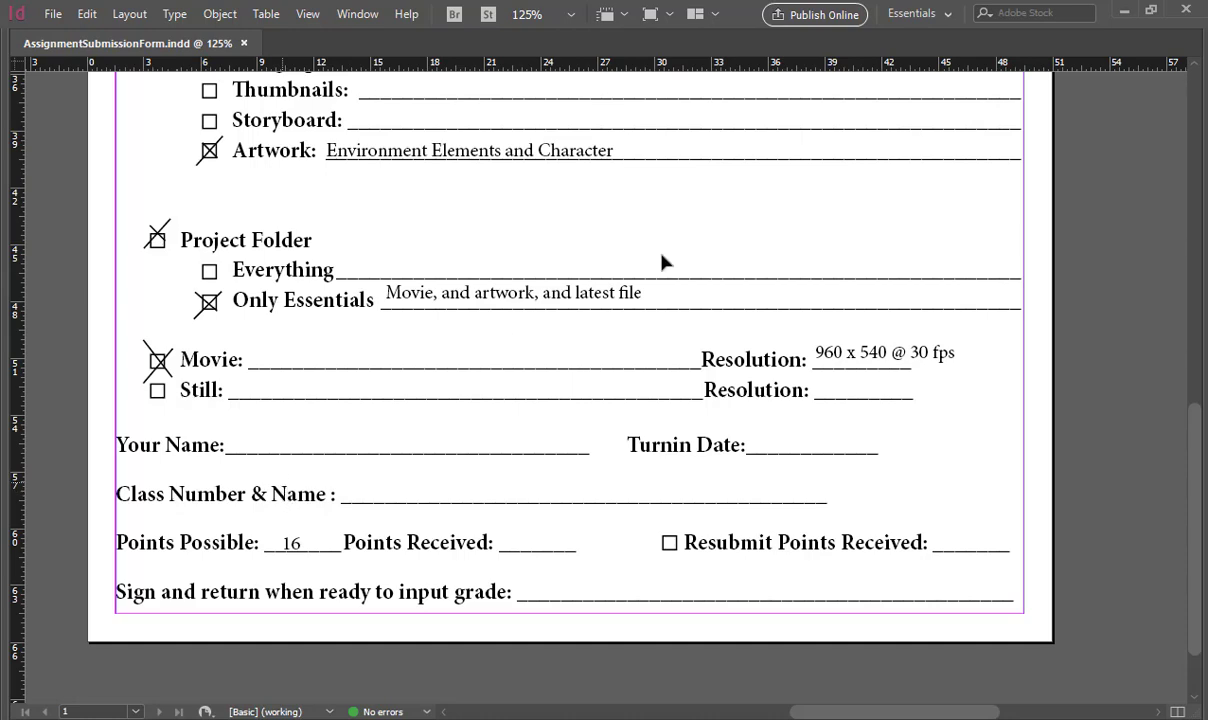
pyautogui.click(1122, 12)
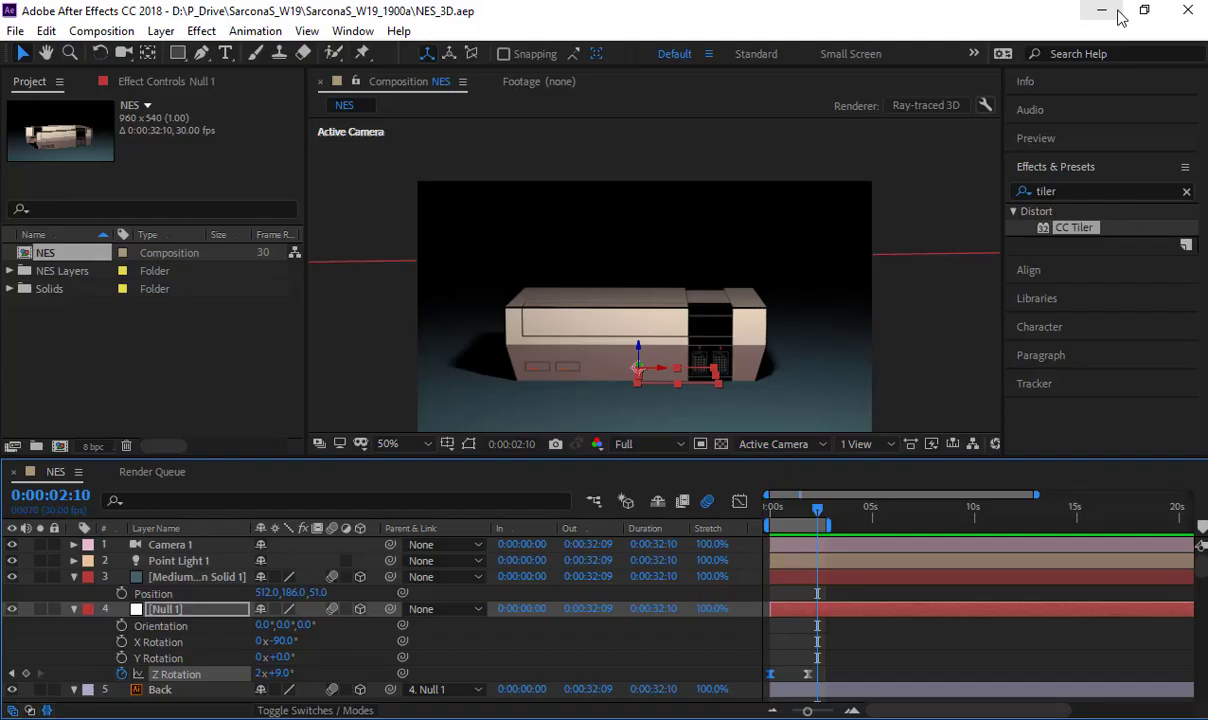
# - Preview the NES console's rotation animation repeatedly from the start of the composition
pyautogui.press('Home')
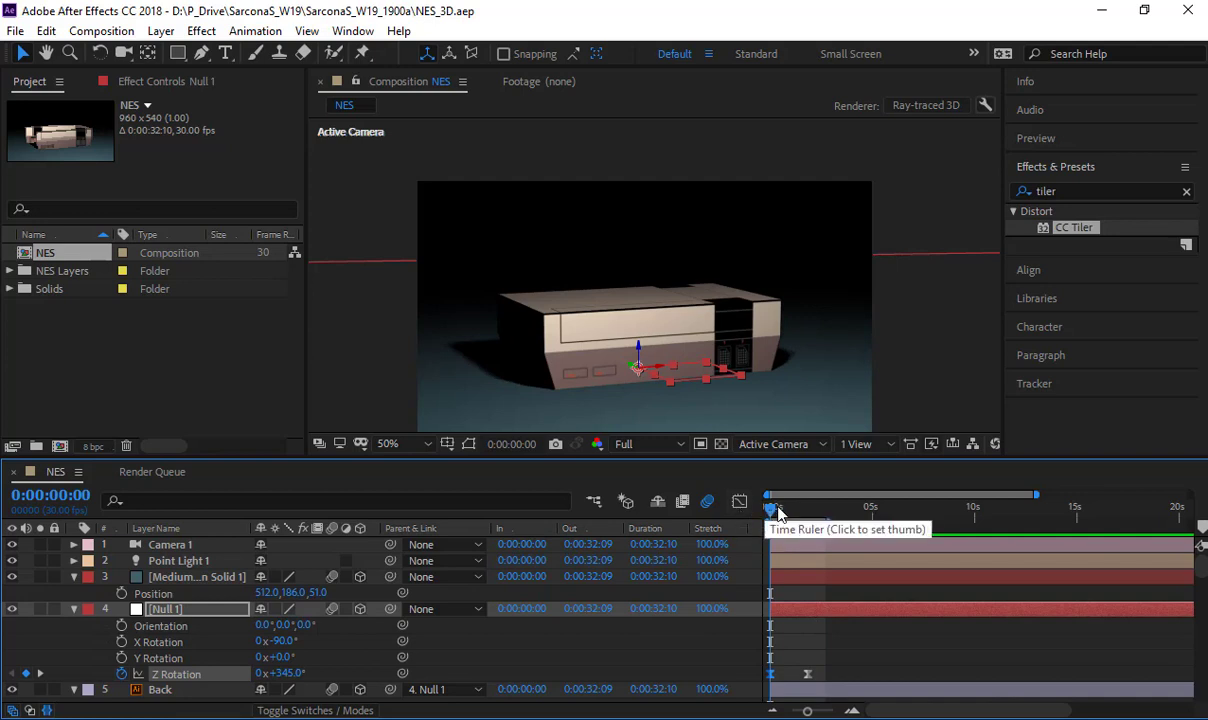
pyautogui.press('space')
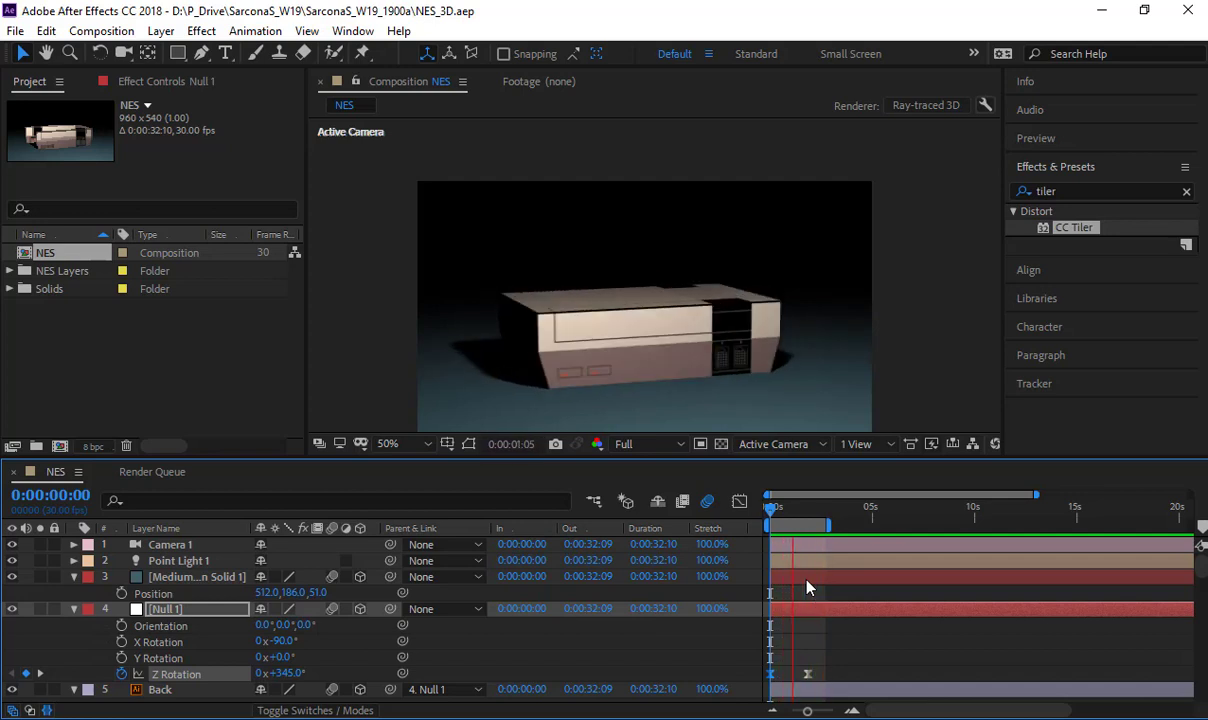
pyautogui.press('space')
pyautogui.press('space')
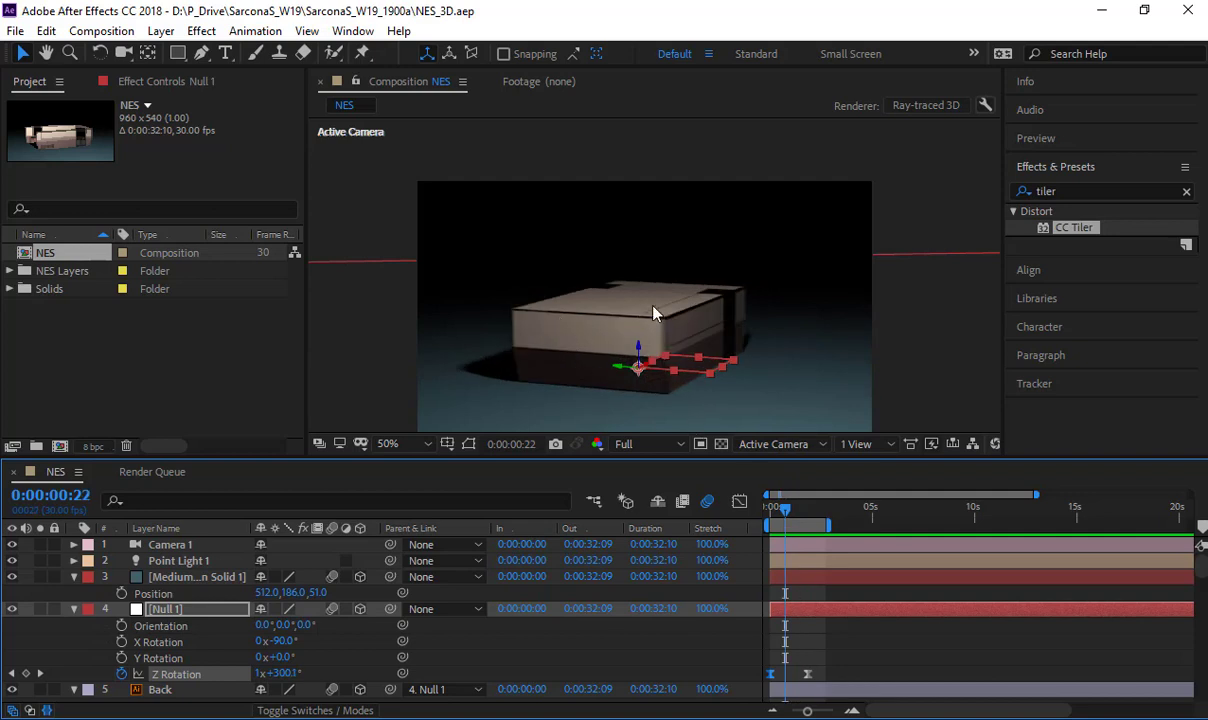
pyautogui.press('space')
pyautogui.click(769, 514)
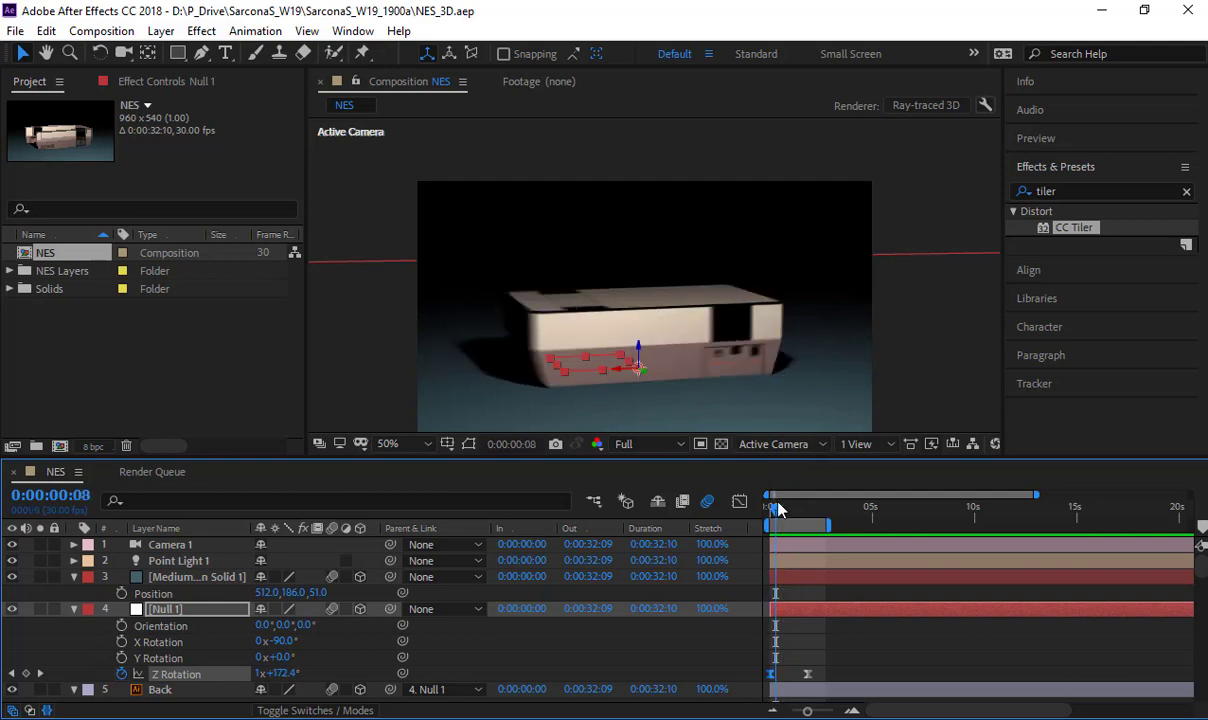
pyautogui.press('space')
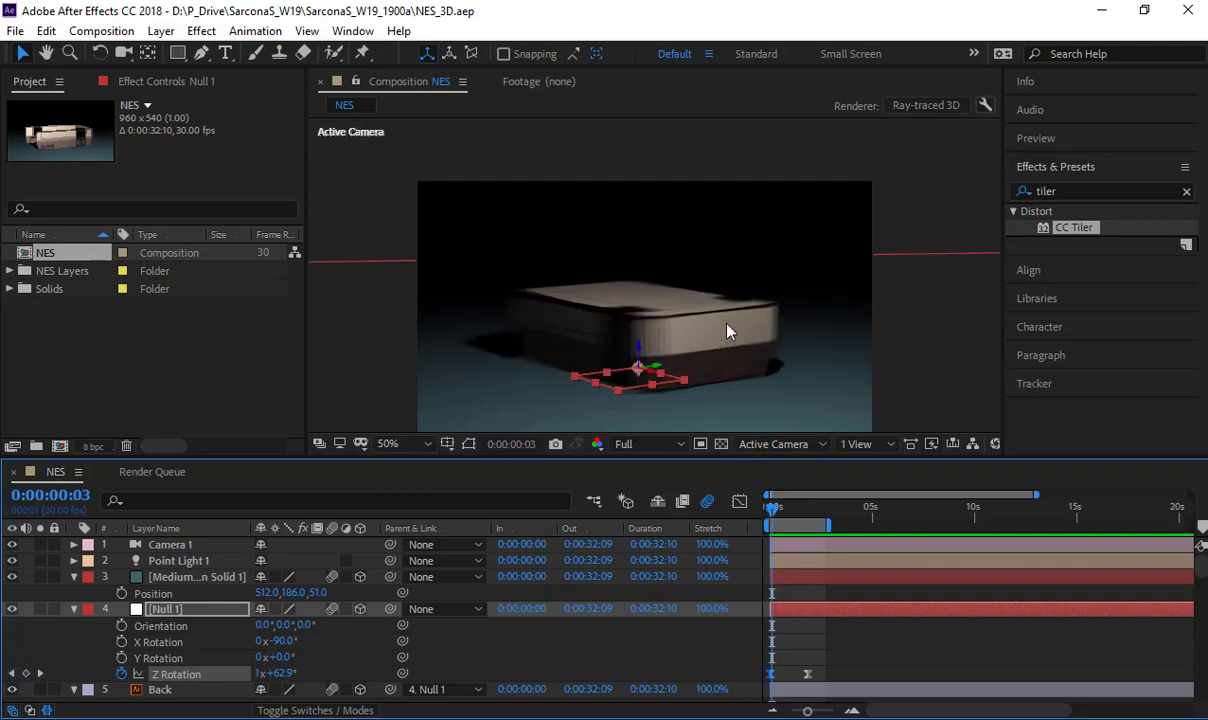
pyautogui.click(768, 510)
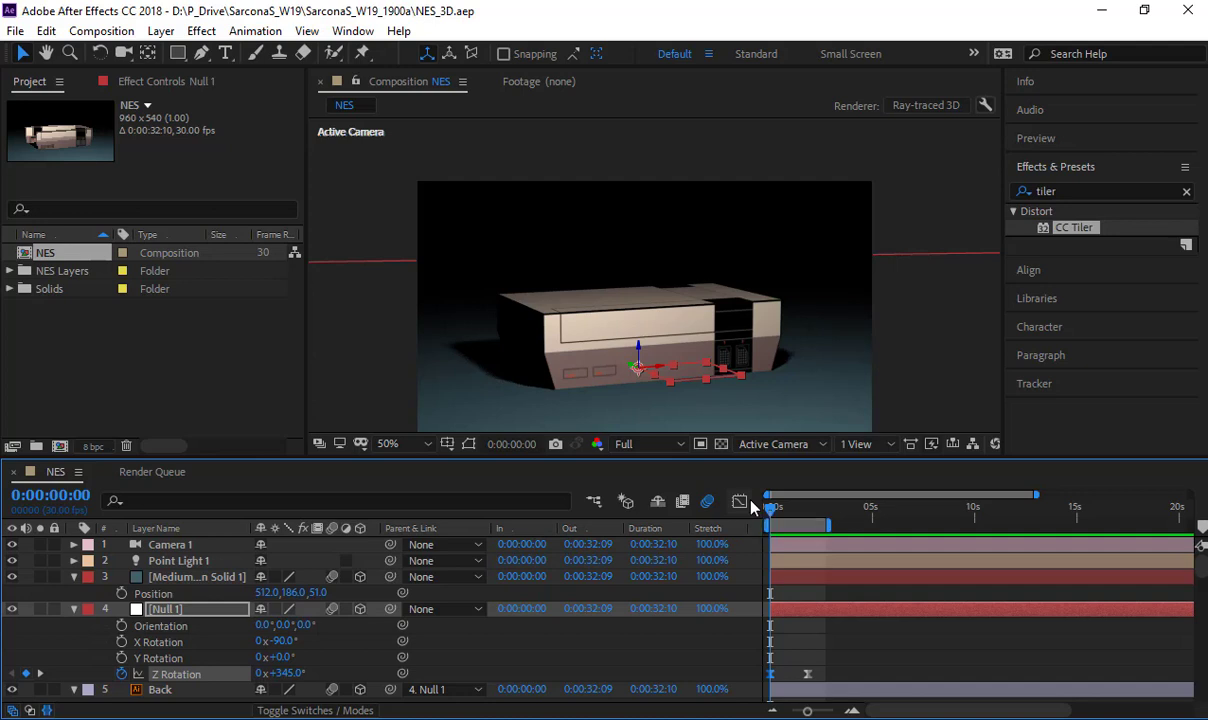
pyautogui.press('space')
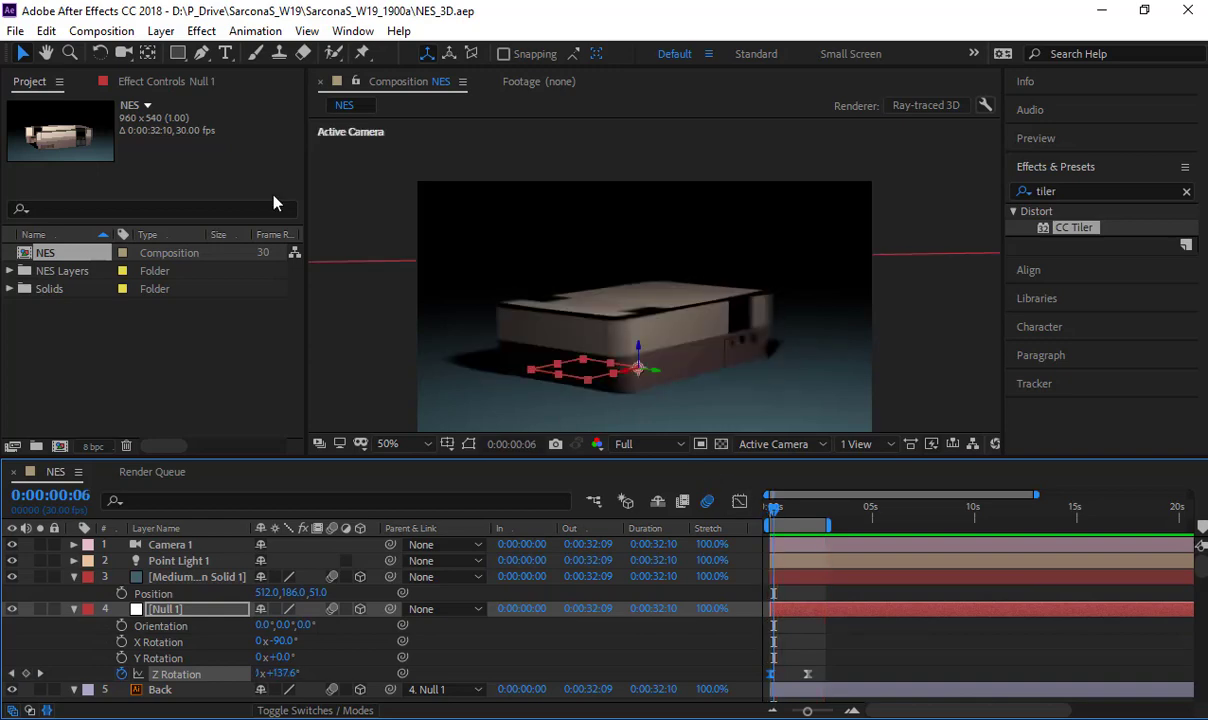
# - Open the recent project ParallaxSetup.aep
pyautogui.click(15, 31)
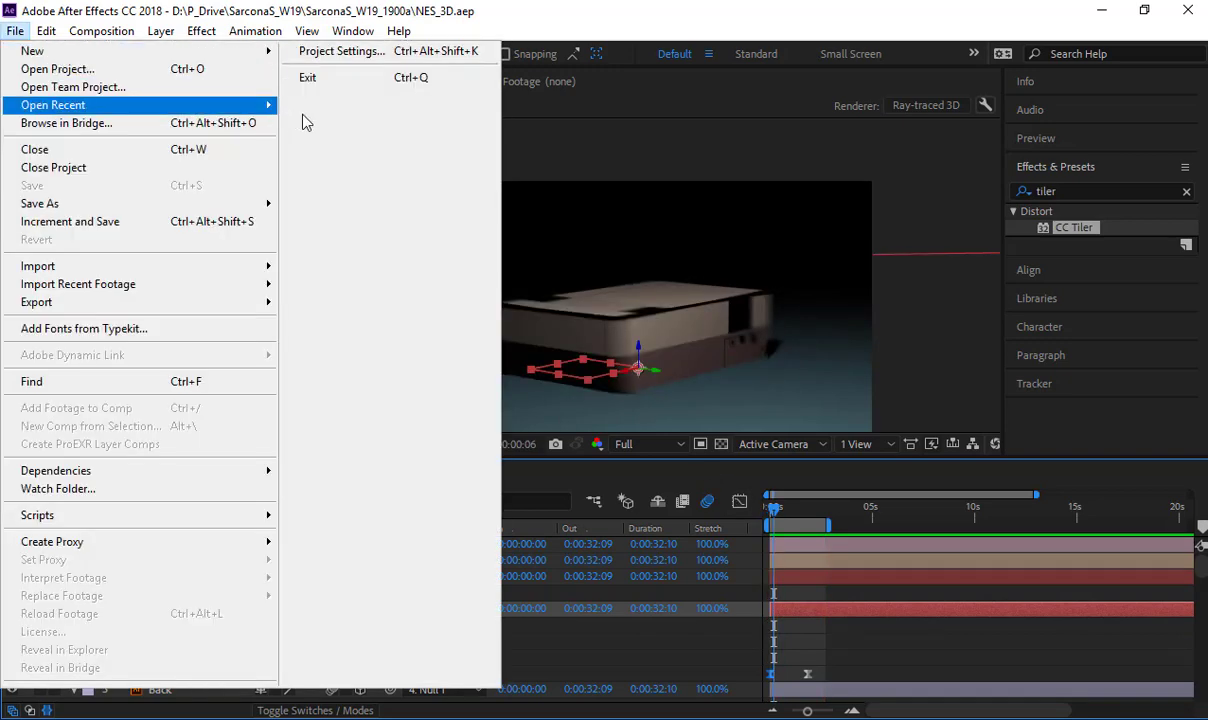
pyautogui.moveTo(190, 105)
pyautogui.click(472, 125)
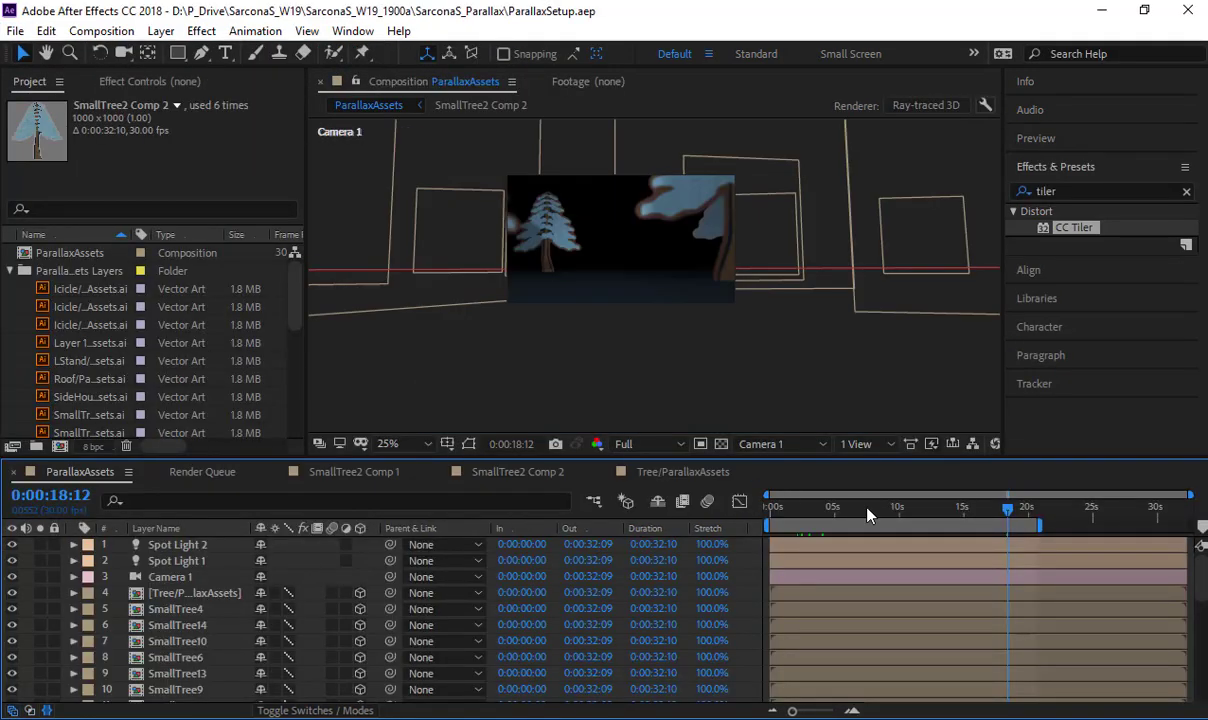
# - Preview the ParallaxAssets composition briefly from its first frame through Camera 1
pyautogui.click(770, 509)
pyautogui.hotkey('ctrl', 'a')
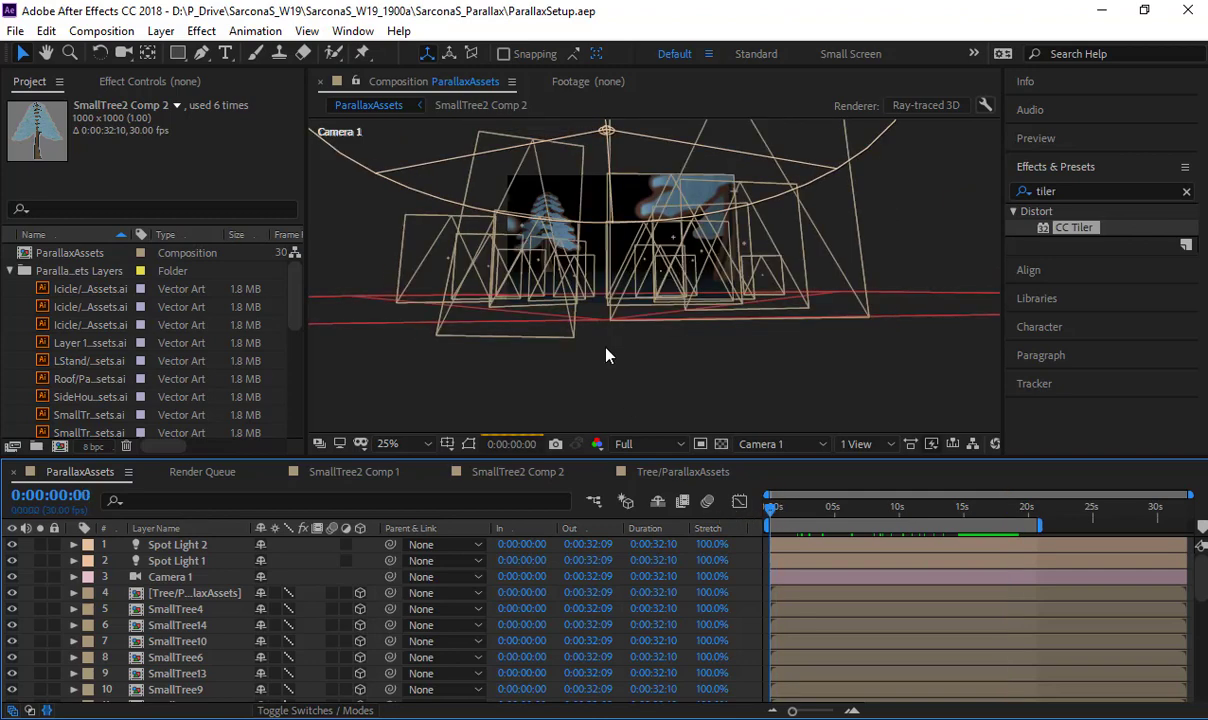
pyautogui.click(606, 348)
pyautogui.moveTo(618, 320); pyautogui.dragTo(674, 377)
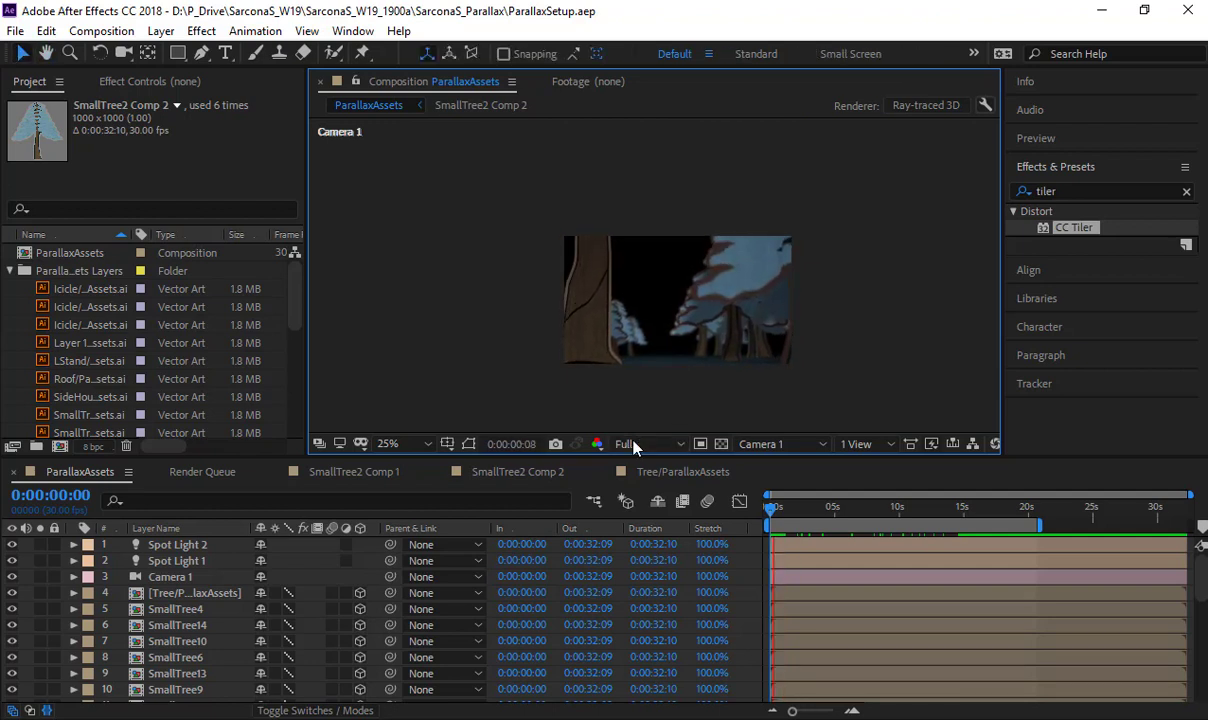
pyautogui.press('space')
# - Switch the tree layers of the ParallaxAssets composition to best quality
pyautogui.scroll(-7, 297, 640)
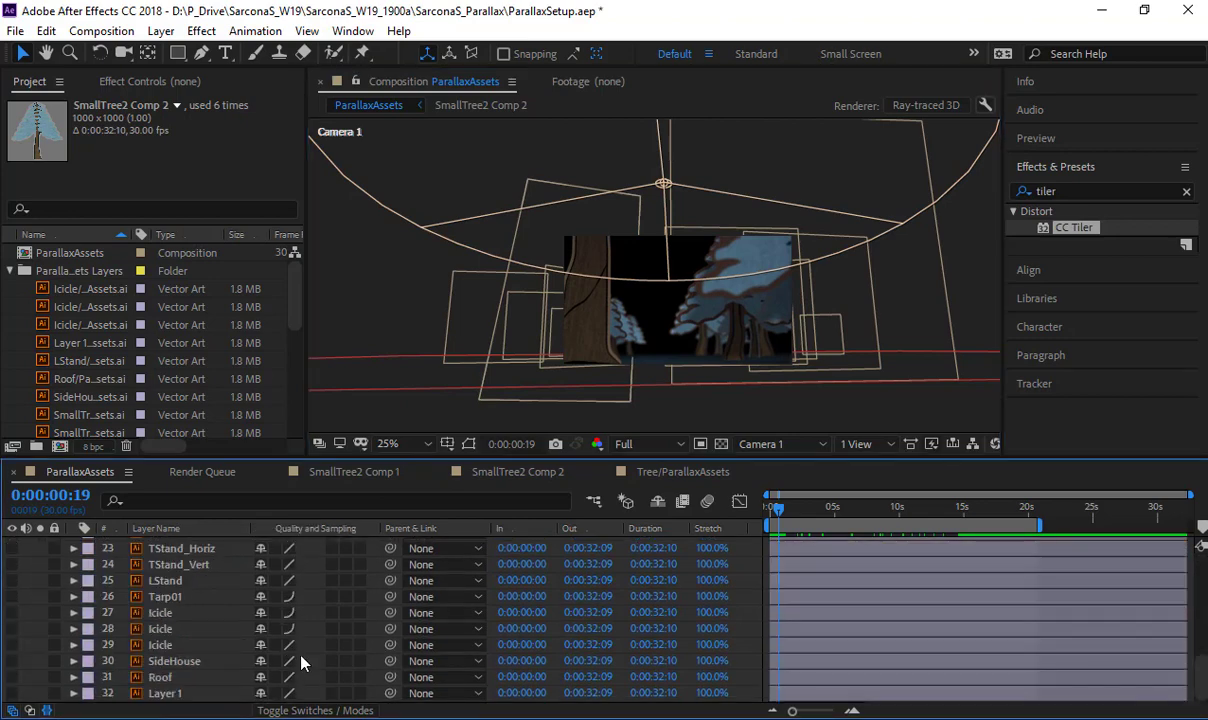
pyautogui.scroll(3, 320, 618)
pyautogui.scroll(4, 305, 615)
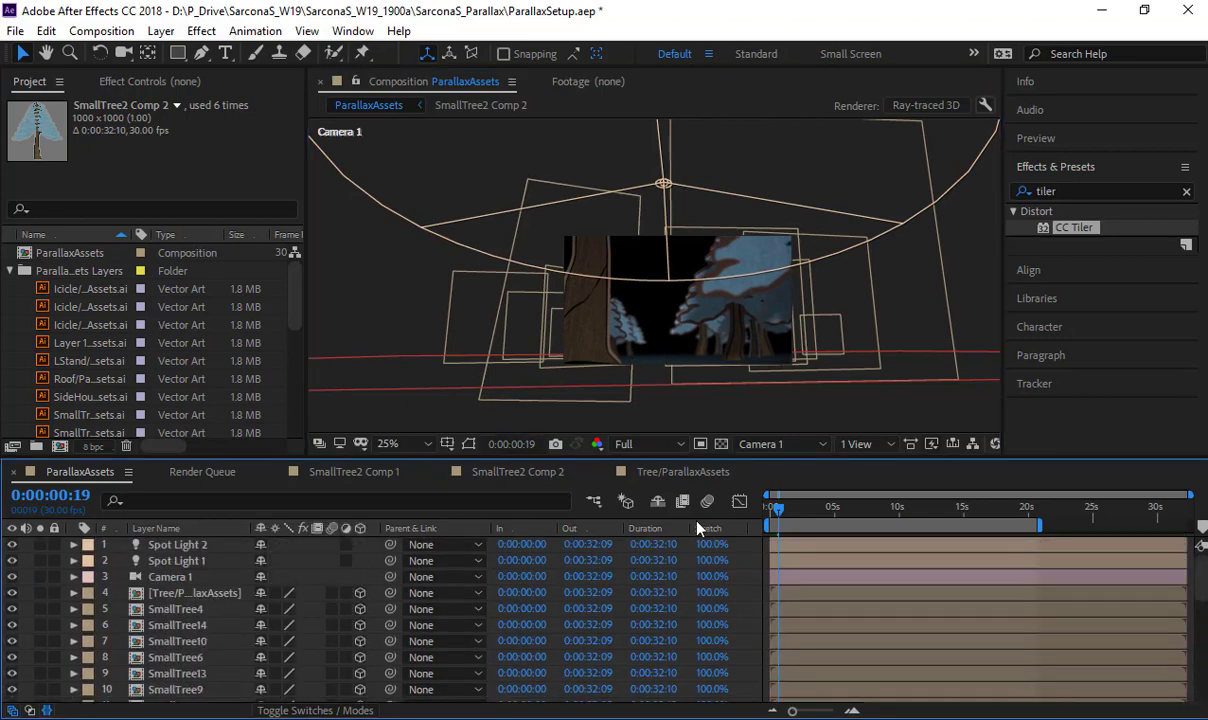
# - Play the forest camera move at 50% magnification and scrub the composition to 0:00:15:03
pyautogui.click(456, 422)
pyautogui.press('space')
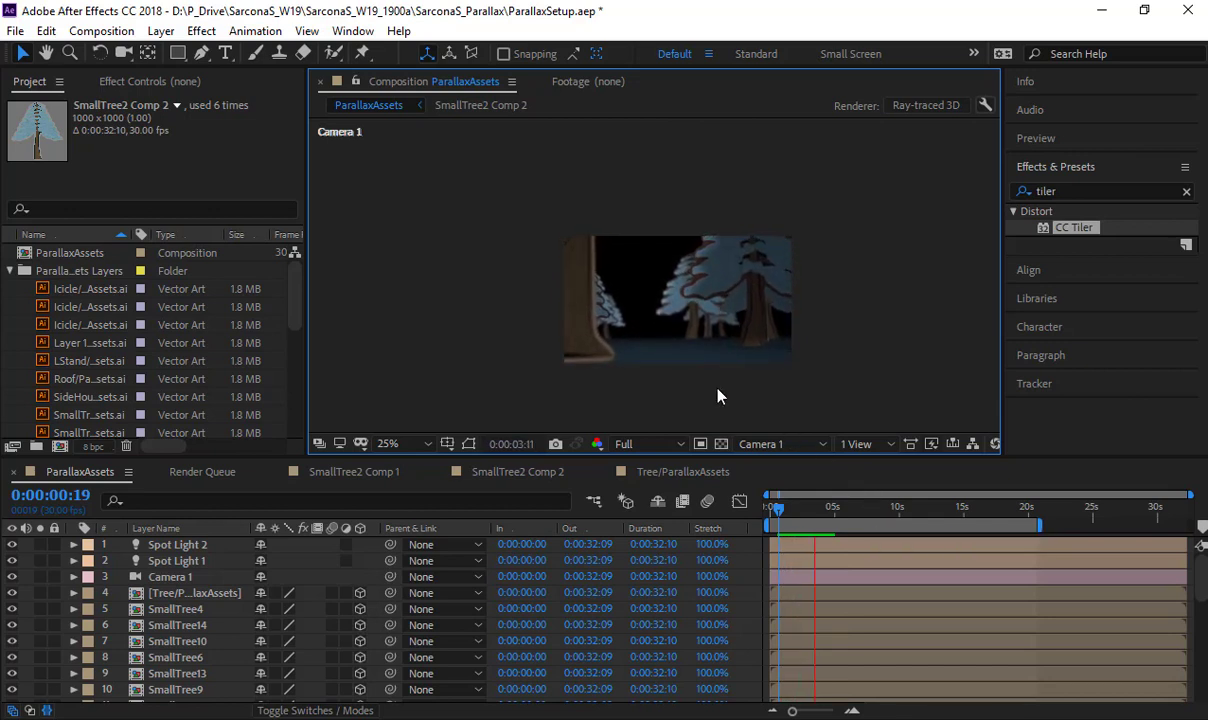
pyautogui.scroll(1, 717, 395)
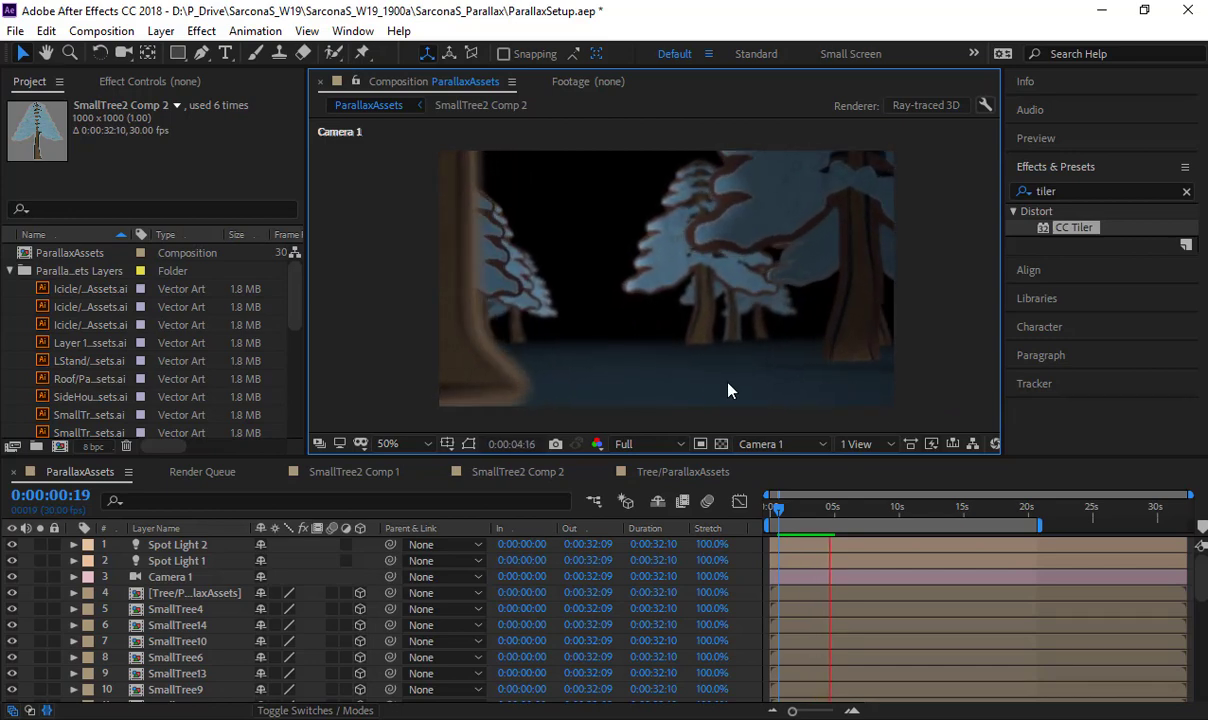
pyautogui.moveTo(789, 511); pyautogui.dragTo(966, 527)
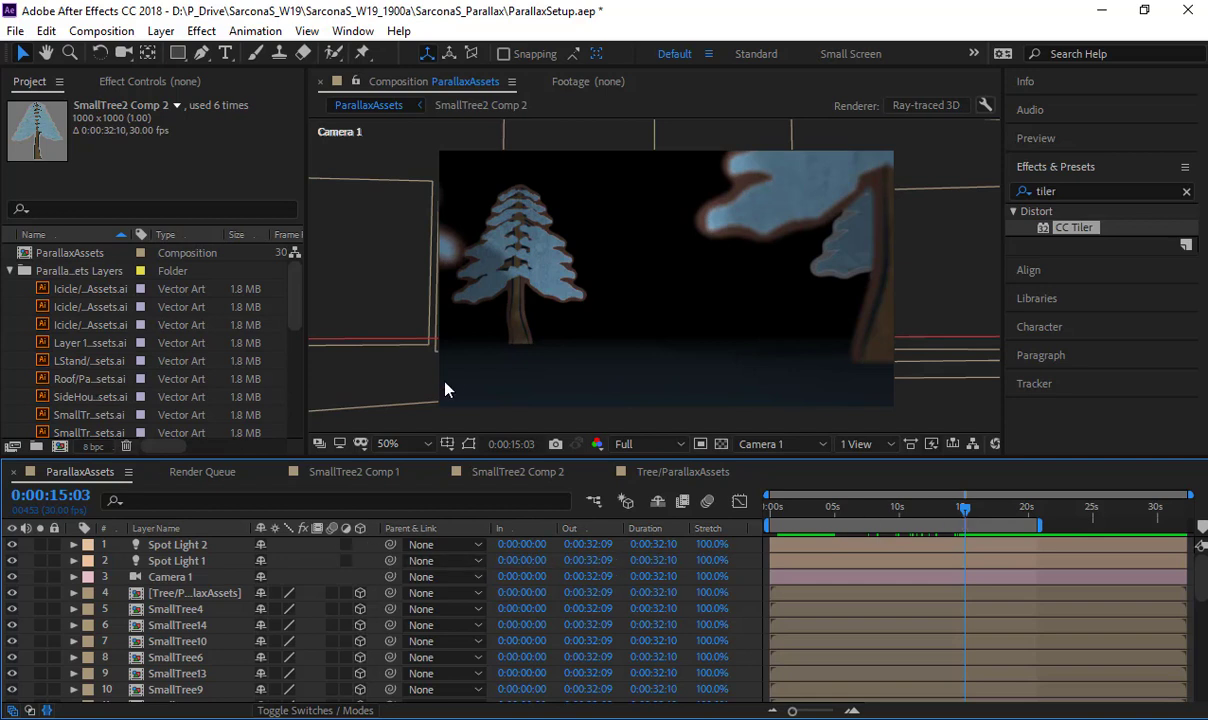
# - View the Icicle and SmallTree footage items from ParallaxAssets.ai, examining the small tree up close
pyautogui.doubleClick(67, 290)
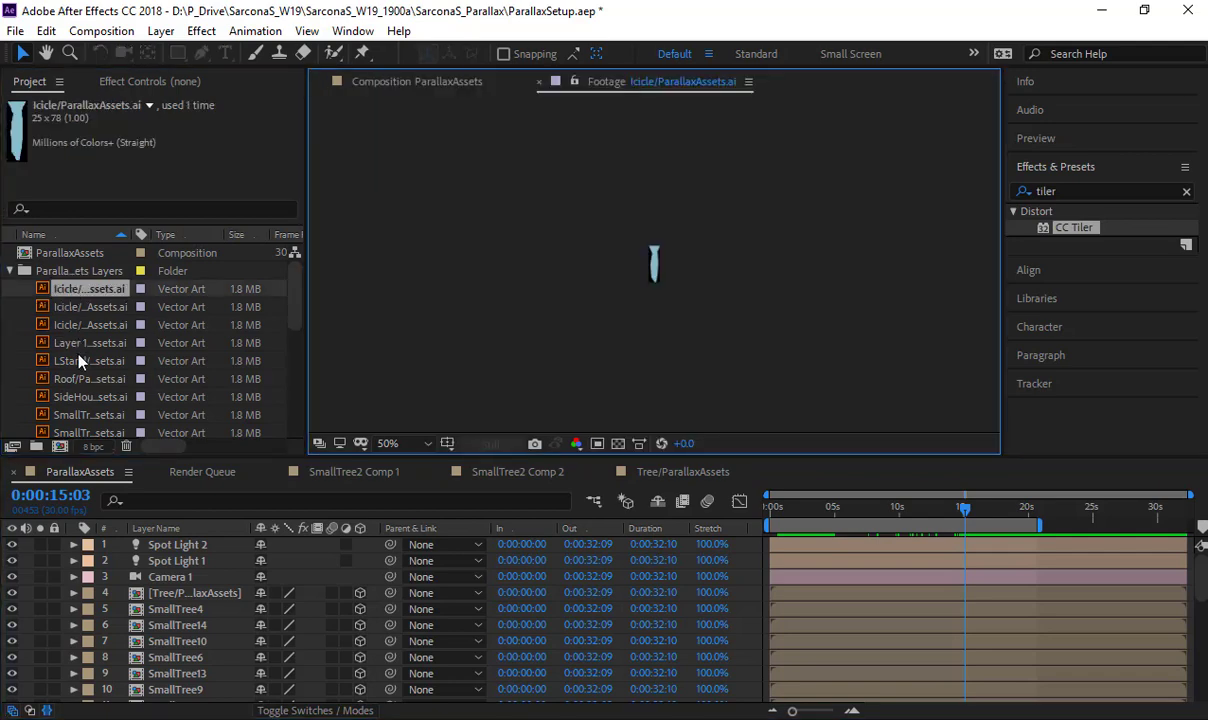
pyautogui.click(77, 410)
pyautogui.scroll(-1, 80, 360)
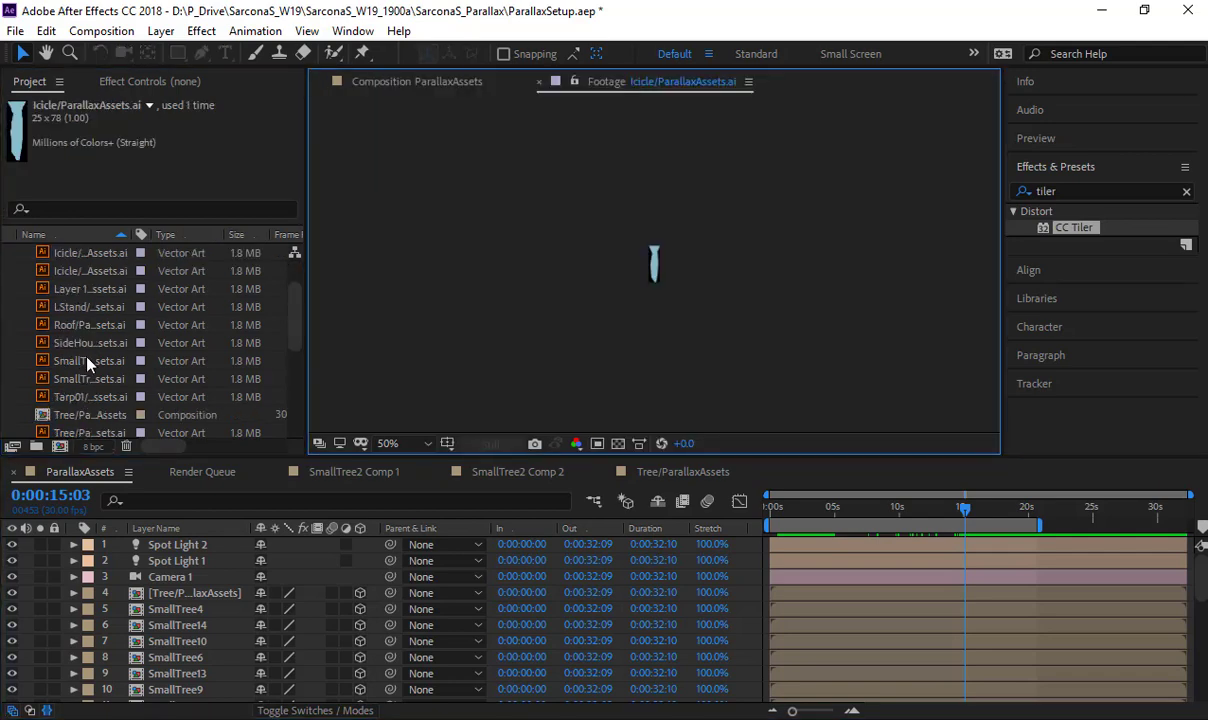
pyautogui.doubleClick(88, 365)
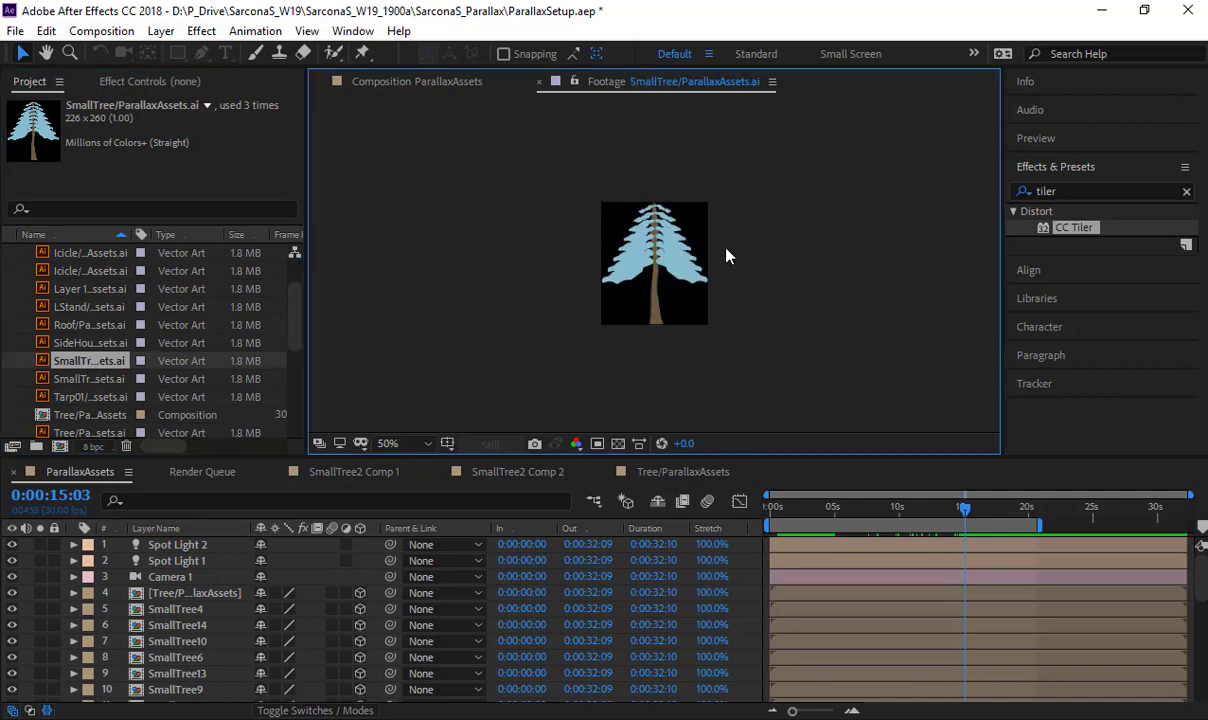
pyautogui.scroll(3, 724, 262)
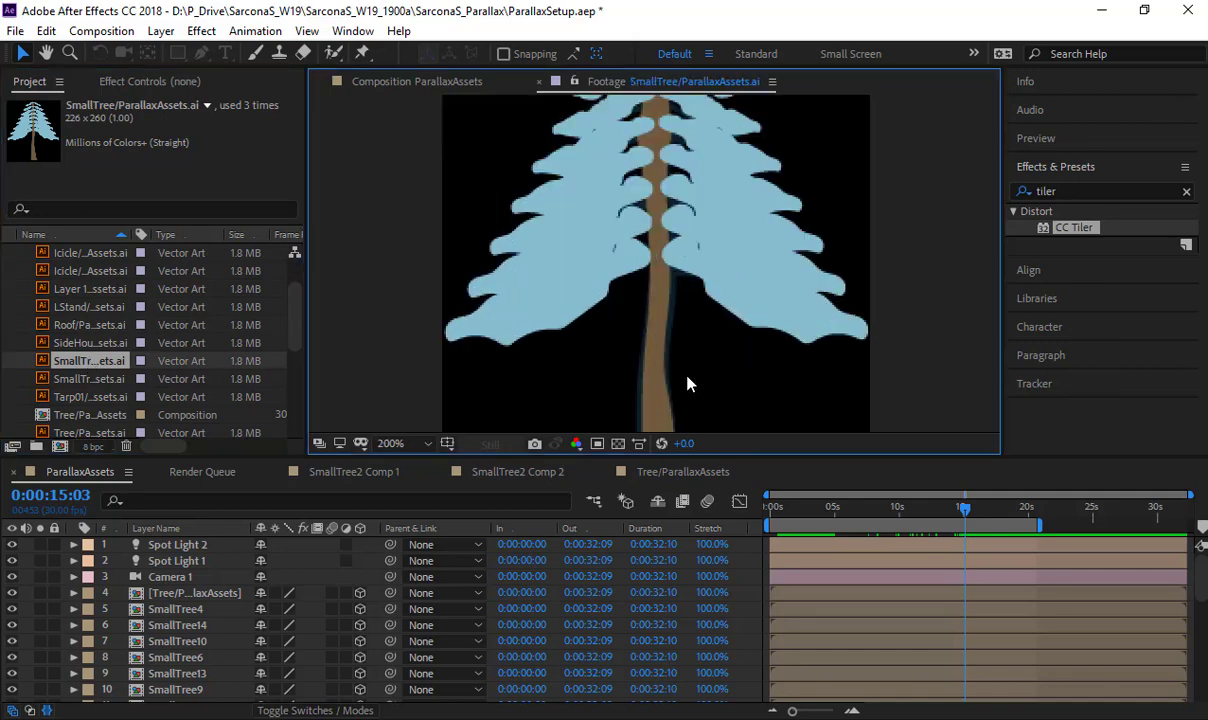
# - Examine the textured, outlined tree in the SmallTree2 Comp 1 composition up close
pyautogui.click(345, 473)
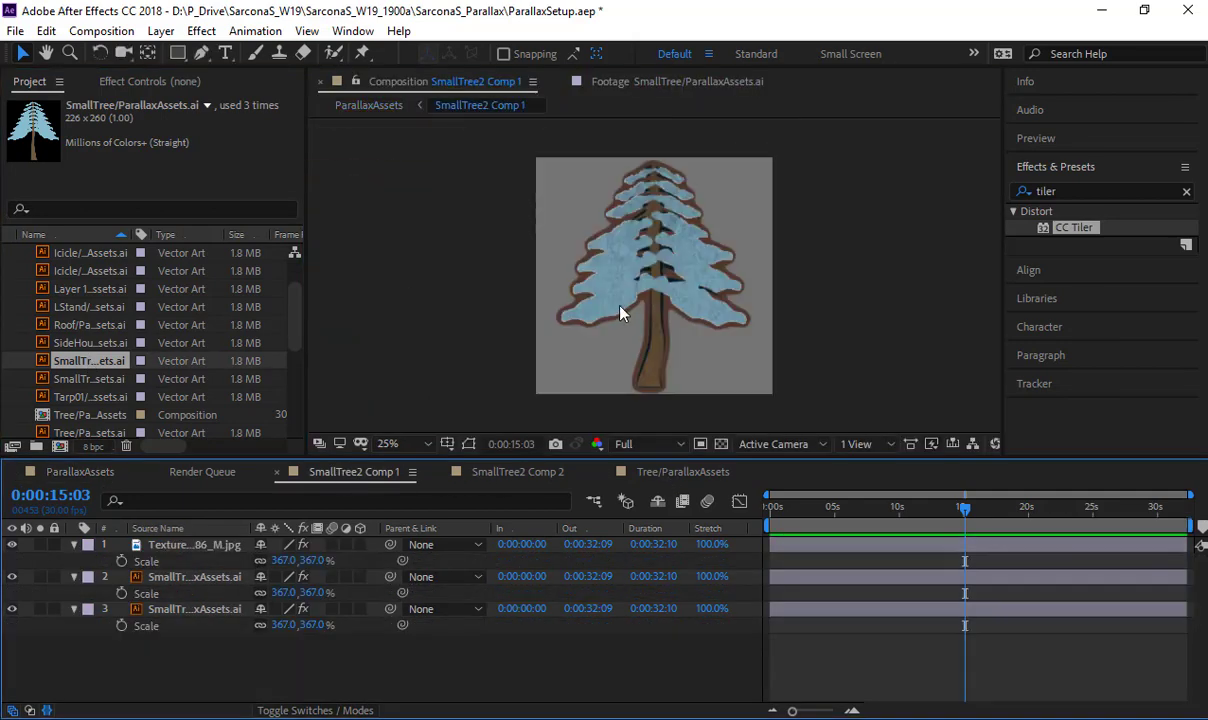
pyautogui.scroll(2, 668, 297)
pyautogui.scroll(1, 668, 297)
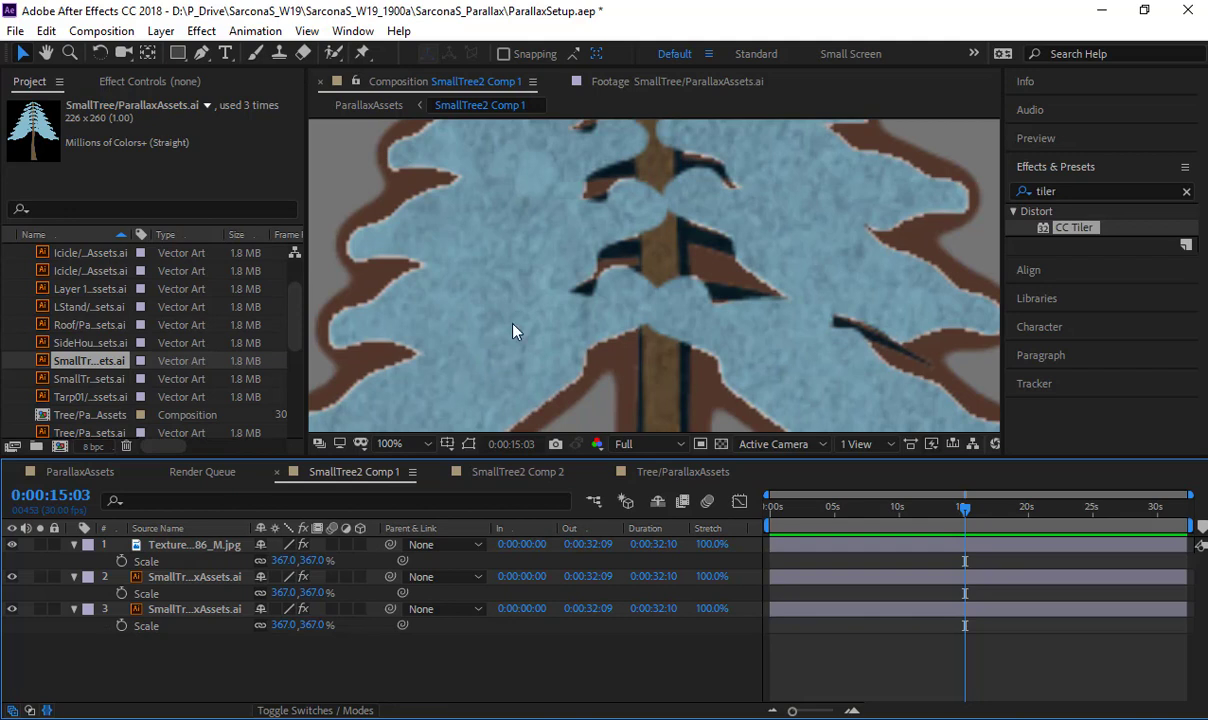
pyautogui.scroll(-1, 513, 331)
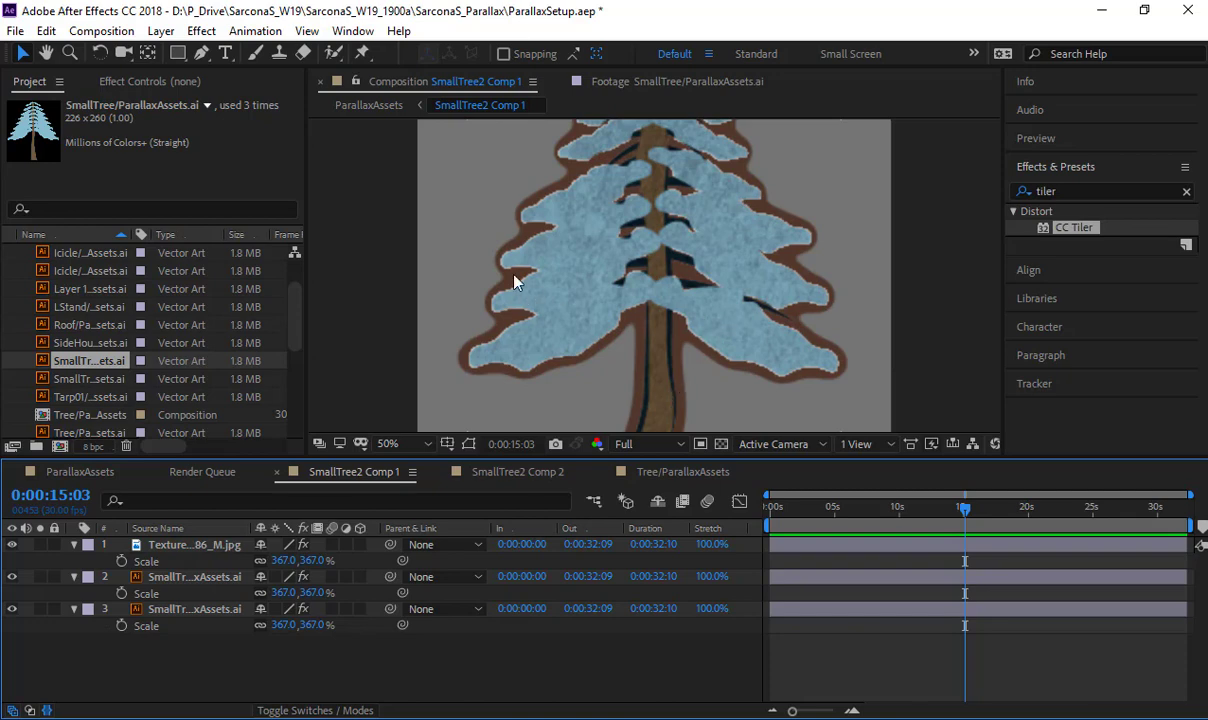
# - Switch to Illustrator and view the ParallaxAssets.ai artboard with its color swatches and forest reference painting
pyautogui.click(46, 31)
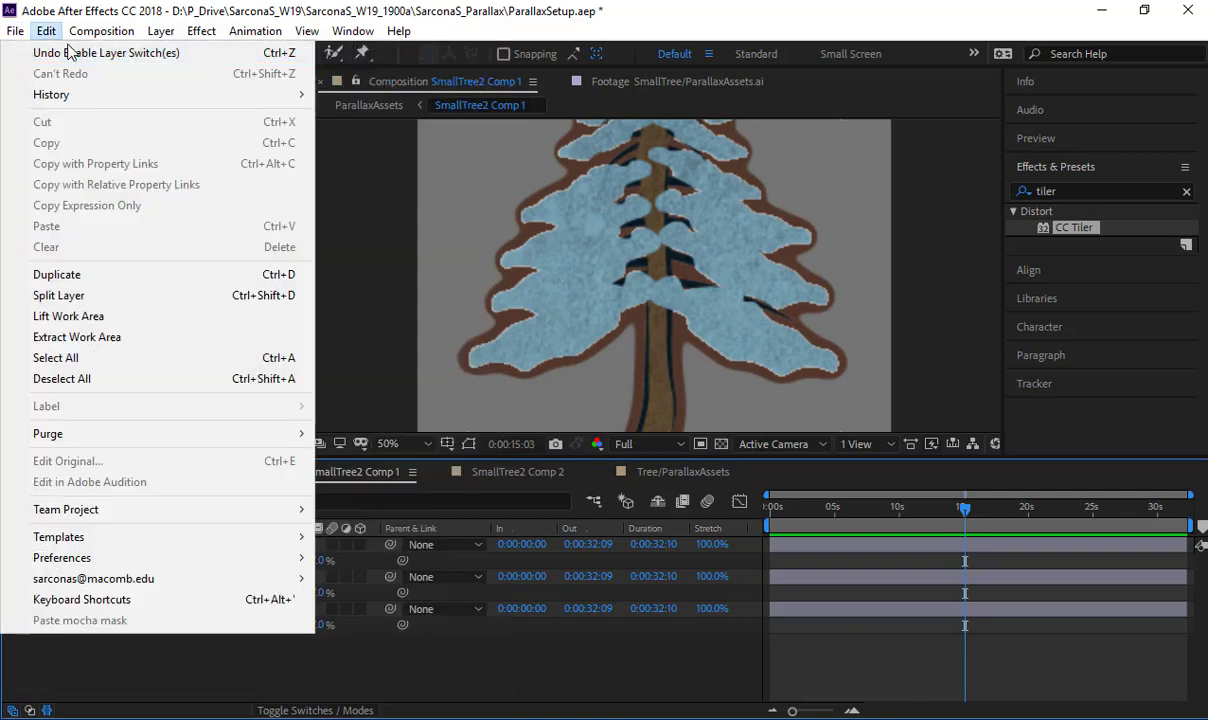
pyautogui.moveTo(16, 31)
pyautogui.hotkey('alt', 'Tab')
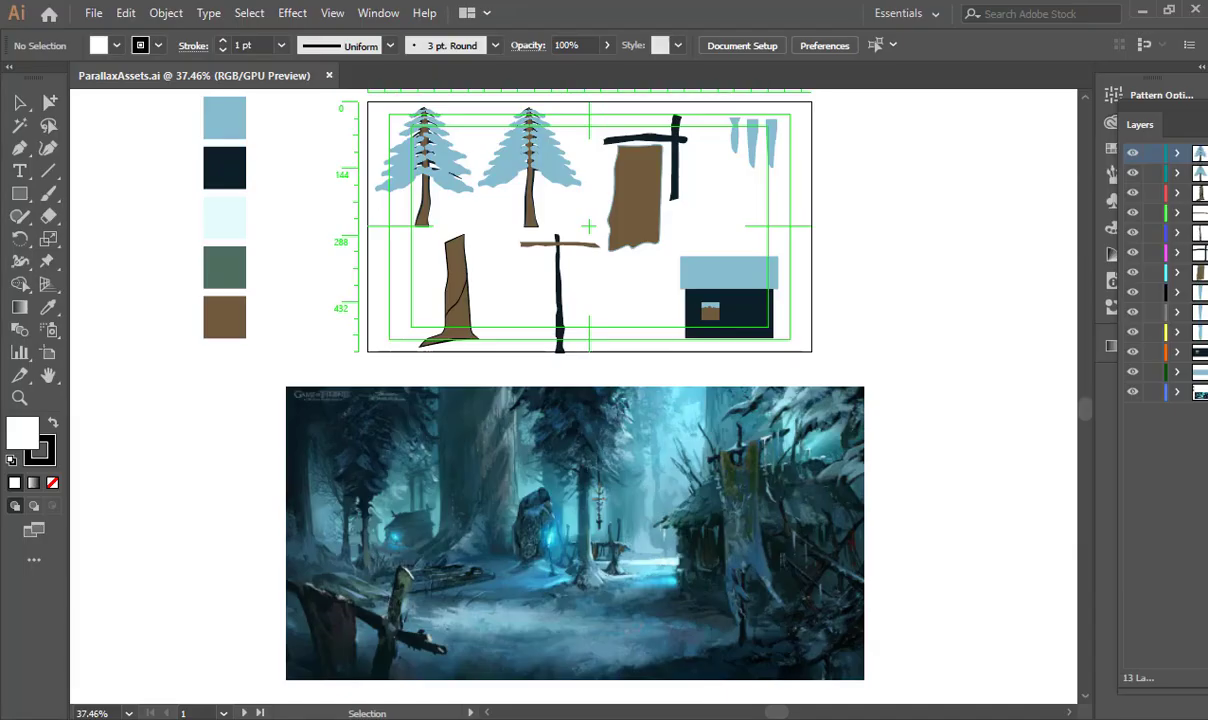
pyautogui.moveTo(894, 459)
pyautogui.mouseDown()
pyautogui.moveTo(927, 232)
pyautogui.moveTo(960, 563)
pyautogui.moveTo(907, 464)
pyautogui.mouseUp()
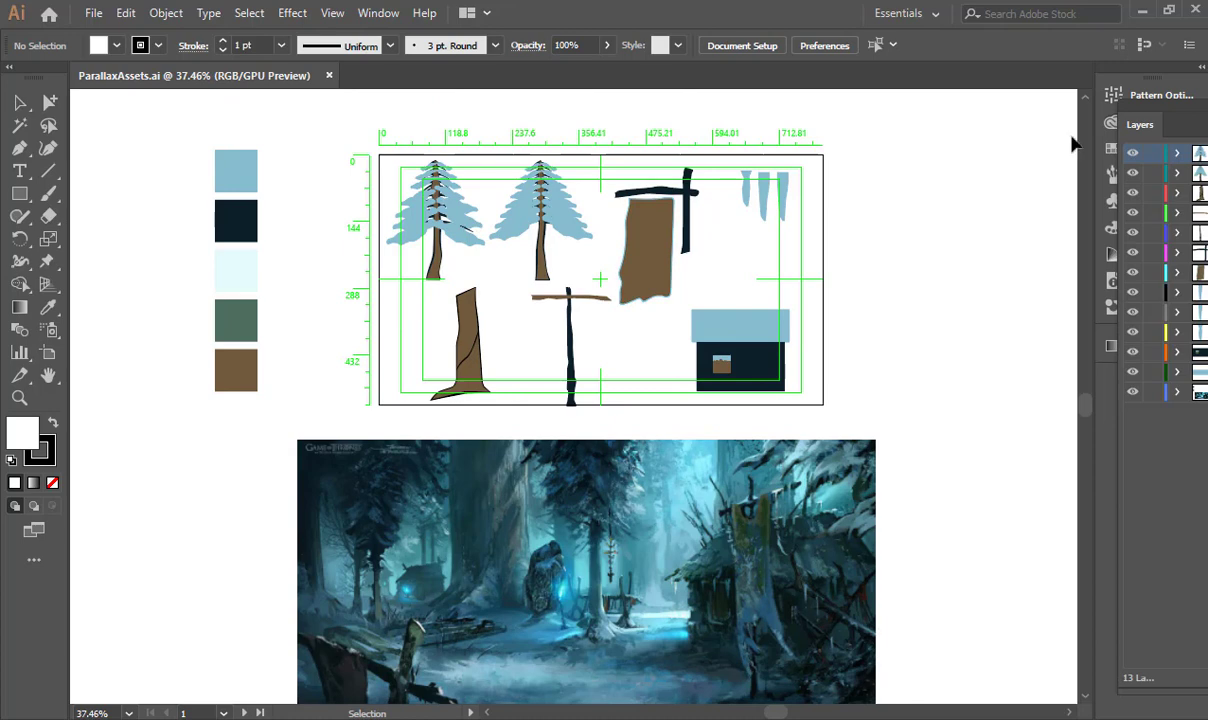
# - Undock the layer list, hide every layer, and make only the Roof and SideHouse layers visible again
pyautogui.moveTo(1170, 109); pyautogui.dragTo(901, 55)
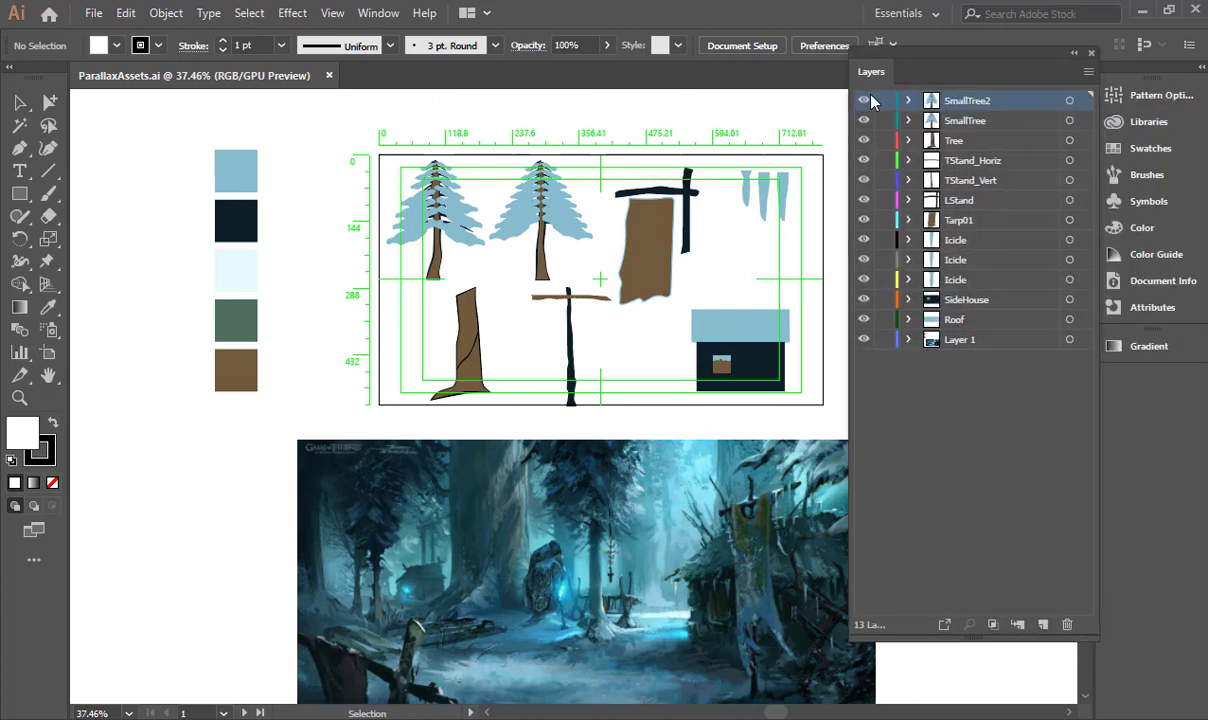
pyautogui.moveTo(866, 103); pyautogui.dragTo(873, 387)
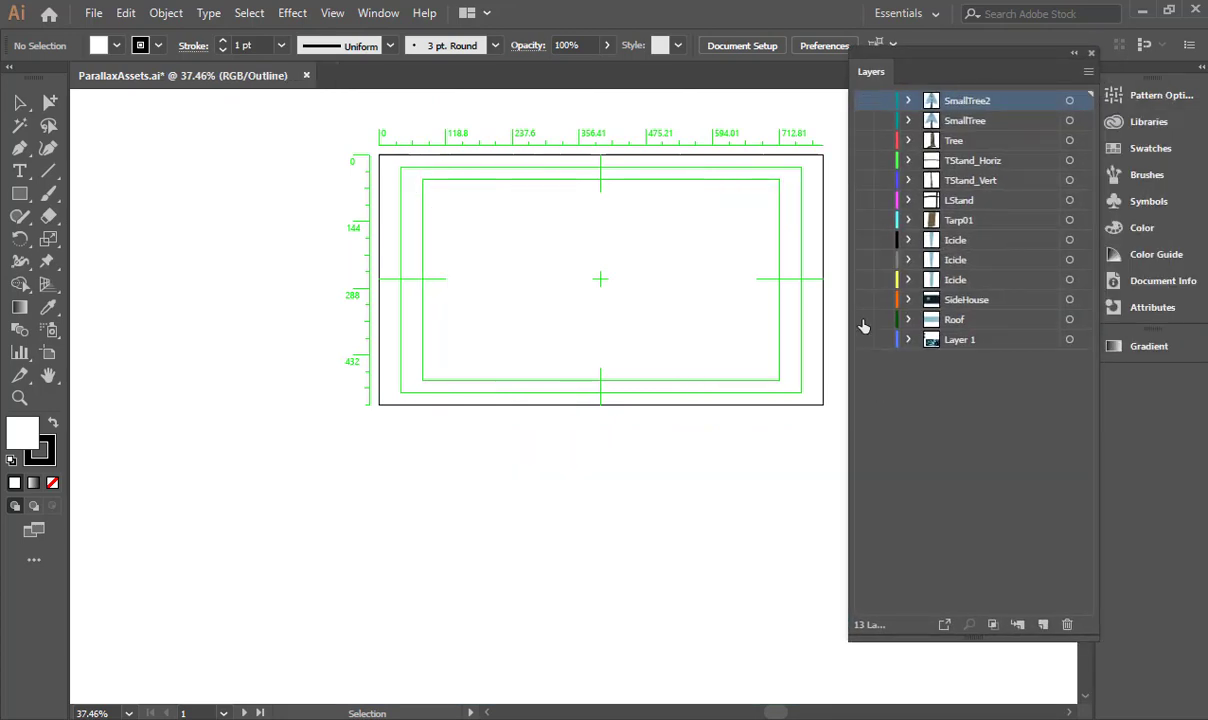
pyautogui.click(864, 321)
pyautogui.hotkey('ctrl', 'y')
pyautogui.click(864, 303)
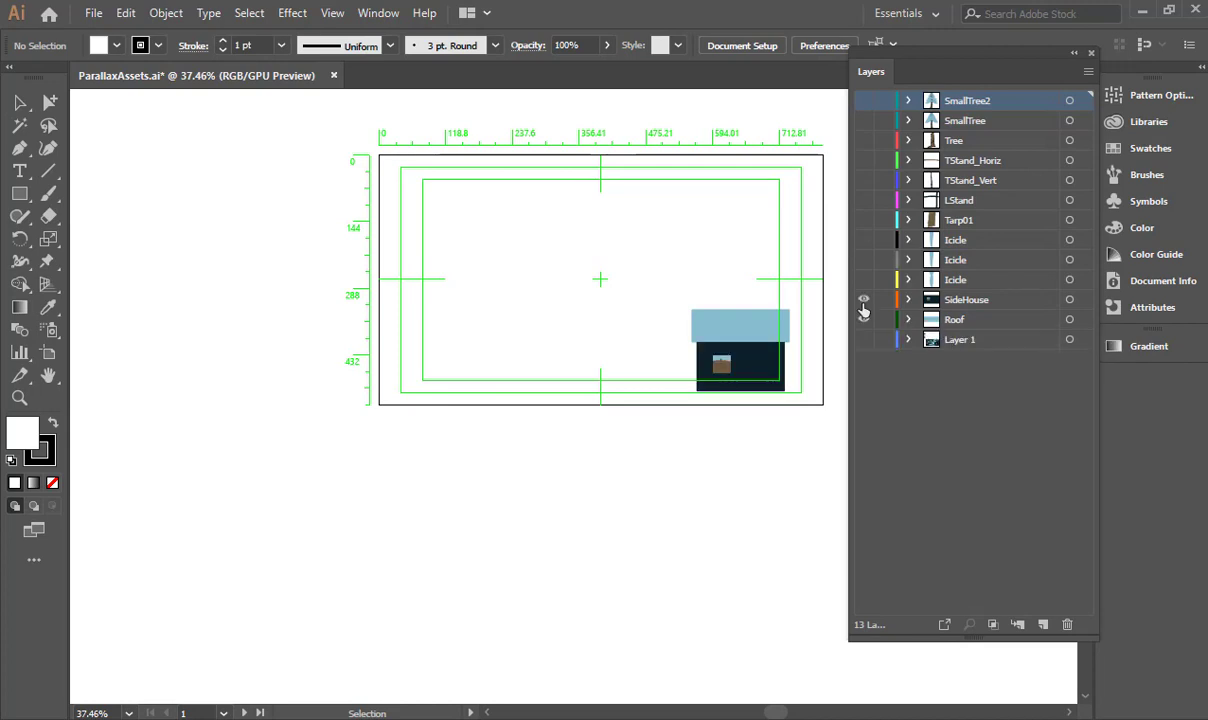
# - Examine the roof and the dark house side with its small window up close
pyautogui.moveTo(664, 331); pyautogui.dragTo(733, 286)
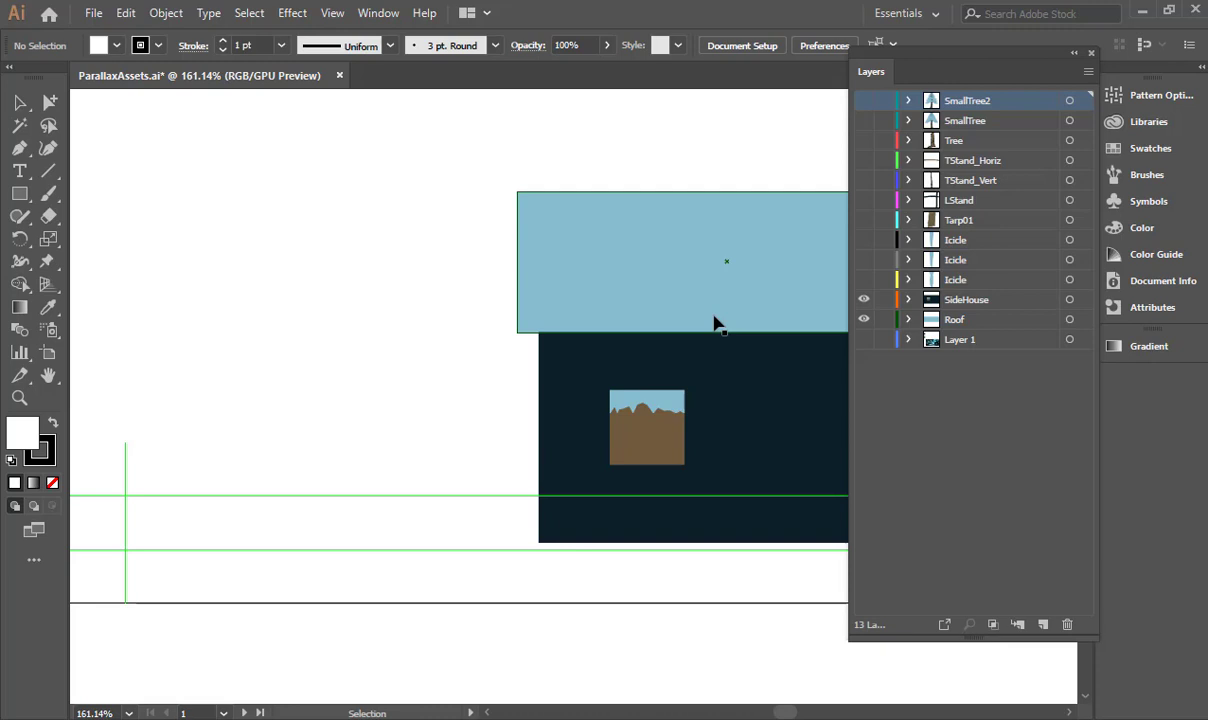
pyautogui.moveTo(734, 318); pyautogui.dragTo(421, 299)
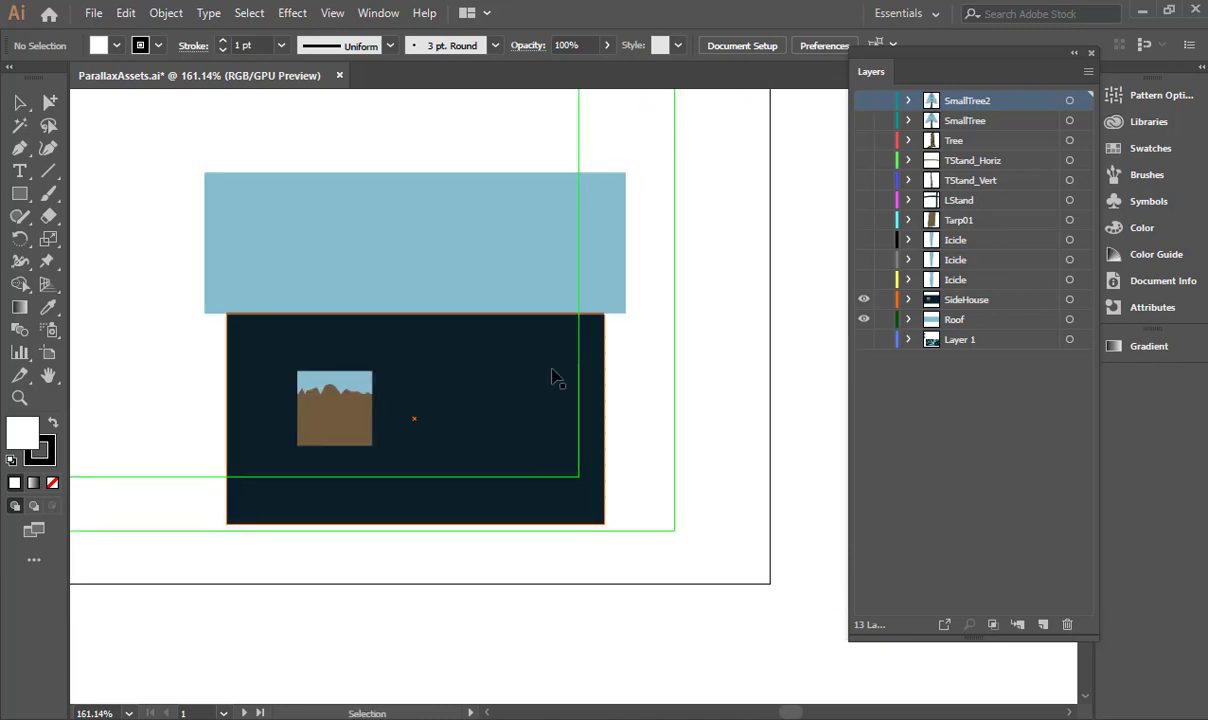
pyautogui.moveTo(496, 350); pyautogui.dragTo(706, 329)
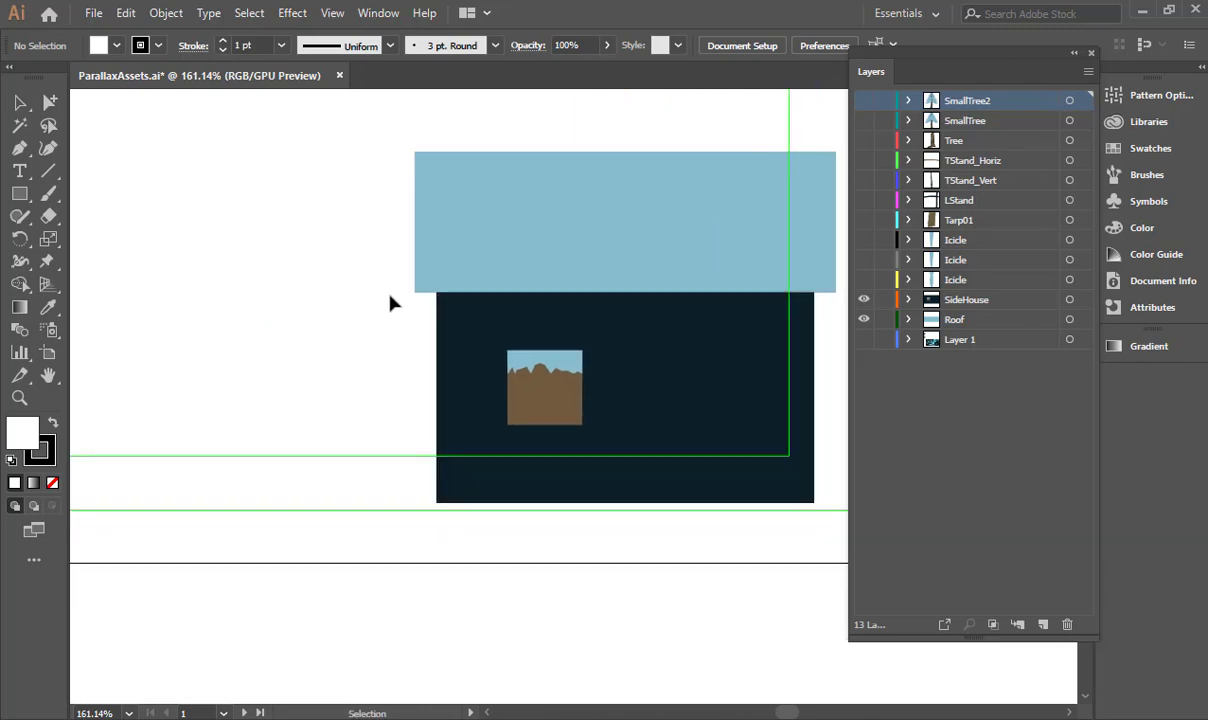
# - Make the three Icicle layers and the Tarp01 layer visible one by one
pyautogui.click(865, 281)
pyautogui.moveTo(563, 322); pyautogui.dragTo(534, 375)
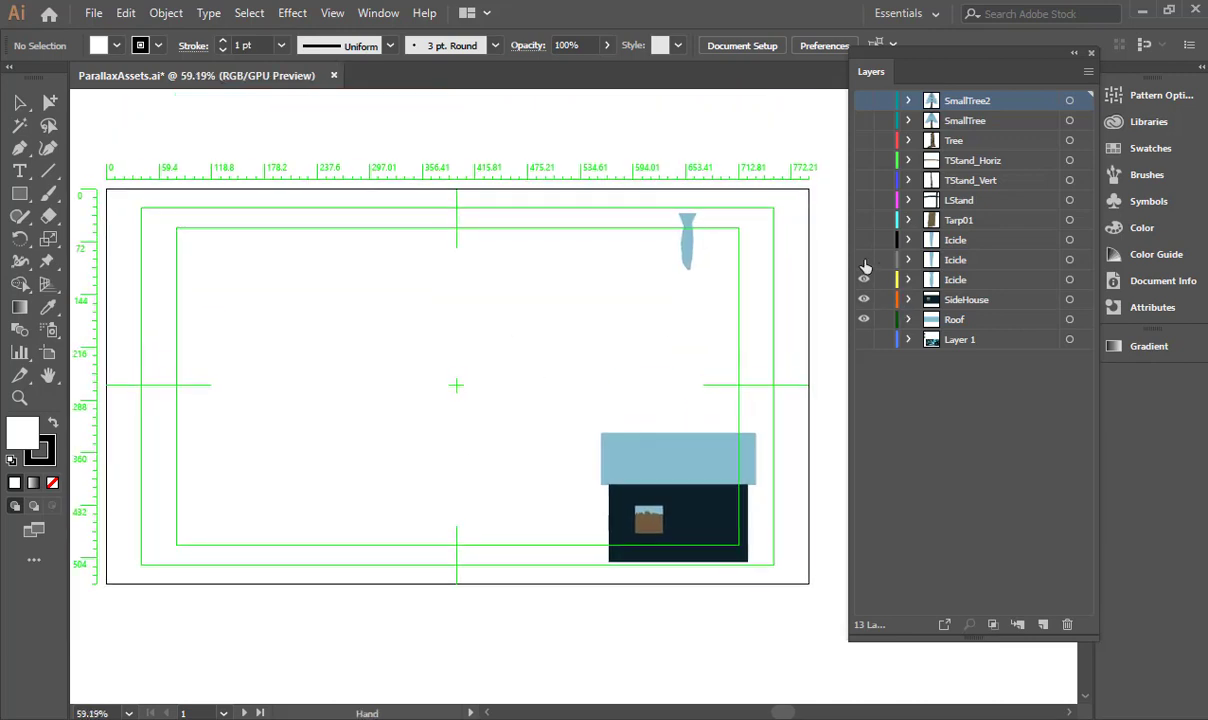
pyautogui.click(864, 259)
pyautogui.click(864, 240)
pyautogui.click(864, 220)
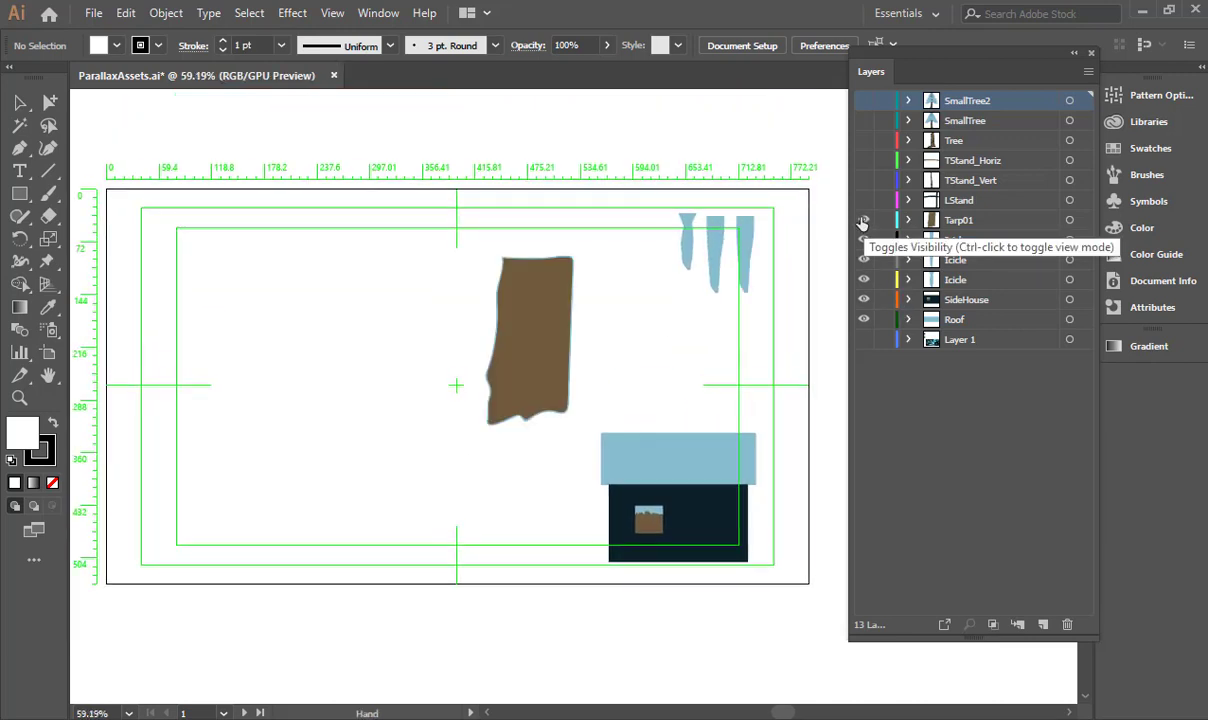
# - Show the LStand, TStand_Vert, TStand_Horiz, Tree, SmallTree and SmallTree2 layers and look over the assets on the artboard
pyautogui.click(864, 200)
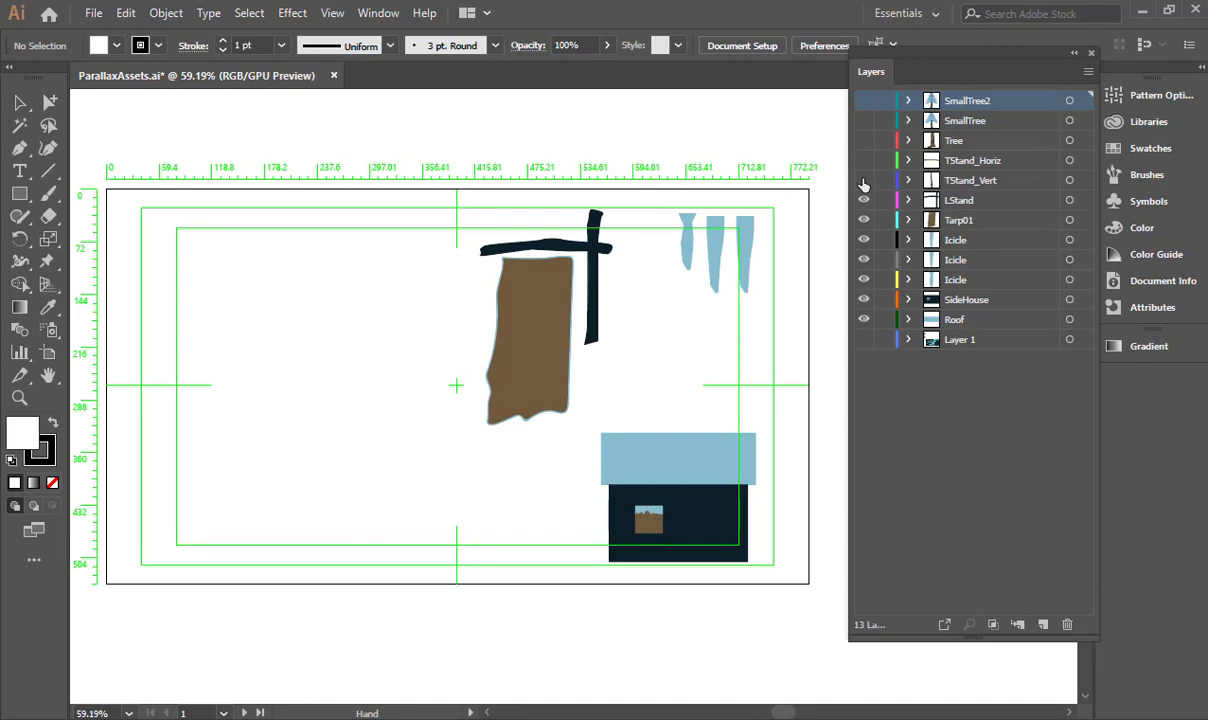
pyautogui.click(864, 180)
pyautogui.click(864, 160)
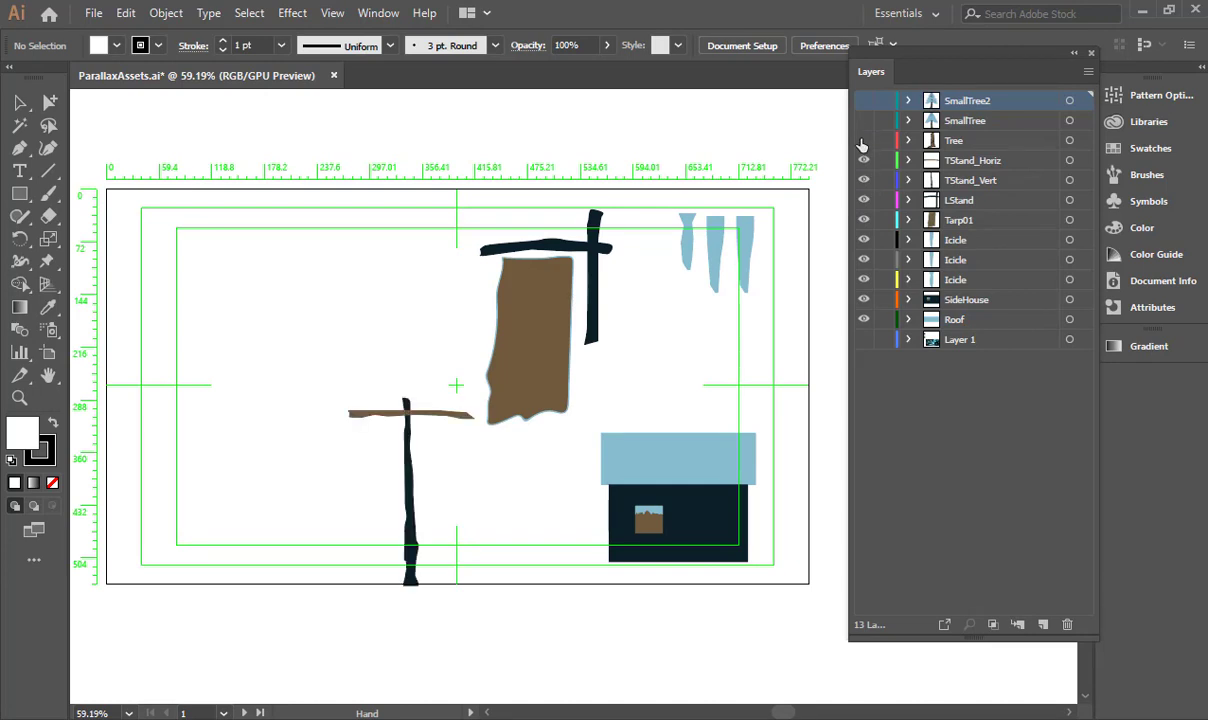
pyautogui.click(864, 140)
pyautogui.click(864, 120)
pyautogui.click(864, 100)
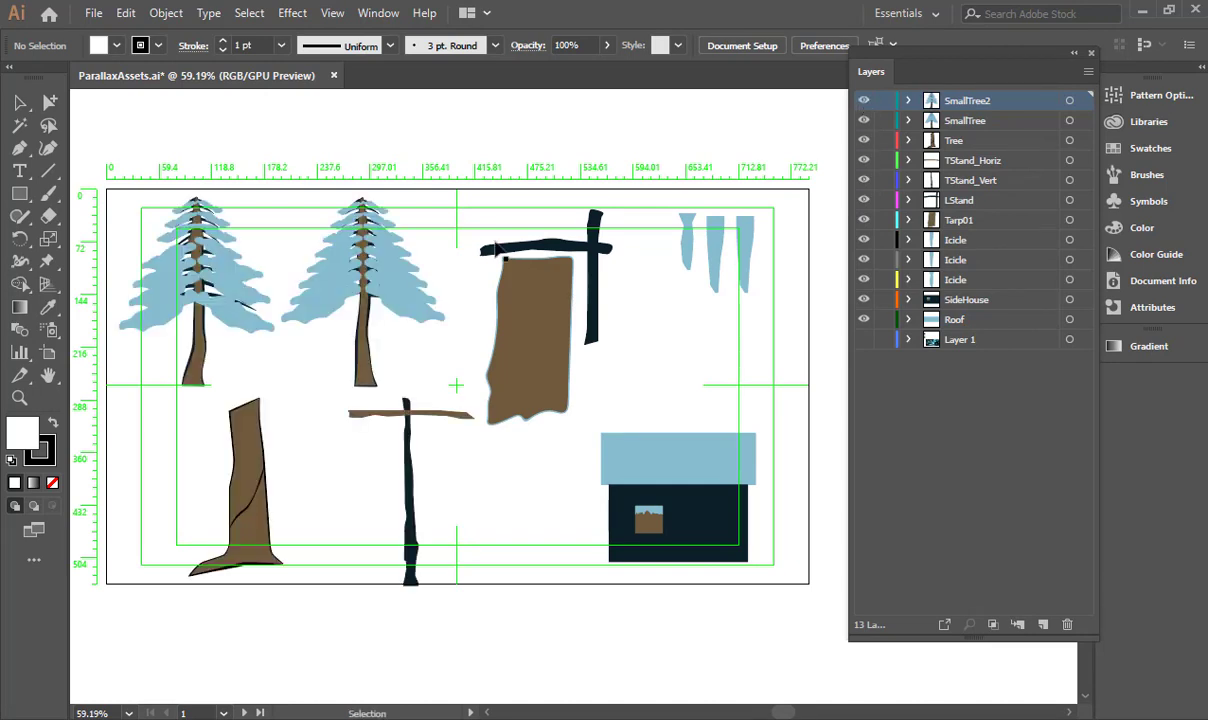
pyautogui.moveTo(497, 249); pyautogui.dragTo(684, 236)
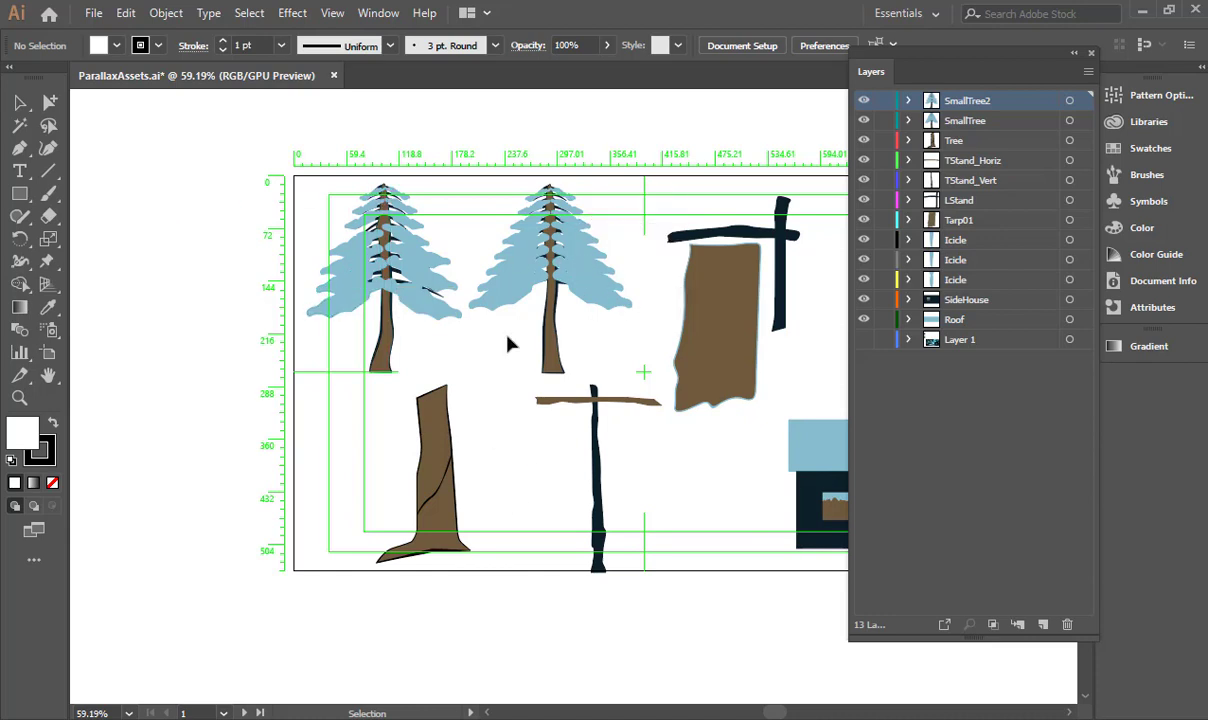
pyautogui.moveTo(775, 296); pyautogui.dragTo(622, 292)
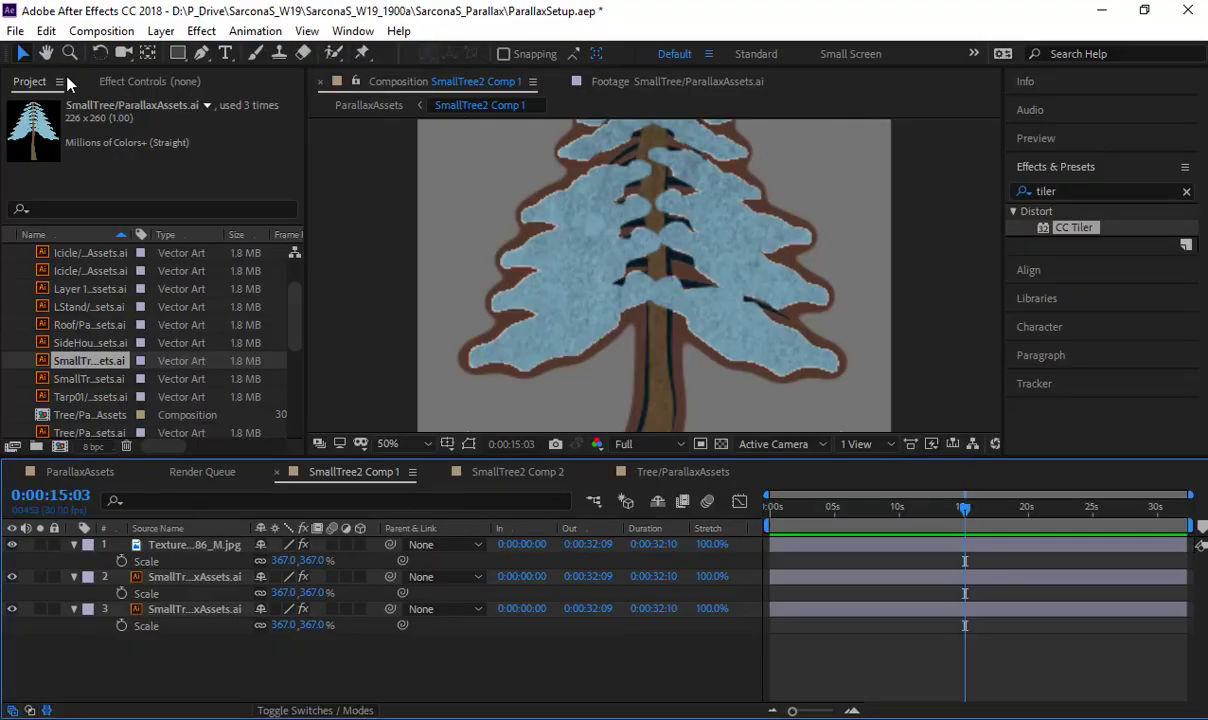
# - Switch to After Effects and start opening another project, discarding the changes to ParallaxSetup.aep
pyautogui.click(15, 31)
pyautogui.click(85, 73)
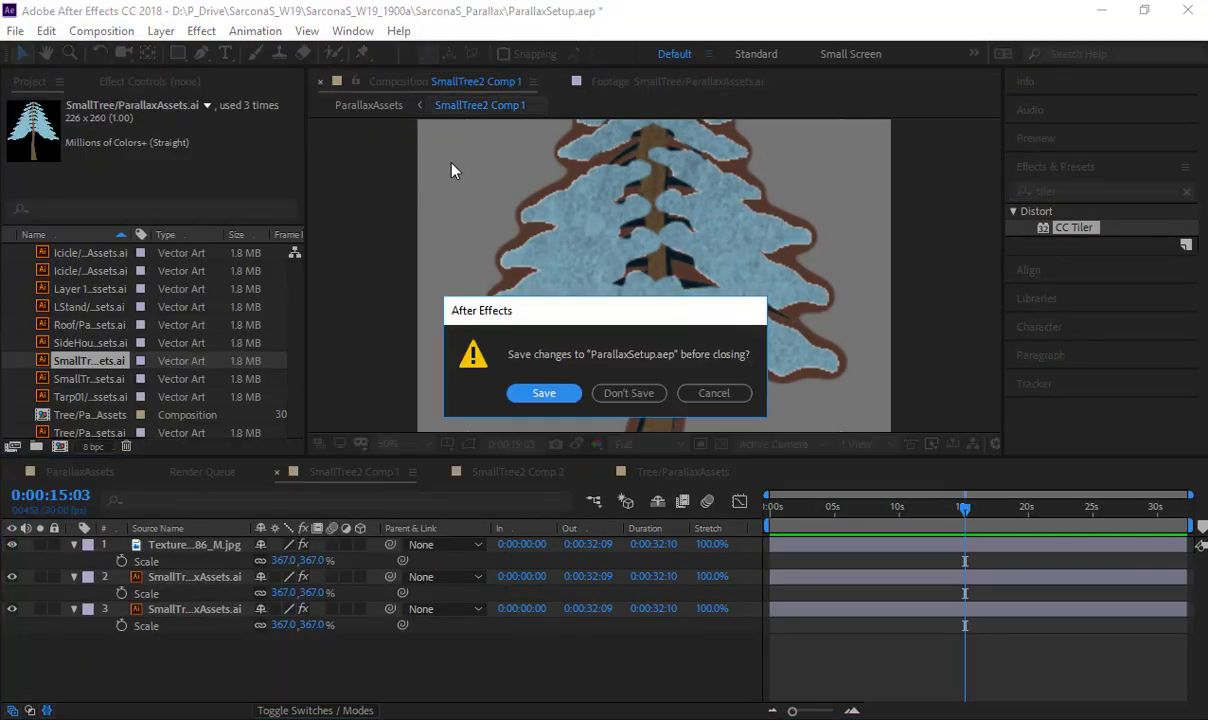
pyautogui.click(628, 393)
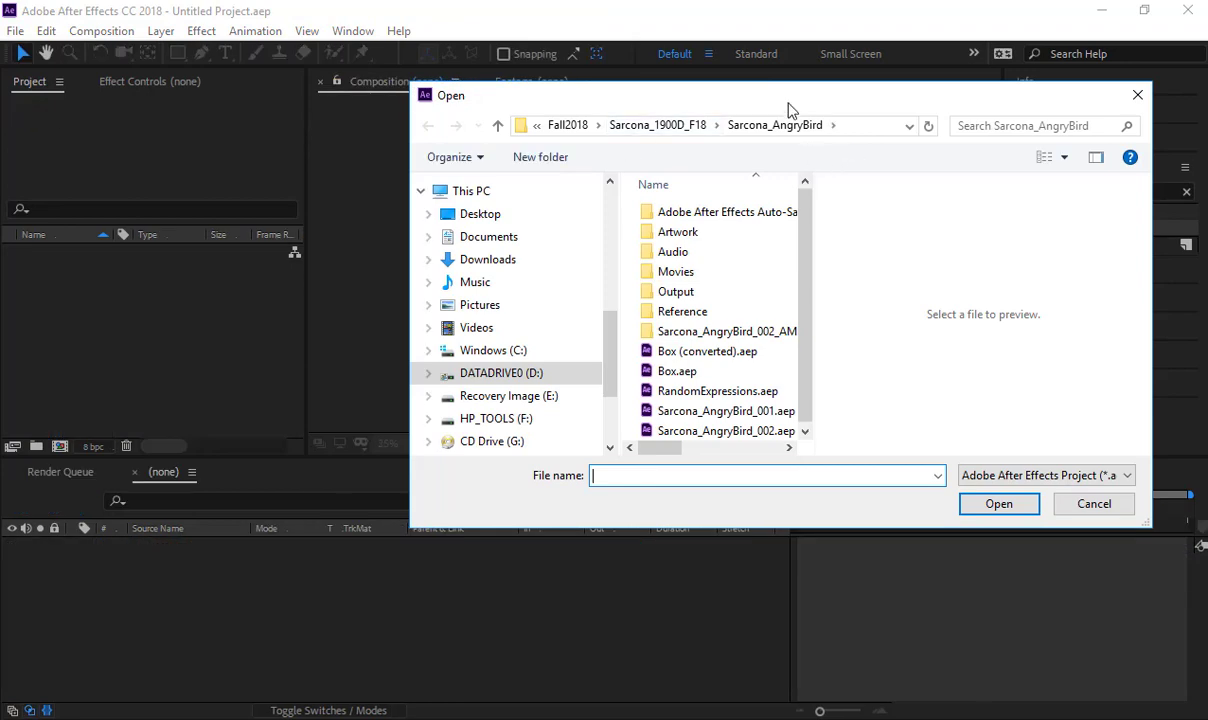
# - Browse on P_Drive through the W19 and 1900a class folders to the Parallax project folder
pyautogui.click(657, 125)
pyautogui.click(620, 126)
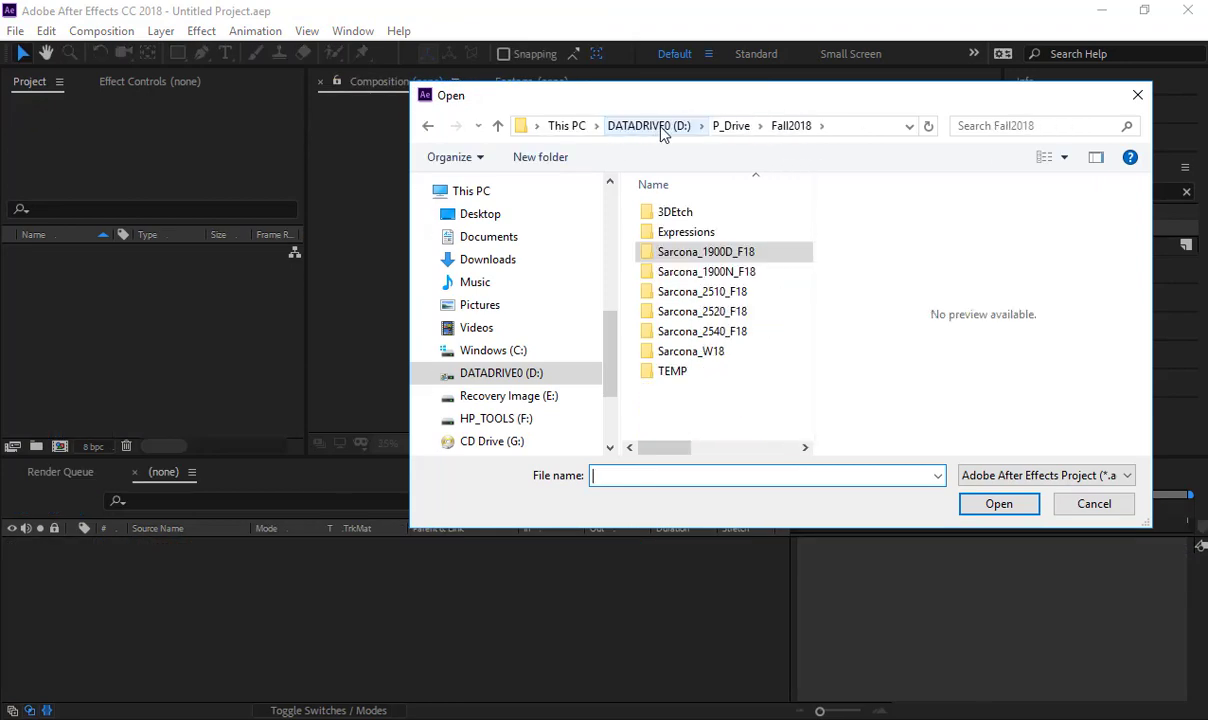
pyautogui.click(733, 126)
pyautogui.scroll(-2, 672, 365)
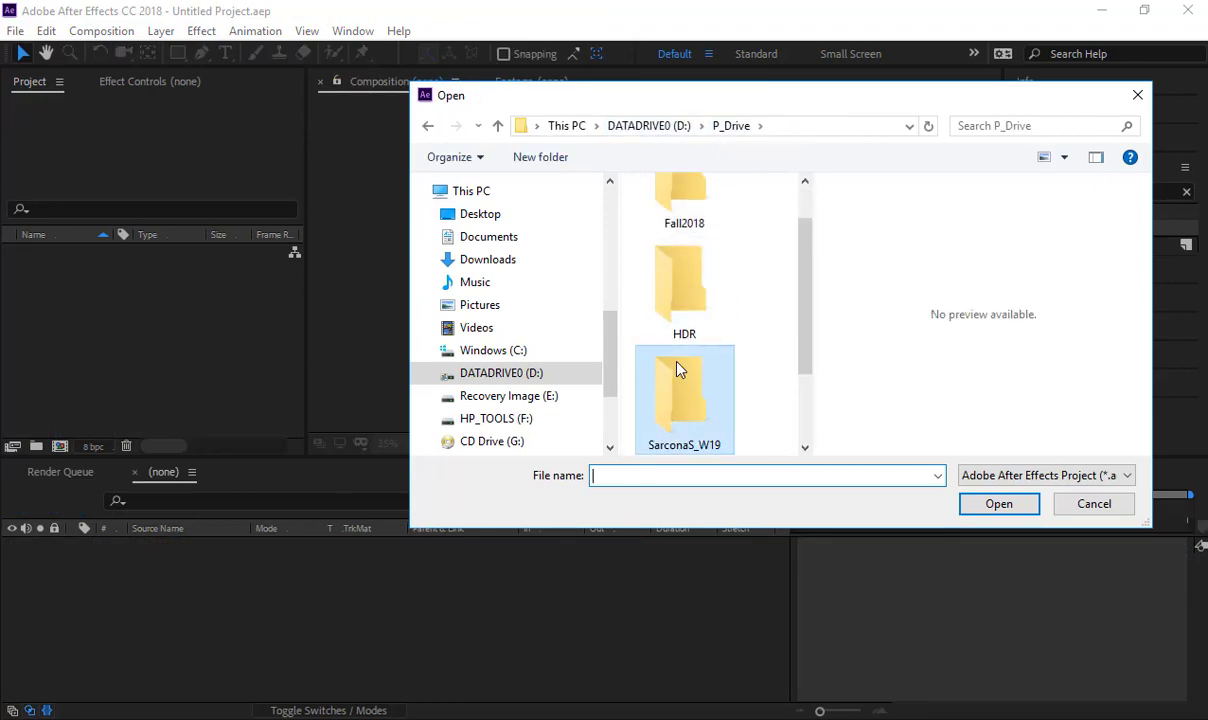
pyautogui.doubleClick(674, 375)
pyautogui.doubleClick(700, 252)
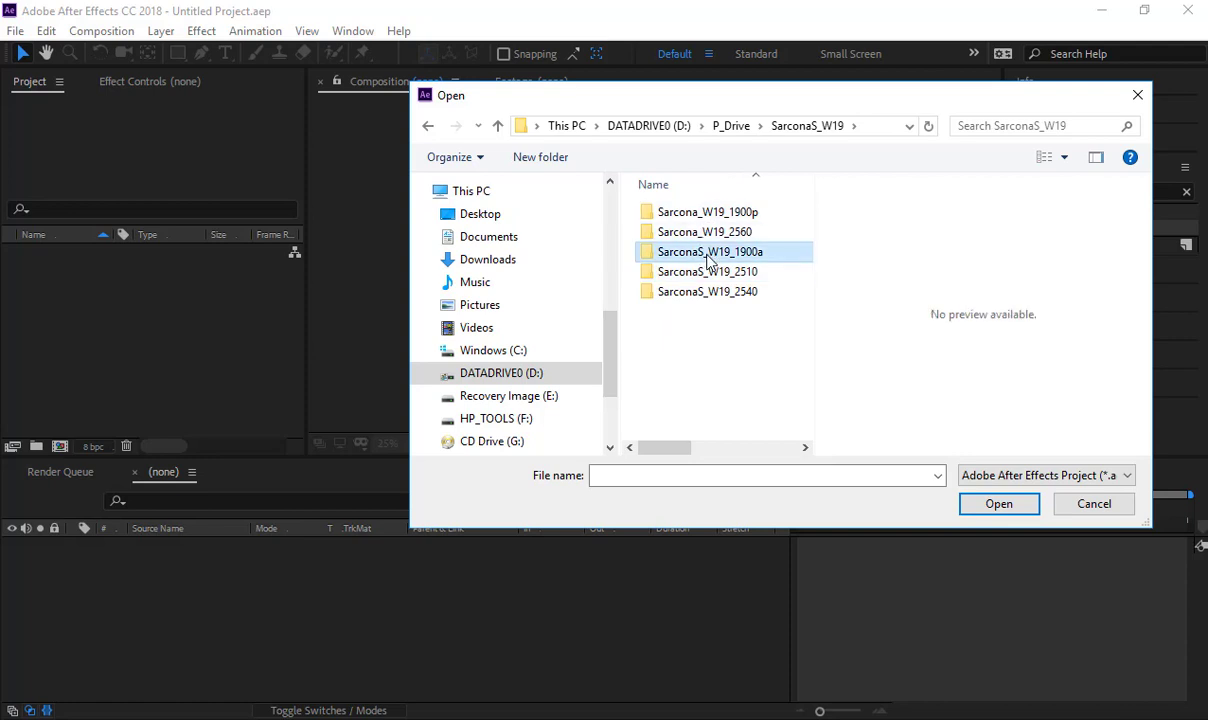
pyautogui.doubleClick(710, 254)
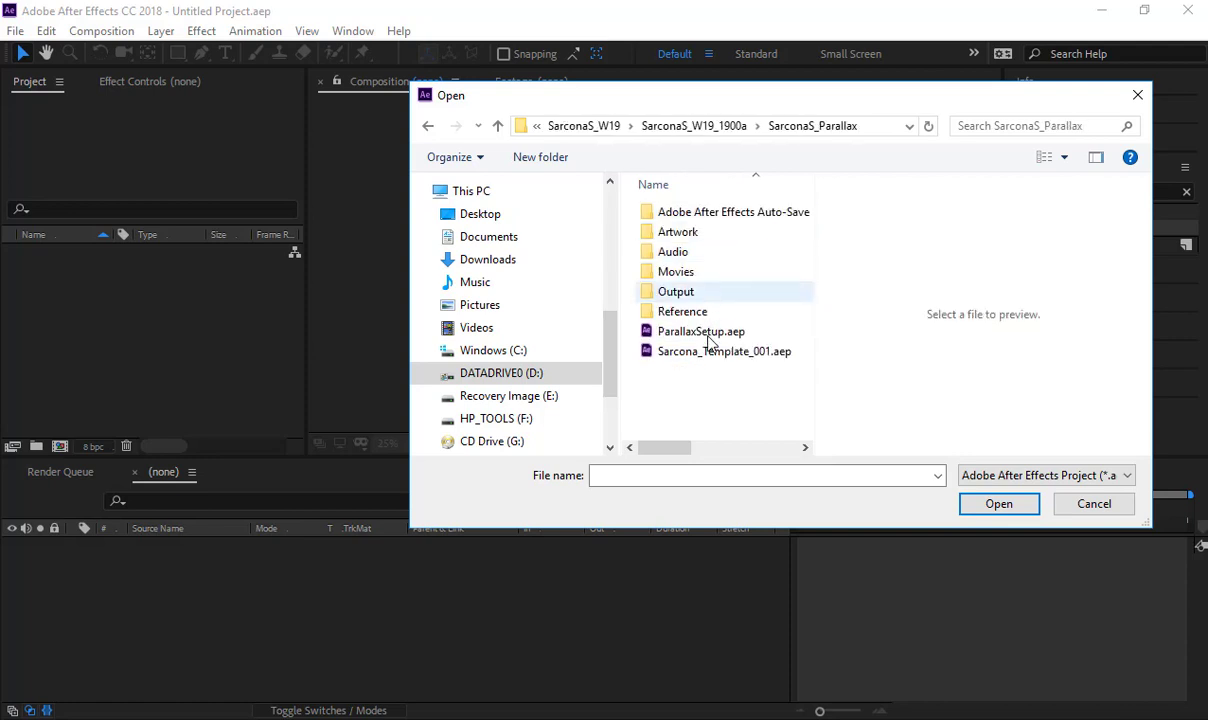
# - Rename the template project file by replacing "Template" with "Parallax" before _001.aep, and open it
pyautogui.click(718, 356)
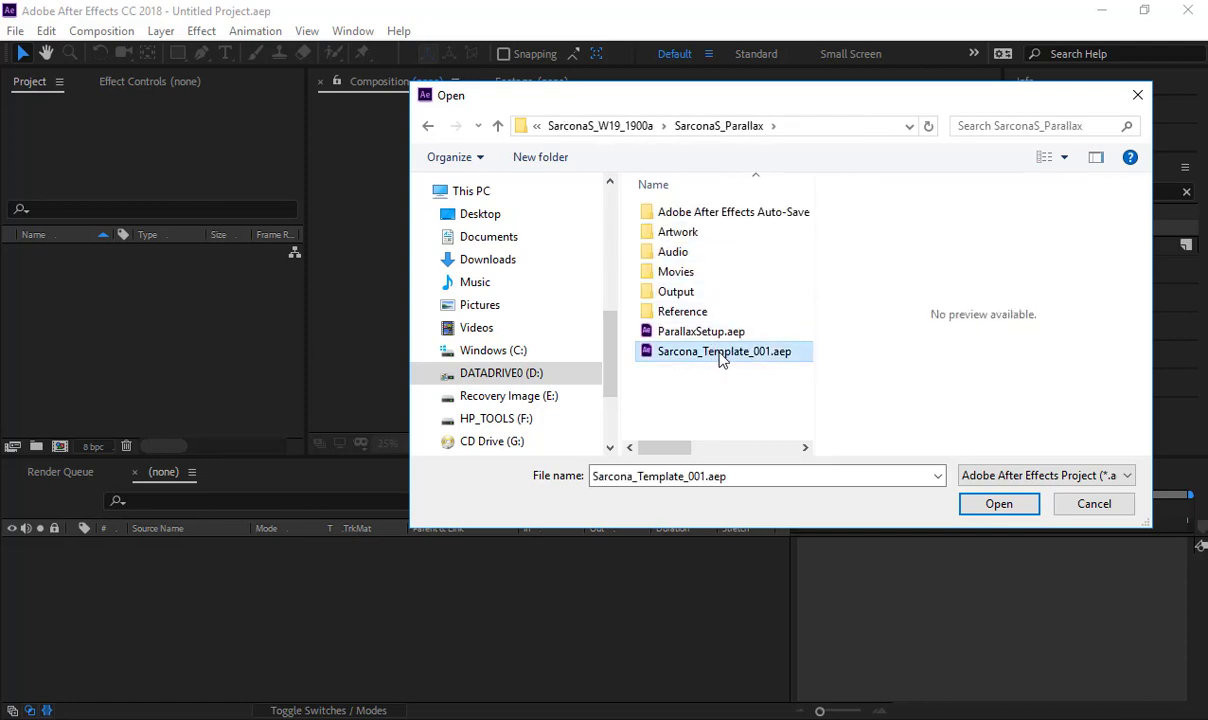
pyautogui.click(708, 353)
pyautogui.moveTo(707, 351); pyautogui.dragTo(743, 351)
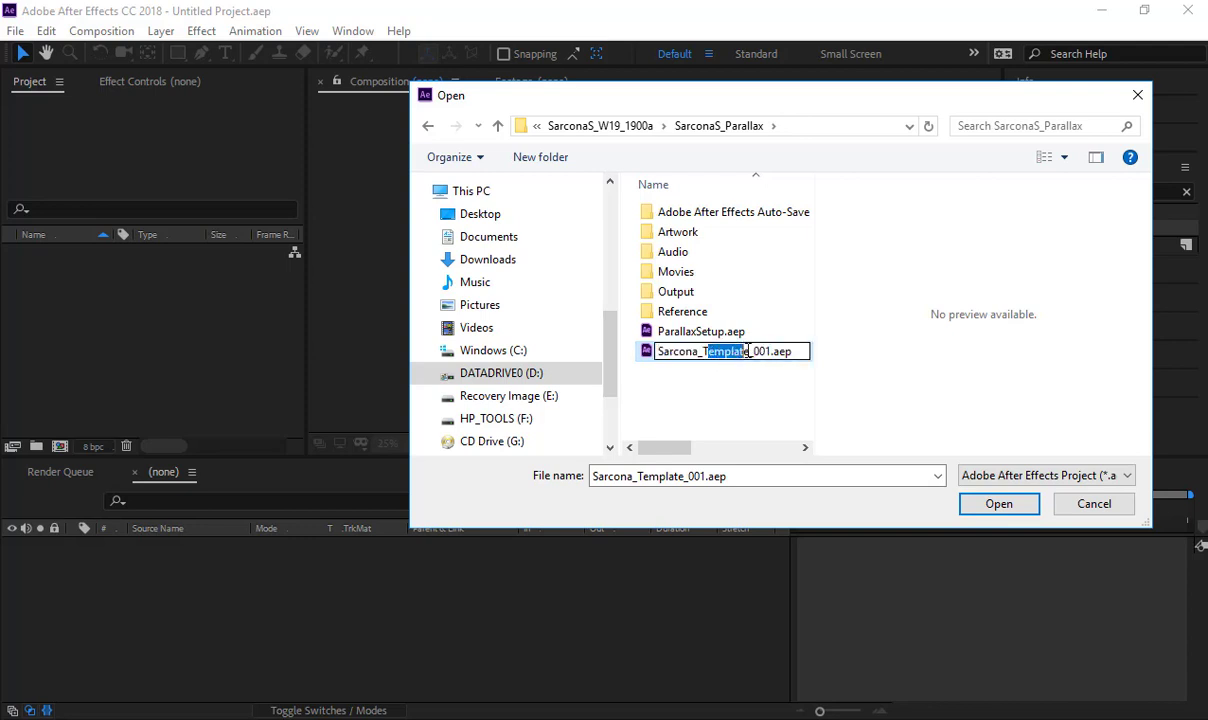
pyautogui.press('BackSpace')
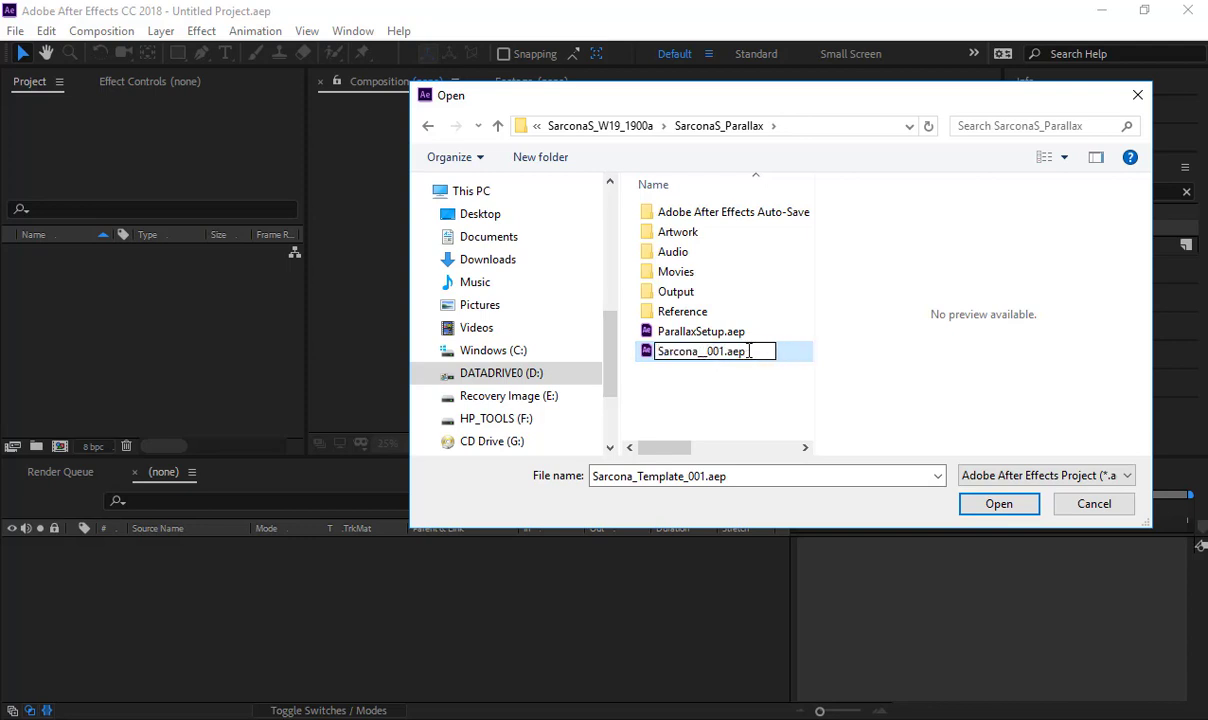
pyautogui.write('Parallax')
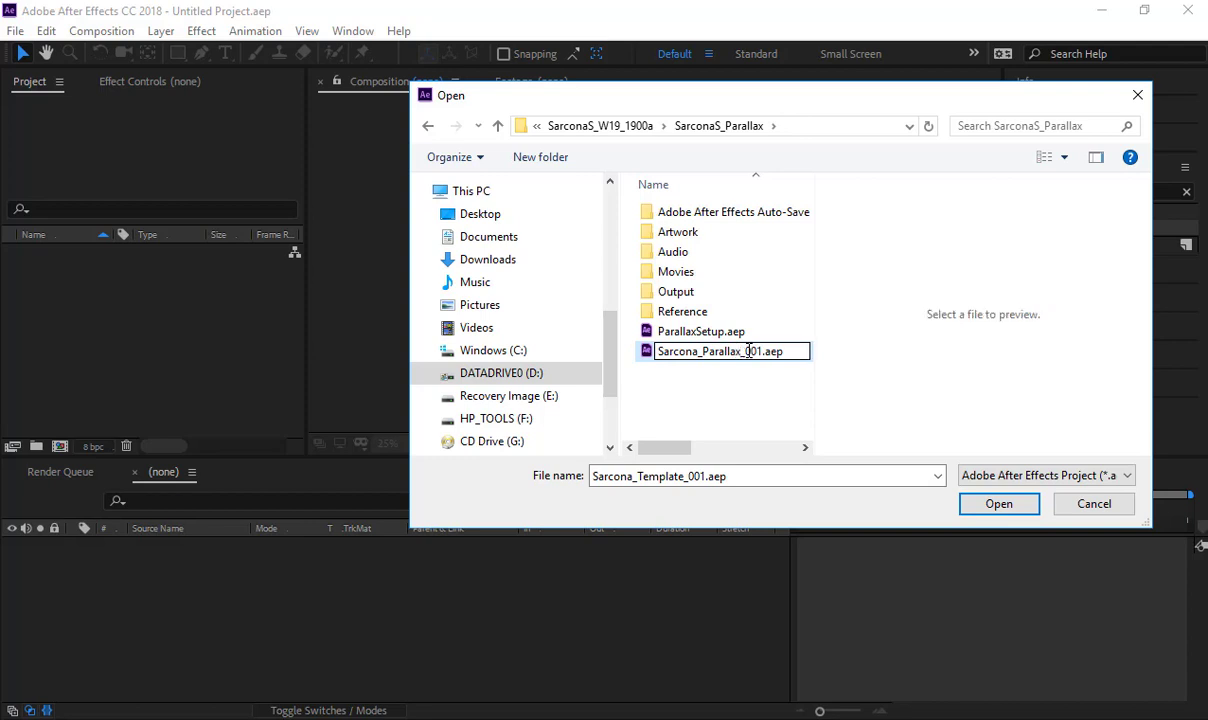
pyautogui.press('Return')
pyautogui.doubleClick(750, 352)
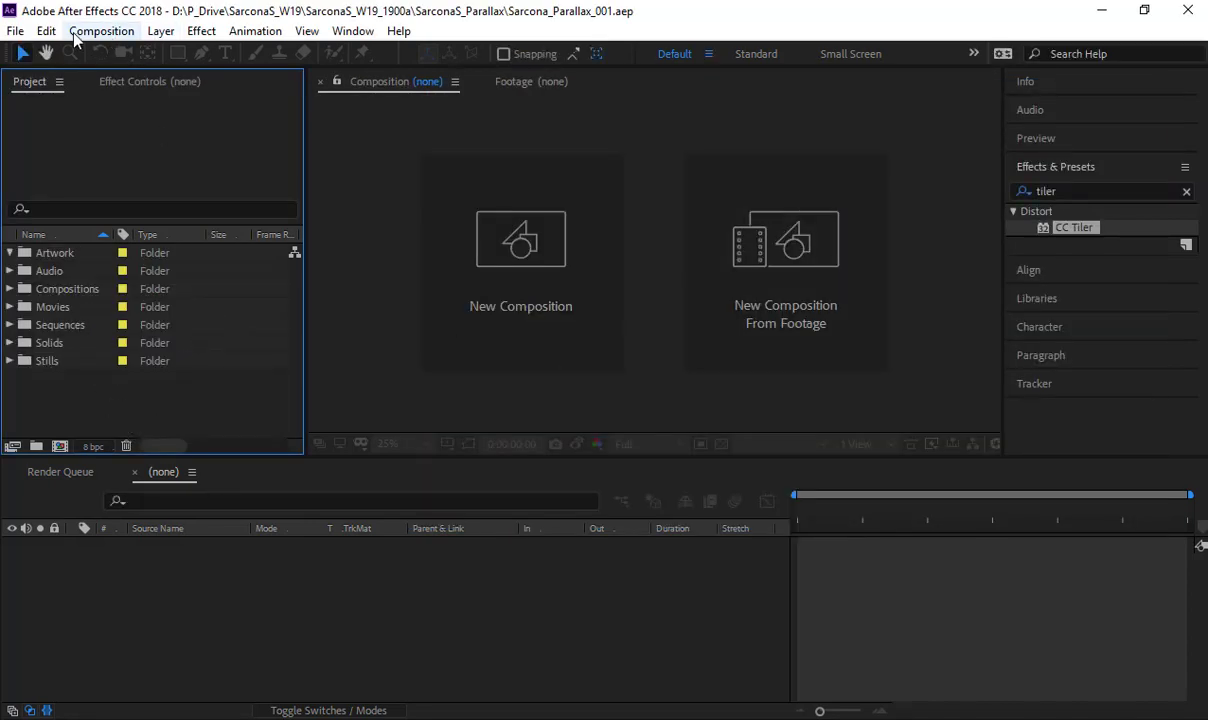
# - Start a file import and select ParallaxAssets.ai in the Parallax project's Artwork folder
pyautogui.doubleClick(111, 402)
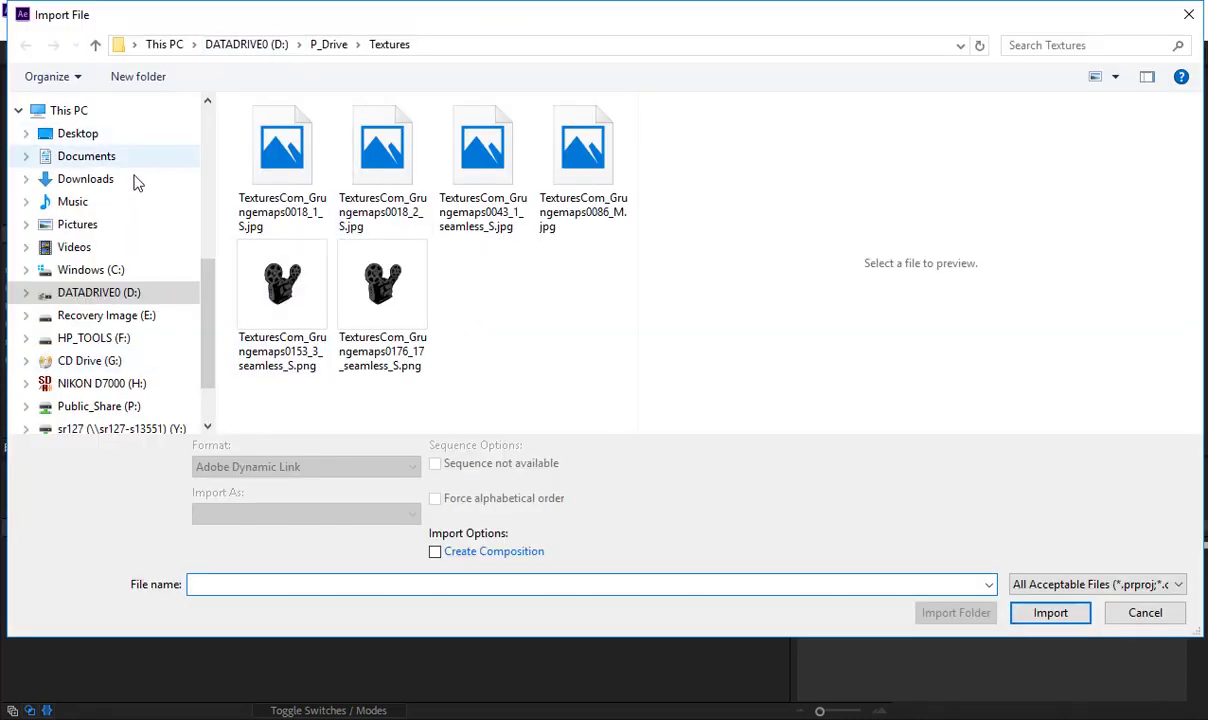
pyautogui.click(330, 45)
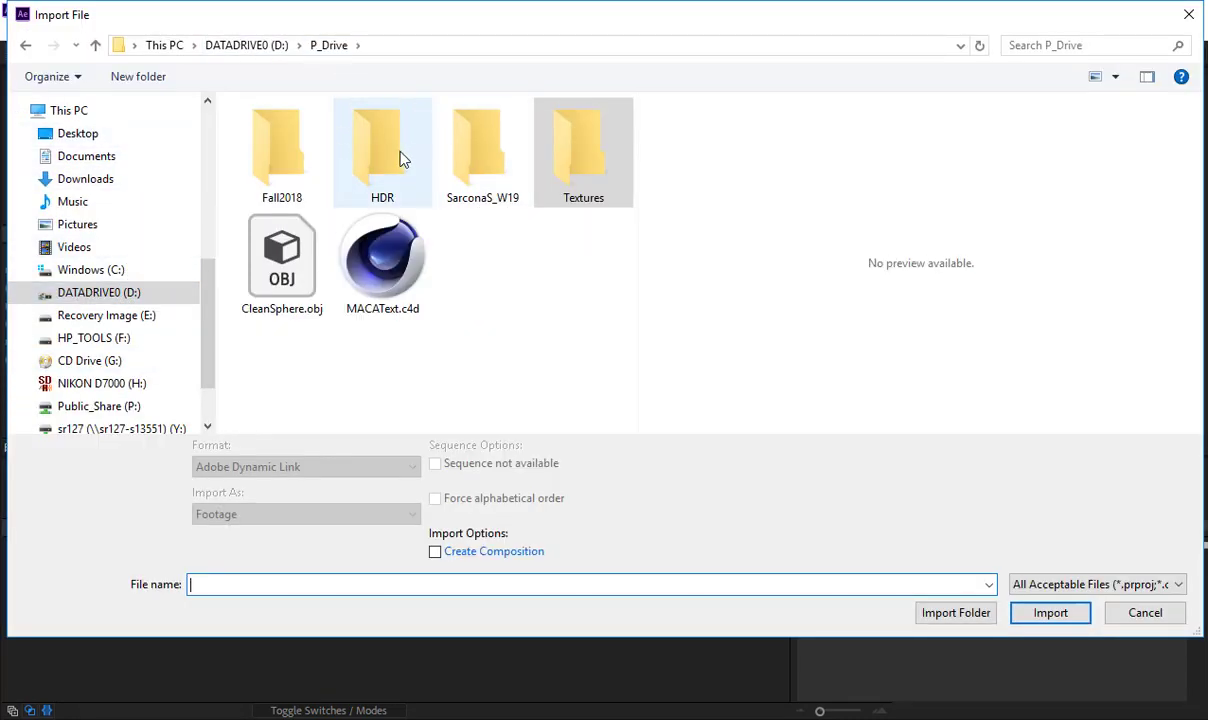
pyautogui.doubleClick(458, 136)
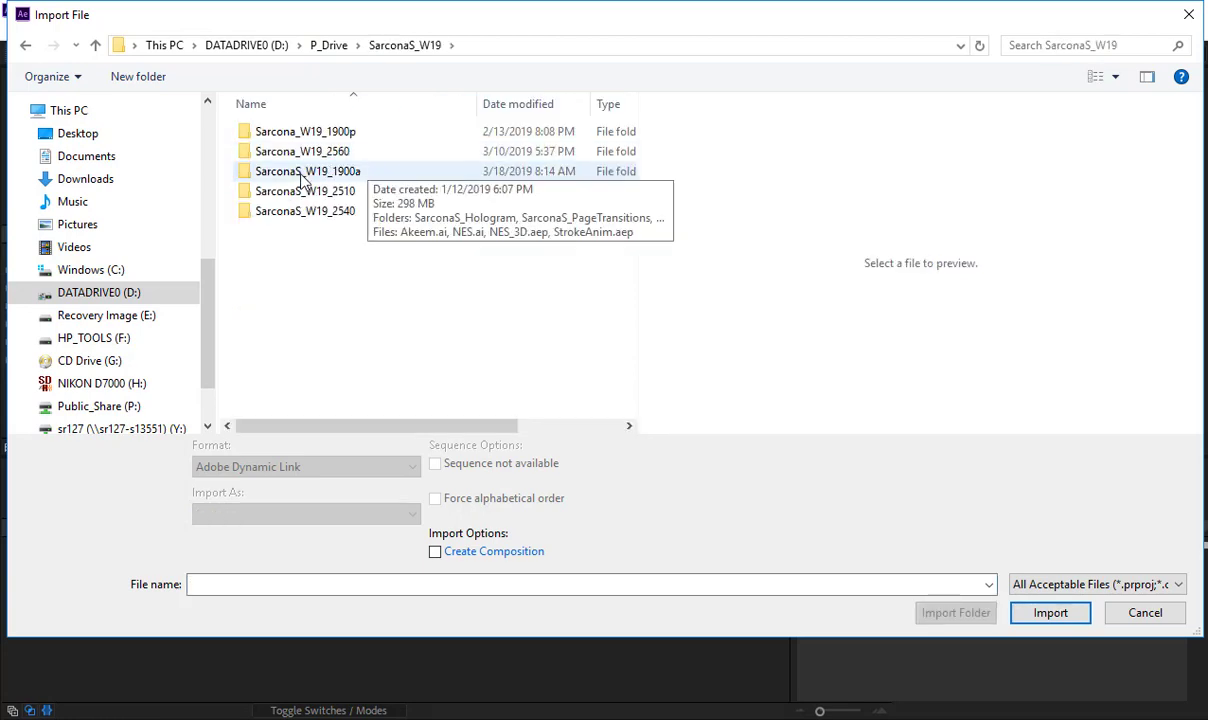
pyautogui.doubleClick(304, 174)
pyautogui.click(304, 174)
pyautogui.doubleClick(304, 174)
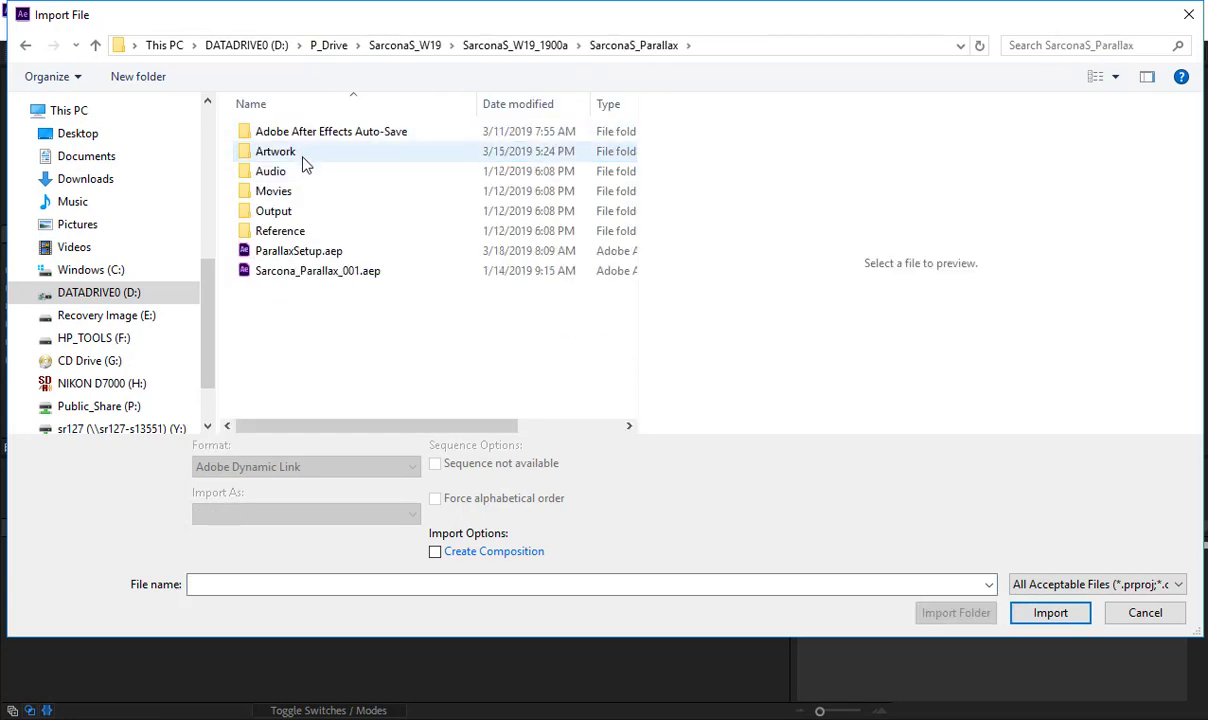
pyautogui.doubleClick(305, 157)
pyautogui.click(303, 177)
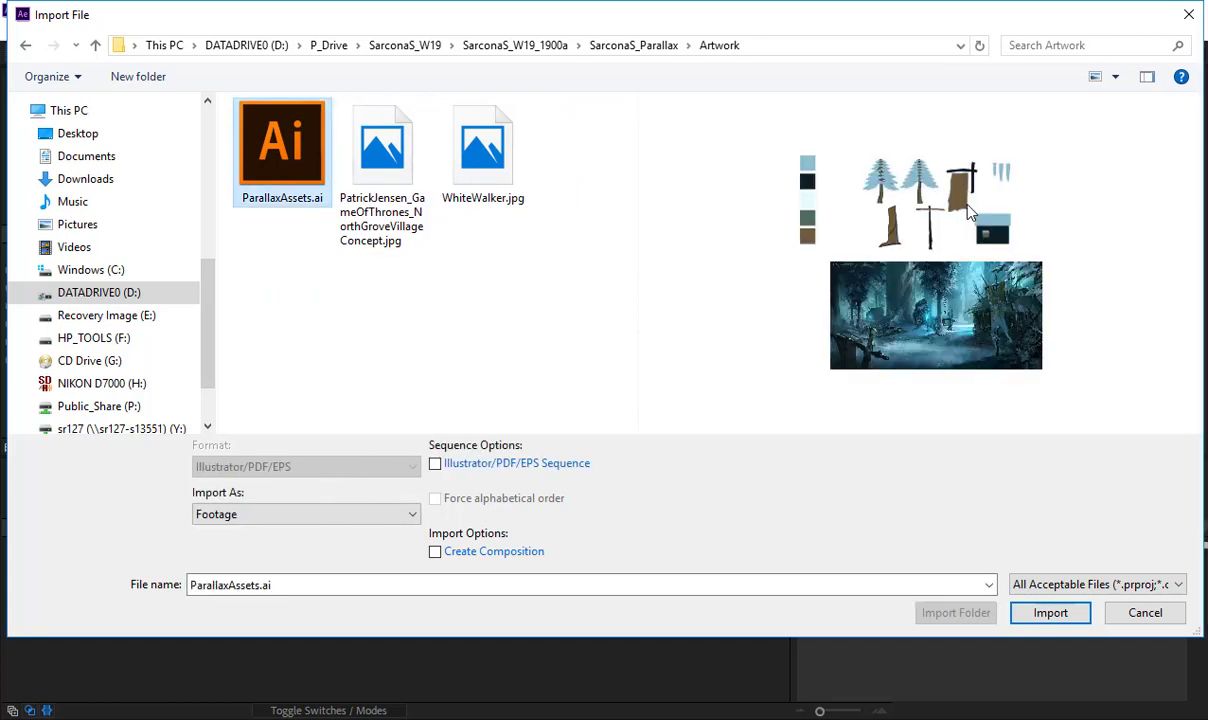
# - Switch to Illustrator, try moving the TStand_Vert post below the artboard, undo the move, and show Layer 1 with the swatches and reference painting
pyautogui.hotkey('alt', 'Tab')
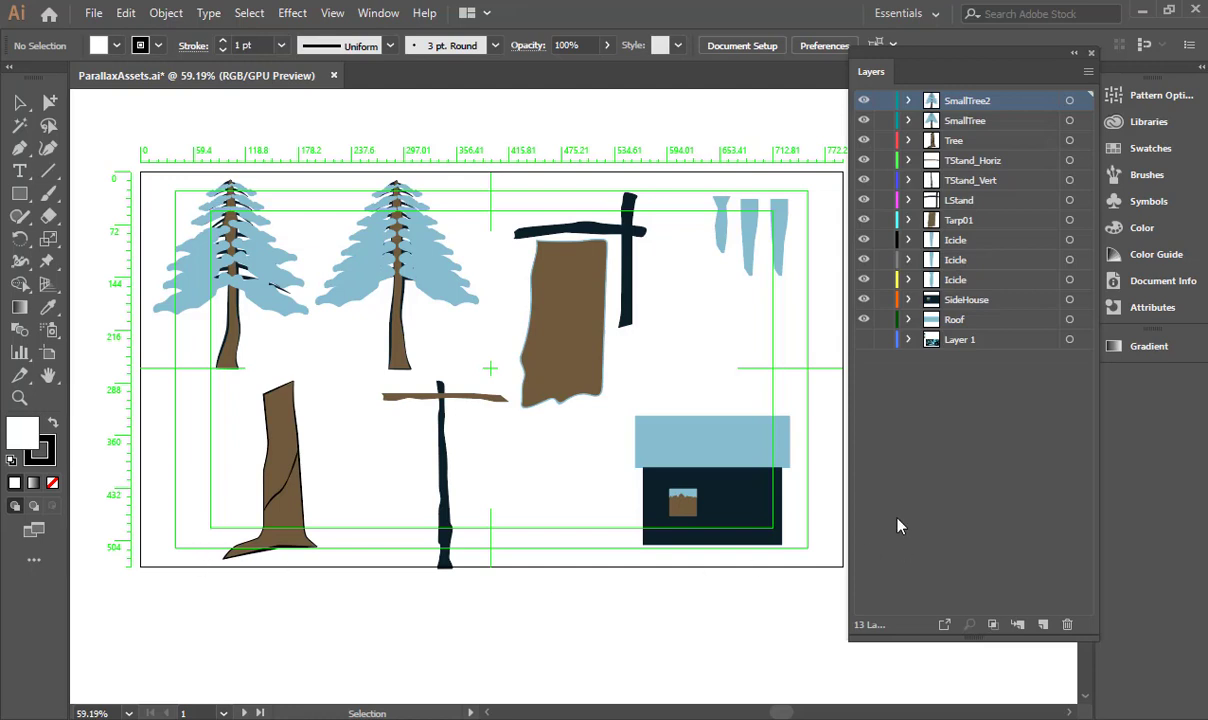
pyautogui.moveTo(440, 465); pyautogui.dragTo(418, 671)
pyautogui.hotkey('ctrl', 'z')
pyautogui.press('v')
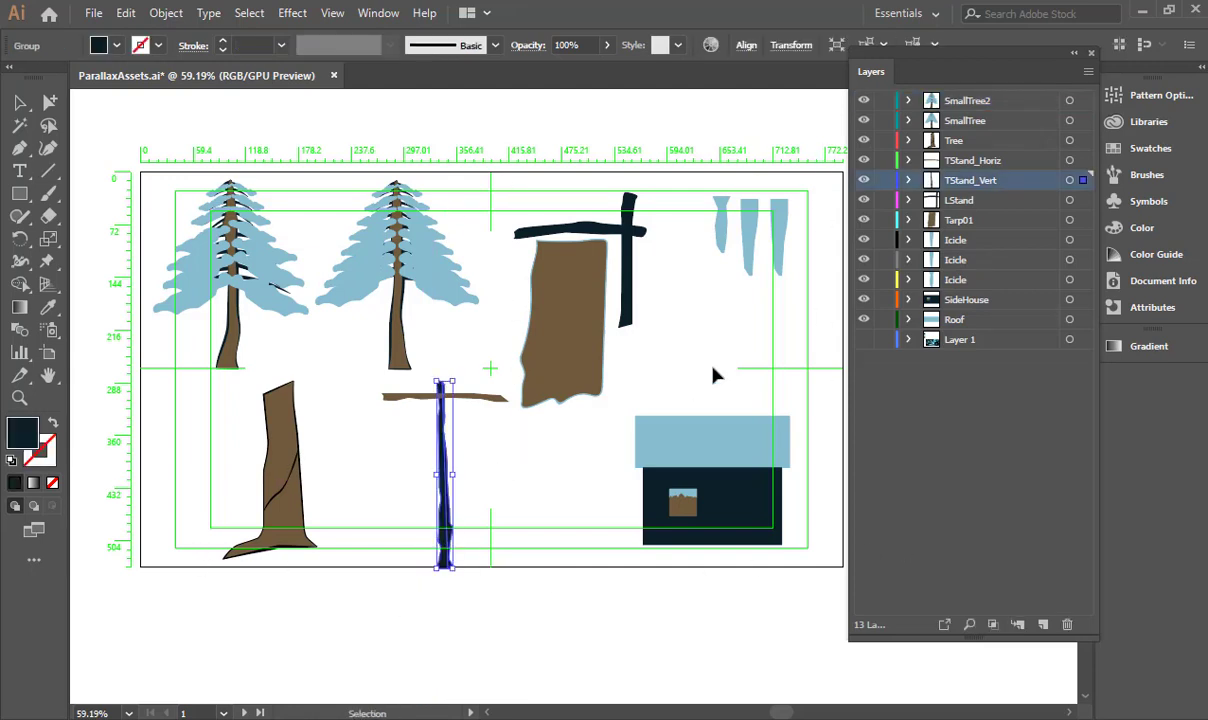
pyautogui.moveTo(704, 412); pyautogui.dragTo(365, 405)
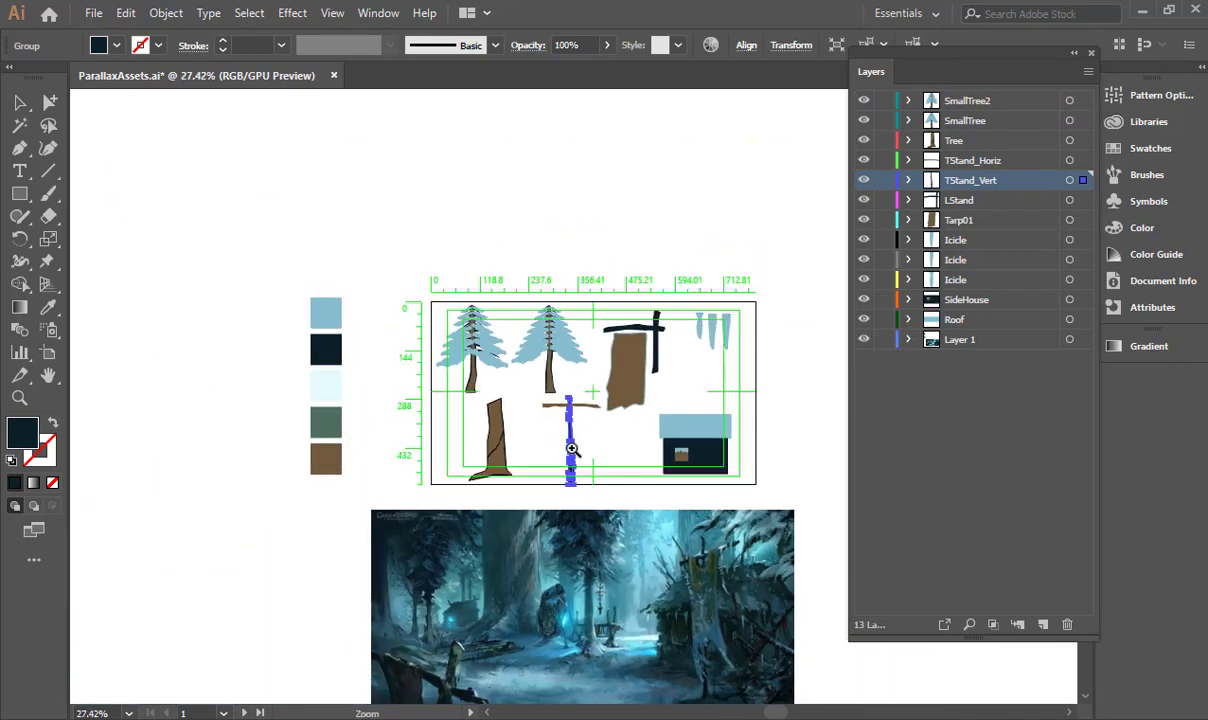
# - Return to After Effects and import ParallaxAssets.ai as Composition - Retain Layer Sizes
pyautogui.click(490, 427)
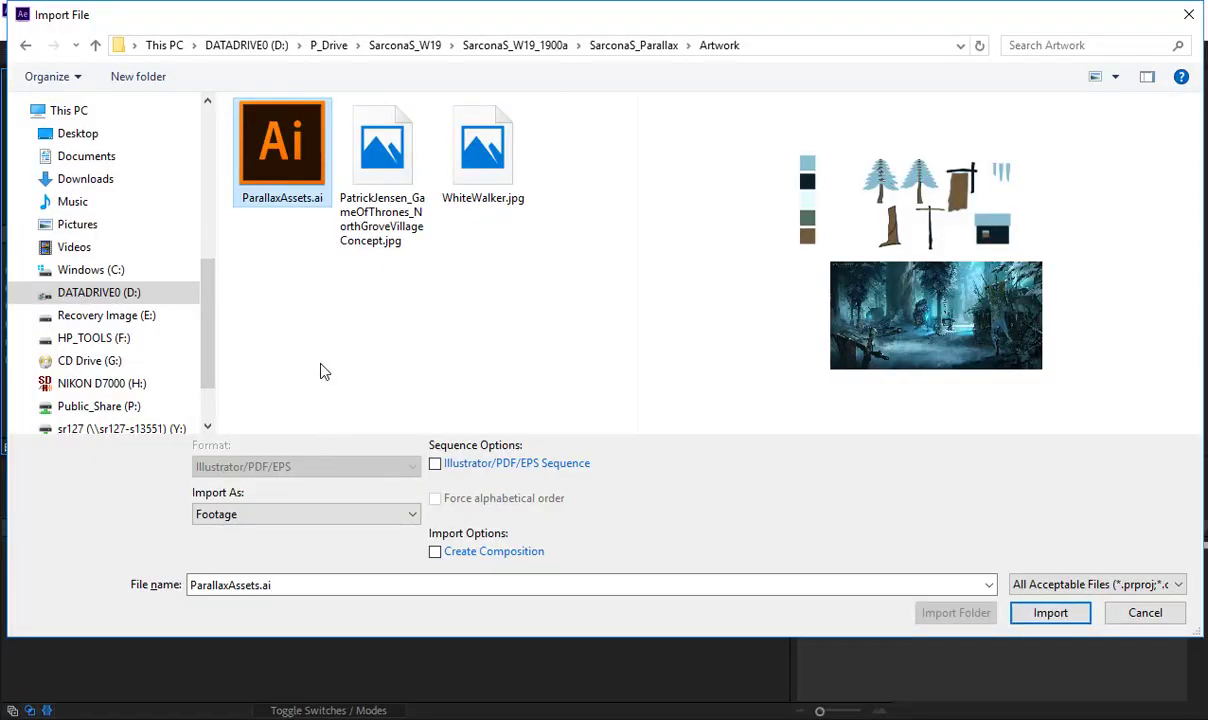
pyautogui.click(334, 513)
pyautogui.click(292, 547)
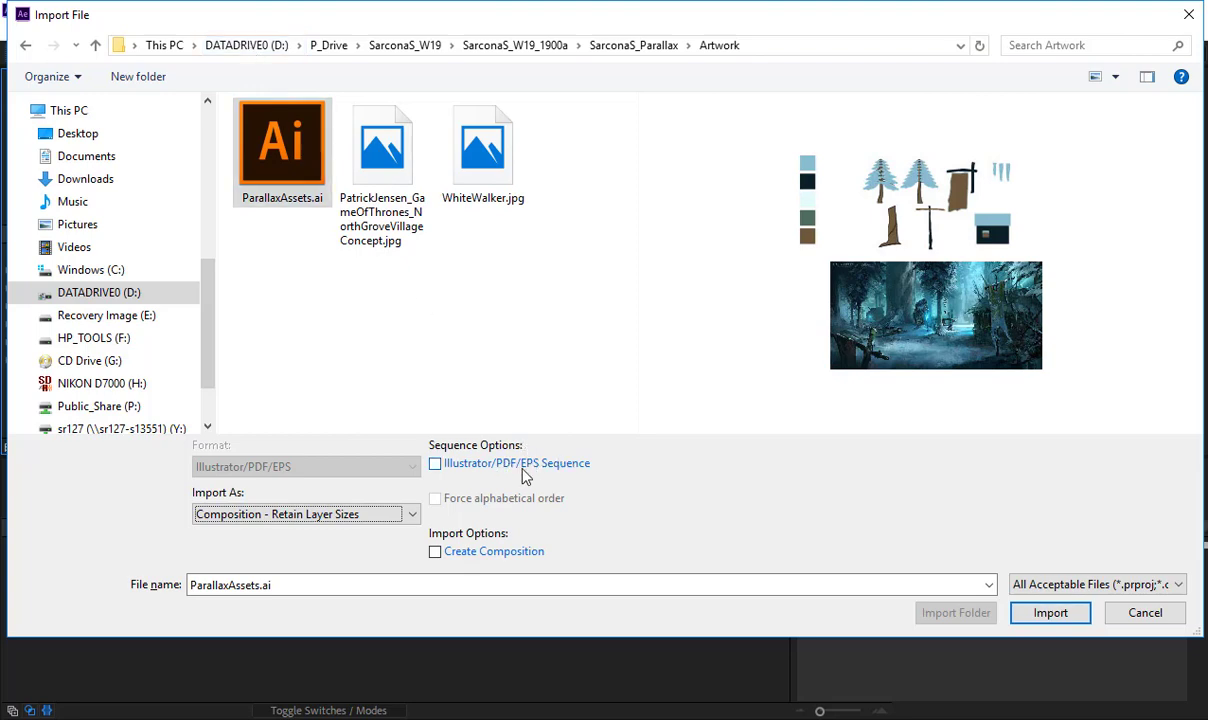
pyautogui.click(1054, 621)
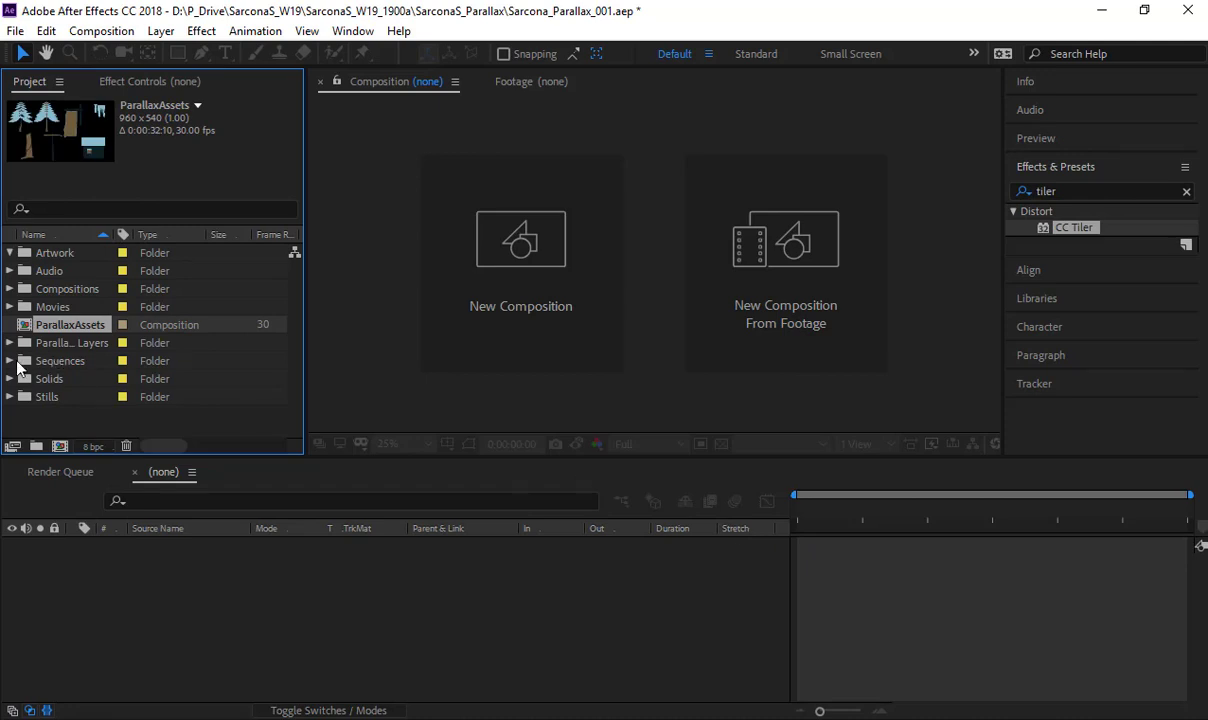
# - Open the imported ParallaxAssets composition and look through its artwork and layer list
pyautogui.doubleClick(38, 318)
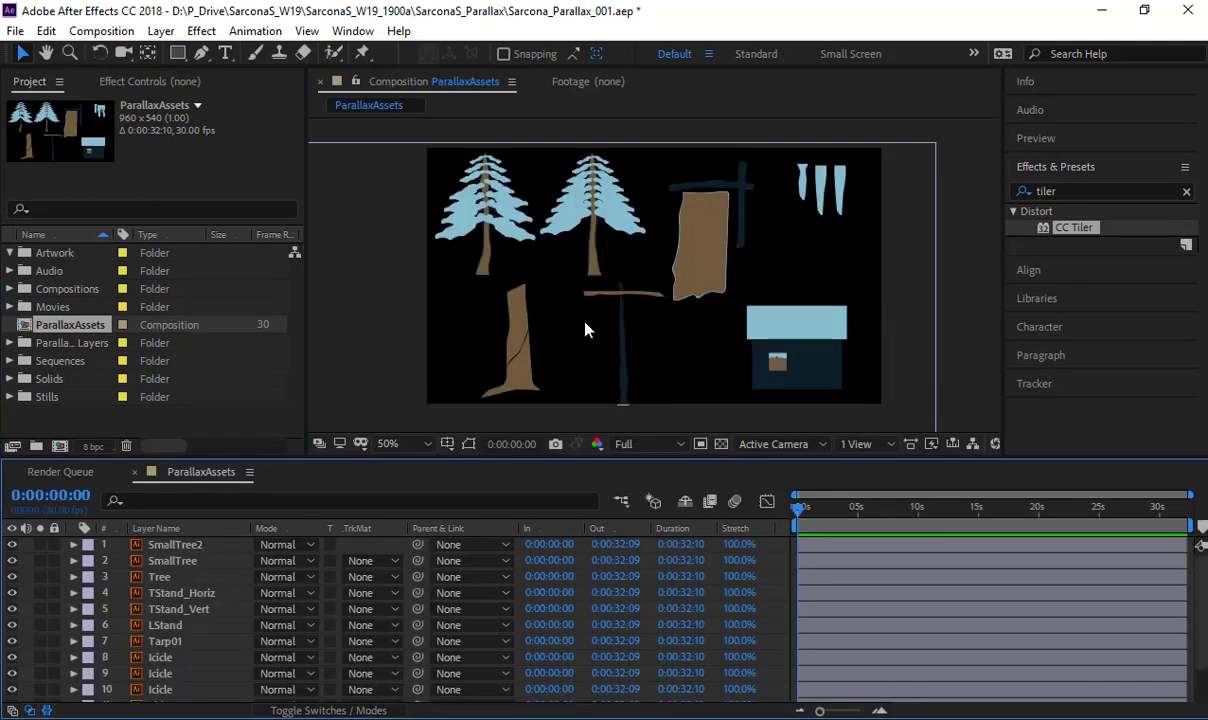
pyautogui.scroll(-2, 556, 278)
pyautogui.scroll(1, 556, 277)
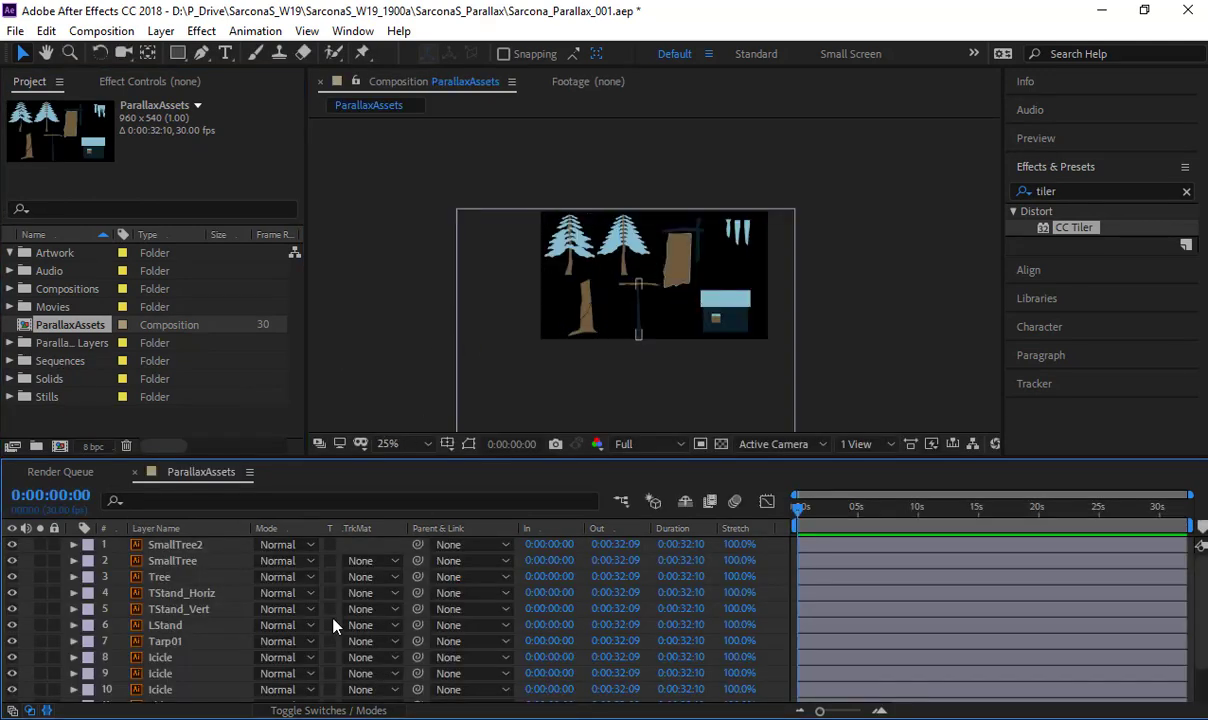
pyautogui.scroll(-2, 179, 580)
# - Try moving Layer 1's reference painting up into the ParallaxAssets composition frame, and undo the move
pyautogui.click(155, 694)
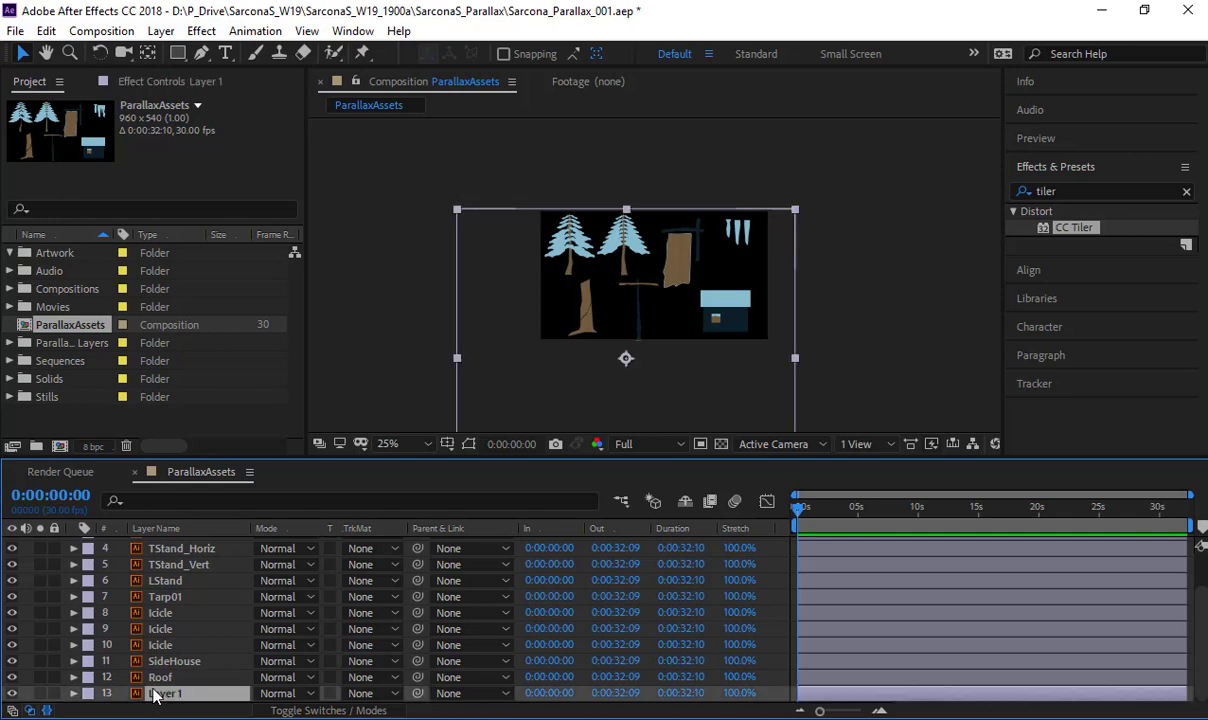
pyautogui.moveTo(553, 404); pyautogui.dragTo(581, 227)
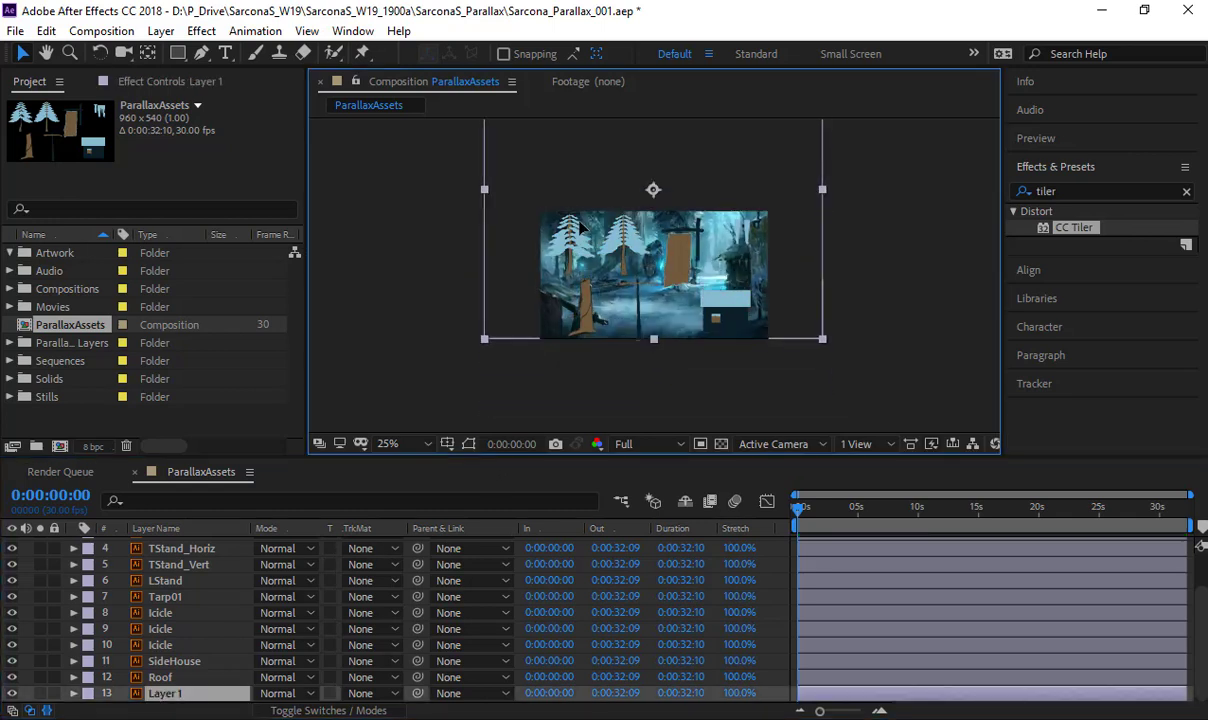
pyautogui.hotkey('ctrl', 'z')
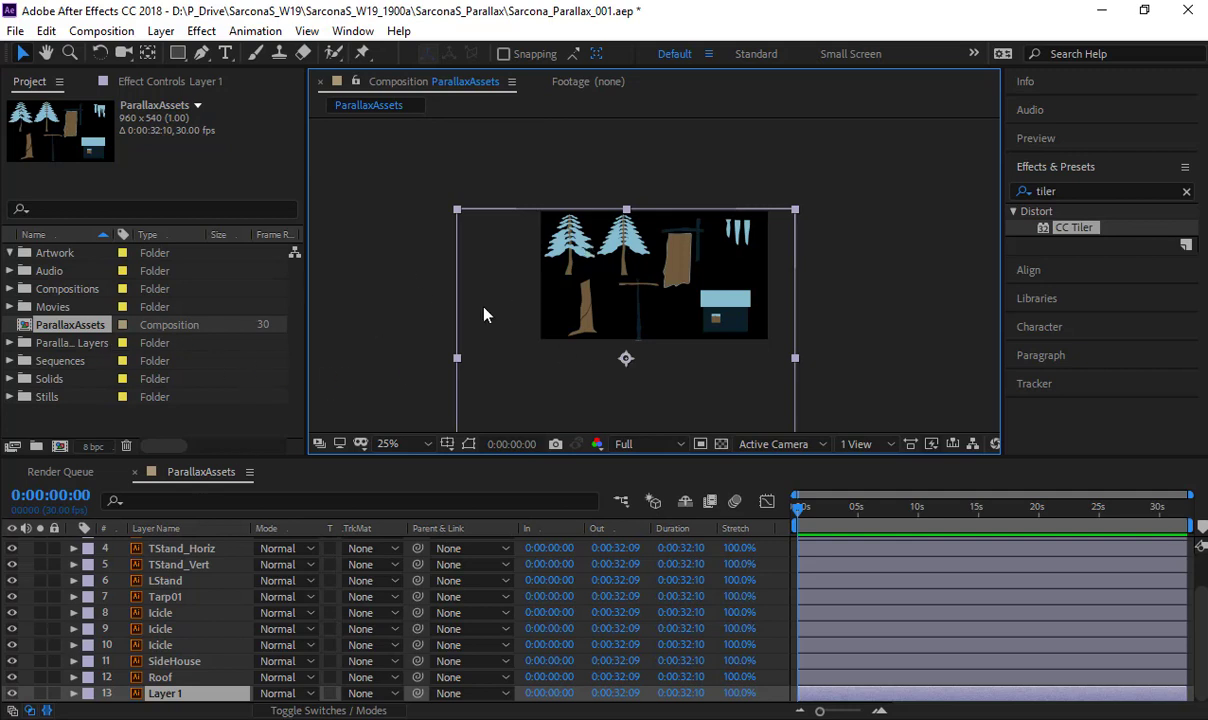
pyautogui.press('space')
pyautogui.moveTo(448, 317); pyautogui.dragTo(511, 321)
pyautogui.scroll(1, 658, 304)
pyautogui.press('space')
pyautogui.moveTo(602, 284); pyautogui.dragTo(540, 320)
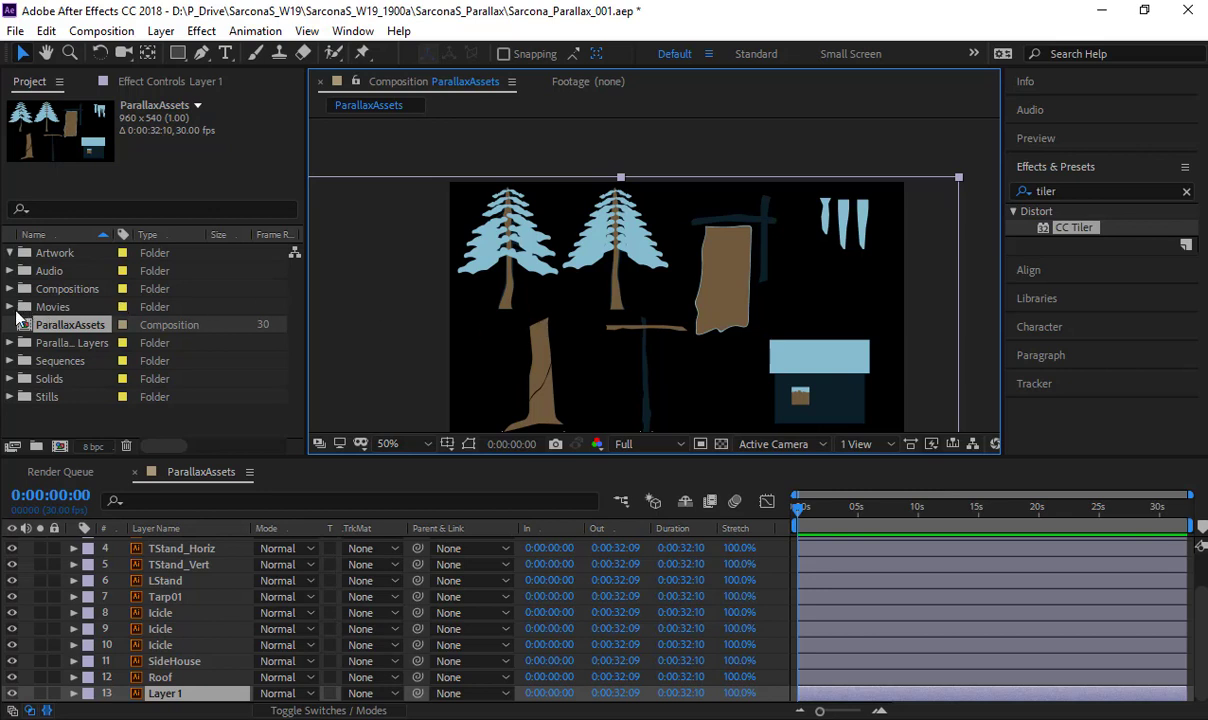
# - Move the ParallaxAssets composition into Compositions and the ParallaxAssets Layers folder into Artwork, and preview the individual icicle, stand and tree files
pyautogui.moveTo(85, 300); pyautogui.dragTo(67, 255)
pyautogui.click(27, 270)
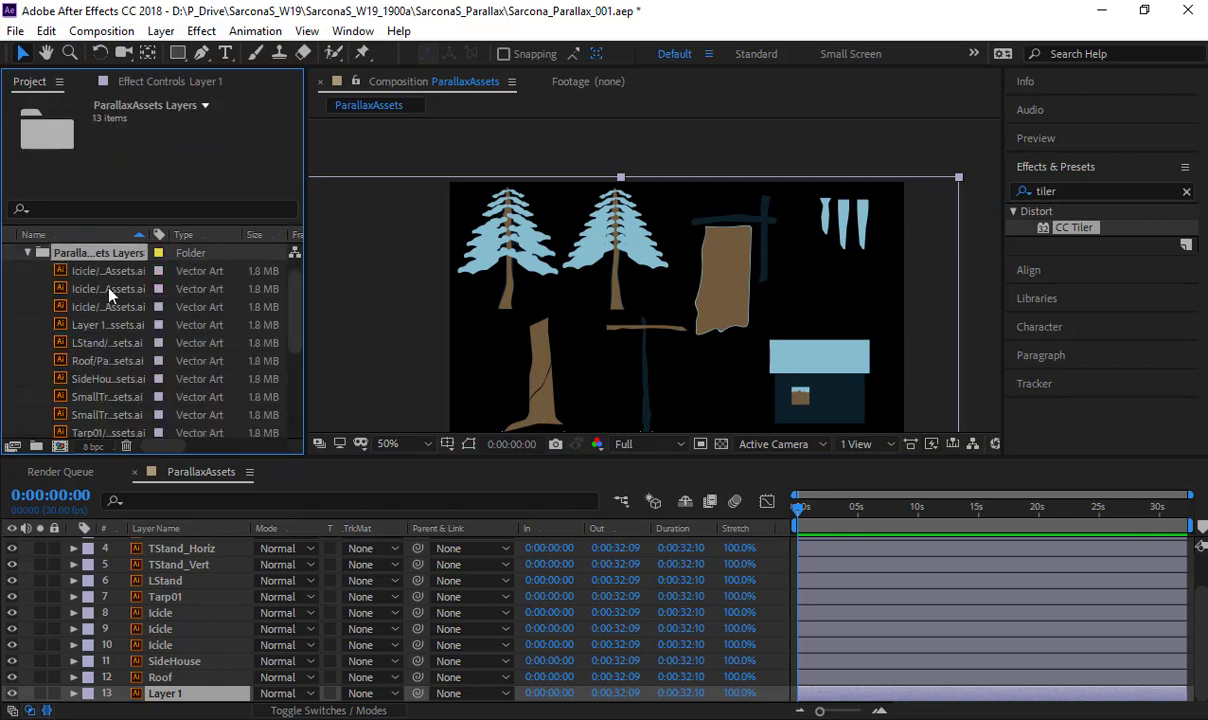
pyautogui.click(90, 270)
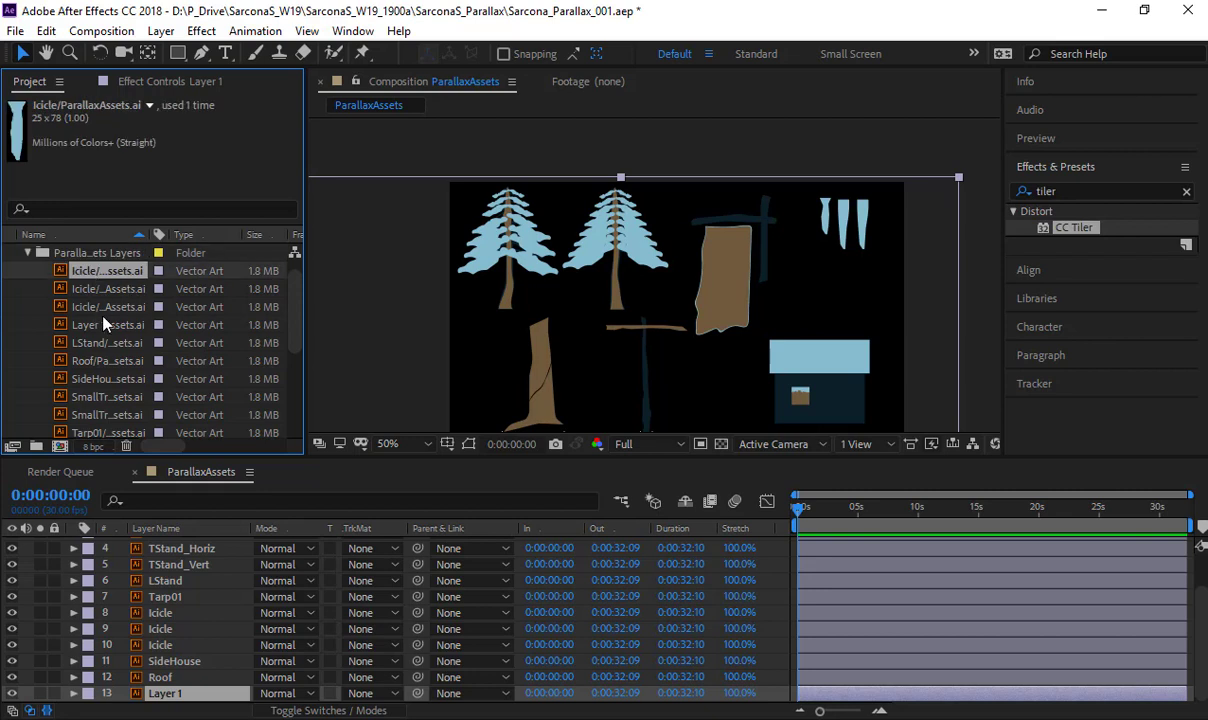
pyautogui.scroll(-3, 96, 298)
pyautogui.click(94, 379)
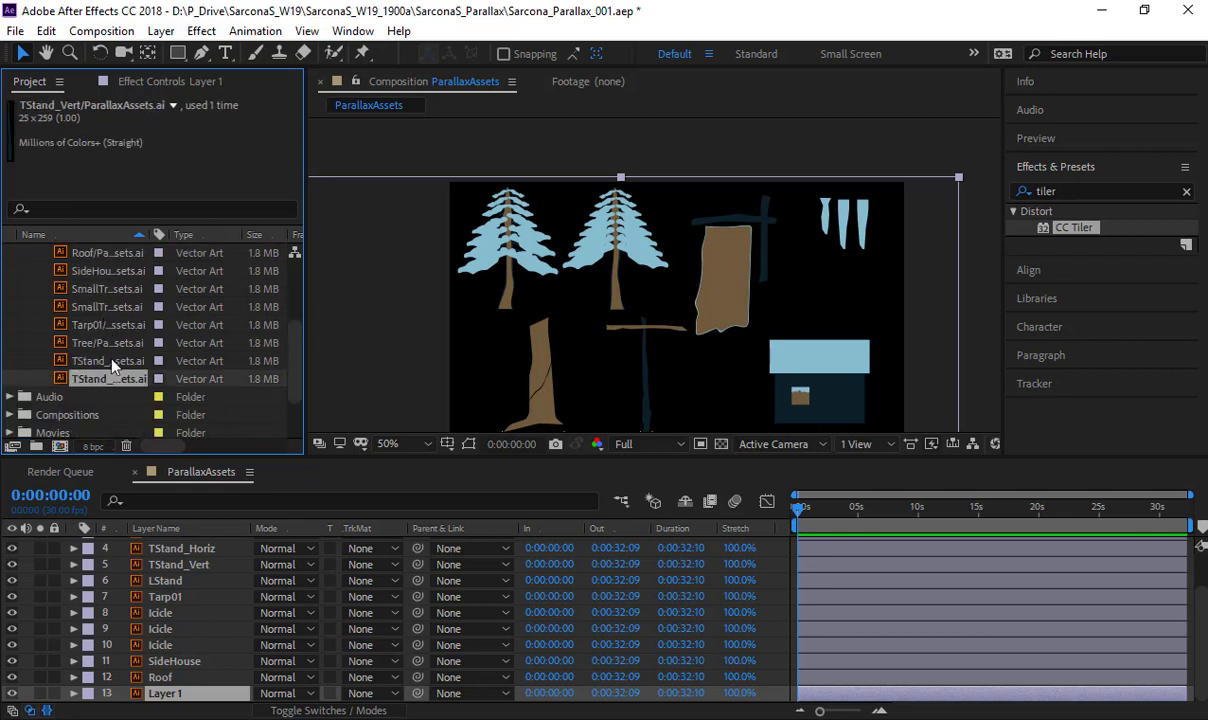
pyautogui.click(95, 307)
pyautogui.click(99, 343)
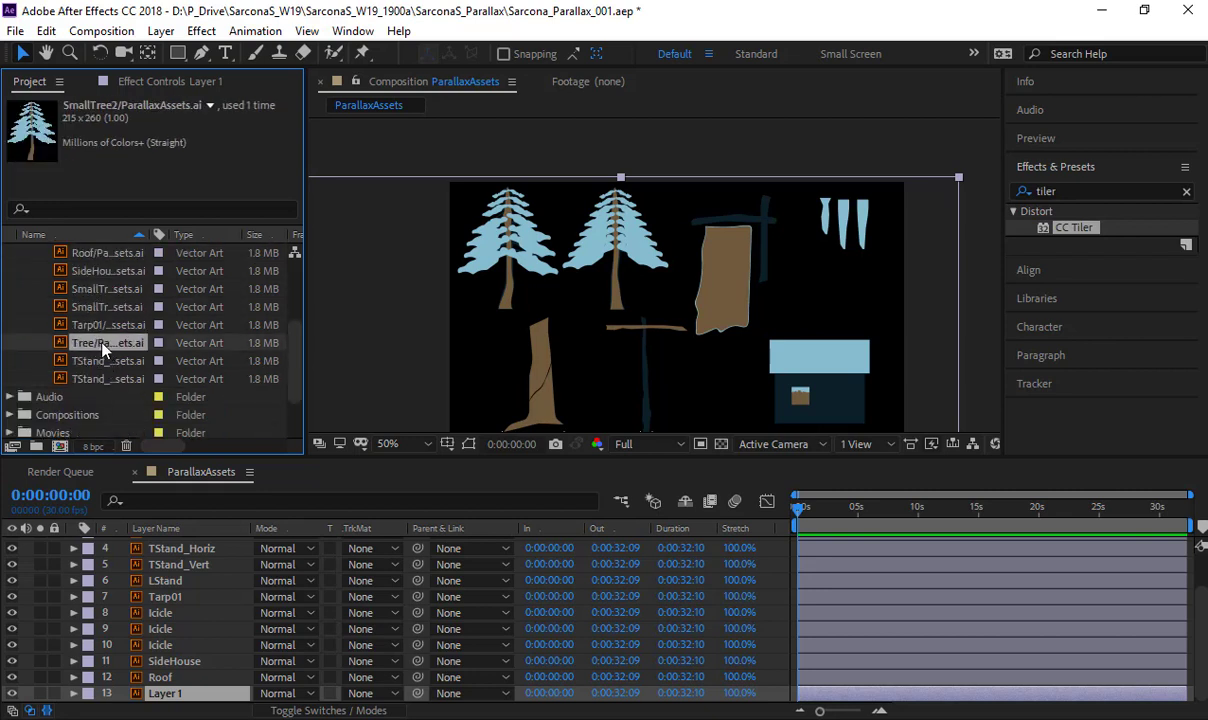
# - Create a composition from the Tree layer file and triple its size to 393 x 735 px with the aspect ratio locked
pyautogui.moveTo(108, 347); pyautogui.dragTo(64, 451)
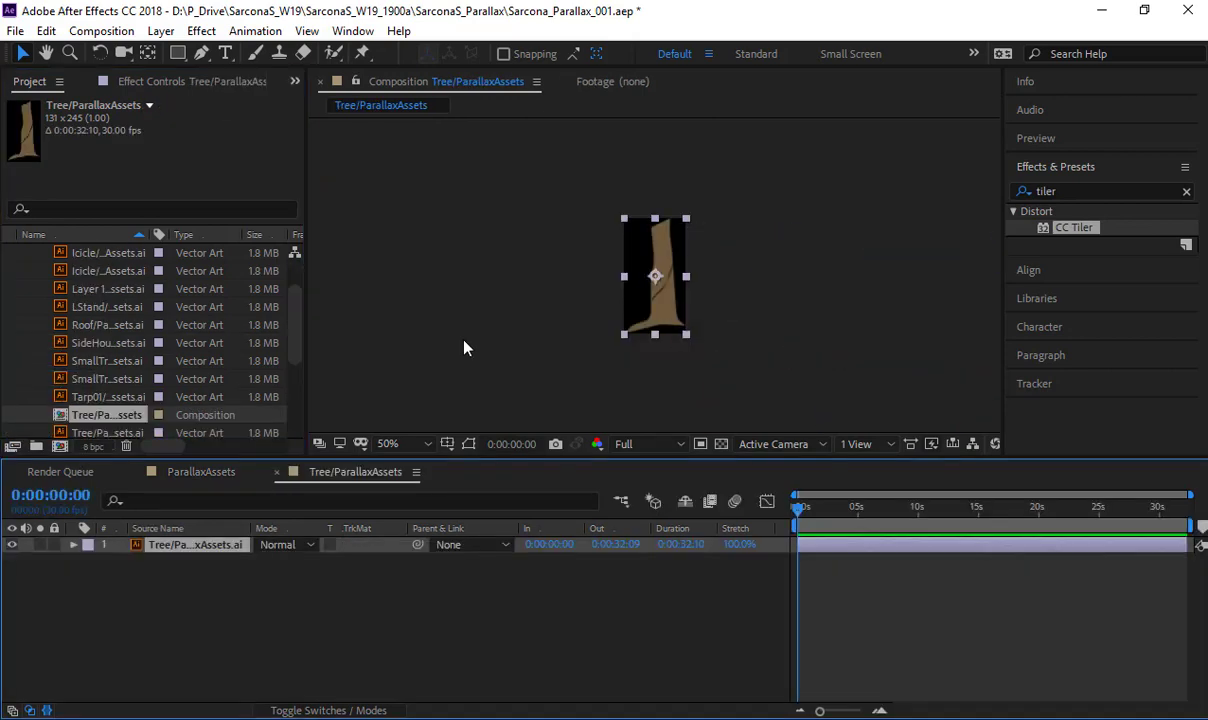
pyautogui.scroll(1, 645, 266)
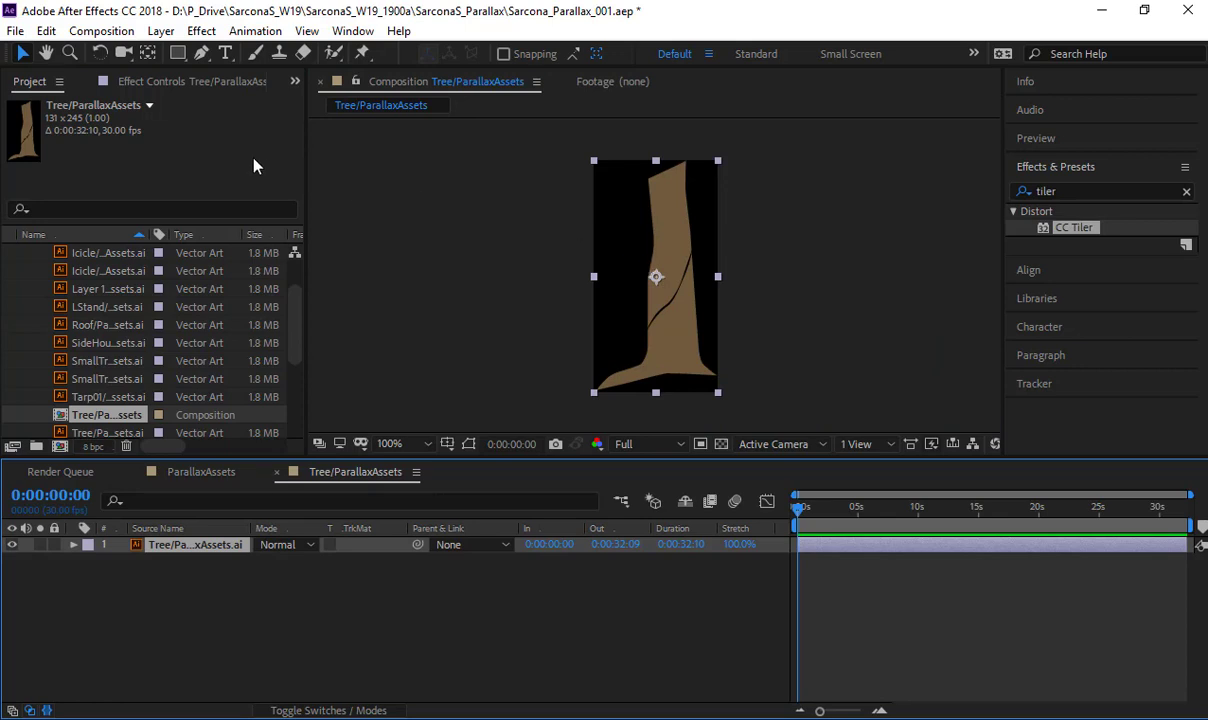
pyautogui.click(101, 31)
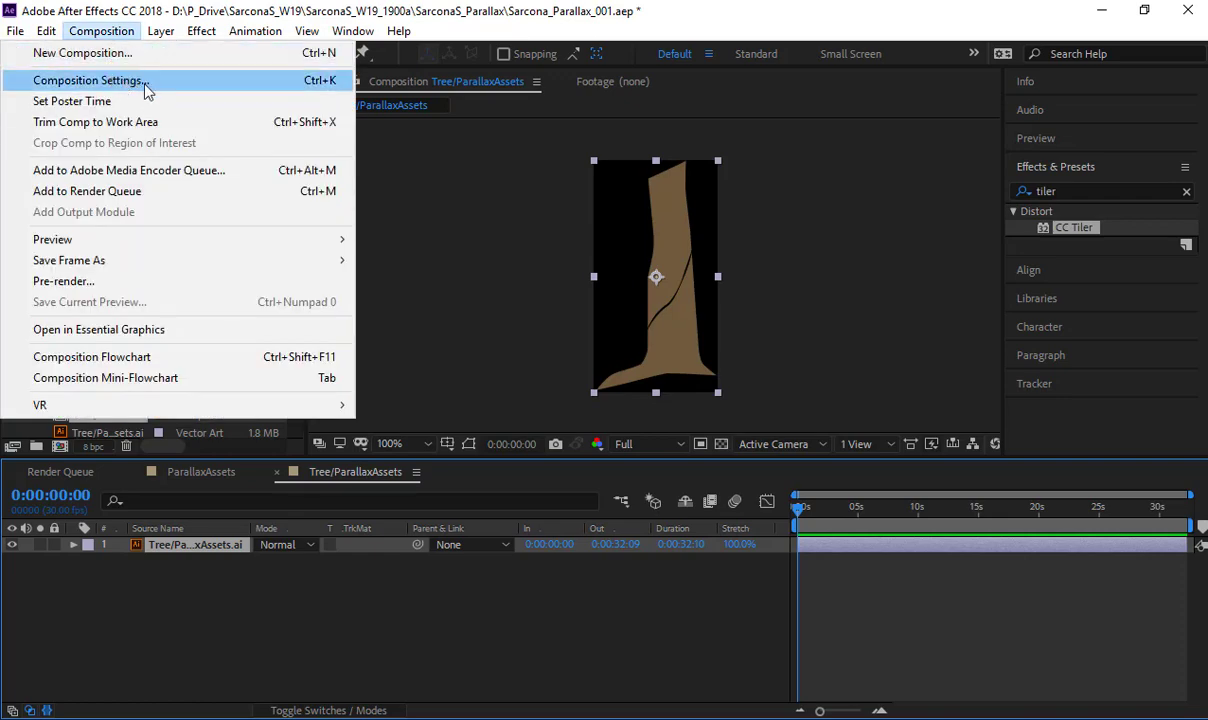
pyautogui.click(143, 84)
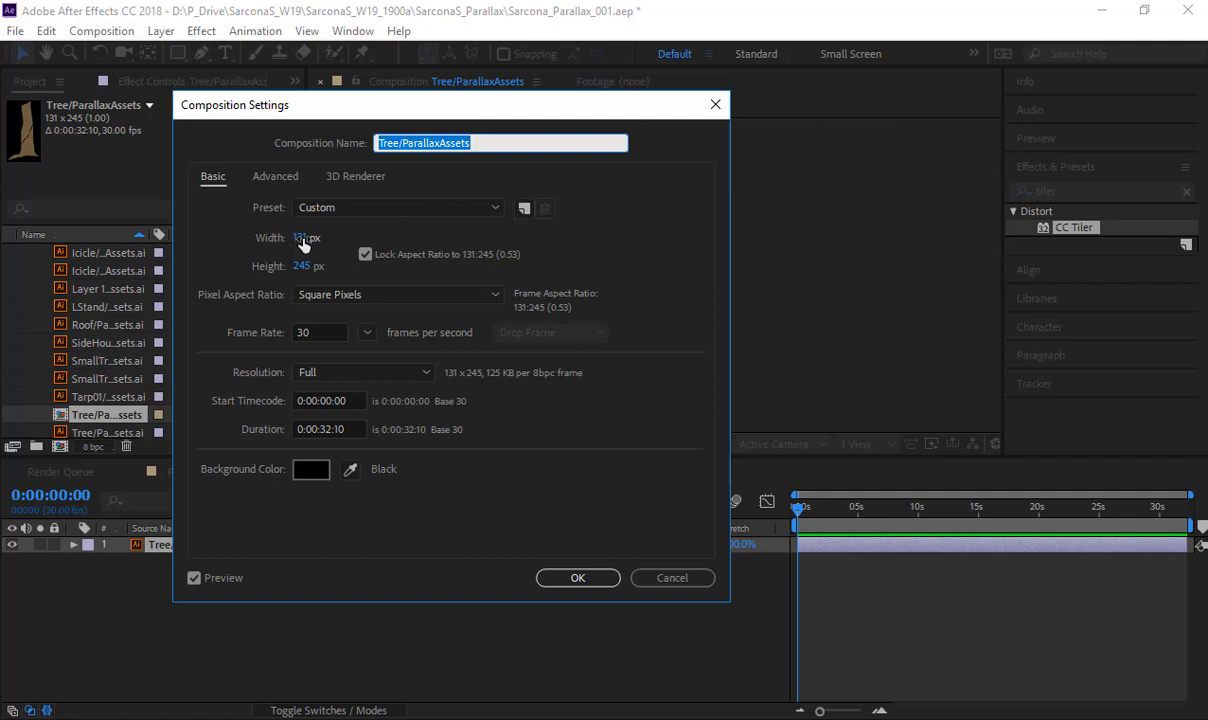
pyautogui.click(300, 237)
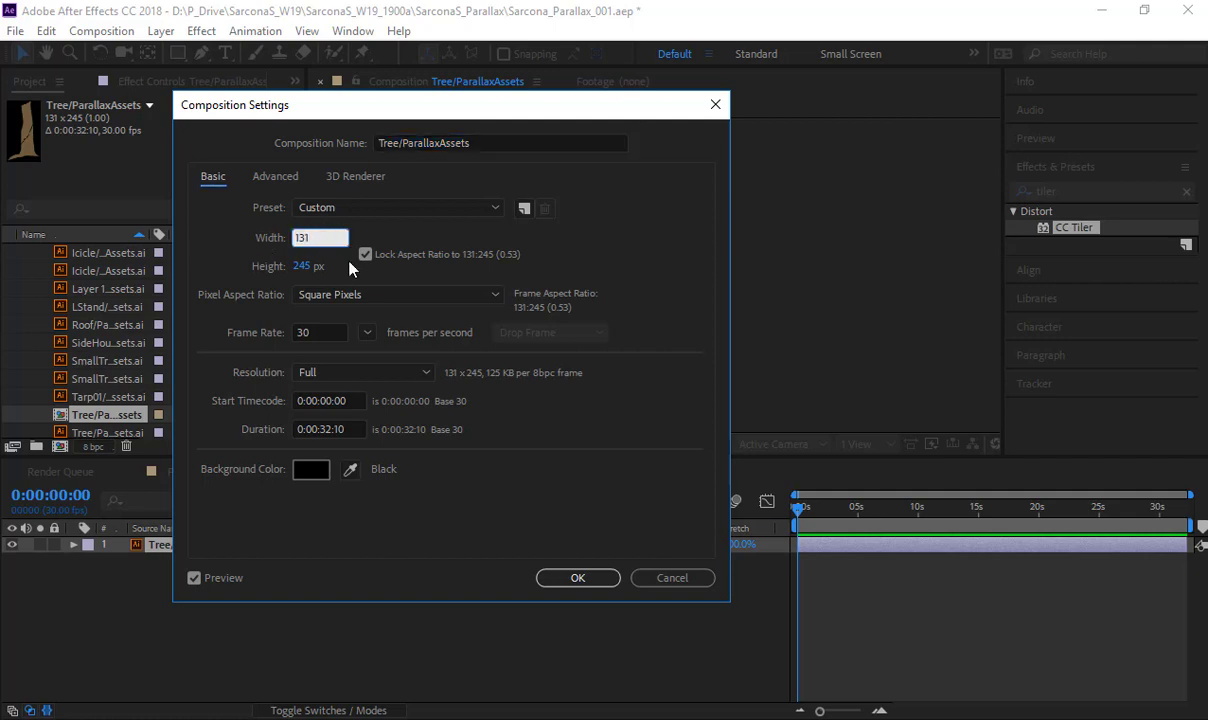
pyautogui.write('*3')
pyautogui.press('Tab')
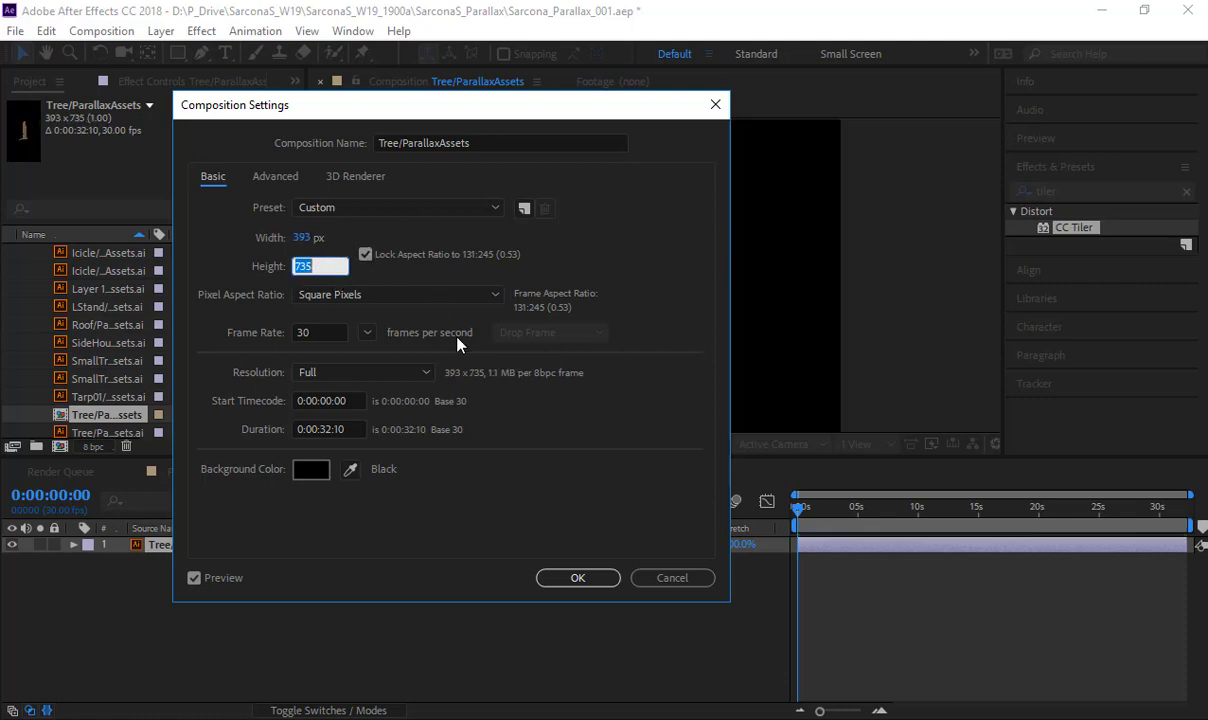
pyautogui.click(556, 577)
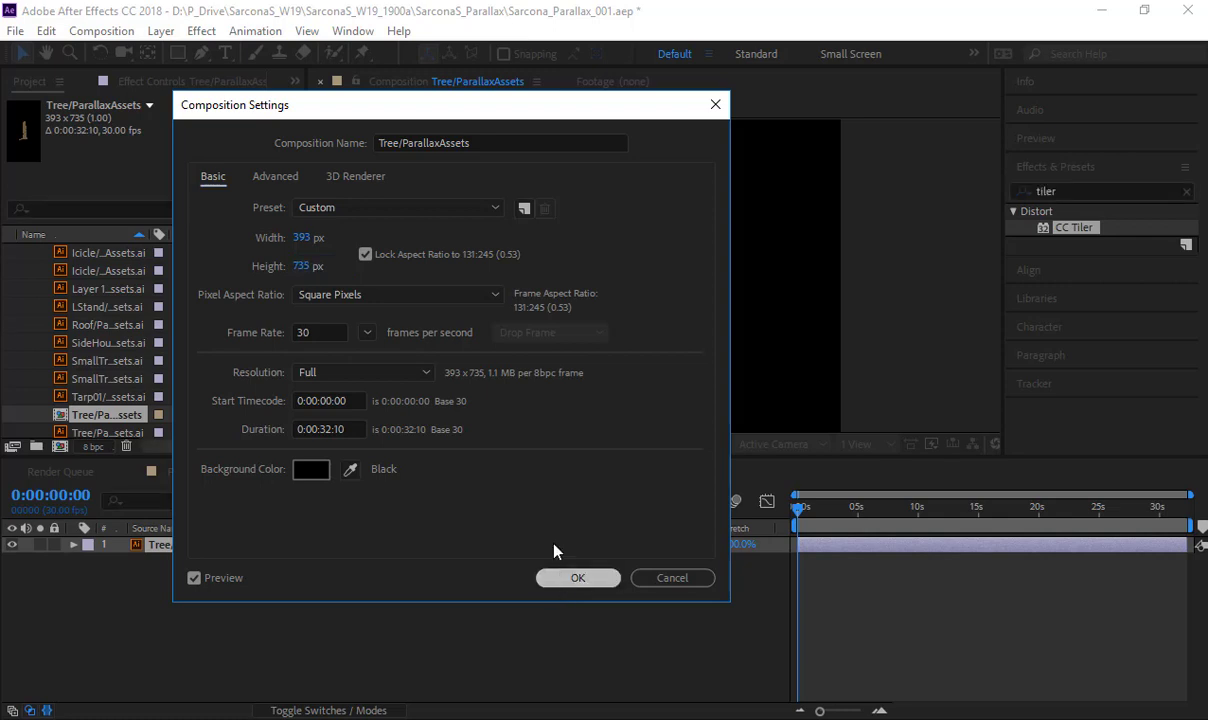
# - Set the Tree layer's scale to 250% in its new composition
pyautogui.press(',')
pyautogui.press(',')
pyautogui.press(',')
pyautogui.press(',')
pyautogui.press('s')
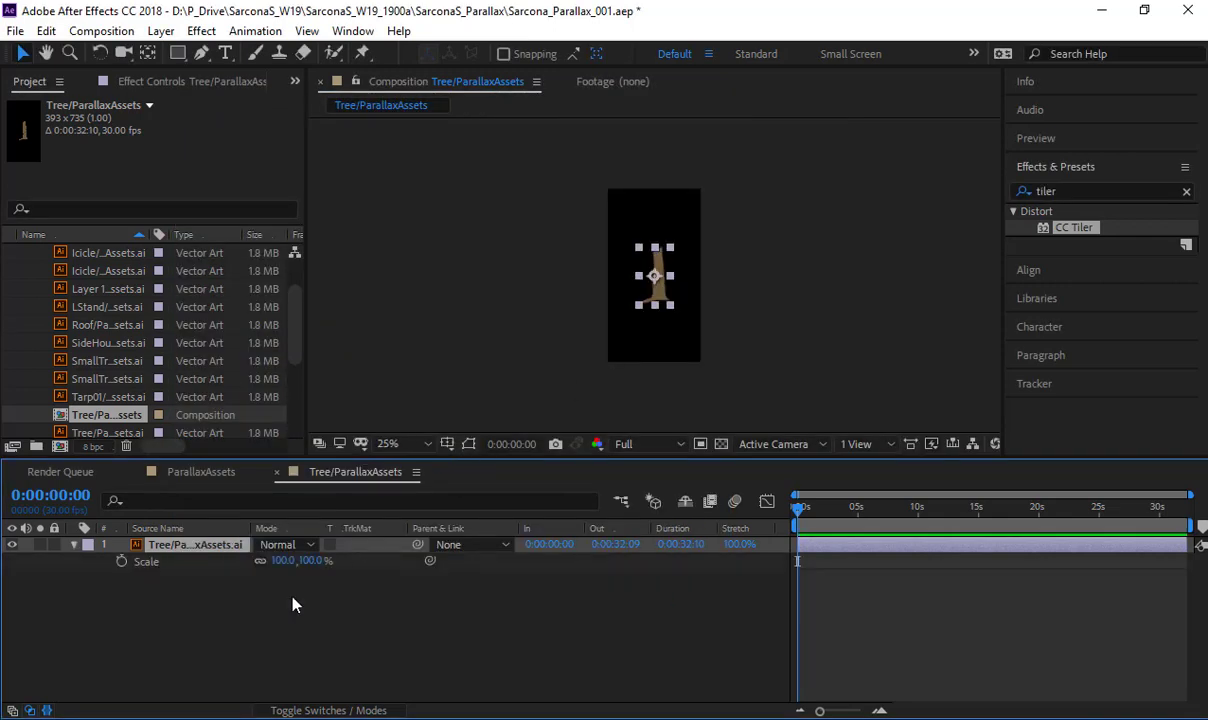
pyautogui.click(282, 561)
pyautogui.write('2')
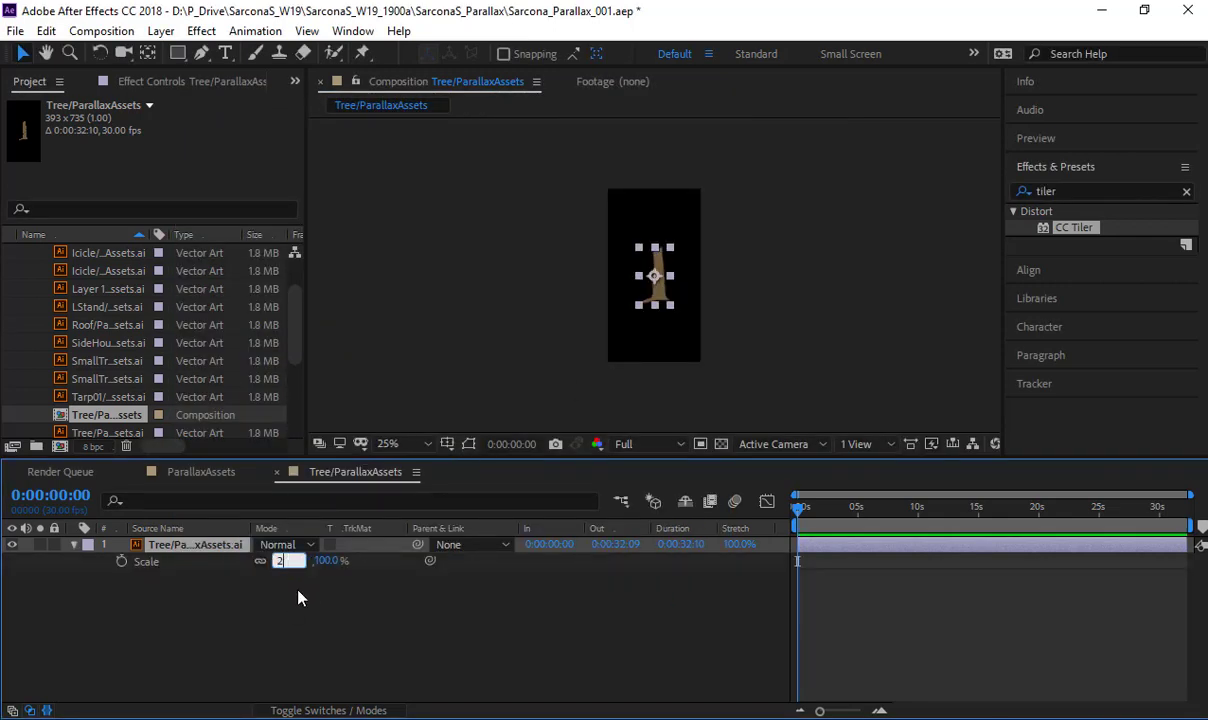
pyautogui.write('50')
pyautogui.press('Return')
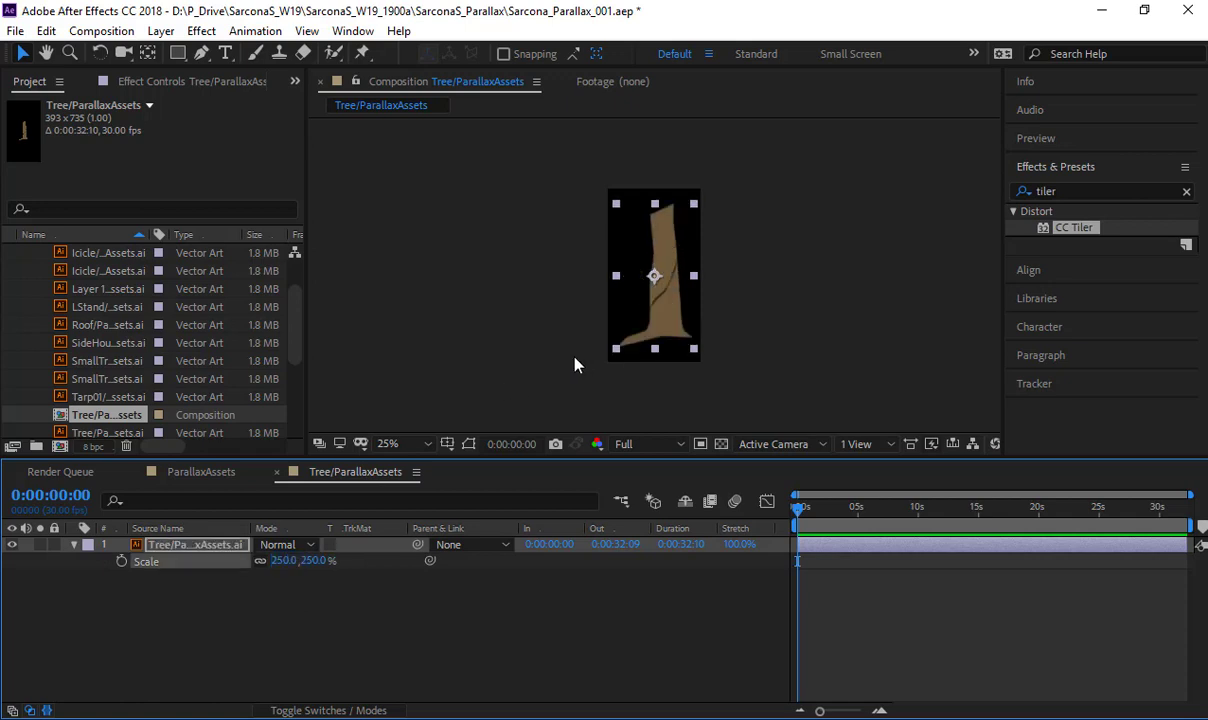
# - Inspect the enlarged trunk's edges up close and turn on continuous rasterization for the Tree layer
pyautogui.click(599, 281)
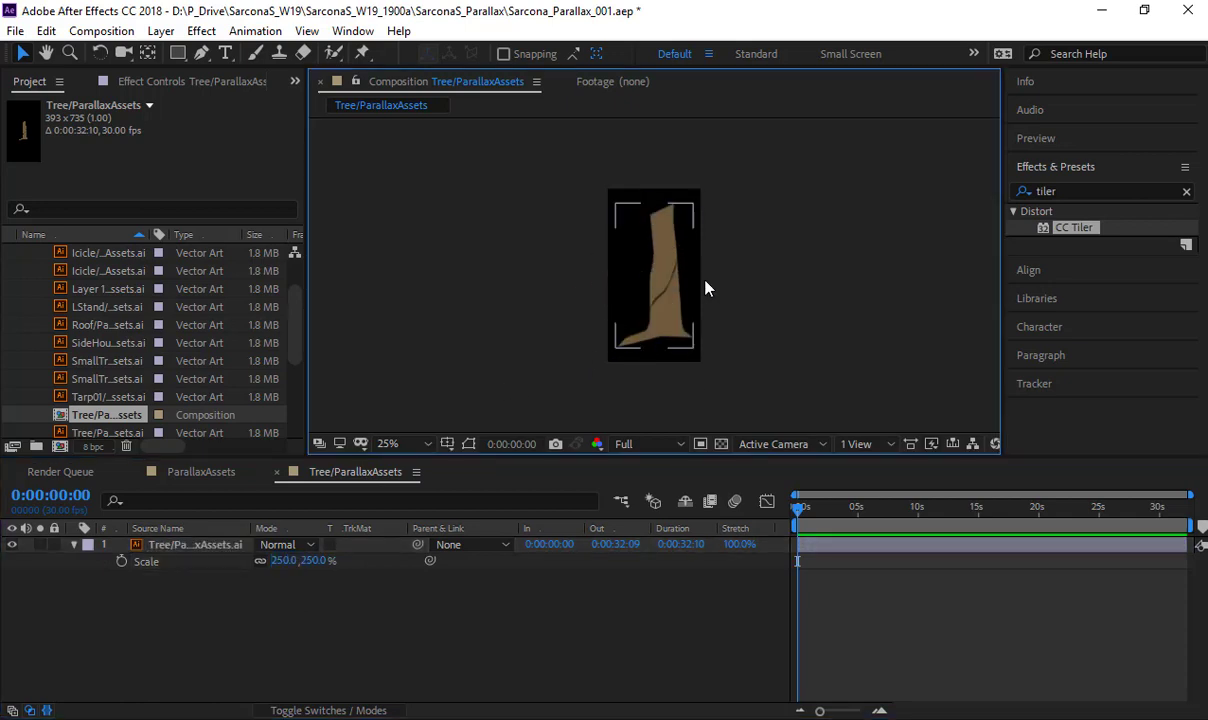
pyautogui.press('.')
pyautogui.scroll(2, 695, 297)
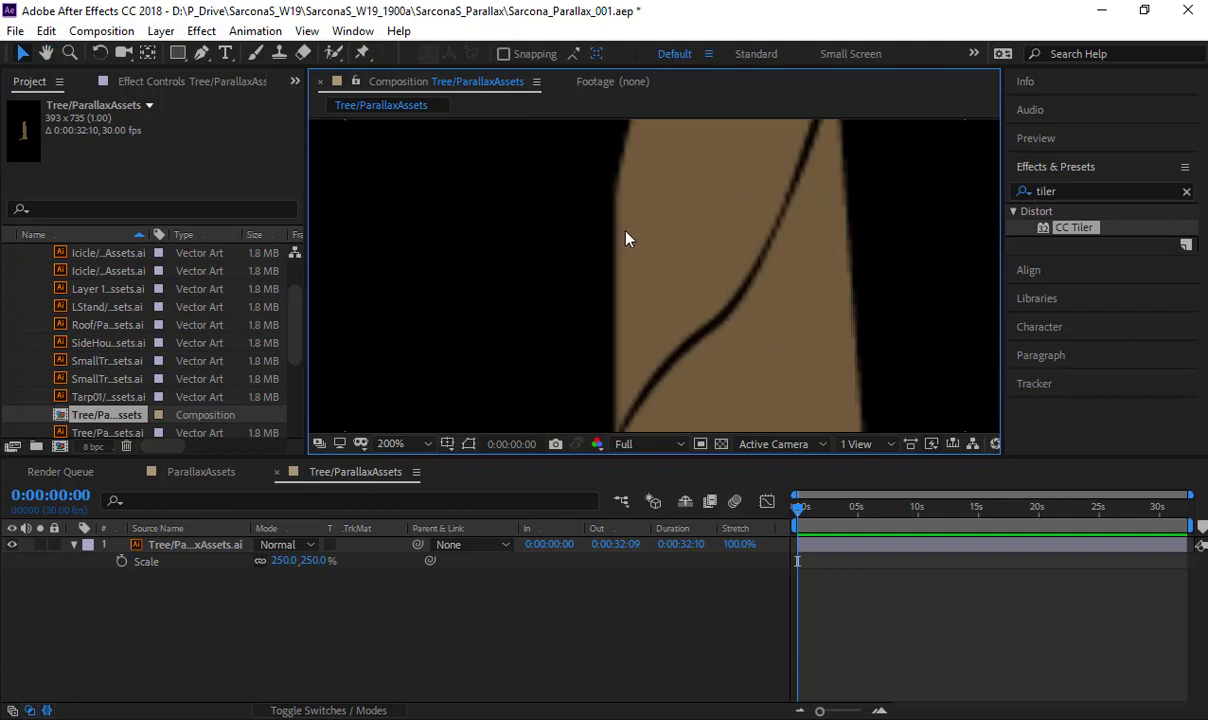
pyautogui.click(340, 710)
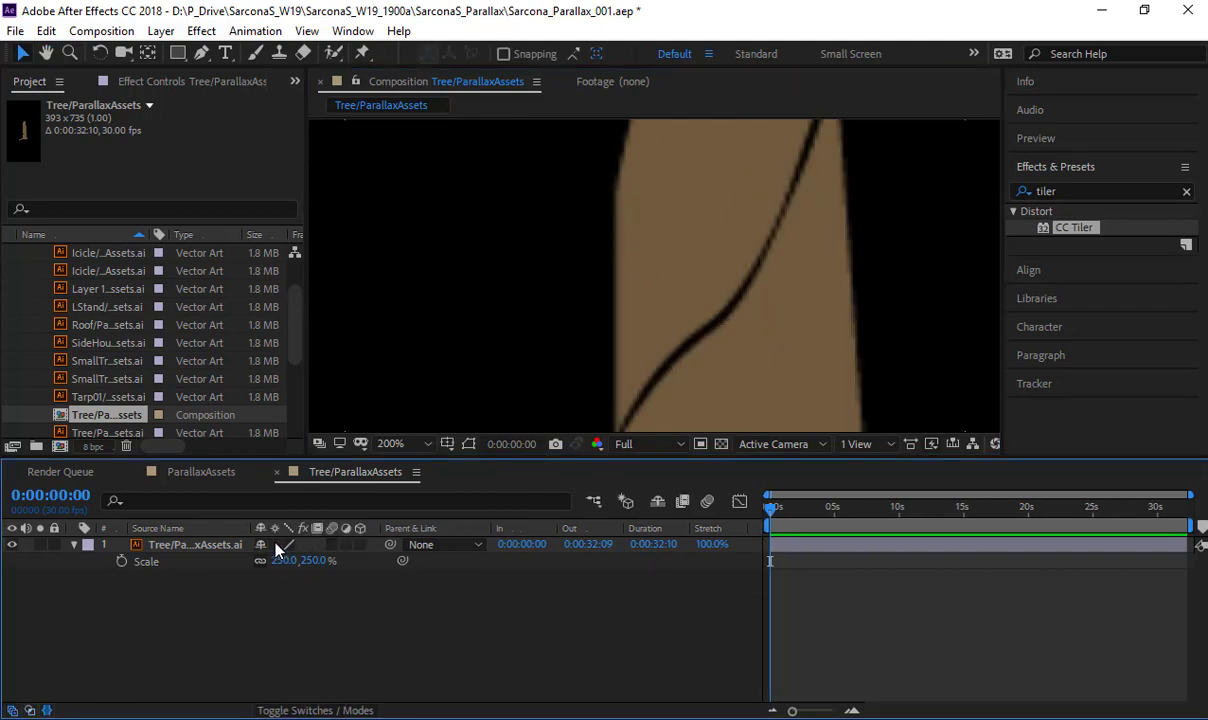
pyautogui.click(277, 548)
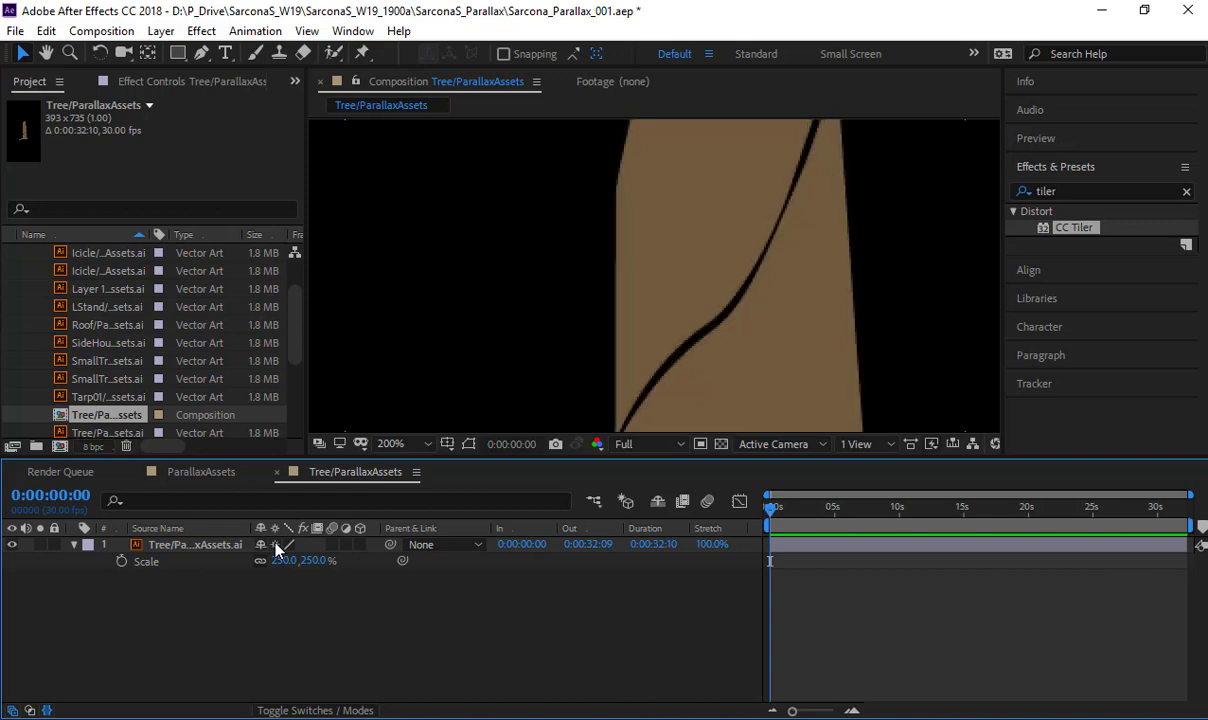
pyautogui.scroll(-4, 700, 345)
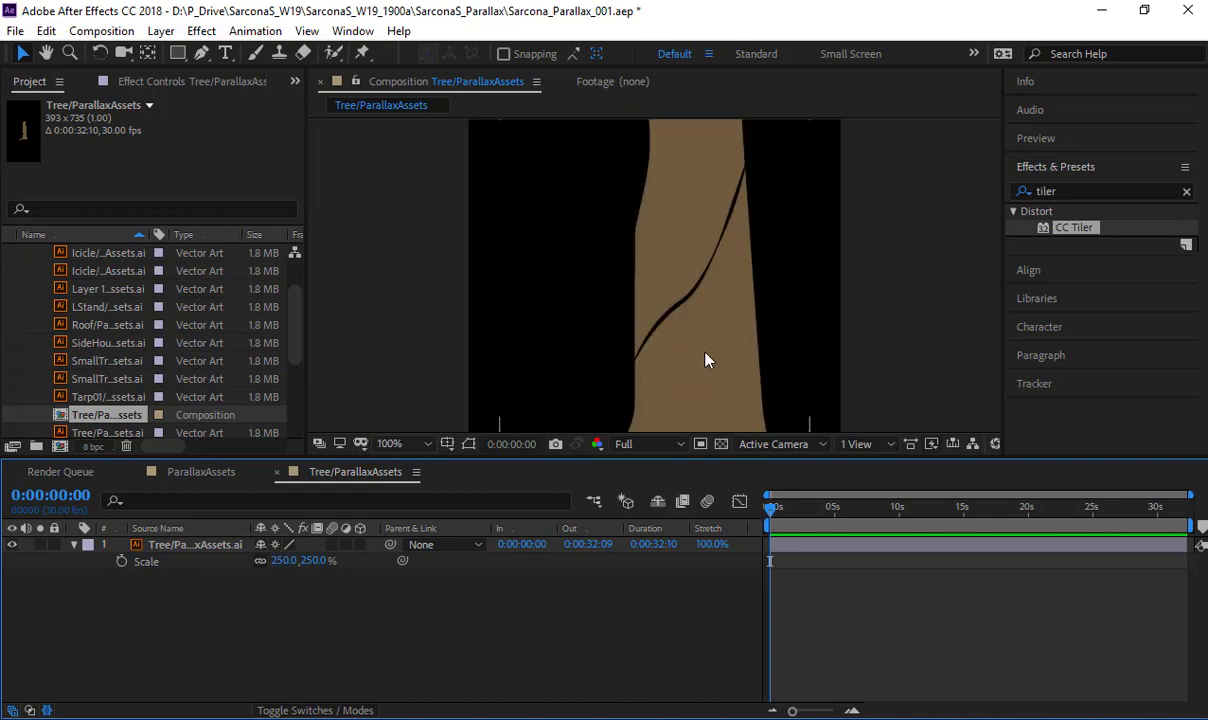
pyautogui.moveTo(635, 328); pyautogui.dragTo(617, 348)
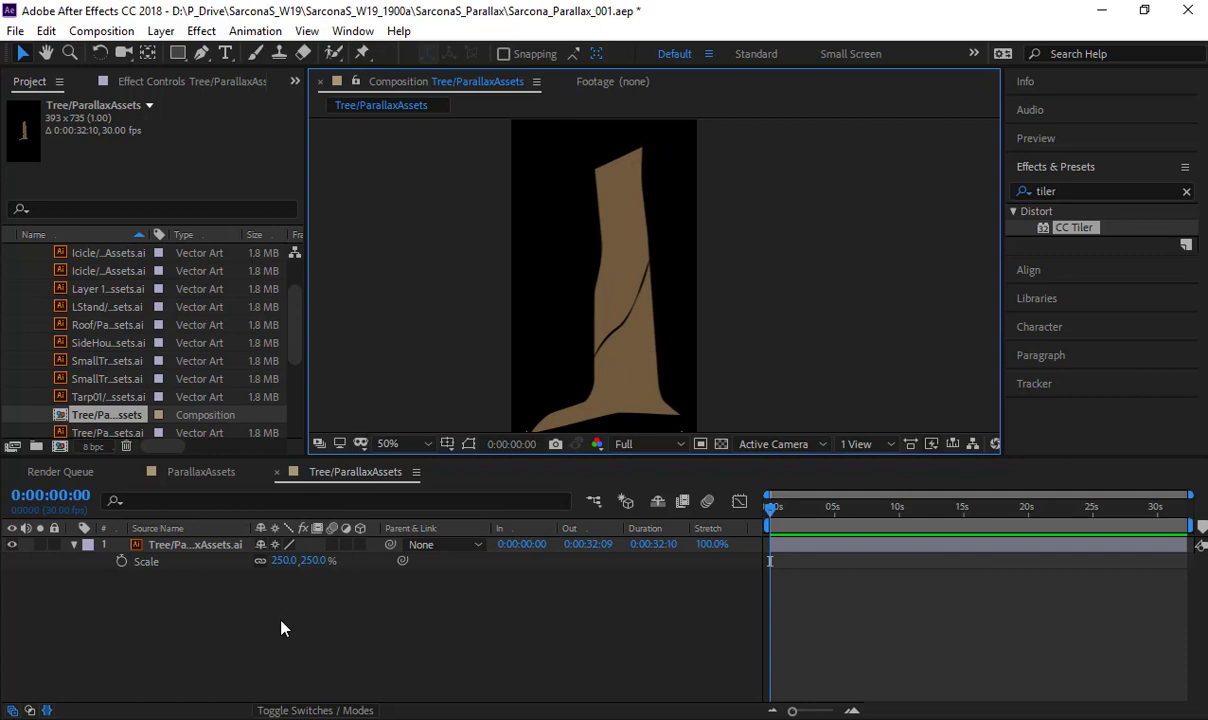
# - In the ParallaxAssets composition, try scaling the Tree layer to 1026% with continuous rasterization on, and undo both changes
pyautogui.click(178, 471)
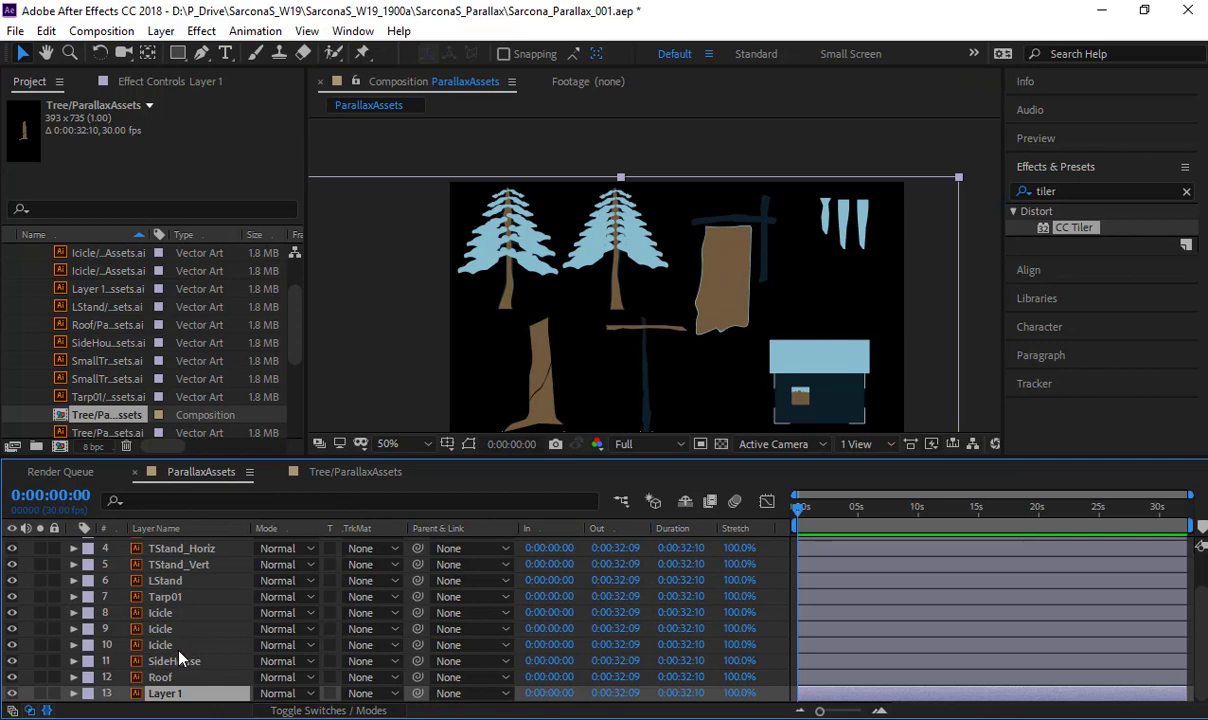
pyautogui.scroll(2, 170, 580)
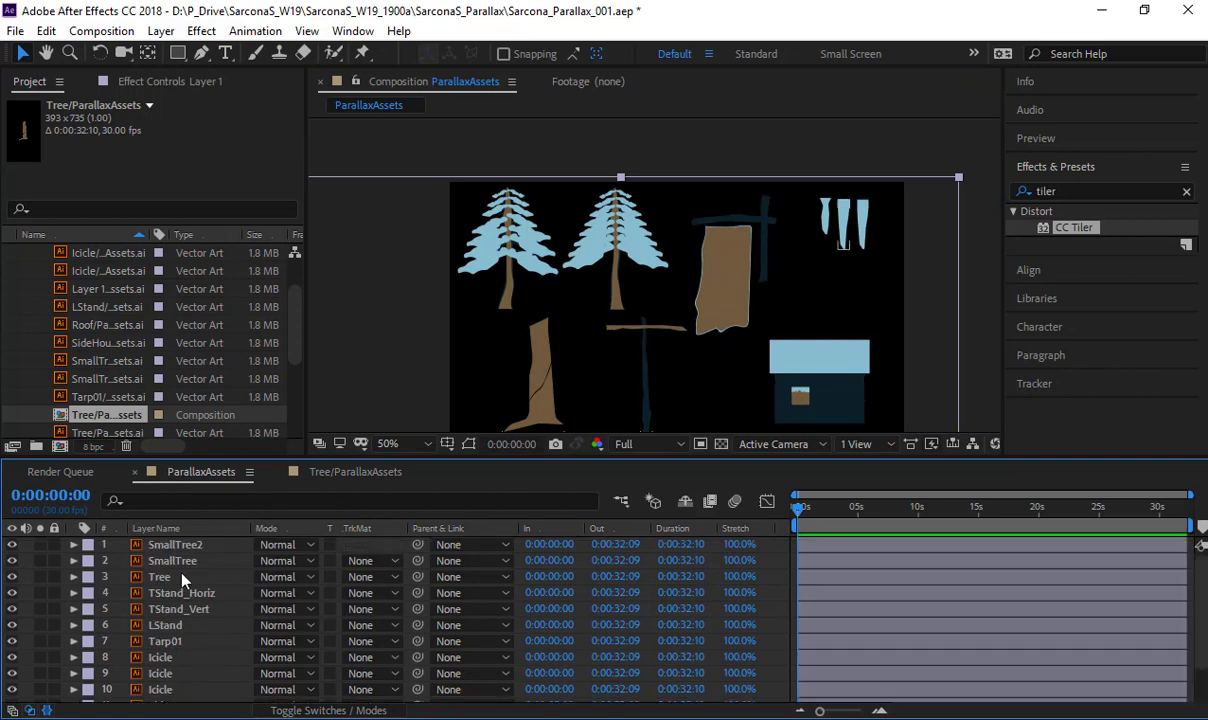
pyautogui.click(165, 577)
pyautogui.press('s')
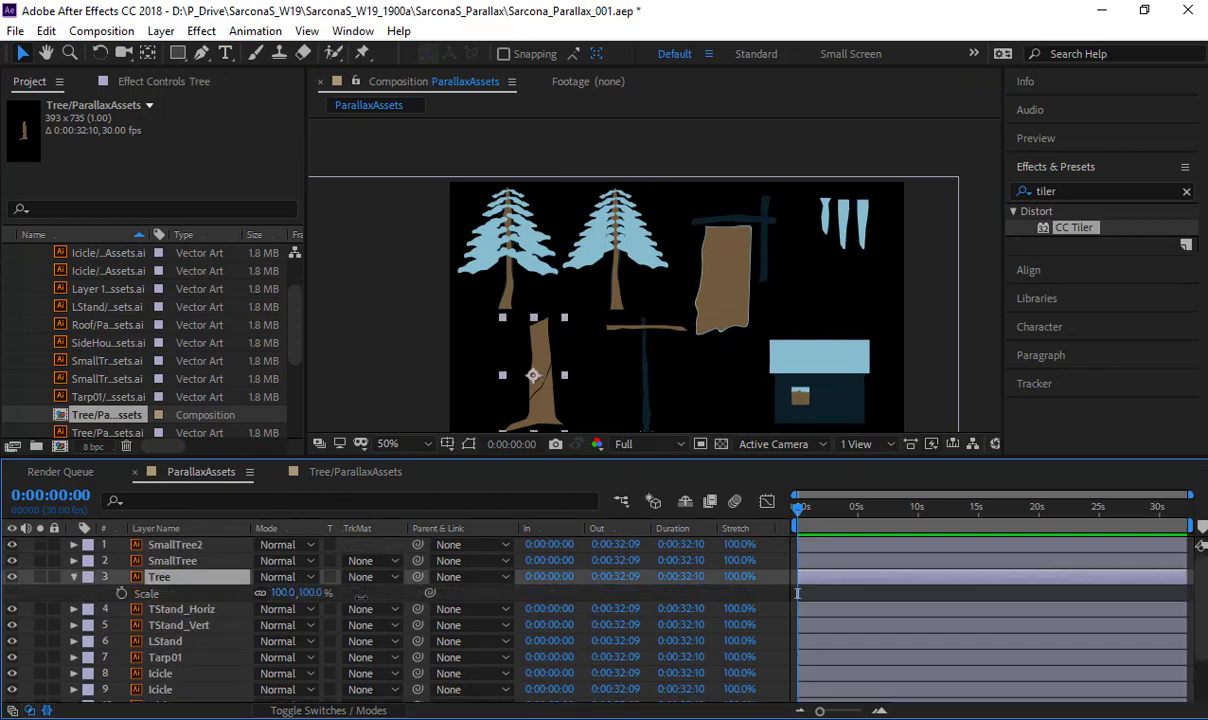
pyautogui.moveTo(278, 593); pyautogui.dragTo(1200, 640)
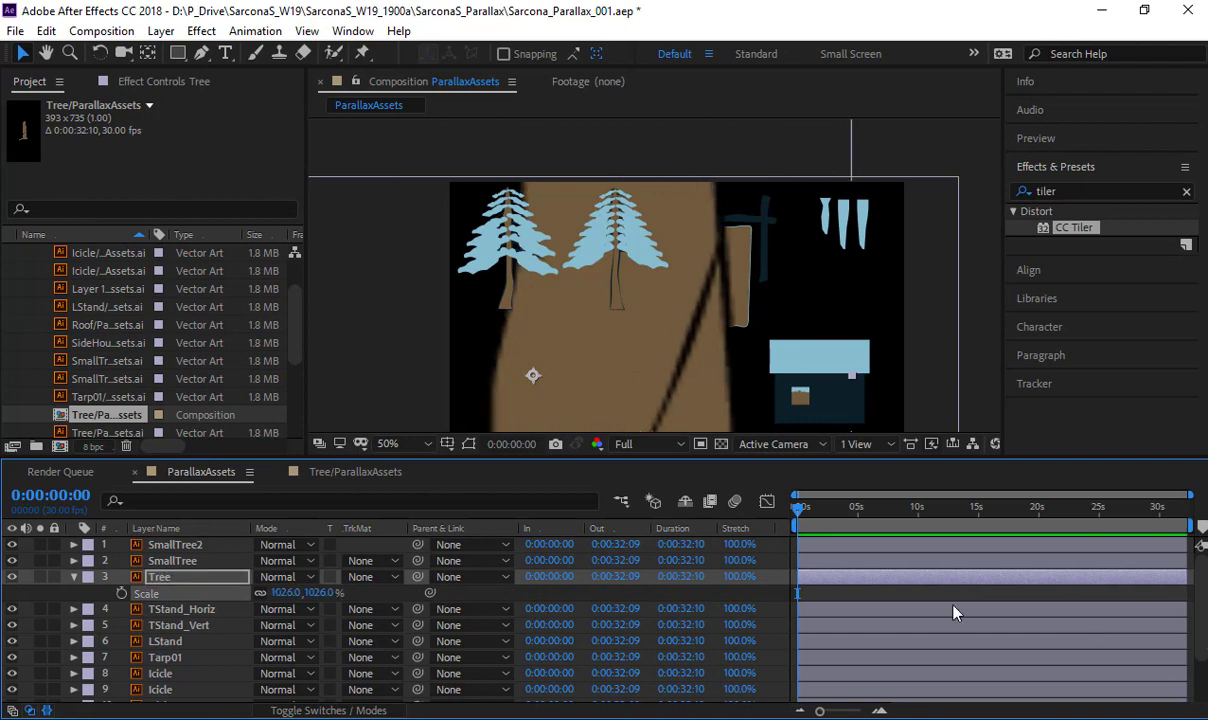
pyautogui.click(376, 710)
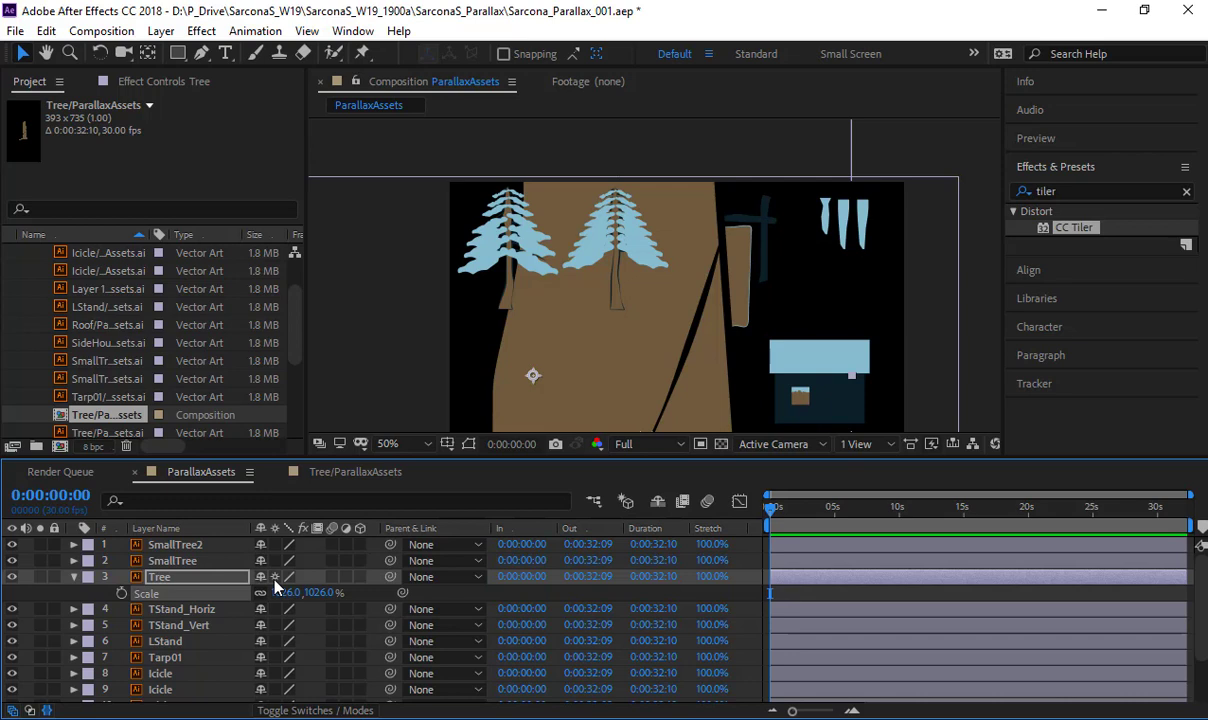
pyautogui.hotkey('ctrl', 'z')
pyautogui.hotkey('ctrl', 'z')
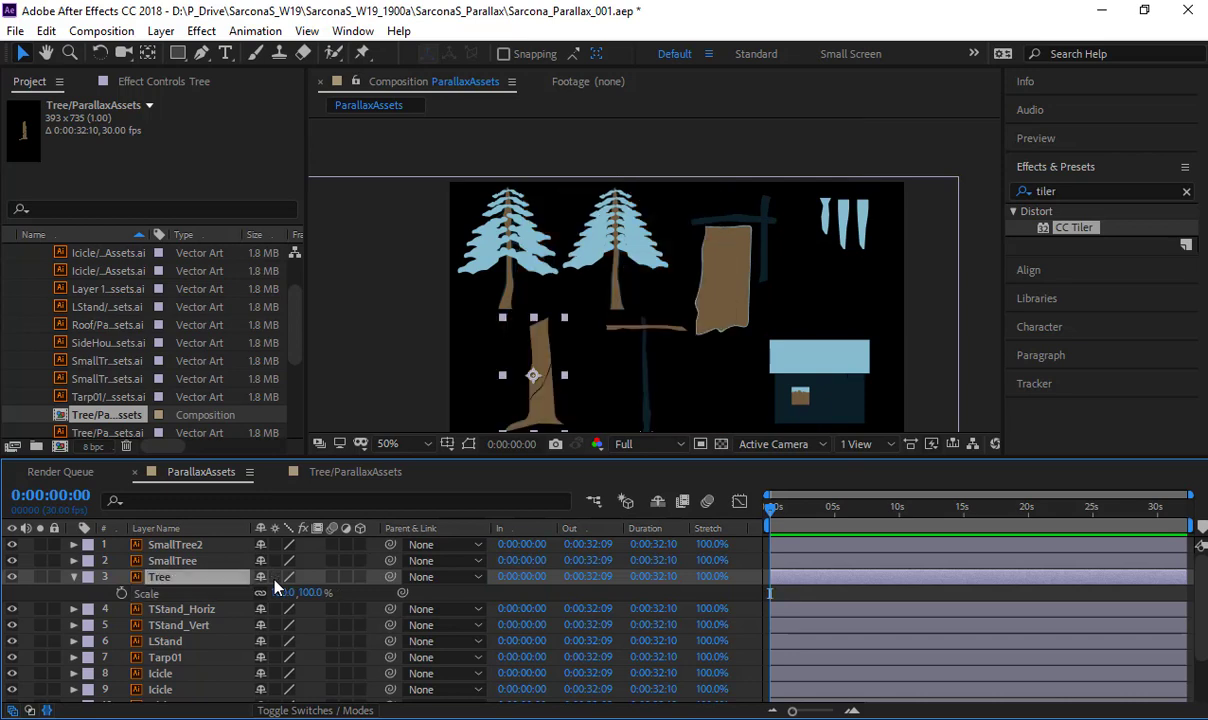
# - Return to the Tree/ParallaxAssets composition and collapse the ParallaxAssets Layers and Artwork folders in the project
pyautogui.click(338, 477)
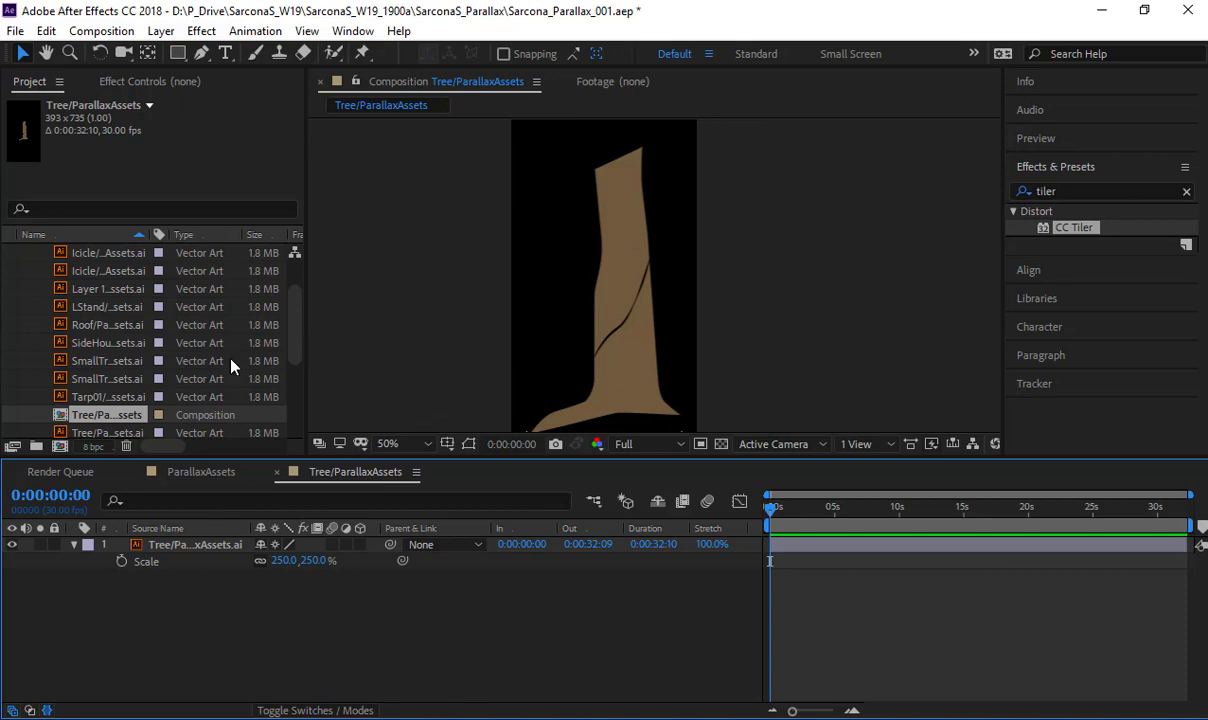
pyautogui.scroll(5, 80, 342)
pyautogui.click(28, 270)
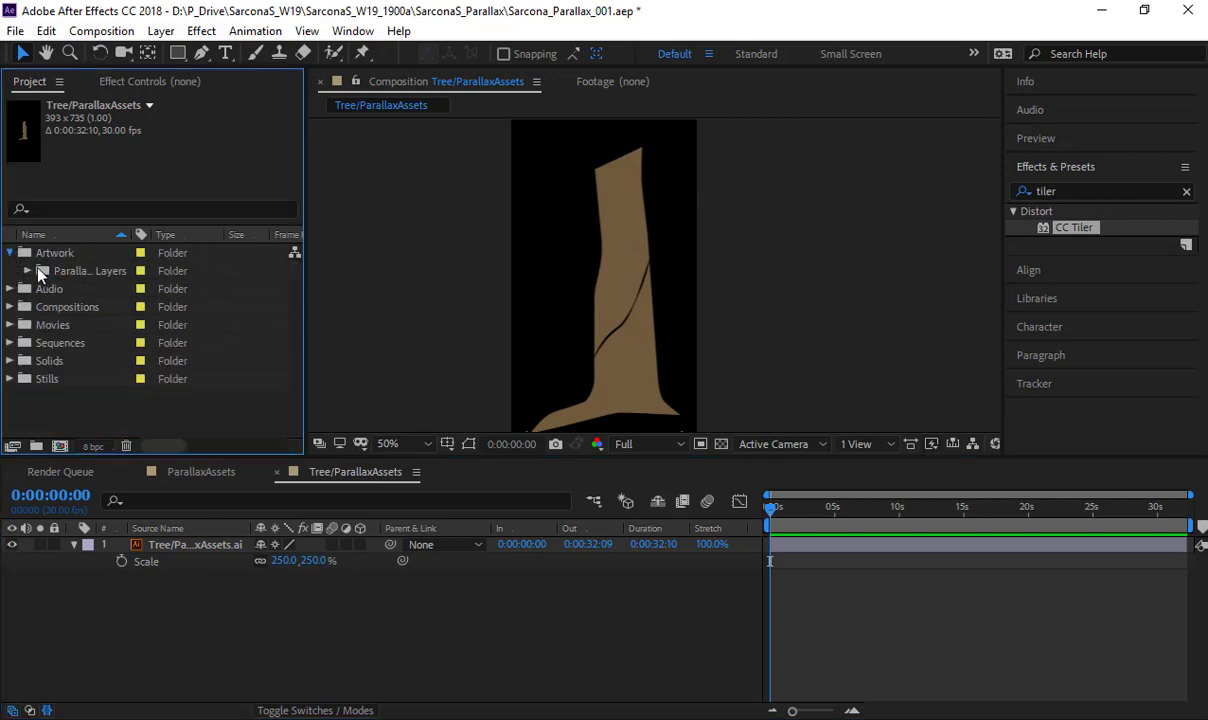
pyautogui.click(11, 252)
pyautogui.click(107, 403)
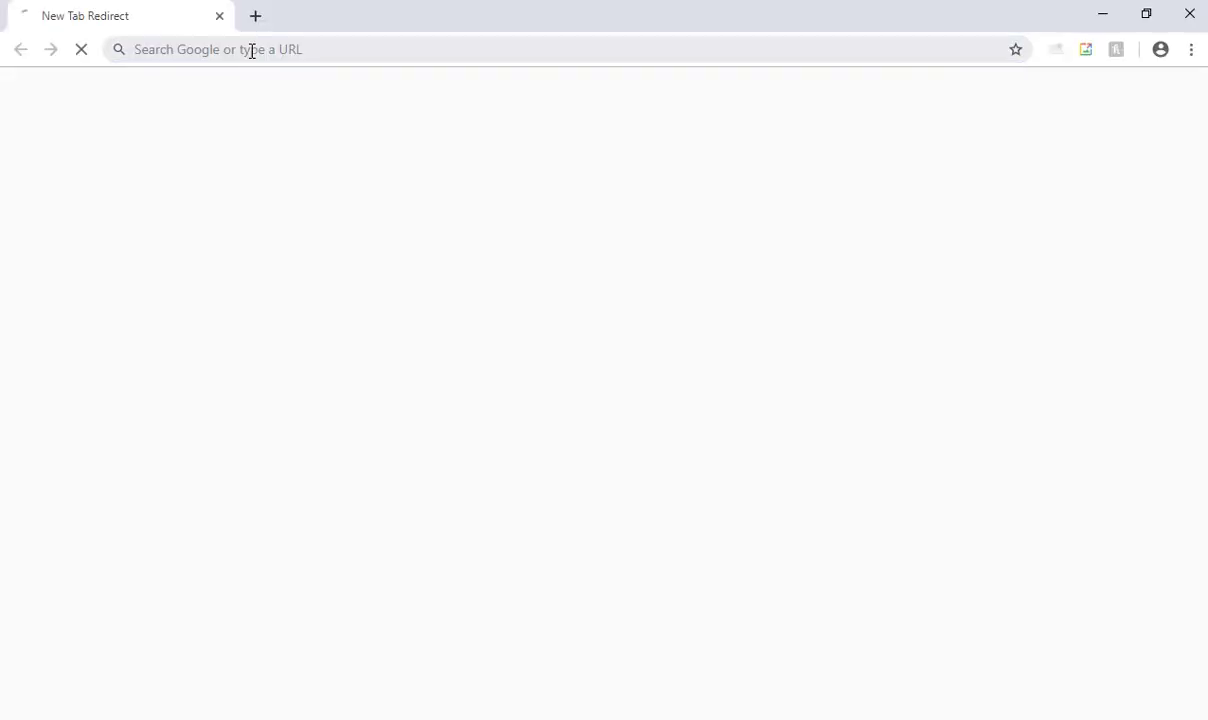
# - Switch to Chrome, open textures.com and log in with the saved account credentials
pyautogui.click(252, 51)
pyautogui.write('textures.com')
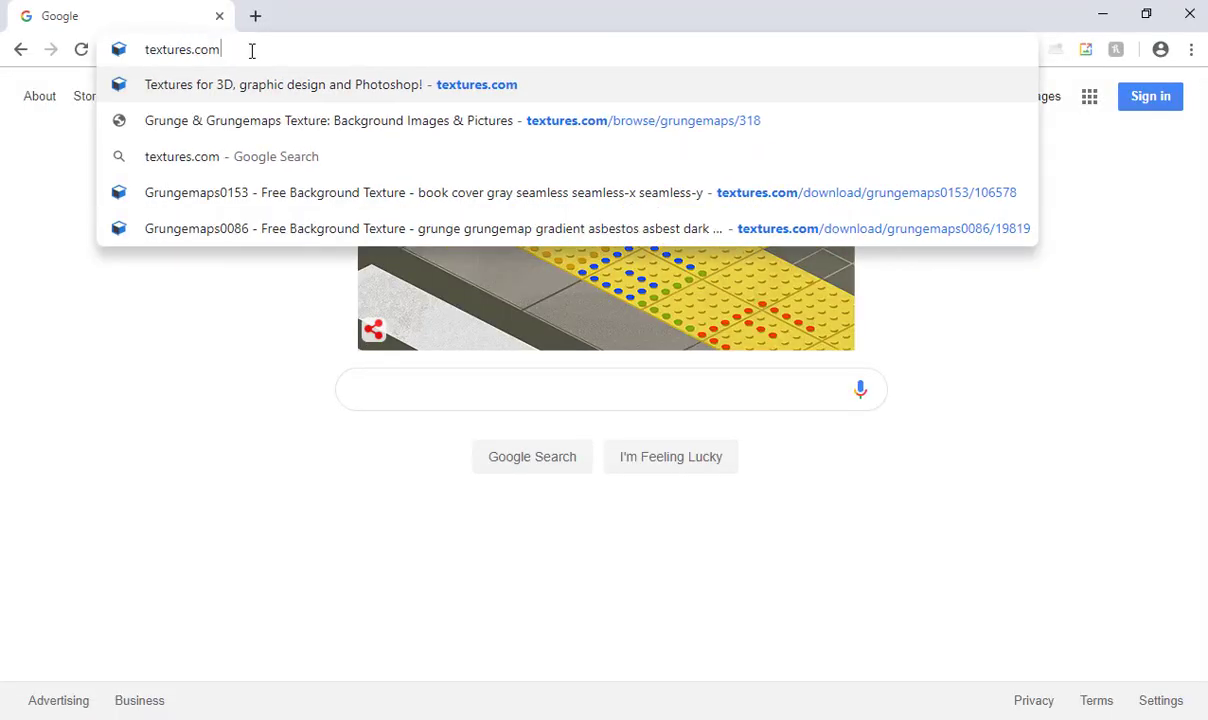
pyautogui.press('Return')
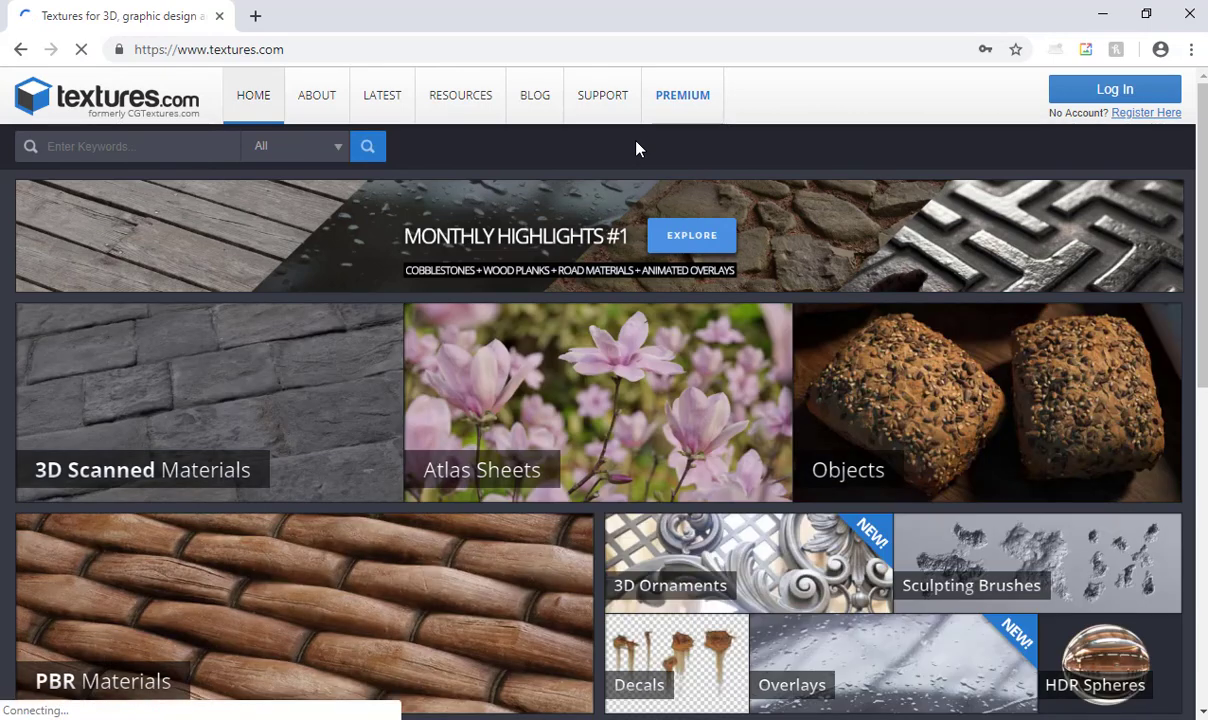
pyautogui.click(1081, 95)
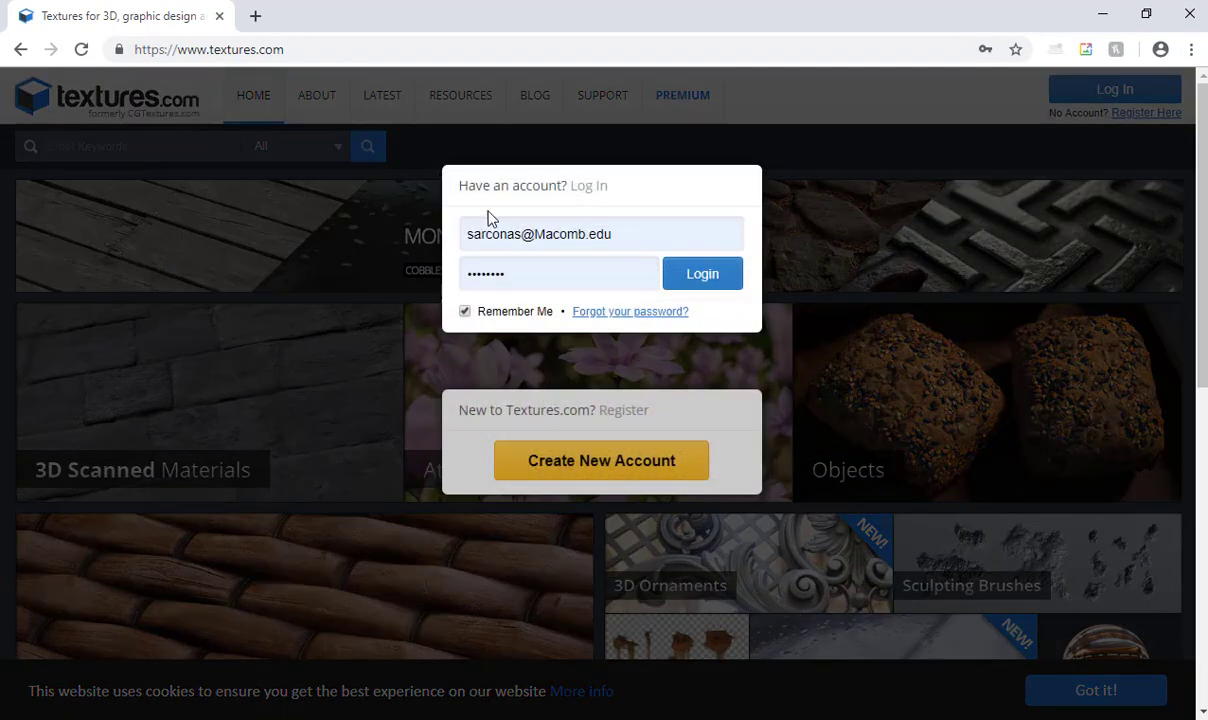
pyautogui.click(682, 286)
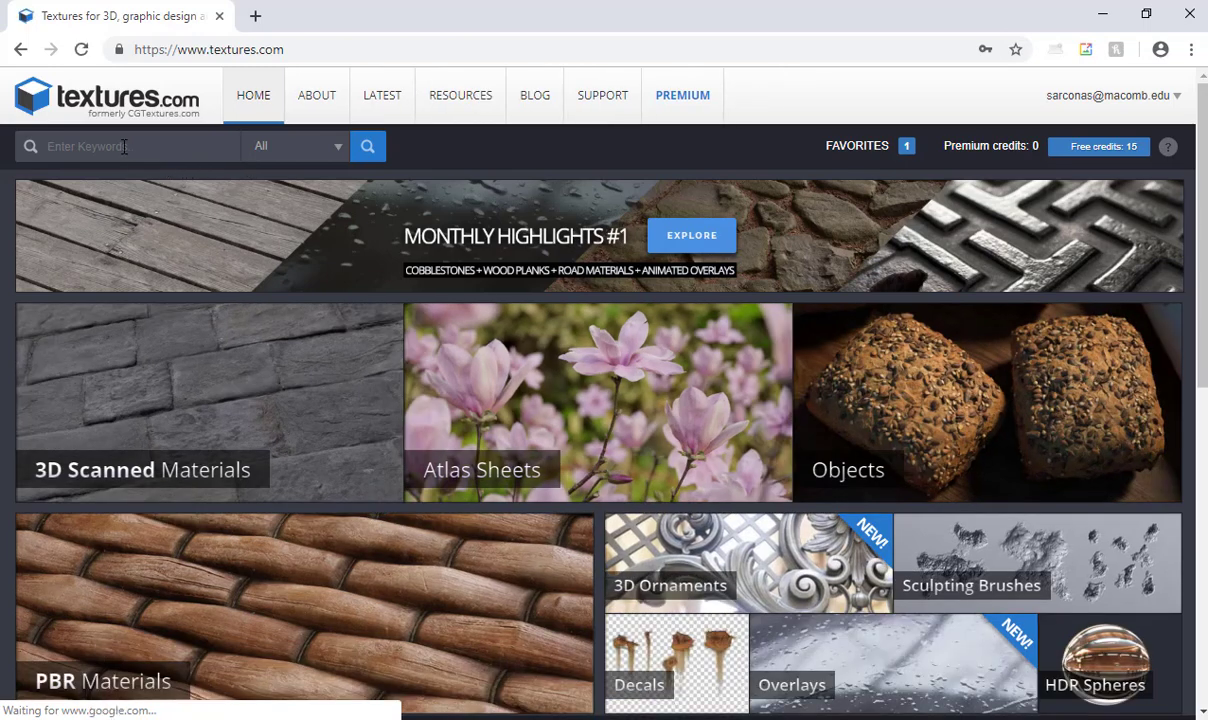
# - Search the textures.com library for "wood" across all categories
pyautogui.click(124, 147)
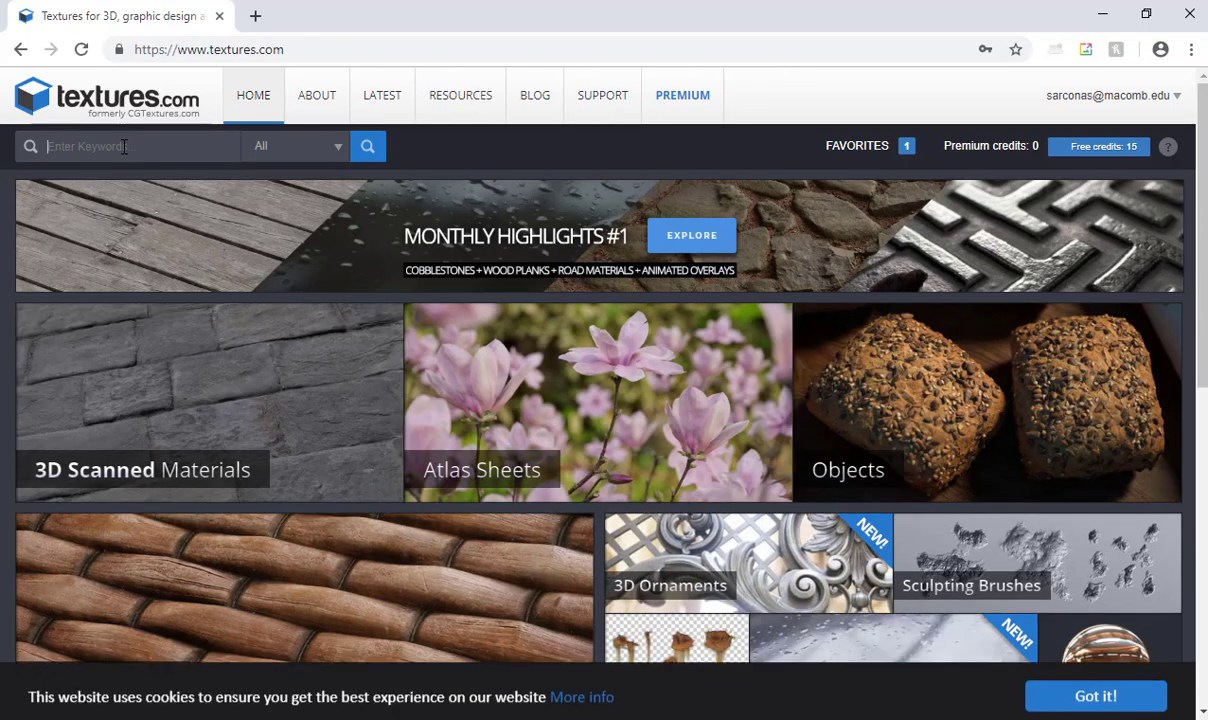
pyautogui.write('wood')
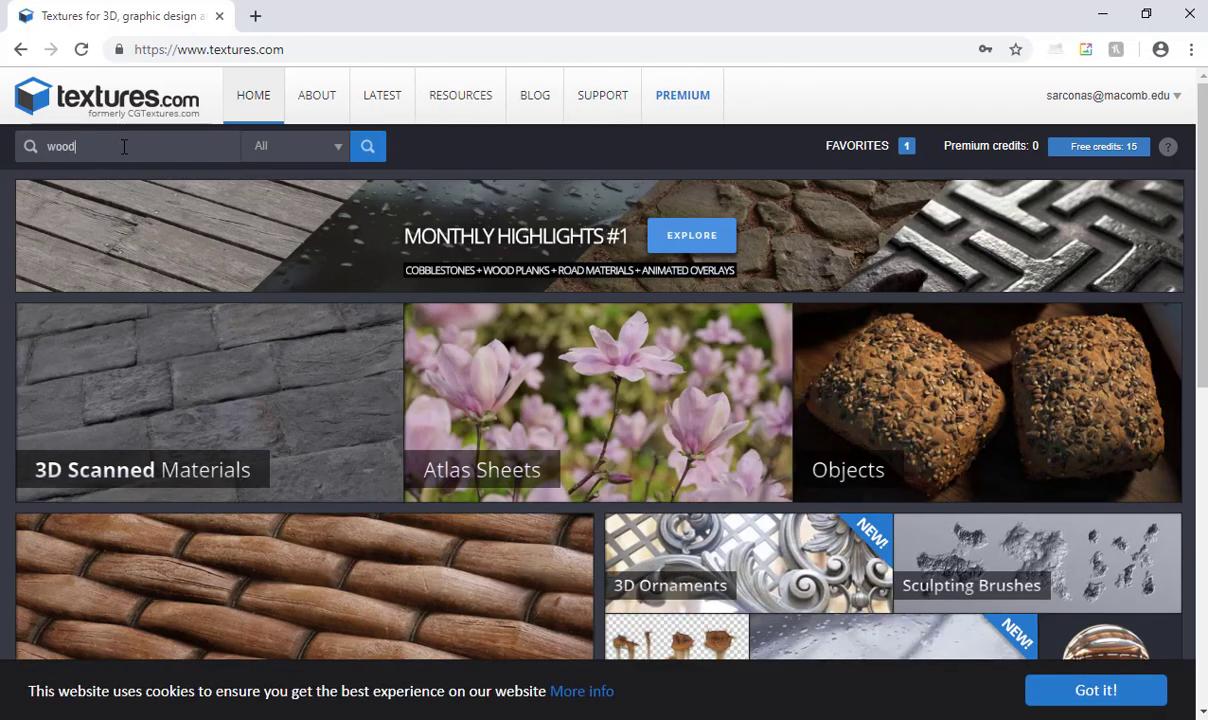
pyautogui.press('Return')
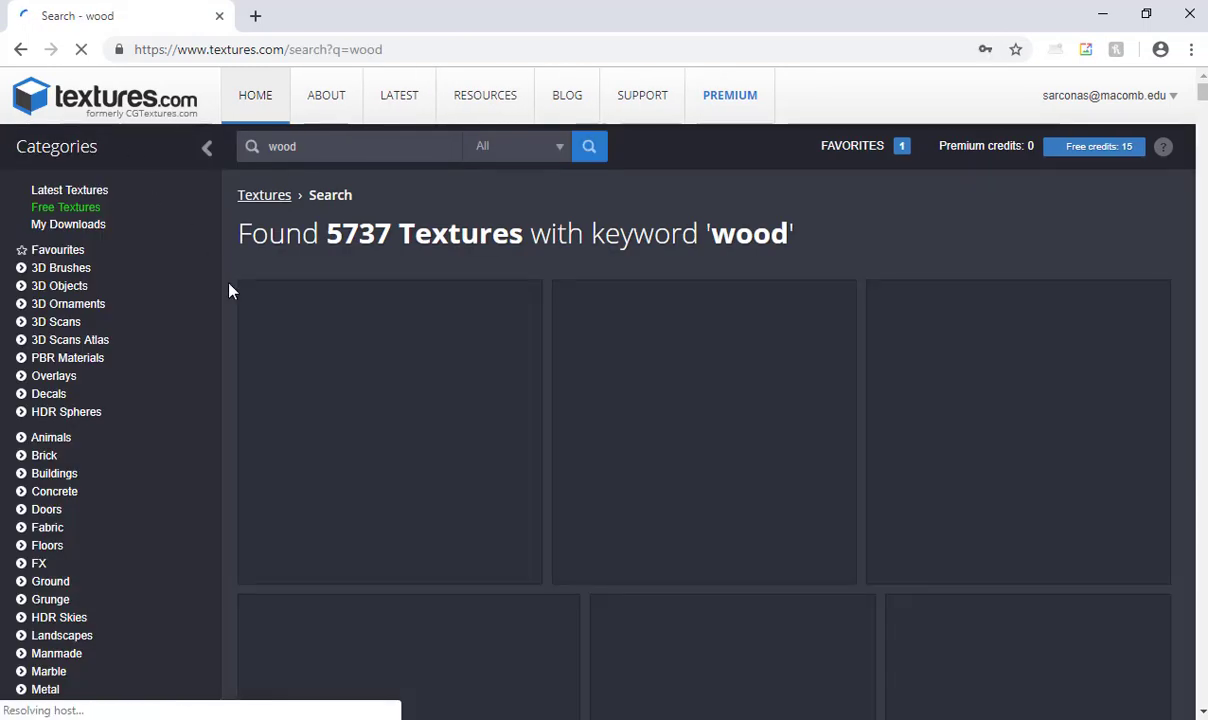
# - Browse the wood search results and open the page of the seamless 16K+ plank texture WoodFine0074
pyautogui.scroll(-5, 610, 376)
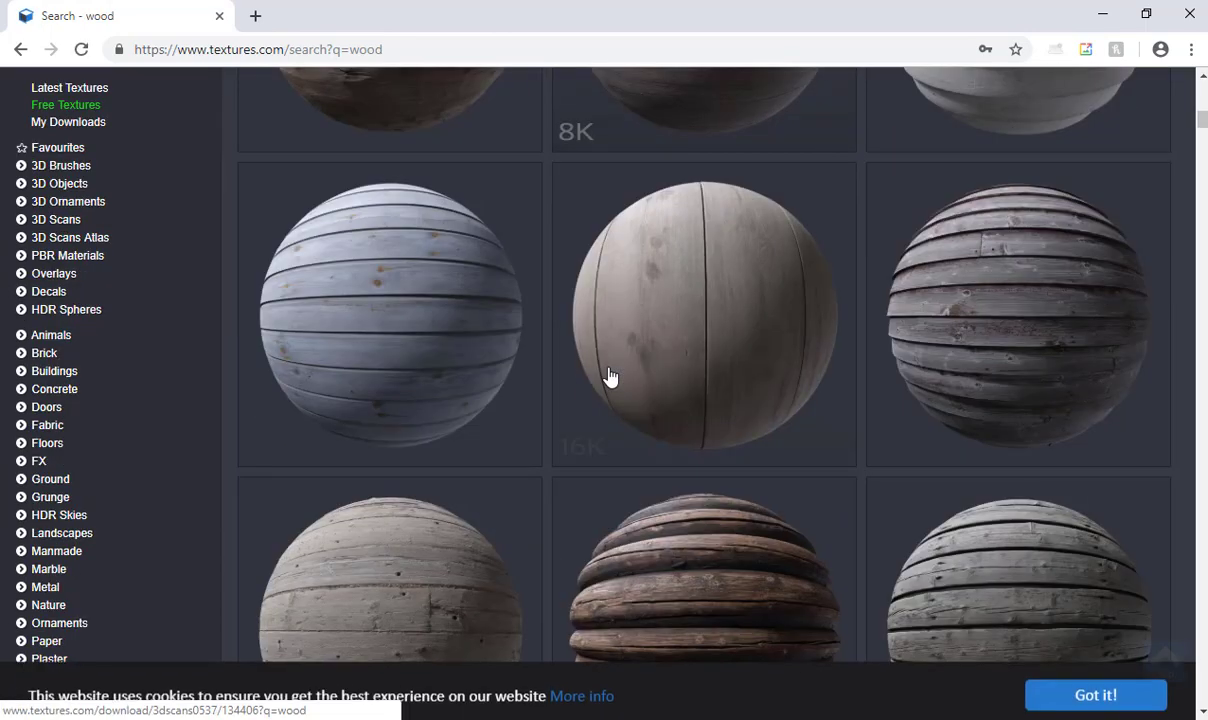
pyautogui.scroll(-5, 405, 378)
pyautogui.scroll(-10, 405, 378)
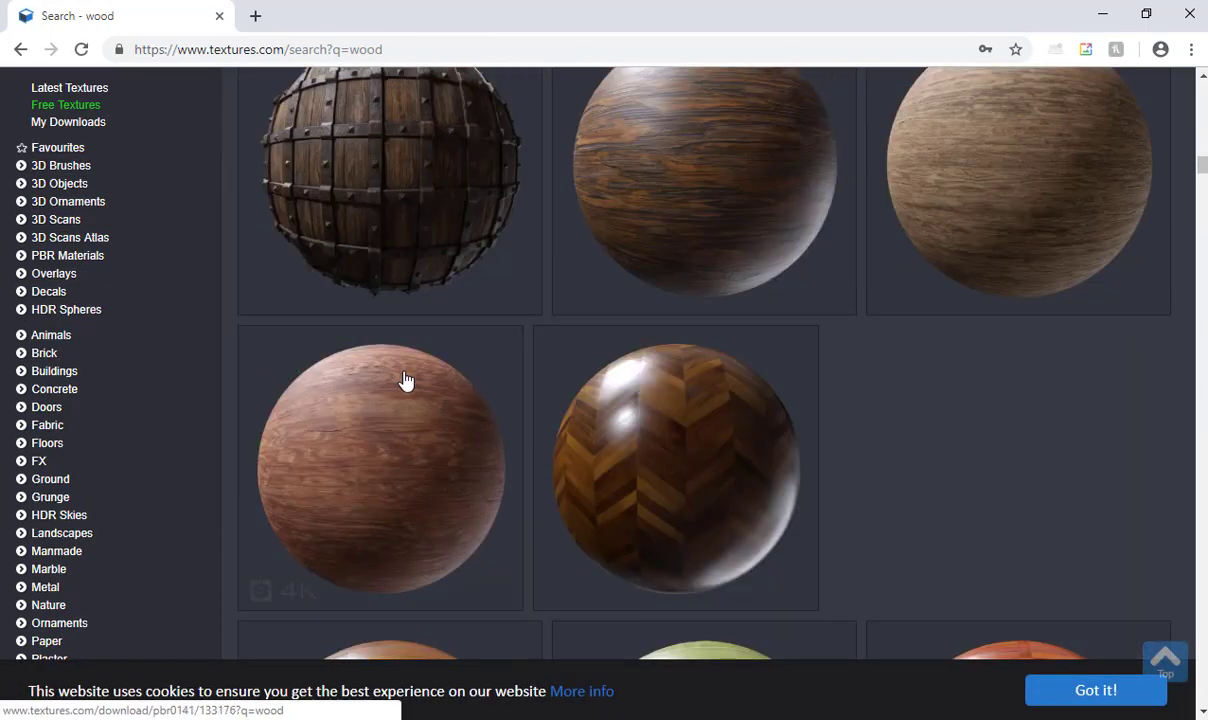
pyautogui.scroll(-15, 404, 378)
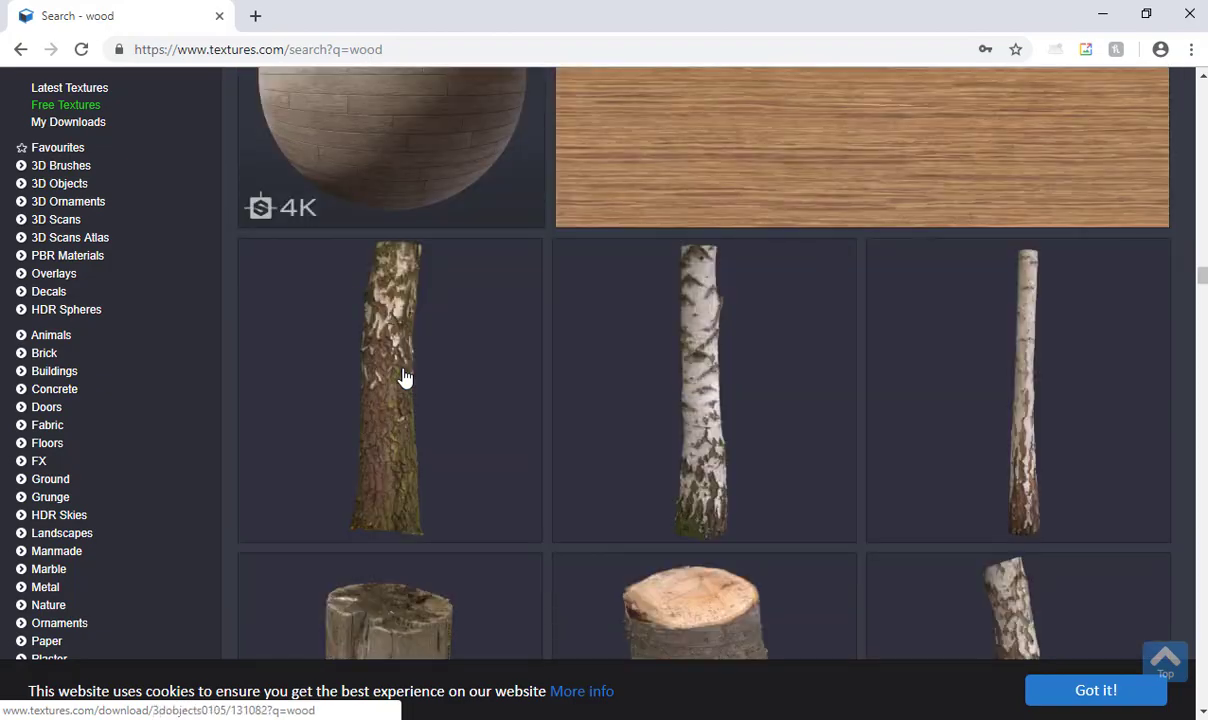
pyautogui.scroll(-15, 437, 379)
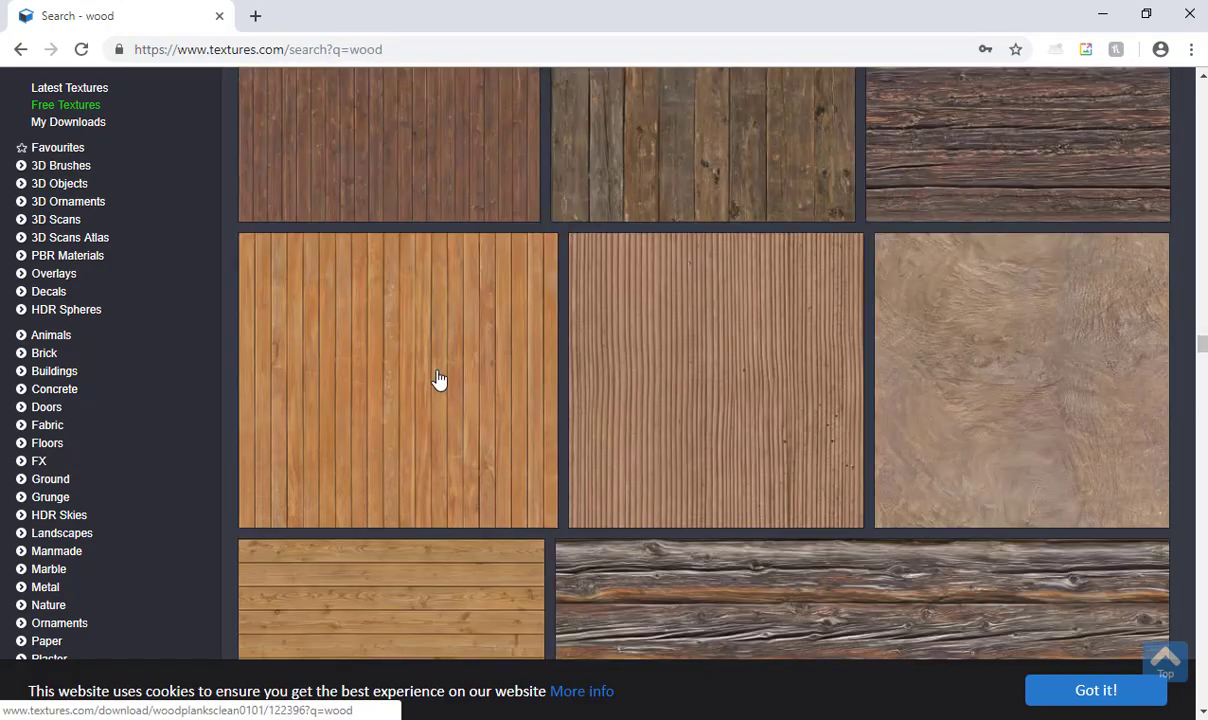
pyautogui.scroll(-15, 437, 379)
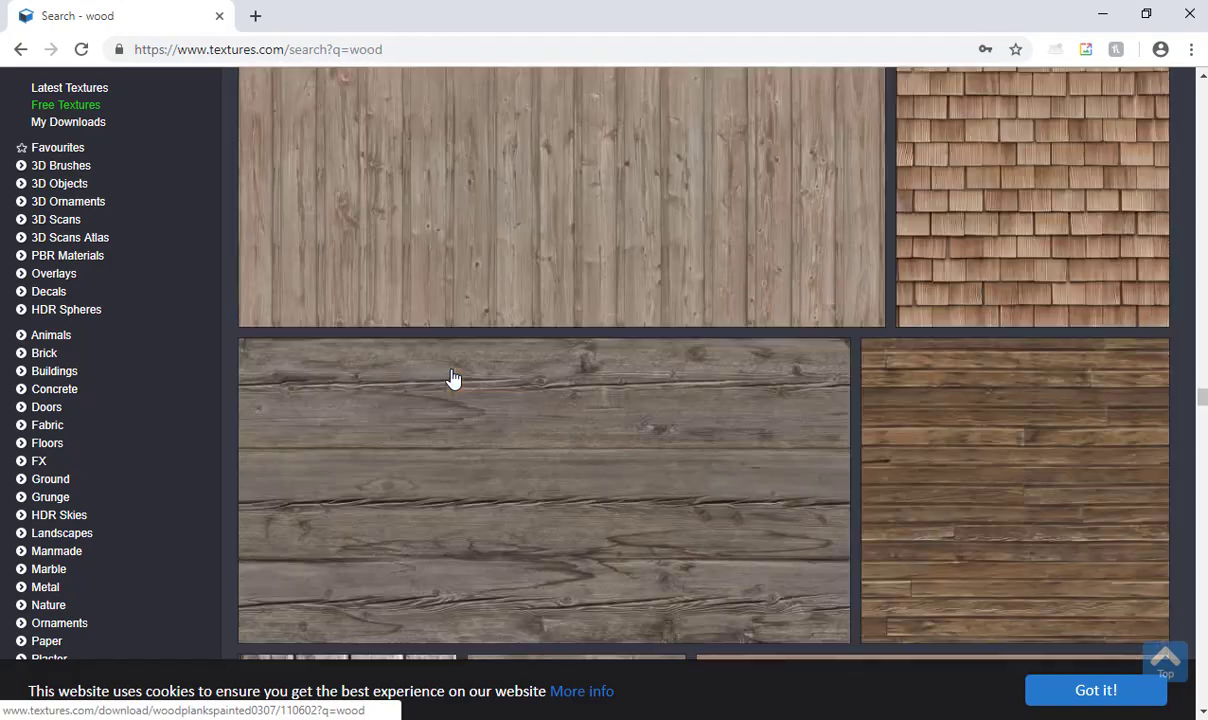
pyautogui.scroll(-12, 472, 380)
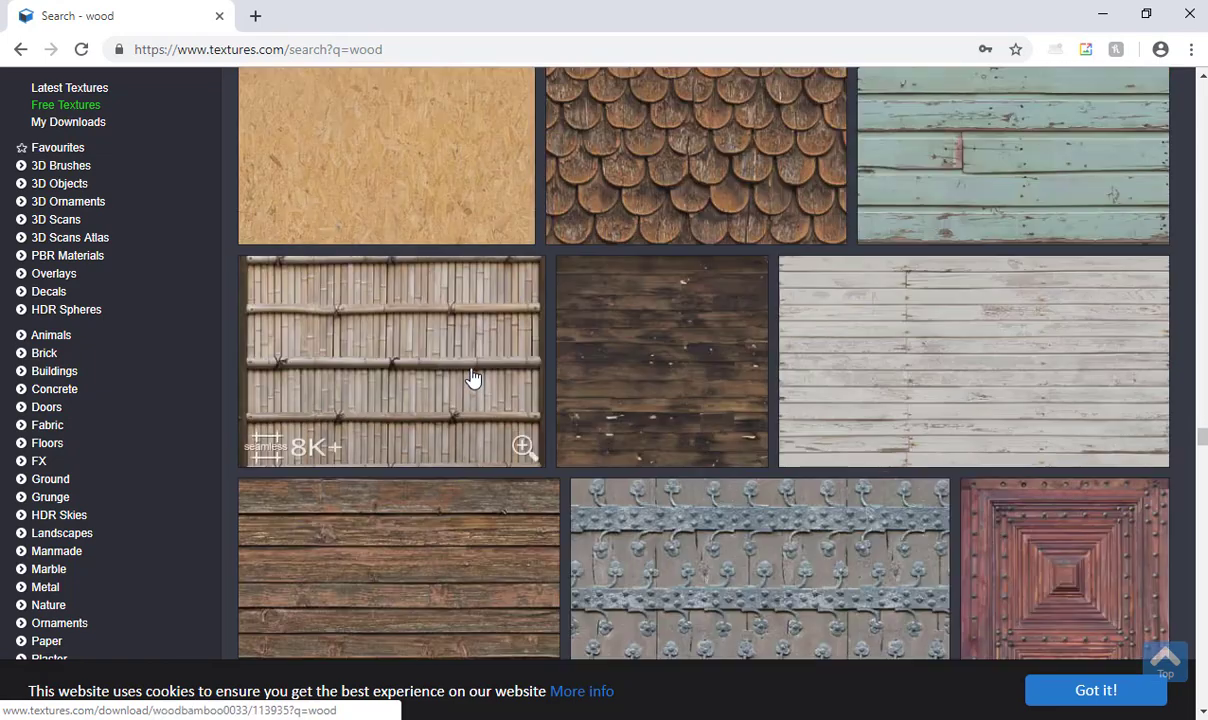
pyautogui.scroll(-2, 468, 378)
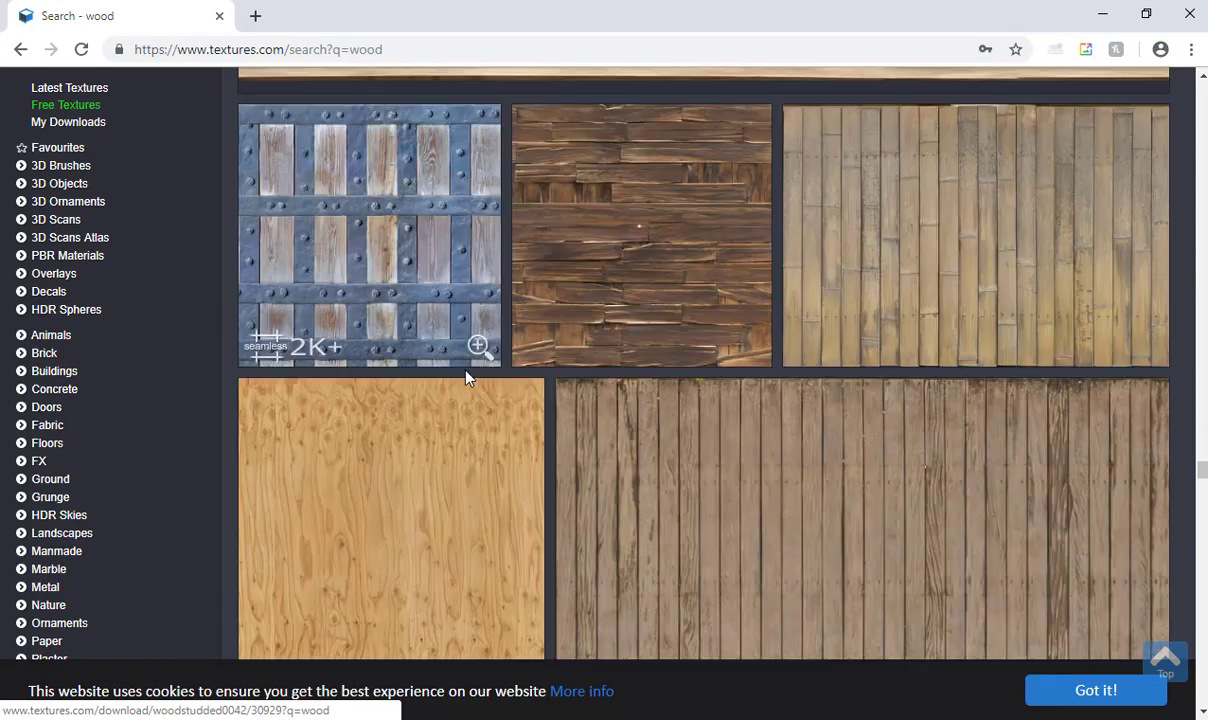
pyautogui.scroll(4, 440, 370)
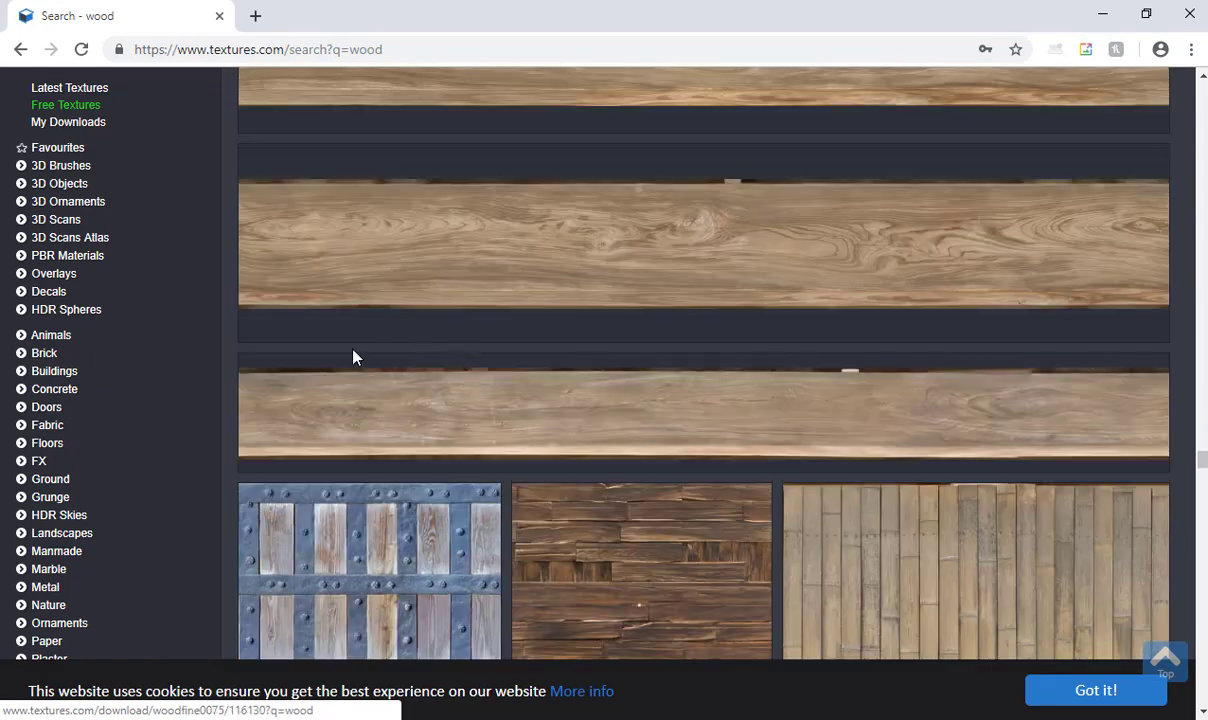
pyautogui.click(750, 239)
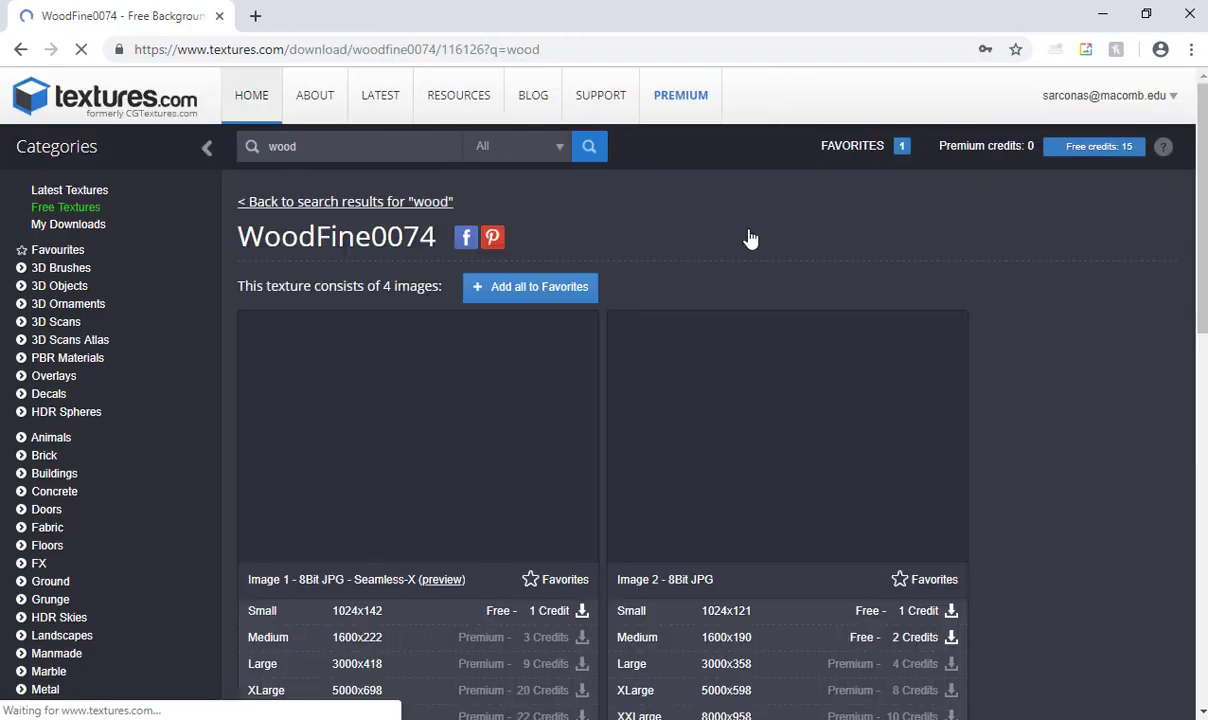
# - Examine the WoodFine0074 images, their download sizes, the Seamless-X label and the enlarged previews
pyautogui.scroll(-2, 539, 250)
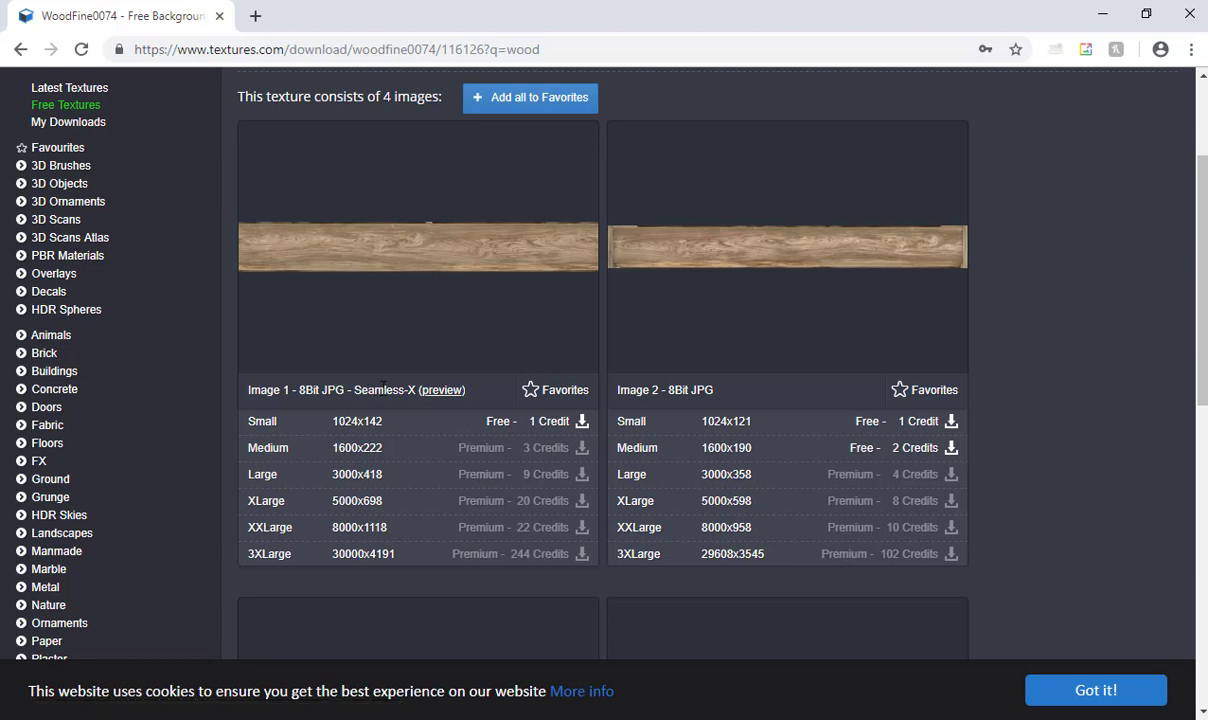
pyautogui.doubleClick(380, 390)
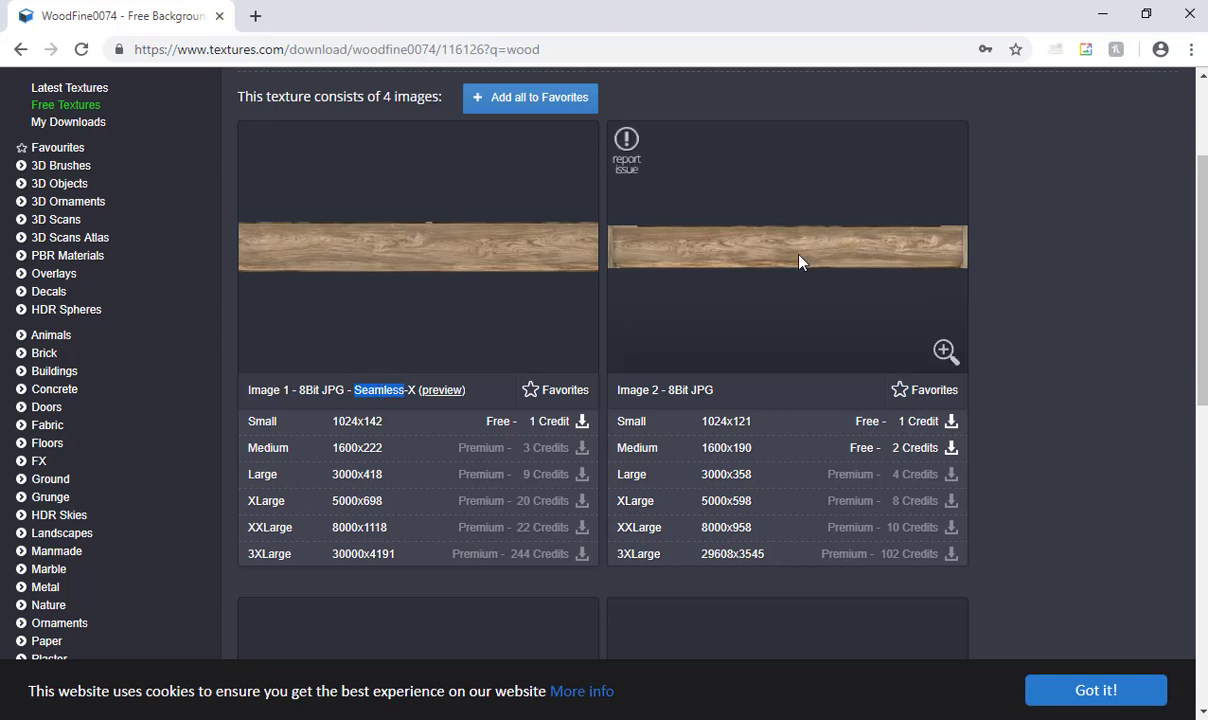
pyautogui.moveTo(955, 366)
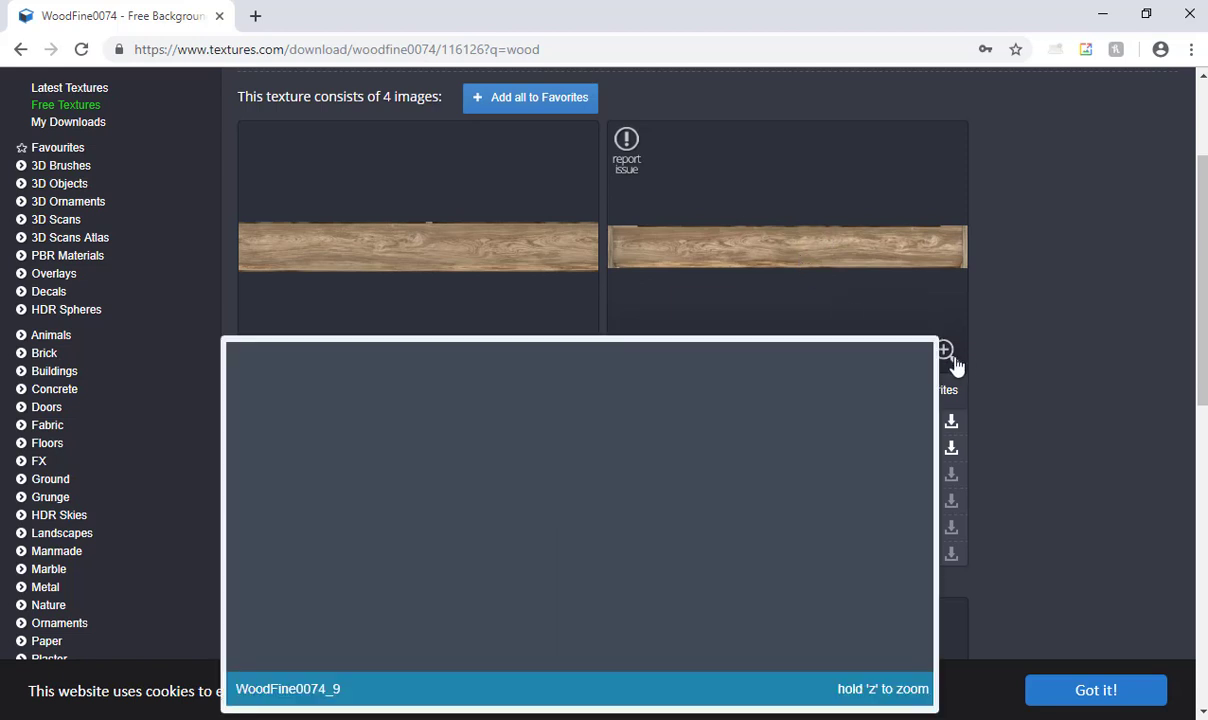
pyautogui.click(941, 394)
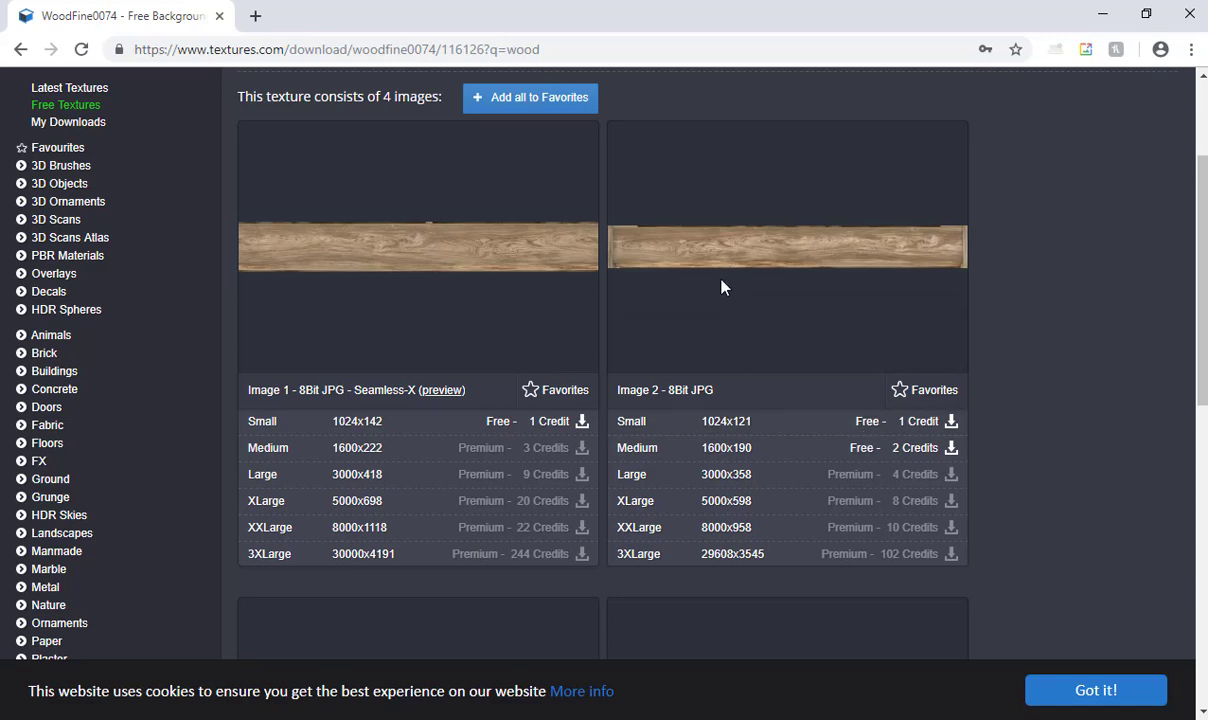
pyautogui.moveTo(946, 356)
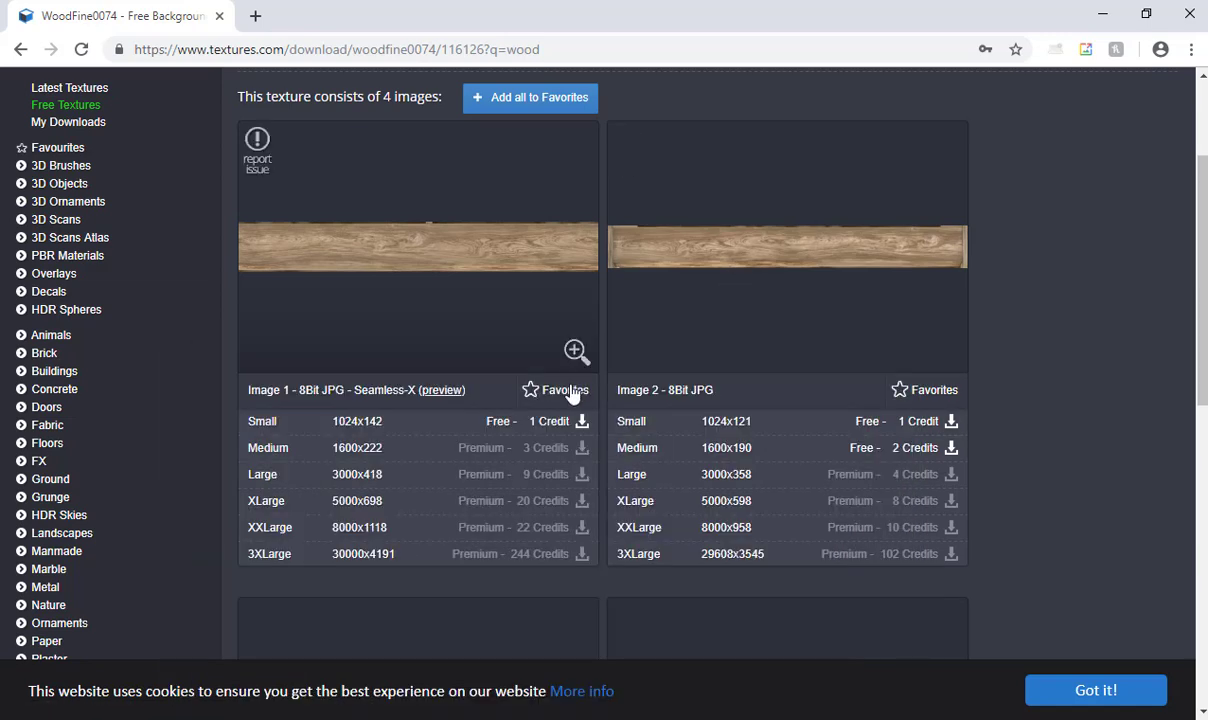
pyautogui.moveTo(574, 348)
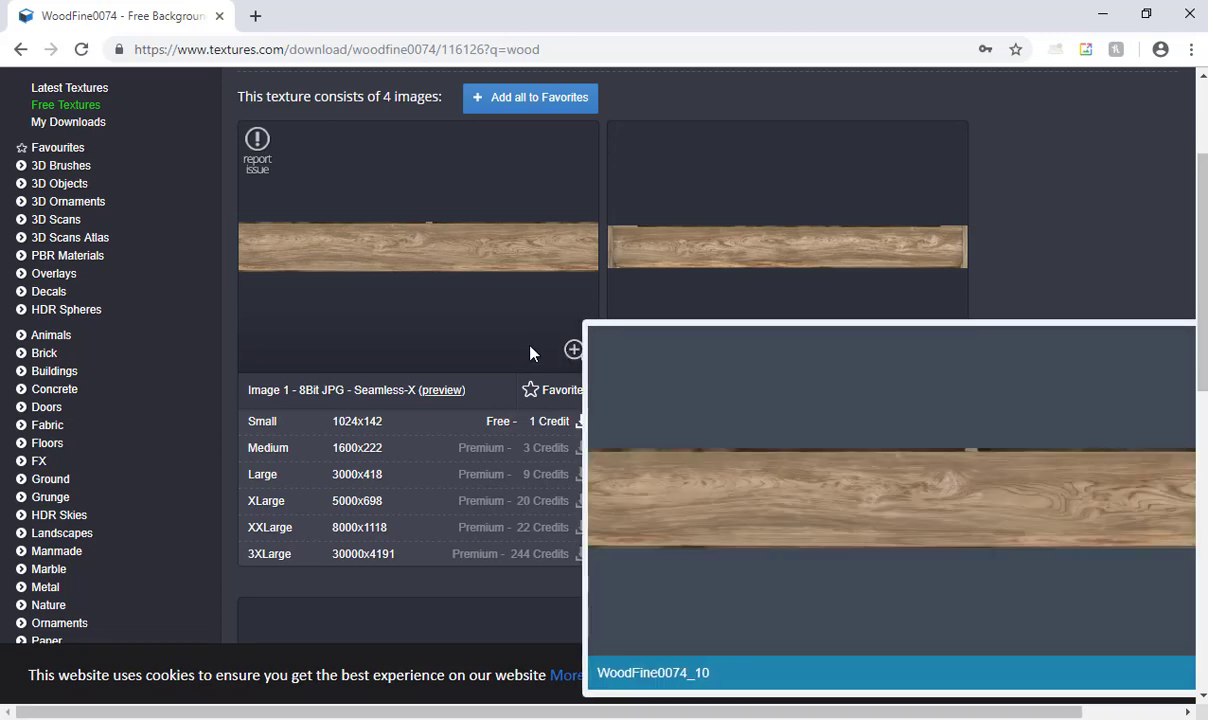
# - Switch back to After Effects and browse to the Textures folder on P_Drive for a file import
pyautogui.press('super')
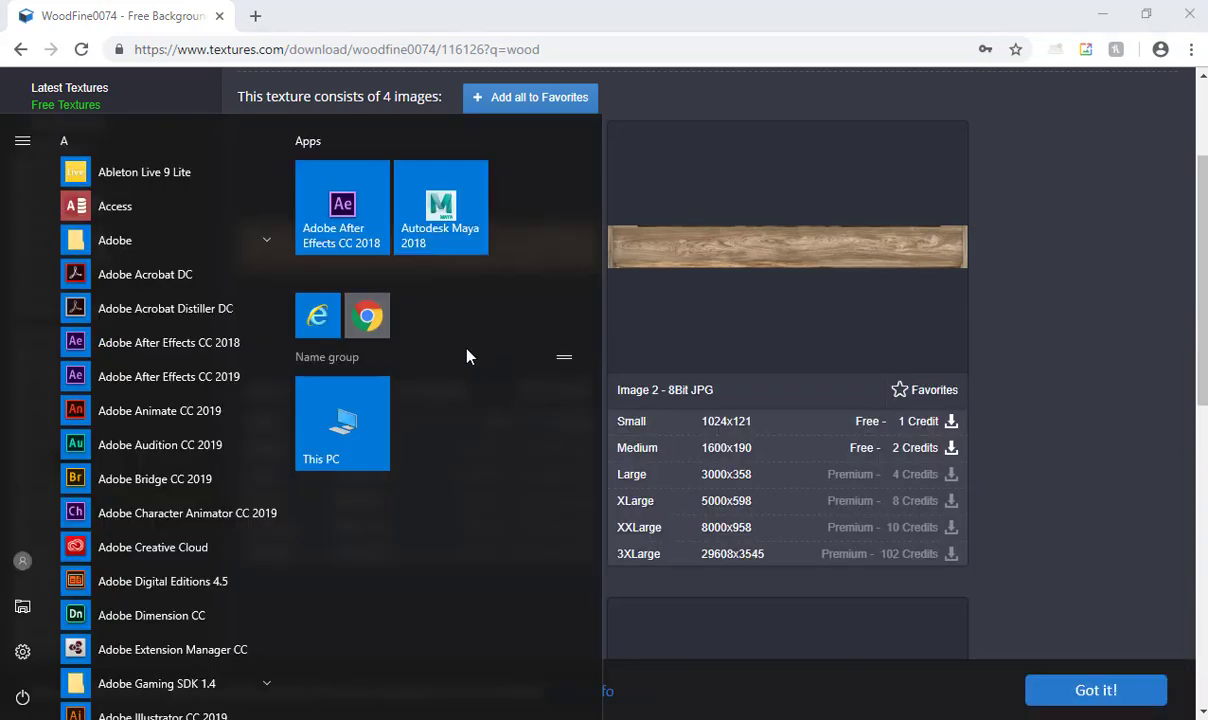
pyautogui.click(1089, 328)
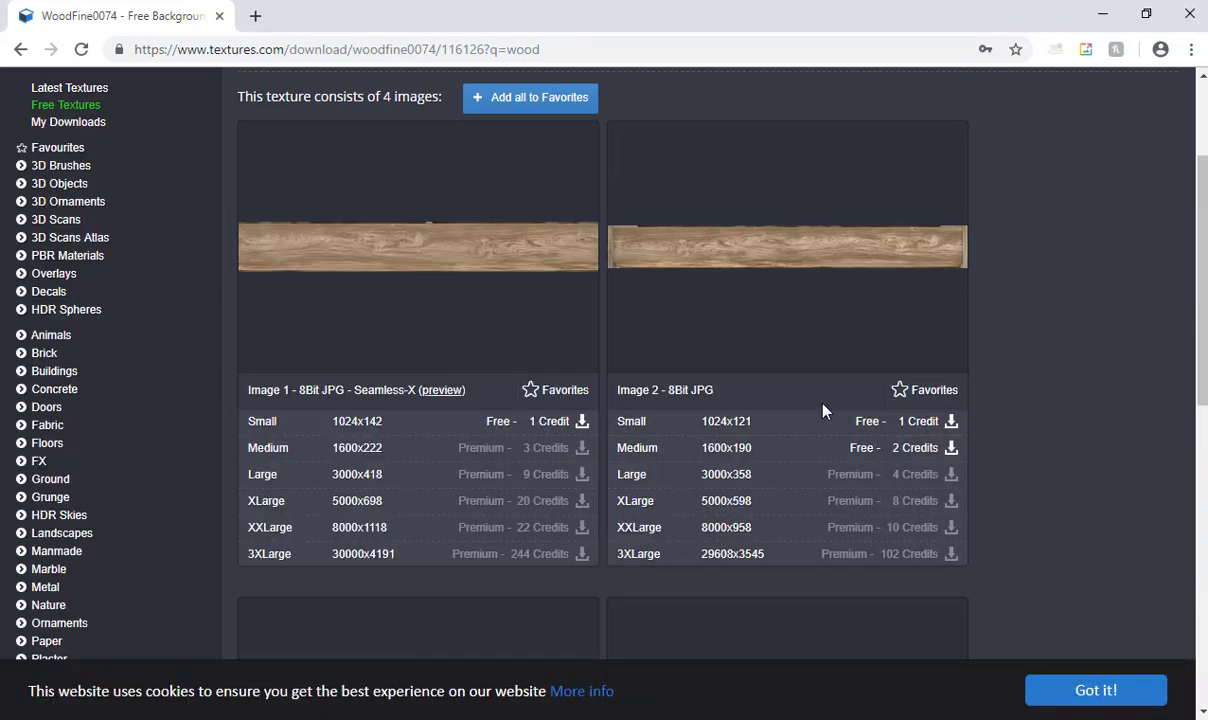
pyautogui.hotkey('alt', 'Tab')
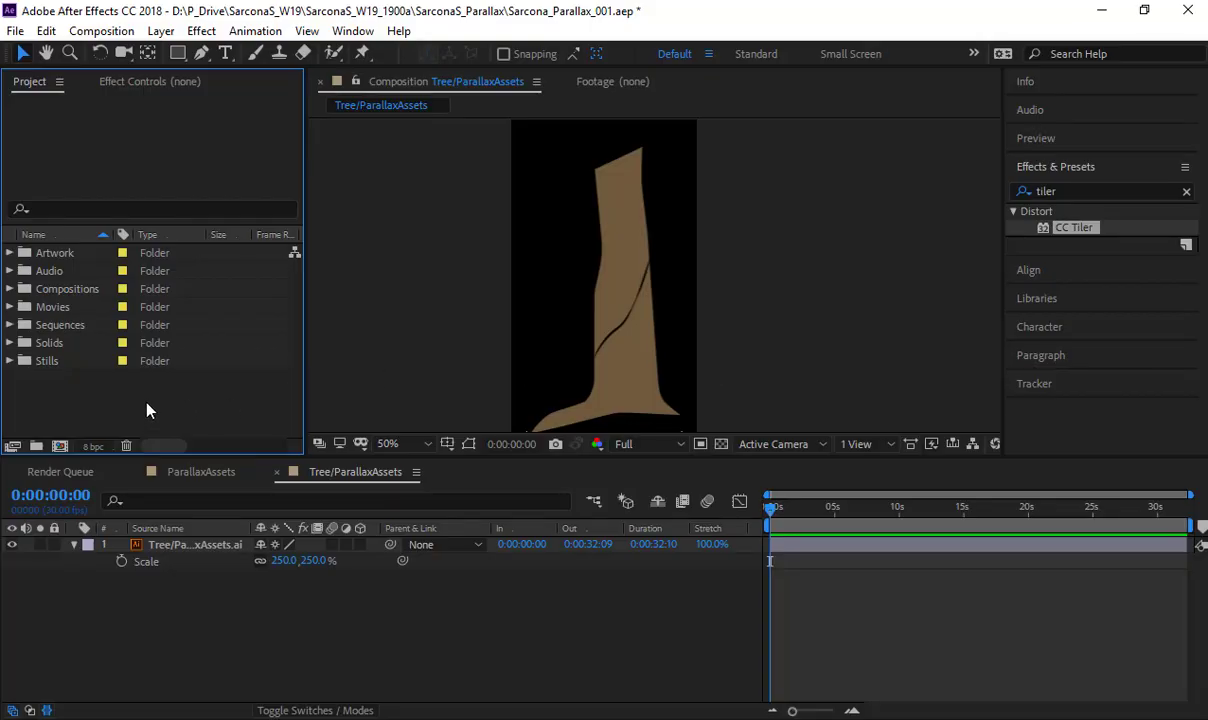
pyautogui.doubleClick(146, 410)
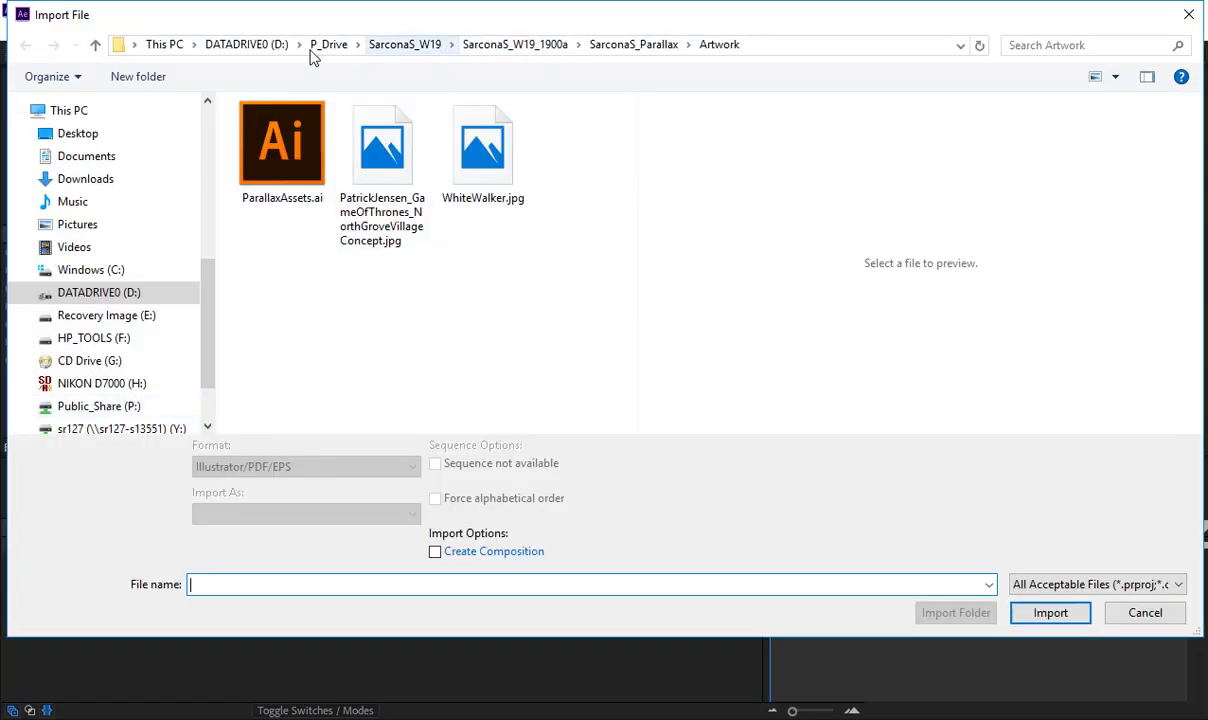
pyautogui.click(330, 47)
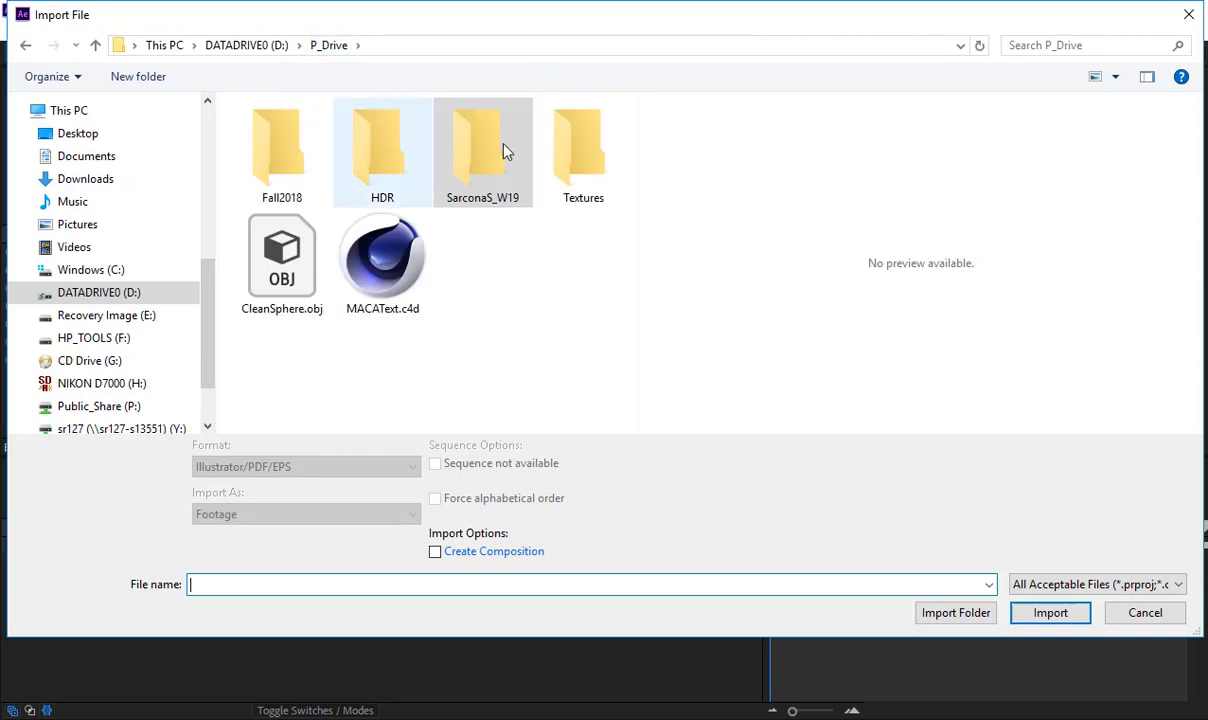
pyautogui.doubleClick(588, 148)
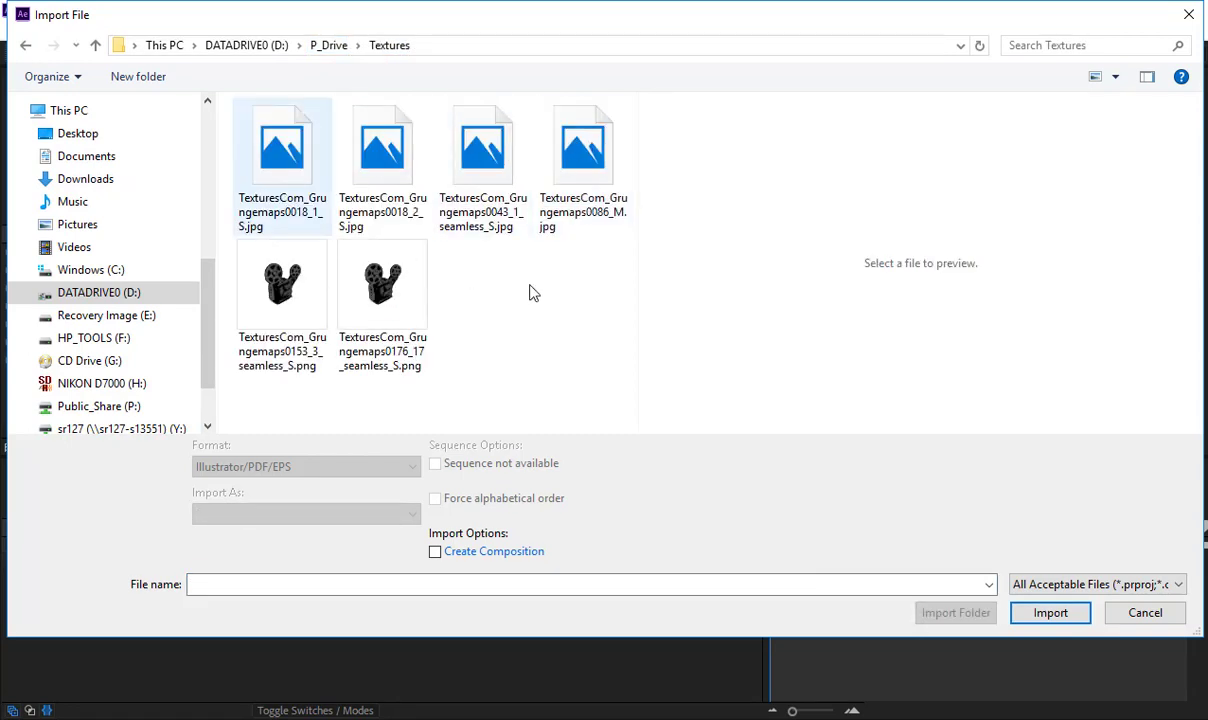
# - Import all six TexturesCom Grungemaps images as footage and move them into the project's Stills folder
pyautogui.moveTo(594, 322); pyautogui.dragTo(229, 57)
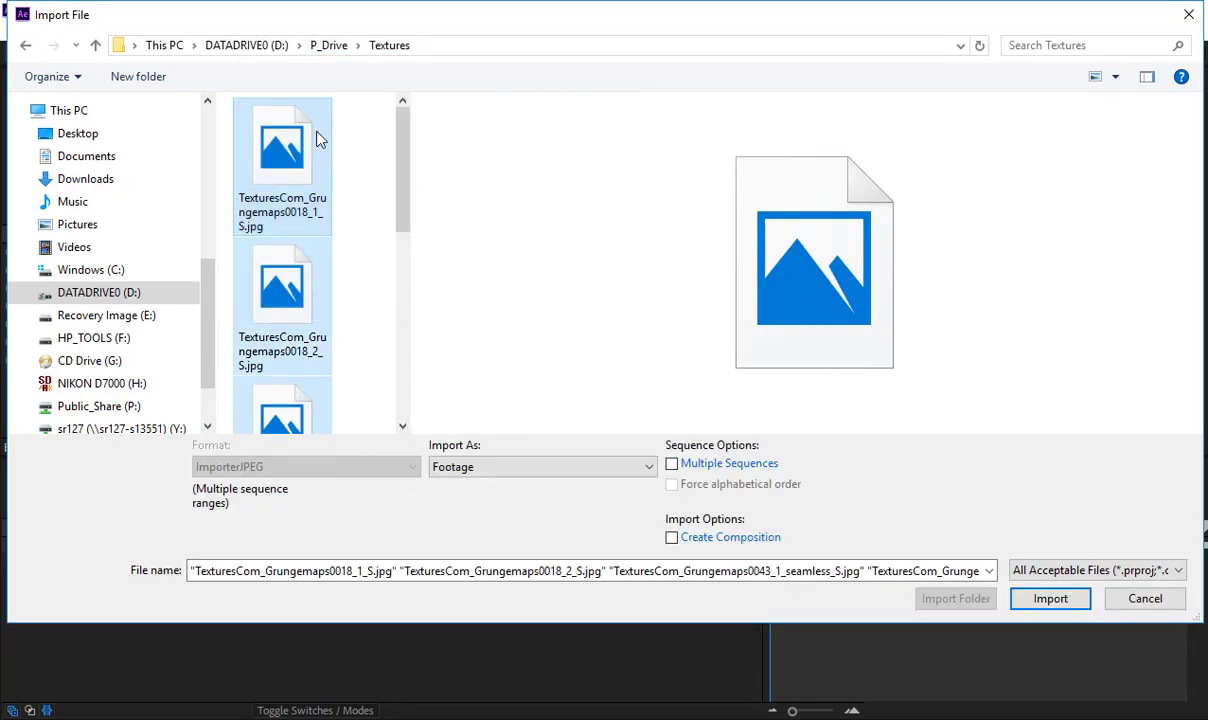
pyautogui.scroll(-10, 437, 238)
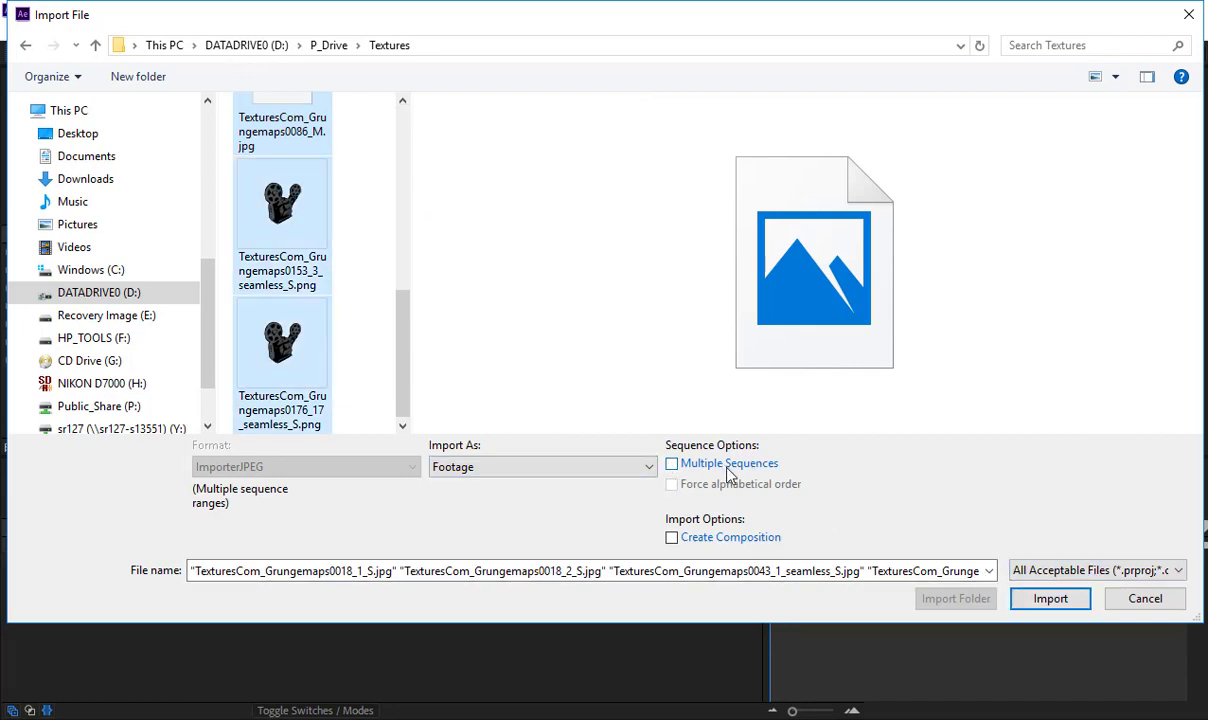
pyautogui.click(1032, 601)
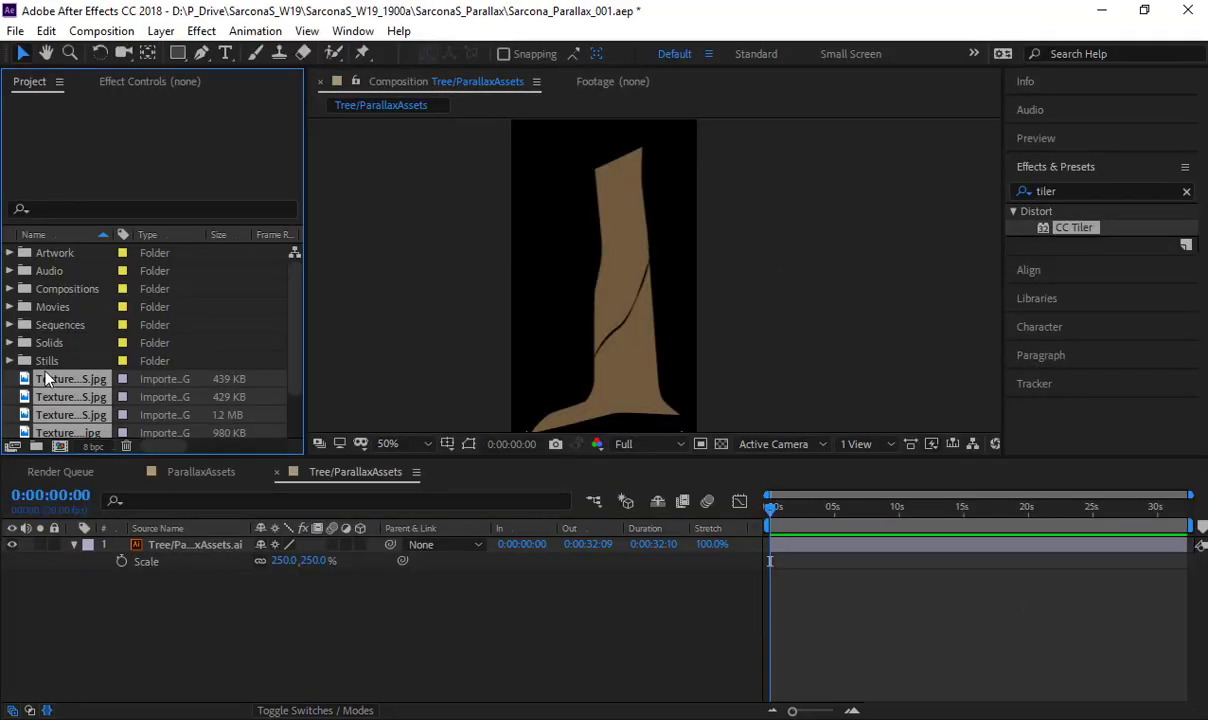
pyautogui.moveTo(57, 392); pyautogui.dragTo(50, 367)
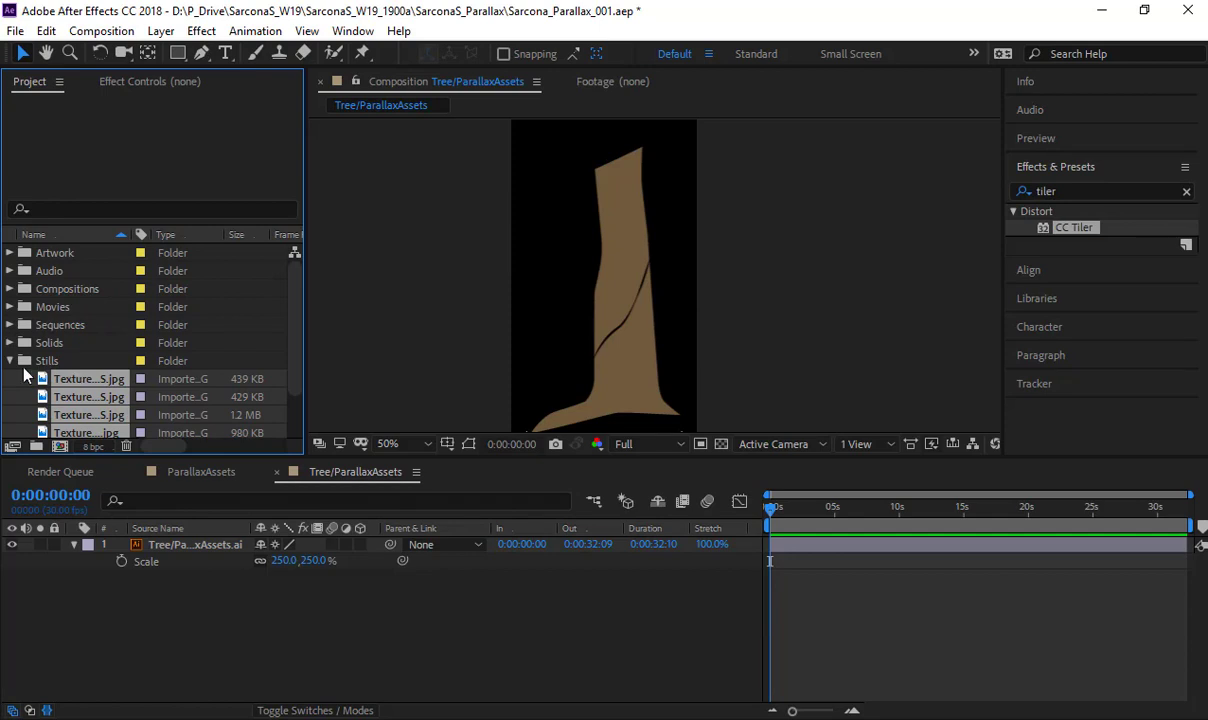
# - Preview the first three Grungemaps stills and add TexturesCom_Grungemaps0043_1_seamless_S.jpg beneath the tree layer in the Tree/ParallaxAssets composition
pyautogui.click(68, 379)
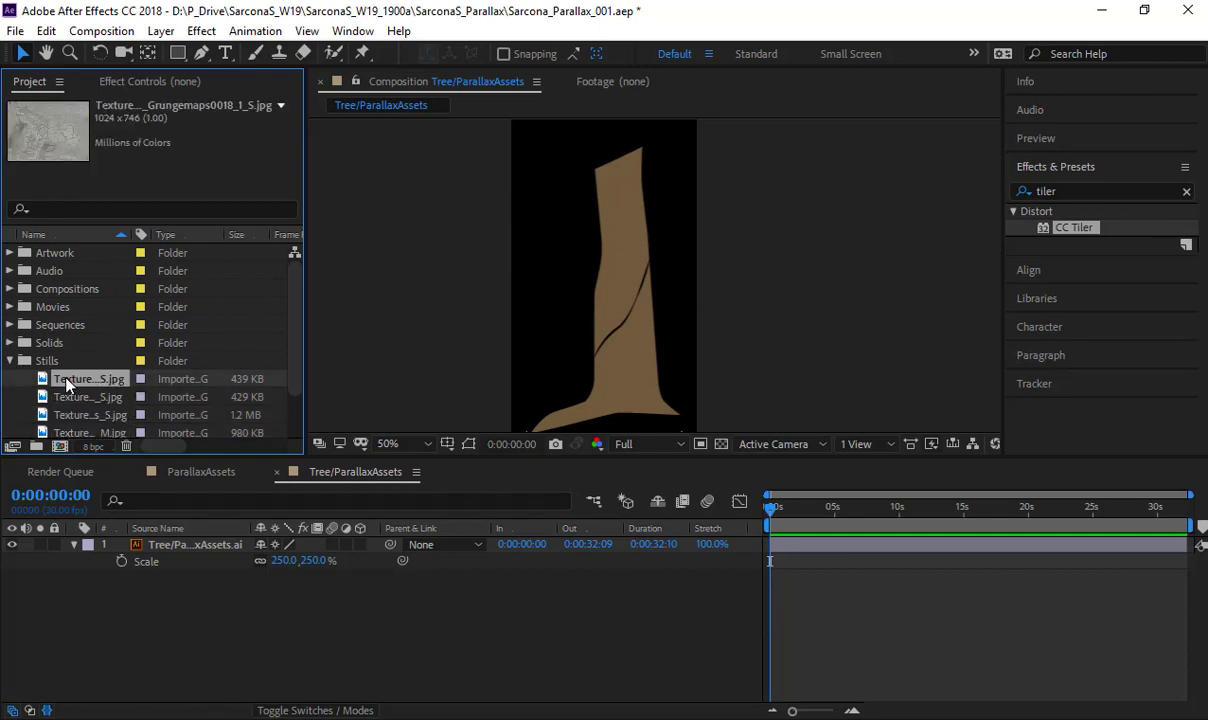
pyautogui.doubleClick(66, 379)
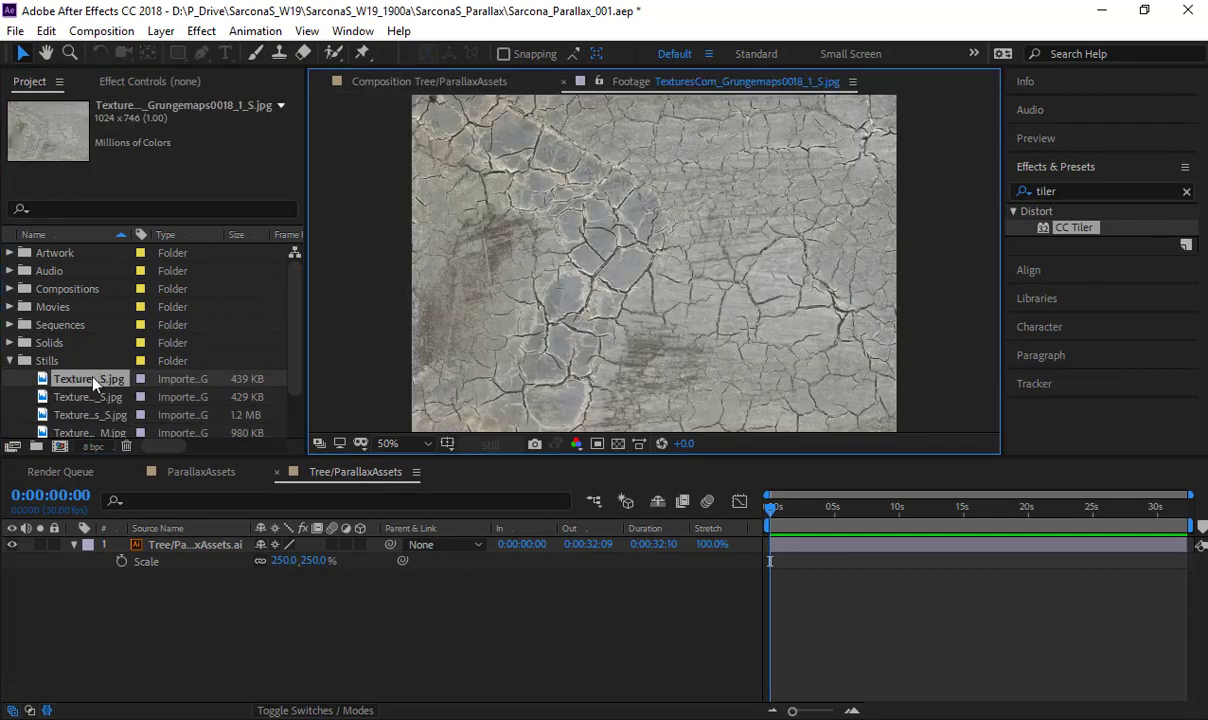
pyautogui.doubleClick(88, 396)
pyautogui.click(84, 416)
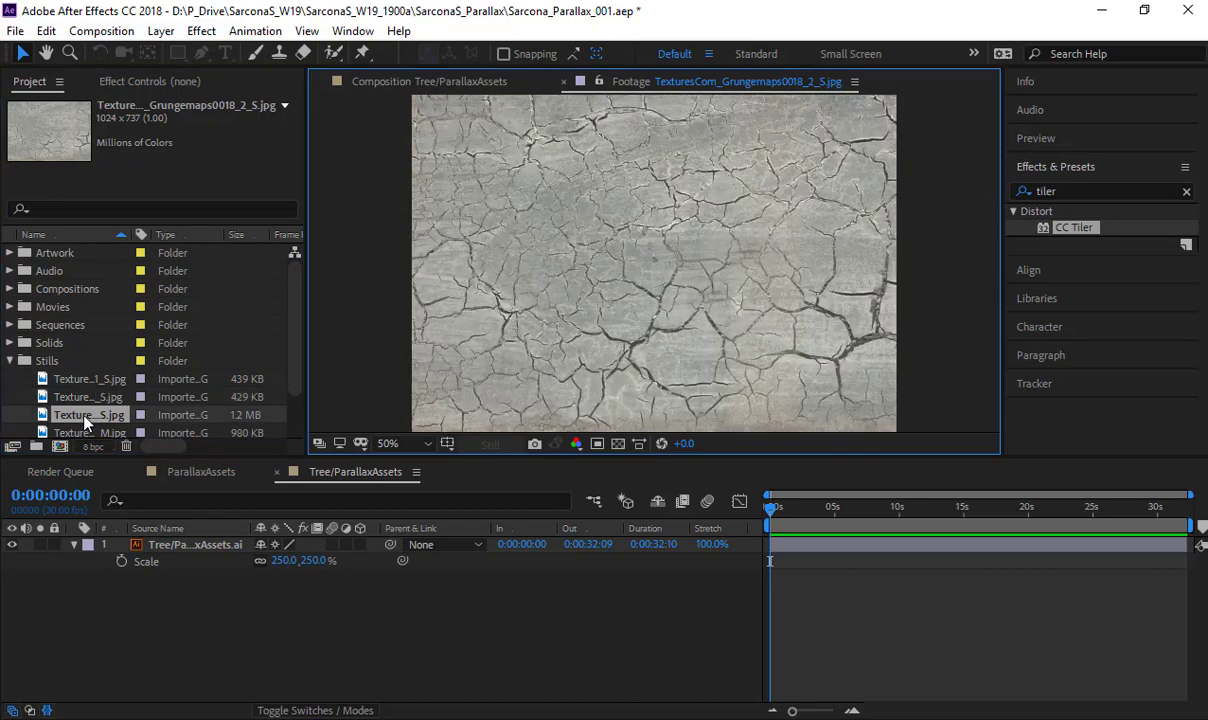
pyautogui.doubleClick(84, 416)
pyautogui.scroll(-2, 600, 270)
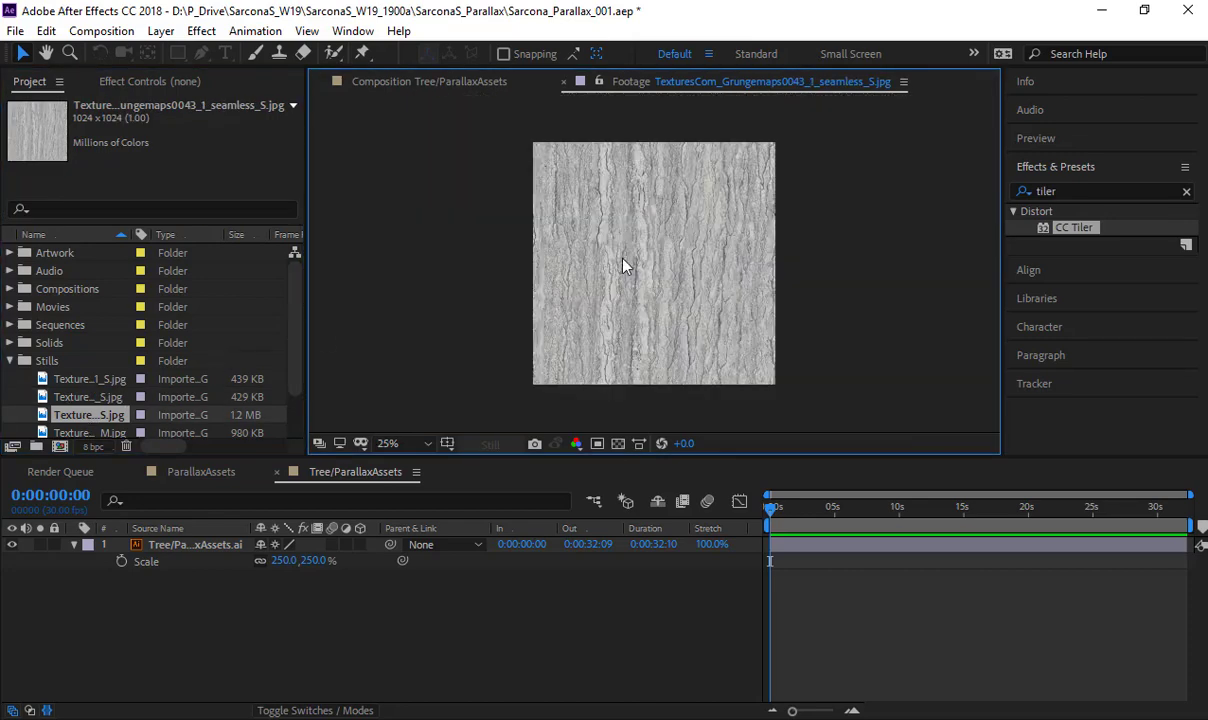
pyautogui.scroll(1, 622, 266)
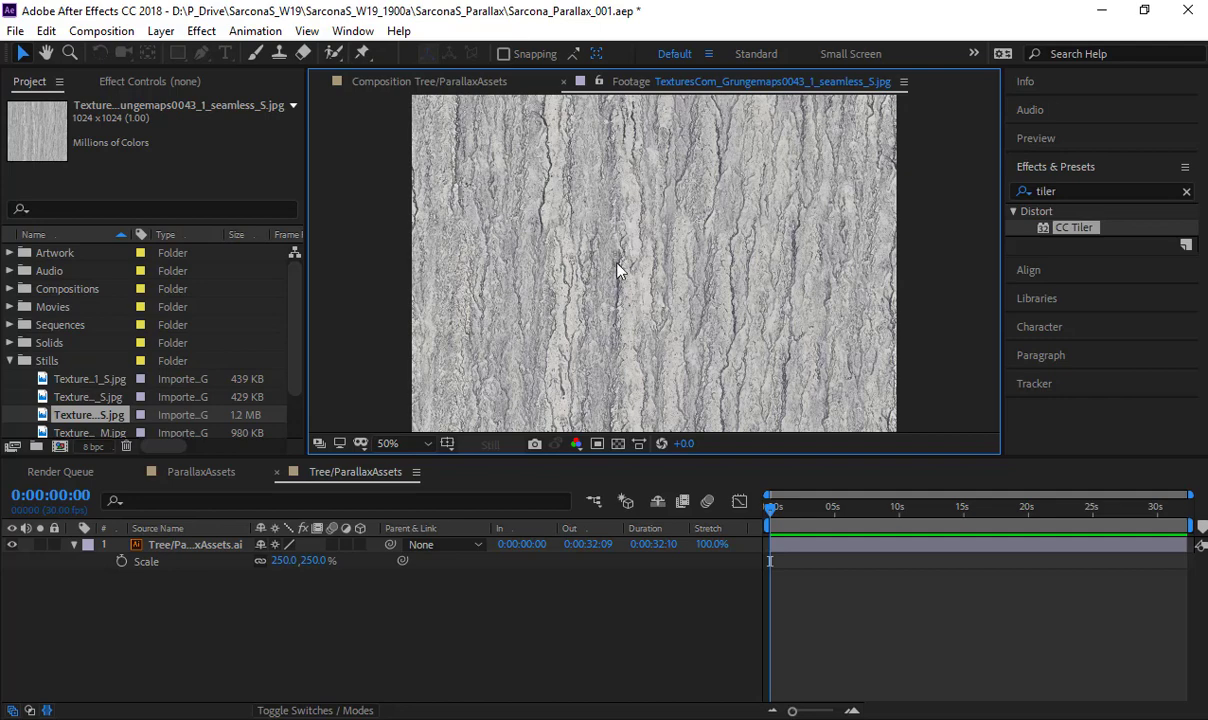
pyautogui.moveTo(90, 416); pyautogui.dragTo(200, 586)
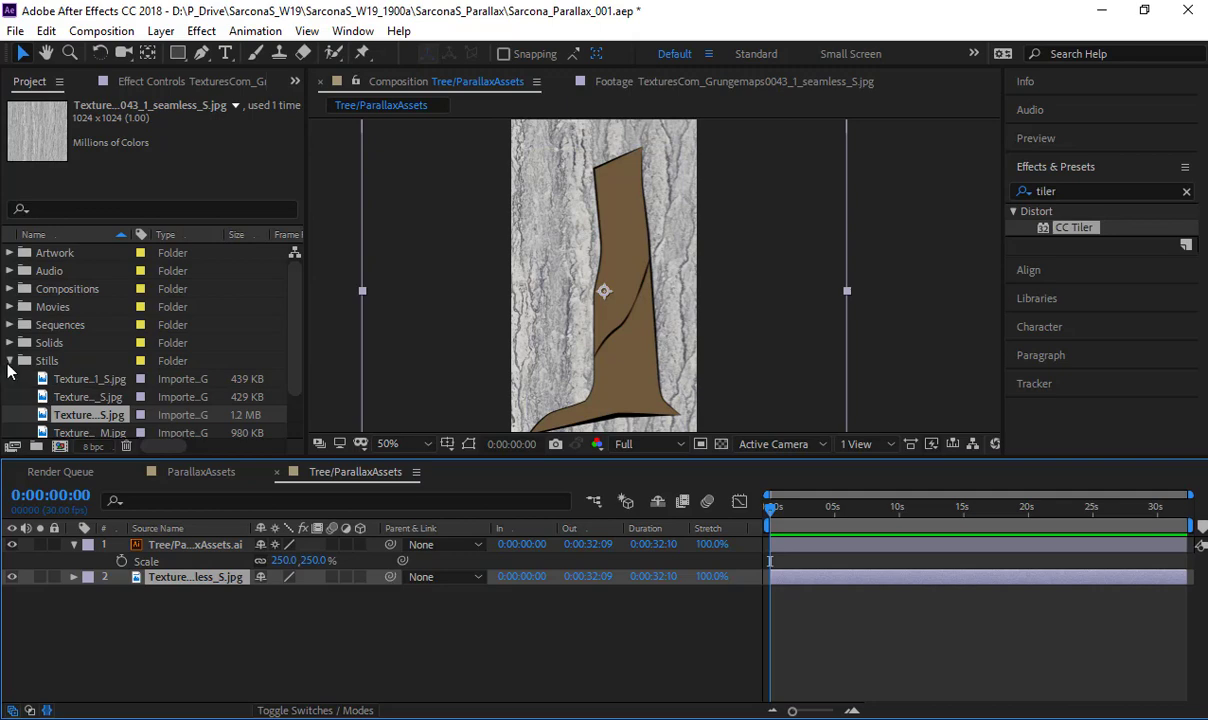
# - Preview the Grungemaps0086, Grungemaps0153 and Grungemaps0176 stills, close the footage viewer and collapse the Stills folder
pyautogui.doubleClick(85, 431)
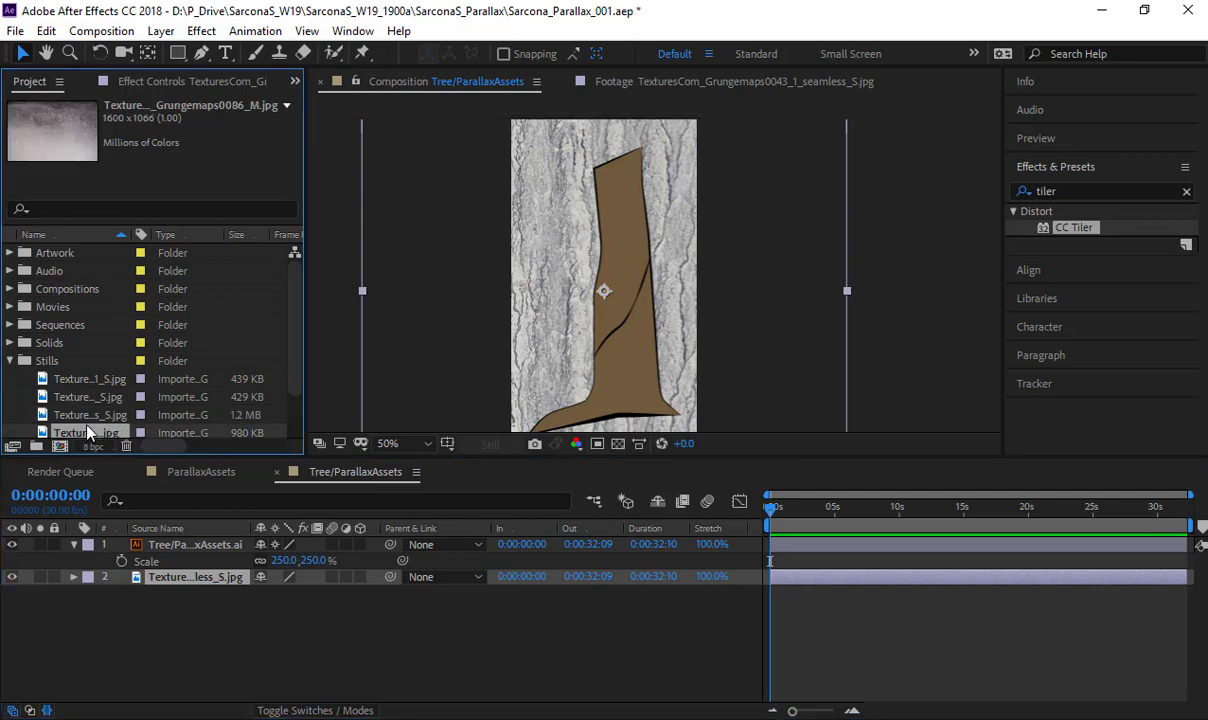
pyautogui.scroll(-2, 477, 308)
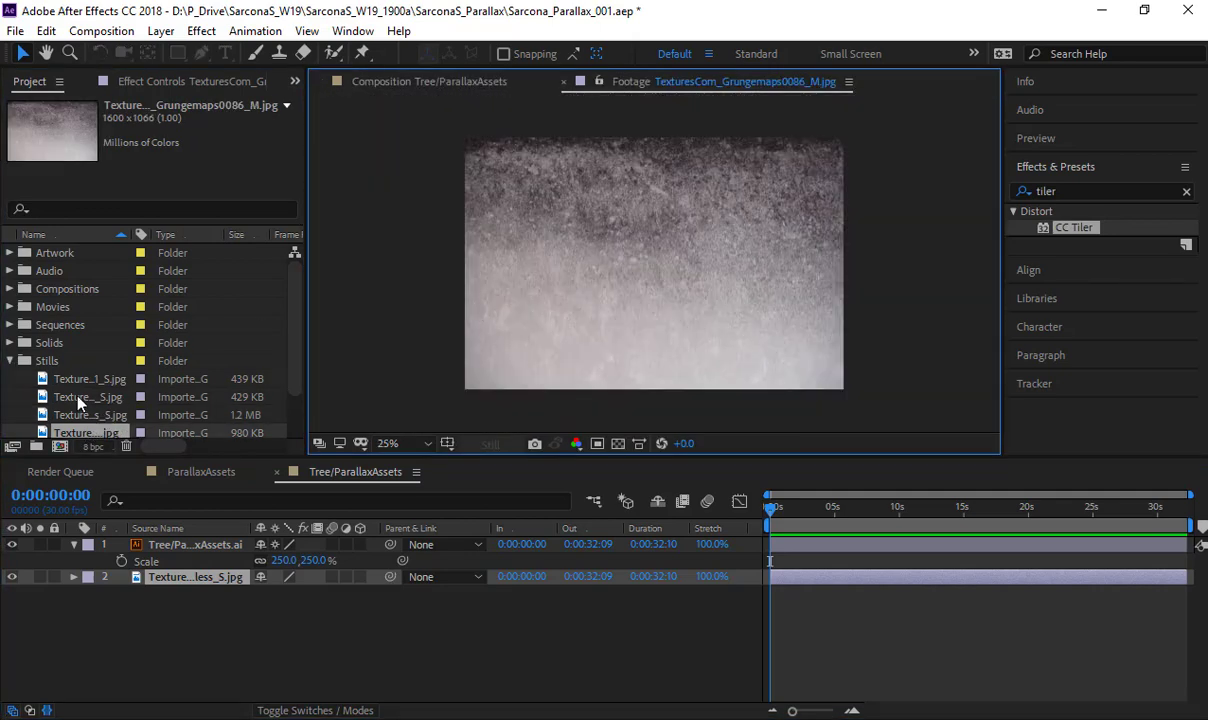
pyautogui.scroll(-1, 78, 402)
pyautogui.doubleClick(80, 396)
pyautogui.scroll(4, 456, 300)
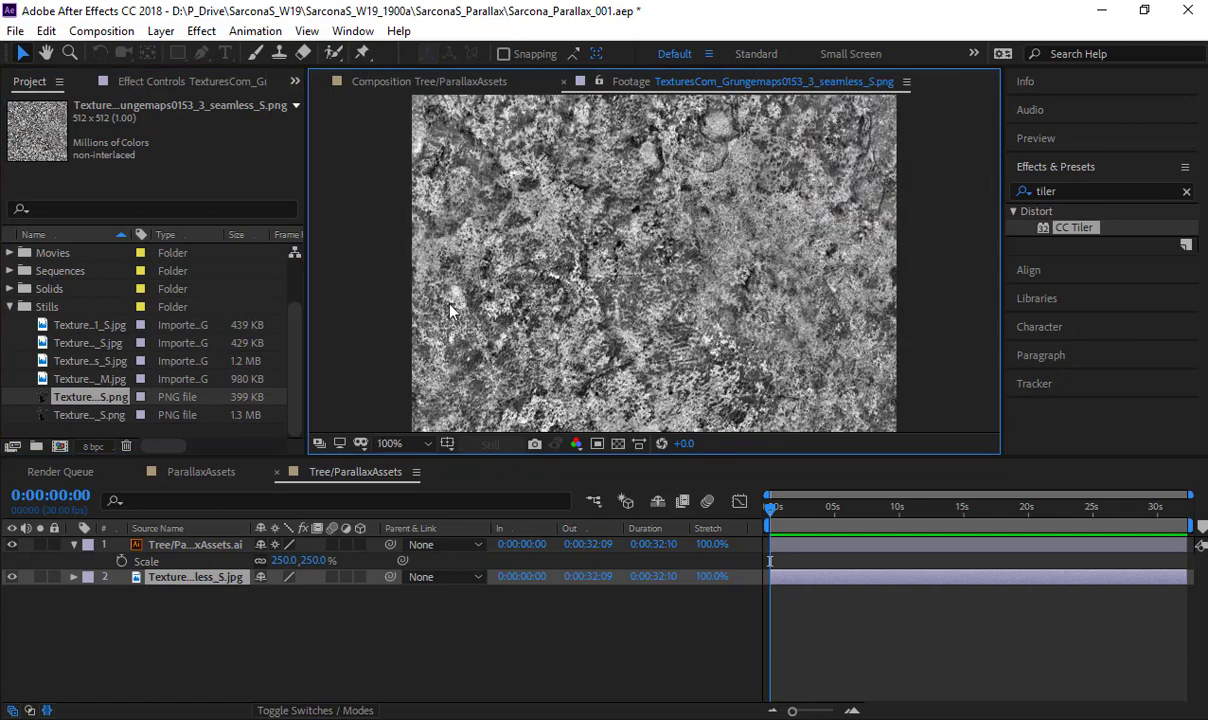
pyautogui.doubleClick(90, 414)
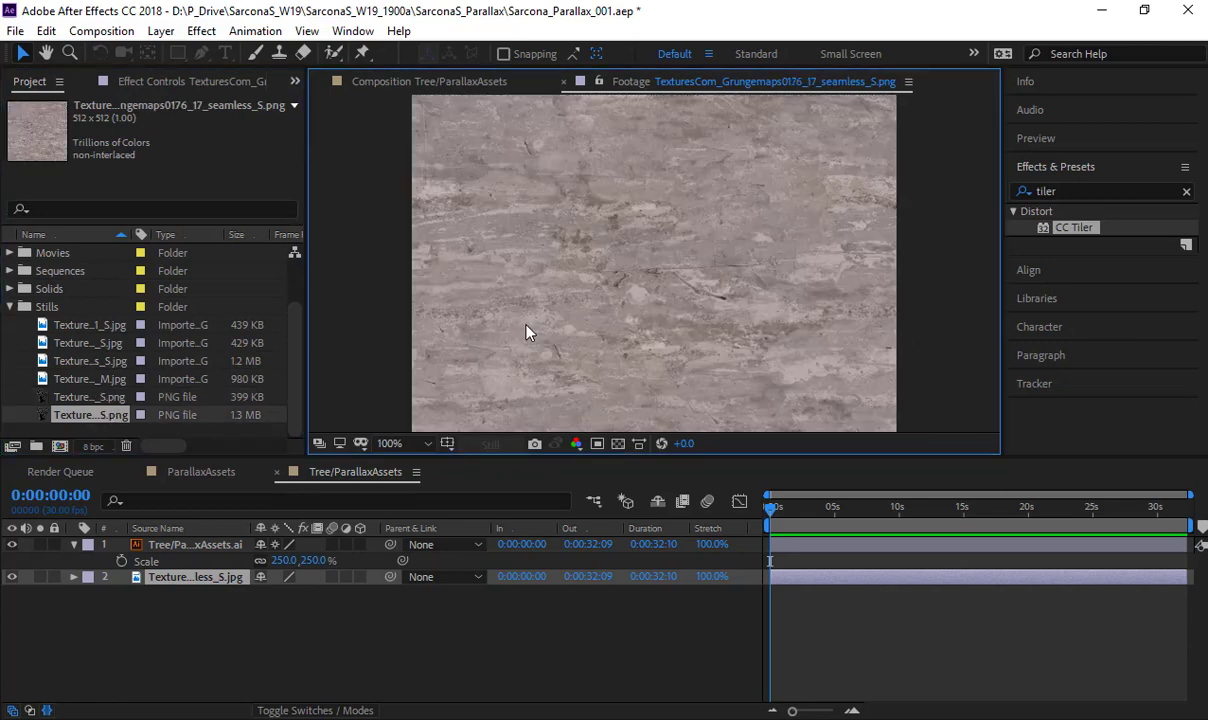
pyautogui.scroll(-3, 528, 333)
pyautogui.scroll(3, 523, 334)
pyautogui.click(563, 83)
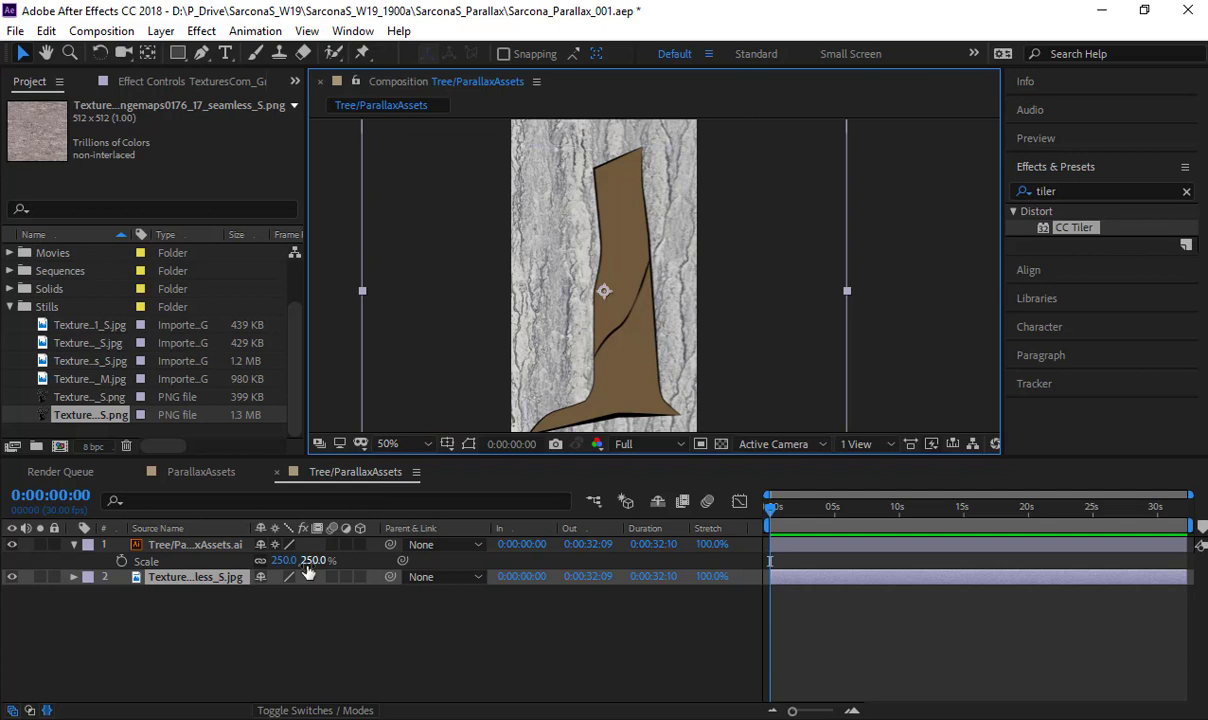
pyautogui.click(11, 308)
pyautogui.click(247, 589)
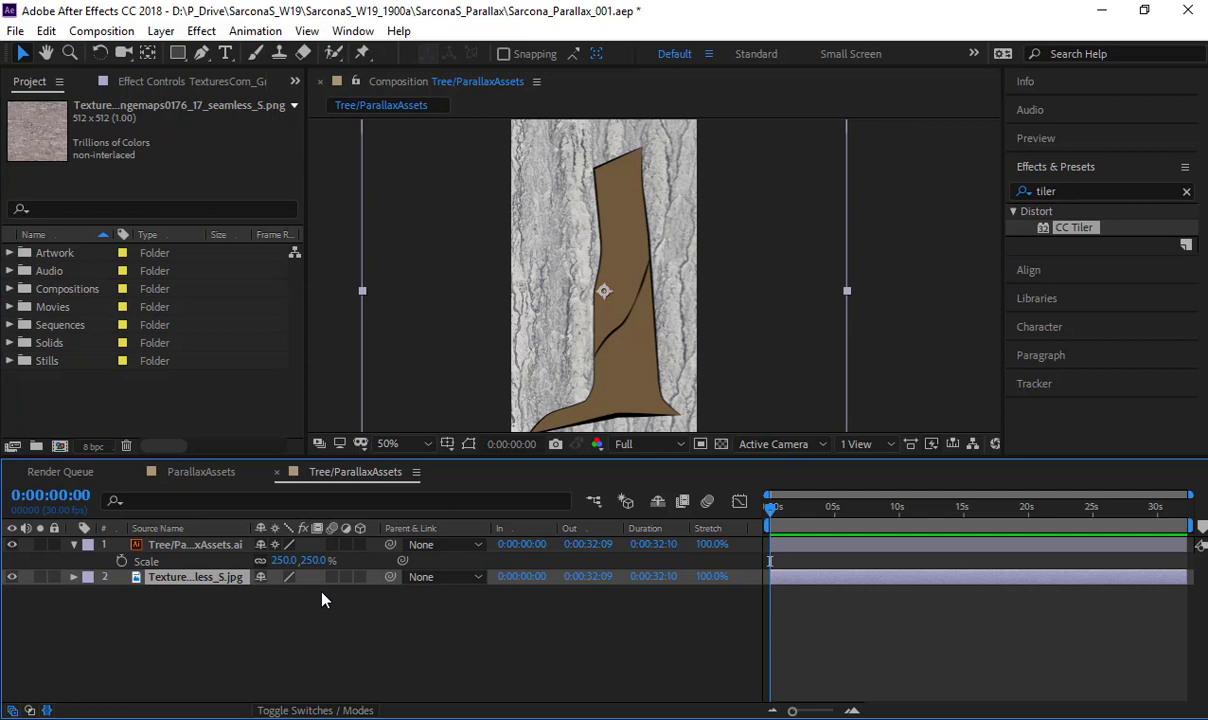
# - Show the layer blending modes and set the tree artwork layer to Multiply
pyautogui.click(172, 548)
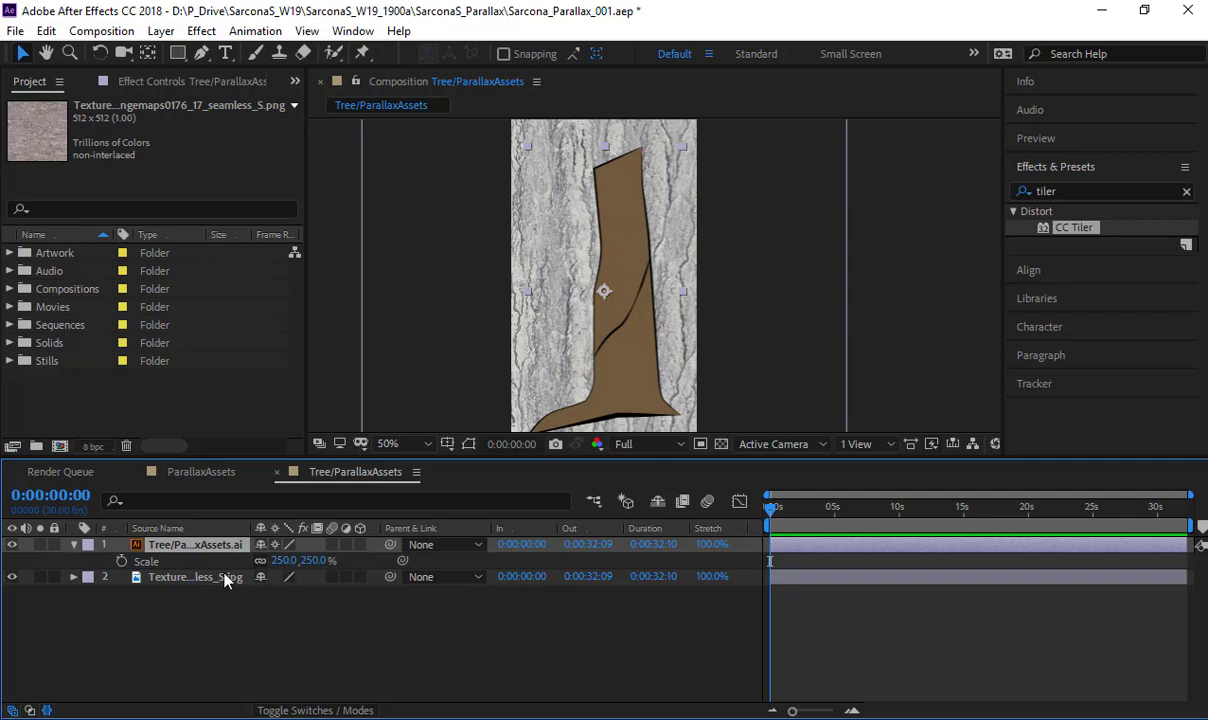
pyautogui.click(325, 706)
pyautogui.click(285, 544)
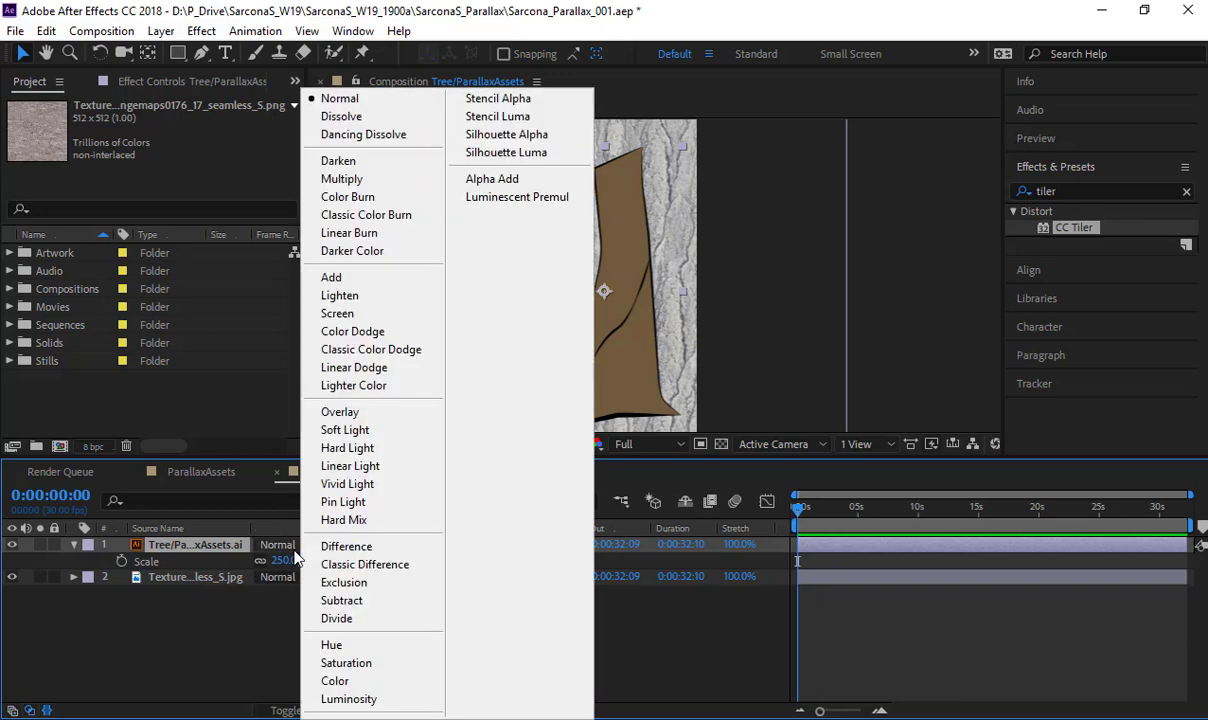
pyautogui.click(373, 180)
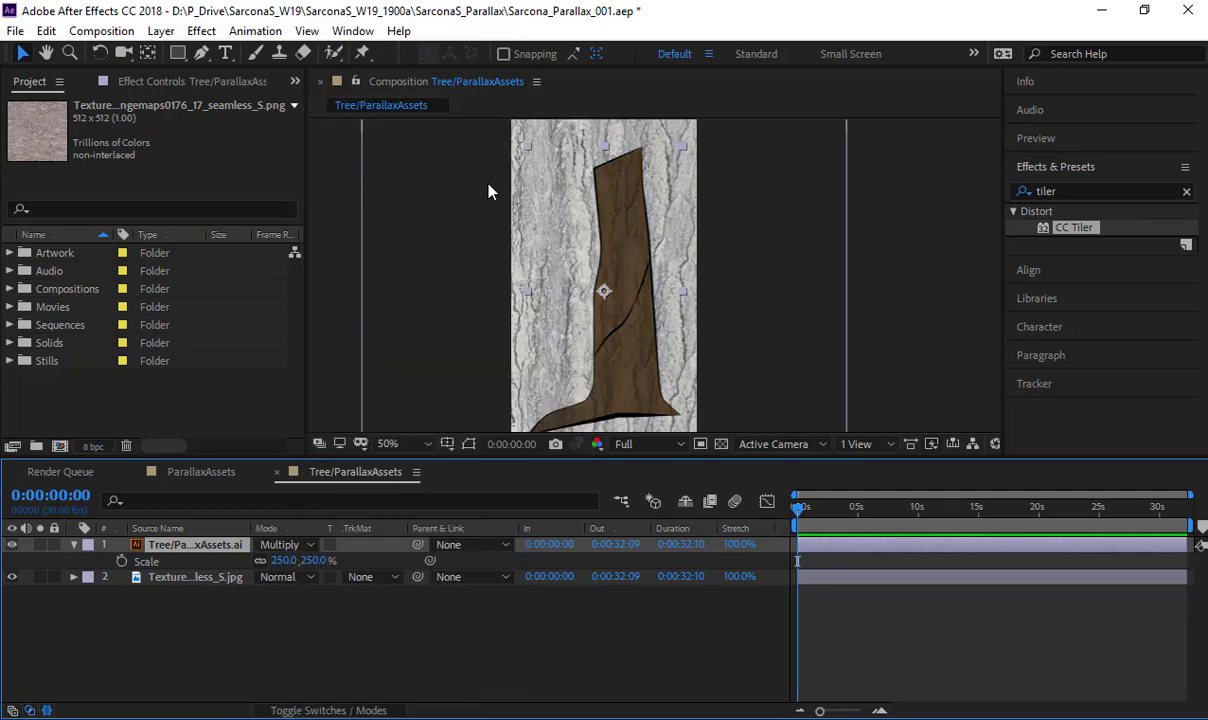
# - Try the Add, Overlay, Pin Light and Color Burn blending modes on the tree layer and return it to Multiply
pyautogui.scroll(1, 532, 204)
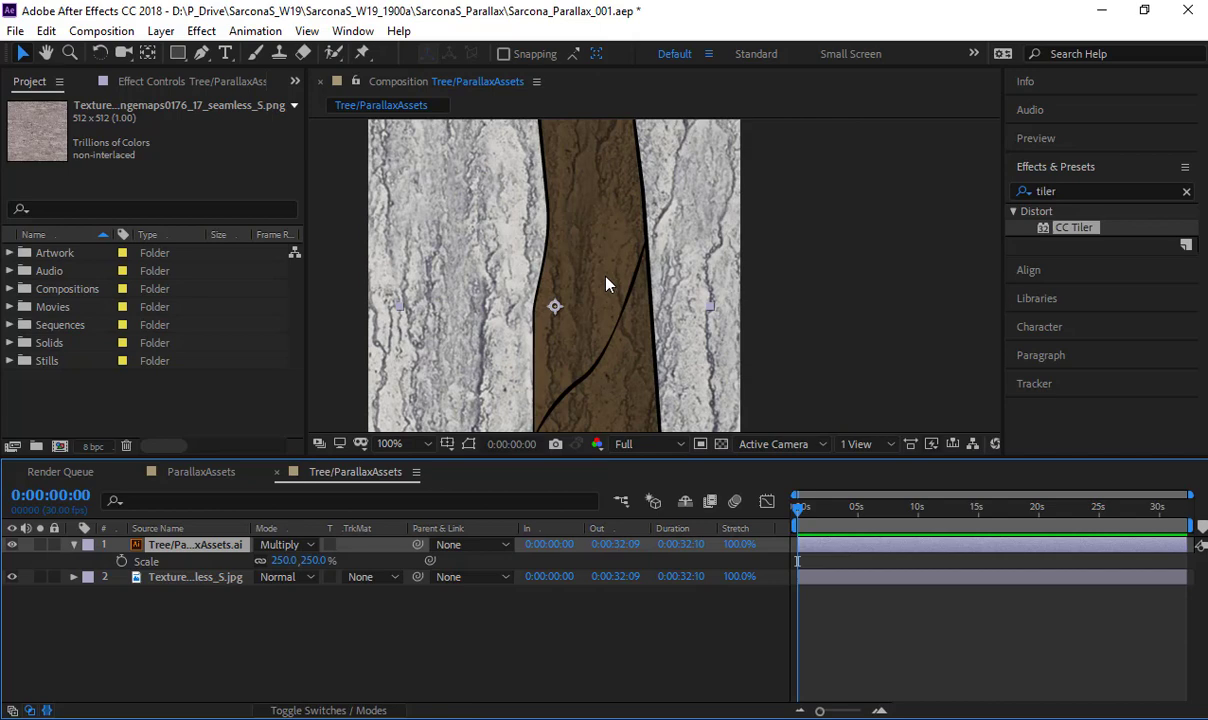
pyautogui.click(301, 540)
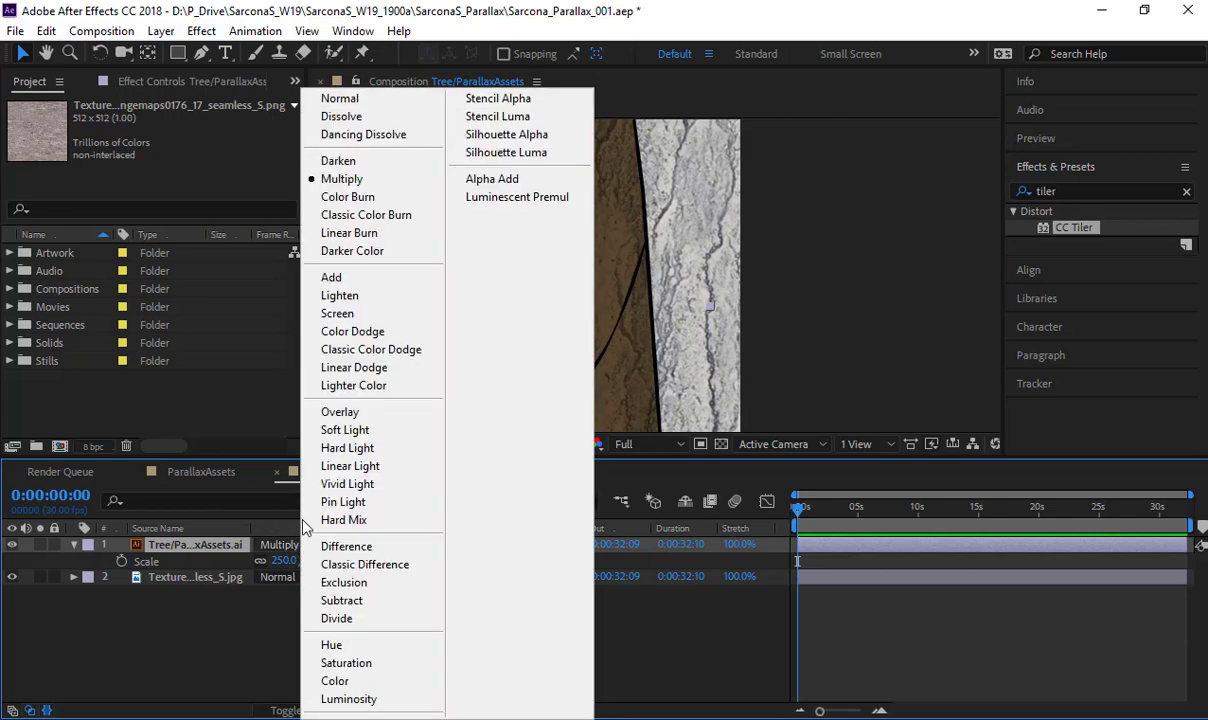
pyautogui.click(330, 275)
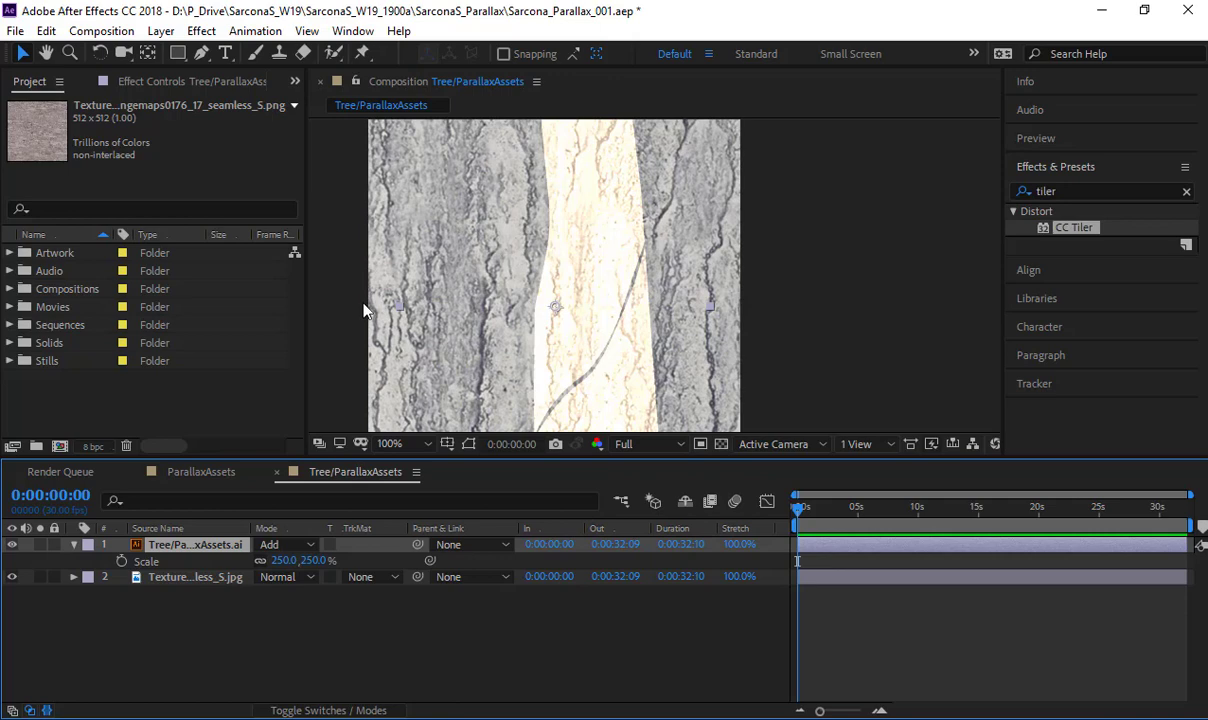
pyautogui.click(312, 545)
pyautogui.click(364, 415)
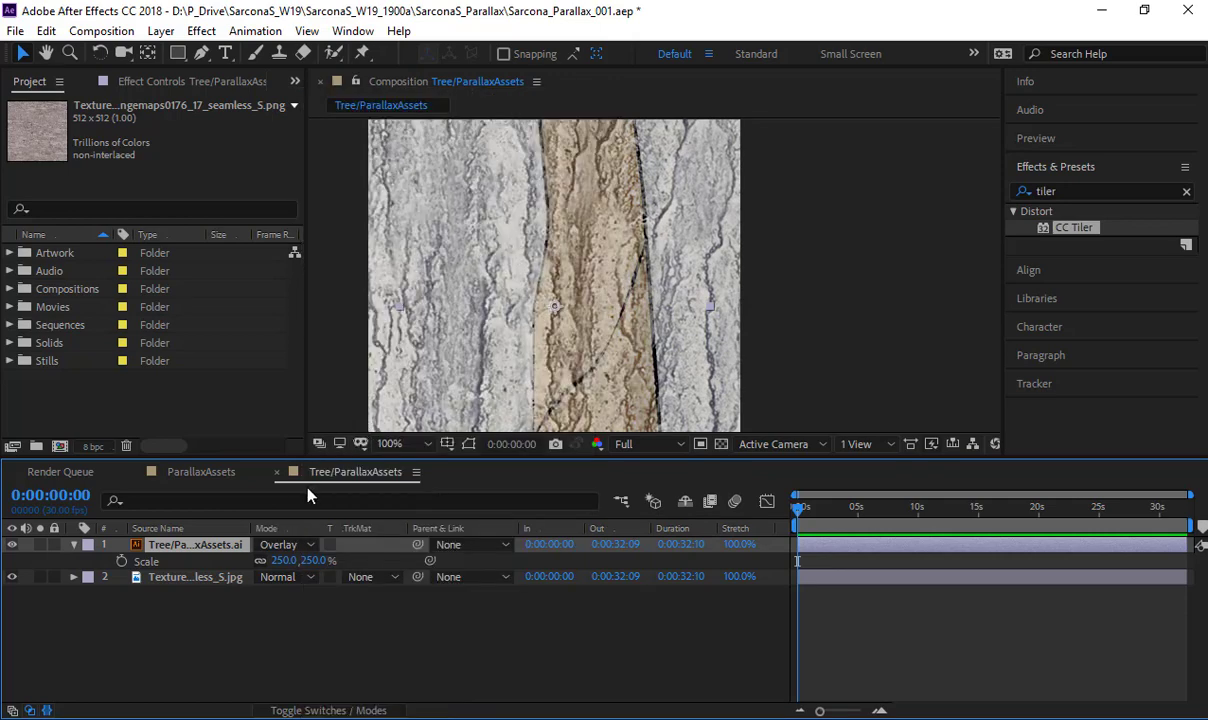
pyautogui.click(303, 545)
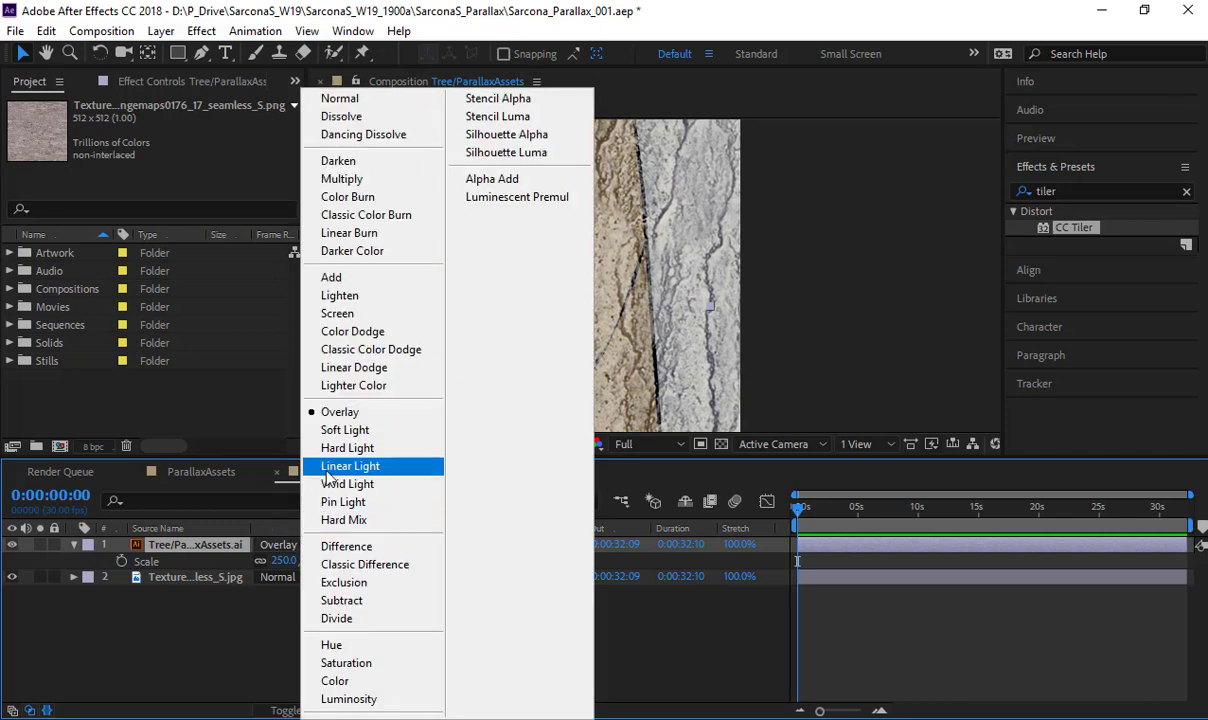
pyautogui.click(330, 503)
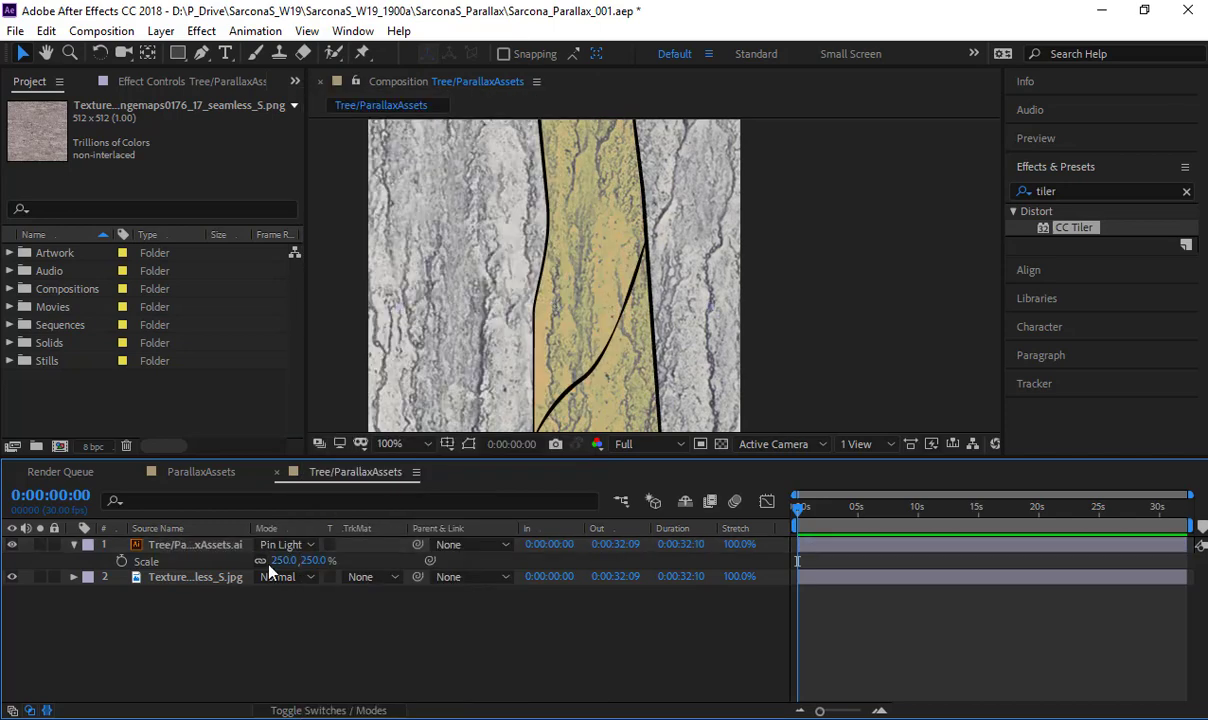
pyautogui.click(271, 549)
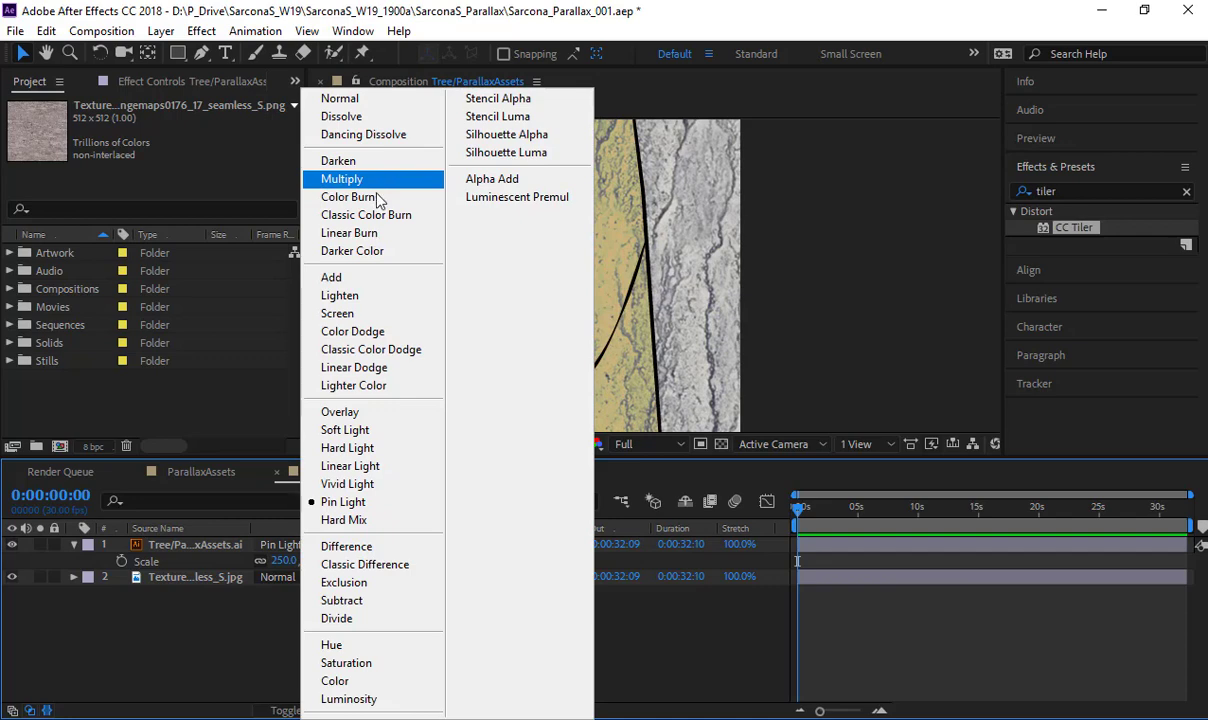
pyautogui.click(377, 197)
pyautogui.click(303, 545)
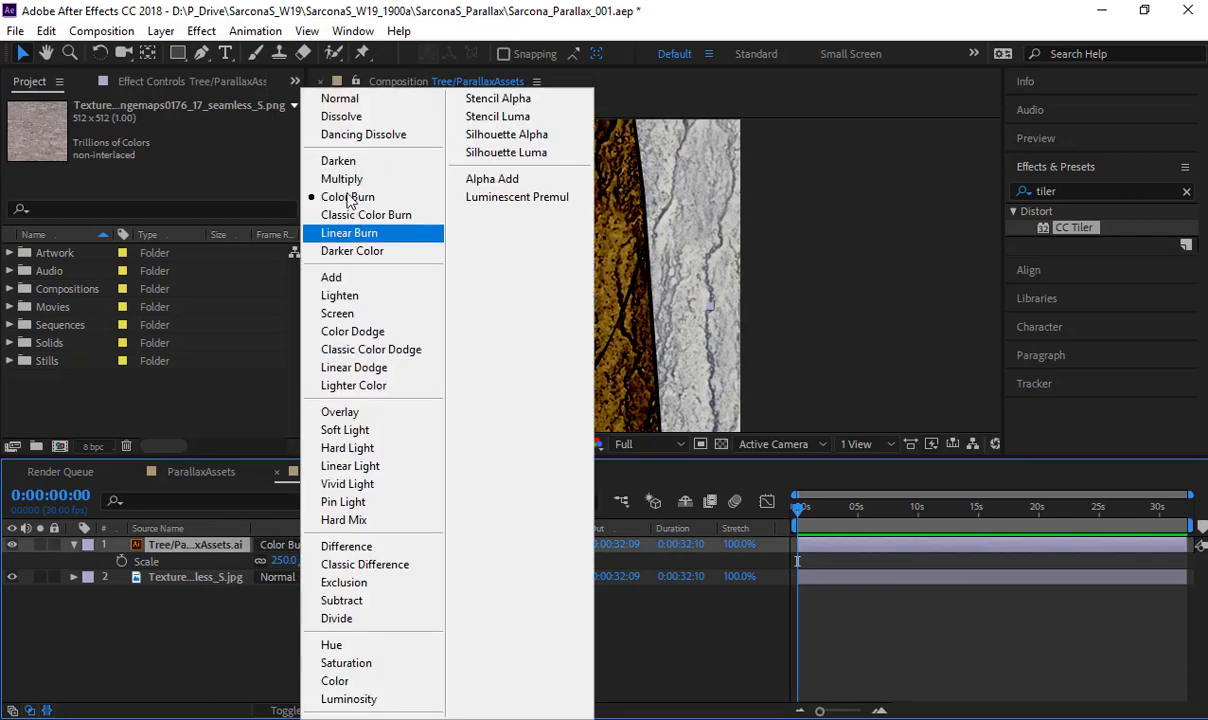
pyautogui.click(342, 179)
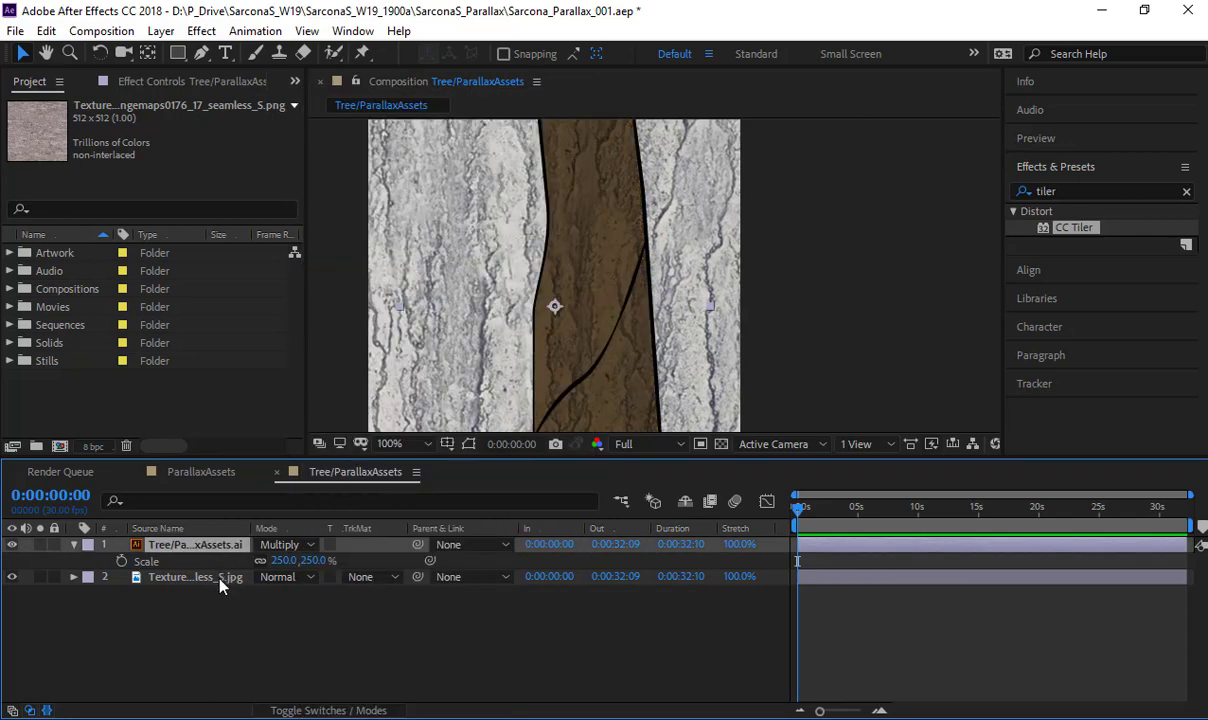
pyautogui.press(',')
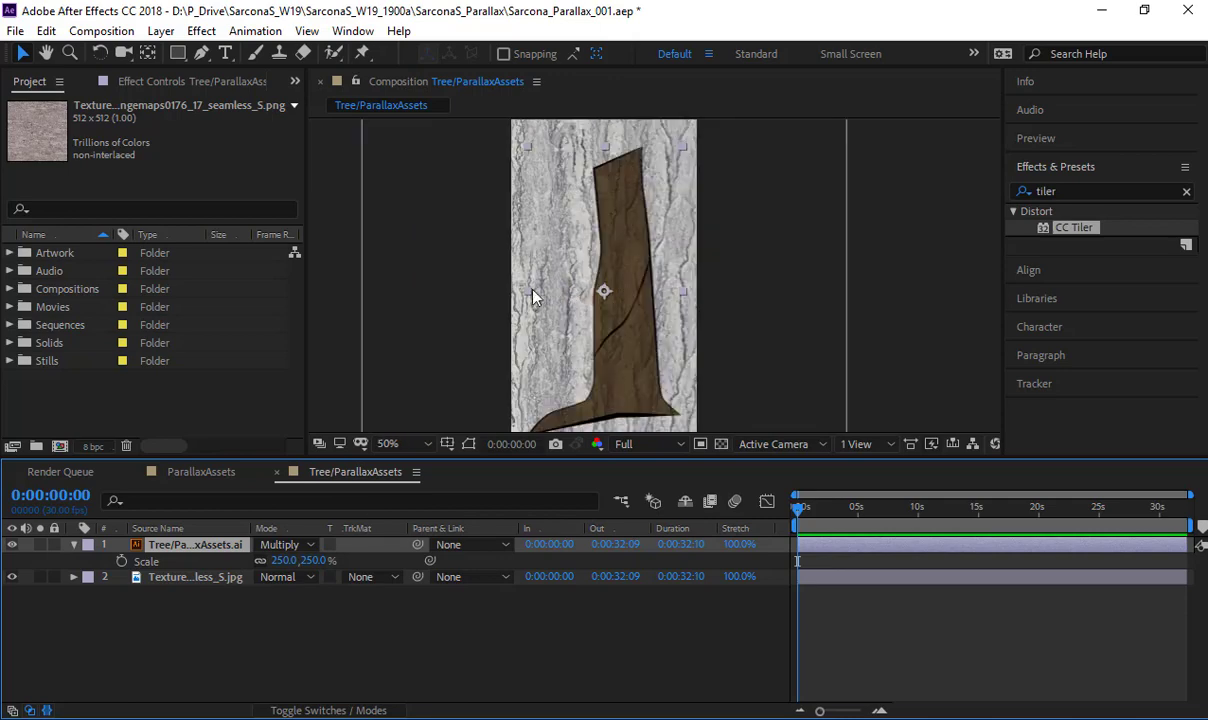
# - Give the bark texture layer an Alpha Matte from the tree layer and turn the tree layer's visibility back on
pyautogui.click(381, 578)
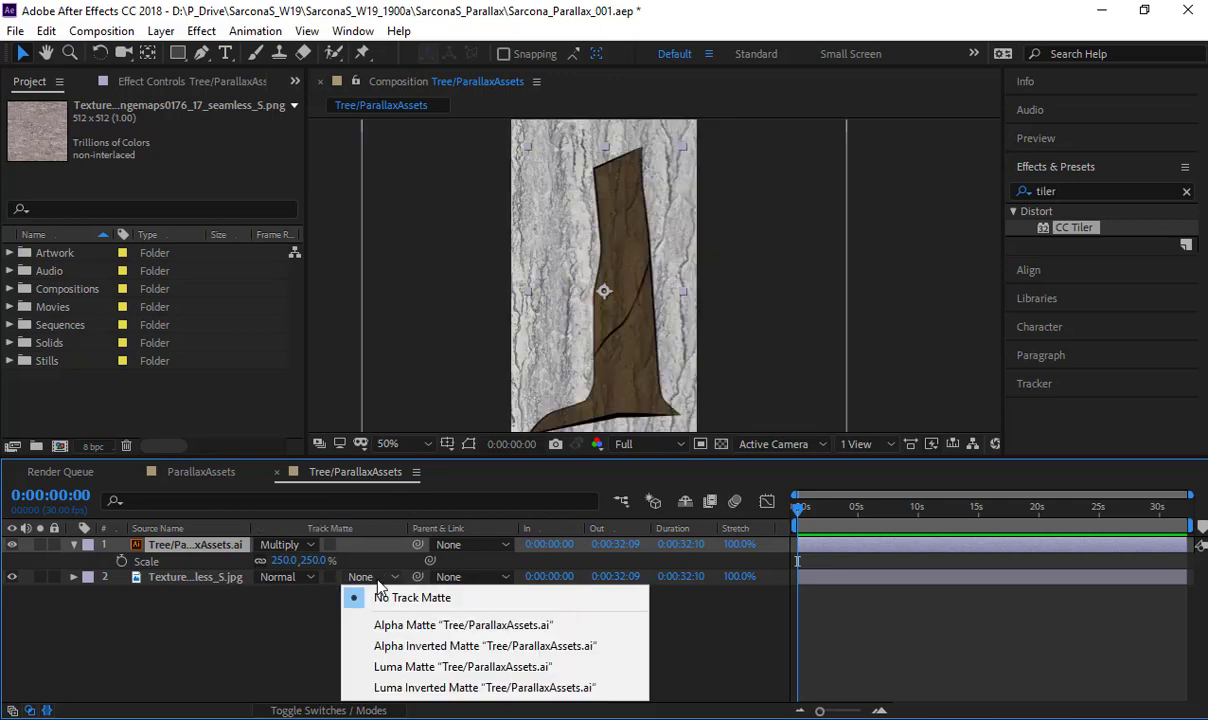
pyautogui.click(433, 630)
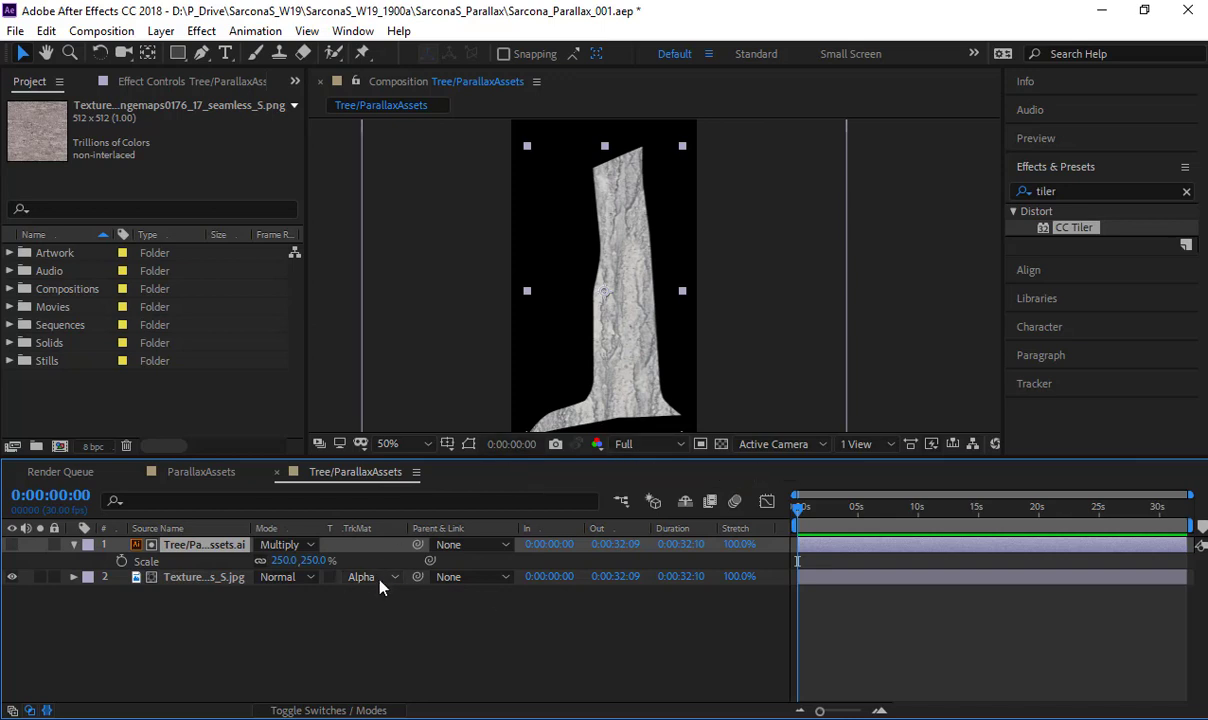
pyautogui.click(12, 545)
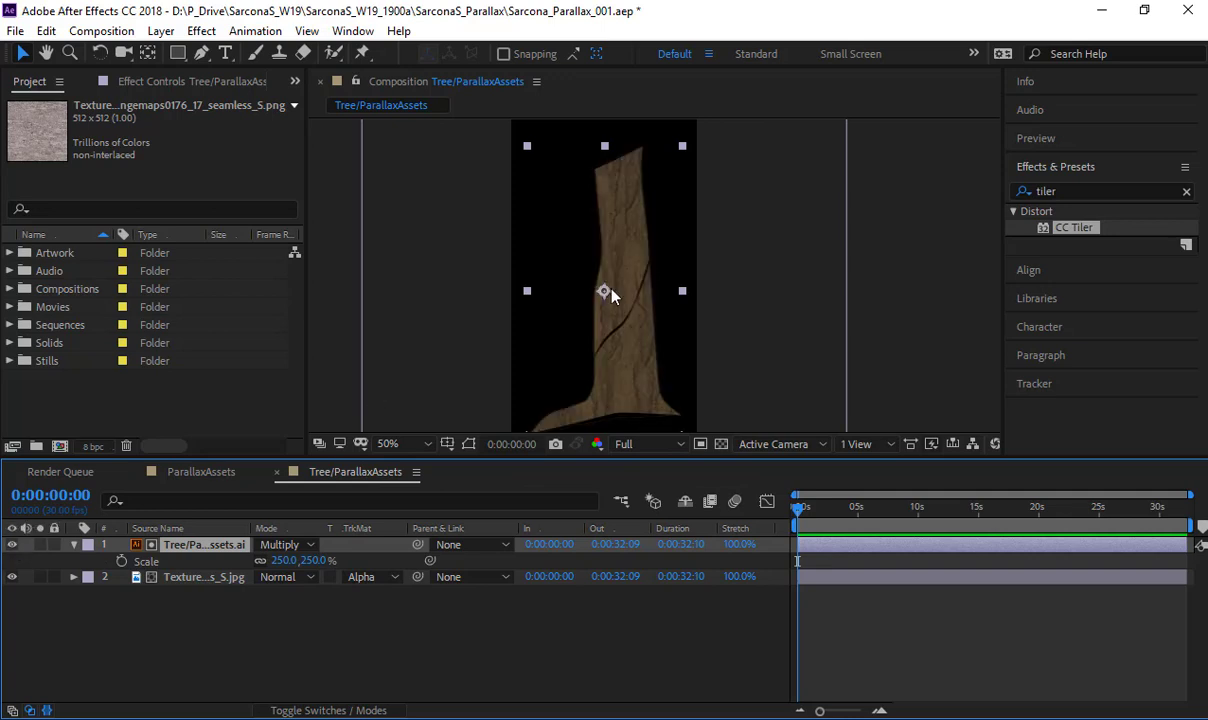
# - Reveal the bark texture layer's Scale property and reduce it to 26%
pyautogui.click(203, 577)
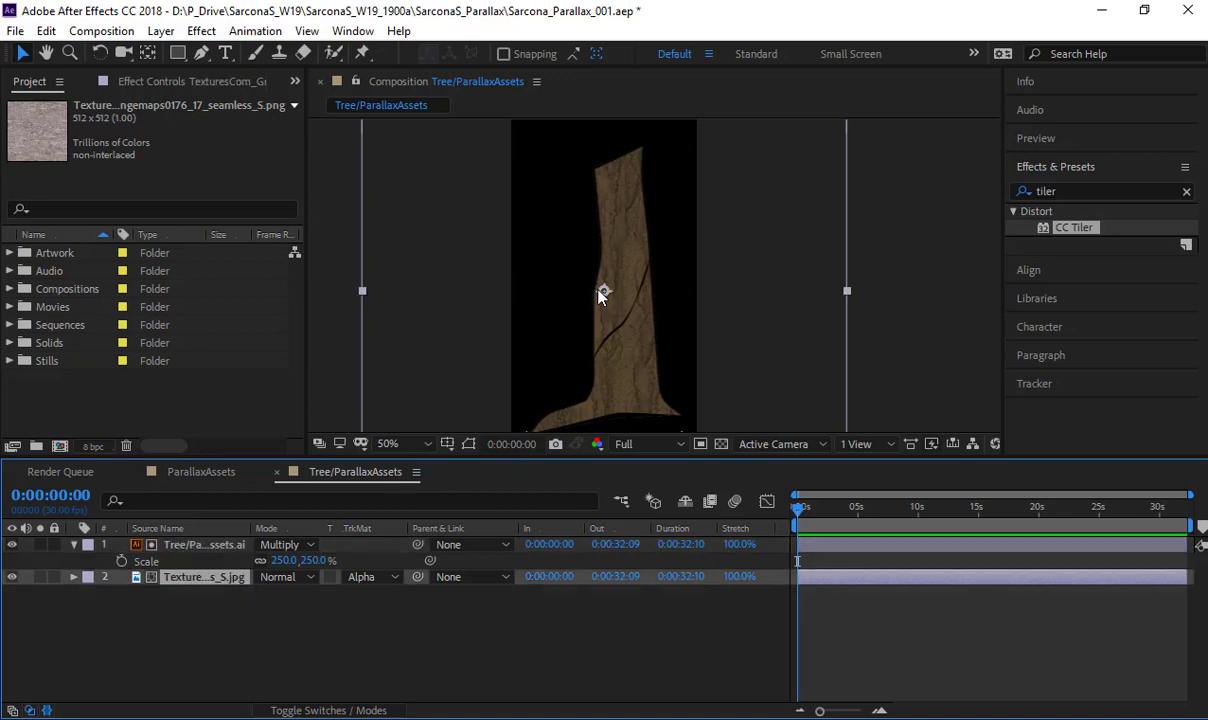
pyautogui.press('s')
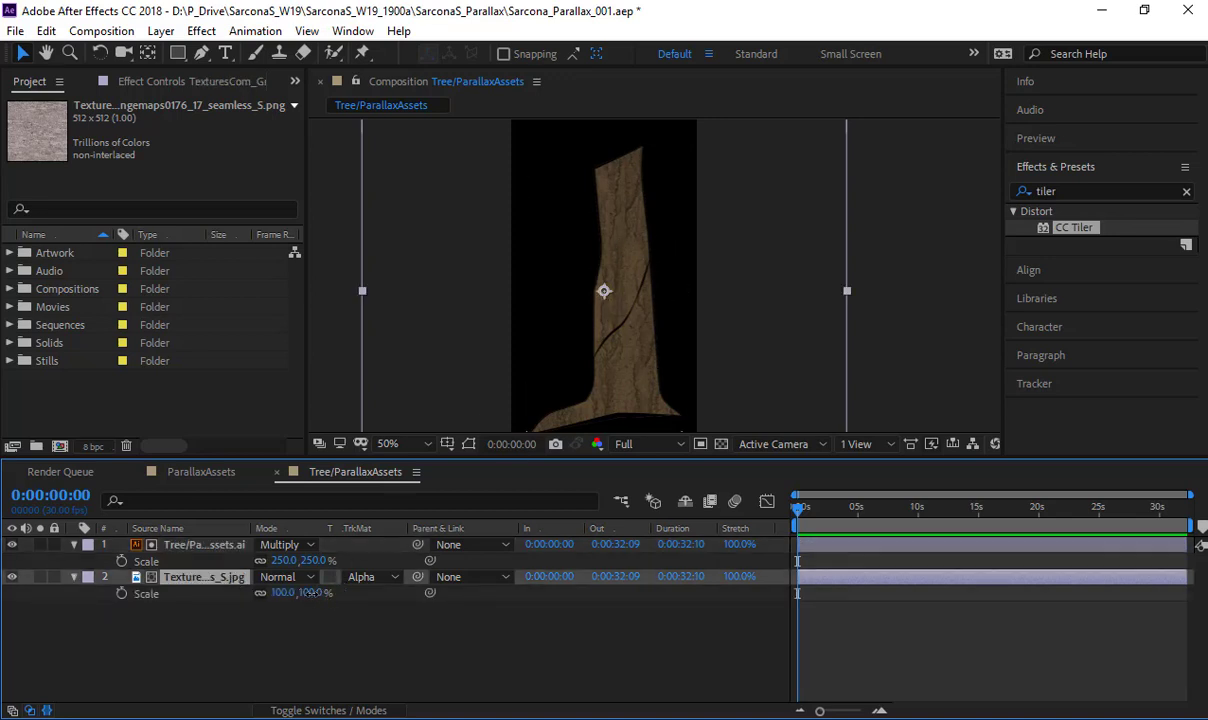
pyautogui.moveTo(300, 593); pyautogui.dragTo(260, 606)
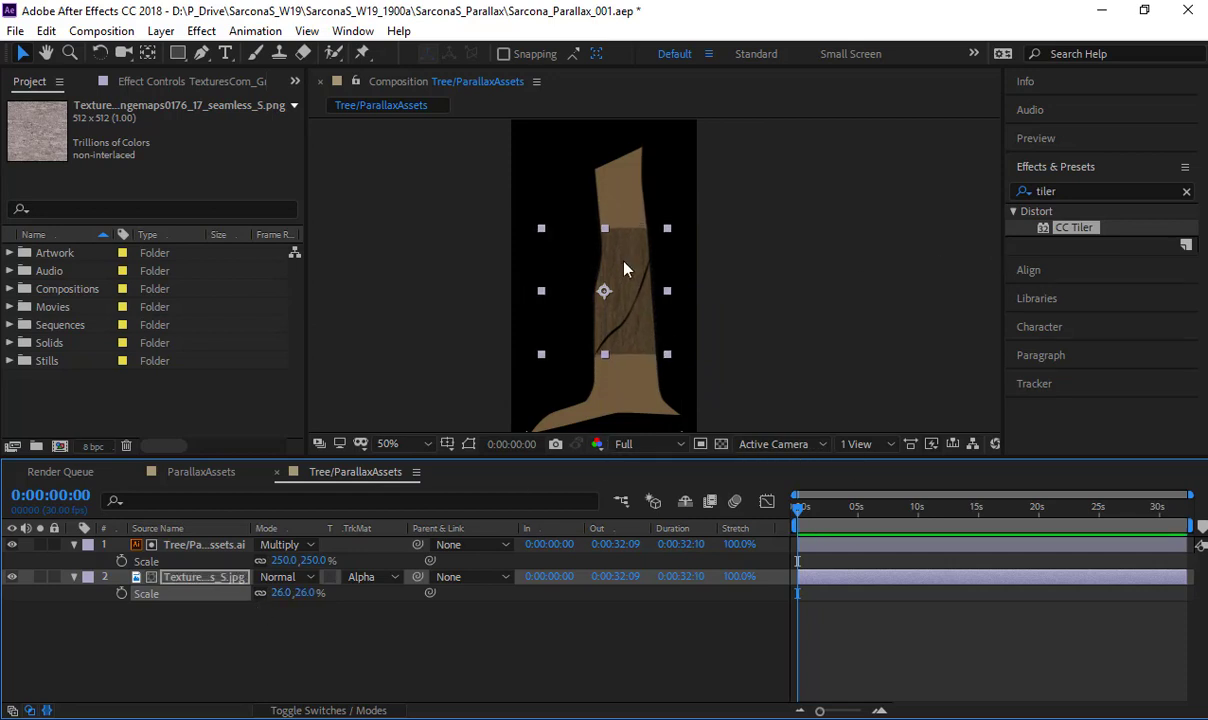
# - Apply CC Tiler to the bark texture layer, with the layer's scale set to 68% and the effect's scale to 34%
pyautogui.click(1100, 192)
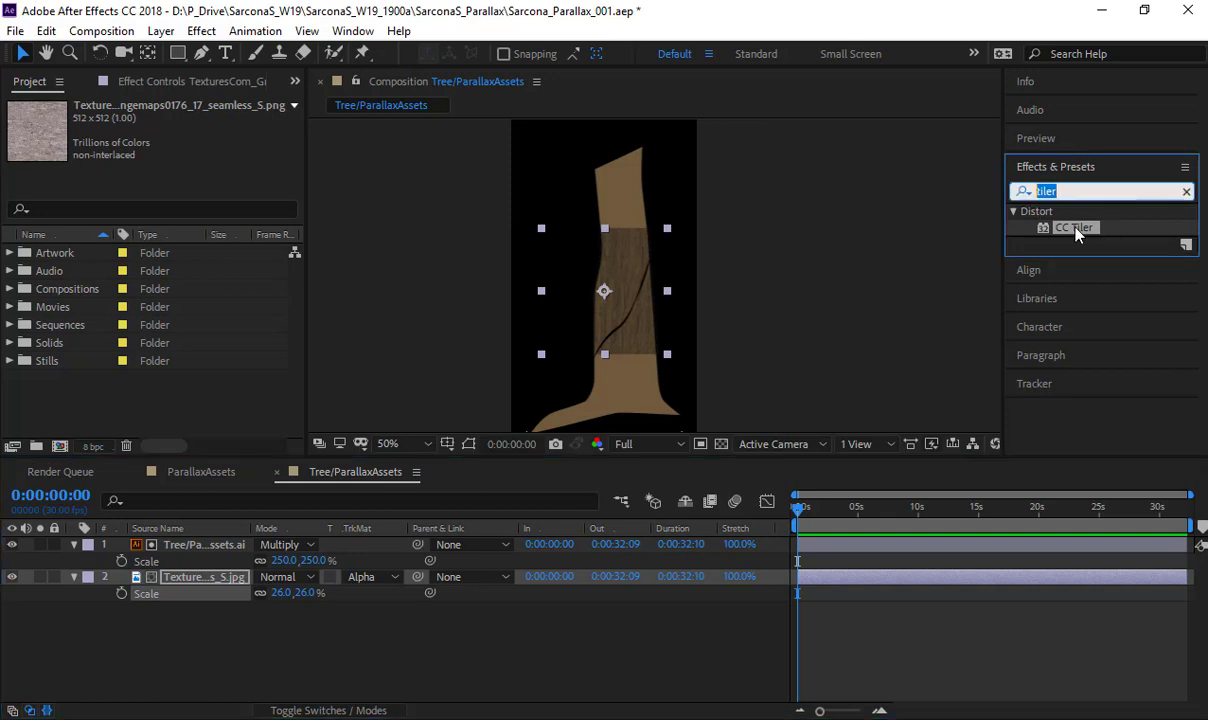
pyautogui.moveTo(1078, 230); pyautogui.dragTo(208, 582)
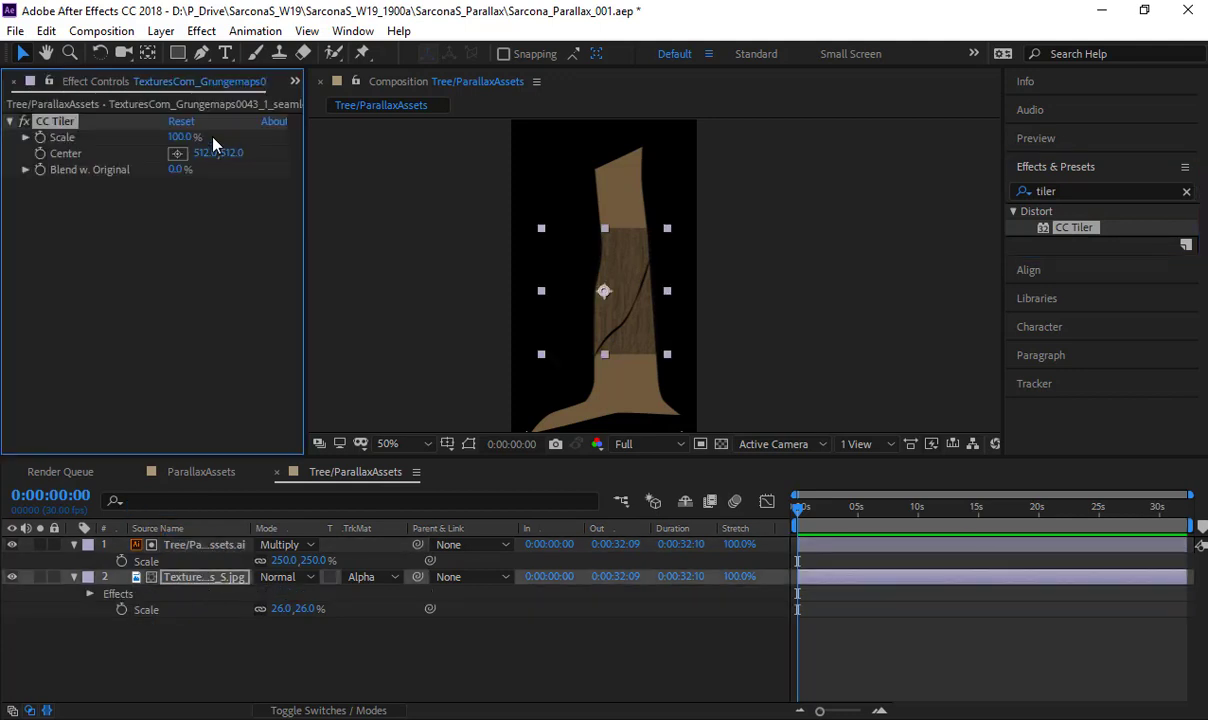
pyautogui.moveTo(282, 610); pyautogui.dragTo(324, 610)
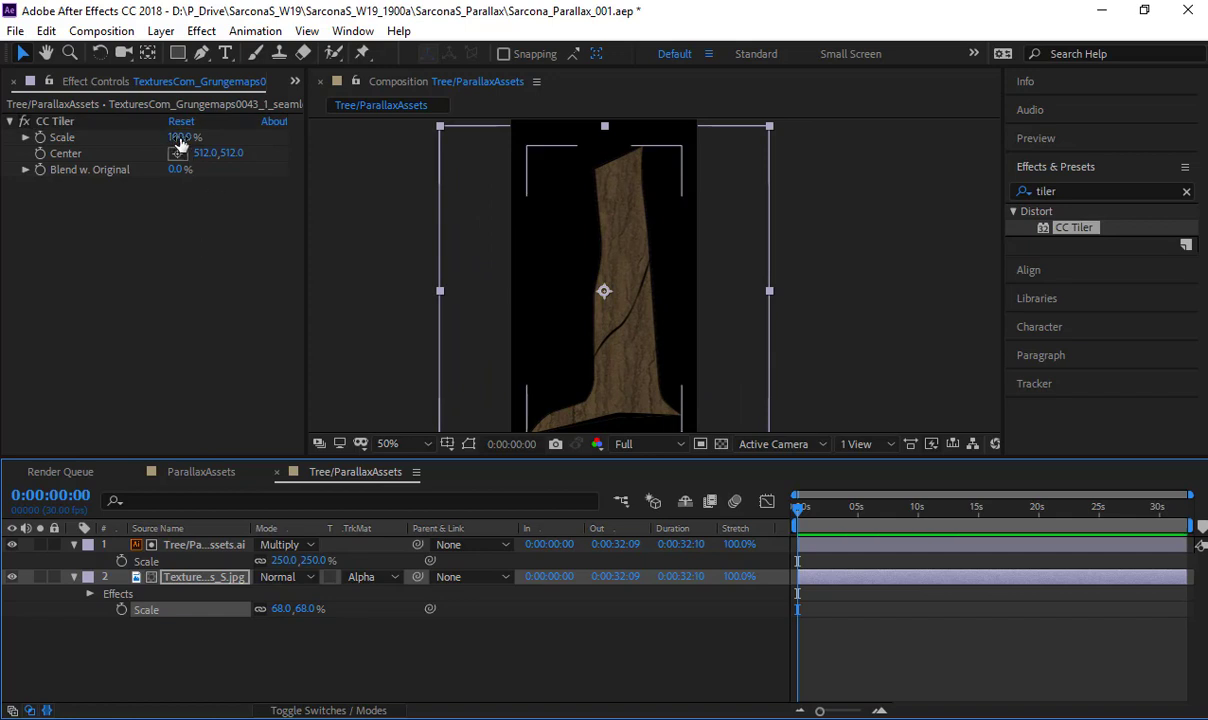
pyautogui.moveTo(175, 137); pyautogui.dragTo(119, 139)
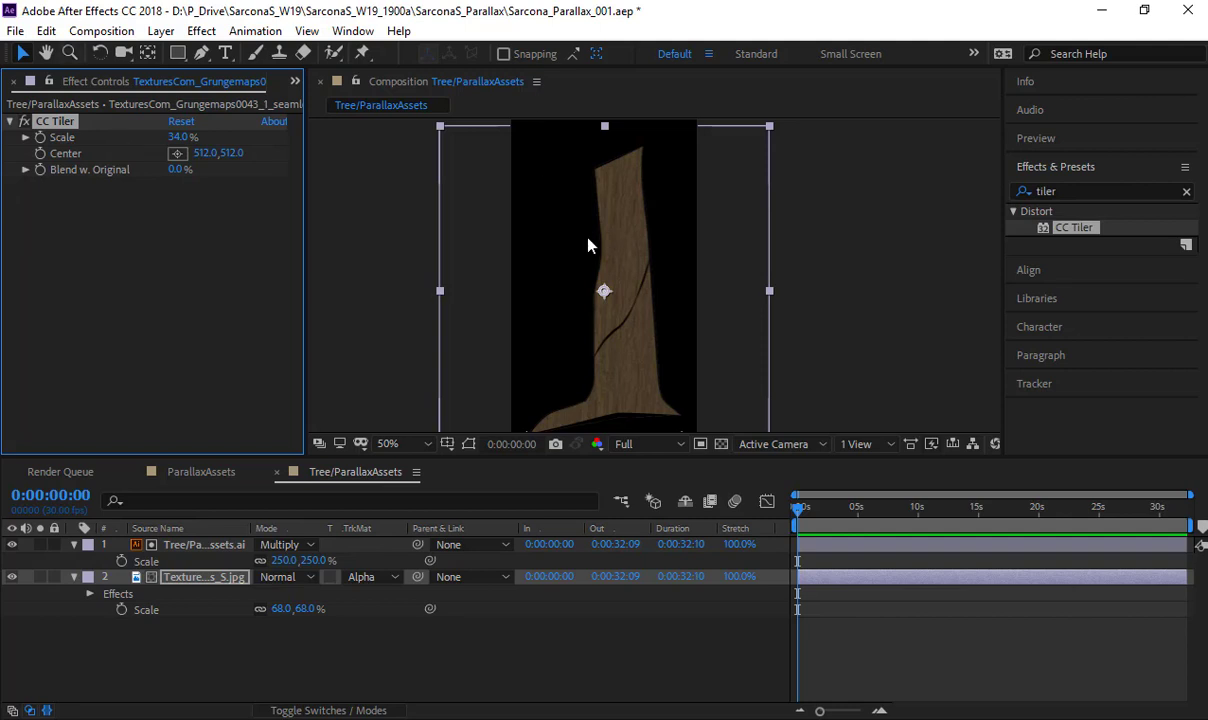
# - Try a CC Tiler scale of 12% on the bark texture layer and check the texture detail up close
pyautogui.press('.')
pyautogui.press('.')
pyautogui.moveTo(530, 265); pyautogui.dragTo(667, 244)
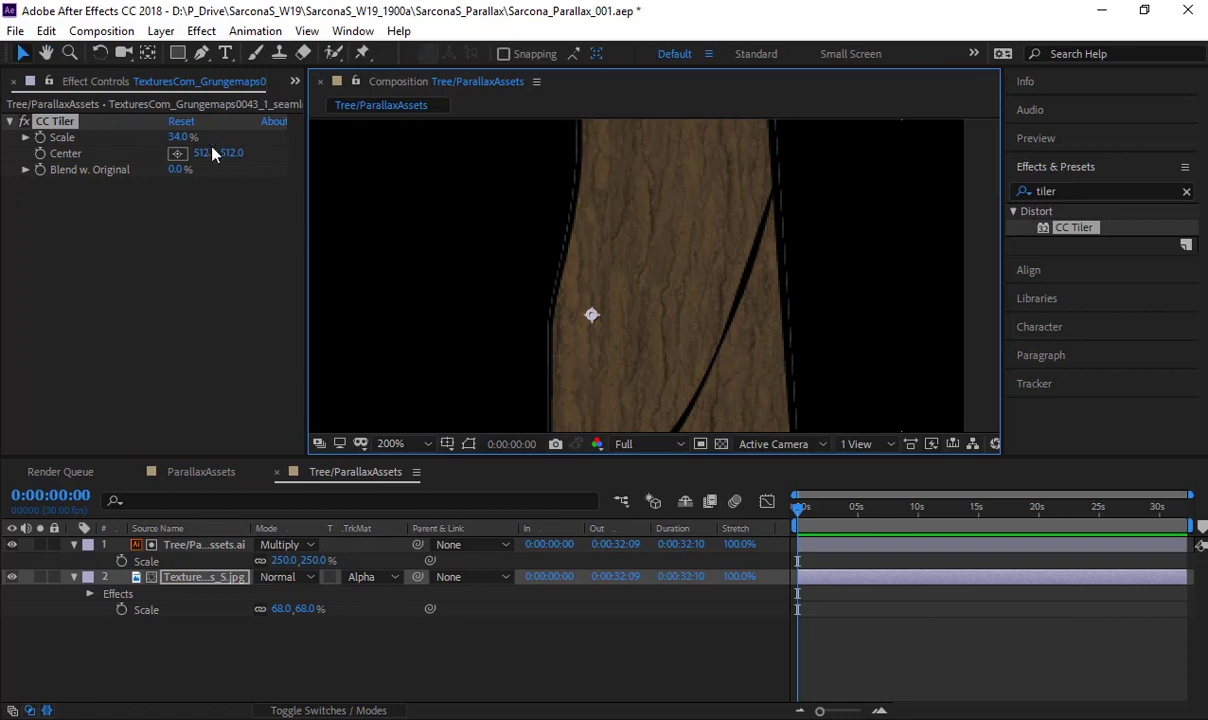
pyautogui.moveTo(185, 137); pyautogui.dragTo(150, 139)
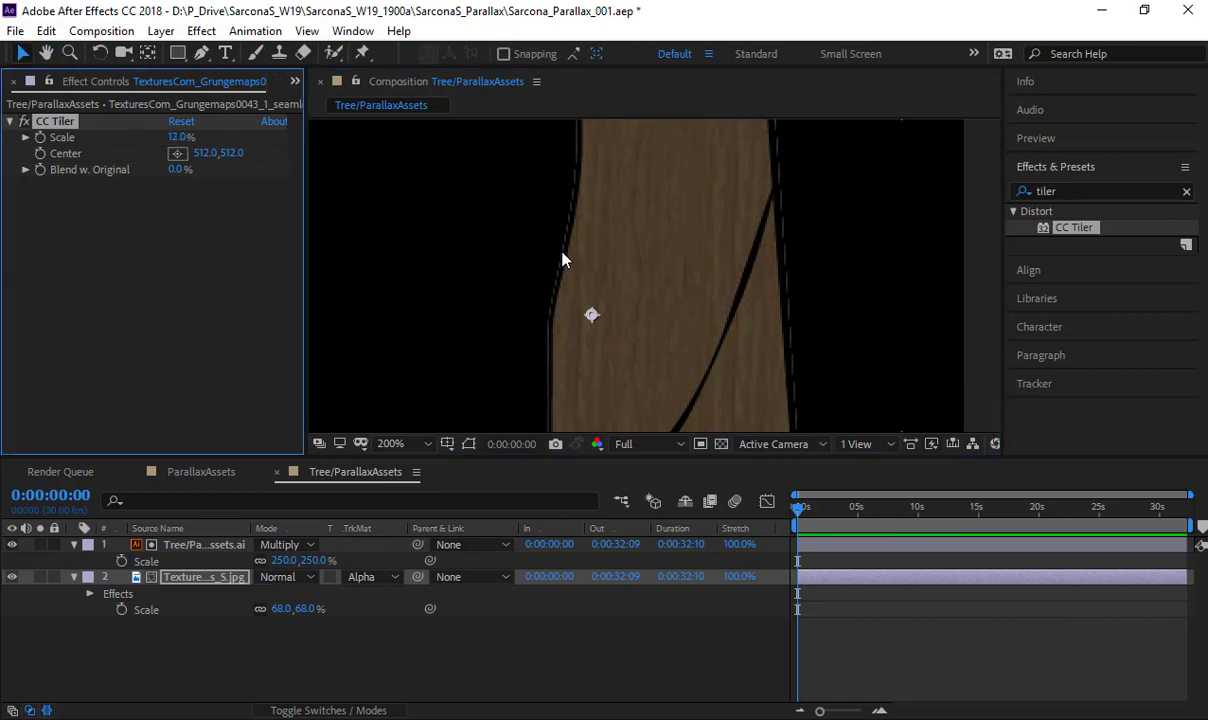
pyautogui.press('.')
pyautogui.scroll(-1, 562, 252)
pyautogui.moveTo(590, 150); pyautogui.dragTo(611, 411)
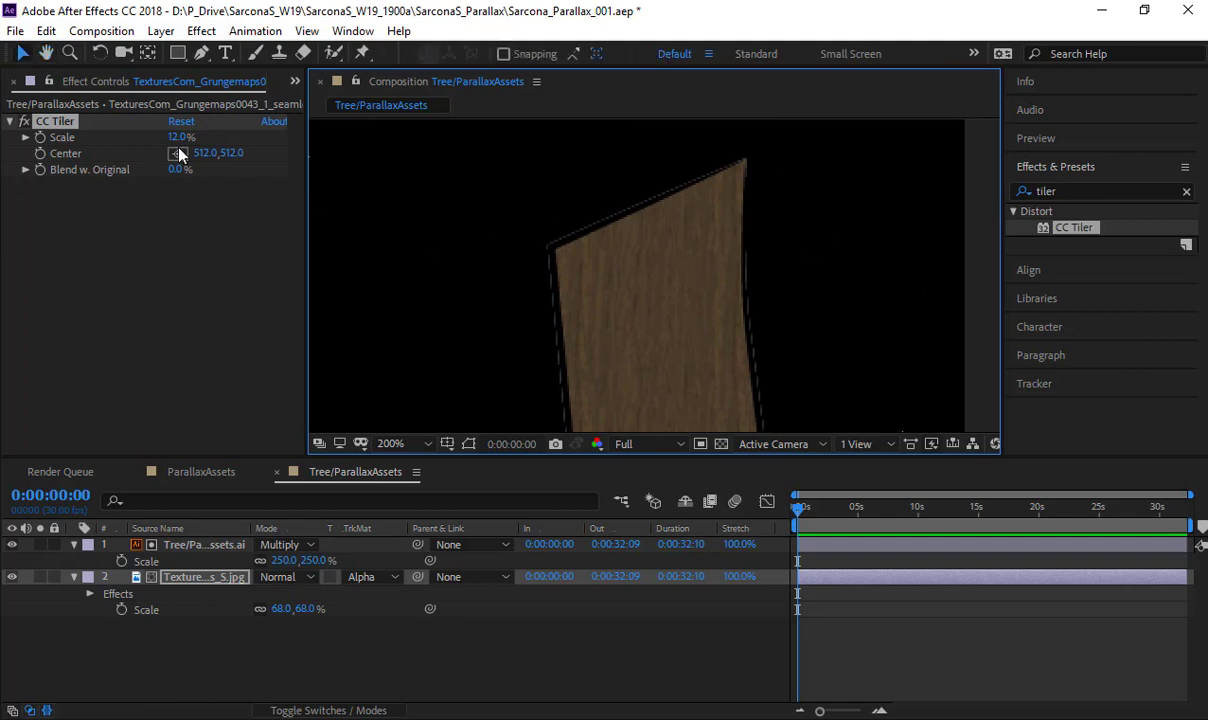
# - Set the bark texture layer's CC Tiler scale to 46%, trying 31% on the way
pyautogui.moveTo(176, 137); pyautogui.dragTo(193, 137)
pyautogui.scroll(-2, 600, 248)
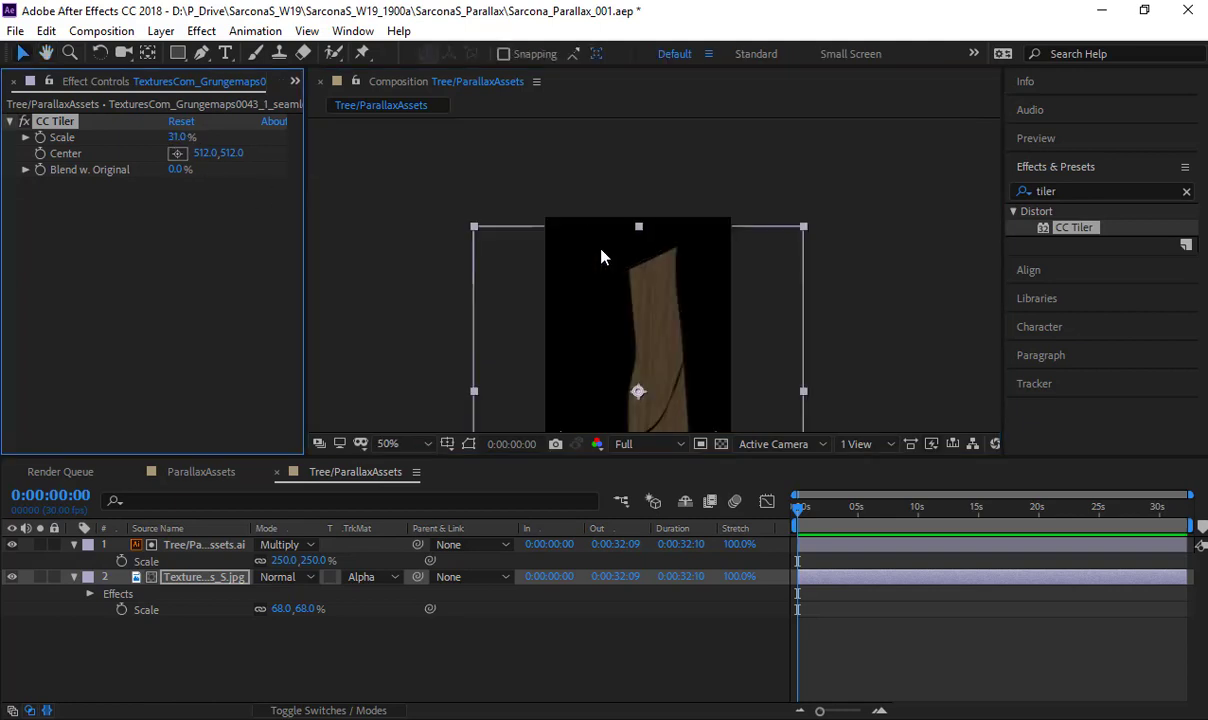
pyautogui.moveTo(600, 249)
pyautogui.mouseDown()
pyautogui.moveTo(577, 210)
pyautogui.moveTo(576, 122)
pyautogui.moveTo(595, 252)
pyautogui.mouseUp()
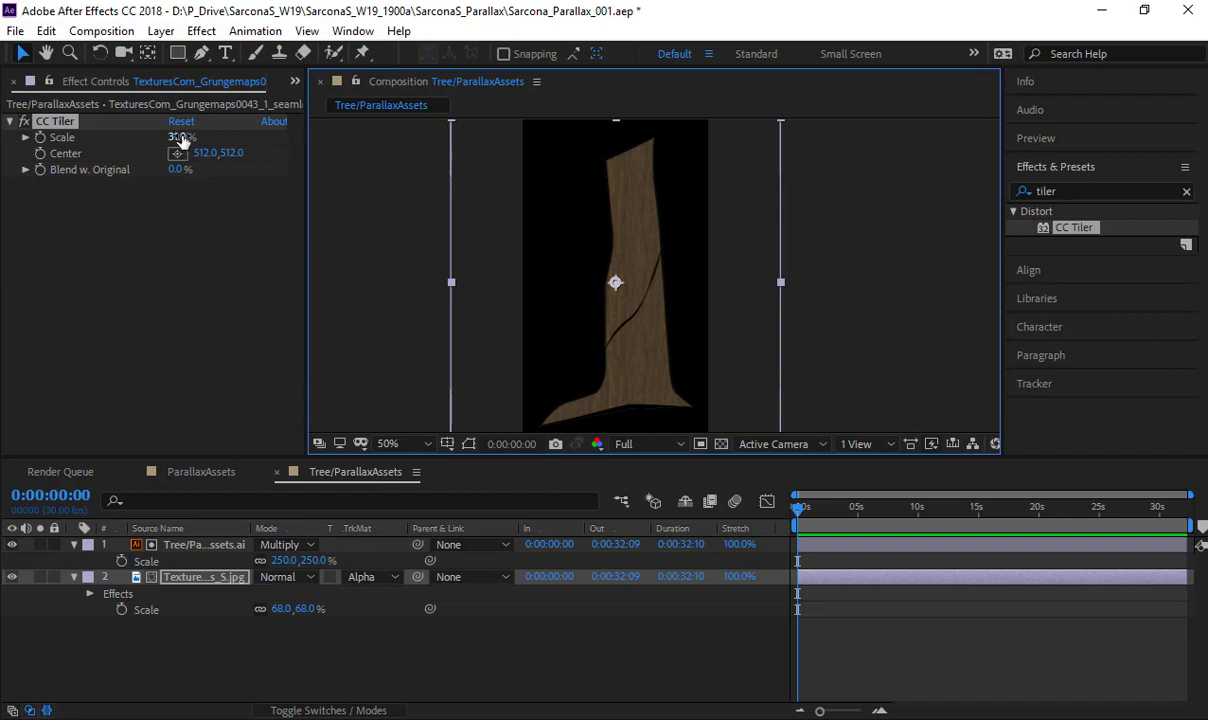
pyautogui.moveTo(181, 138); pyautogui.dragTo(204, 140)
pyautogui.click(367, 297)
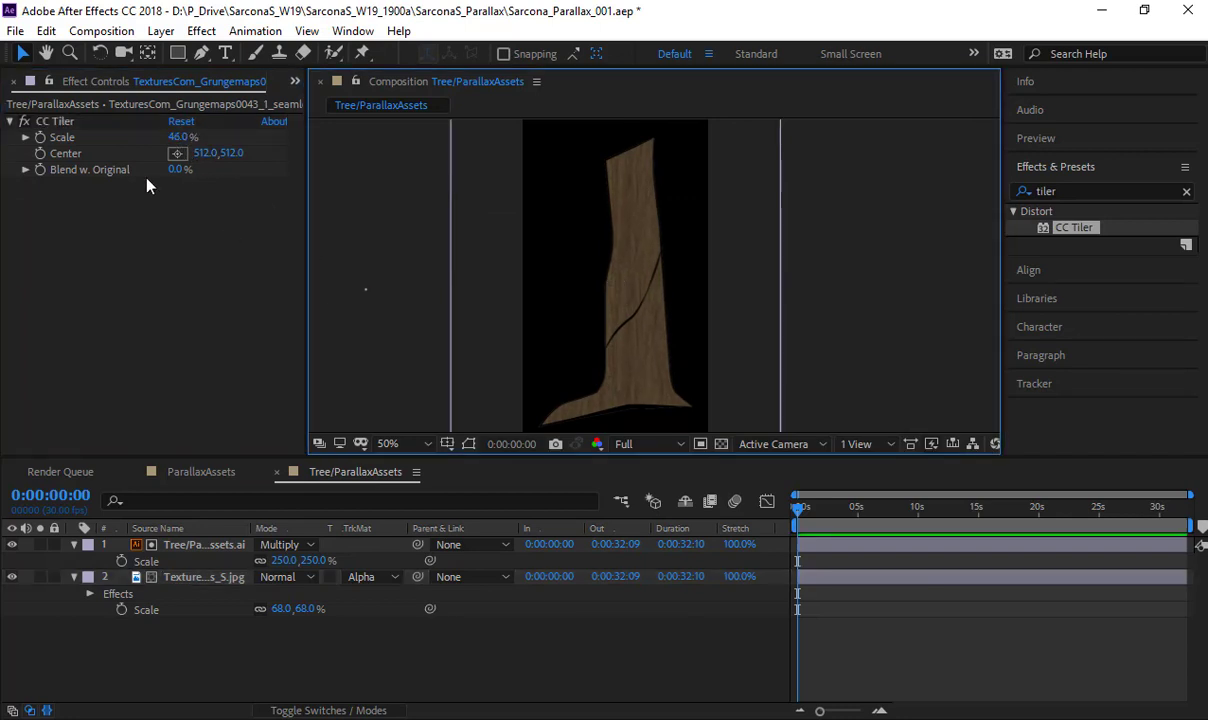
# - Collapse the CC Tiler settings and the expanded properties of both timeline layers
pyautogui.click(10, 121)
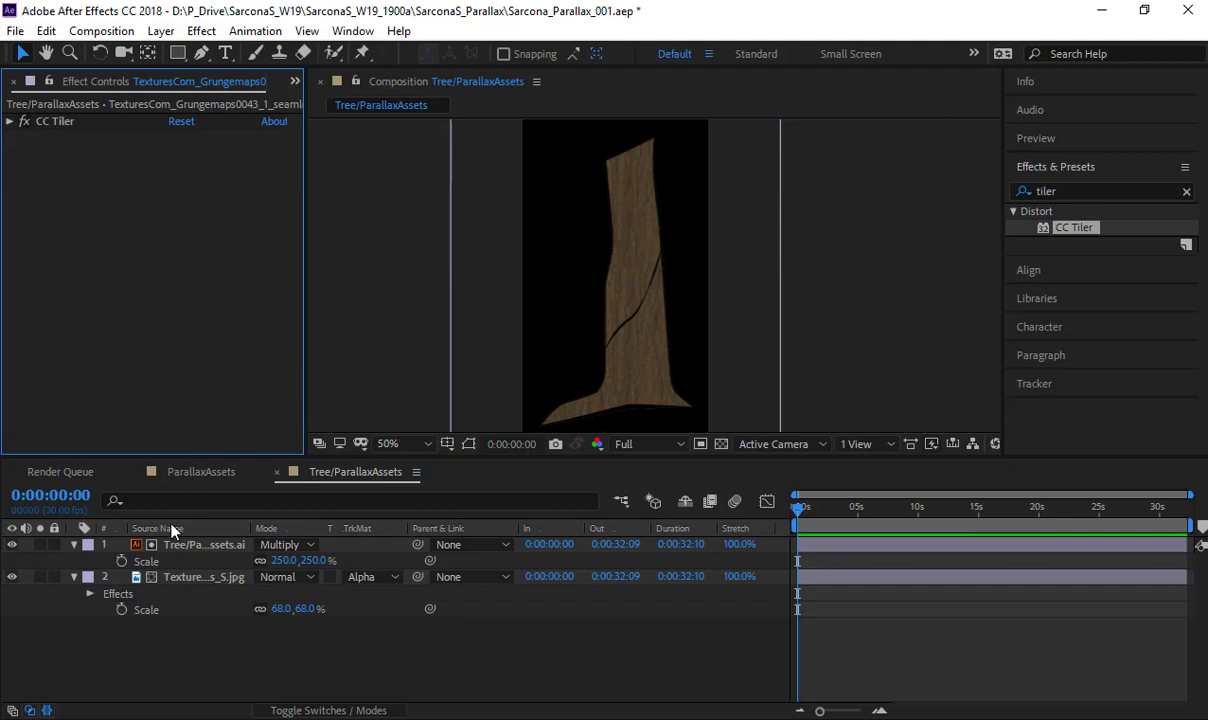
pyautogui.click(73, 577)
pyautogui.click(73, 544)
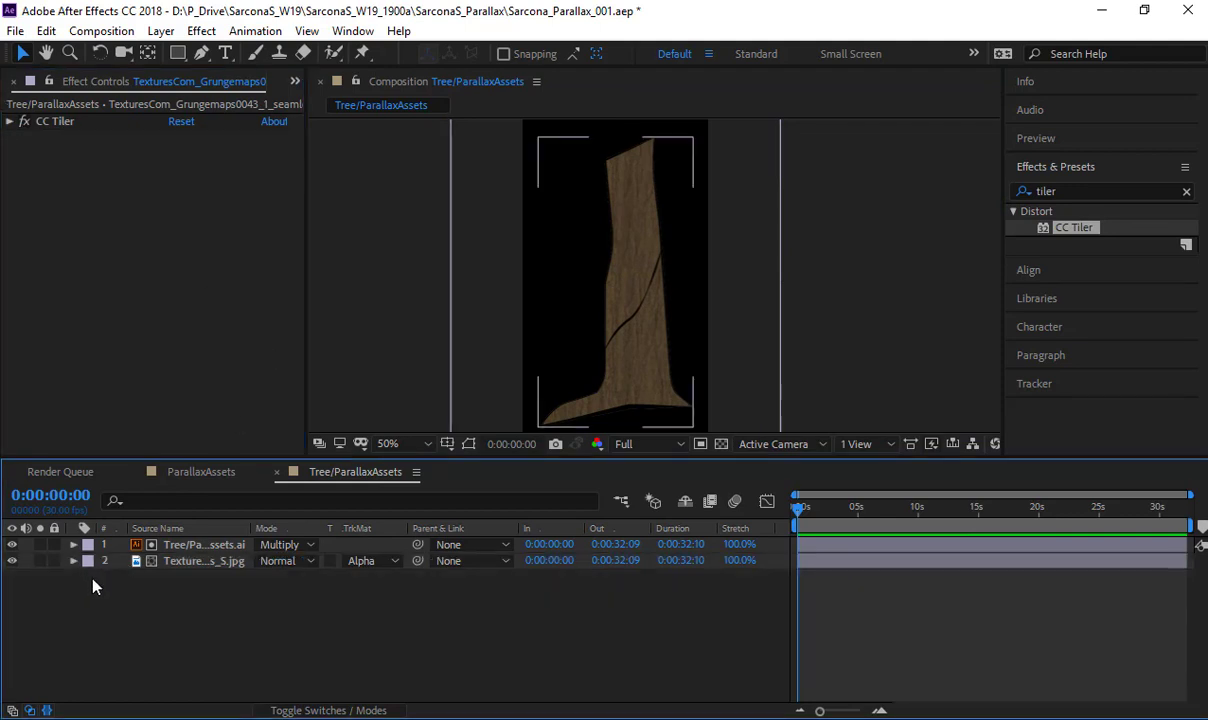
# - Duplicate the tree layer, place the copy below the bark texture layer and set its blending mode to Normal
pyautogui.click(205, 545)
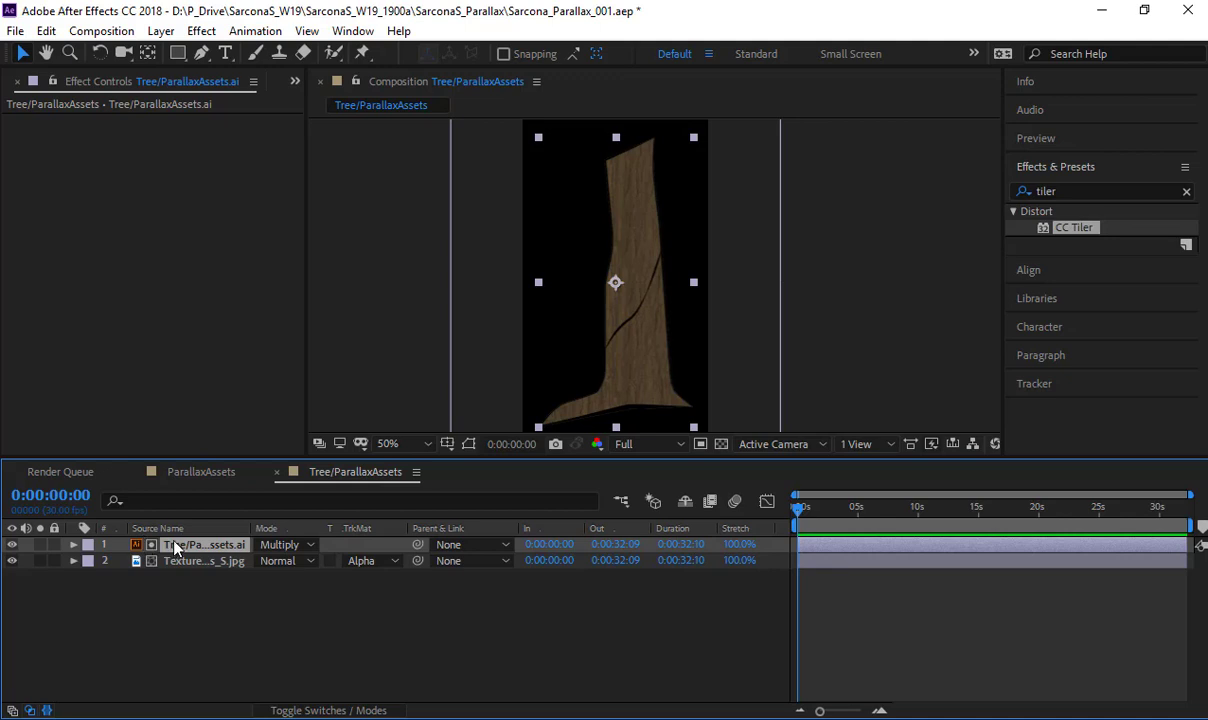
pyautogui.hotkey('ctrl', 'd')
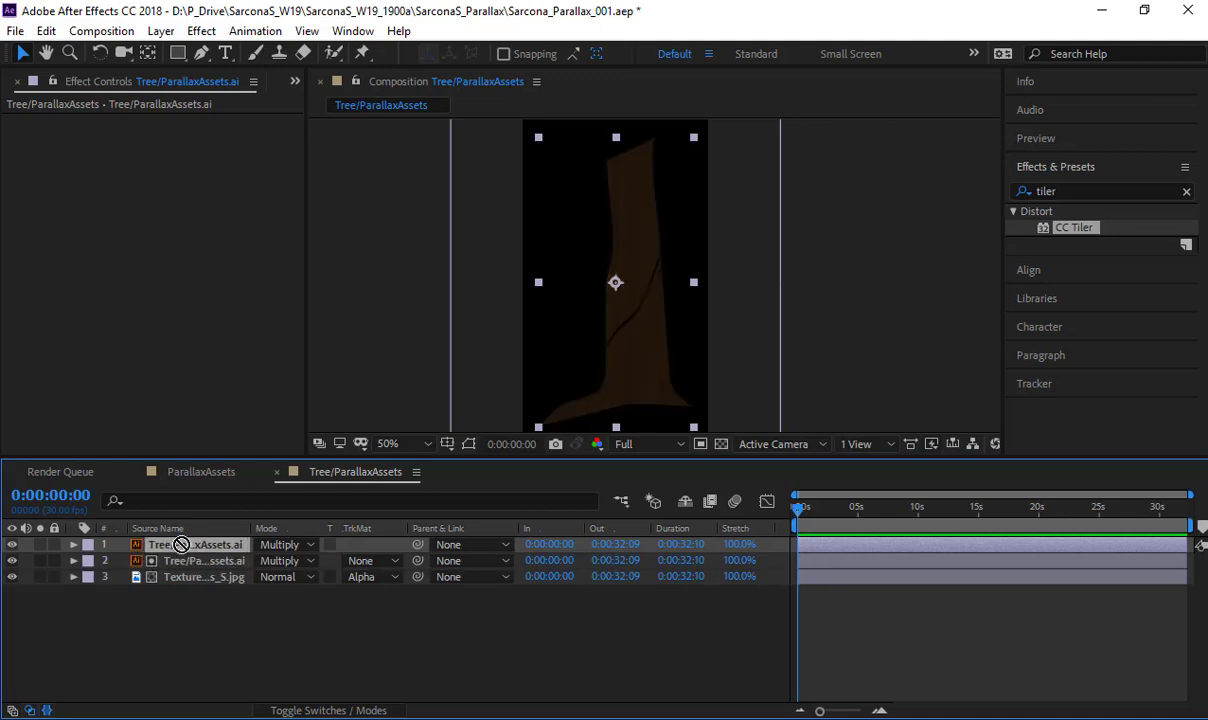
pyautogui.moveTo(175, 546); pyautogui.dragTo(204, 610)
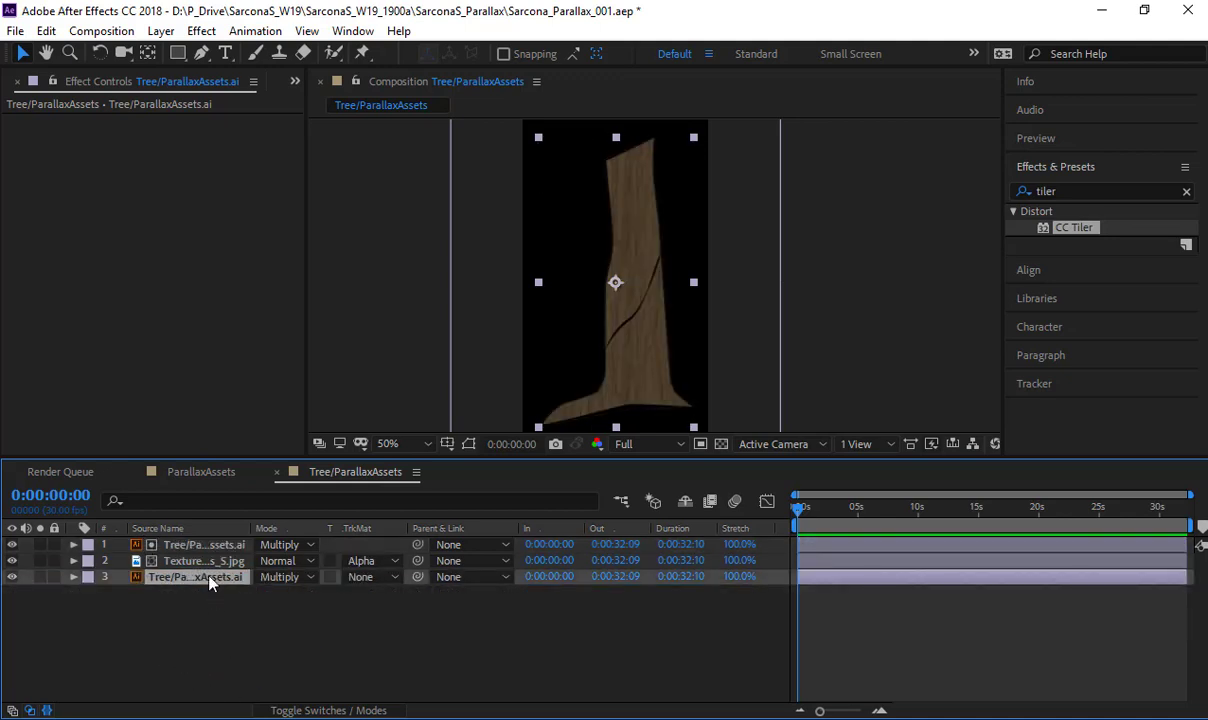
pyautogui.click(282, 577)
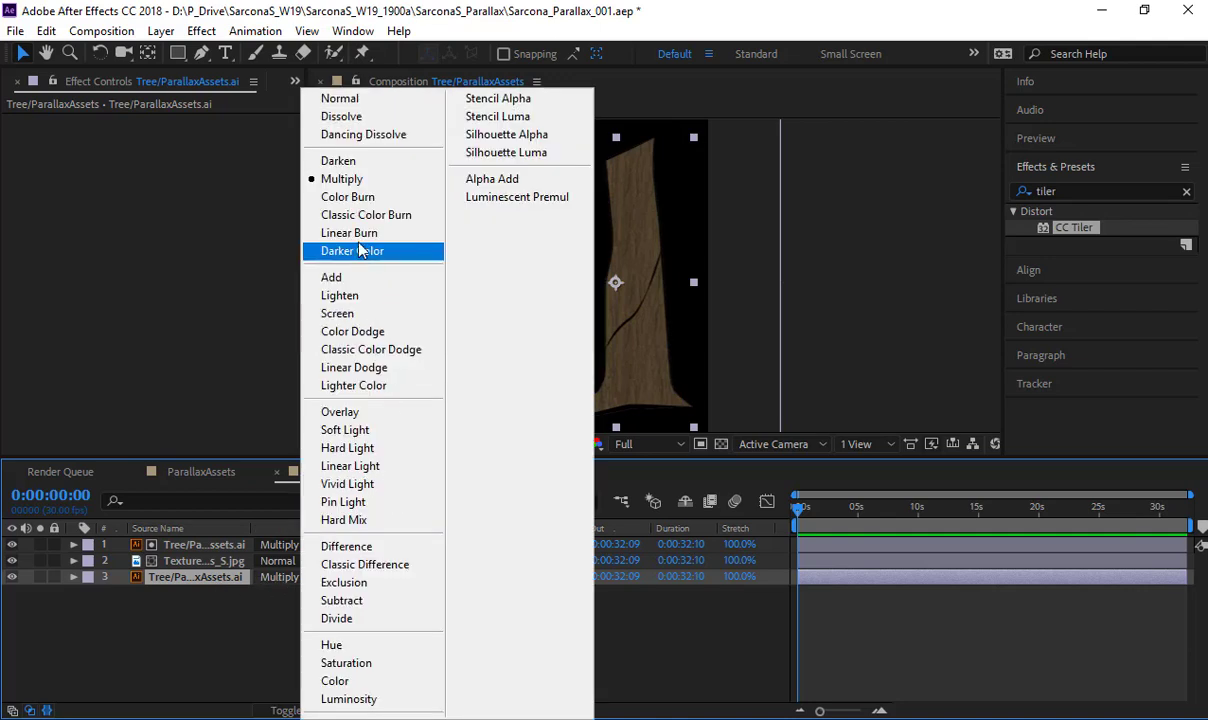
pyautogui.click(360, 101)
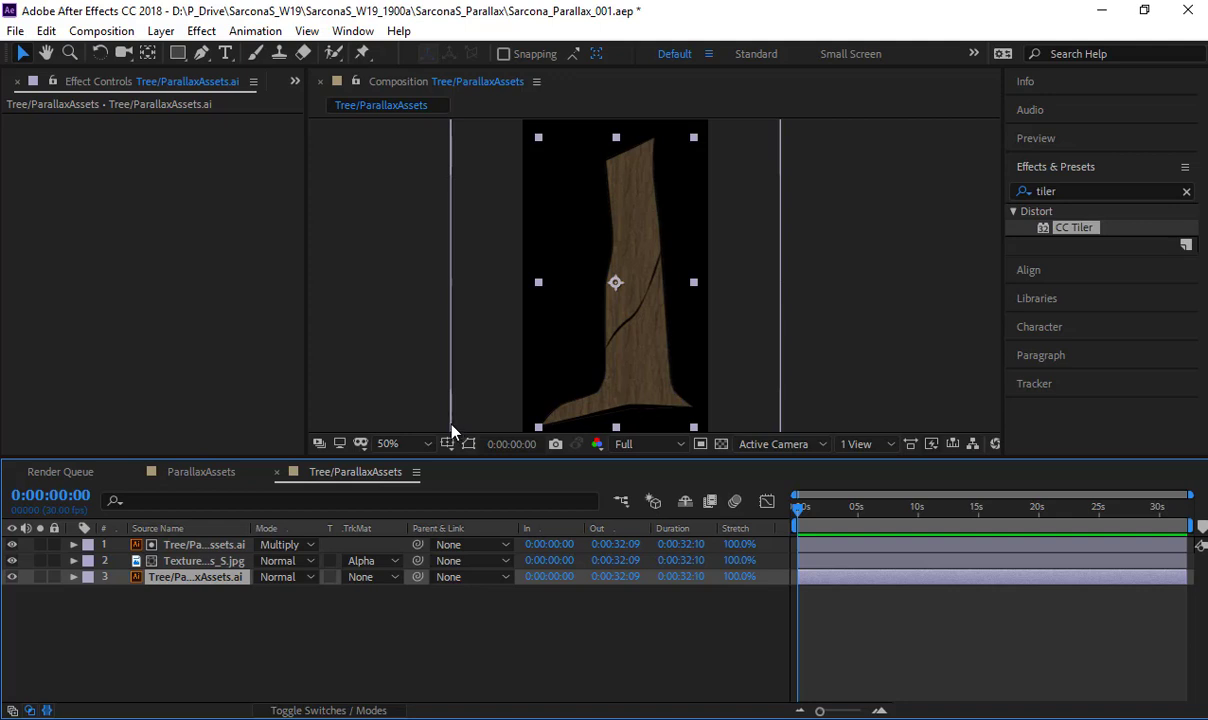
# - Try enlarging the bottom tree copy's Scale to 264%, then undo the enlargement
pyautogui.press('s')
pyautogui.moveTo(311, 593); pyautogui.dragTo(324, 593)
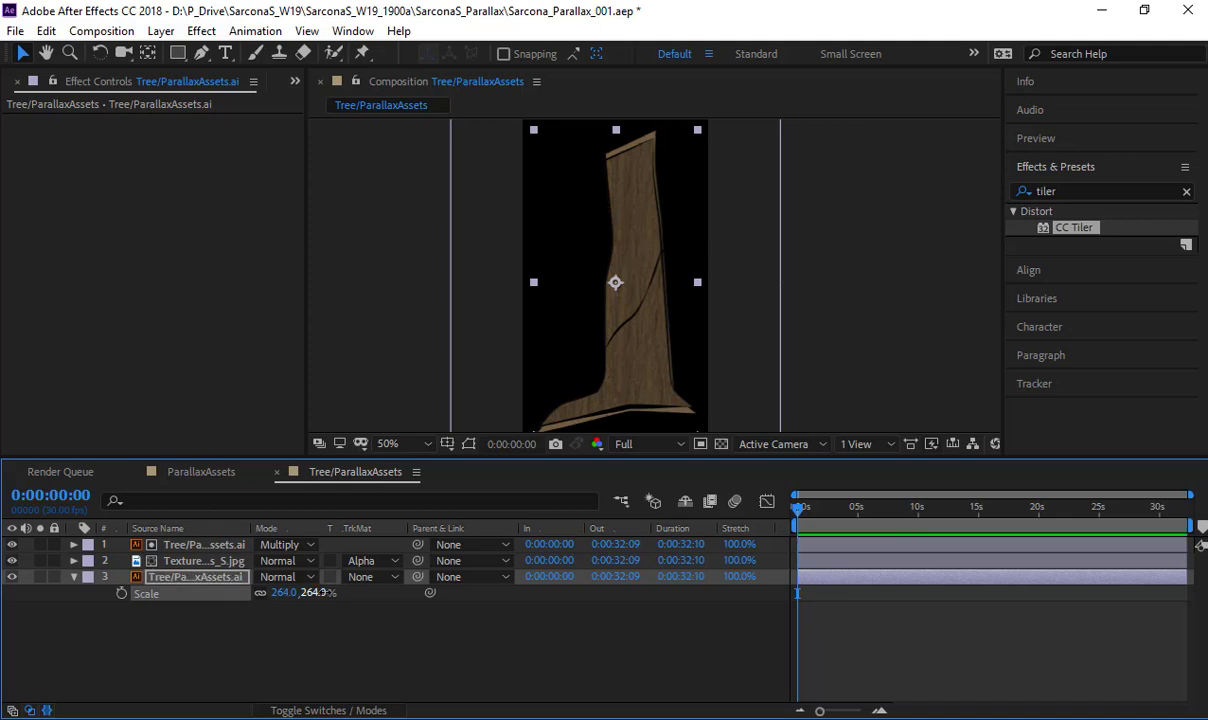
pyautogui.hotkey('ctrl', 'z')
# - Apply the Simple Choker effect to the bottom tree copy and hide the two layers above it
pyautogui.click(201, 31)
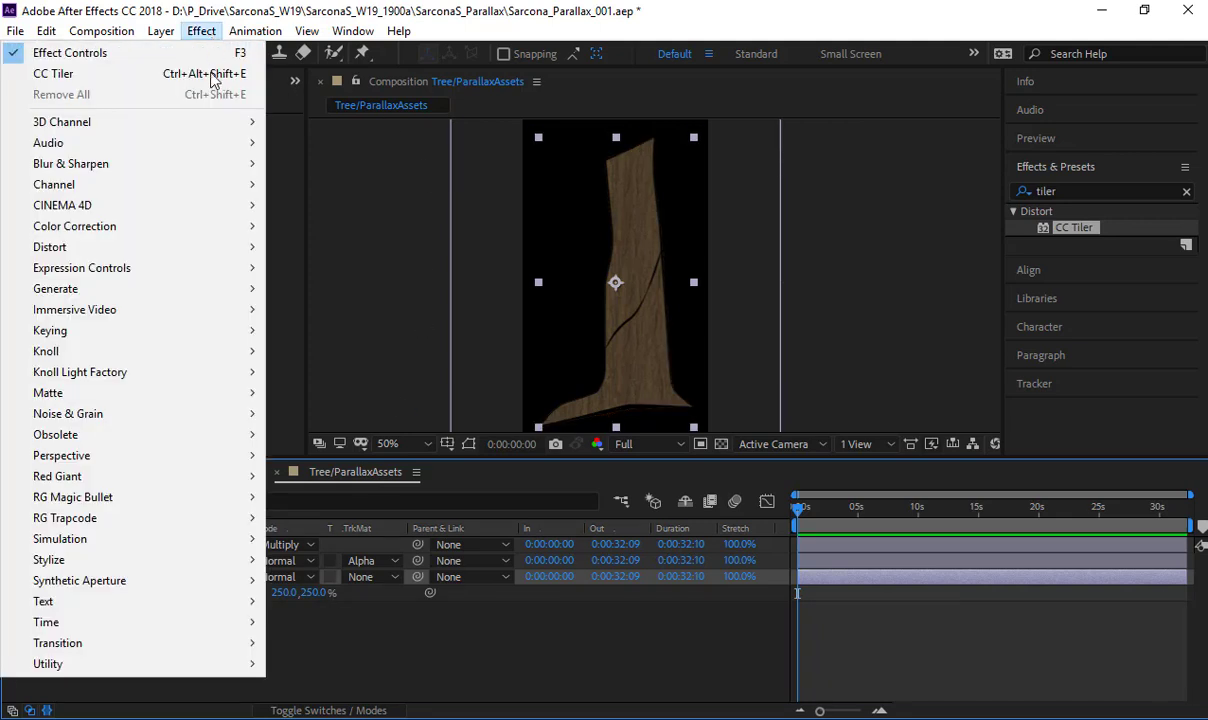
pyautogui.moveTo(215, 392)
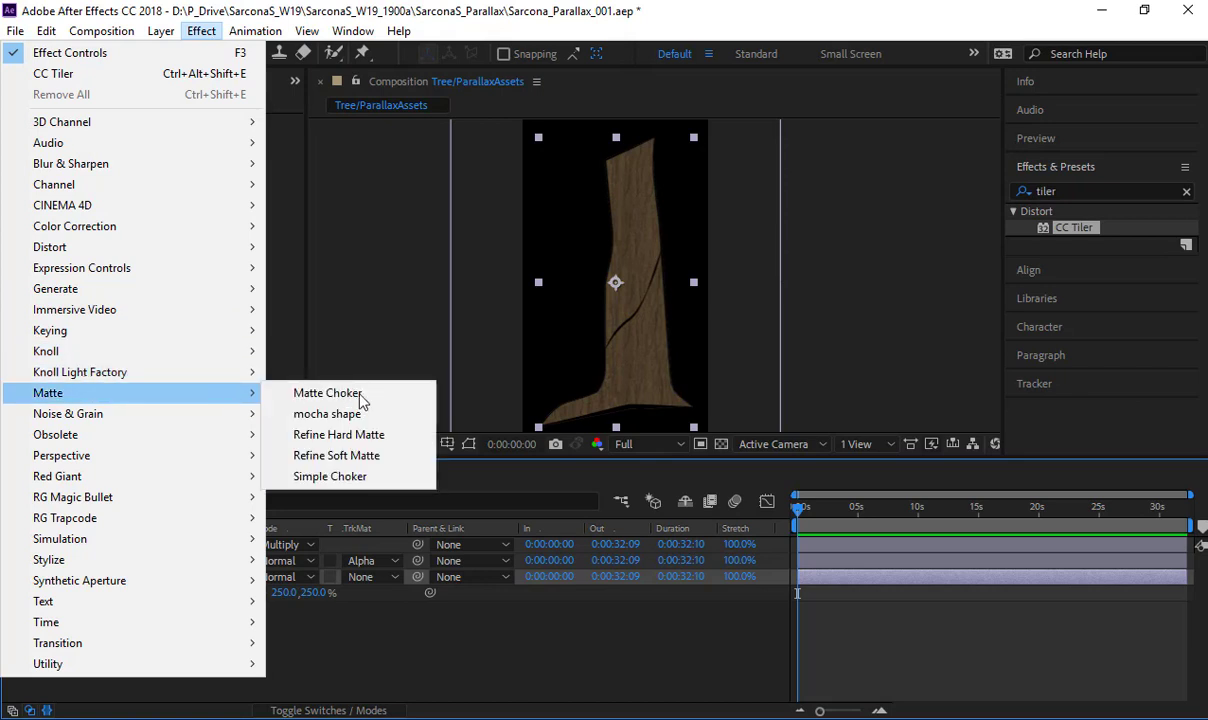
pyautogui.click(345, 480)
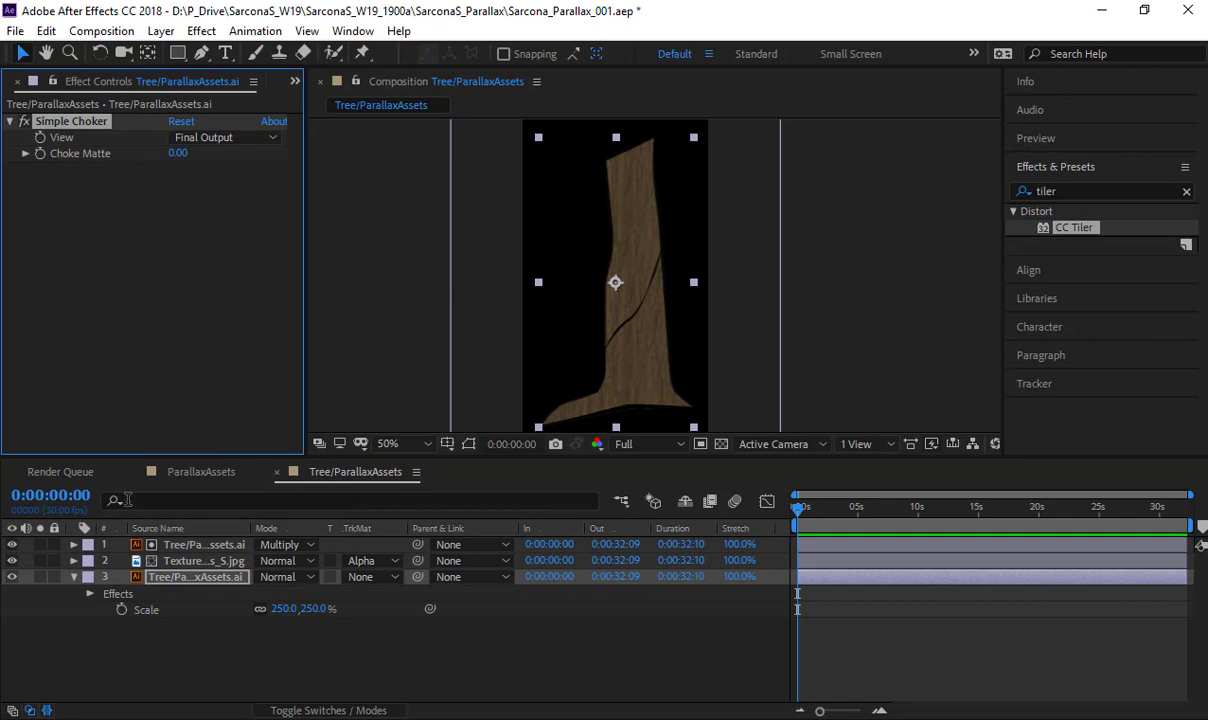
pyautogui.moveTo(13, 546); pyautogui.dragTo(14, 562)
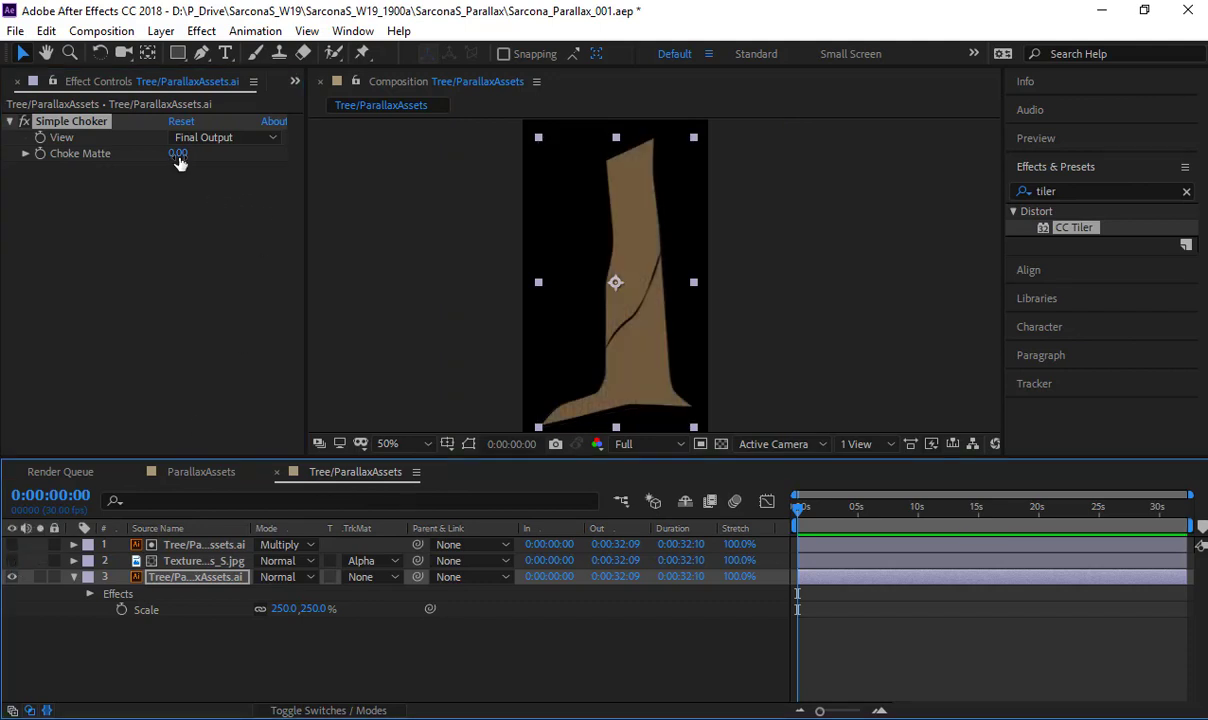
# - Turn on the transparency grid and set Choke Matte to -16.30, trying 11.20 and 54.60 on the way
pyautogui.moveTo(178, 163); pyautogui.dragTo(230, 165)
pyautogui.click(718, 446)
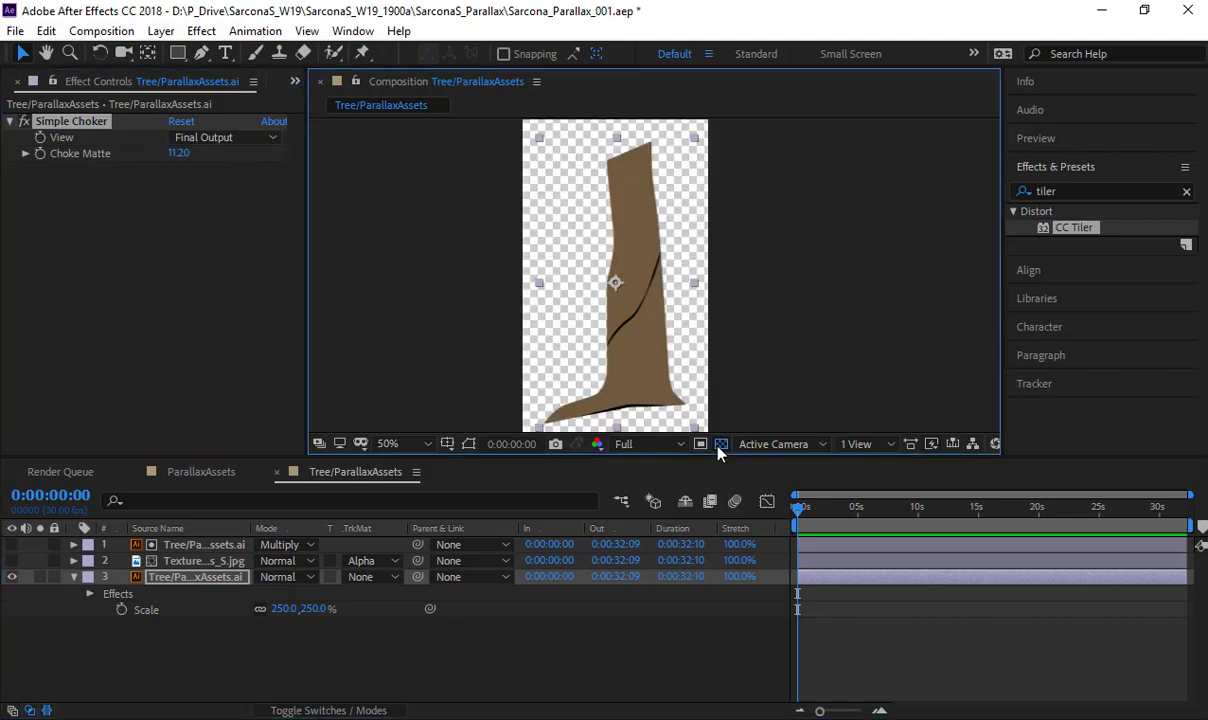
pyautogui.scroll(2, 550, 256)
pyautogui.moveTo(182, 154); pyautogui.dragTo(588, 192)
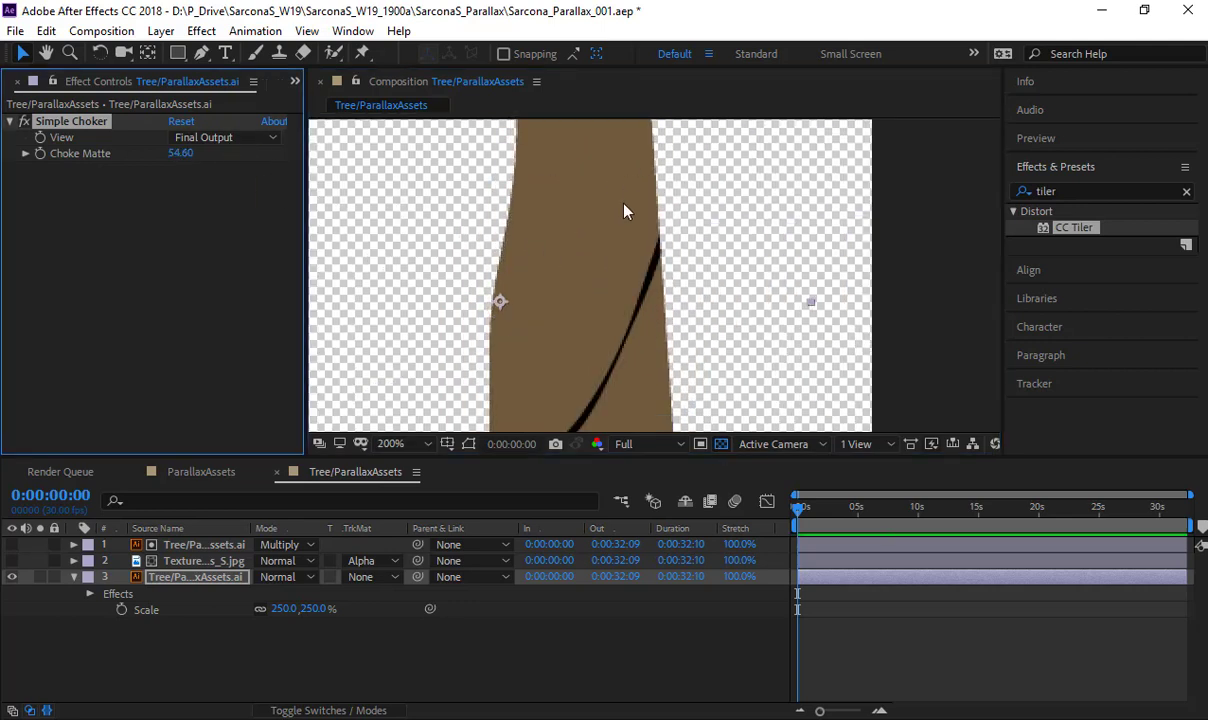
pyautogui.moveTo(180, 154); pyautogui.dragTo(100, 195)
pyautogui.scroll(-4, 588, 198)
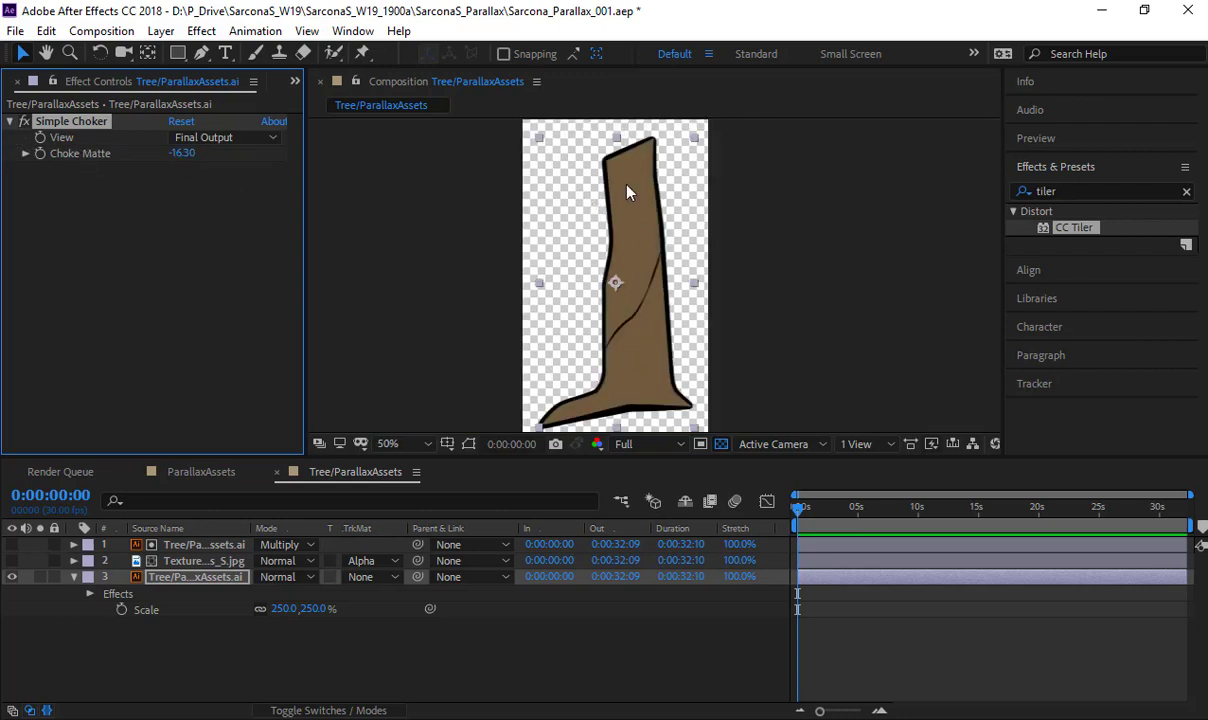
# - Turn off the transparency grid and make the upper tree and bark texture layers visible again
pyautogui.click(721, 446)
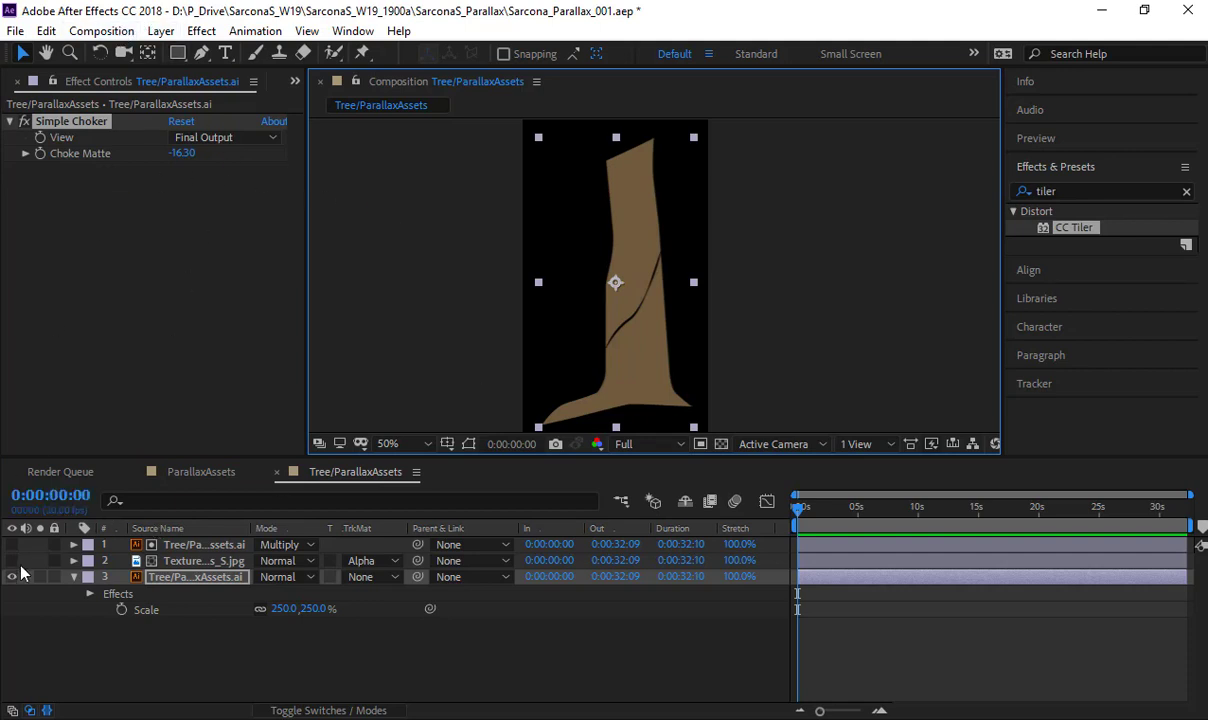
pyautogui.moveTo(11, 560); pyautogui.dragTo(11, 544)
# - Change the composition's background color to light gray D9D9D9
pyautogui.click(101, 31)
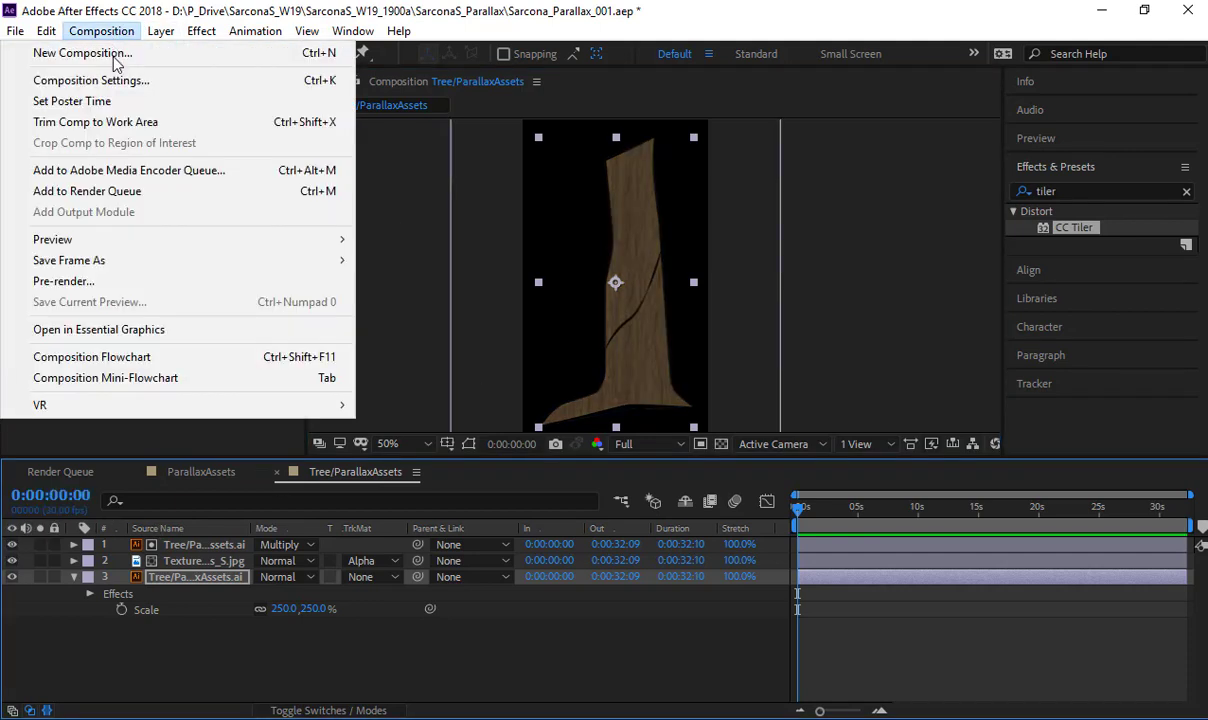
pyautogui.click(90, 80)
pyautogui.click(310, 468)
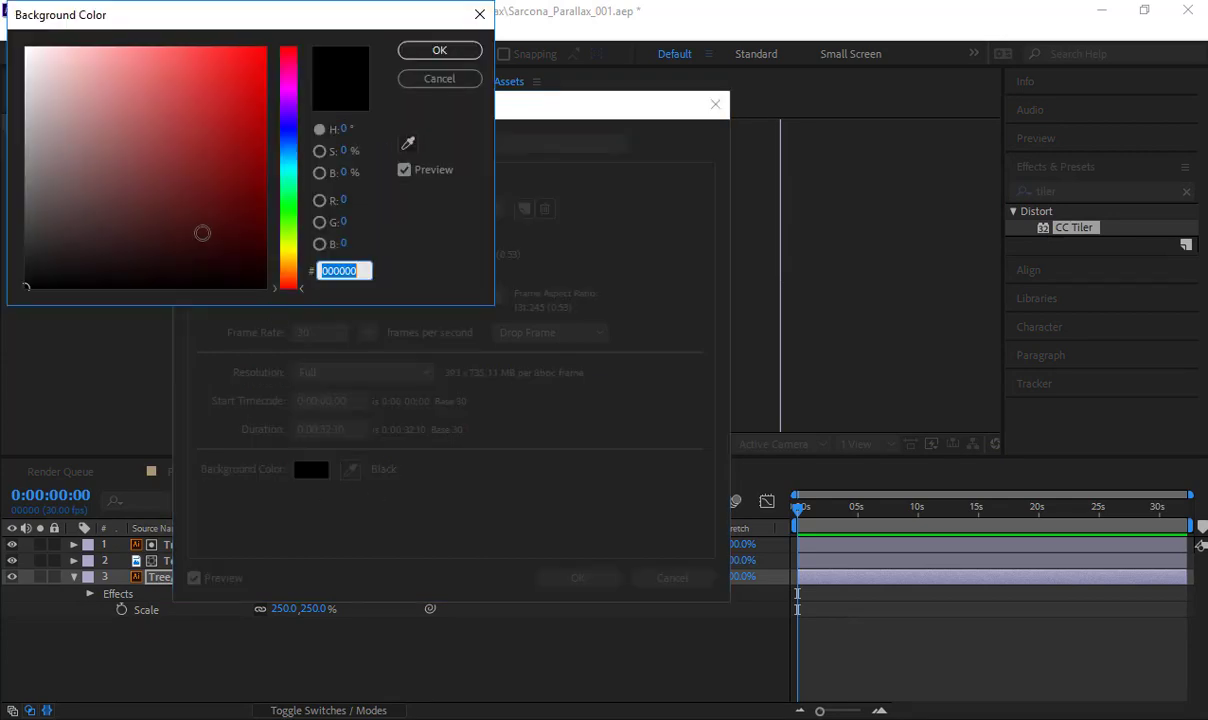
pyautogui.moveTo(70, 113)
pyautogui.mouseDown()
pyautogui.moveTo(22, 94)
pyautogui.moveTo(26, 82)
pyautogui.mouseUp()
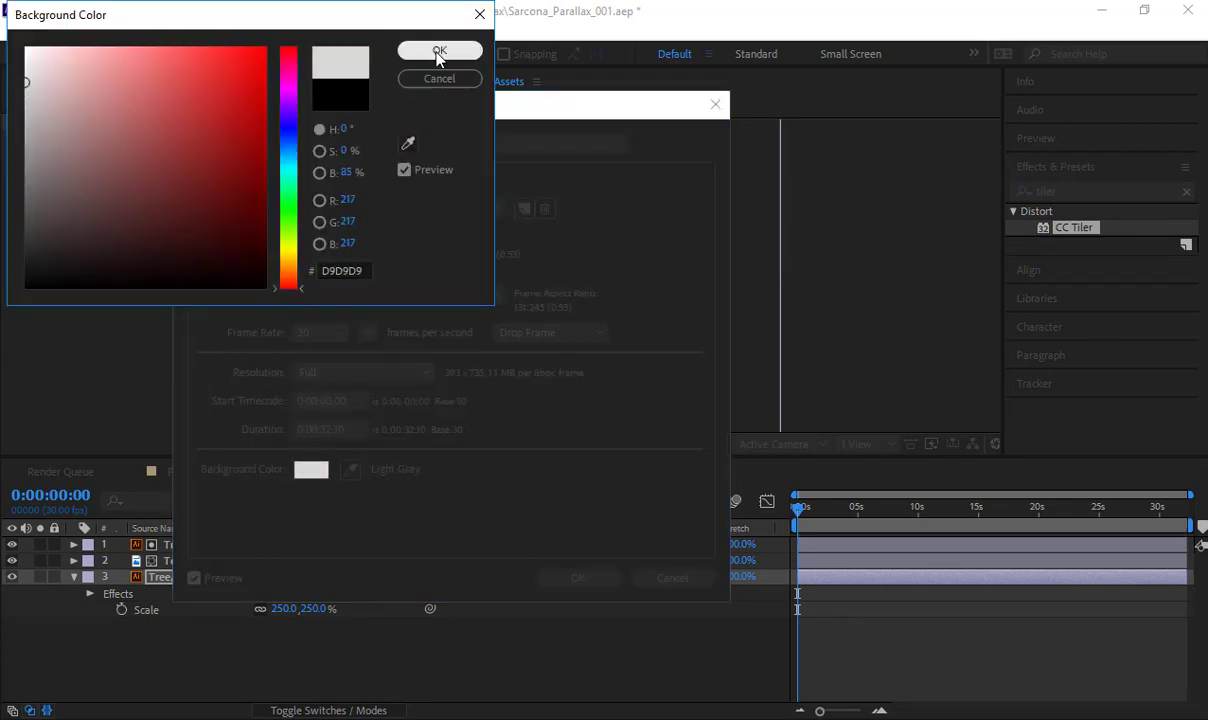
pyautogui.click(440, 52)
pyautogui.click(572, 579)
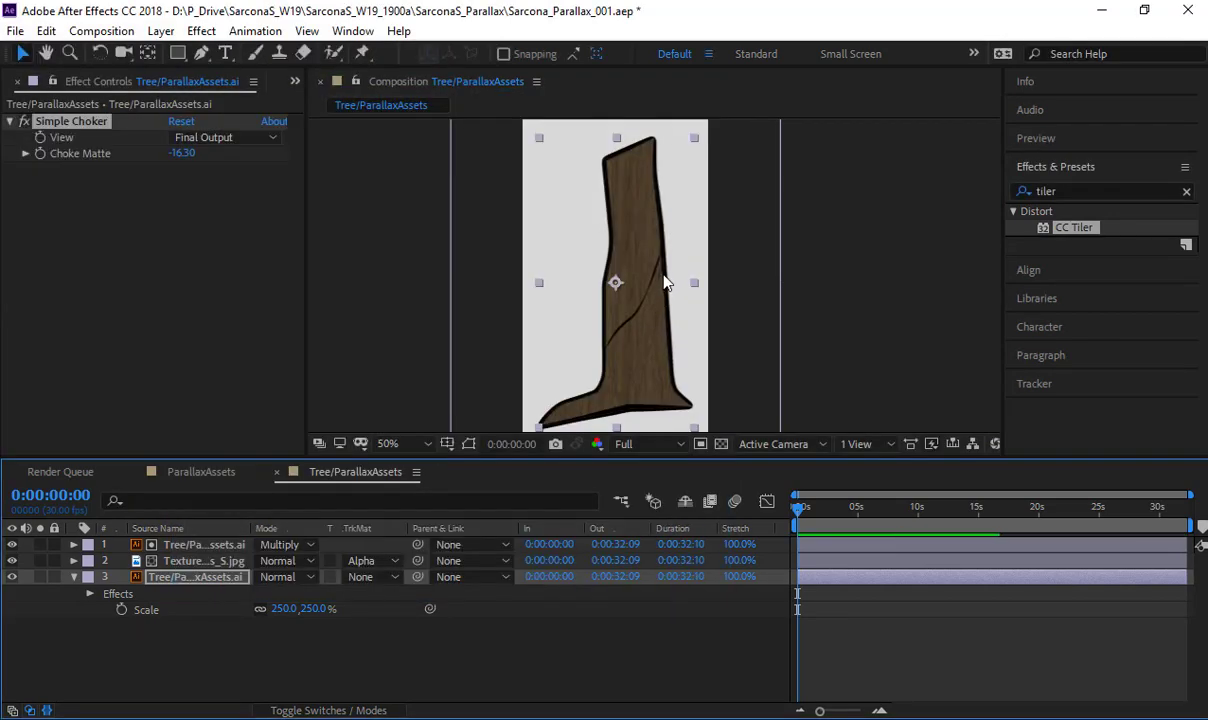
# - Check the tree's outline, apply Hue/Saturation to the bottom tree copy and enable Colorize
pyautogui.scroll(1, 598, 293)
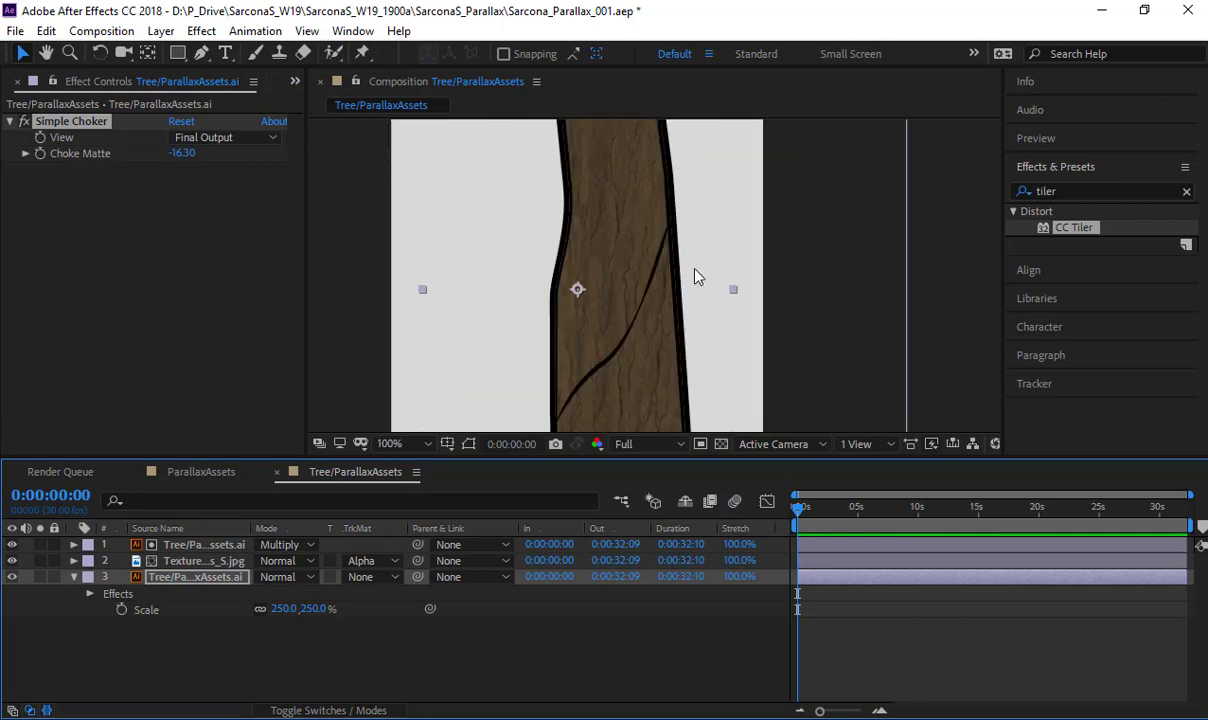
pyautogui.scroll(1, 692, 213)
pyautogui.moveTo(697, 170); pyautogui.dragTo(701, 318)
pyautogui.scroll(-2, 685, 242)
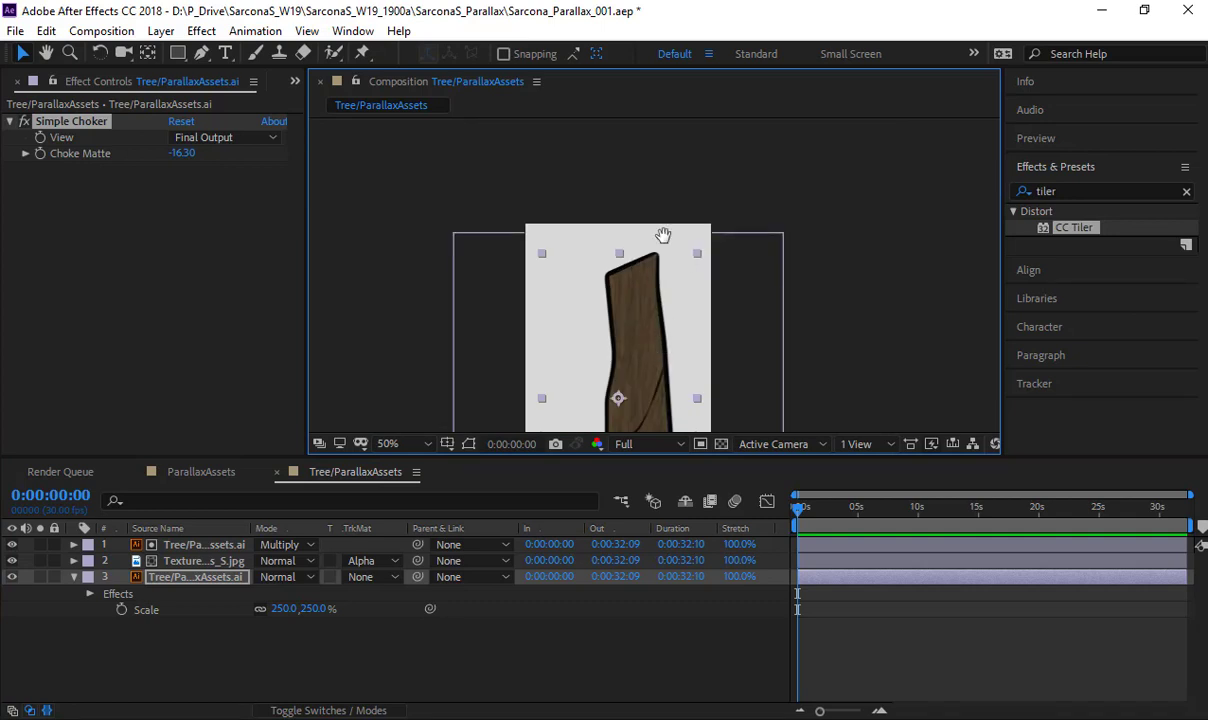
pyautogui.moveTo(663, 239); pyautogui.dragTo(675, 80)
pyautogui.click(195, 577)
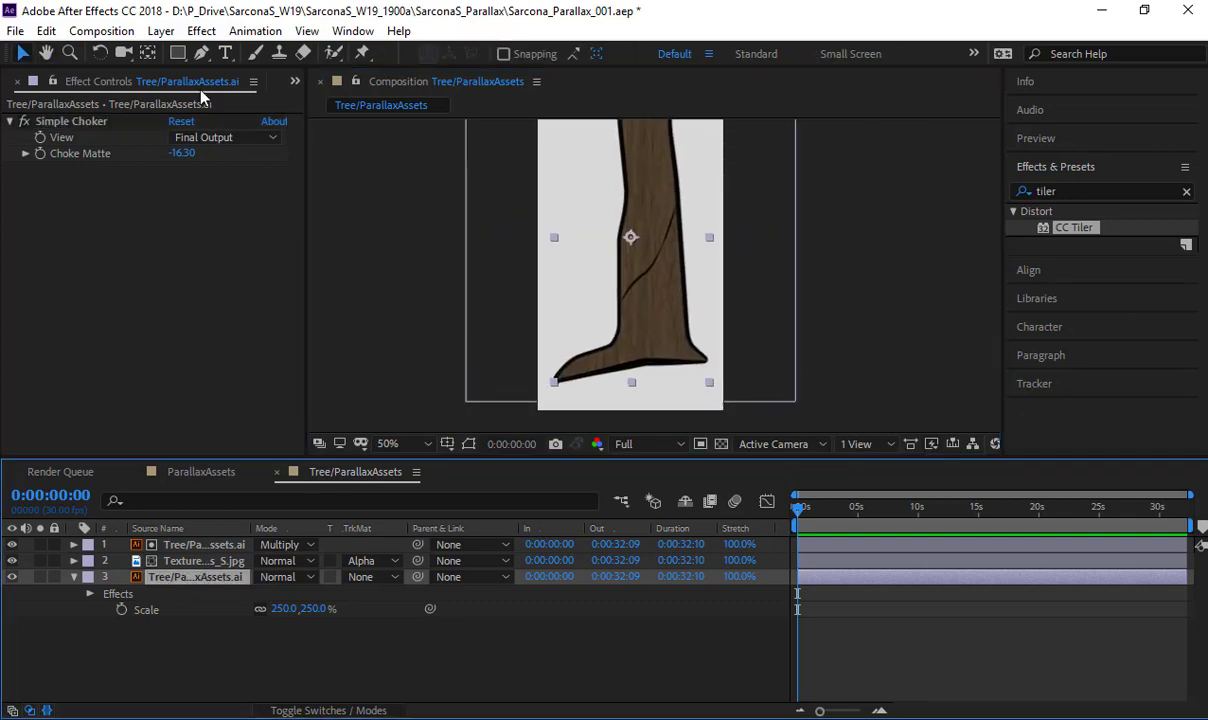
pyautogui.click(201, 31)
pyautogui.moveTo(245, 226)
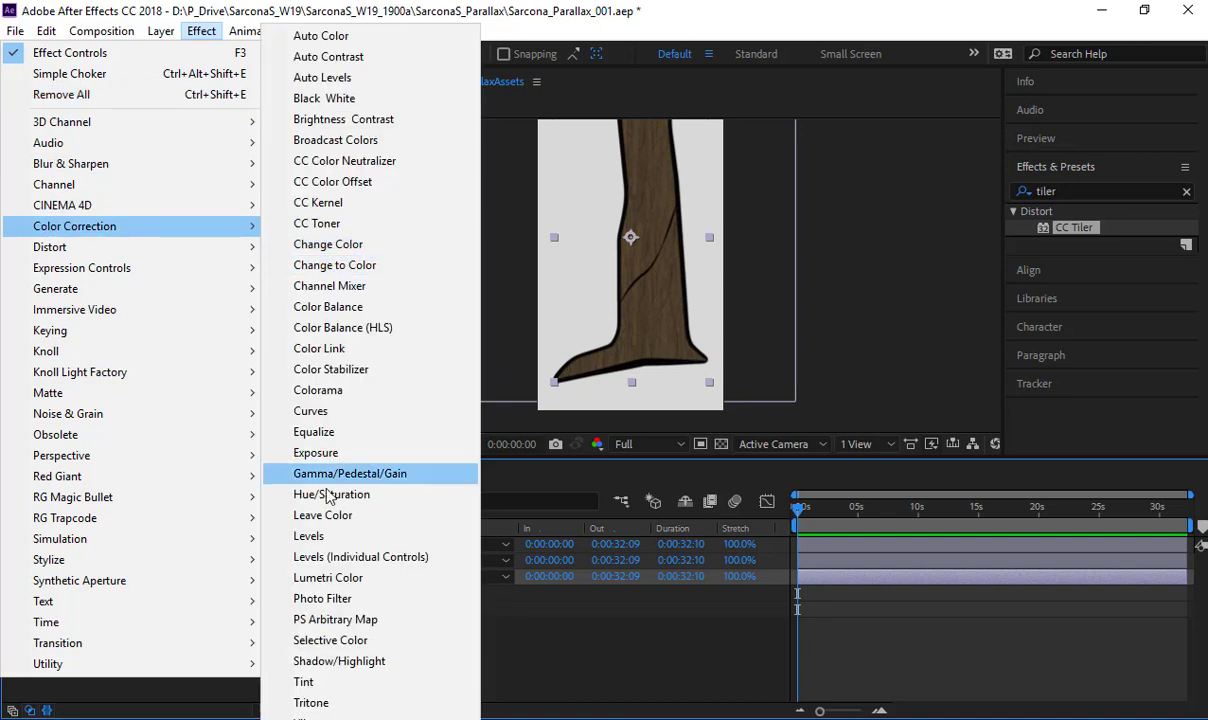
pyautogui.click(329, 496)
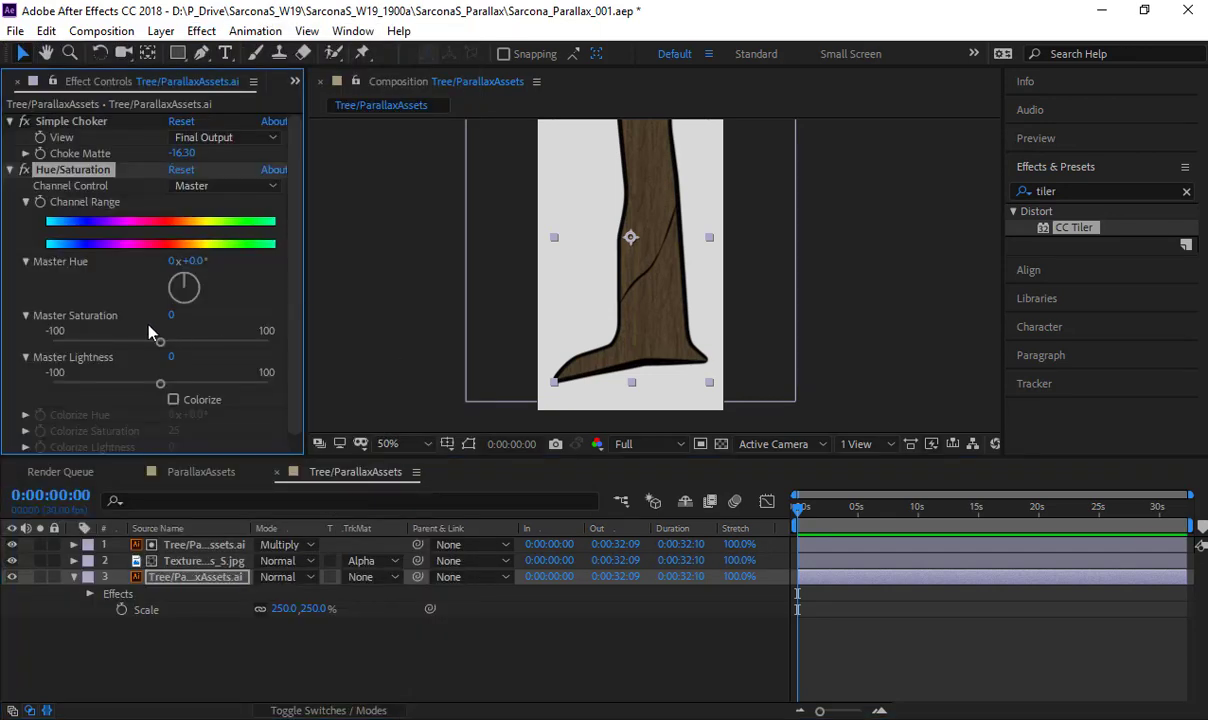
pyautogui.click(173, 399)
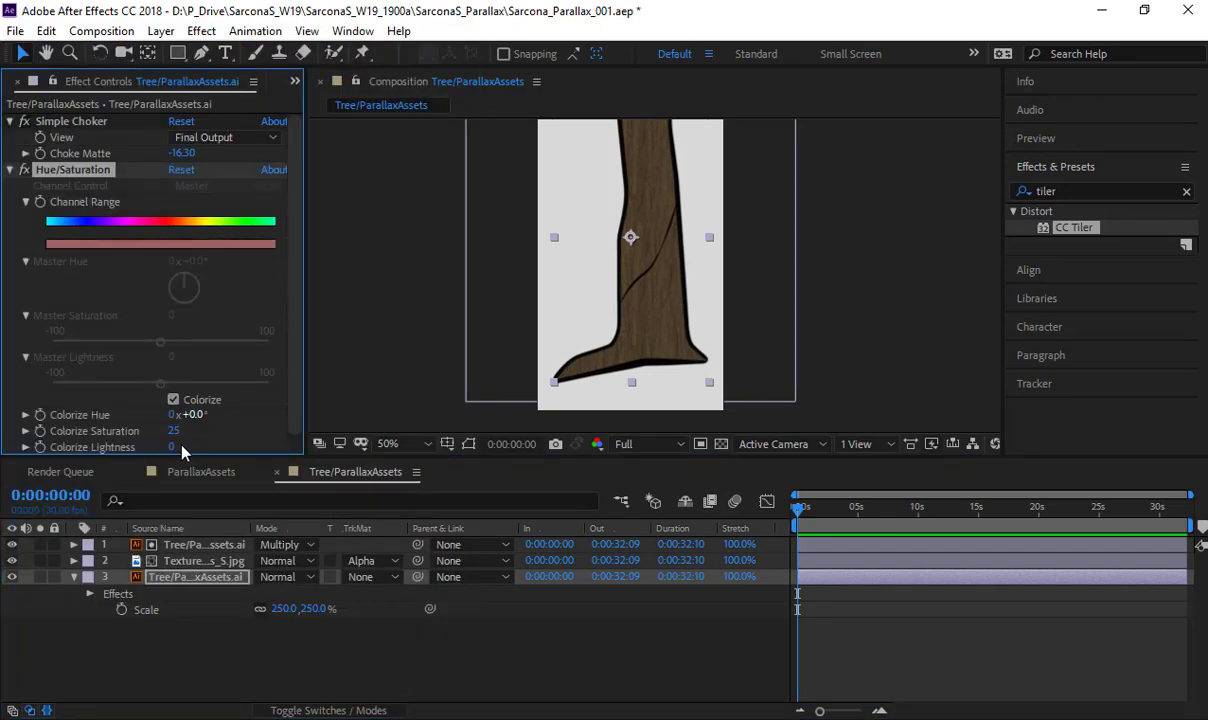
# - Set the bottom tree copy's Colorize Lightness to 27 and Colorize Hue to 10°, and inspect the outline's tint
pyautogui.moveTo(171, 447); pyautogui.dragTo(198, 447)
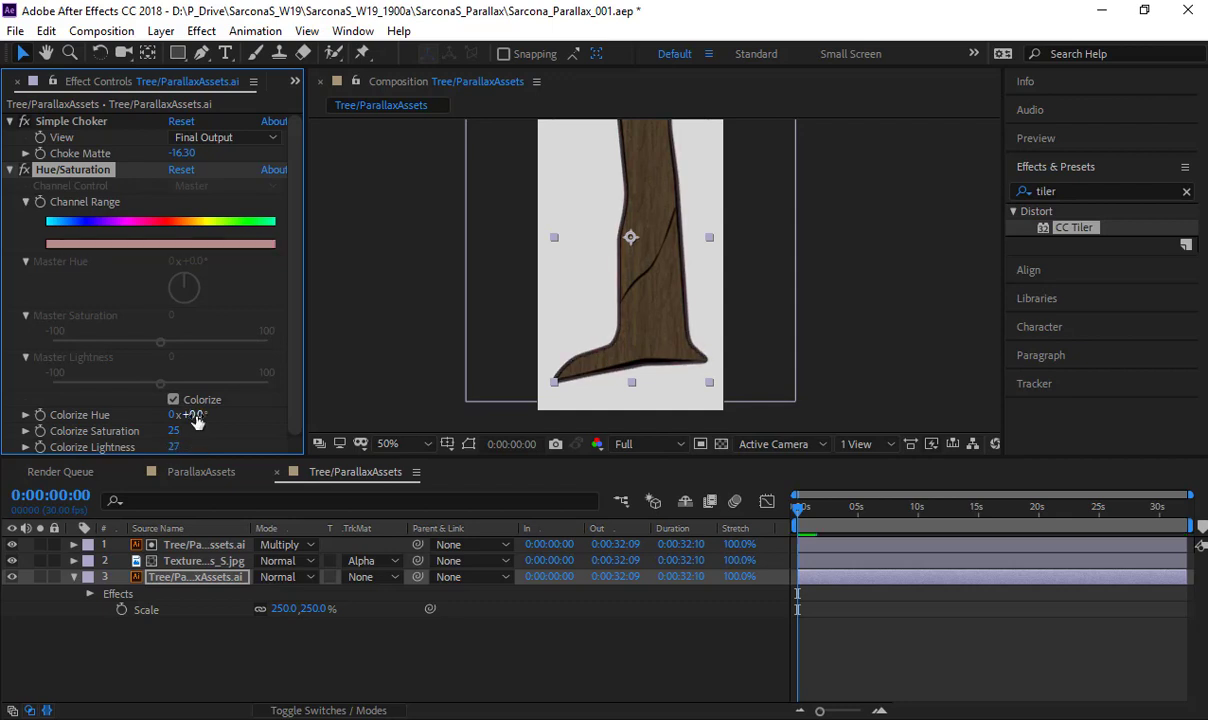
pyautogui.press('.')
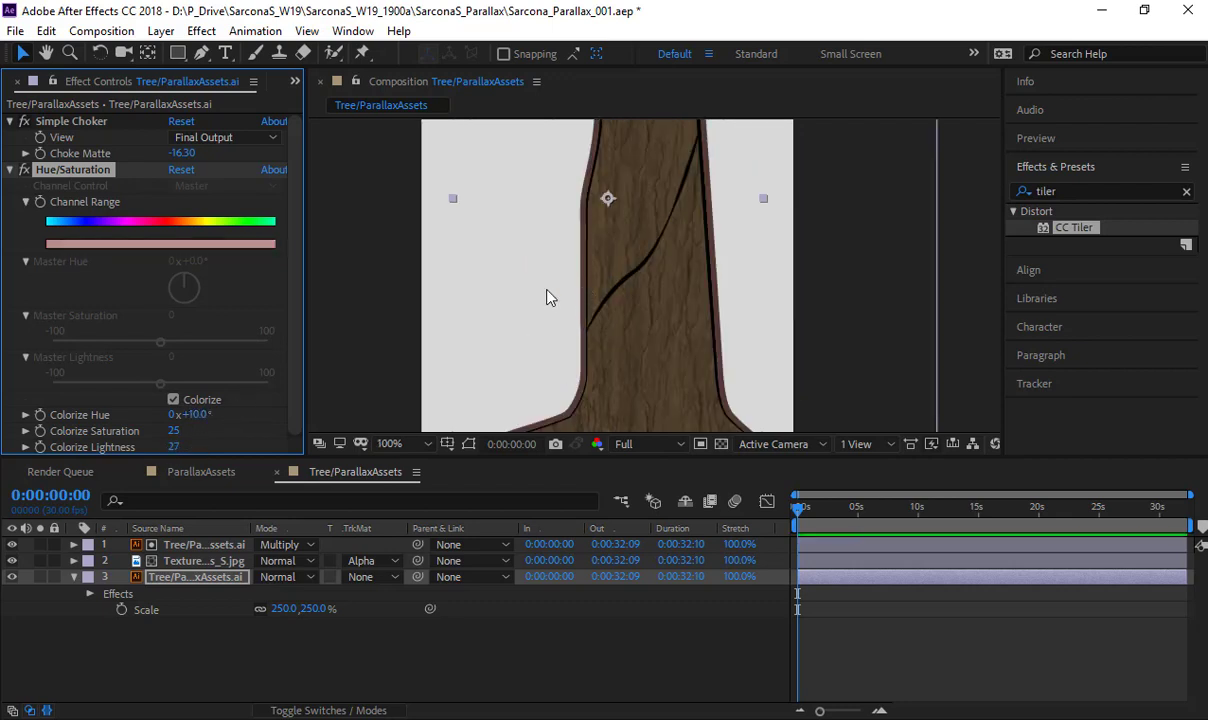
pyautogui.scroll(4, 617, 291)
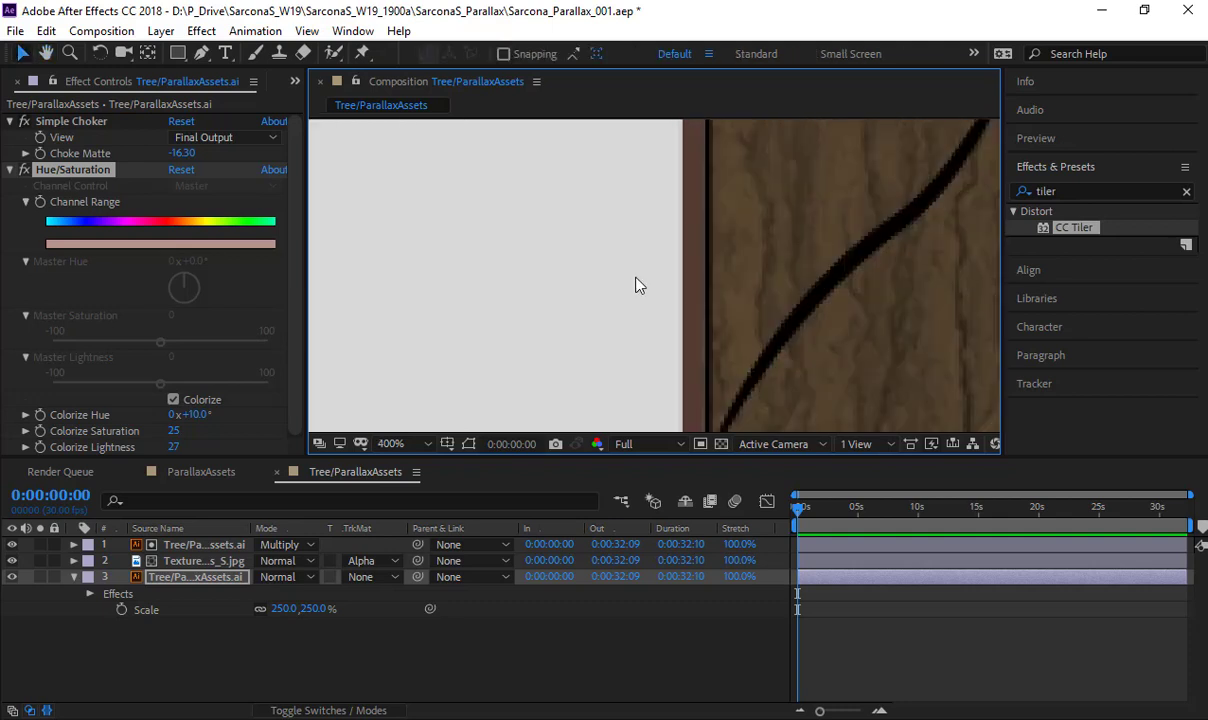
# - Set the bottom tree copy's Colorize Hue to 33° and check the outline at the top of the trunk
pyautogui.moveTo(197, 416)
pyautogui.mouseDown()
pyautogui.moveTo(174, 418)
pyautogui.moveTo(186, 392)
pyautogui.moveTo(212, 414)
pyautogui.mouseUp()
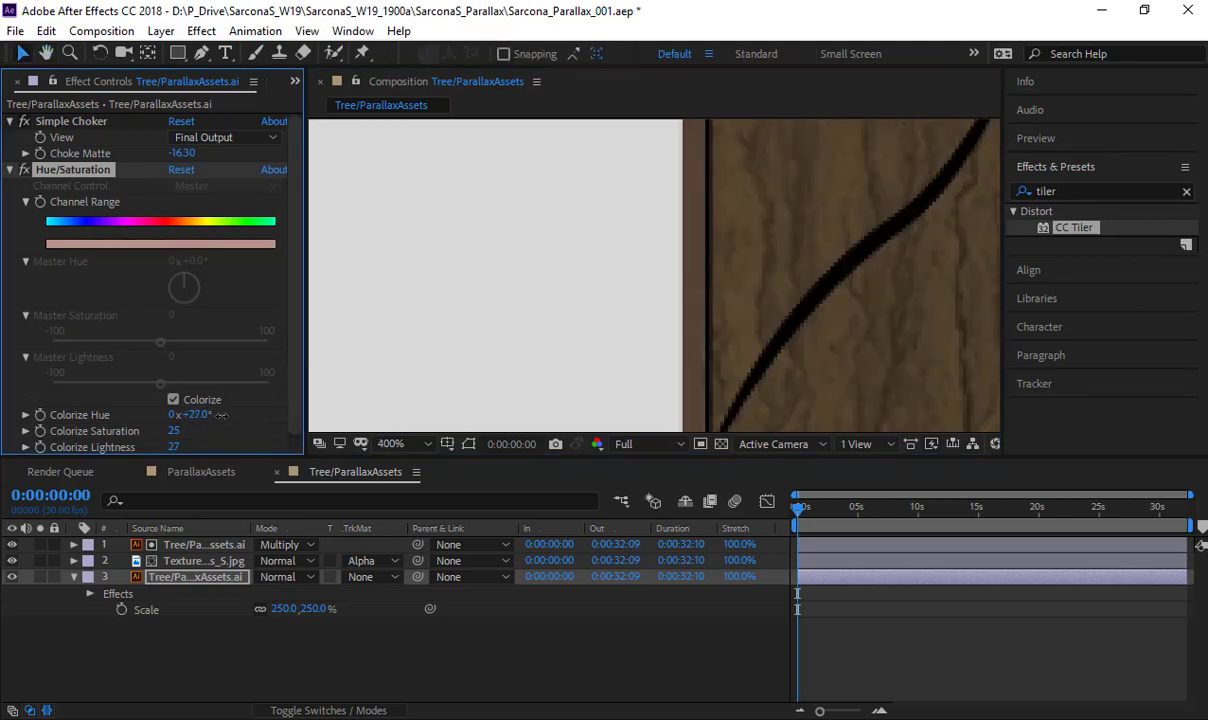
pyautogui.press('space')
pyautogui.moveTo(668, 252); pyautogui.dragTo(503, 355)
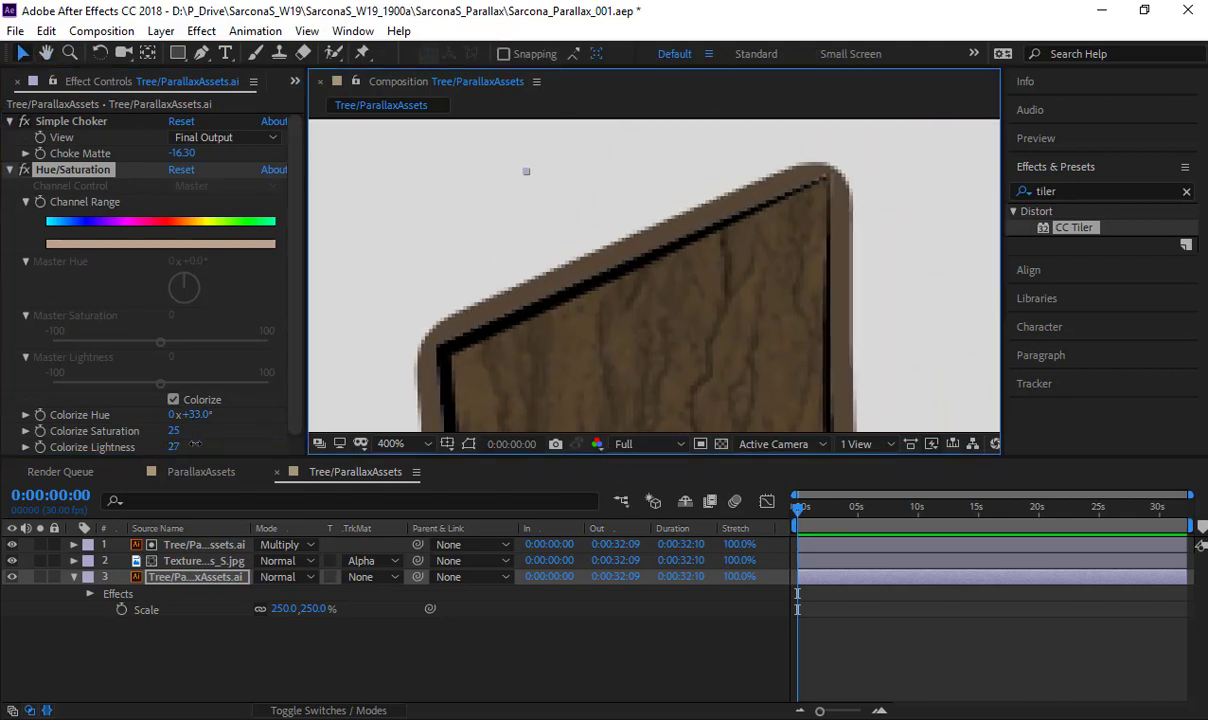
# - Try a Colorize Lightness of 100 on the outline, undo it, and inspect the tree down to its base
pyautogui.moveTo(195, 443); pyautogui.dragTo(534, 411)
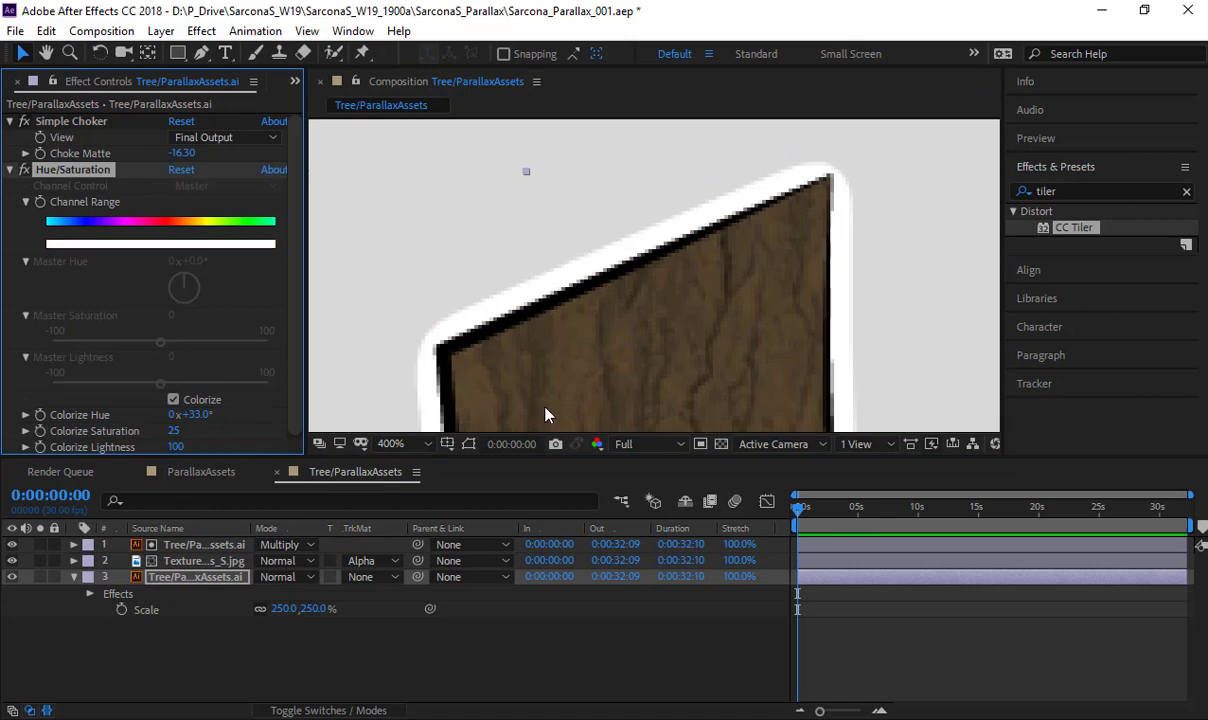
pyautogui.hotkey('ctrl', 'z')
pyautogui.press(',')
pyautogui.scroll(-2, 735, 204)
pyautogui.moveTo(676, 340); pyautogui.dragTo(690, 171)
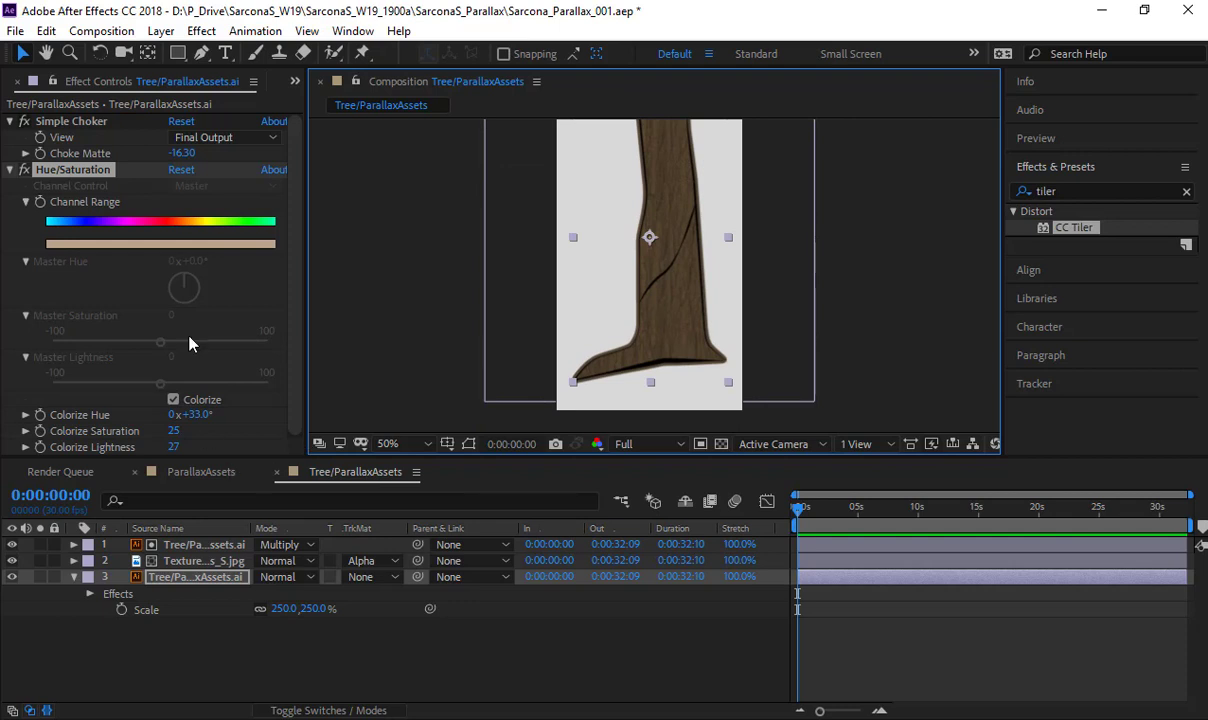
# - Show the project's contents and close the Tree/ParallaxAssets and ParallaxAssets timelines
pyautogui.click(8, 82)
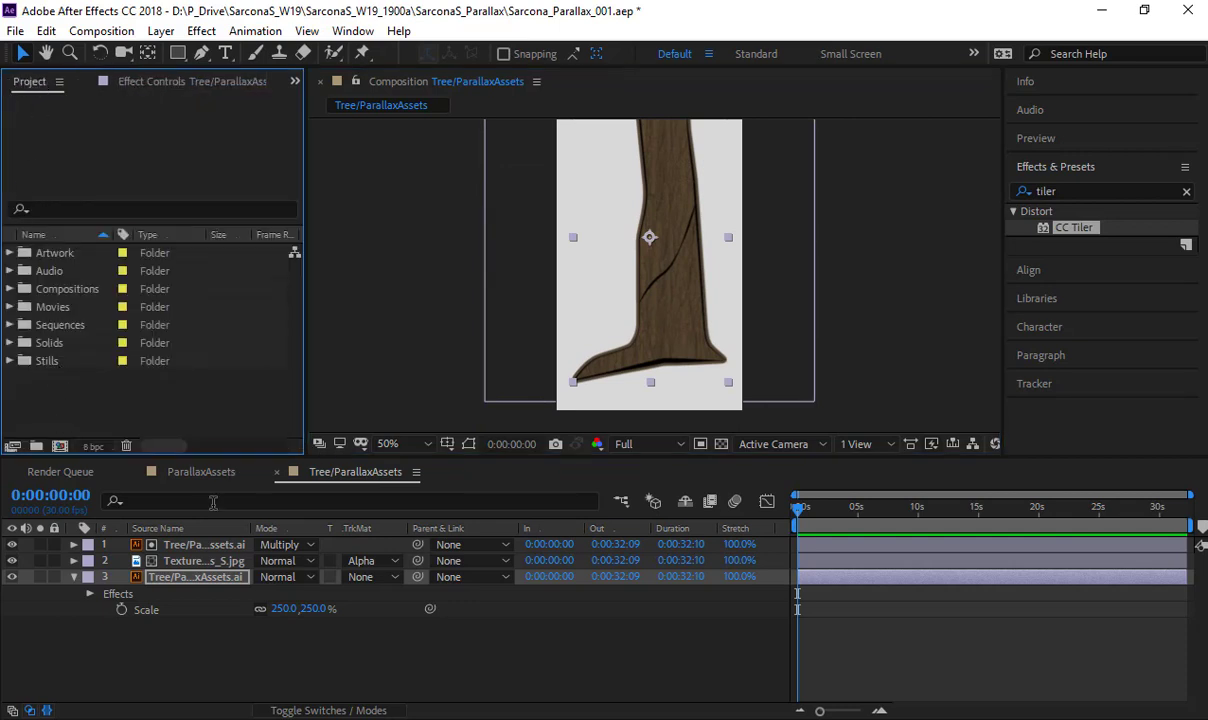
pyautogui.click(277, 473)
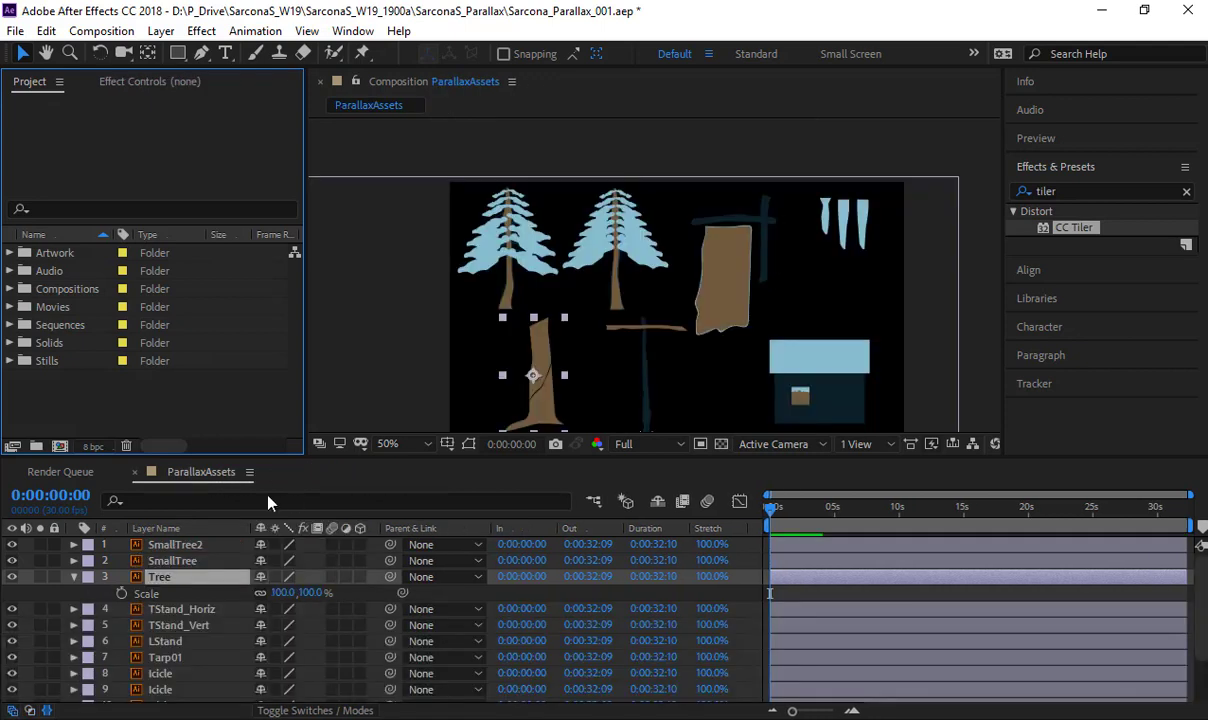
pyautogui.click(135, 472)
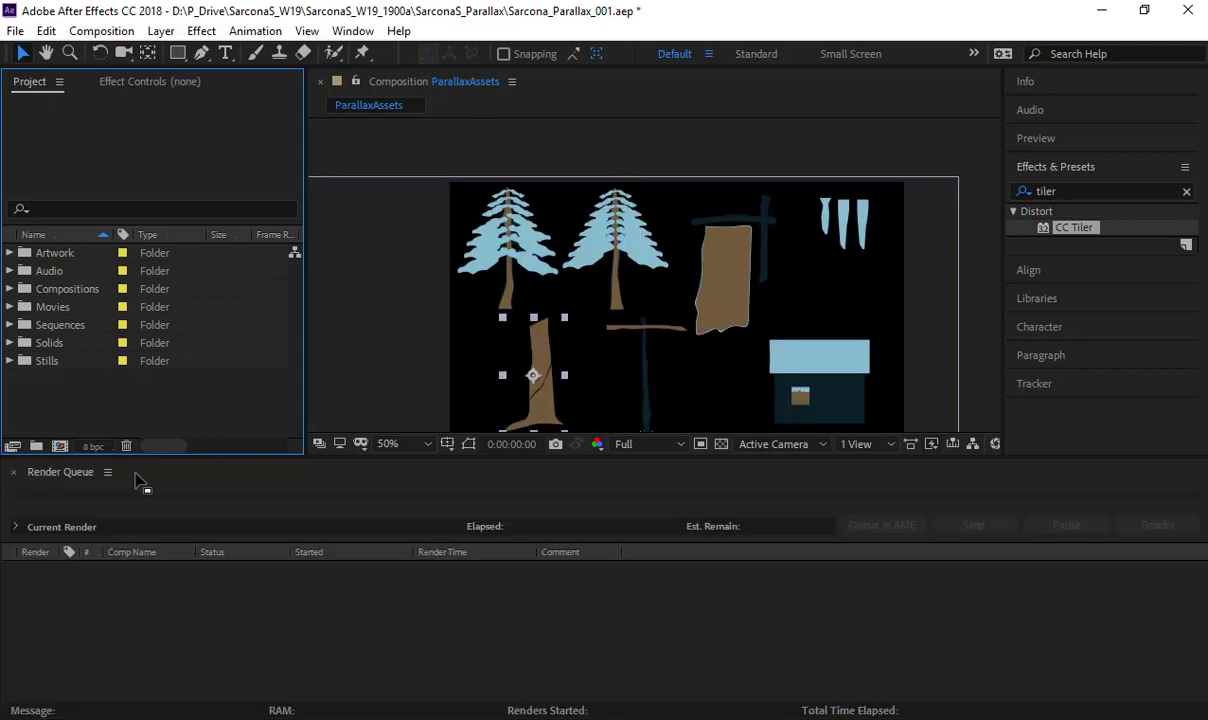
# - Move the Tree/ParallaxAssets composition from the ParallaxAssets Layers folder into the Compositions folder and reopen it
pyautogui.click(9, 253)
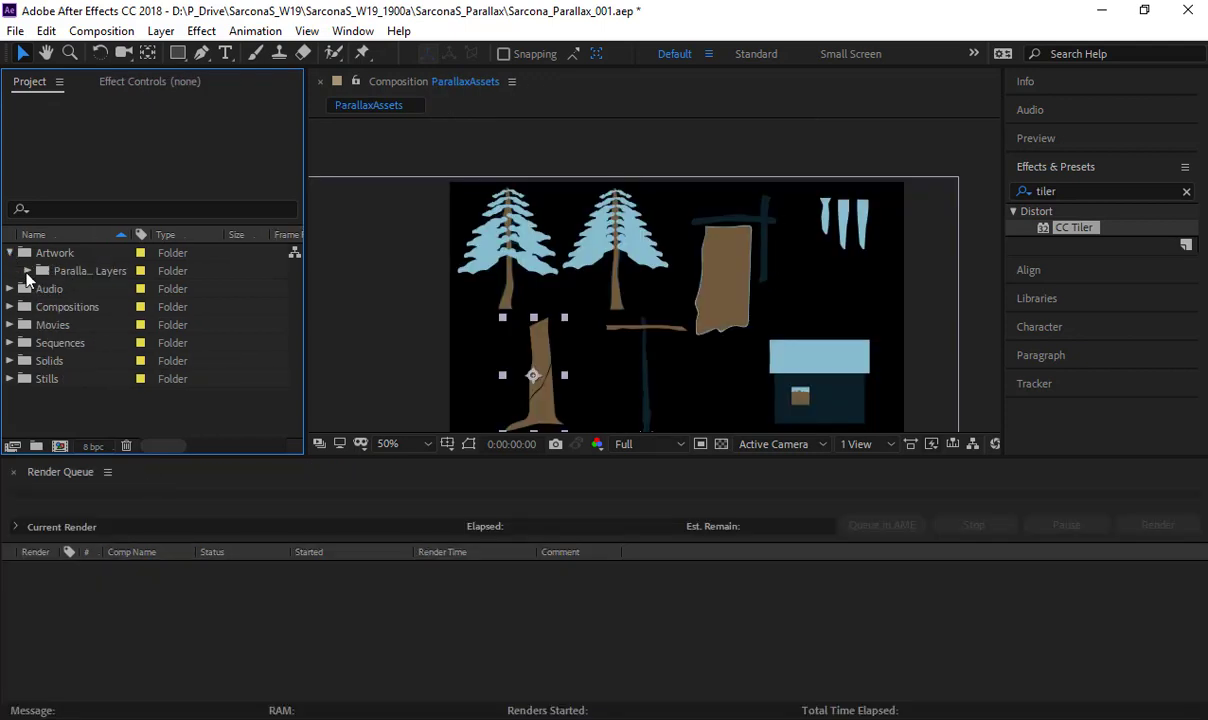
pyautogui.click(9, 253)
pyautogui.click(10, 289)
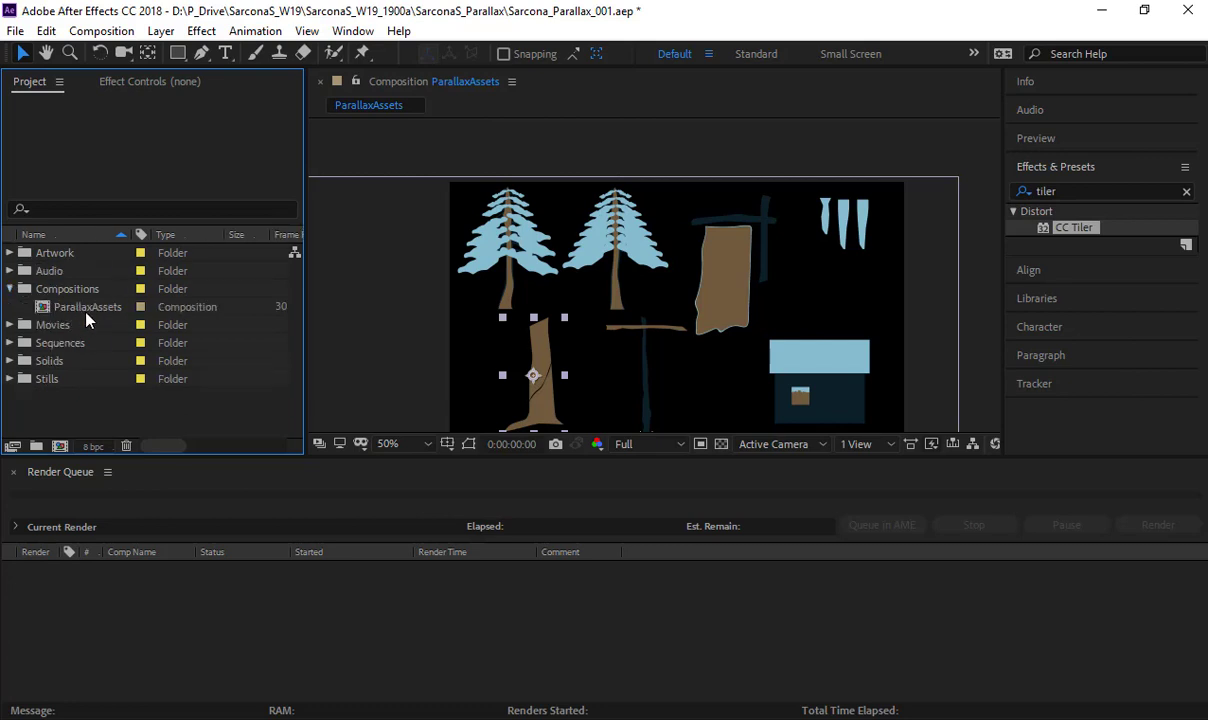
pyautogui.click(9, 253)
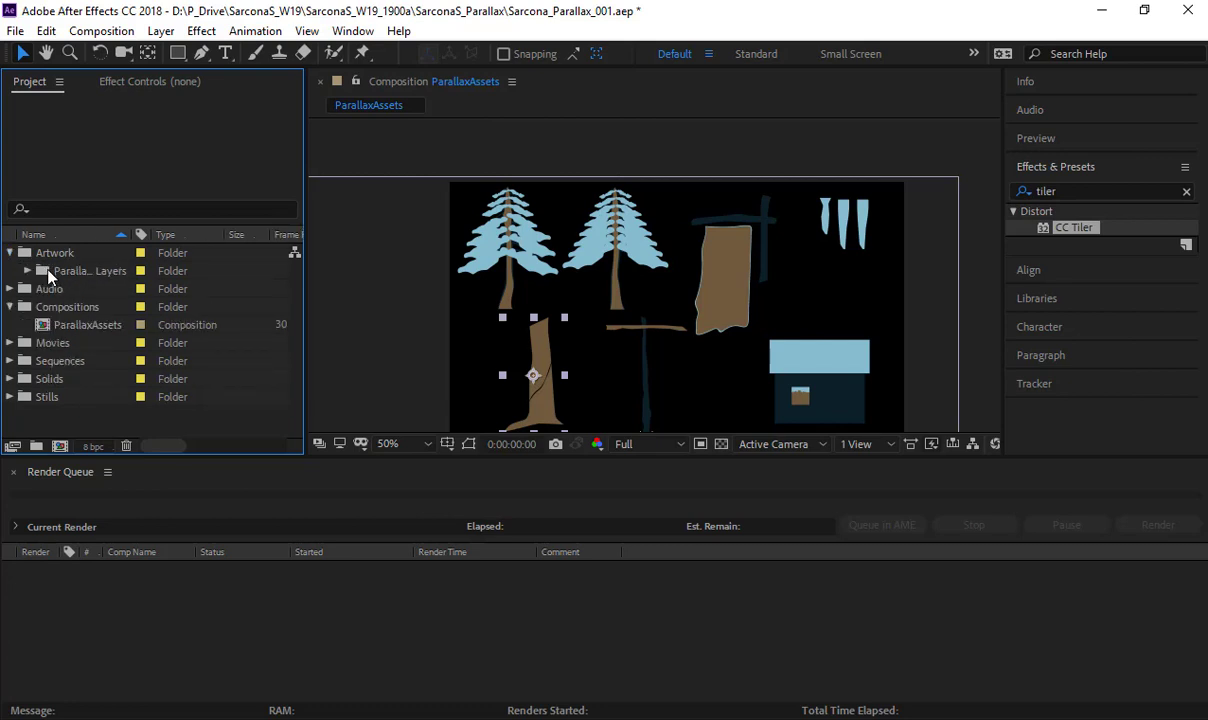
pyautogui.click(27, 271)
pyautogui.scroll(-3, 114, 303)
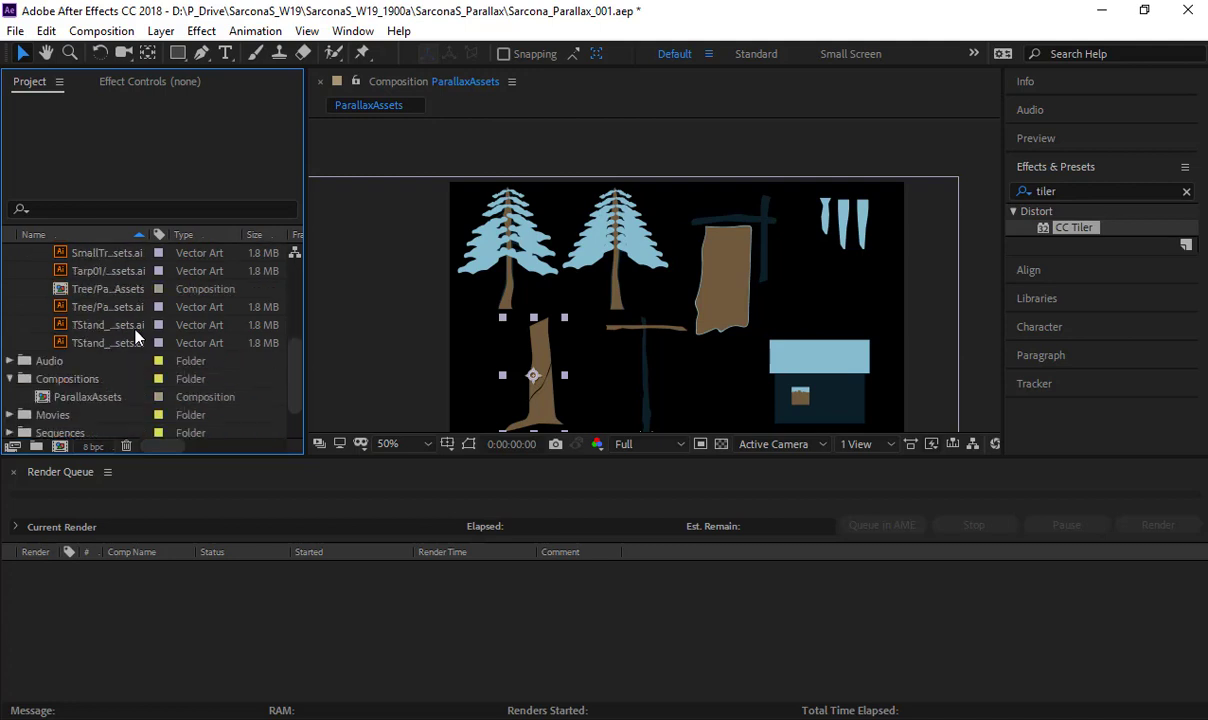
pyautogui.moveTo(80, 290); pyautogui.dragTo(70, 384)
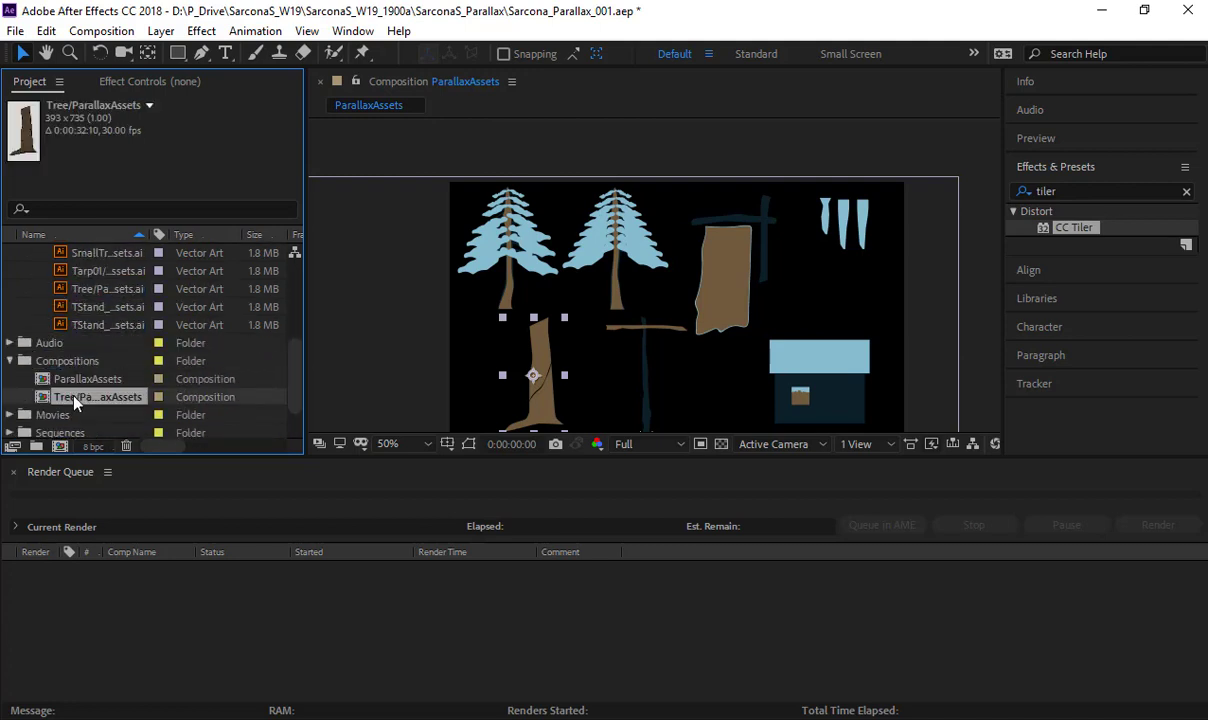
pyautogui.doubleClick(76, 400)
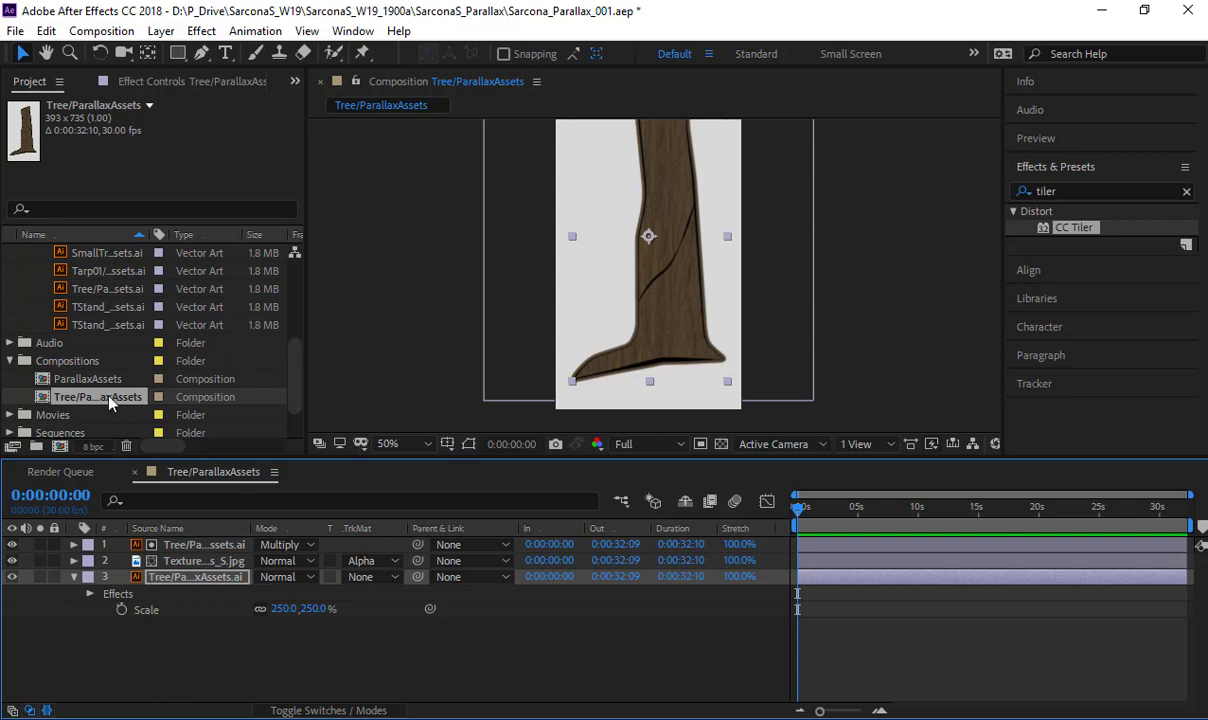
# - Create a composition from the SmallTree artwork and set its width to 678 px with the aspect ratio locked
pyautogui.scroll(1, 109, 349)
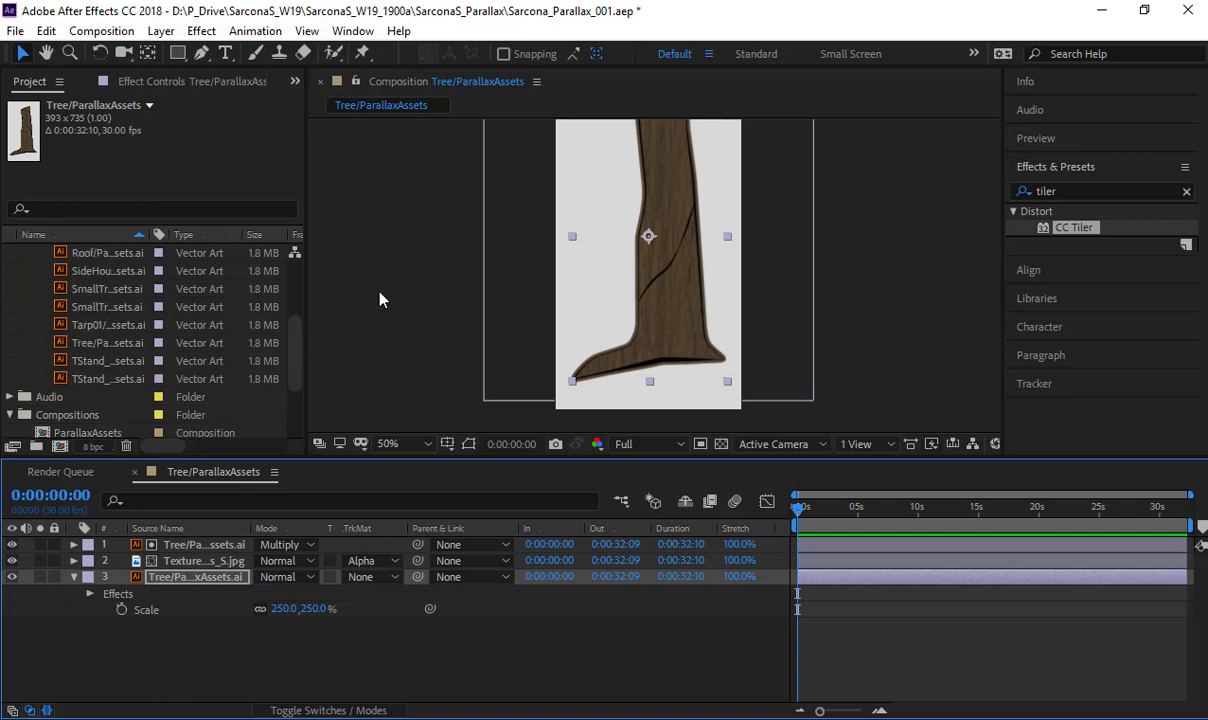
pyautogui.moveTo(102, 288); pyautogui.dragTo(60, 446)
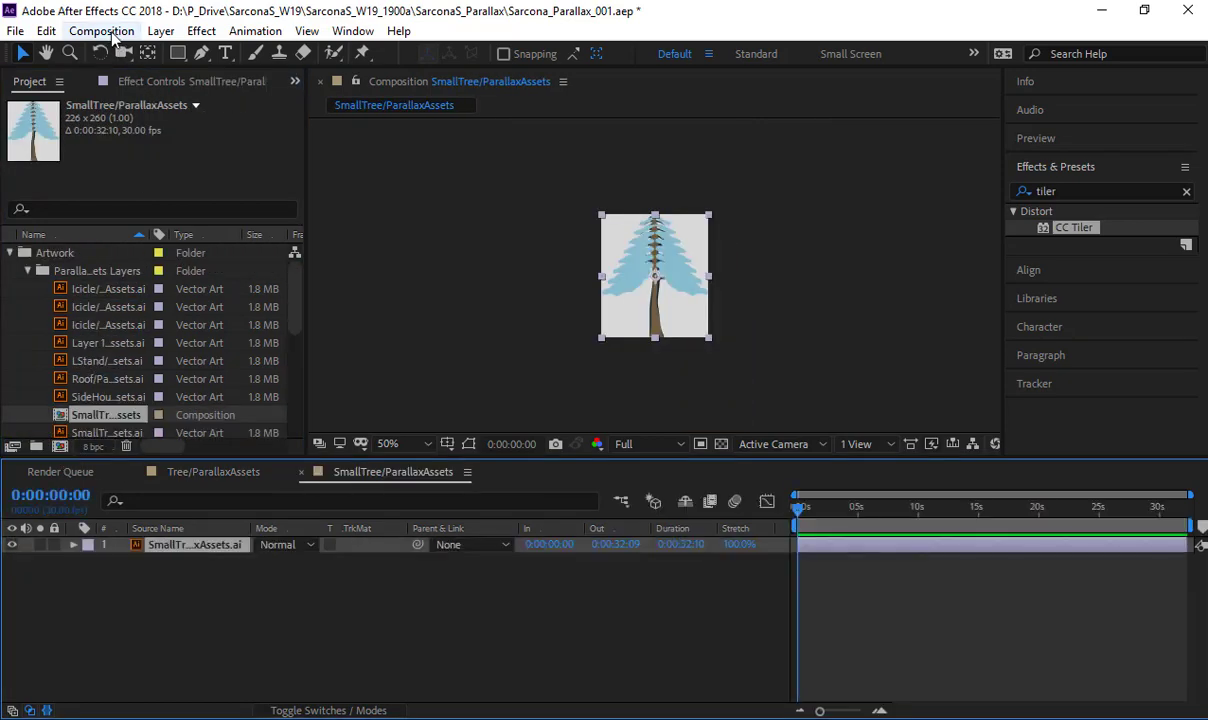
pyautogui.click(110, 36)
pyautogui.click(110, 80)
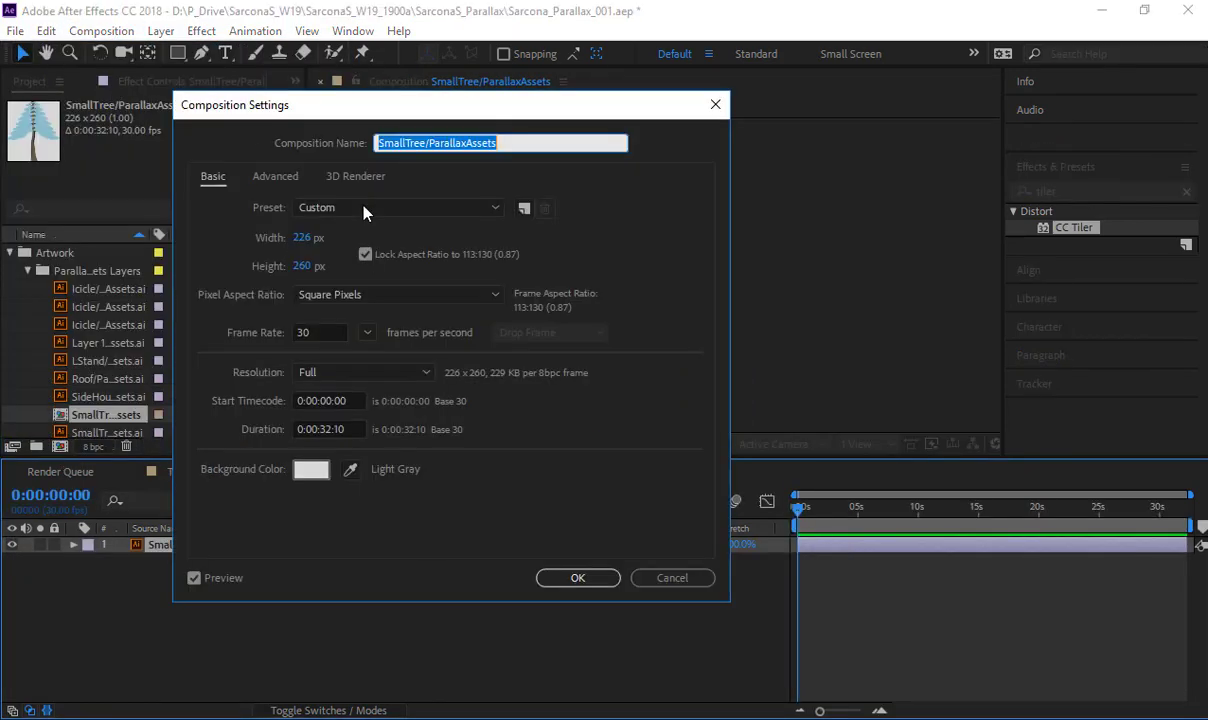
pyautogui.click(310, 240)
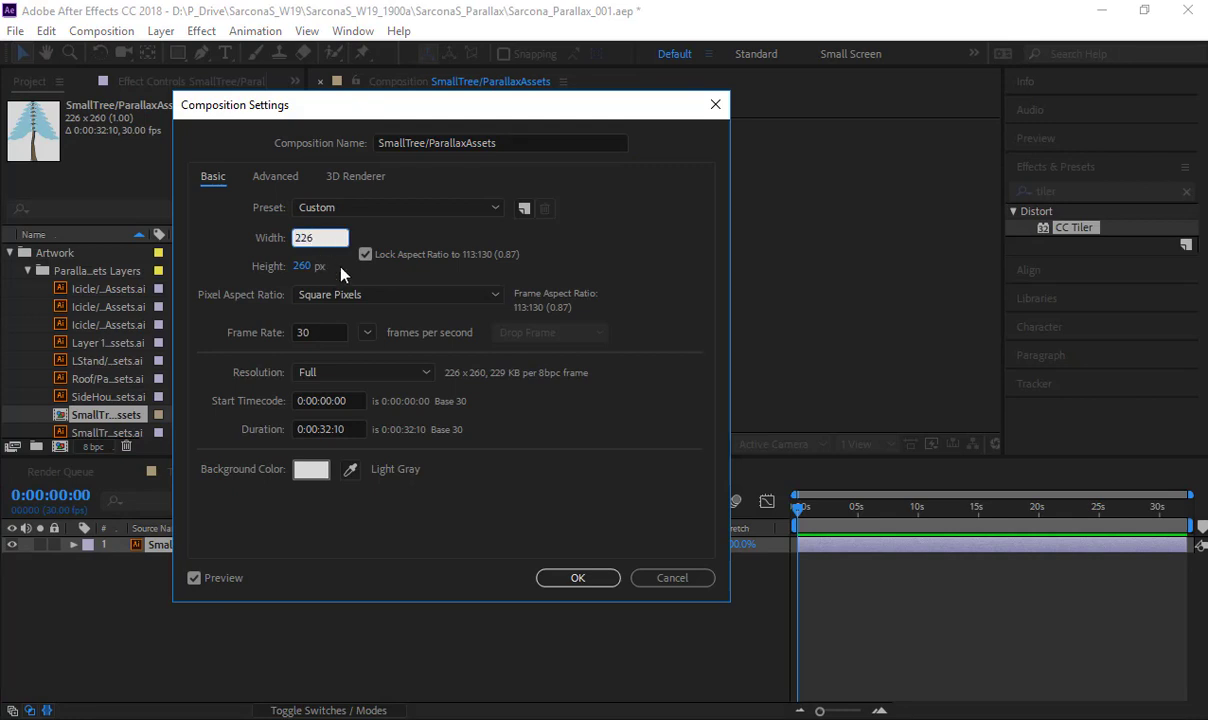
pyautogui.write('678')
pyautogui.press('Return')
# - Scale the small tree layer to 250% with continuous rasterization on, and duplicate the layer
pyautogui.press('s')
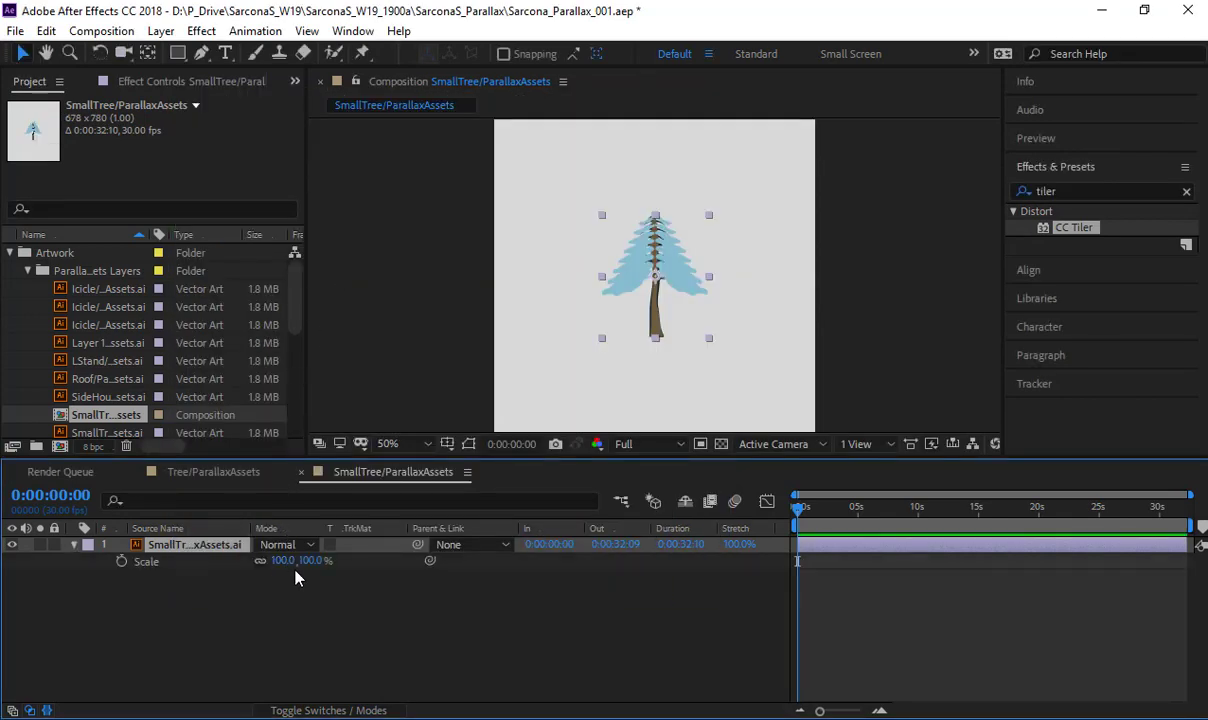
pyautogui.click(284, 560)
pyautogui.write('250')
pyautogui.press('Return')
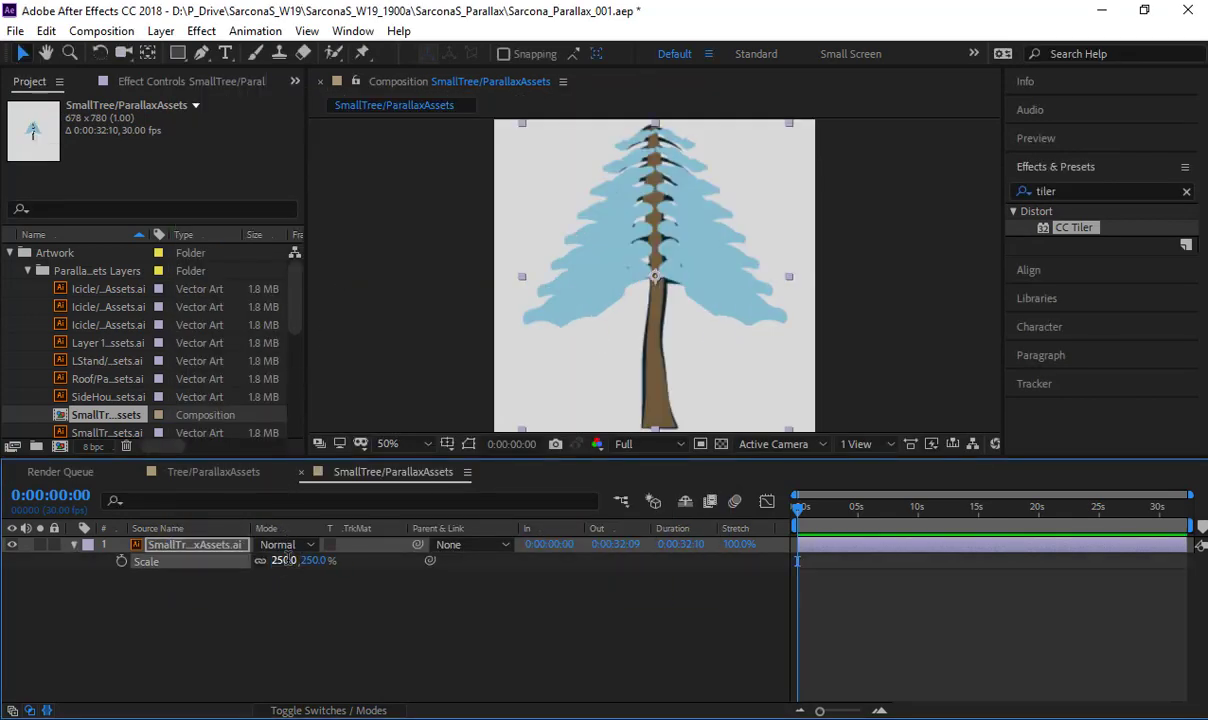
pyautogui.click(290, 708)
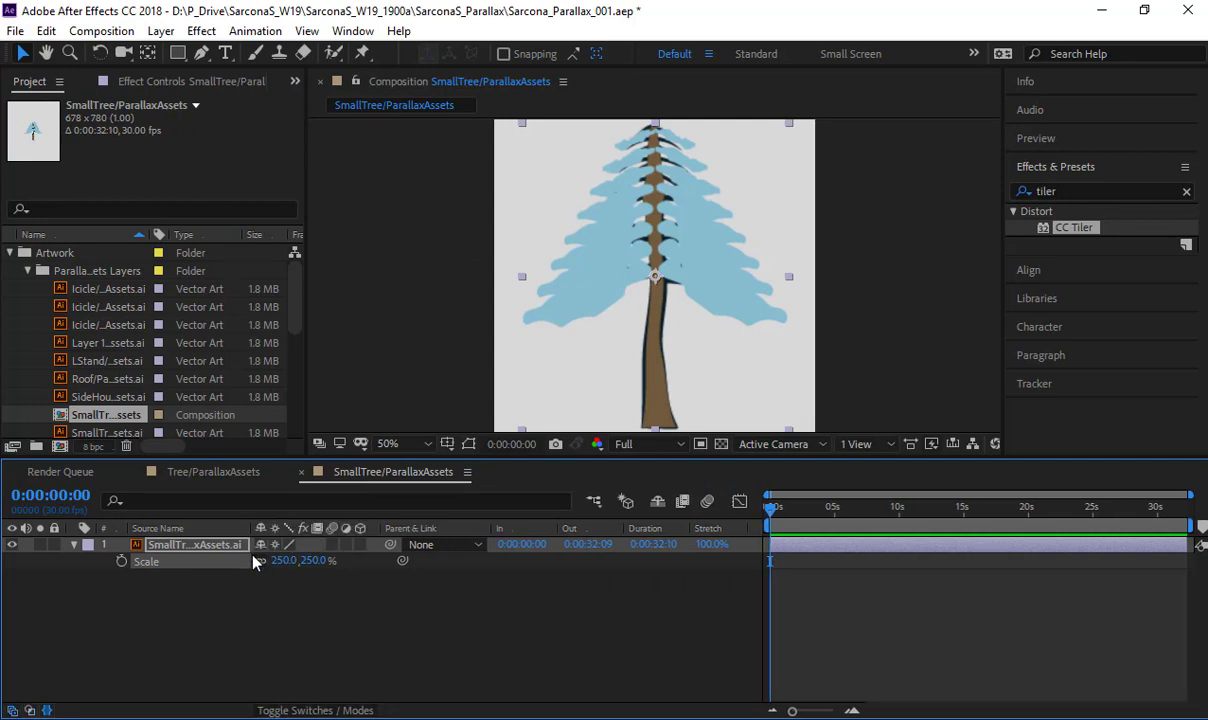
pyautogui.hotkey('ctrl', 'd')
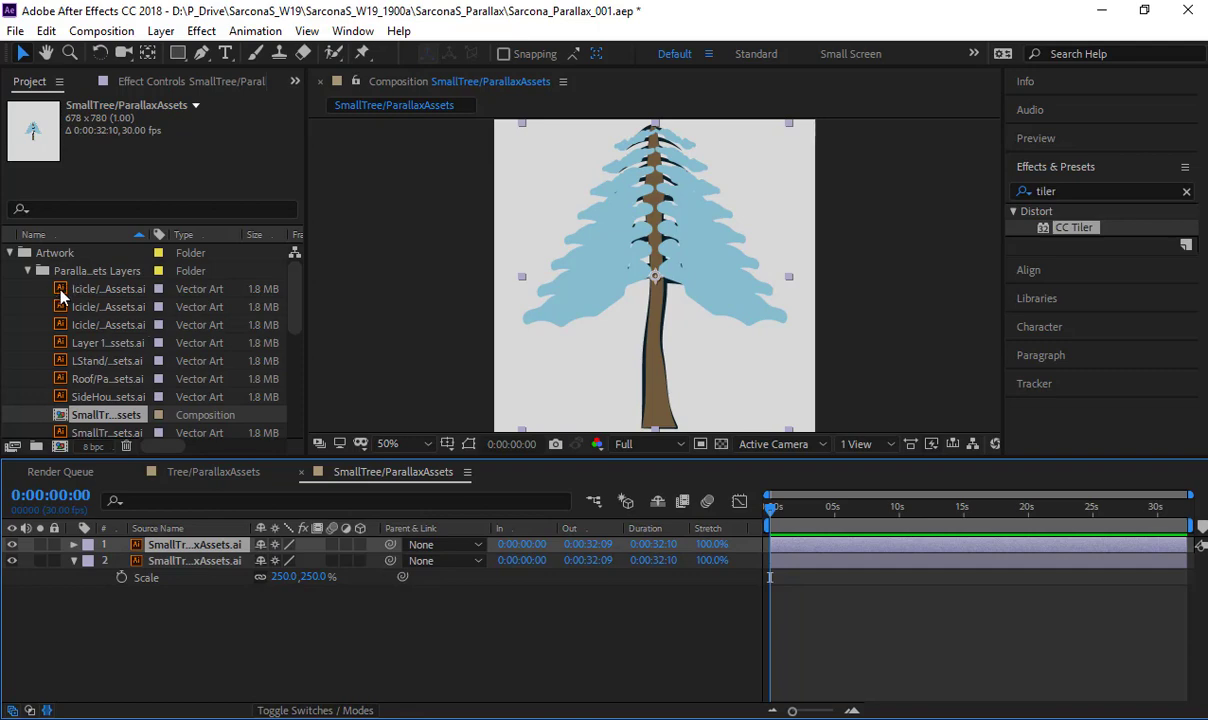
# - Preview the grunge stills and place TexturesCom_Grungemaps0176_17_seamless_S.png between the two small tree layers
pyautogui.scroll(-5, 50, 361)
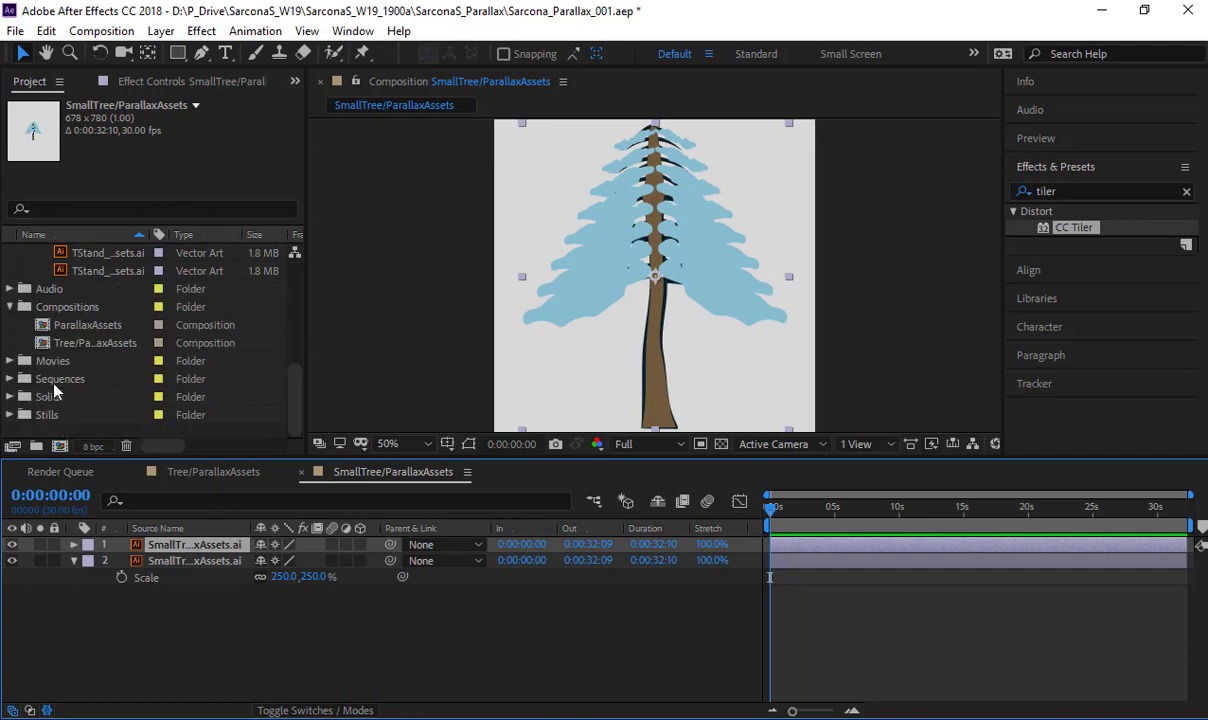
pyautogui.click(9, 414)
pyautogui.doubleClick(72, 328)
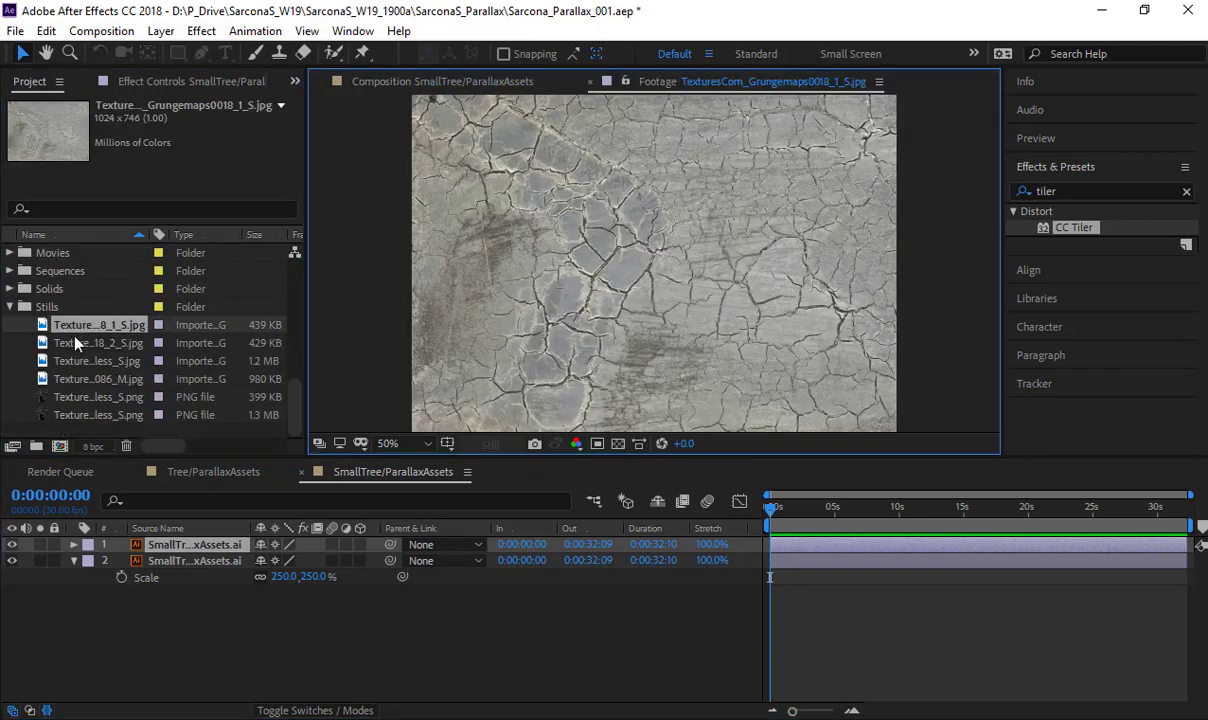
pyautogui.doubleClick(78, 343)
pyautogui.doubleClick(89, 361)
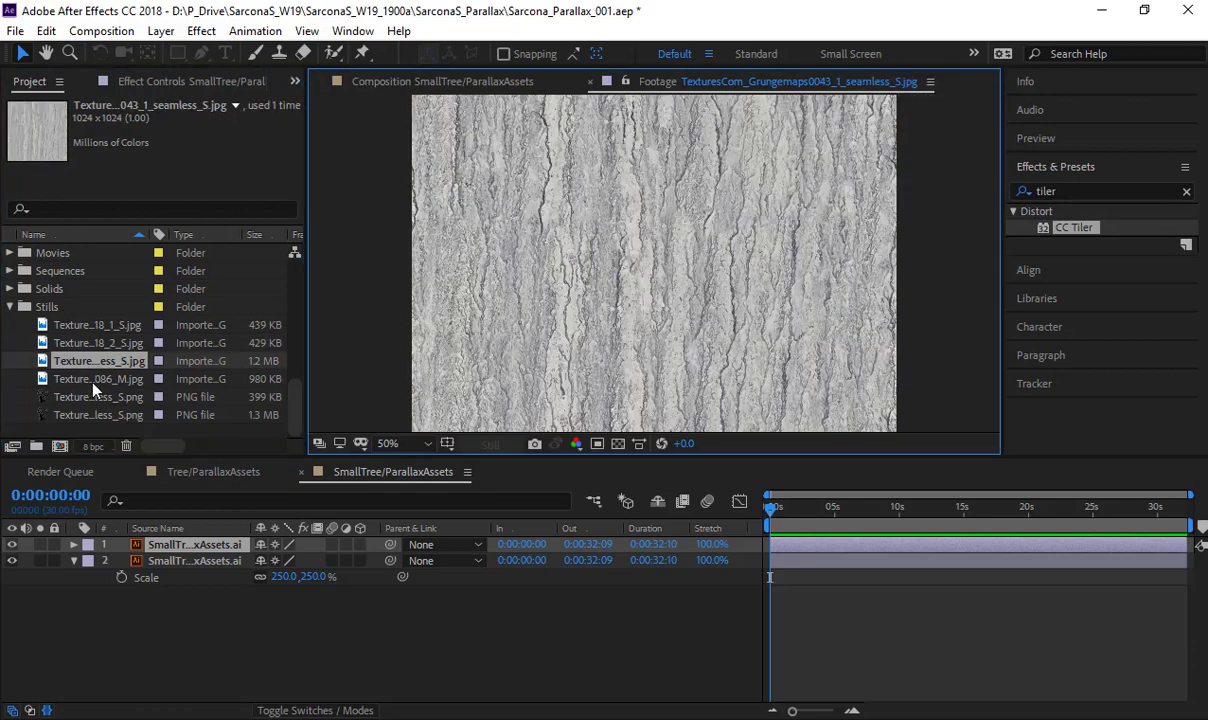
pyautogui.doubleClick(90, 379)
pyautogui.doubleClick(93, 397)
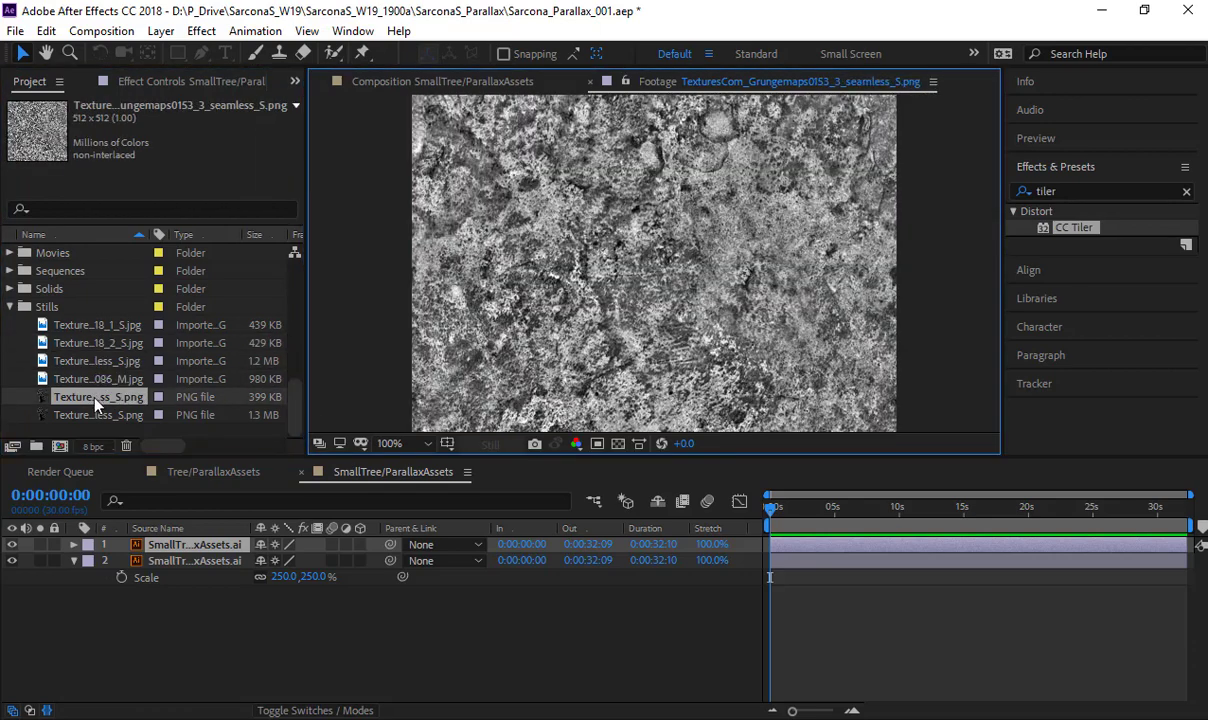
pyautogui.doubleClick(88, 415)
pyautogui.moveTo(83, 420); pyautogui.dragTo(166, 552)
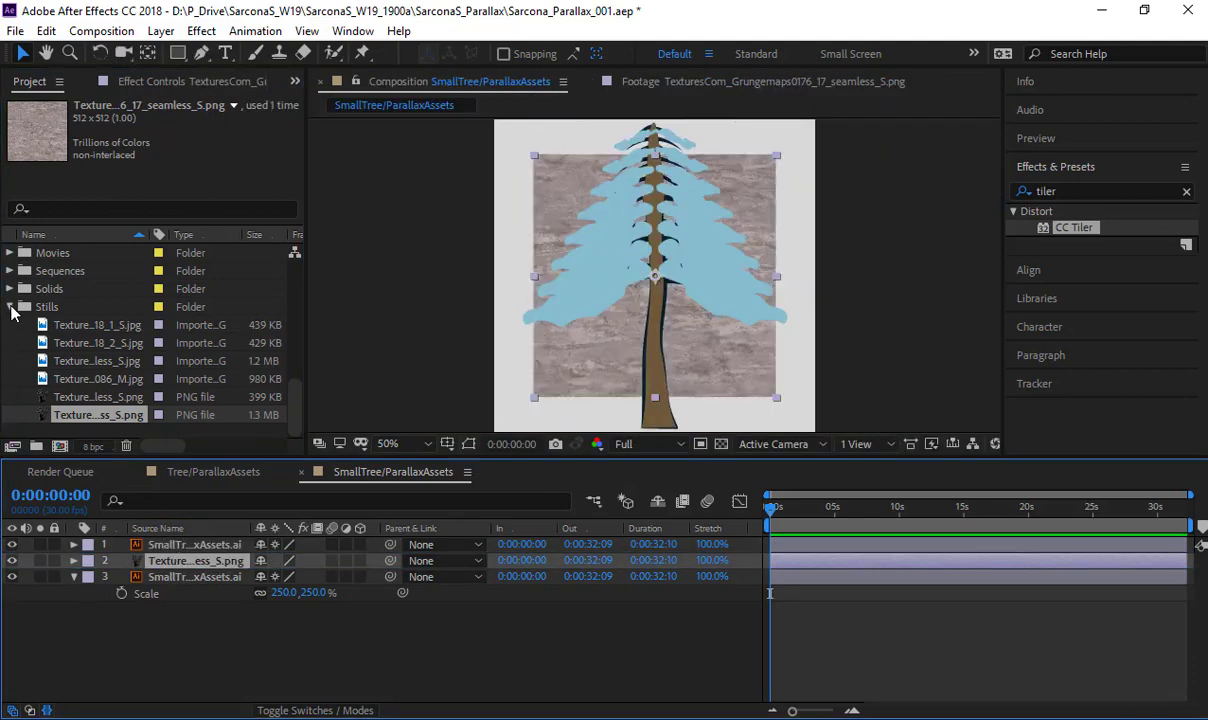
pyautogui.click(10, 307)
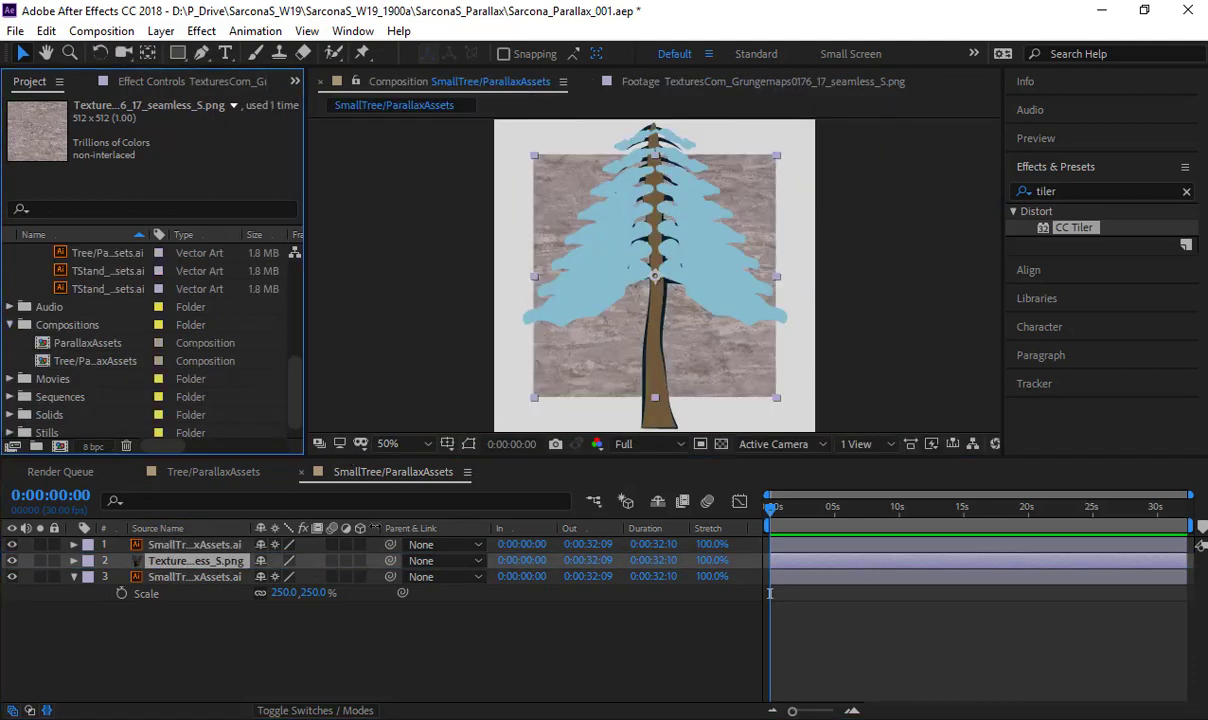
# - Scale the texture layer to 132% and apply CC Tiler to it with a Scale of 53%
pyautogui.moveTo(283, 580); pyautogui.dragTo(398, 537)
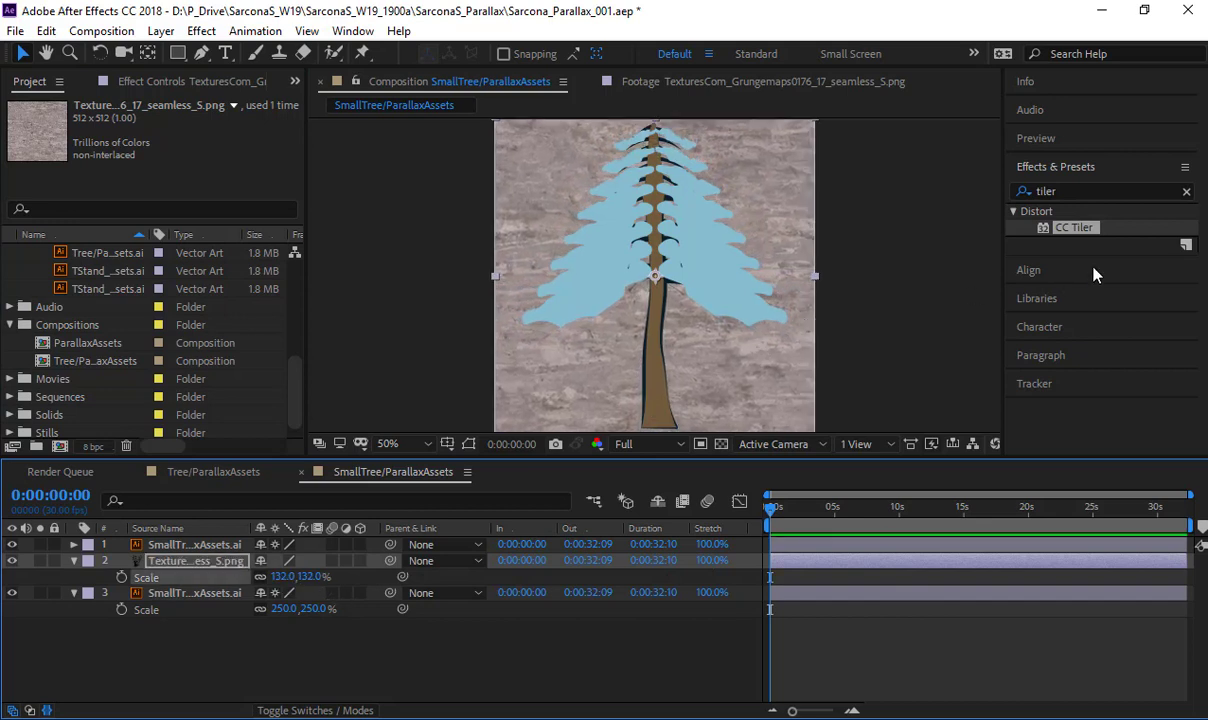
pyautogui.moveTo(1040, 226); pyautogui.dragTo(240, 561)
pyautogui.moveTo(201, 136); pyautogui.dragTo(143, 140)
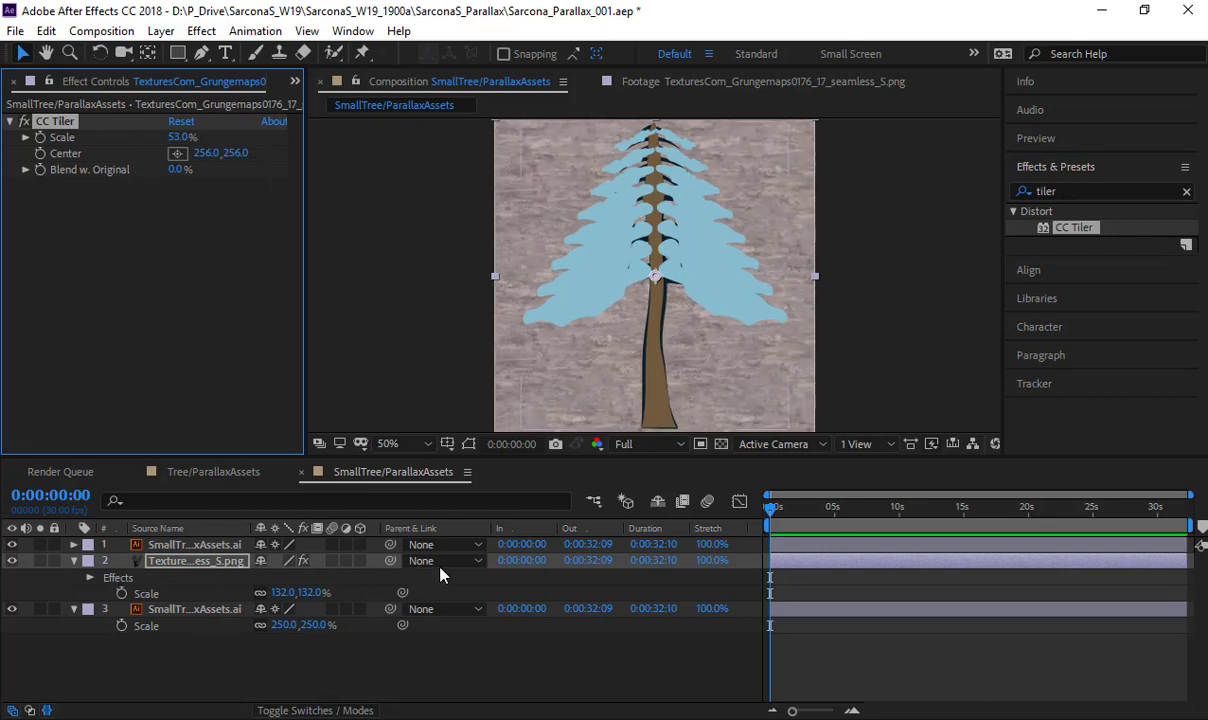
# - Set the texture layer's track matte to Alpha Matte using the upper small tree layer
pyautogui.click(333, 710)
pyautogui.click(360, 562)
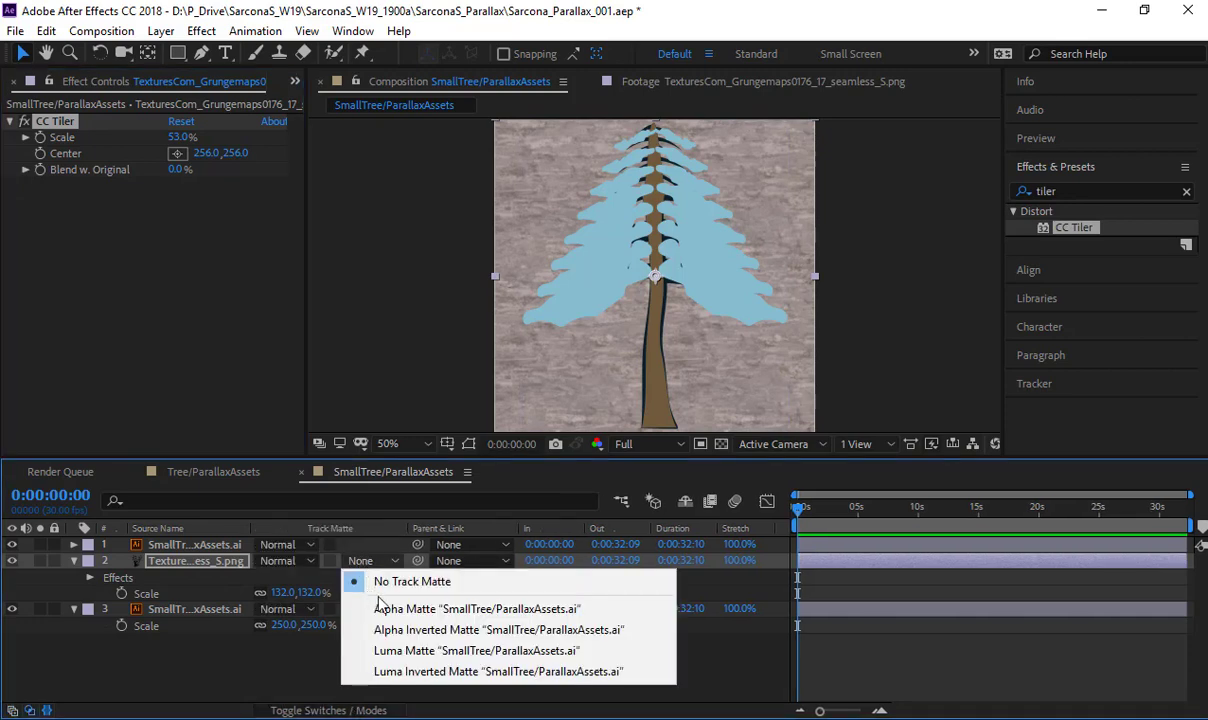
pyautogui.click(394, 608)
# - Set the upper small tree layer's blending mode to Multiply and make the layer visible again
pyautogui.click(303, 545)
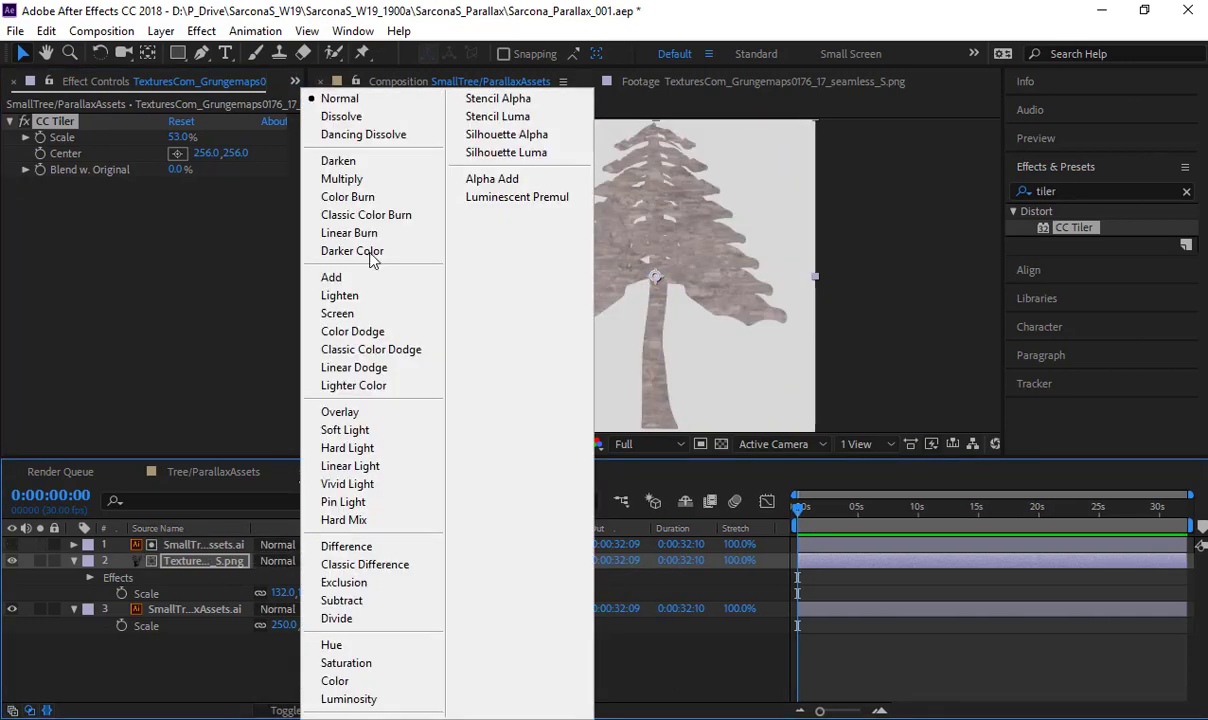
pyautogui.click(345, 175)
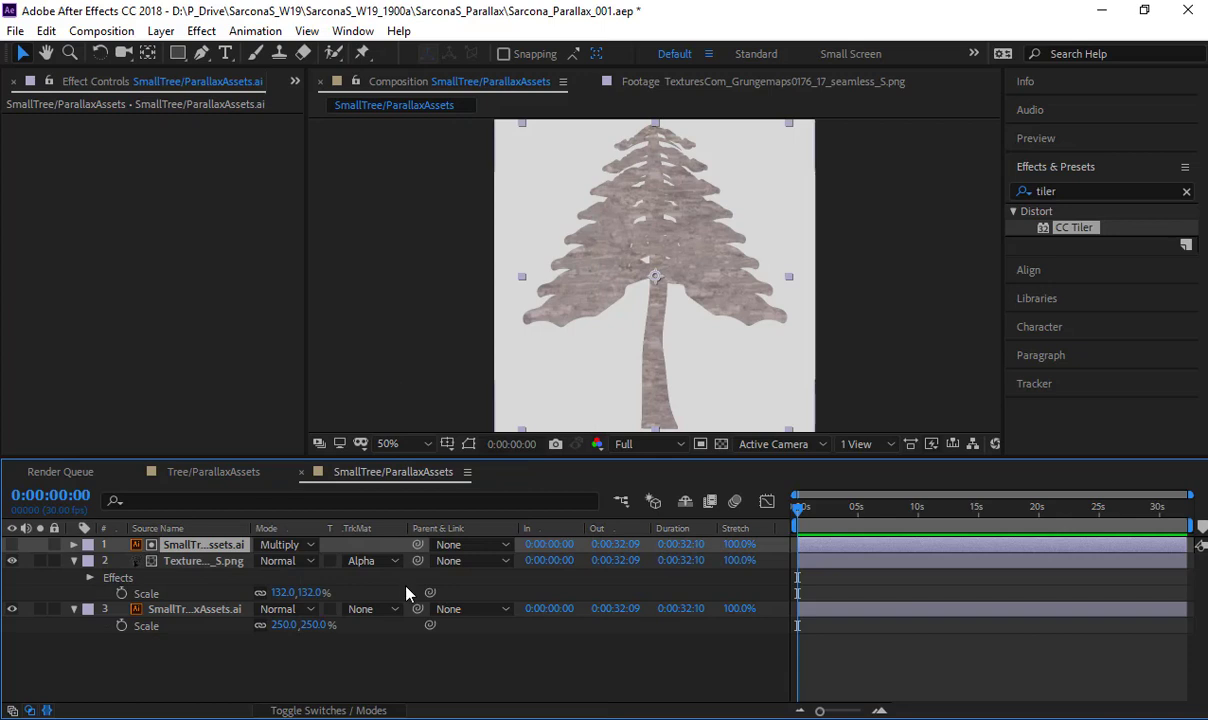
pyautogui.click(12, 544)
pyautogui.press('.')
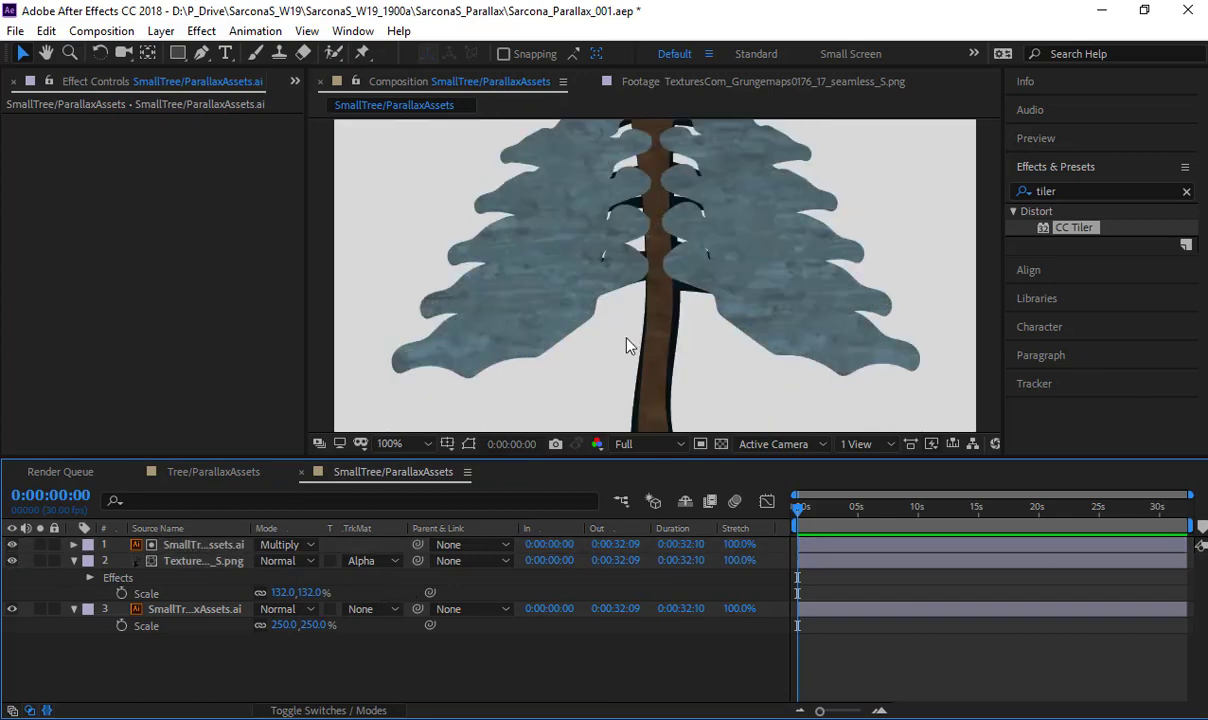
# - Apply Simple Choker to the bottom small tree layer and set Choke Matte to -29 to form an outline around the tree
pyautogui.click(190, 607)
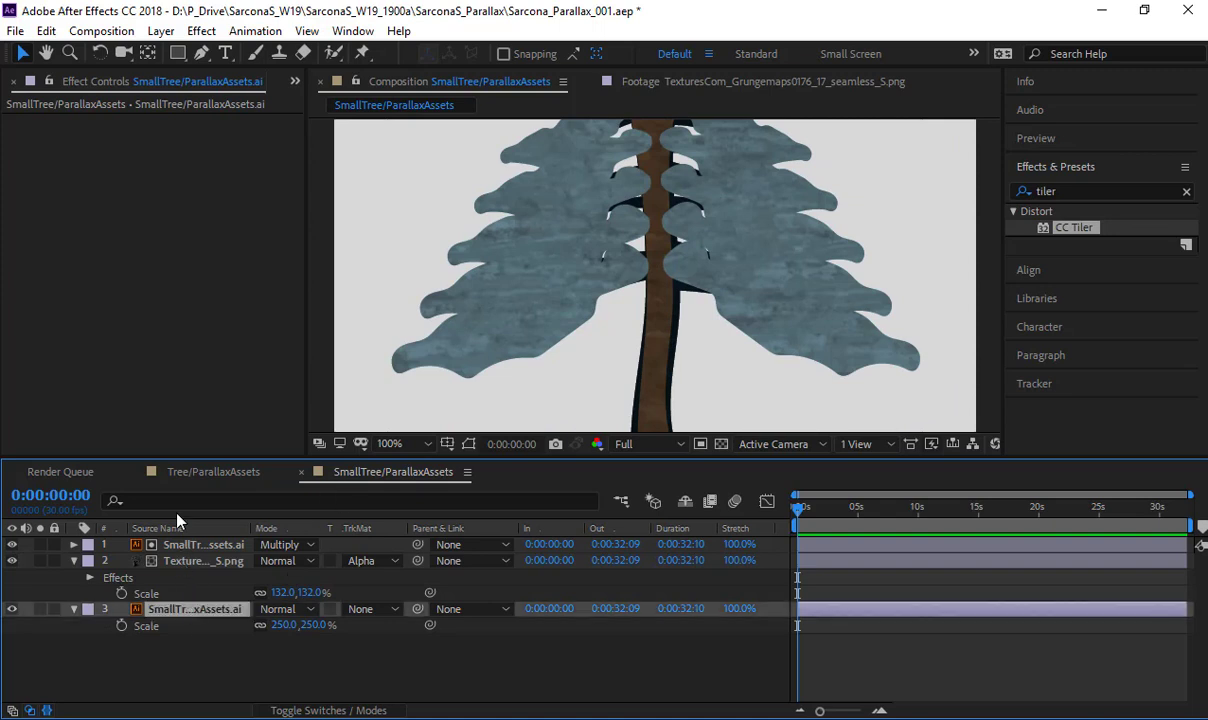
pyautogui.click(203, 31)
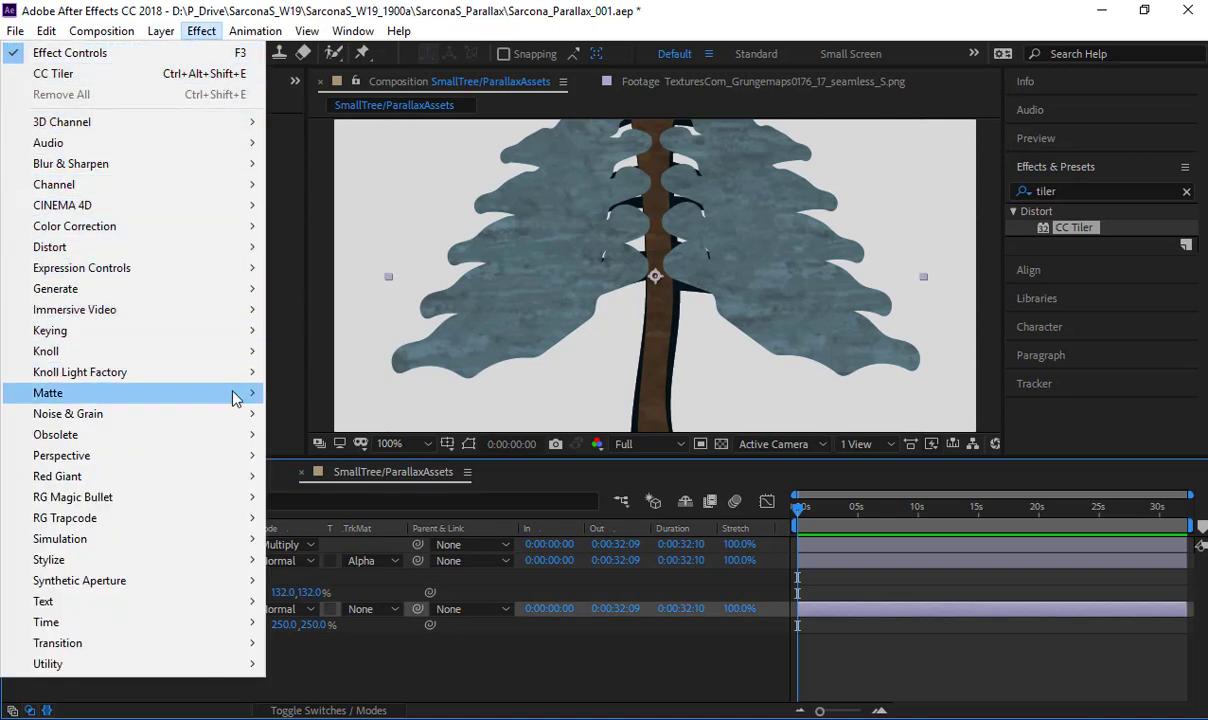
pyautogui.moveTo(228, 392)
pyautogui.click(312, 476)
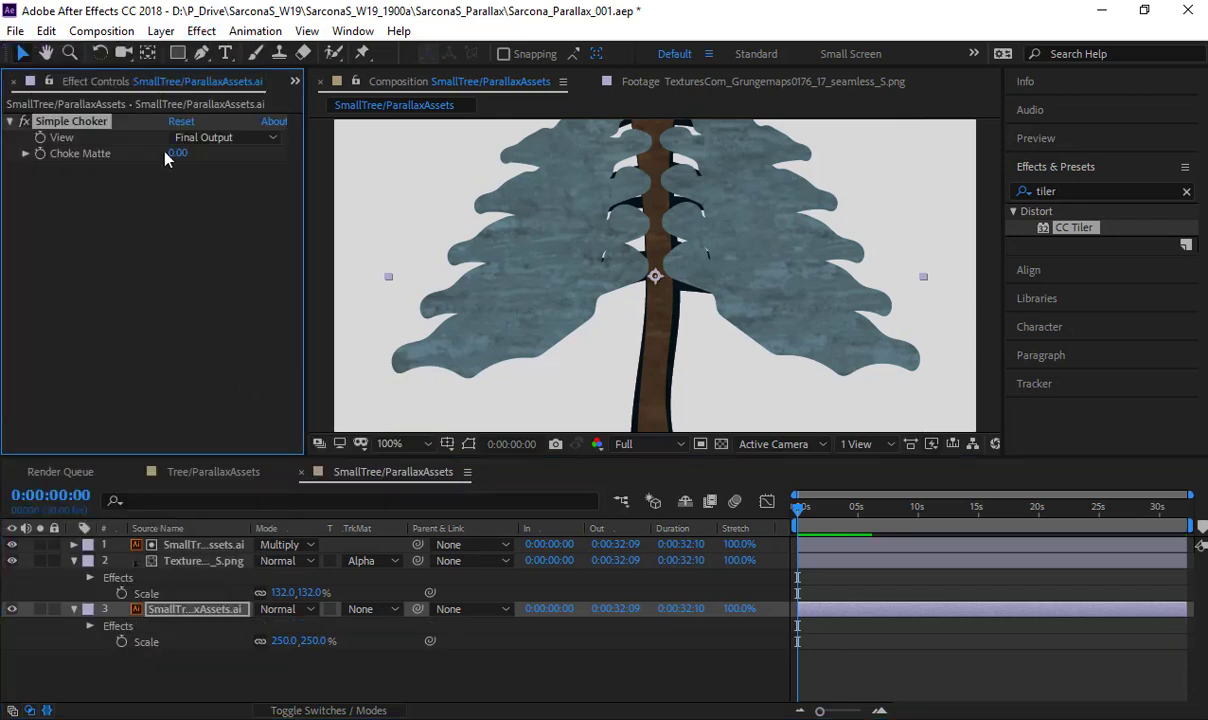
pyautogui.moveTo(175, 154); pyautogui.dragTo(6, 147)
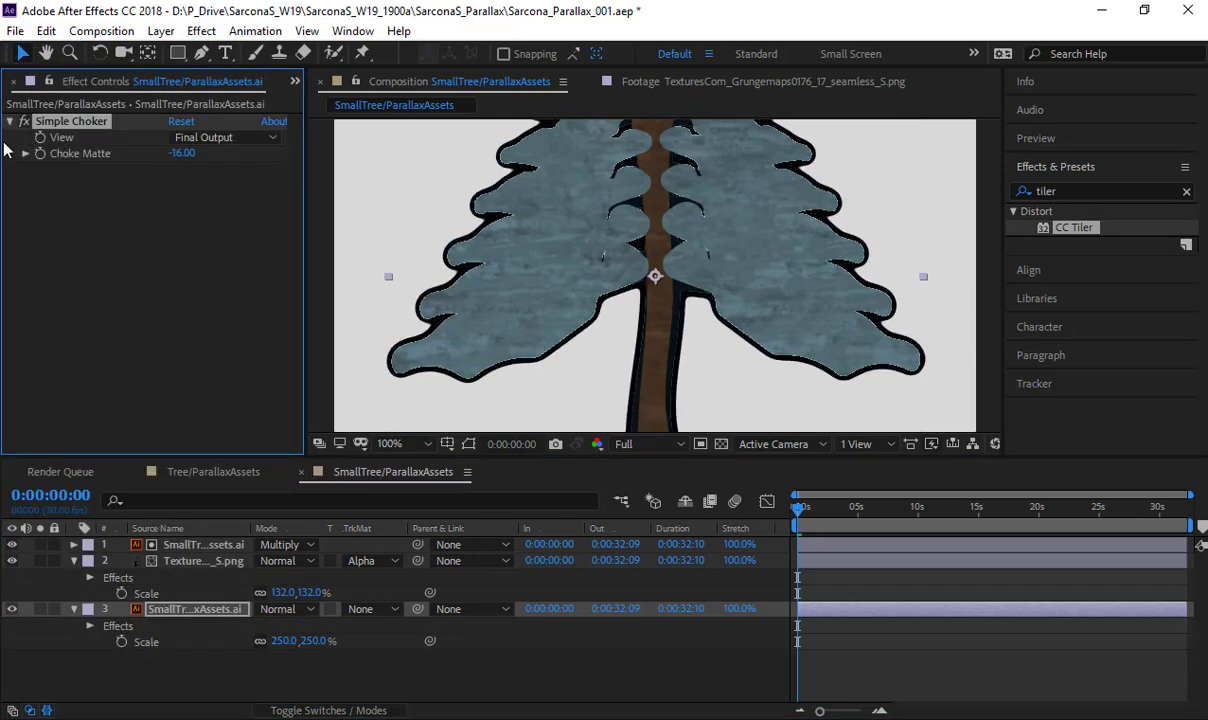
pyautogui.moveTo(178, 155); pyautogui.dragTo(56, 154)
# - Add Hue/Saturation to the same layer and colorize the outline brown with Colorize Hue 34° and Colorize Lightness 18, then collapse both effects
pyautogui.click(201, 31)
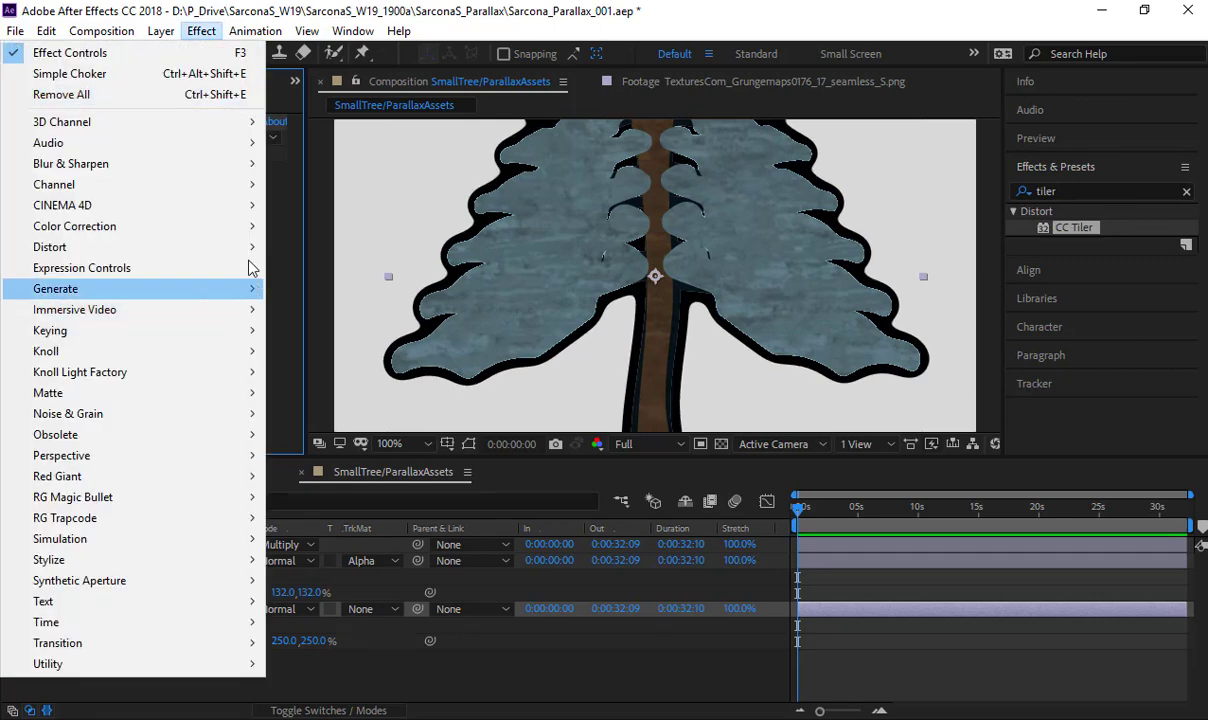
pyautogui.moveTo(237, 226)
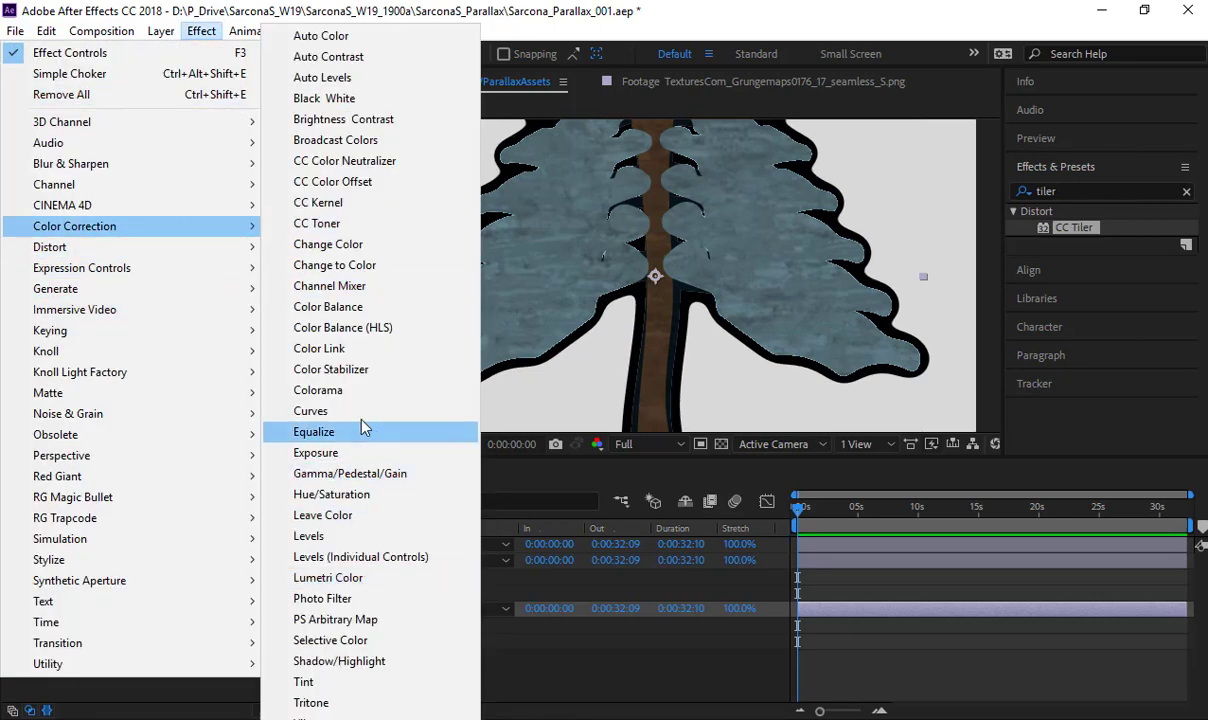
pyautogui.click(355, 494)
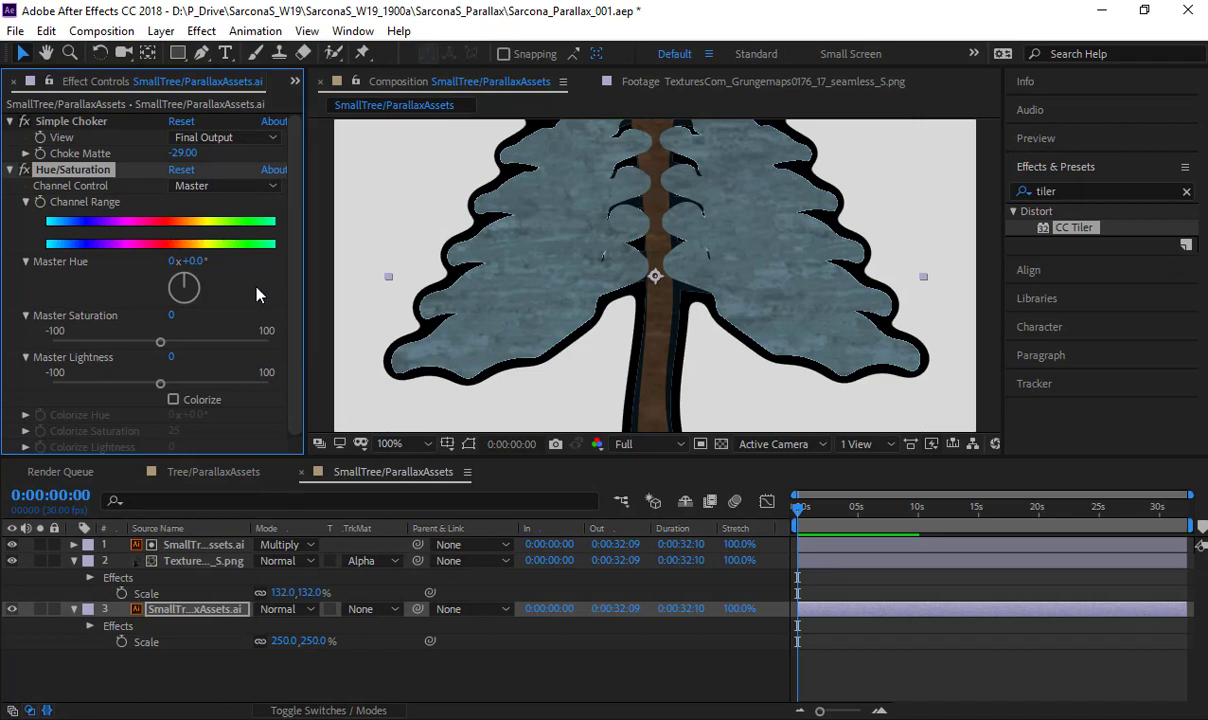
pyautogui.click(173, 399)
pyautogui.moveTo(193, 415); pyautogui.dragTo(226, 415)
pyautogui.moveTo(172, 448)
pyautogui.mouseDown()
pyautogui.moveTo(197, 447)
pyautogui.moveTo(171, 448)
pyautogui.mouseUp()
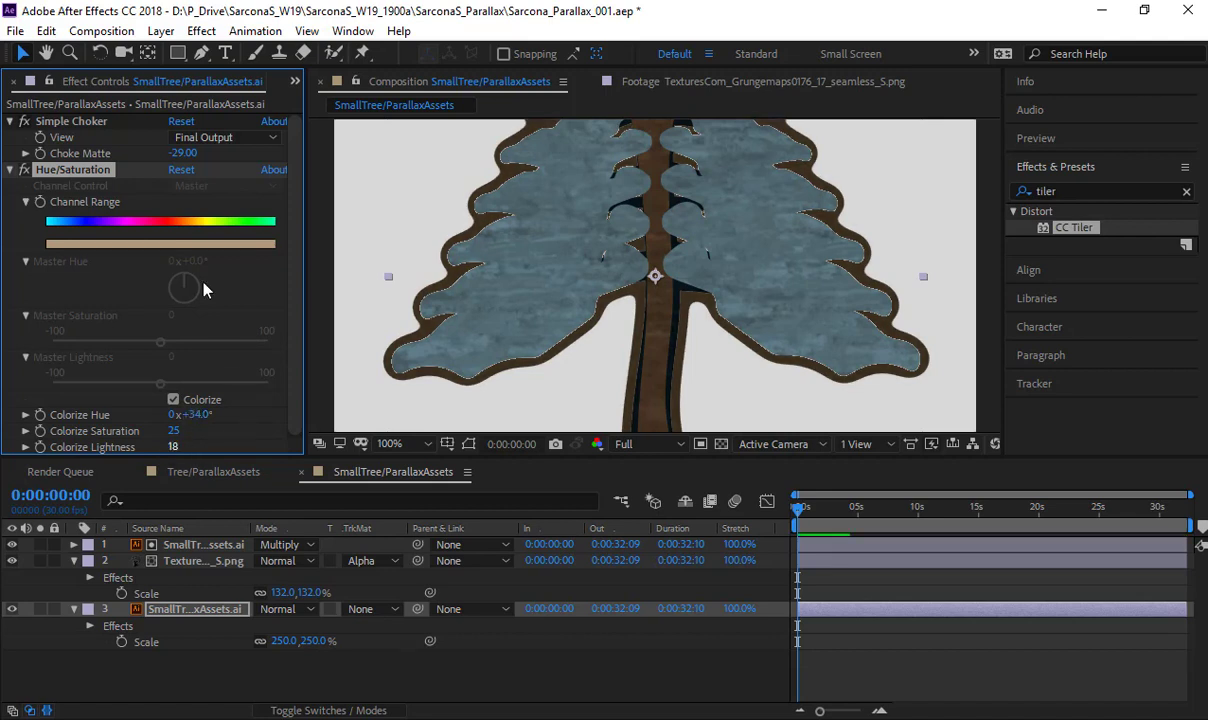
pyautogui.click(10, 169)
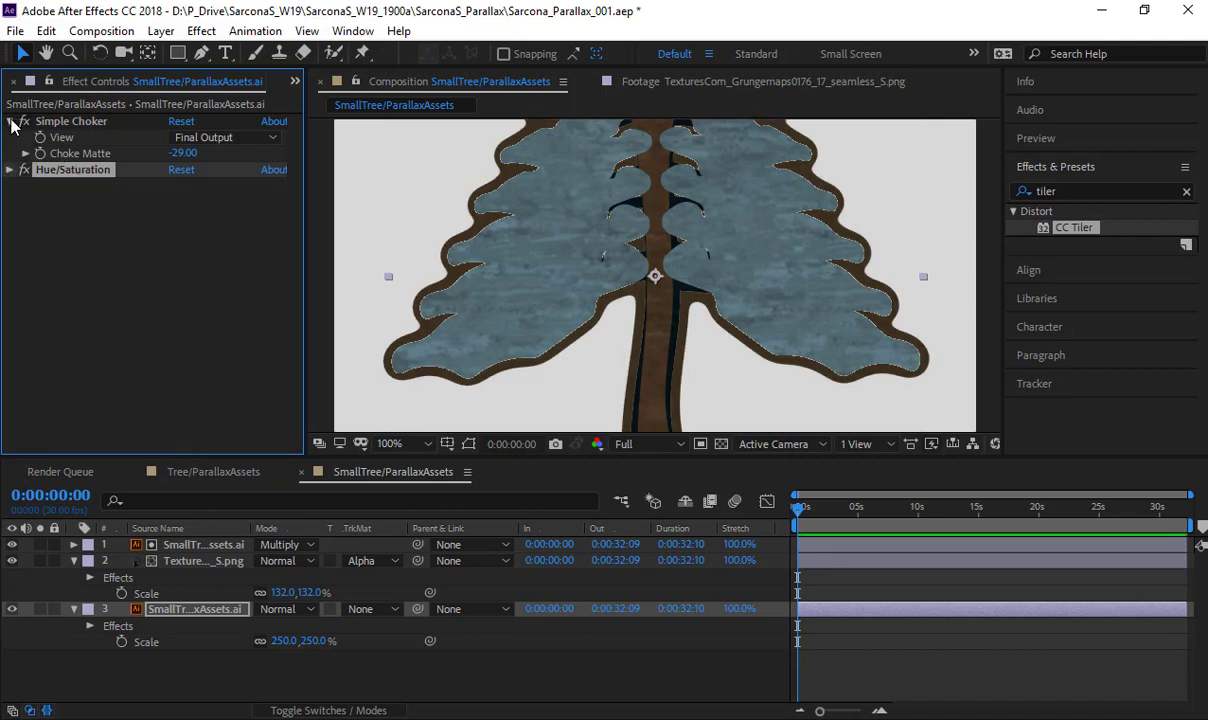
pyautogui.click(11, 122)
pyautogui.click(58, 192)
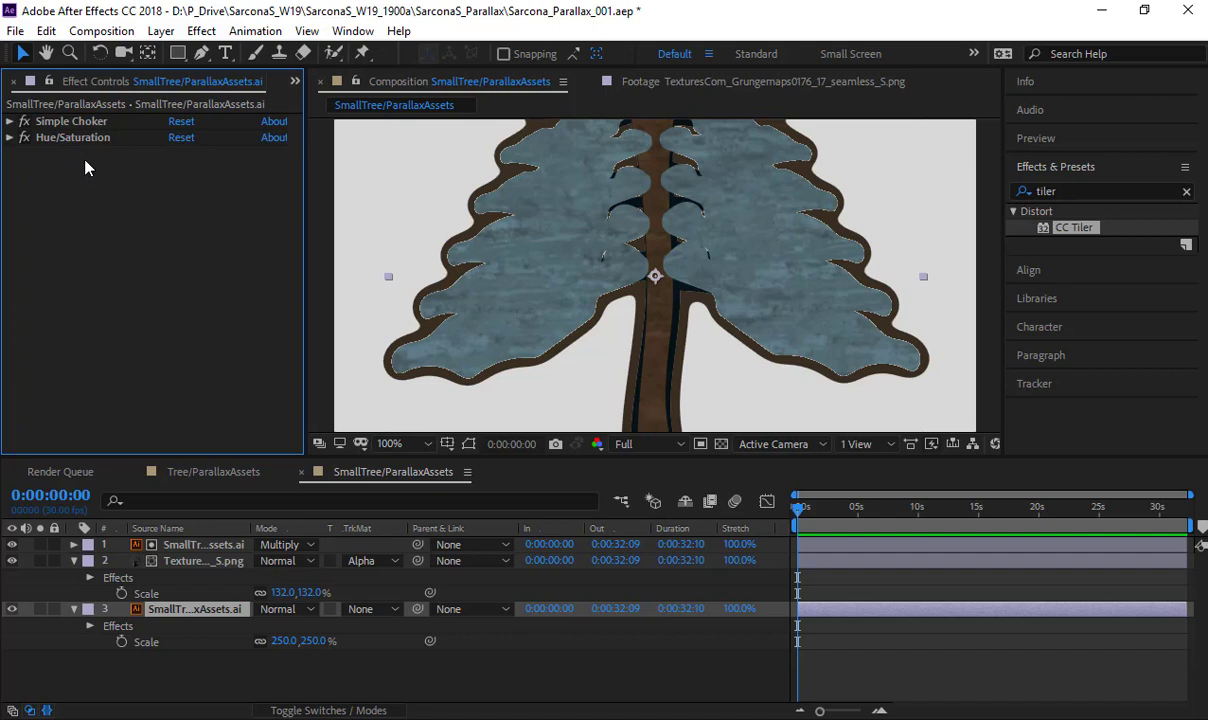
# - Delete the Simple Choker and Hue/Saturation effects from the bottom small tree layer
pyautogui.click(63, 140)
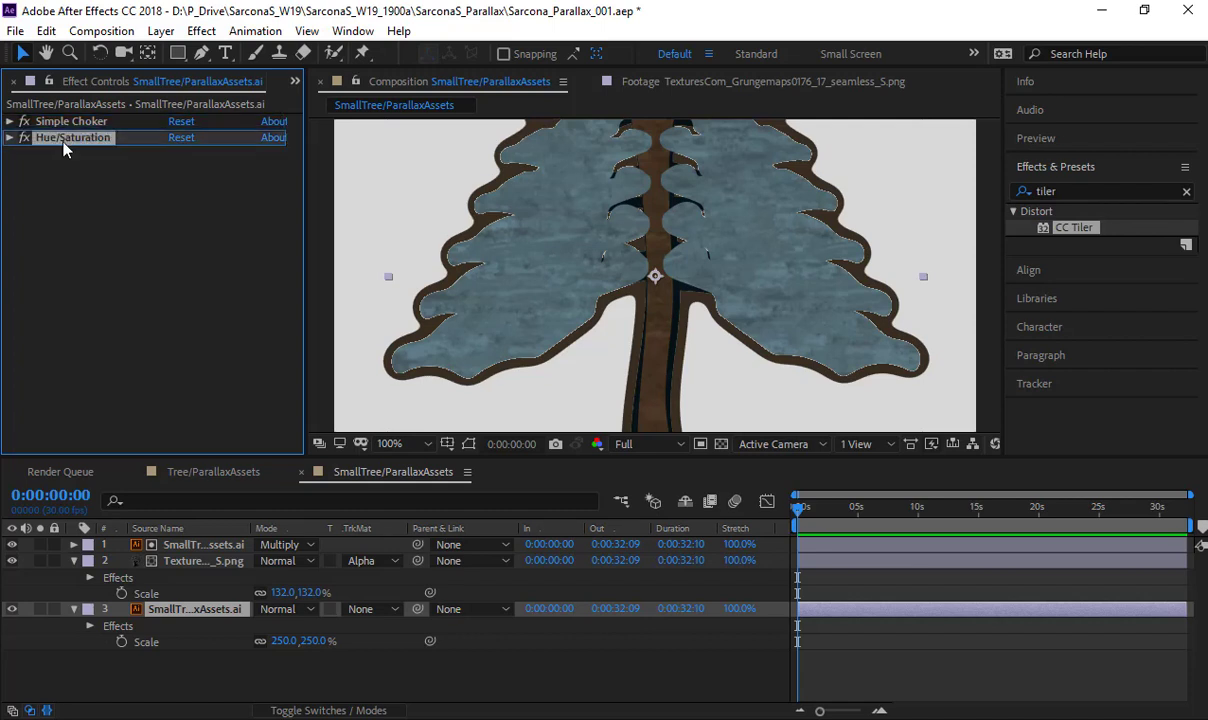
pyautogui.press('Delete')
pyautogui.press('Delete')
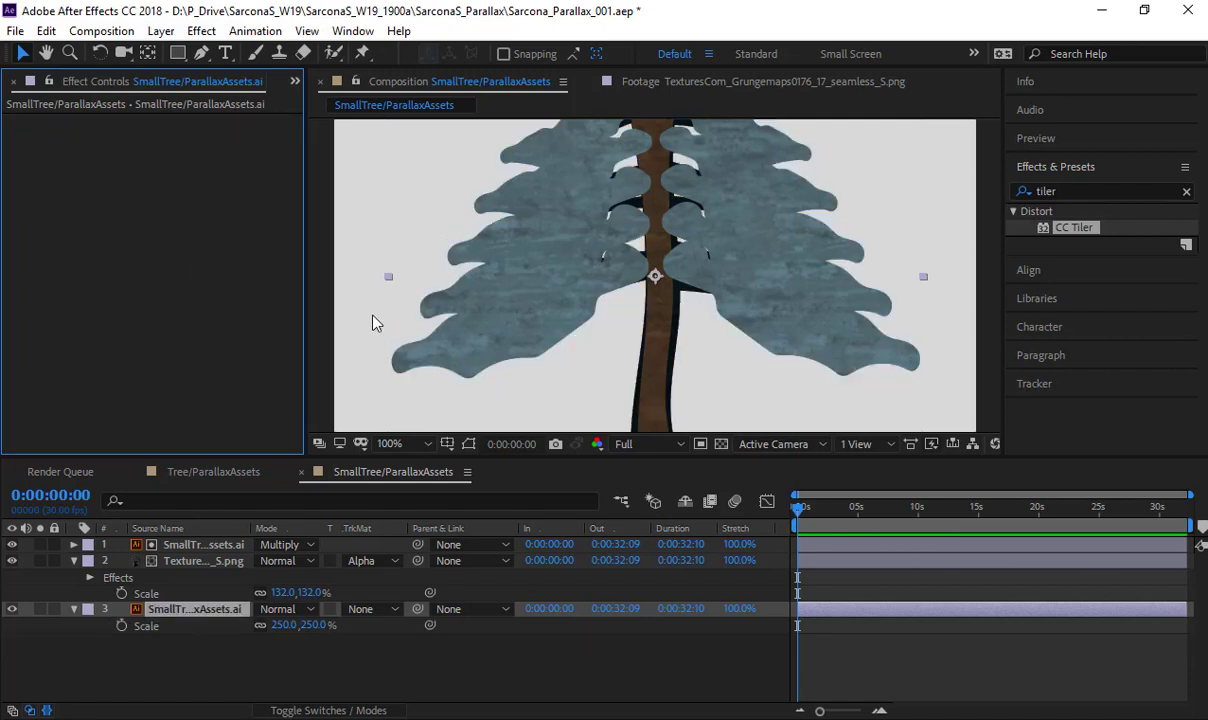
# - Save the bottom layer's Simple Choker and Hue/Saturation effects in the Tree/ParallaxAssets composition as an animation preset named ChokeAndColor
pyautogui.click(215, 472)
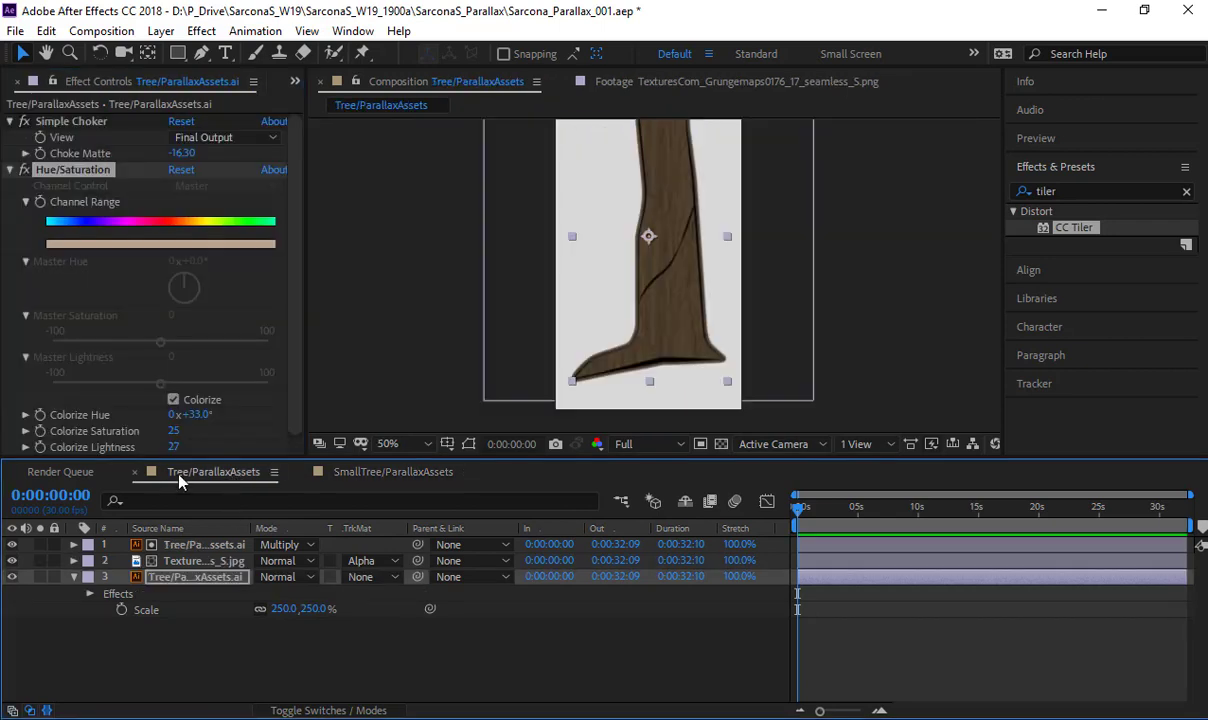
pyautogui.click(9, 169)
pyautogui.click(9, 121)
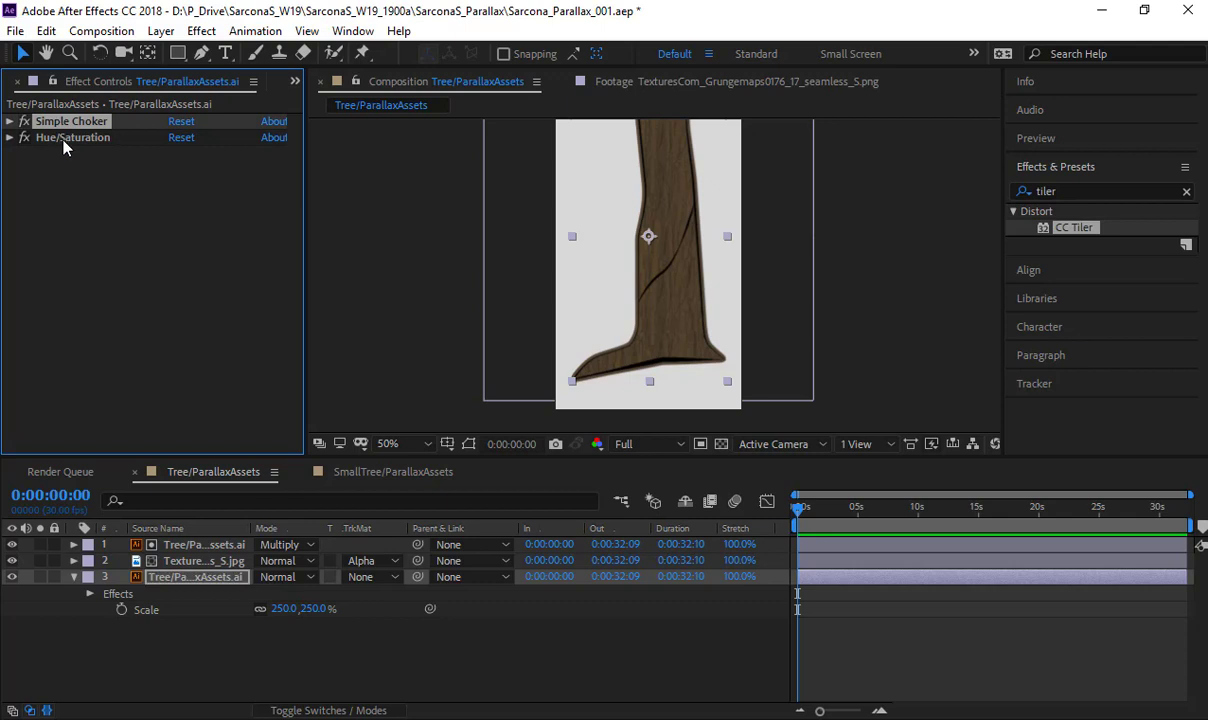
pyautogui.keyDown('shift'); pyautogui.click(62, 140); pyautogui.keyUp('shift')
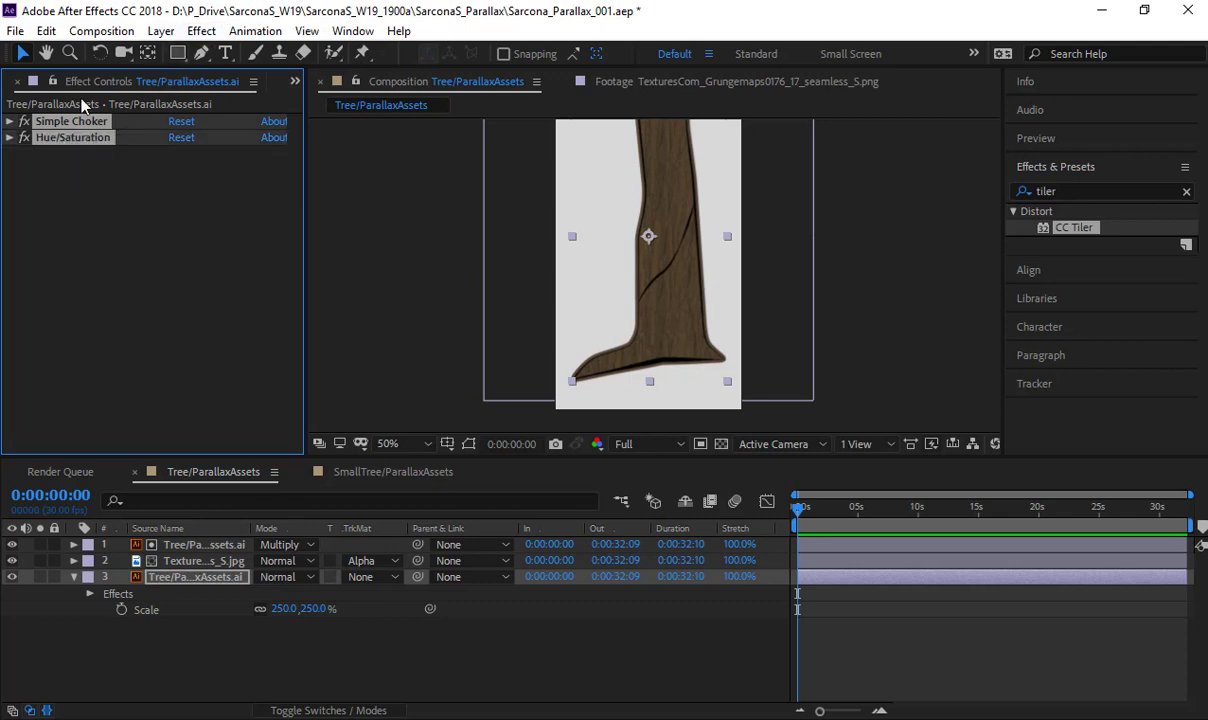
pyautogui.click(255, 31)
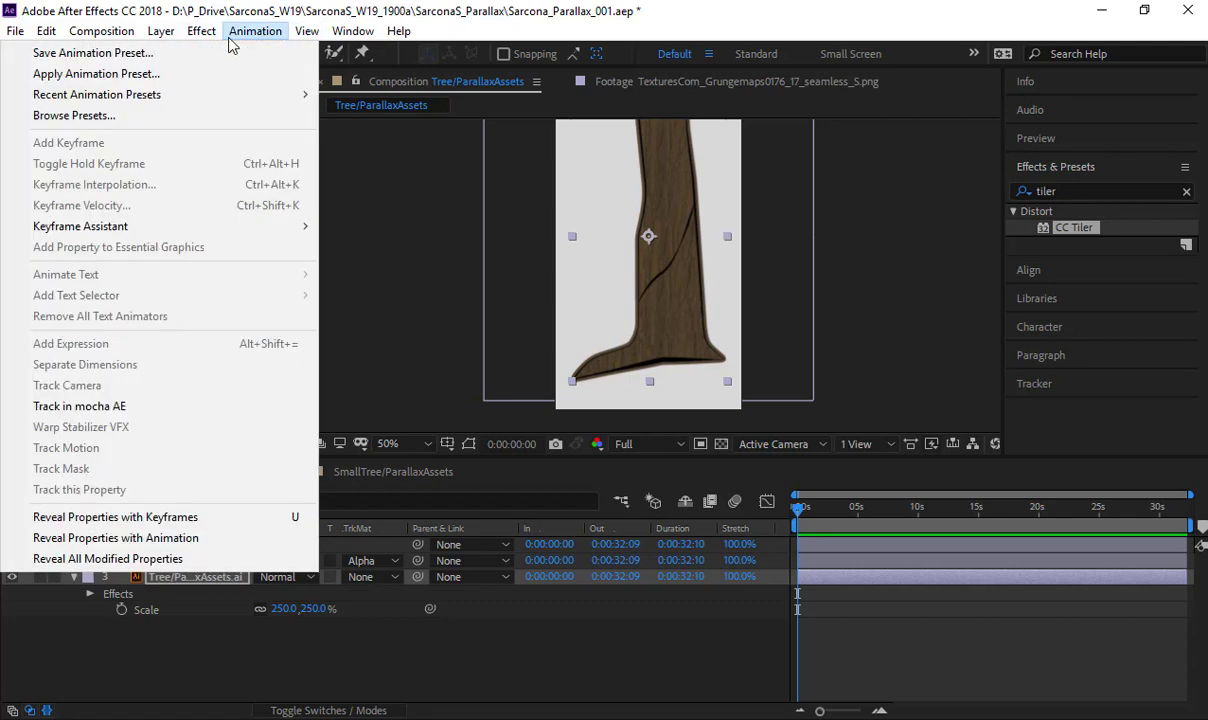
pyautogui.click(105, 57)
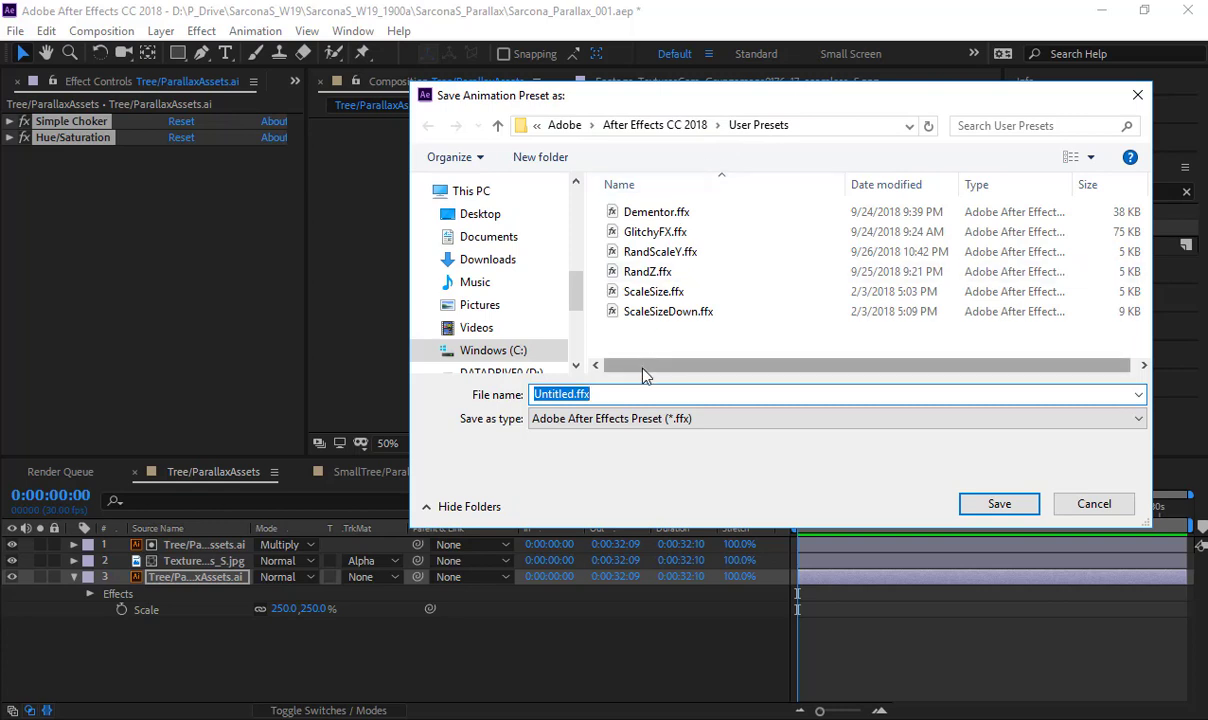
pyautogui.write('ChokeAndC')
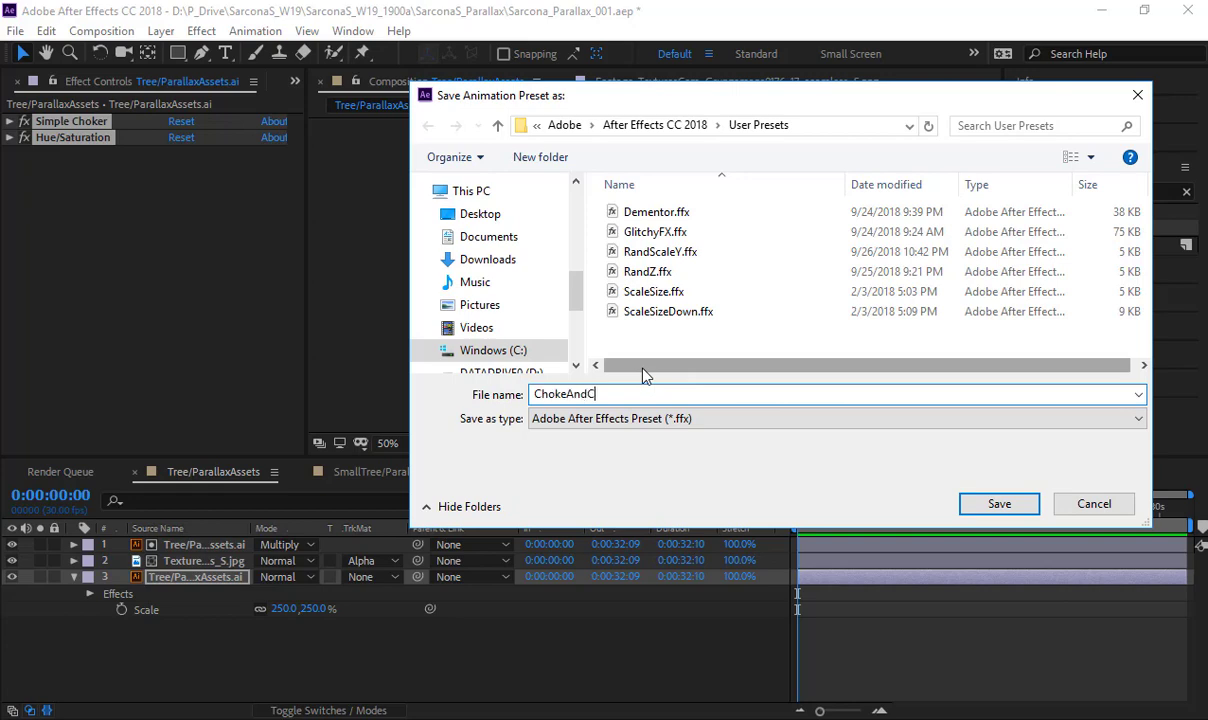
pyautogui.write('olor')
pyautogui.press('Return')
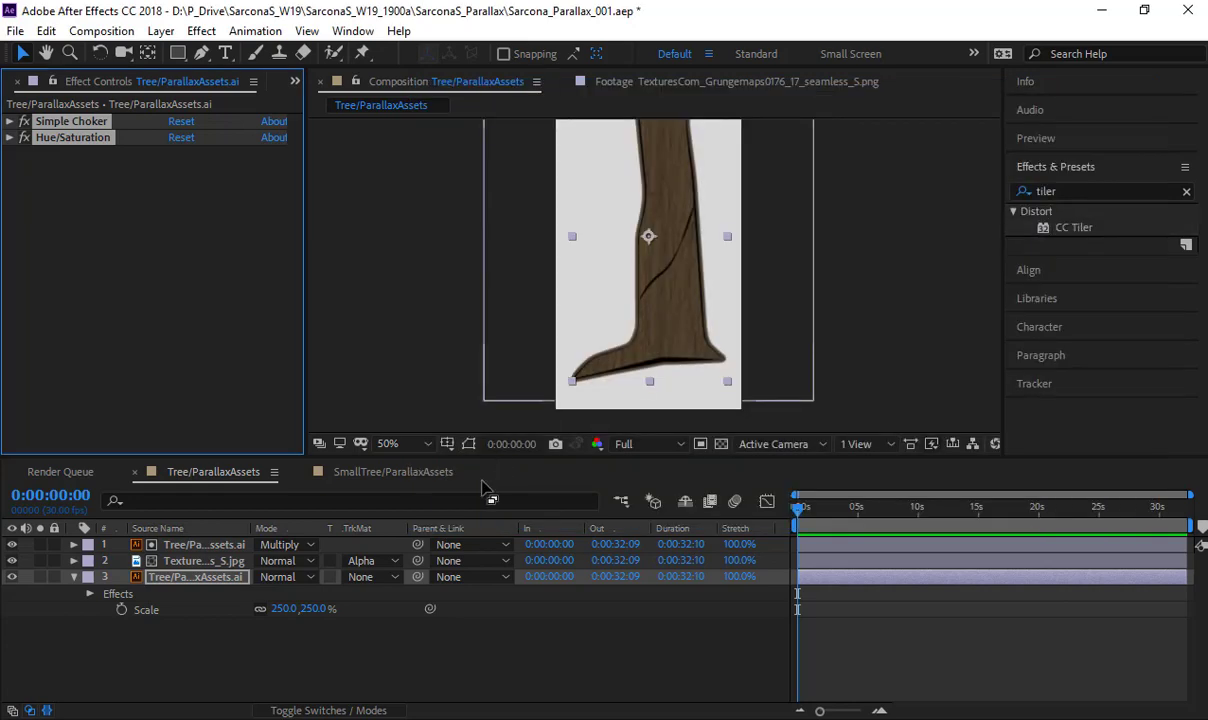
# - Apply the ChokeAndColor preset to the bottom layer of the SmallTree/ParallaxAssets composition and collapse its effects
pyautogui.click(383, 472)
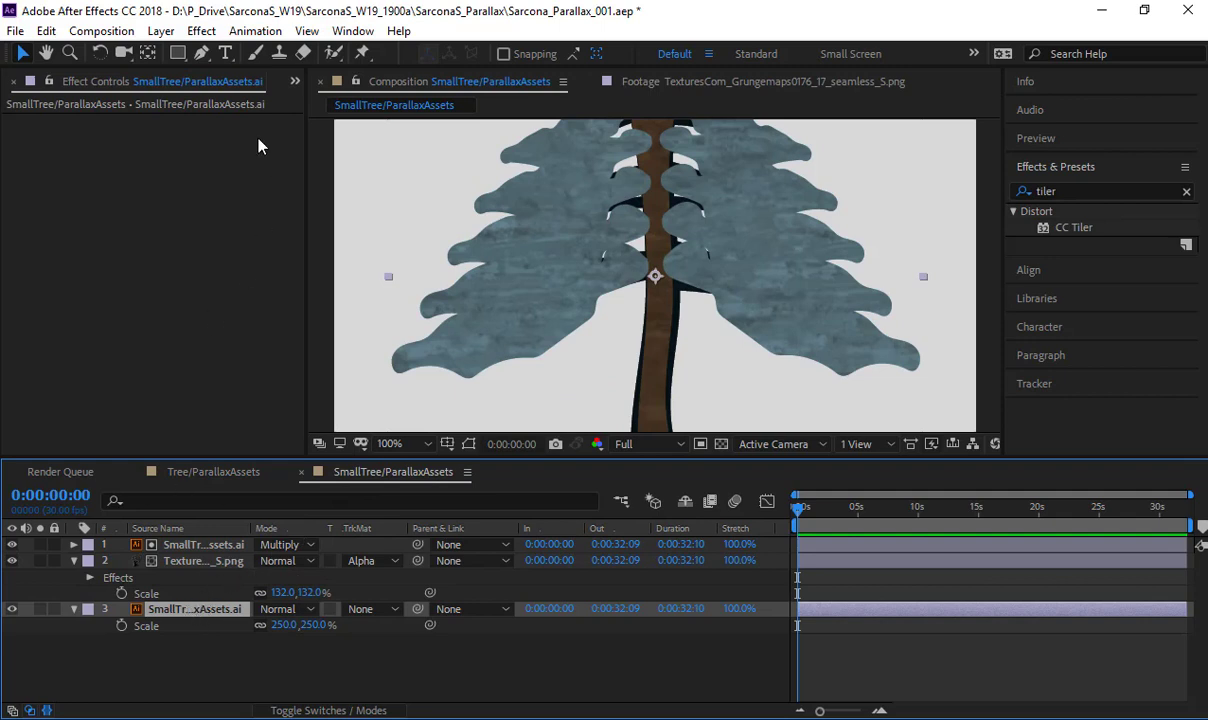
pyautogui.click(243, 32)
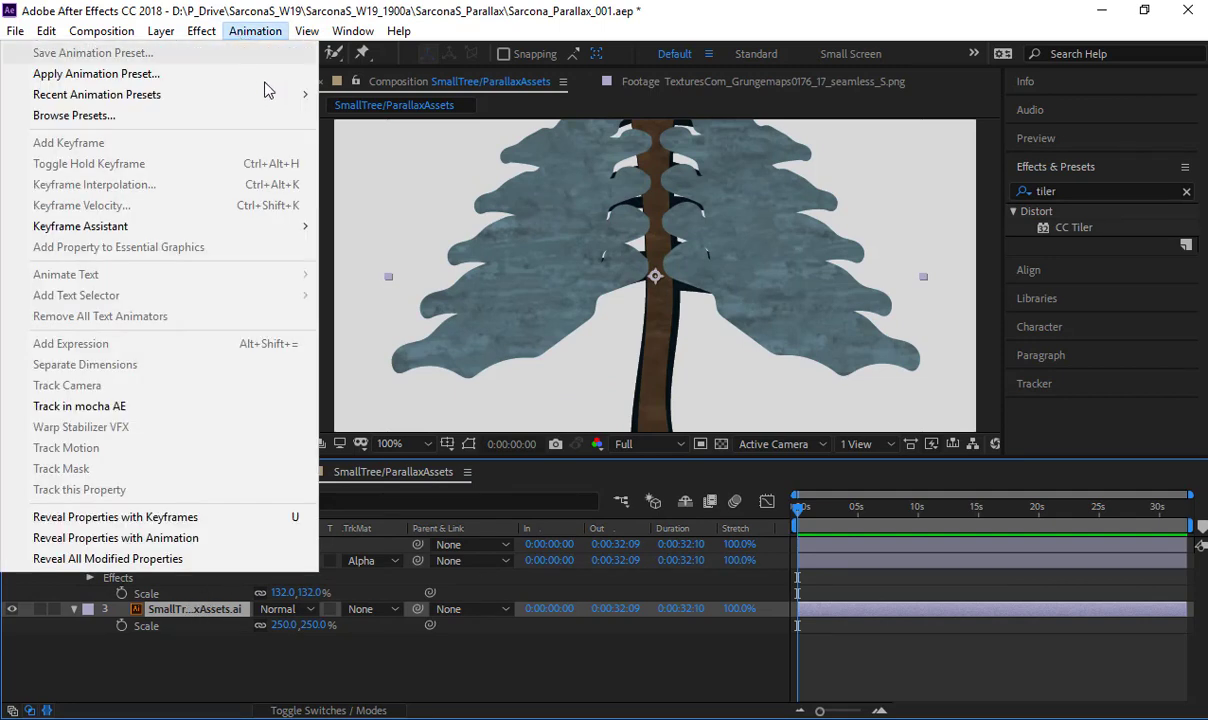
pyautogui.moveTo(264, 93)
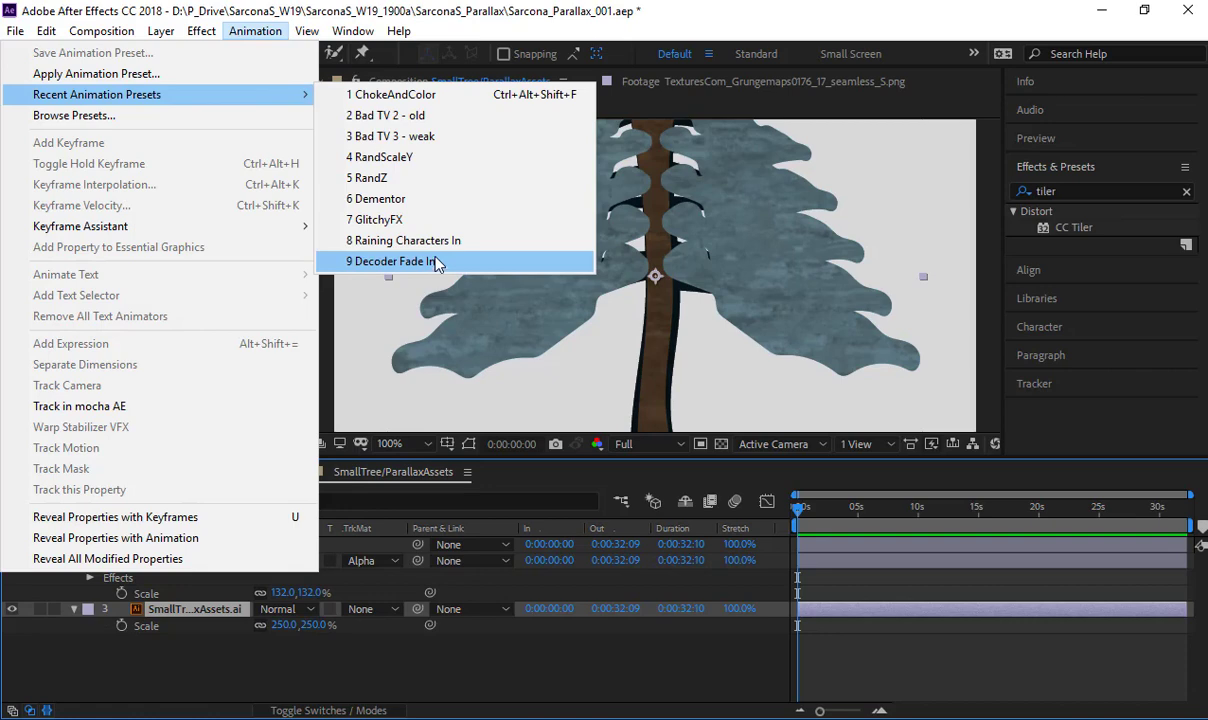
pyautogui.click(421, 95)
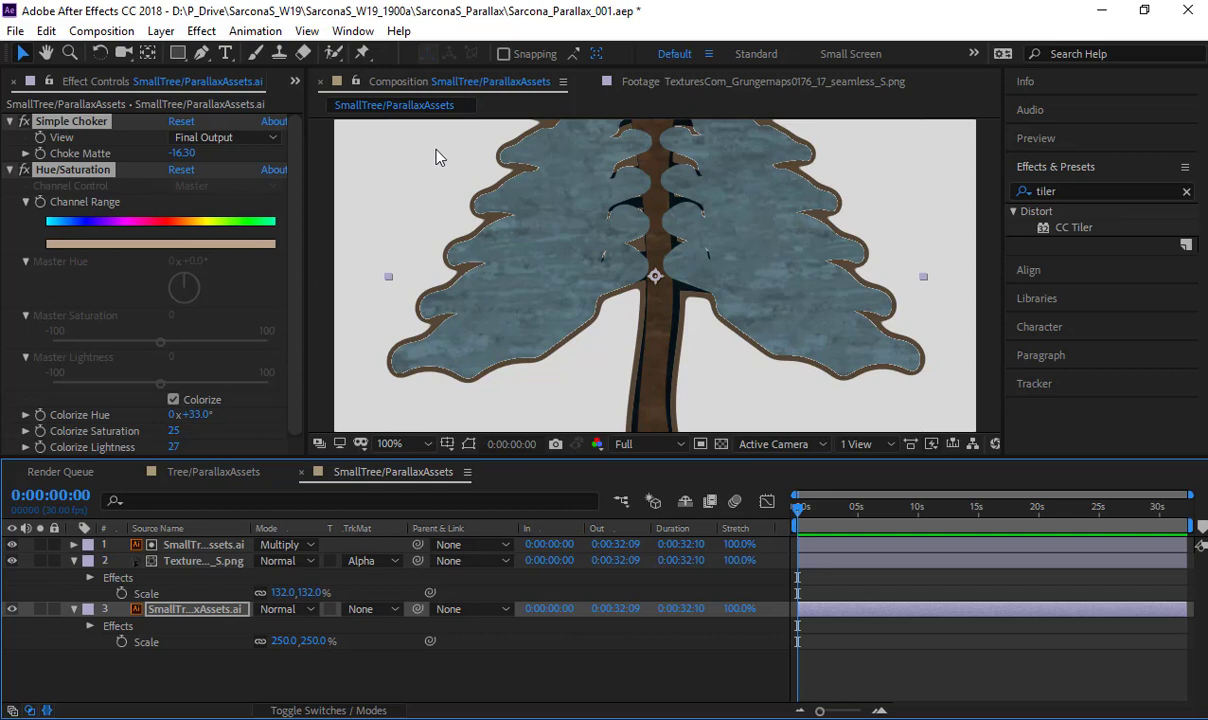
pyautogui.click(246, 34)
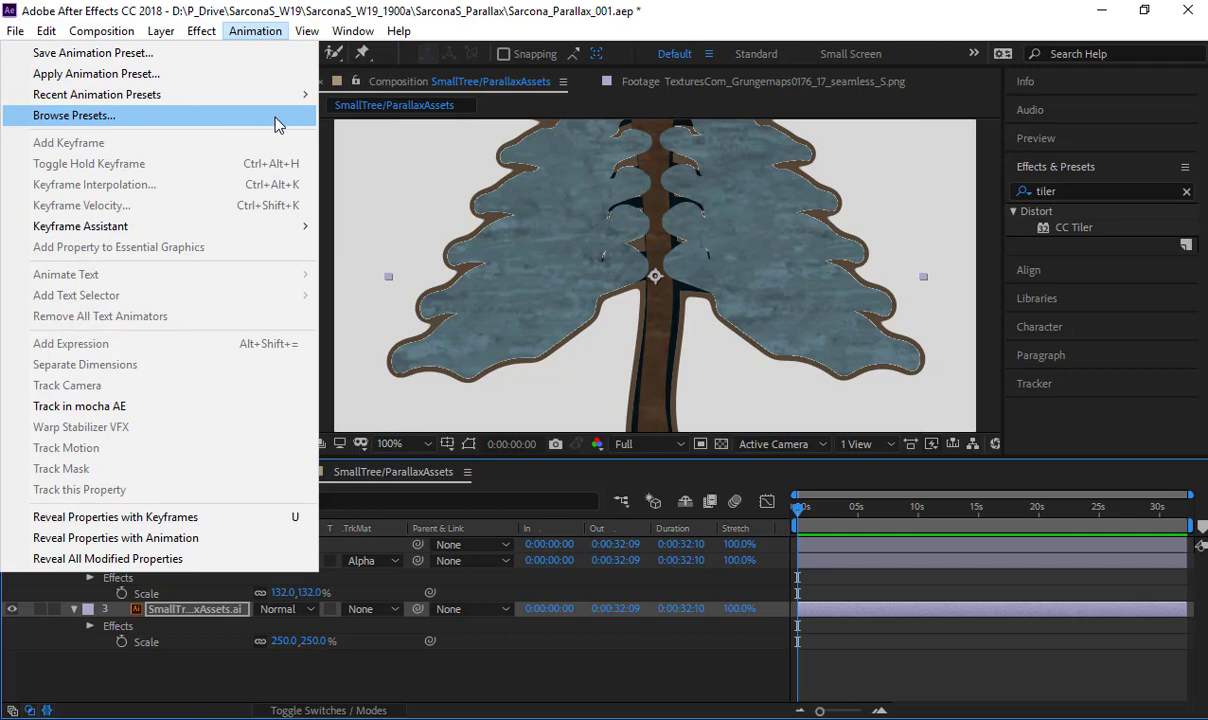
pyautogui.click(513, 154)
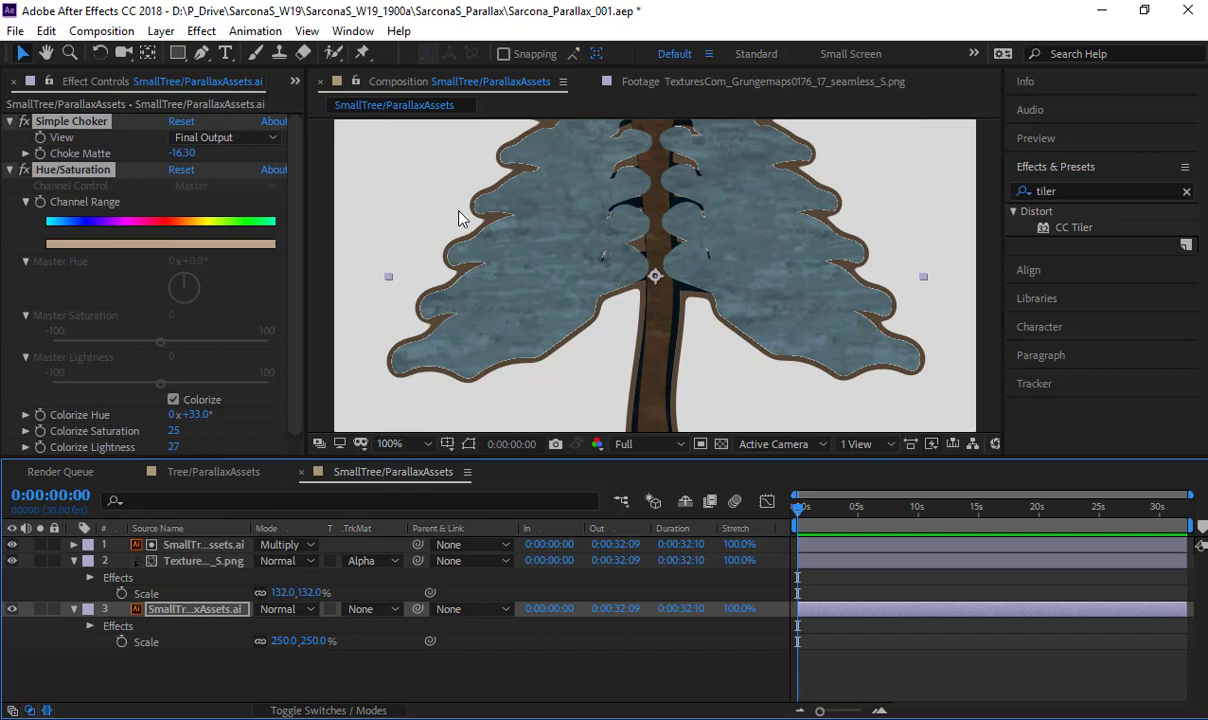
pyautogui.keyDown('ctrl'); pyautogui.click(9, 121); pyautogui.keyUp('ctrl')
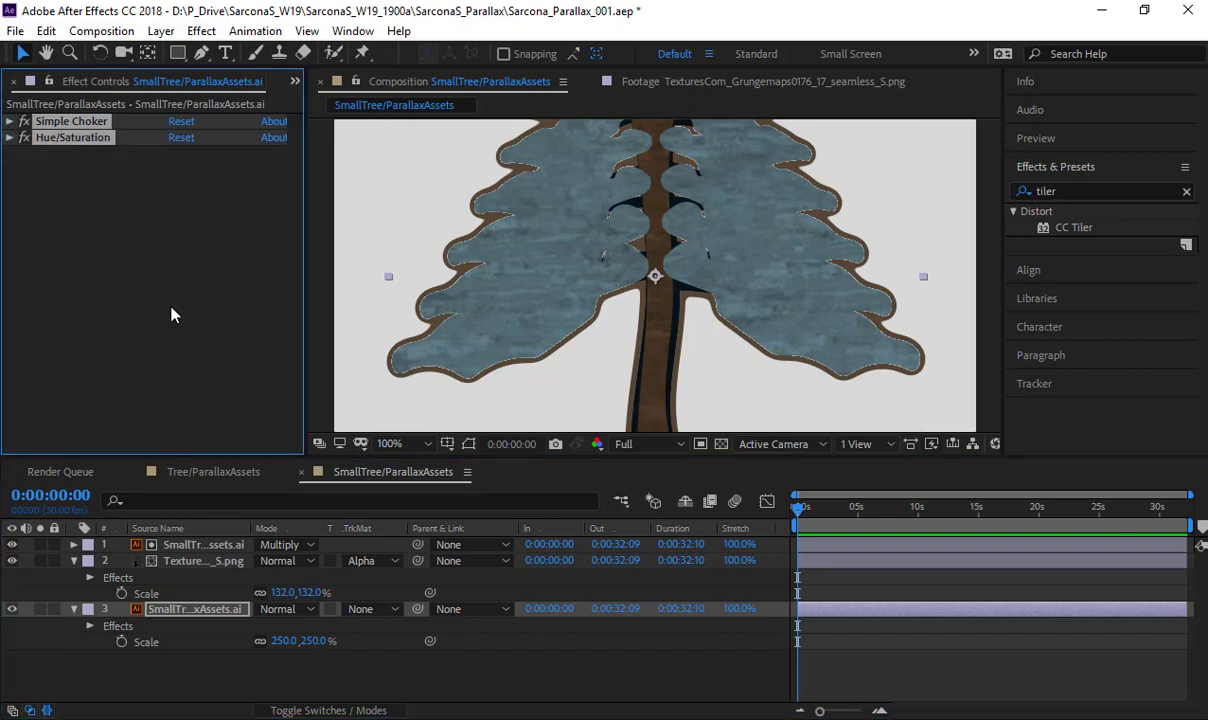
# - Move the SmallTree/ParallaxAssets composition into the project's Compositions folder
pyautogui.click(183, 472)
pyautogui.click(66, 472)
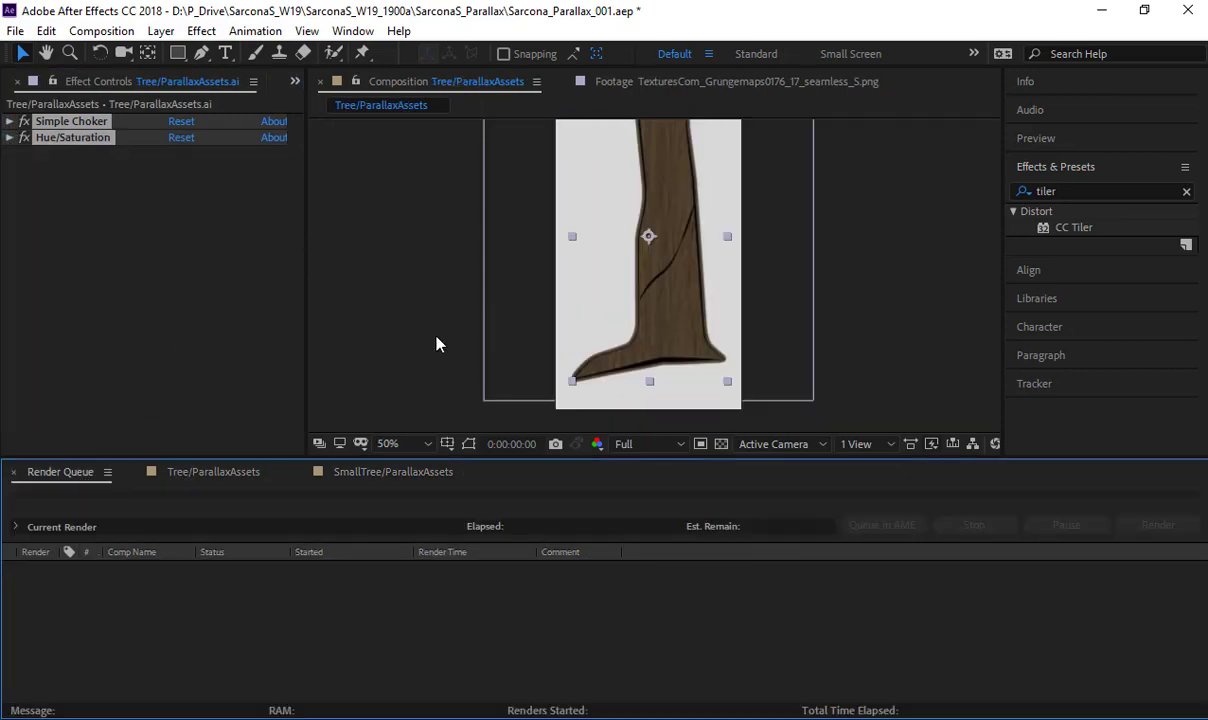
pyautogui.click(17, 81)
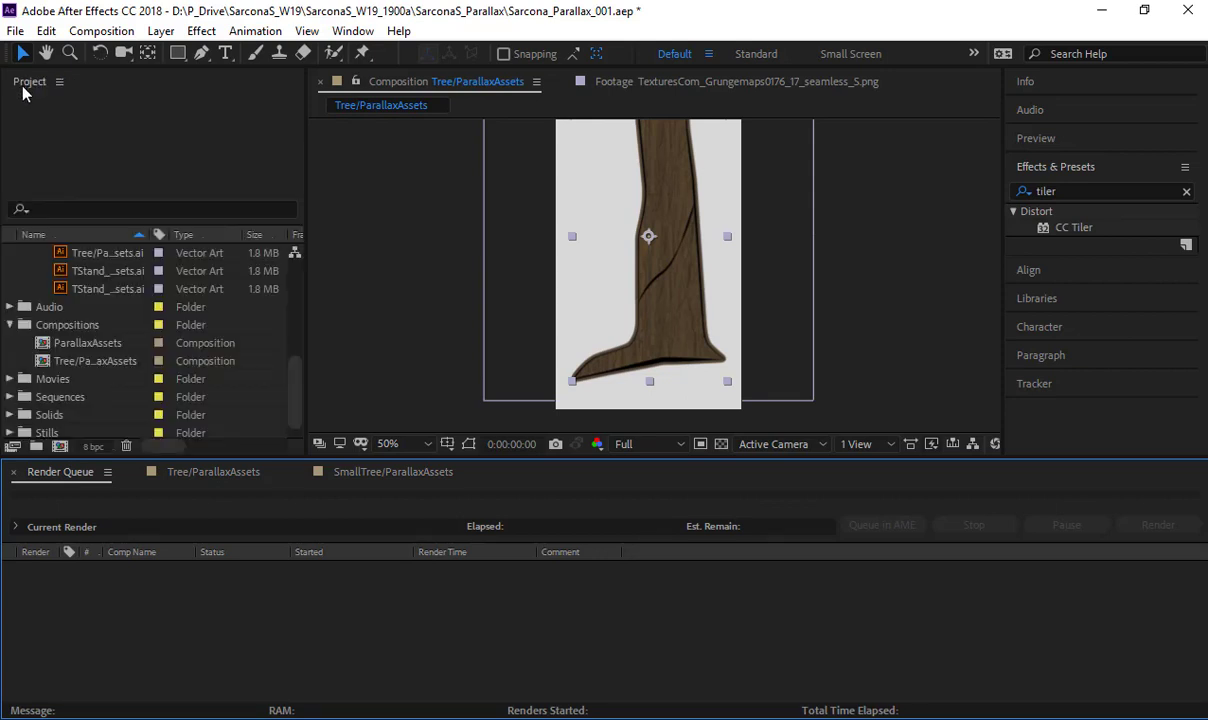
pyautogui.scroll(-3, 80, 316)
pyautogui.moveTo(80, 347); pyautogui.dragTo(79, 313)
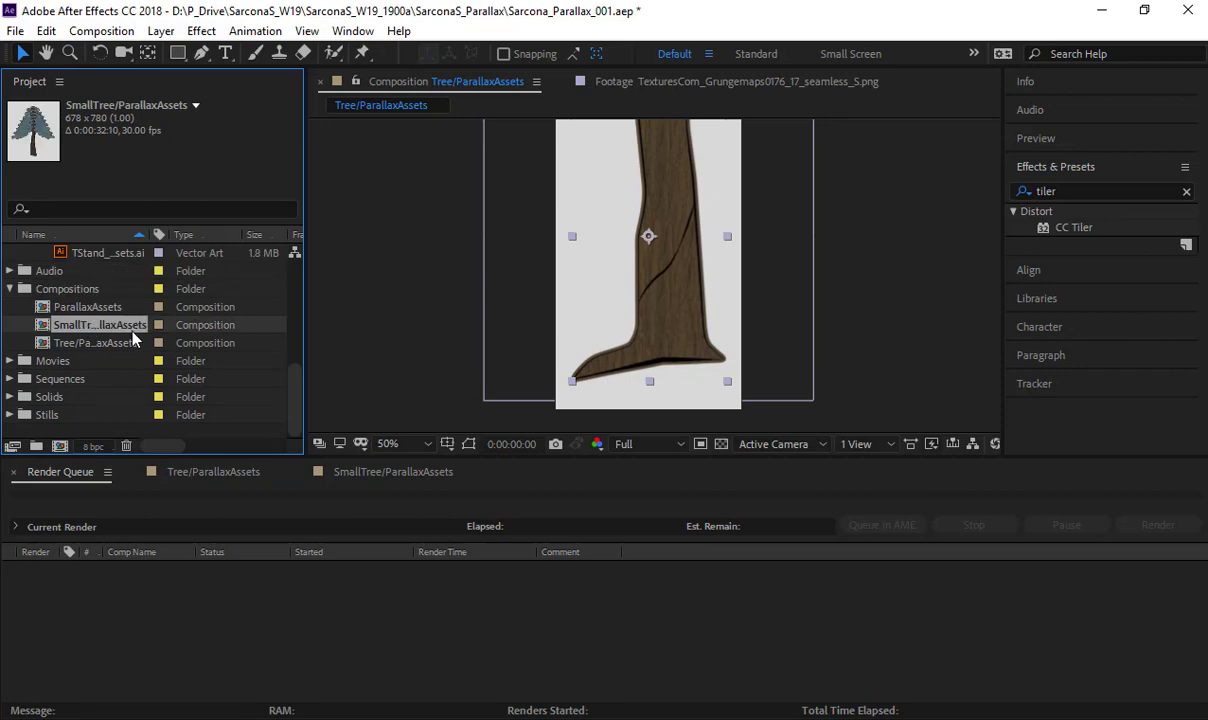
# - Create a new composition from the SmallTree/ParallaxAssets.ai footage
pyautogui.scroll(3, 133, 342)
pyautogui.click(108, 325)
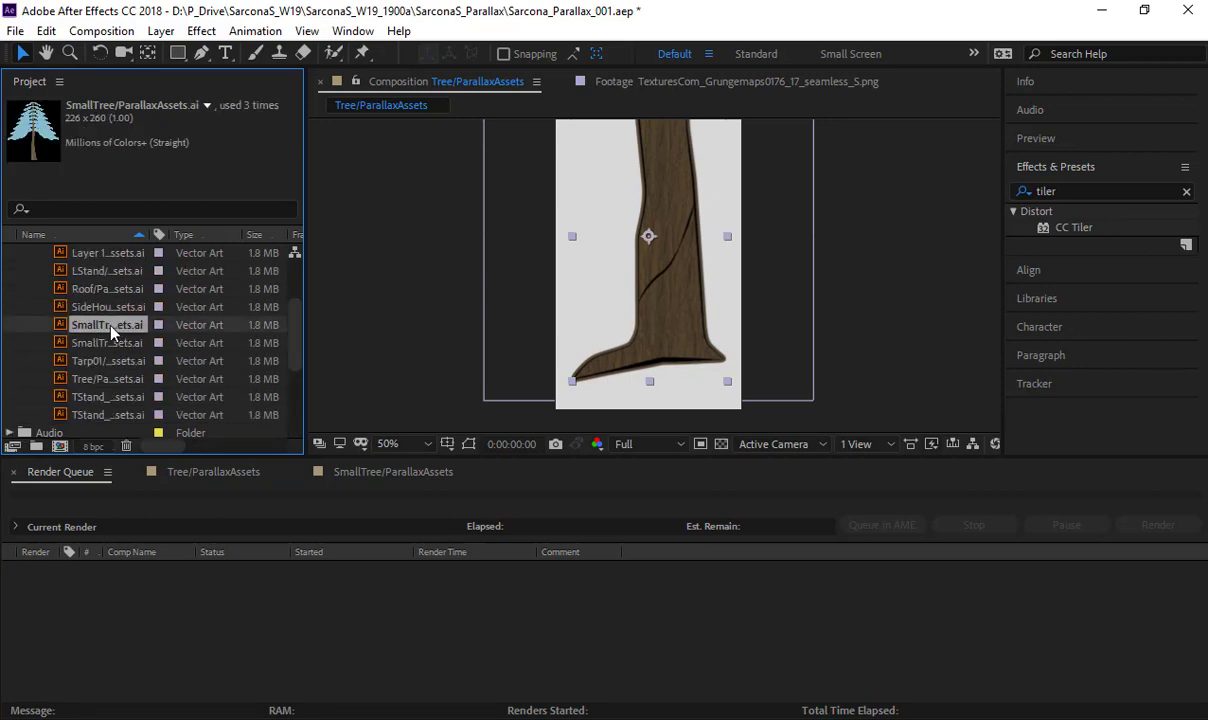
pyautogui.scroll(-3, 98, 305)
pyautogui.moveTo(107, 271); pyautogui.dragTo(62, 443)
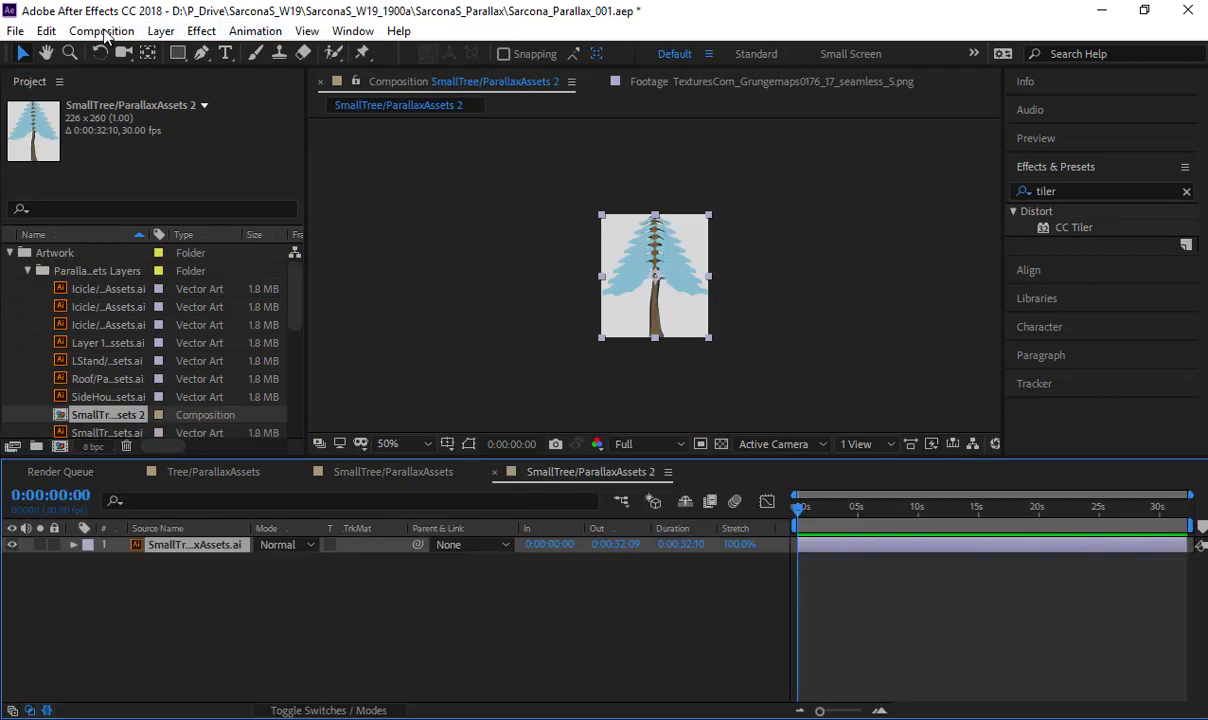
# - Enlarge the new small tree composition to 678 x 780 px by setting its width to 226*3 with the aspect ratio locked
pyautogui.click(101, 31)
pyautogui.click(125, 81)
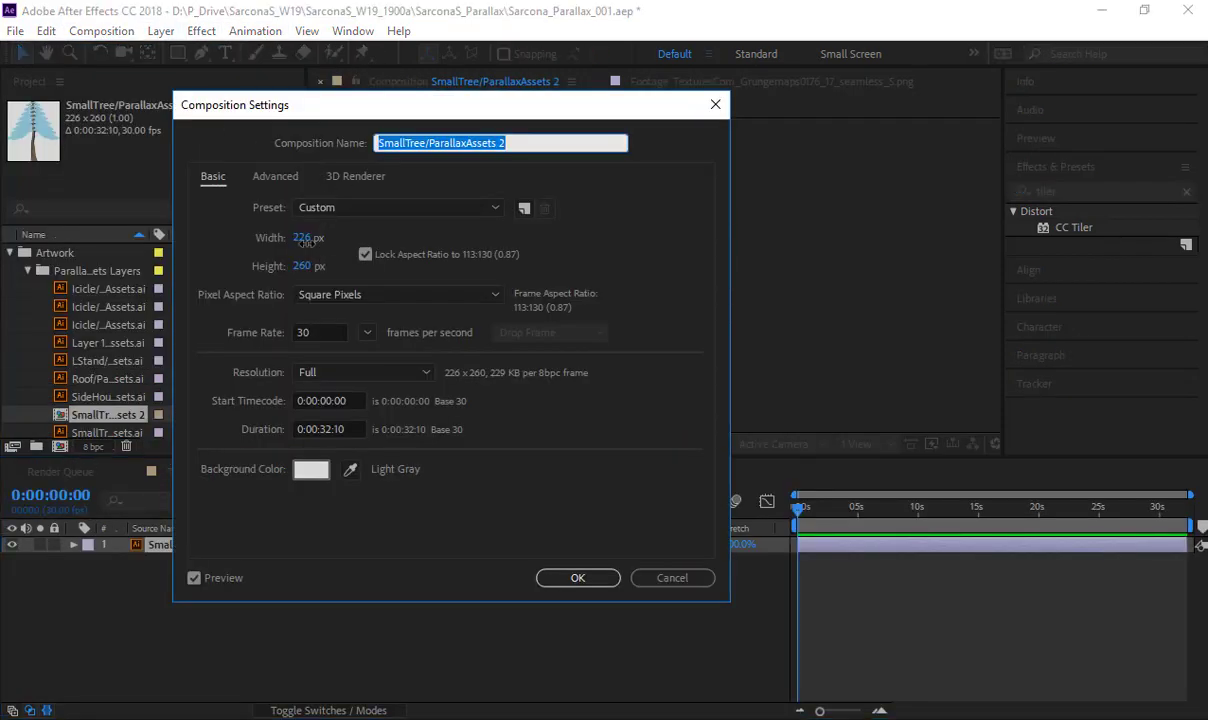
pyautogui.click(303, 238)
pyautogui.write('678')
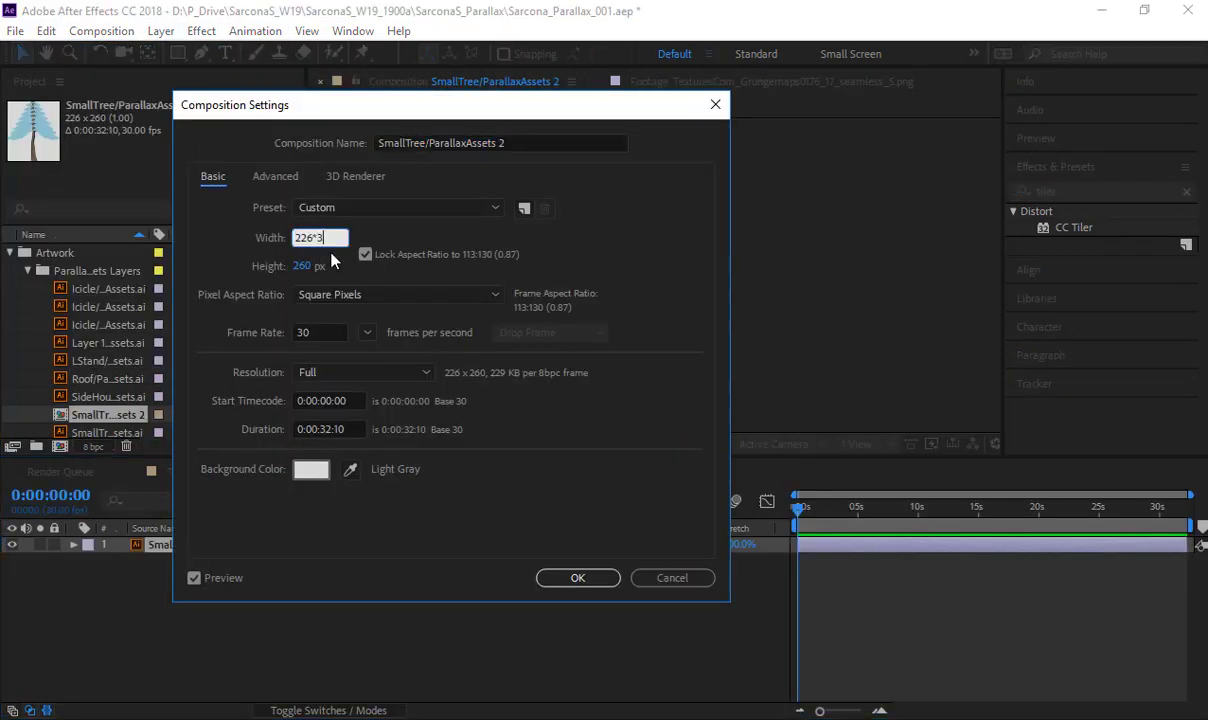
pyautogui.press('Return')
# - Scale the small tree layer to 250% and duplicate it
pyautogui.press('s')
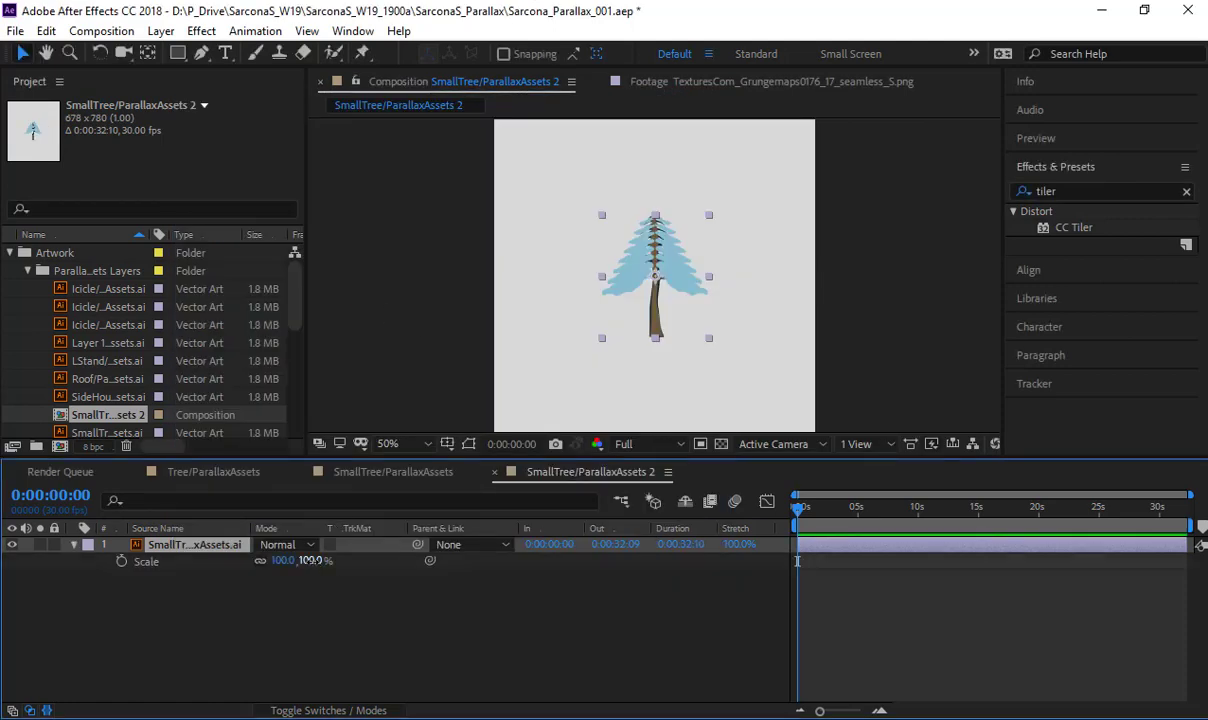
pyautogui.click(313, 561)
pyautogui.write('250')
pyautogui.press('Return')
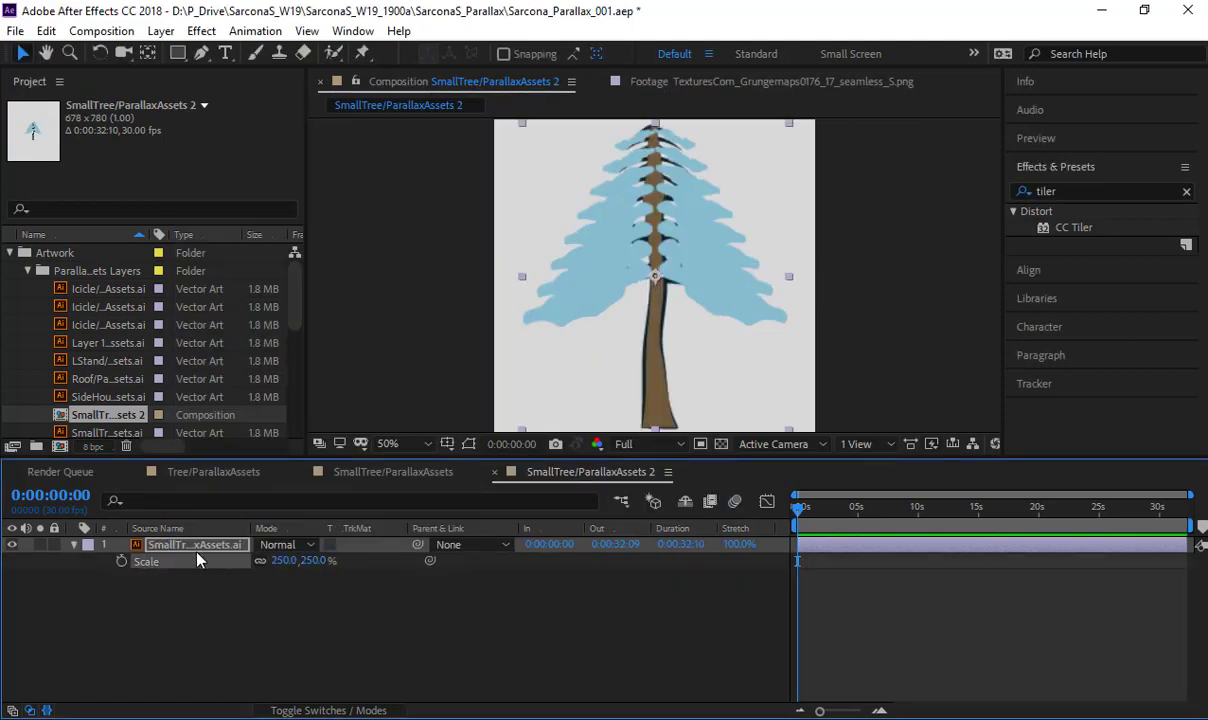
pyautogui.hotkey('ctrl', 'd')
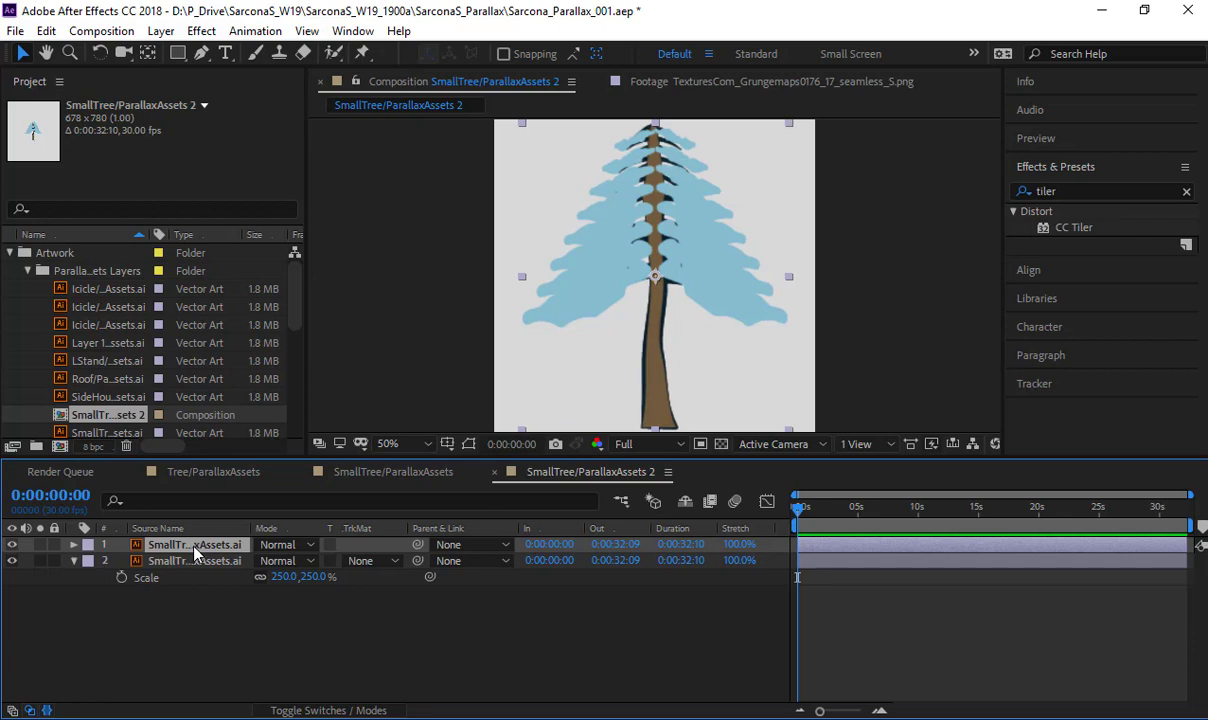
# - Place TexturesCom_Grungemaps0176_17_seamless_S.png between the two small tree layers and set its track matte to Alpha Matte
pyautogui.scroll(-5, 135, 400)
pyautogui.click(11, 414)
pyautogui.scroll(-2, 62, 410)
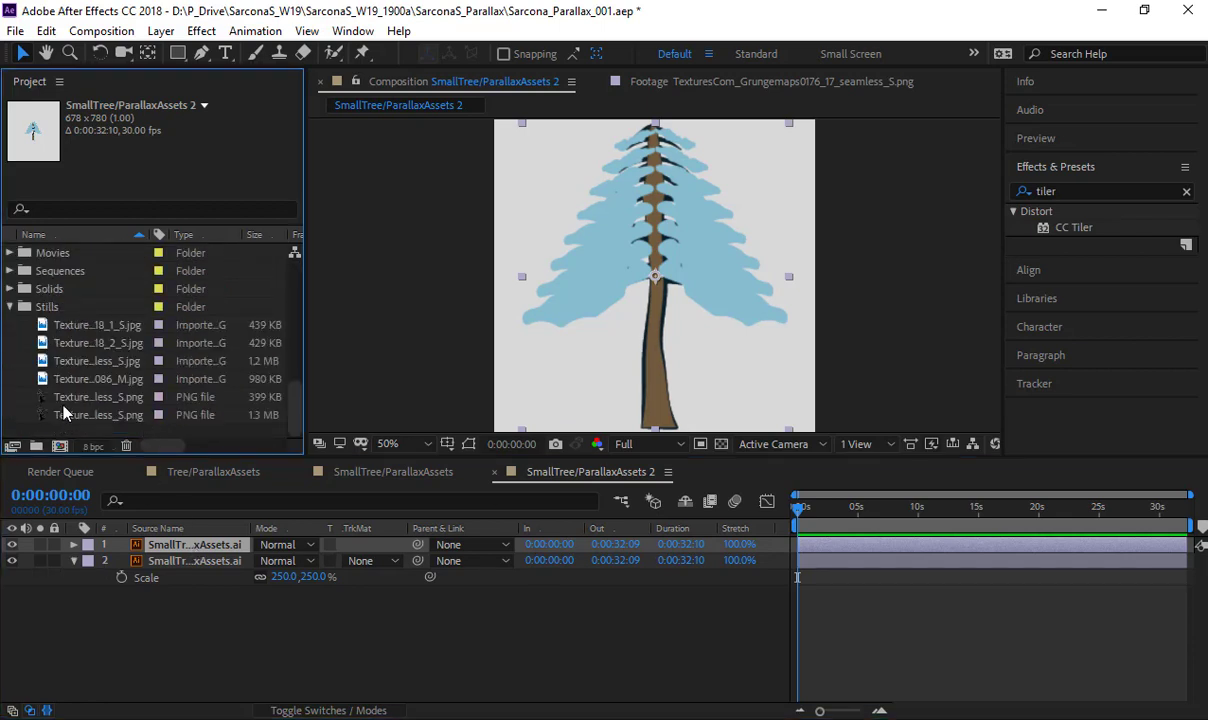
pyautogui.click(85, 400)
pyautogui.moveTo(92, 414); pyautogui.dragTo(196, 560)
pyautogui.click(360, 560)
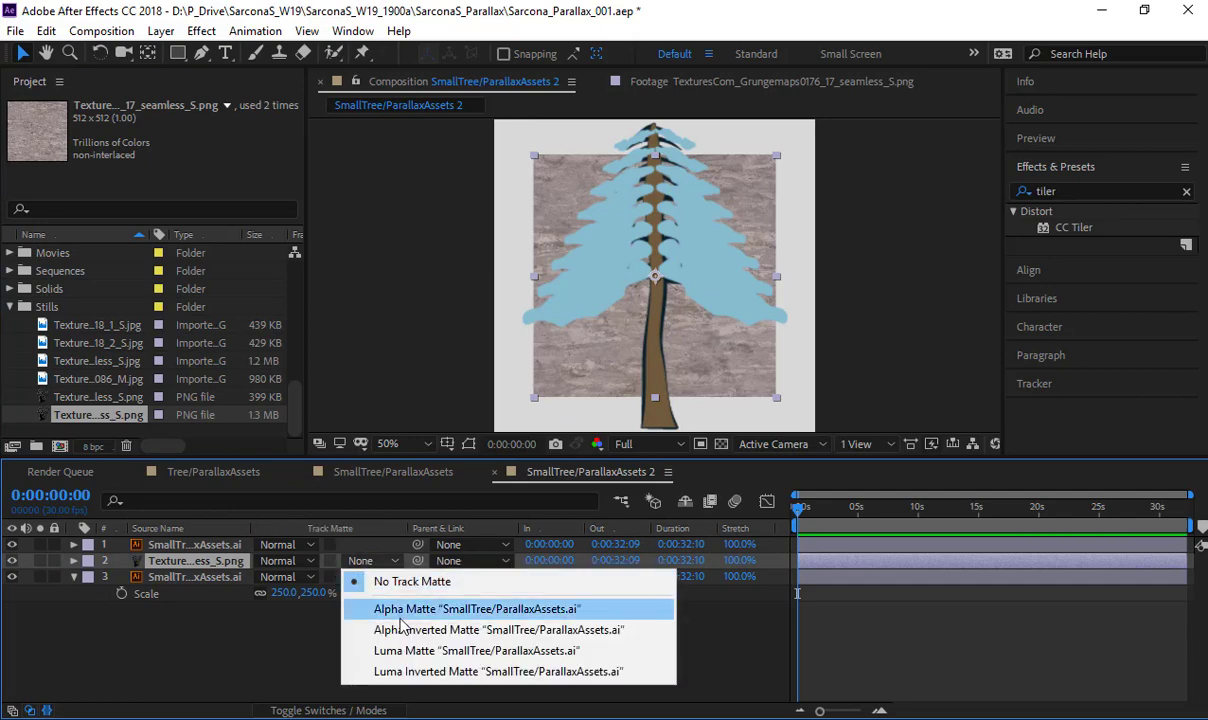
pyautogui.click(470, 609)
# - Set the upper small tree layer's blending mode to Multiply and turn its visibility back on
pyautogui.click(272, 545)
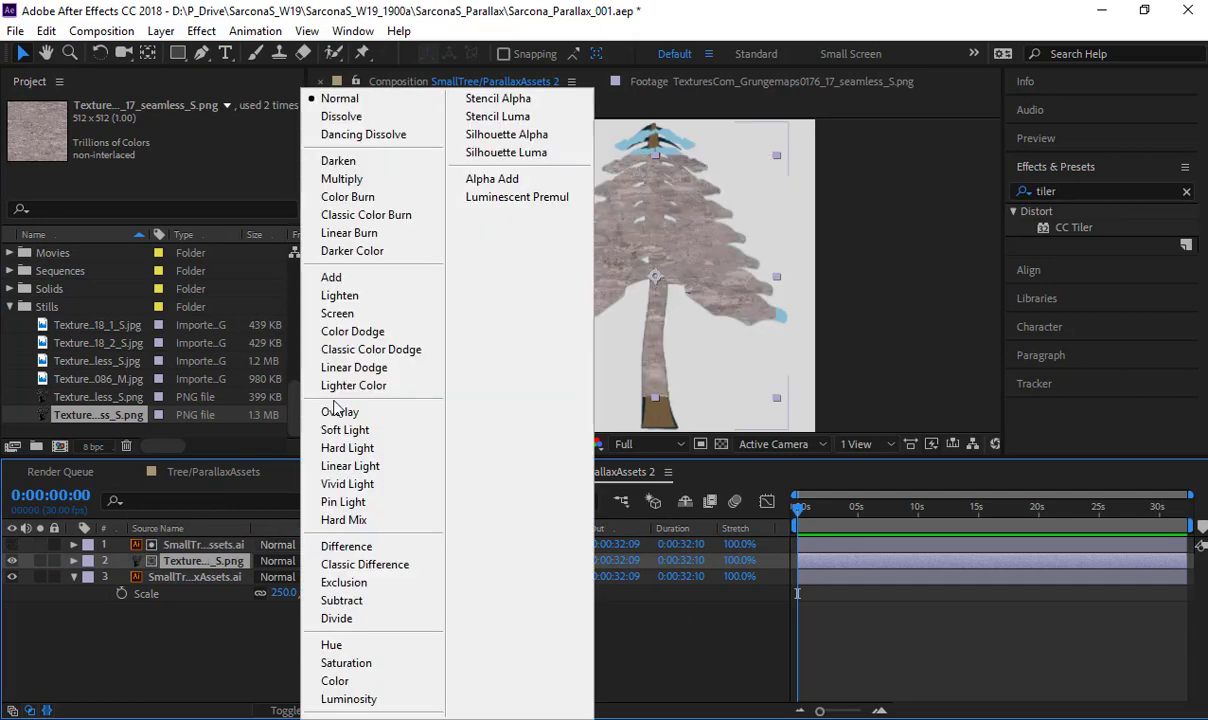
pyautogui.click(340, 183)
pyautogui.click(11, 544)
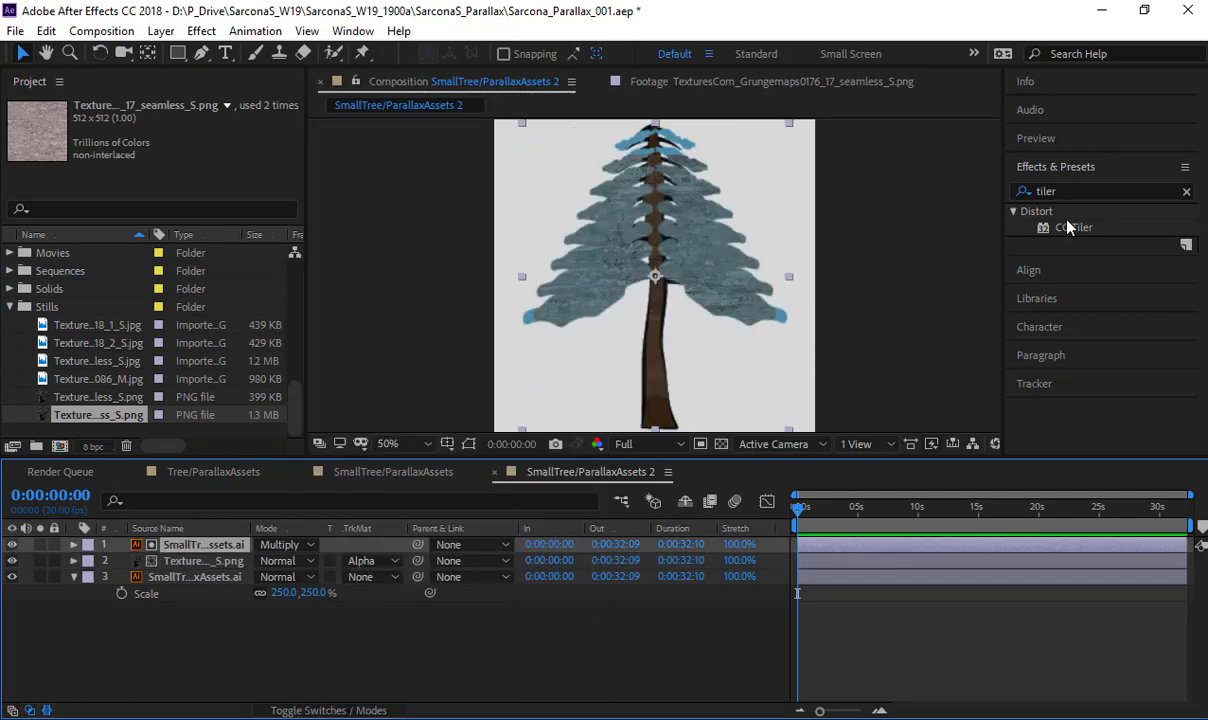
# - Apply CC Tiler to the grunge texture layer, scale the layer to 133%, and set the tiler's Scale to 56%
pyautogui.moveTo(1068, 227); pyautogui.dragTo(215, 558)
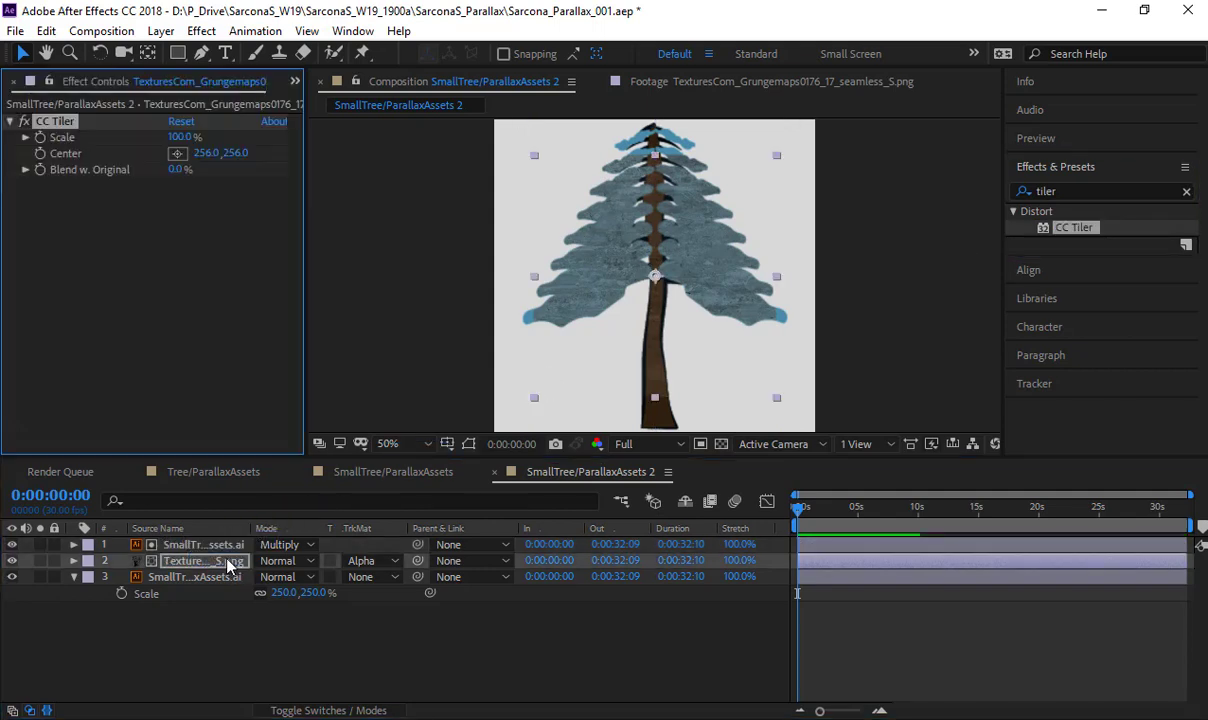
pyautogui.press('s')
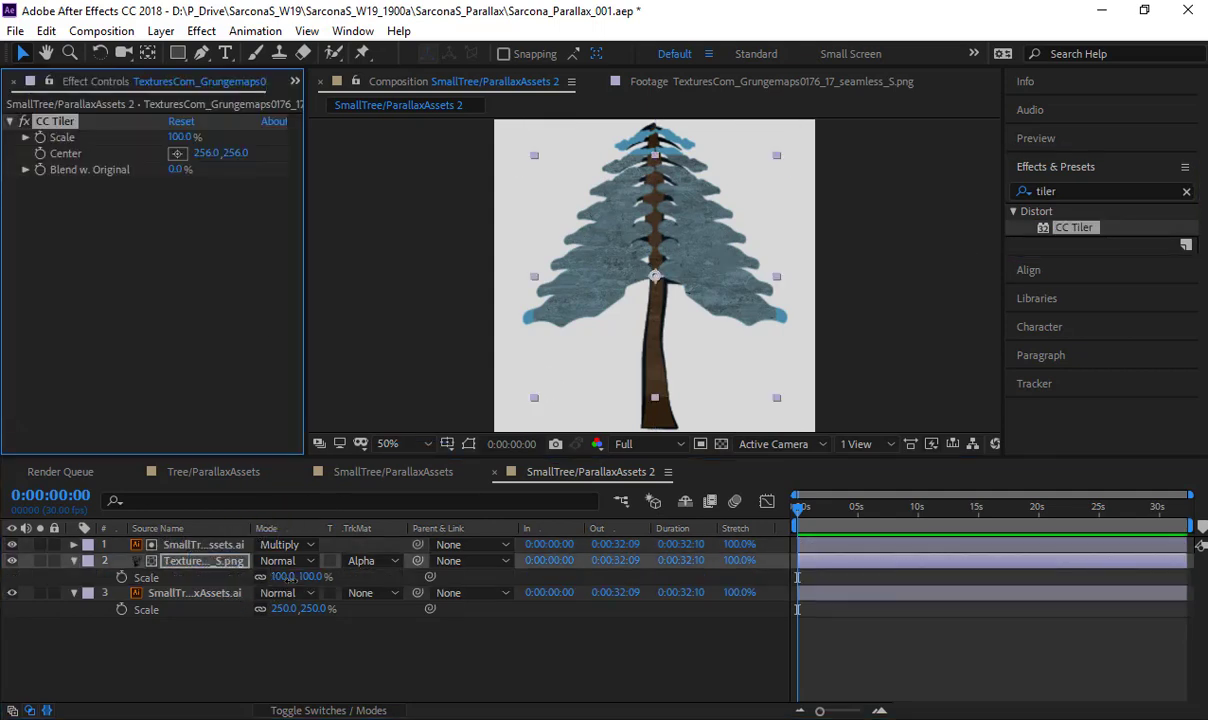
pyautogui.moveTo(288, 577); pyautogui.dragTo(322, 578)
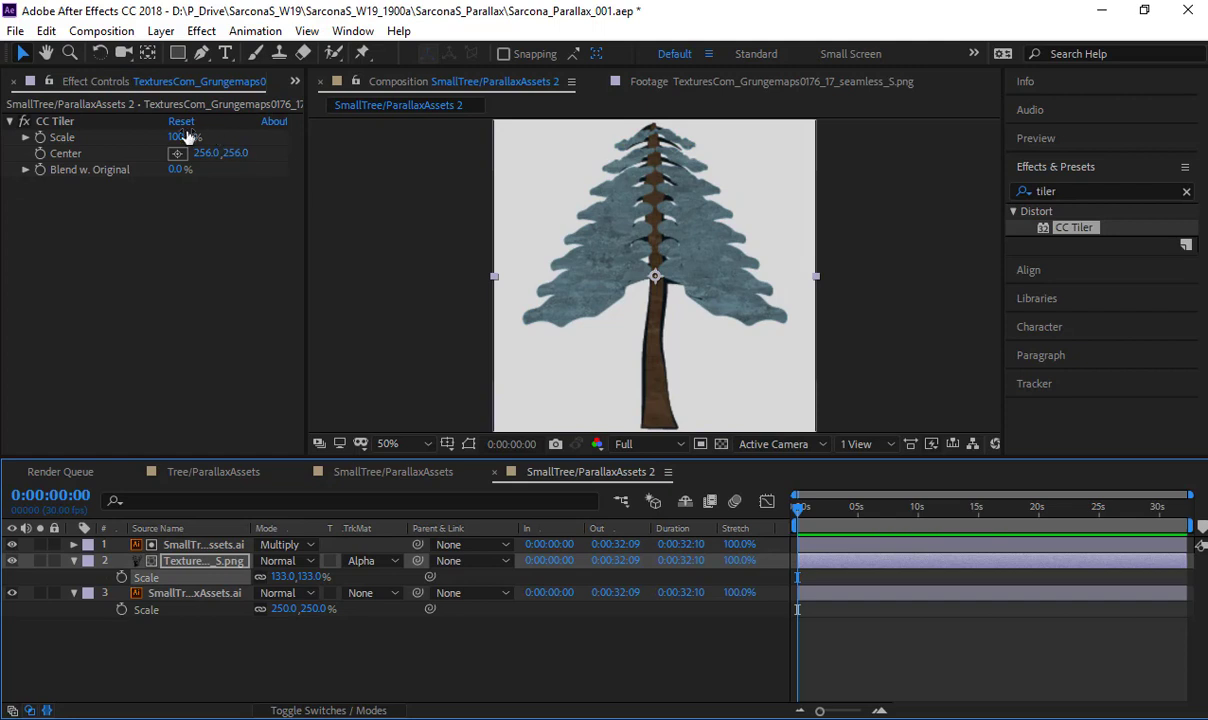
pyautogui.moveTo(180, 136); pyautogui.dragTo(136, 136)
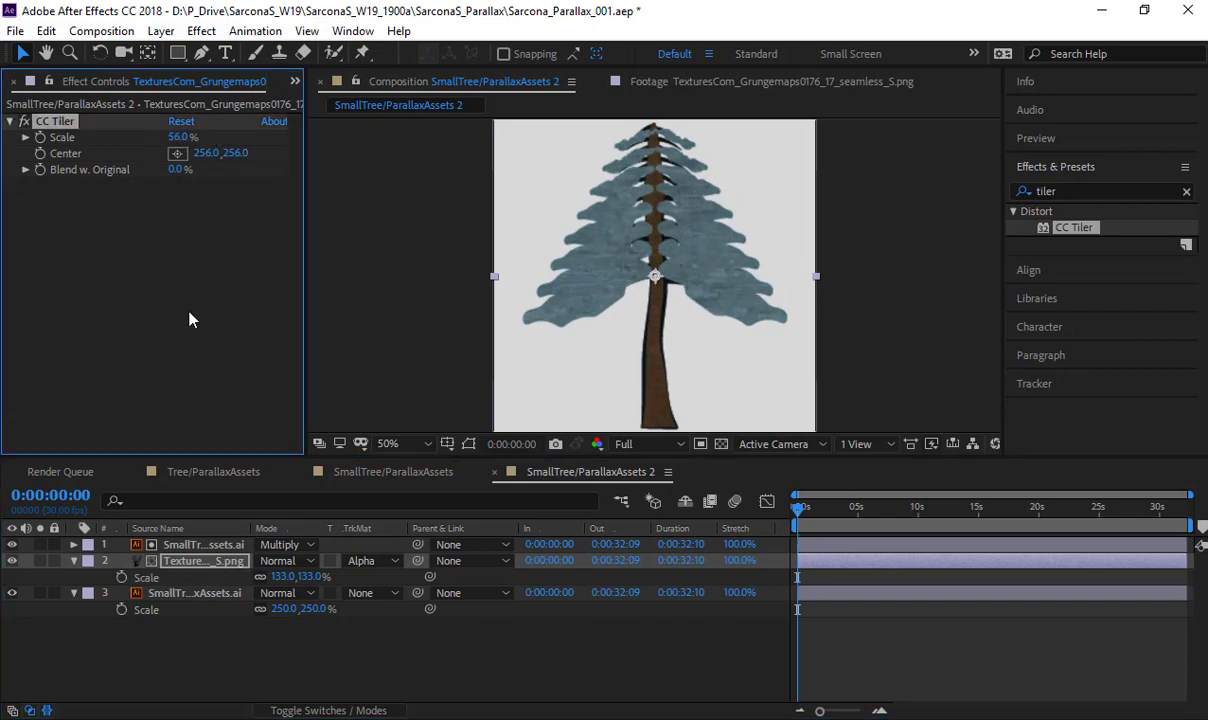
# - Apply the ChokeAndColor preset to the lower small tree layer and collapse the open layer properties
pyautogui.click(192, 593)
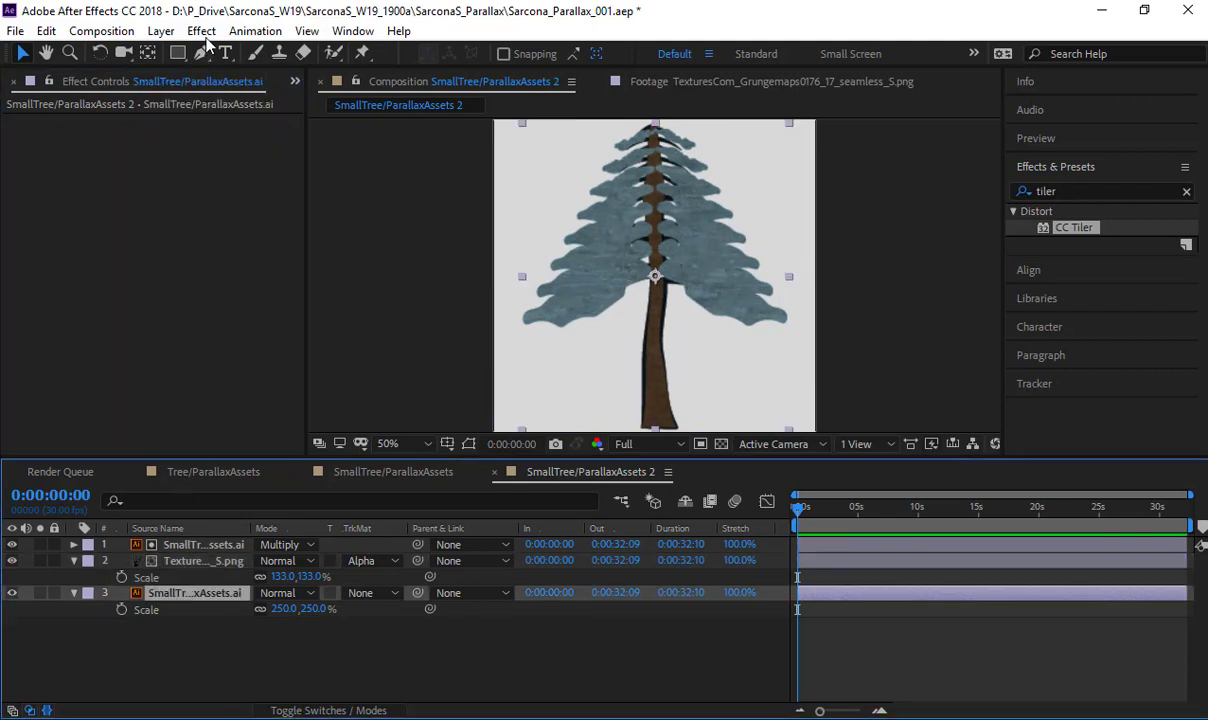
pyautogui.click(201, 31)
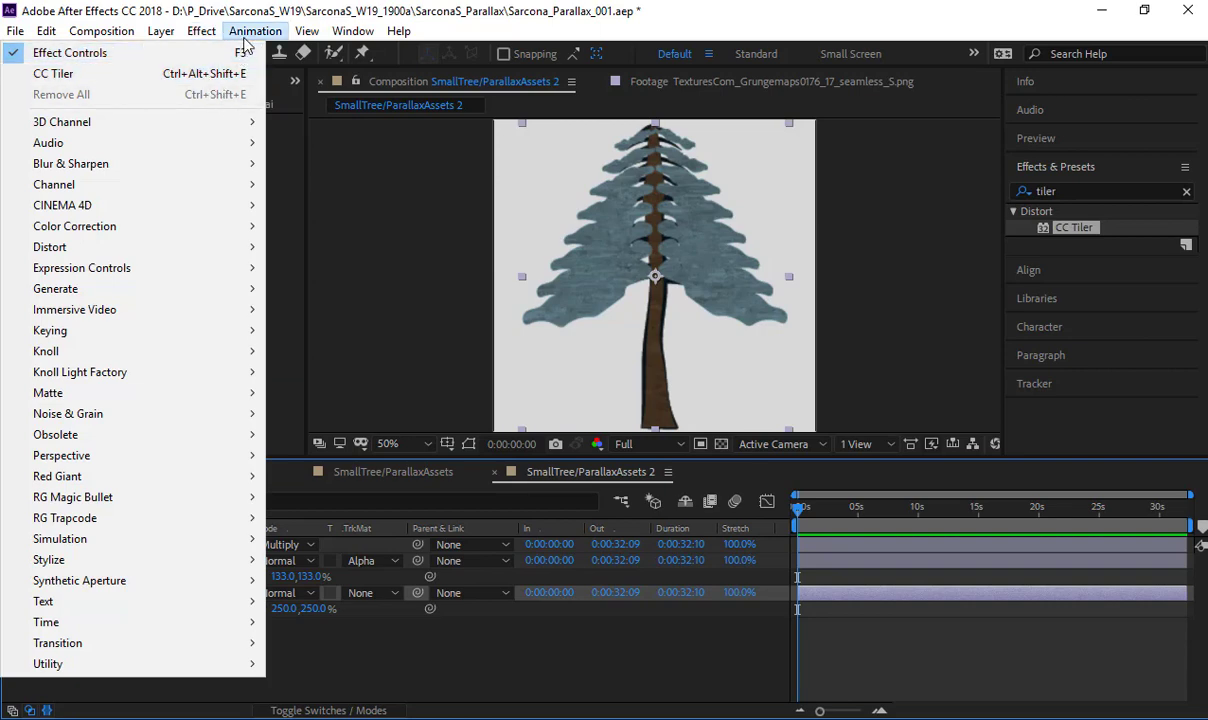
pyautogui.moveTo(252, 33)
pyautogui.moveTo(276, 96)
pyautogui.click(340, 96)
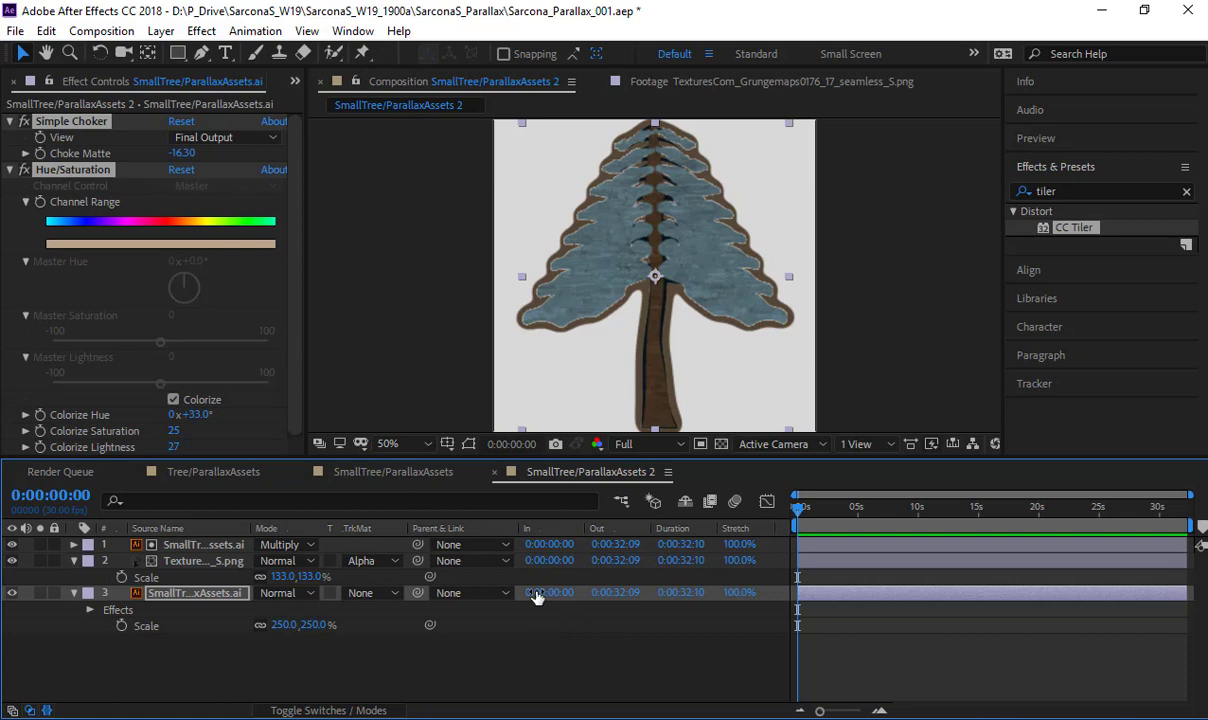
pyautogui.press('u')
pyautogui.click(228, 558)
pyautogui.press('u')
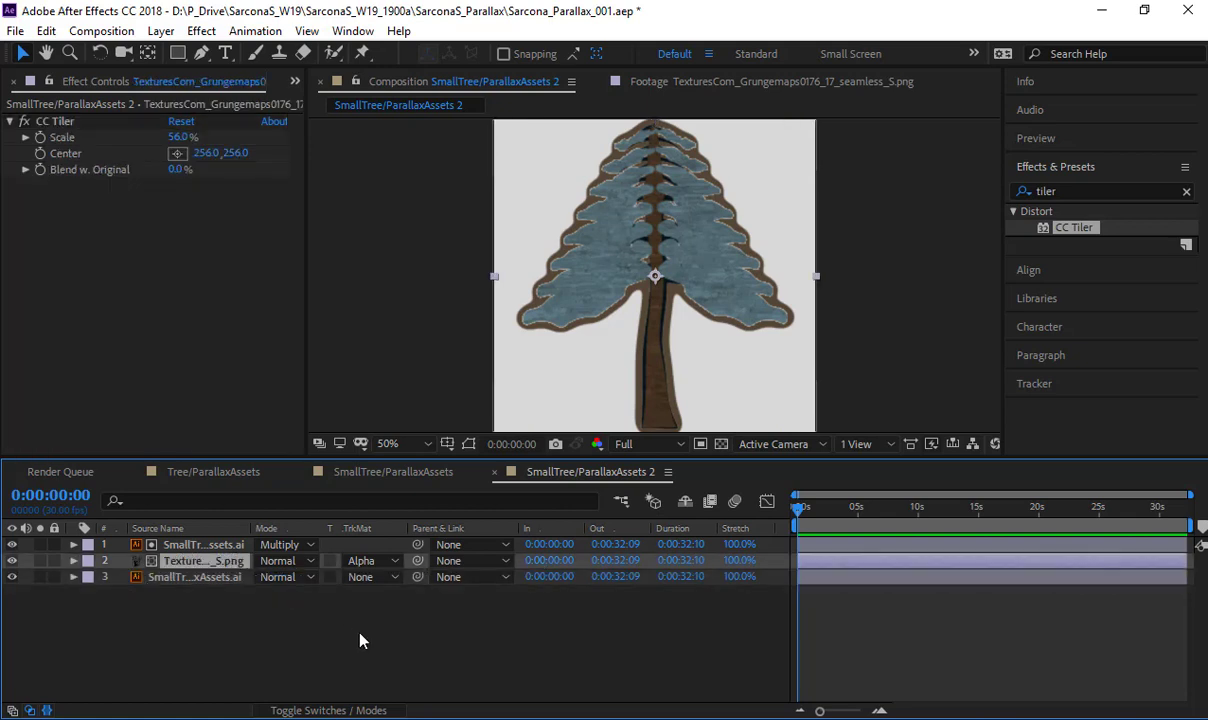
pyautogui.click(360, 633)
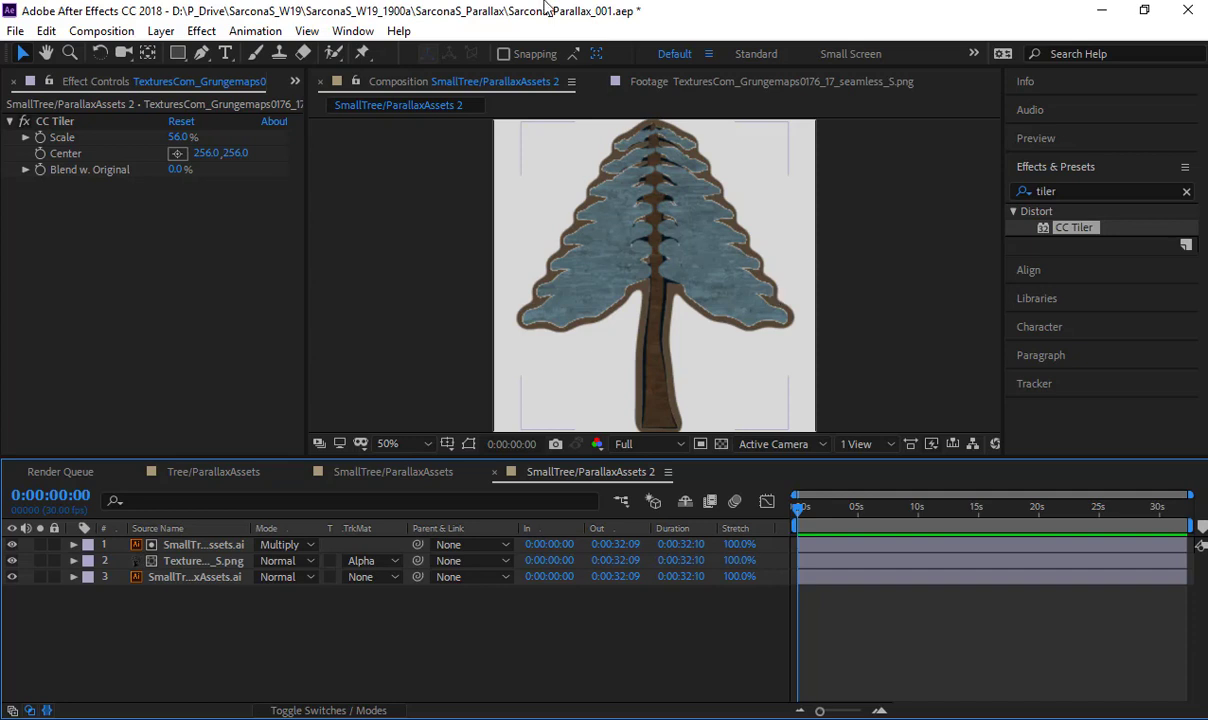
# - Try the grunge texture layer at 0% opacity, restore its opacity to 100%, and collapse the property
pyautogui.scroll(4, 645, 300)
pyautogui.scroll(-1, 700, 300)
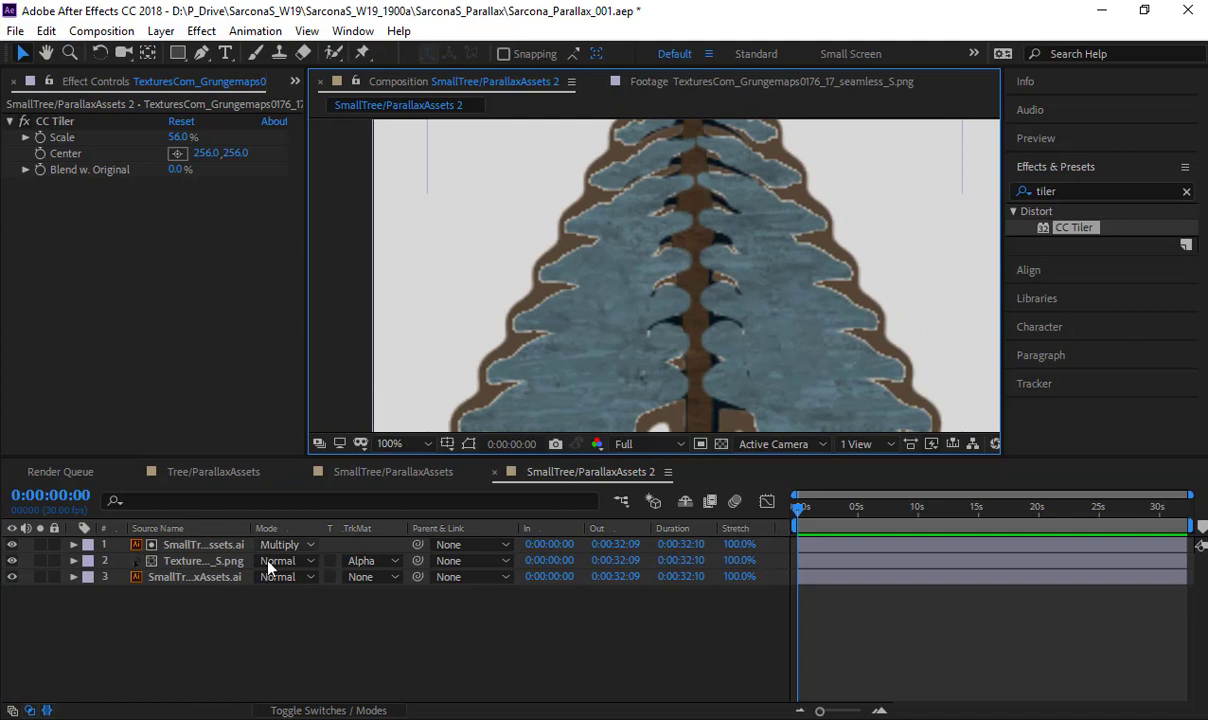
pyautogui.click(213, 564)
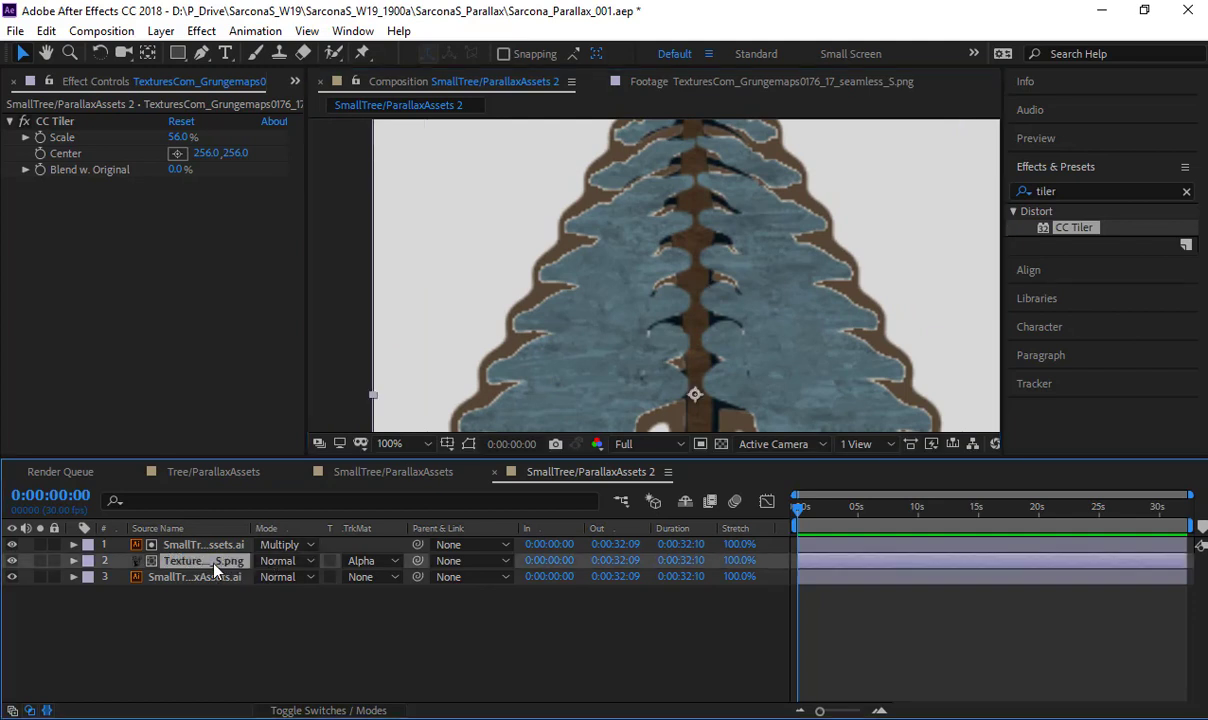
pyautogui.press('t')
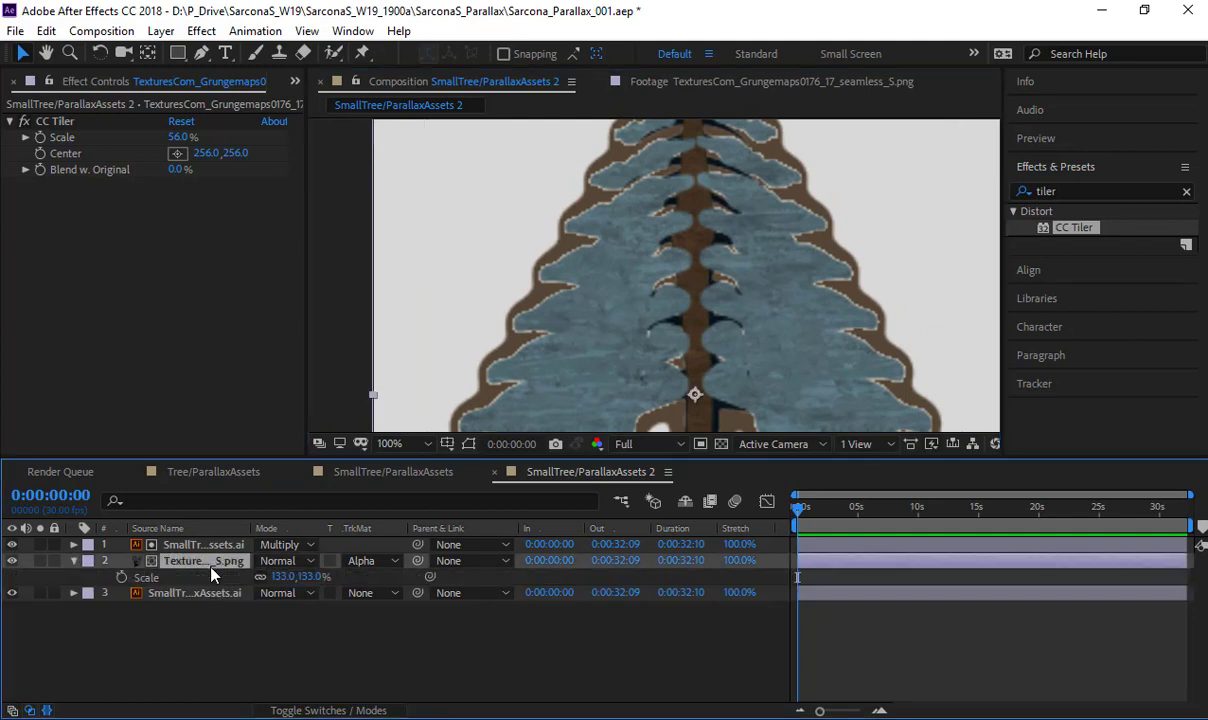
pyautogui.click(264, 578)
pyautogui.write('0')
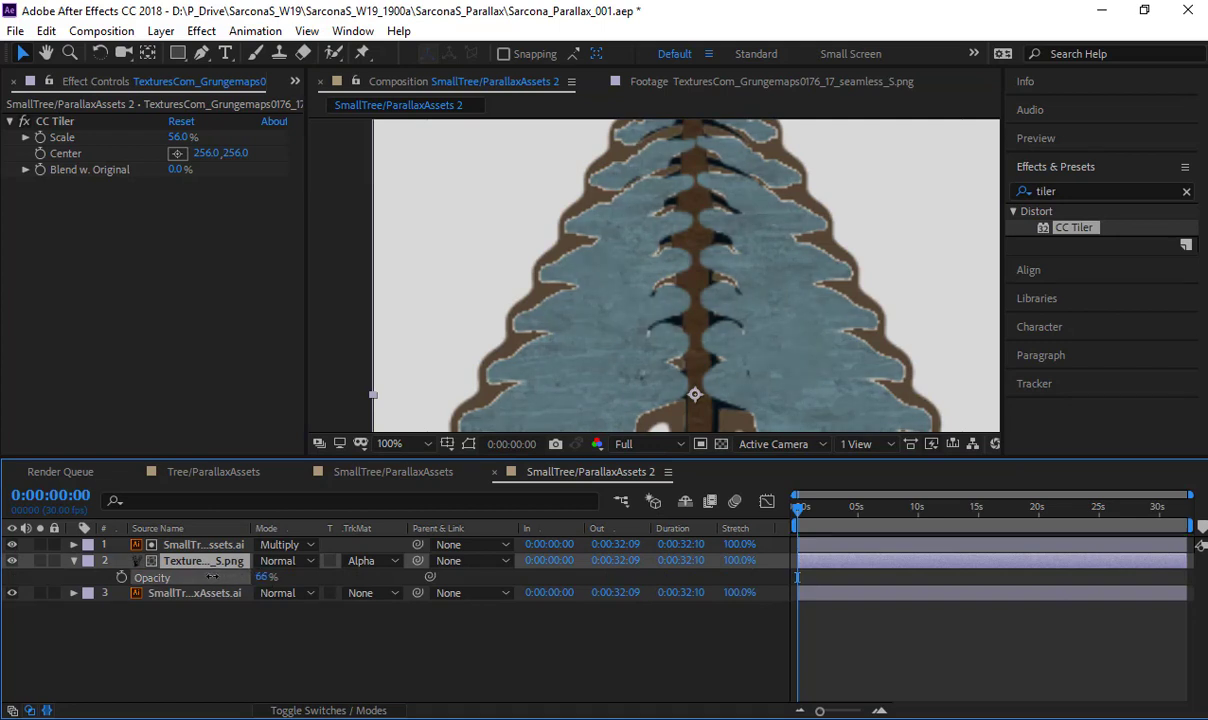
pyautogui.press('Return')
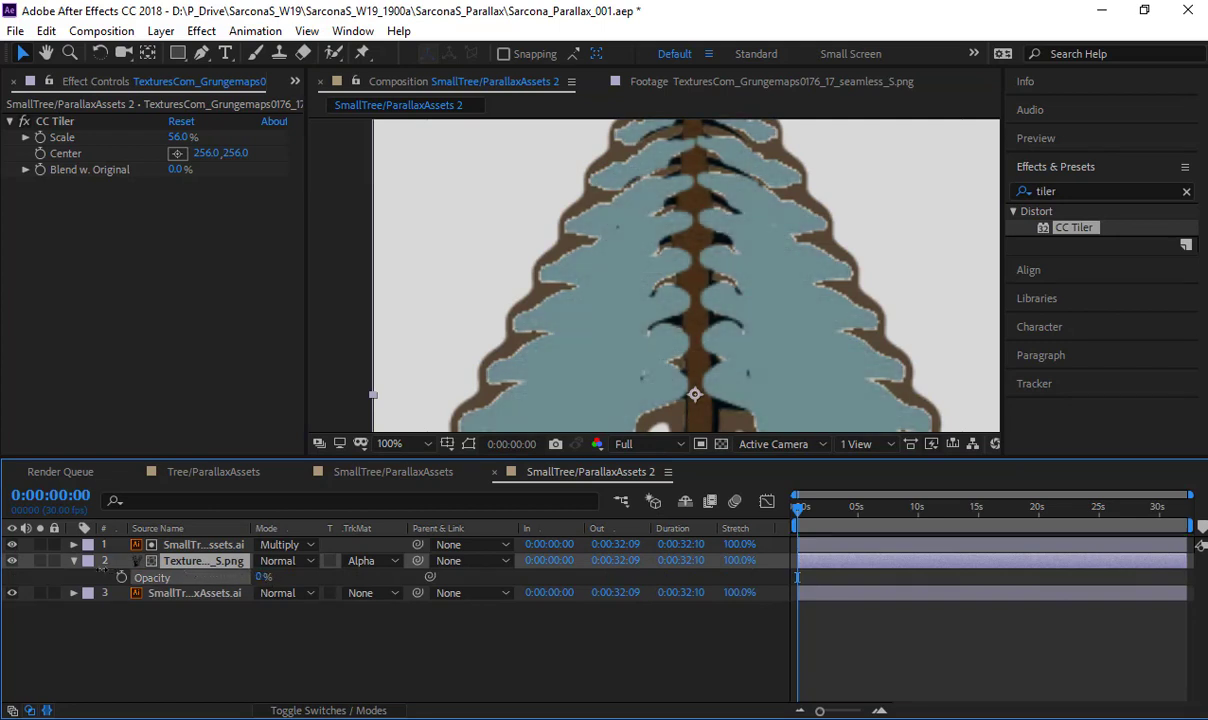
pyautogui.moveTo(99, 567); pyautogui.dragTo(332, 576)
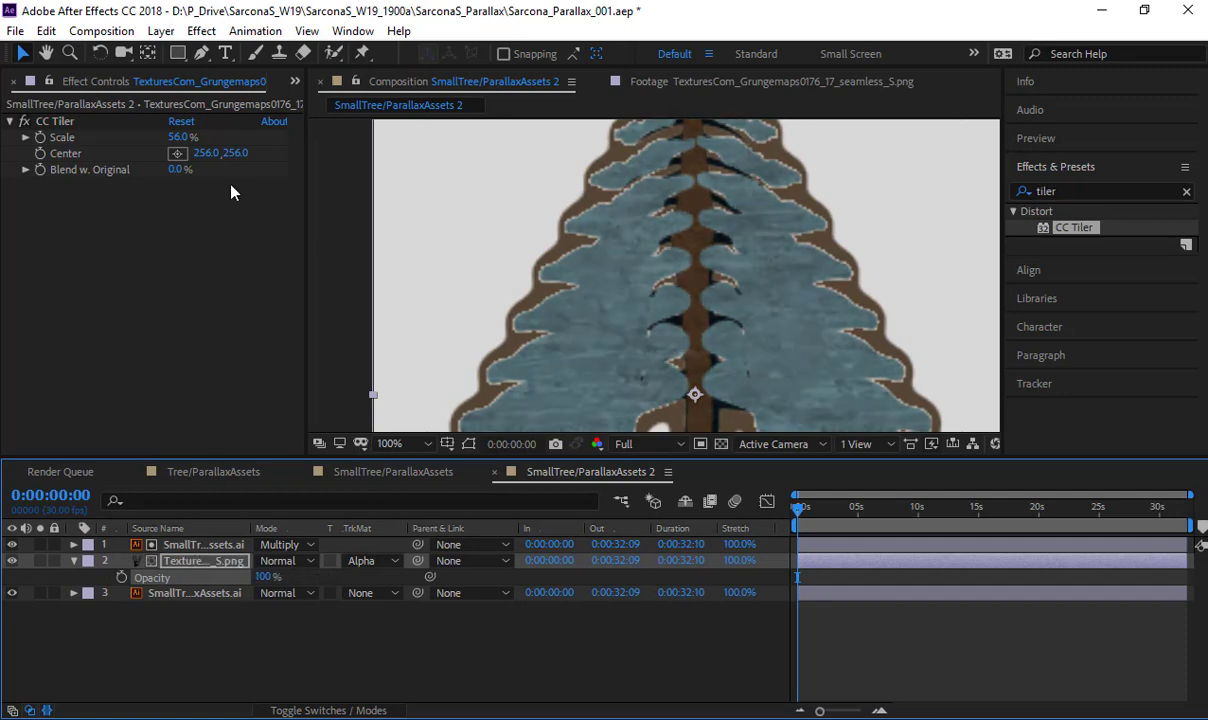
pyautogui.click(202, 558)
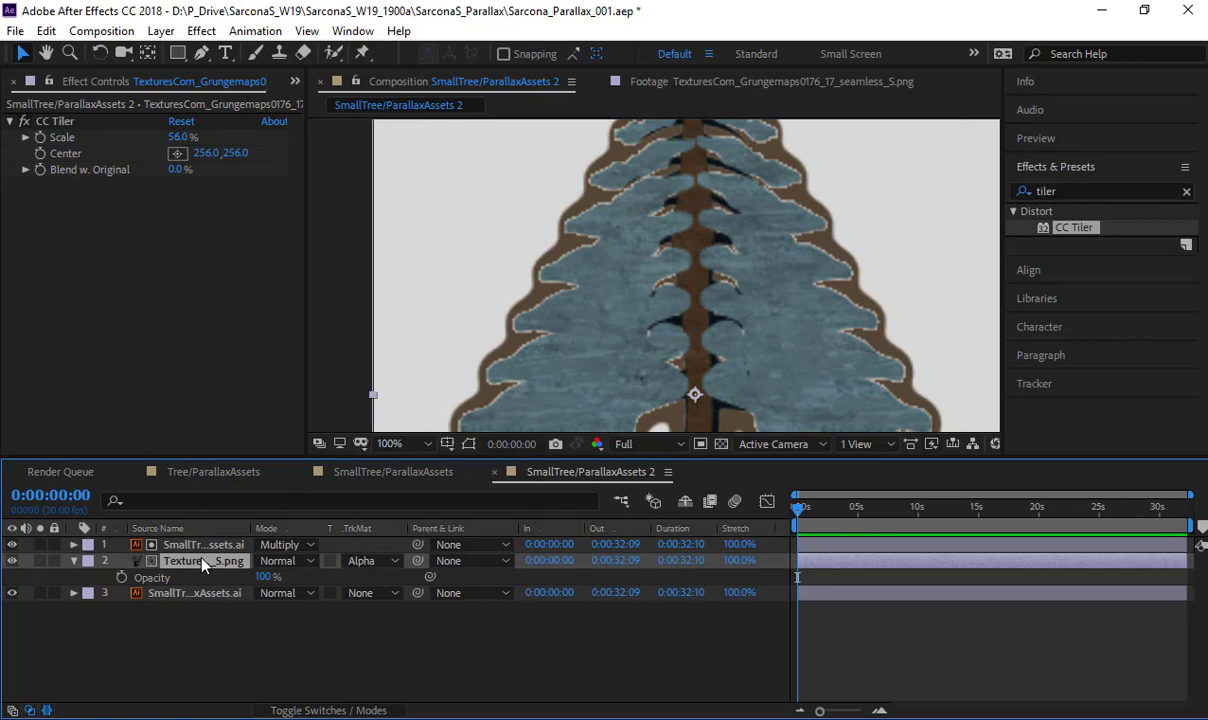
pyautogui.press('t')
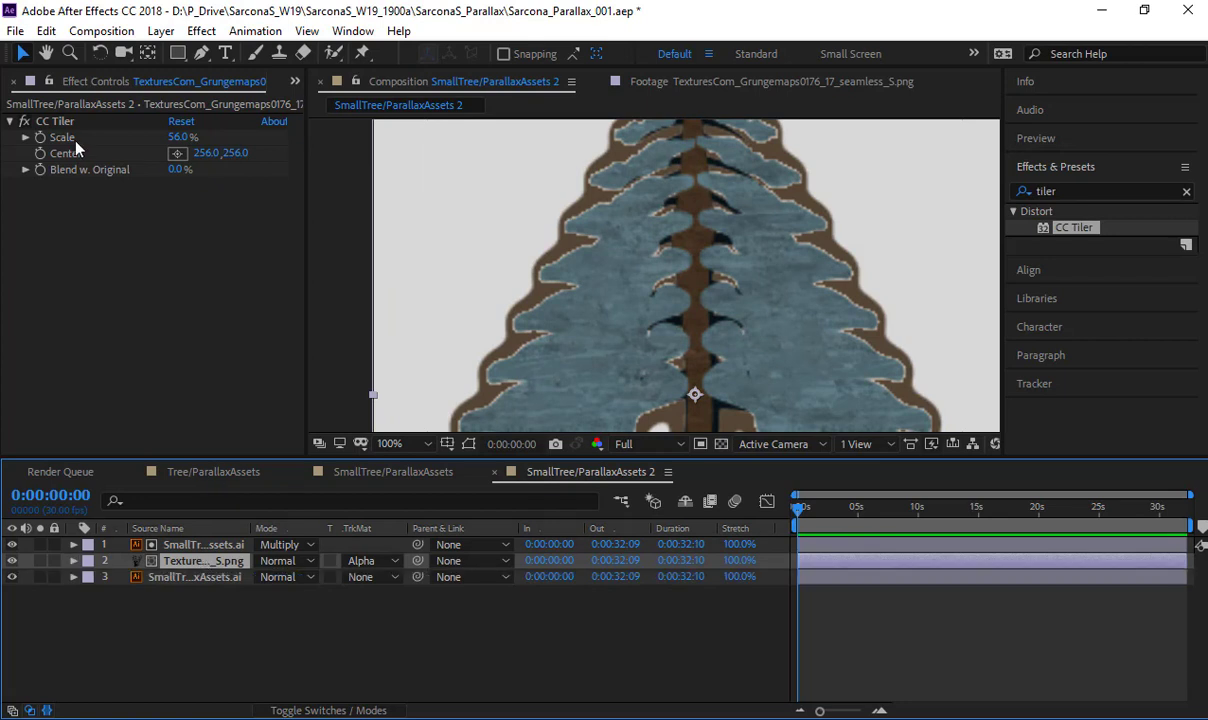
# - Close the effect controls and browse the project items to the SmallTree/ParallaxAssets 2 composition
pyautogui.click(12, 84)
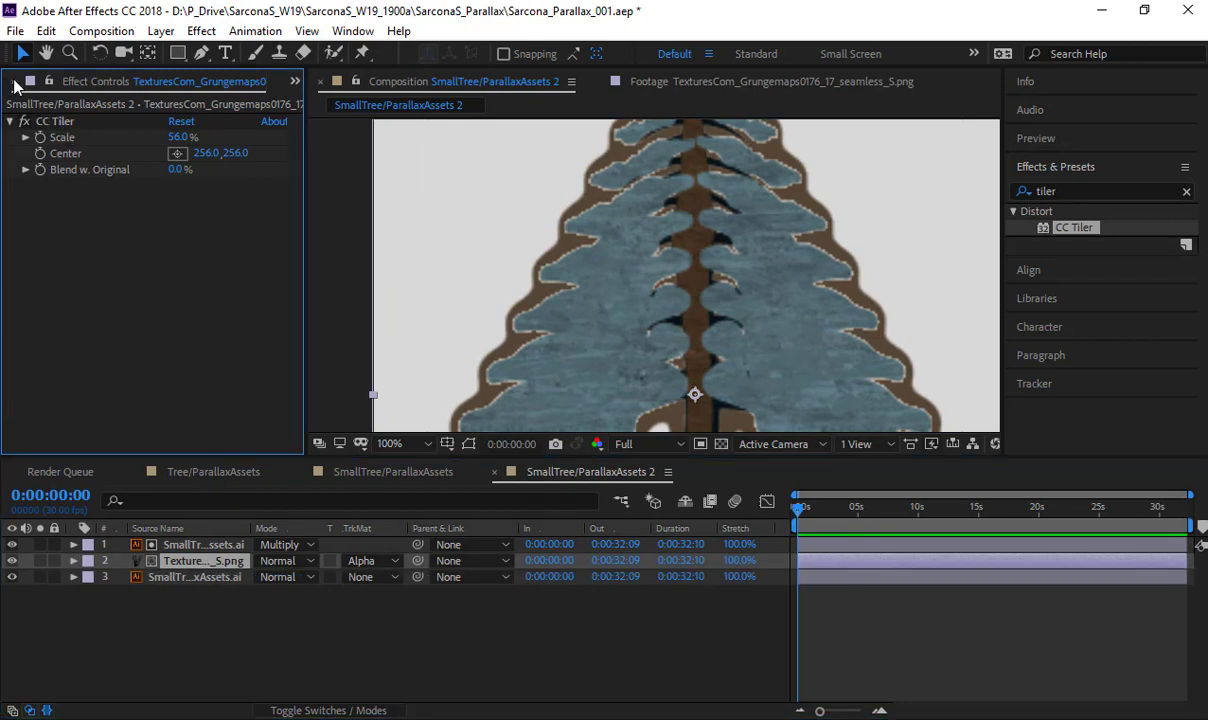
pyautogui.click(14, 84)
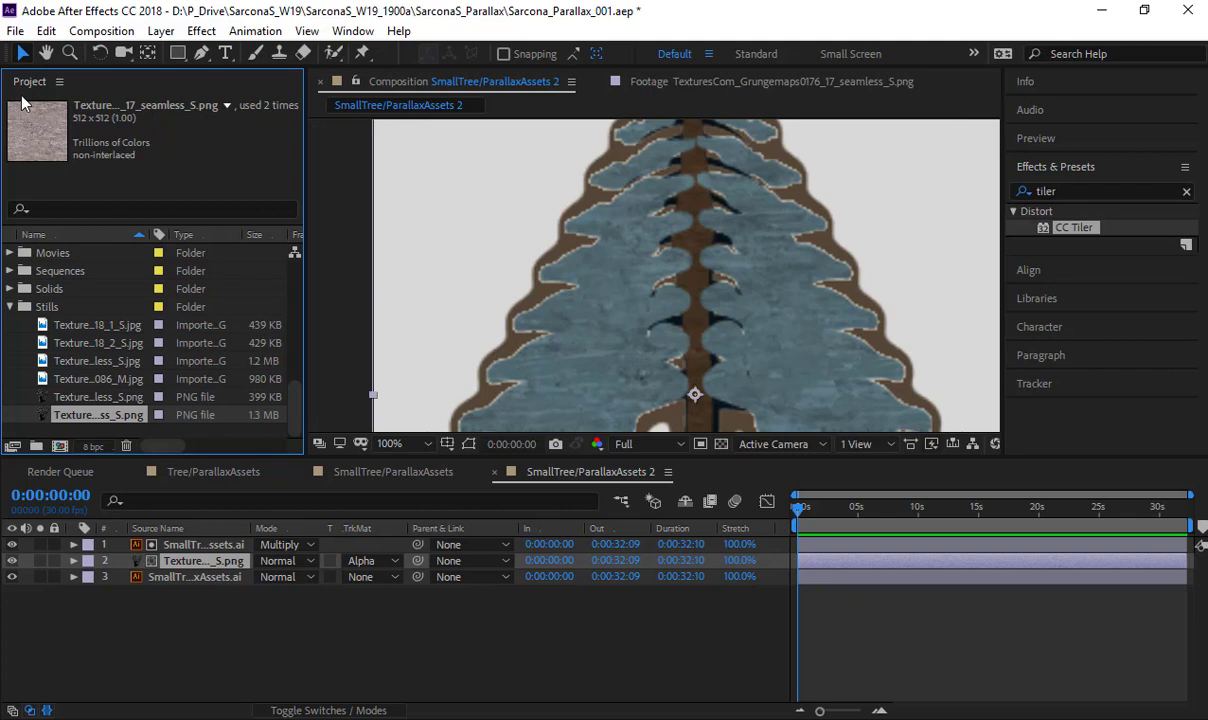
pyautogui.click(70, 342)
pyautogui.scroll(5, 70, 342)
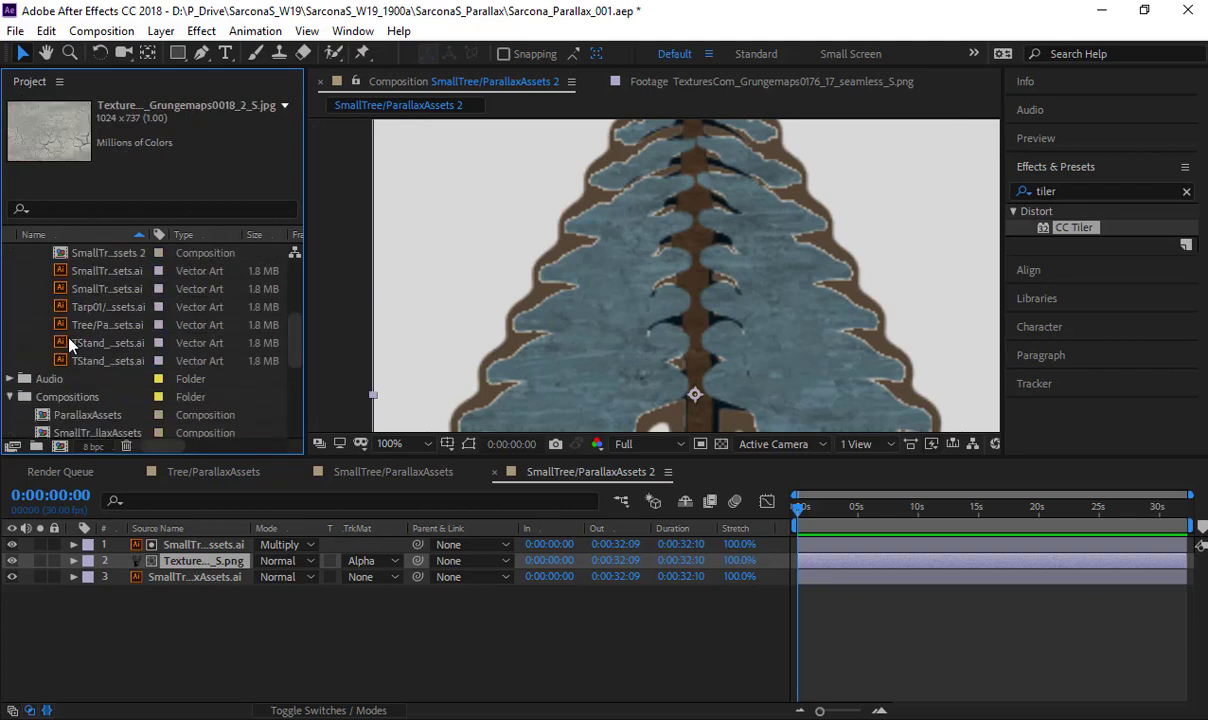
pyautogui.moveTo(68, 308)
pyautogui.mouseDown()
pyautogui.moveTo(64, 425)
pyautogui.moveTo(66, 280)
pyautogui.moveTo(88, 418)
pyautogui.moveTo(90, 255)
pyautogui.moveTo(75, 312)
pyautogui.mouseUp()
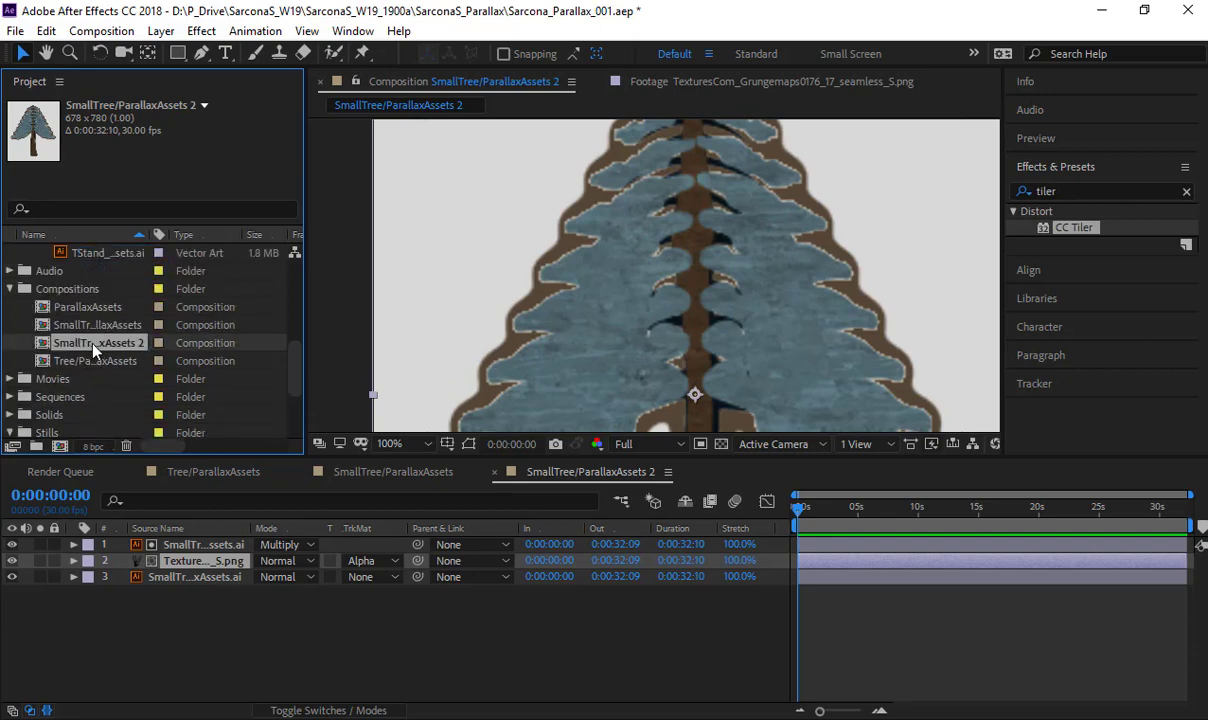
pyautogui.scroll(4, 87, 324)
# - Create a 960 x 540 px composition at 30 fps with the aspect ratio unlocked and a 0:00:30:00 duration
pyautogui.click(122, 31)
pyautogui.click(121, 52)
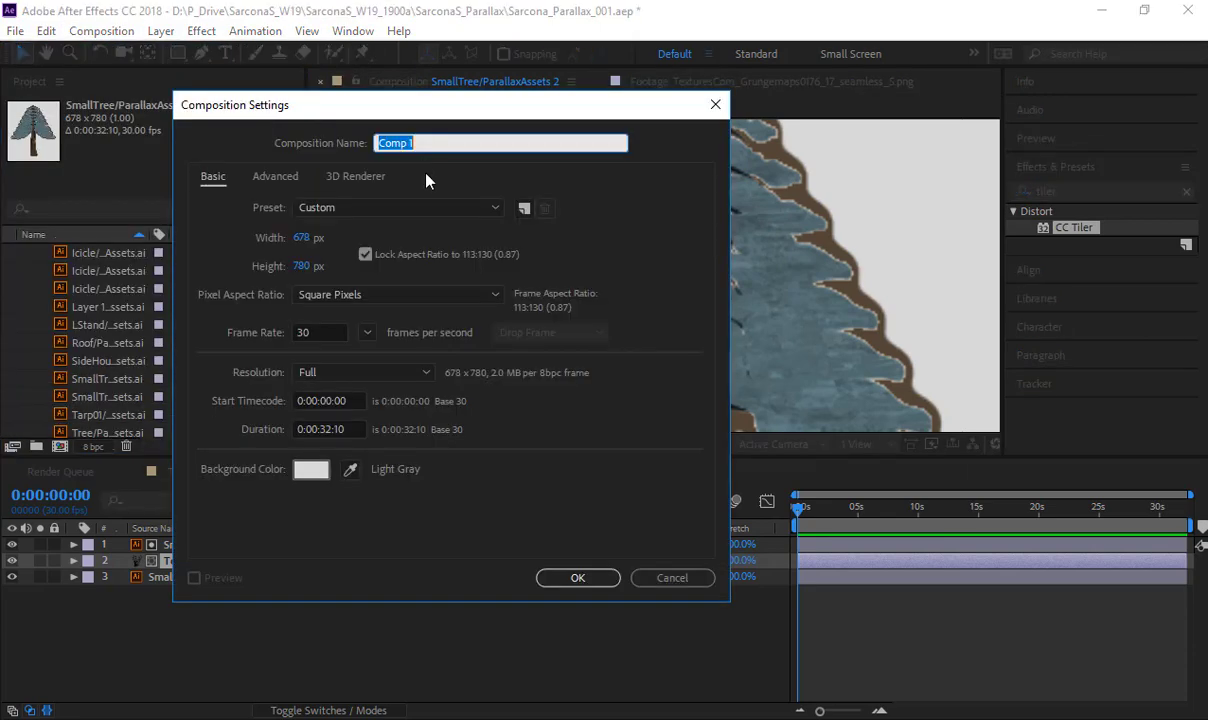
pyautogui.click(310, 238)
pyautogui.write('960')
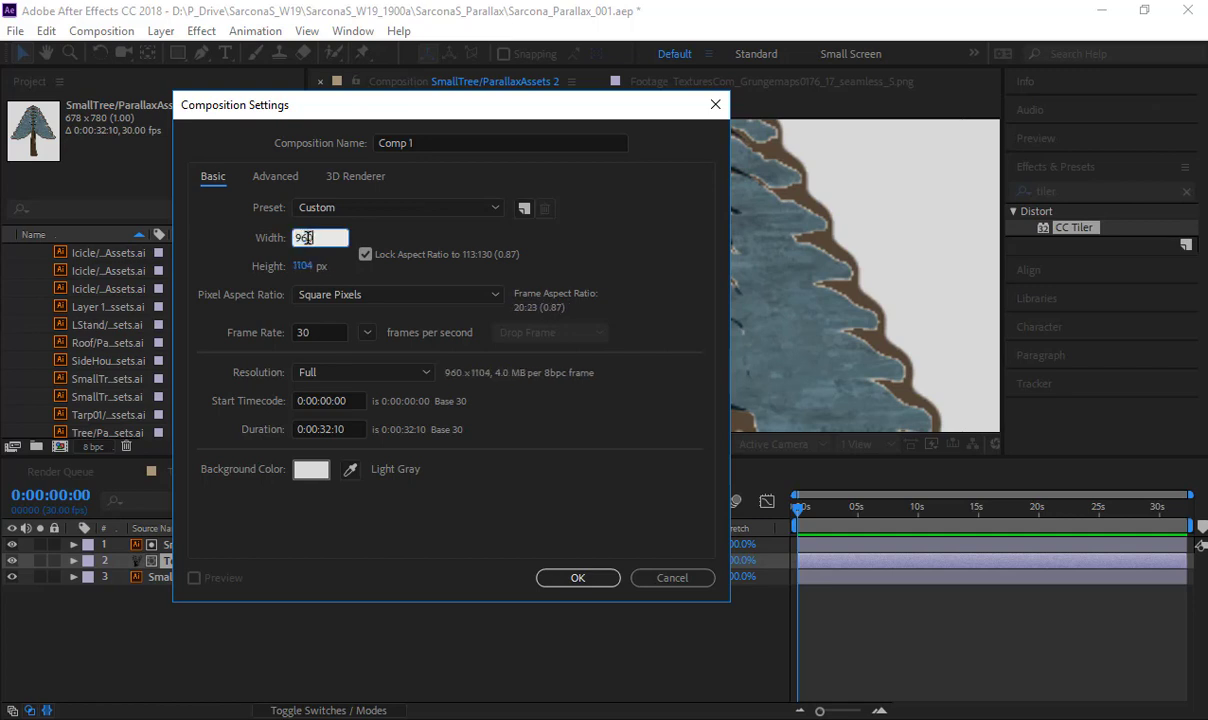
pyautogui.click(365, 254)
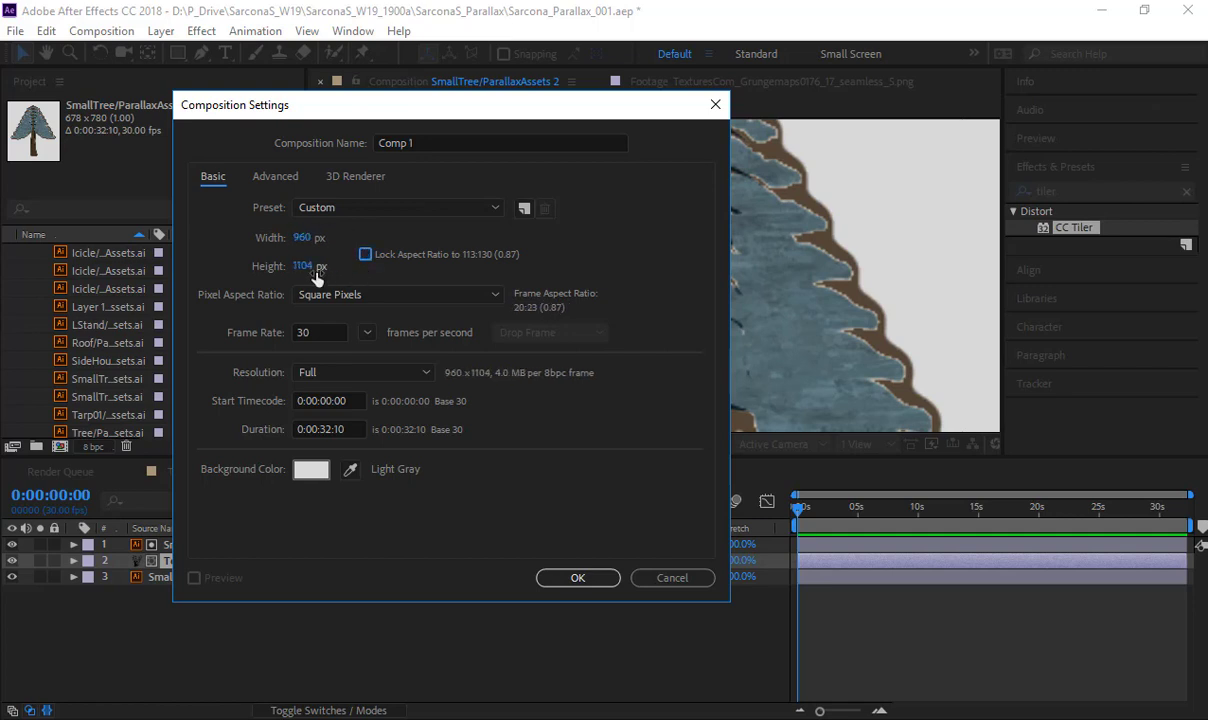
pyautogui.click(304, 266)
pyautogui.write('540')
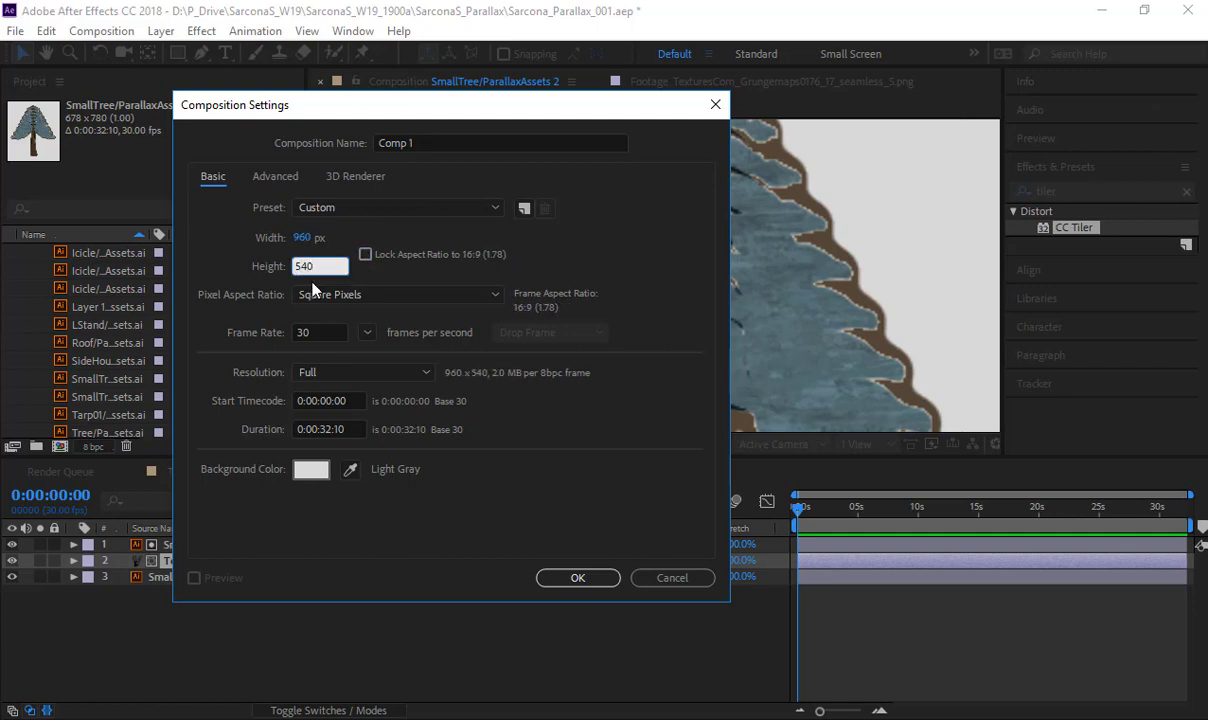
pyautogui.moveTo(345, 429); pyautogui.dragTo(230, 420)
pyautogui.write('3000')
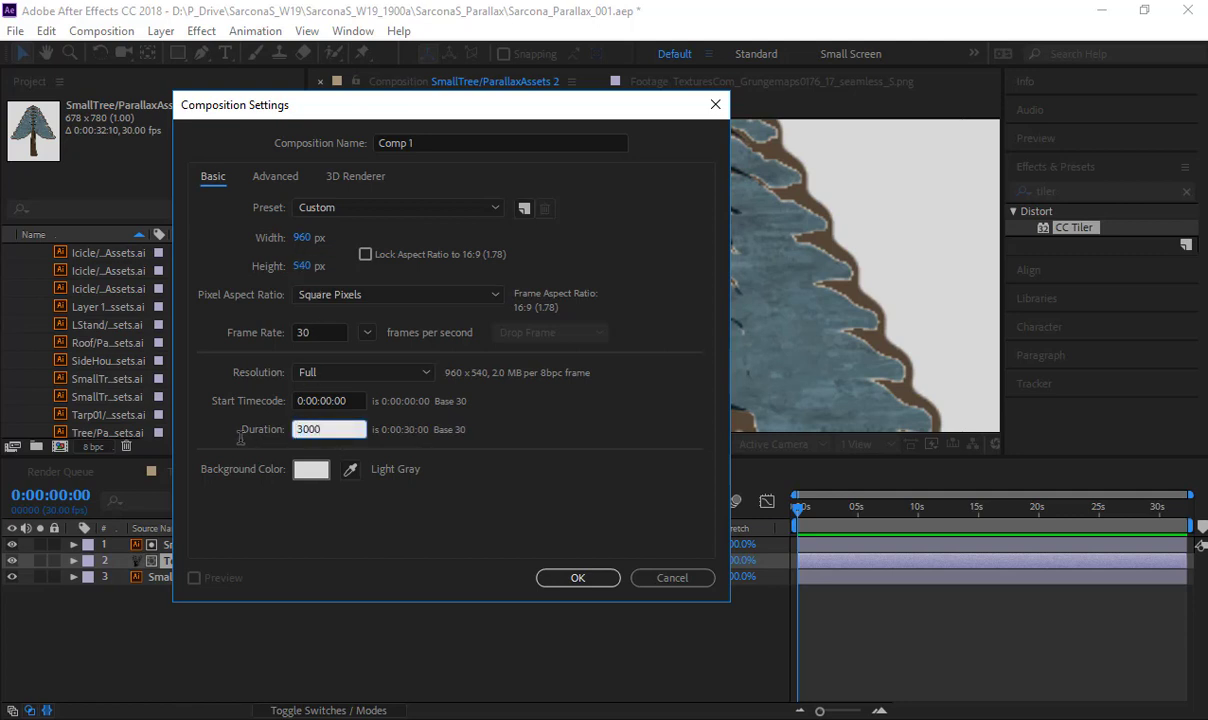
pyautogui.click(269, 335)
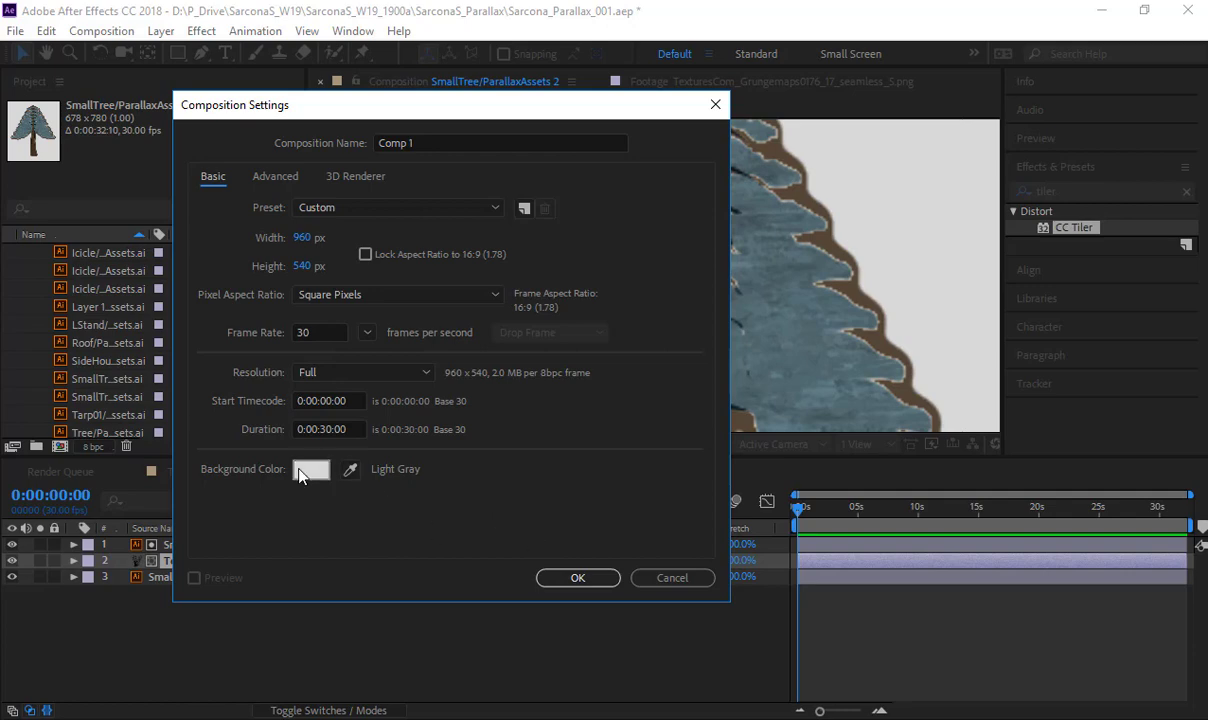
pyautogui.click(578, 580)
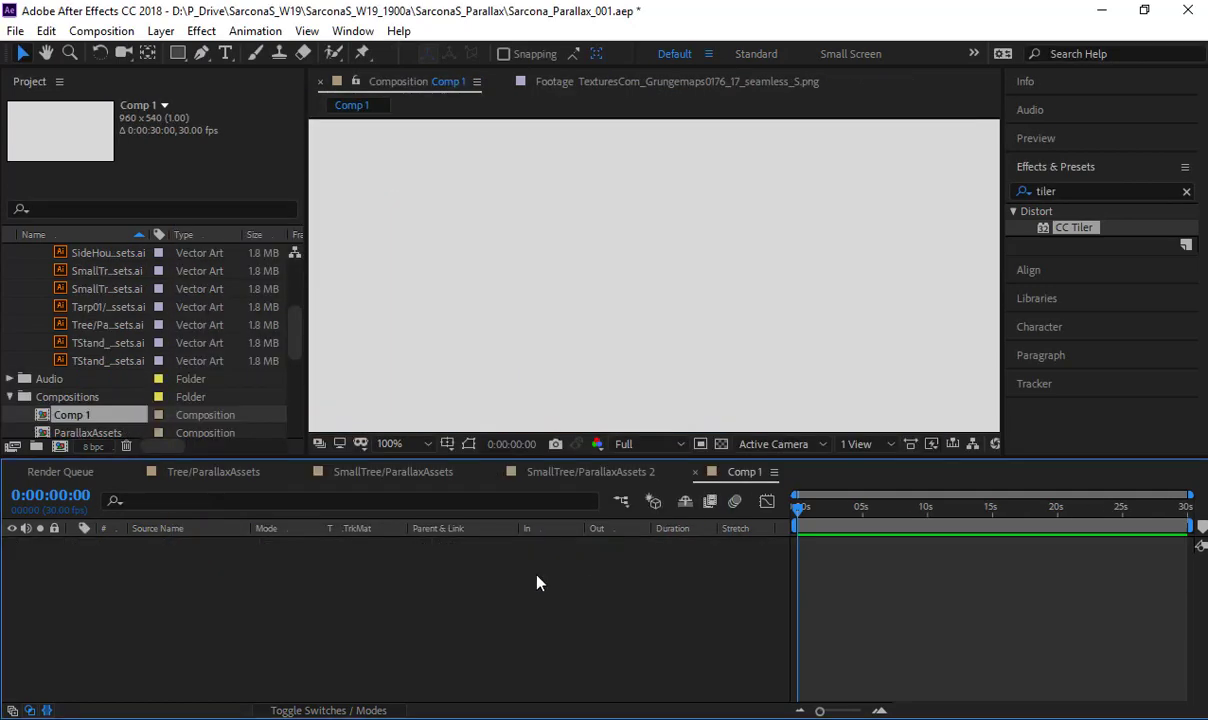
# - Review the layer switches and modes in the small tree and Tree/ParallaxAssets compositions and return to Comp 1
pyautogui.click(590, 471)
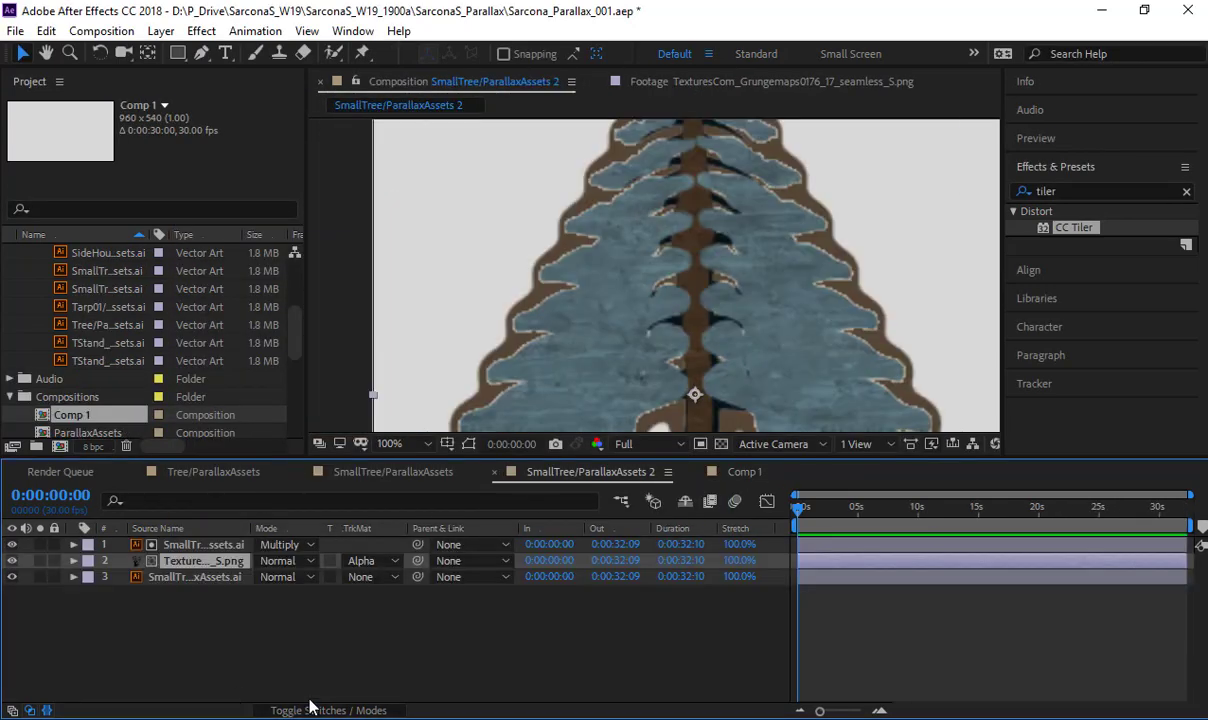
pyautogui.click(398, 472)
pyautogui.click(325, 709)
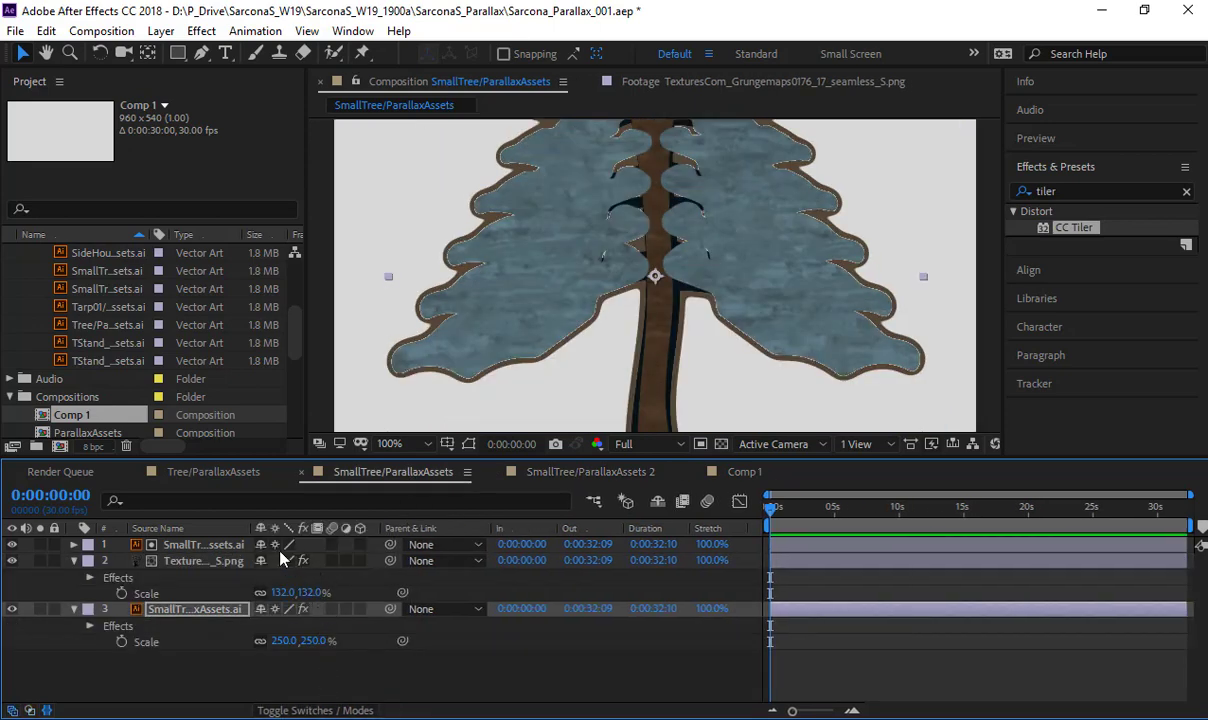
pyautogui.click(250, 471)
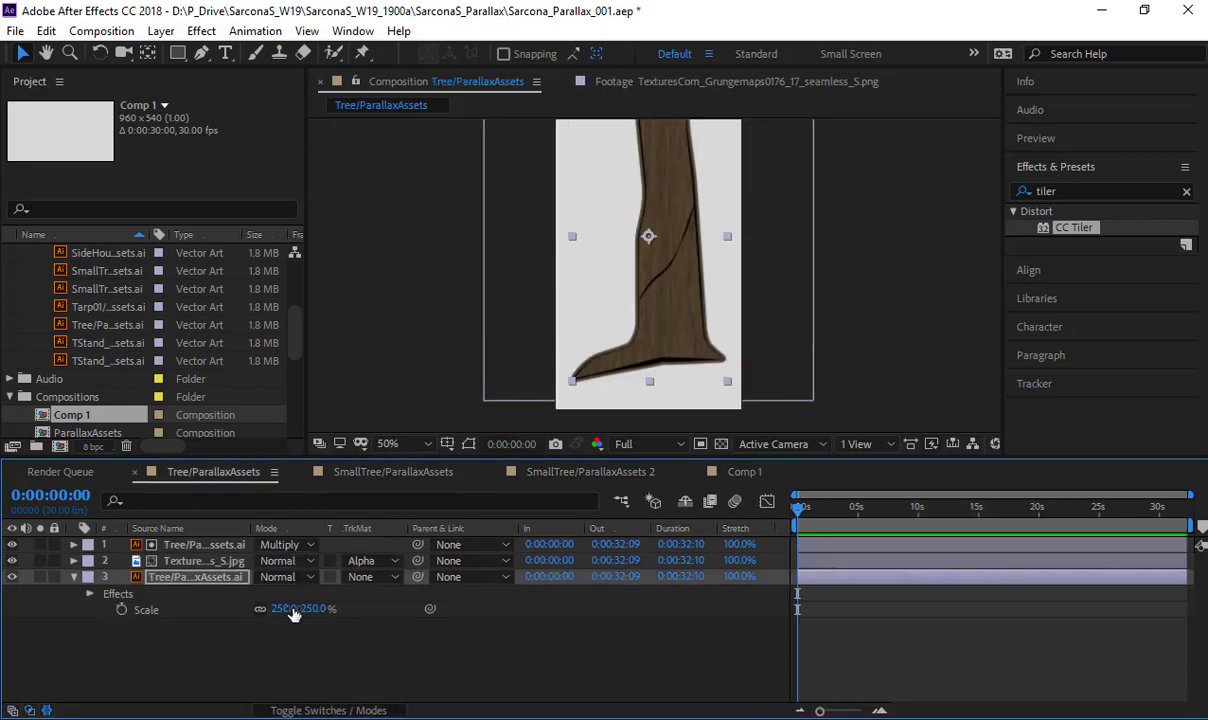
pyautogui.press('F4')
pyautogui.click(744, 471)
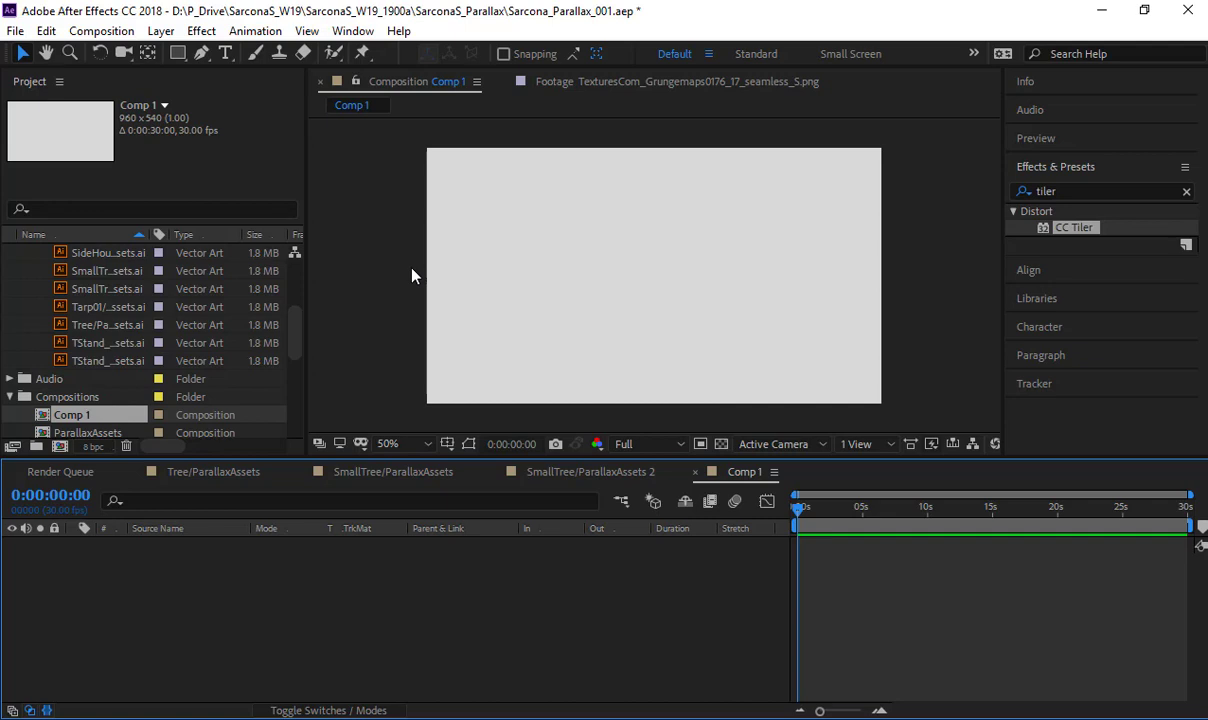
pyautogui.hotkey('ctrl', 'n')
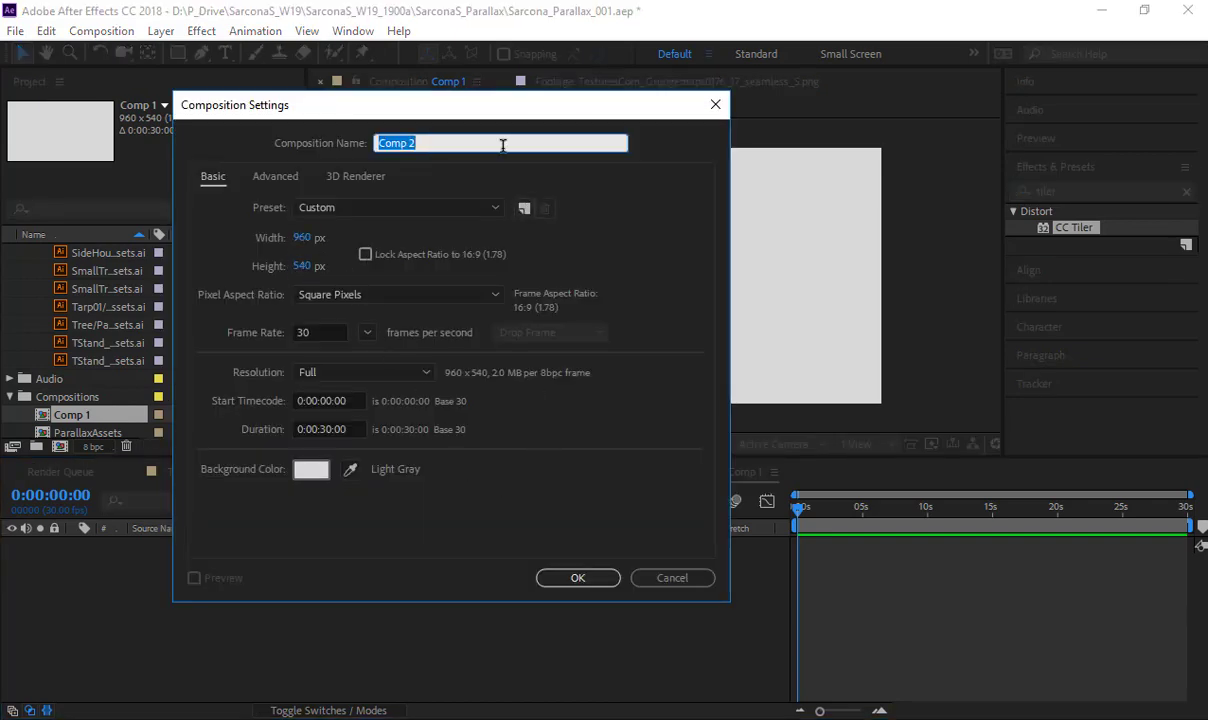
pyautogui.write('Floo')
pyautogui.press('Escape')
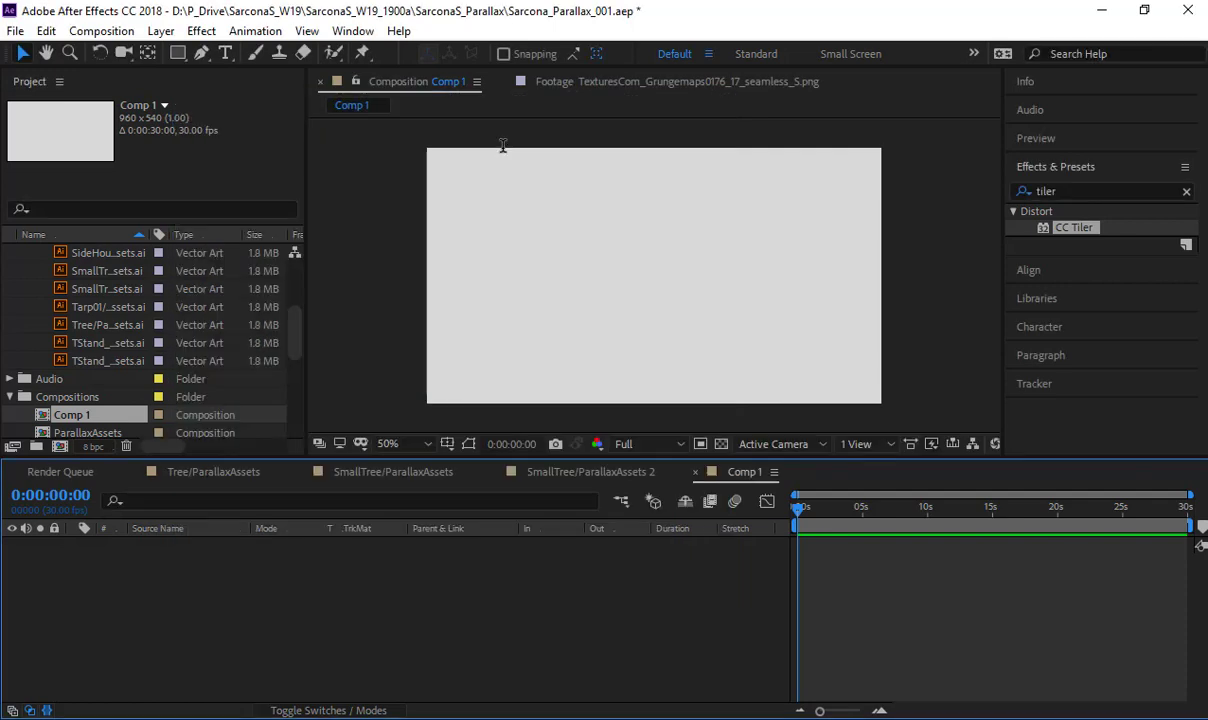
# - Add a comp-sized 960 x 540 px solid named Floor to Comp 1 and make it a 3D layer
pyautogui.hotkey('ctrl', 'y')
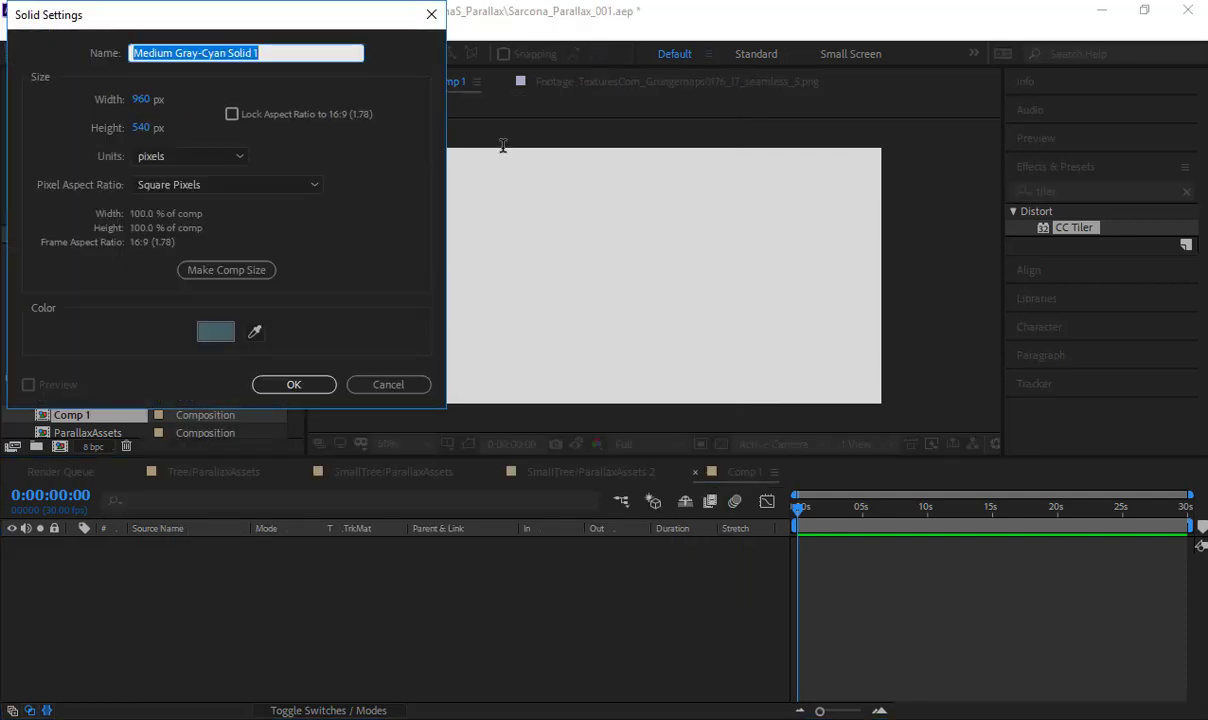
pyautogui.write('Floor')
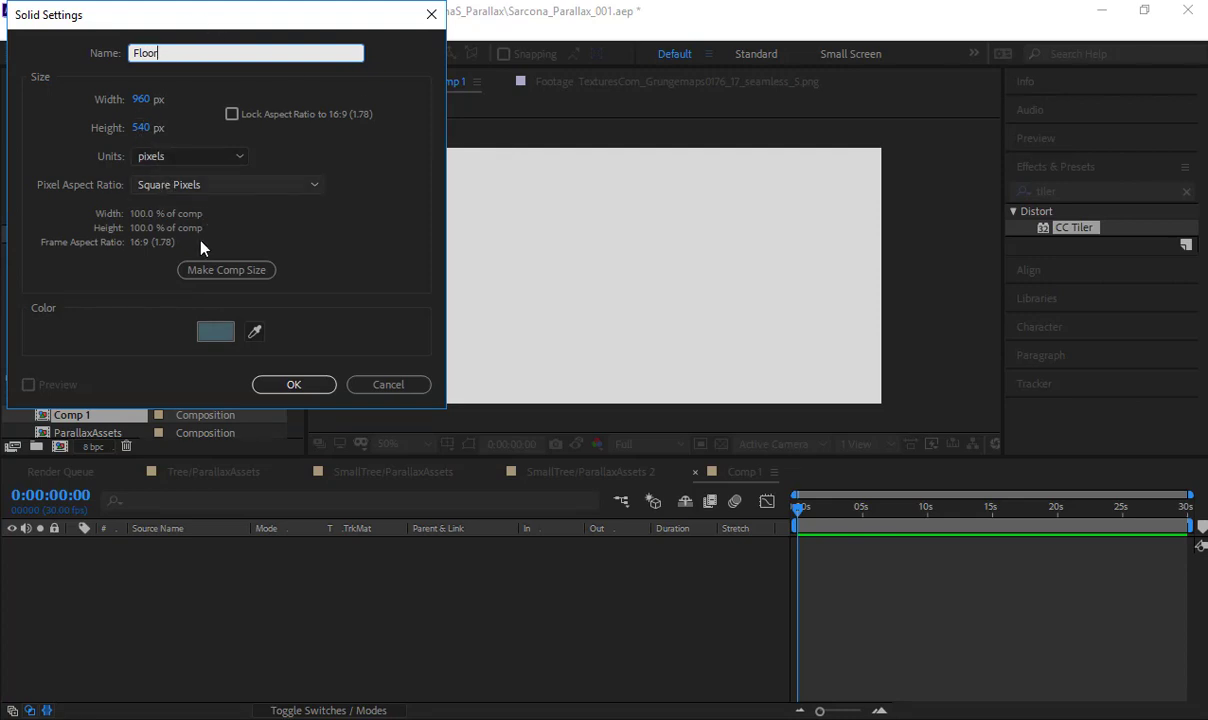
pyautogui.click(293, 385)
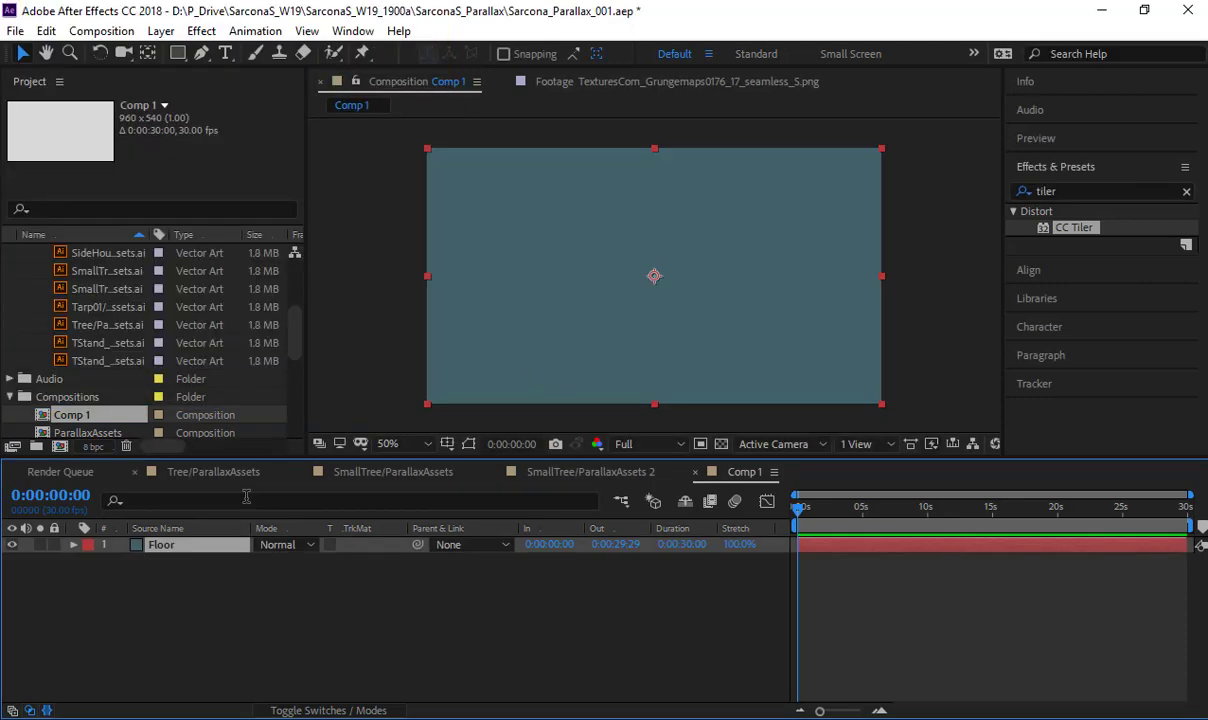
pyautogui.click(322, 710)
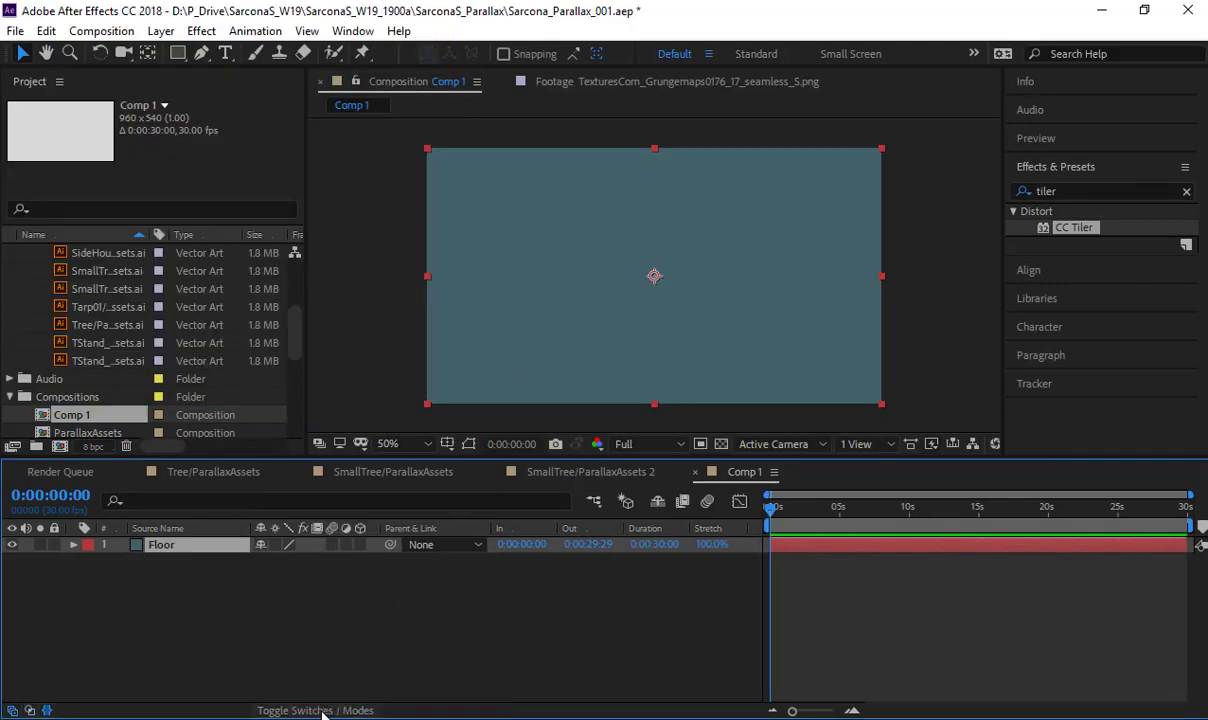
pyautogui.click(361, 544)
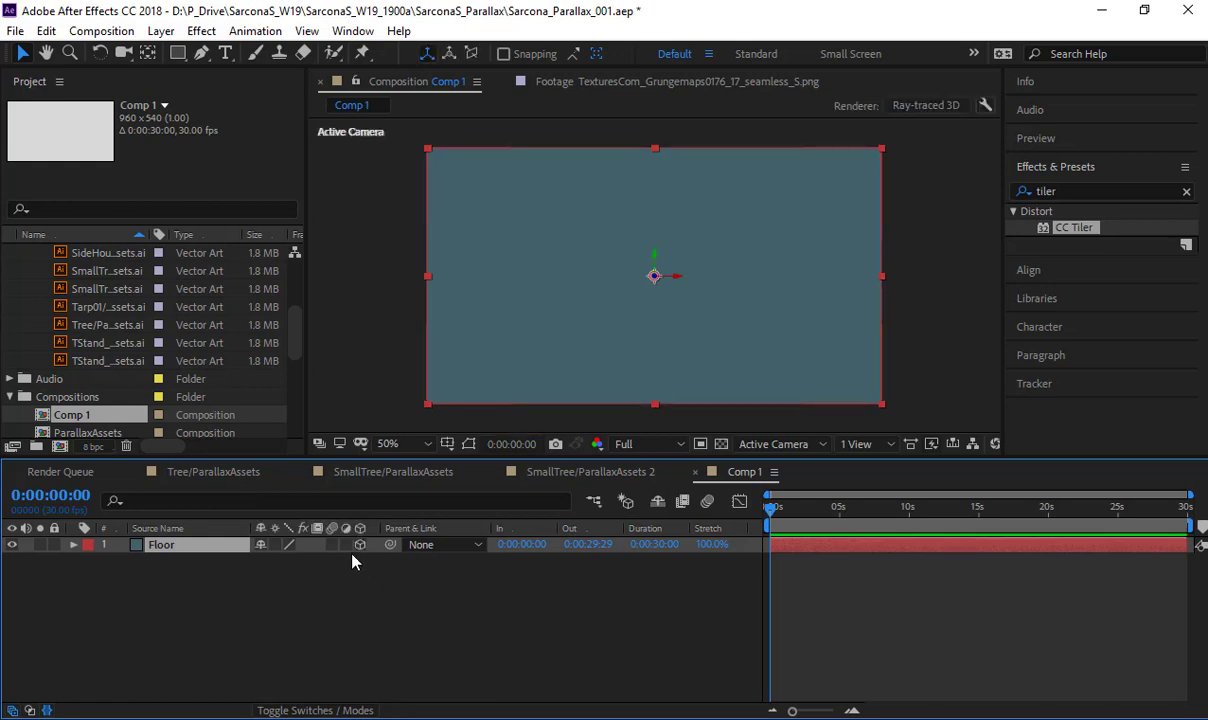
# - Lay the Floor layer flat by setting its X Rotation to -90°
pyautogui.press('r')
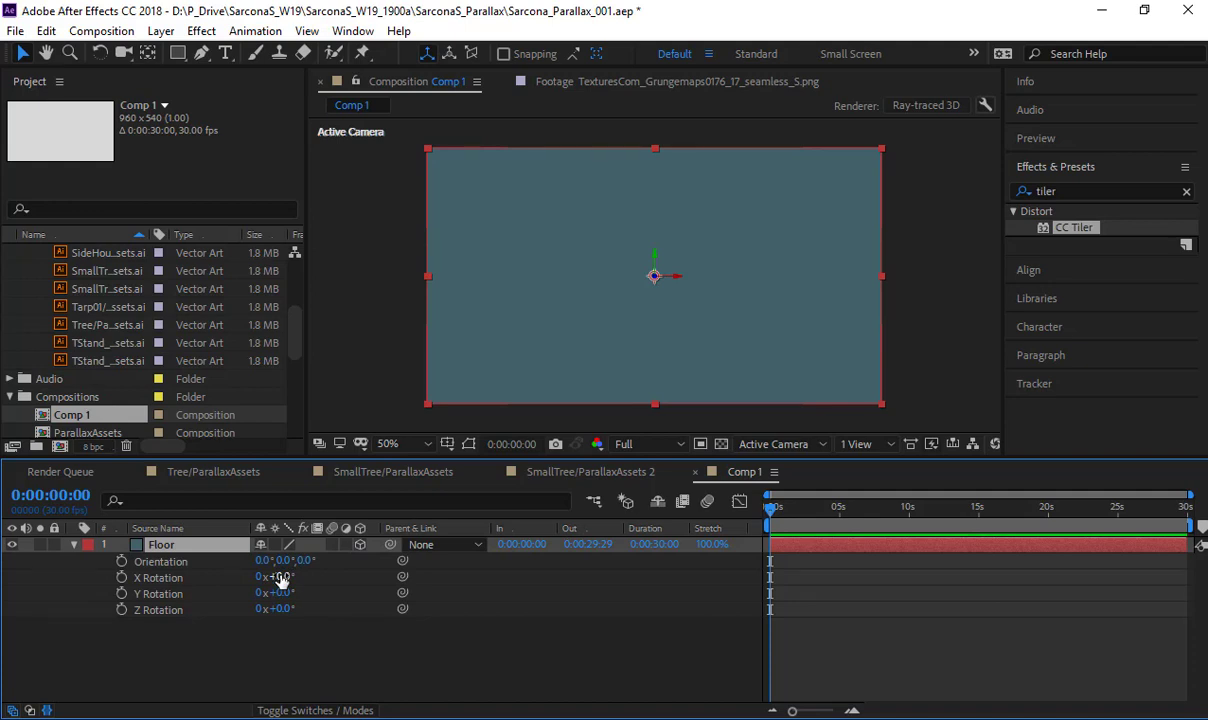
pyautogui.moveTo(283, 577); pyautogui.dragTo(207, 578)
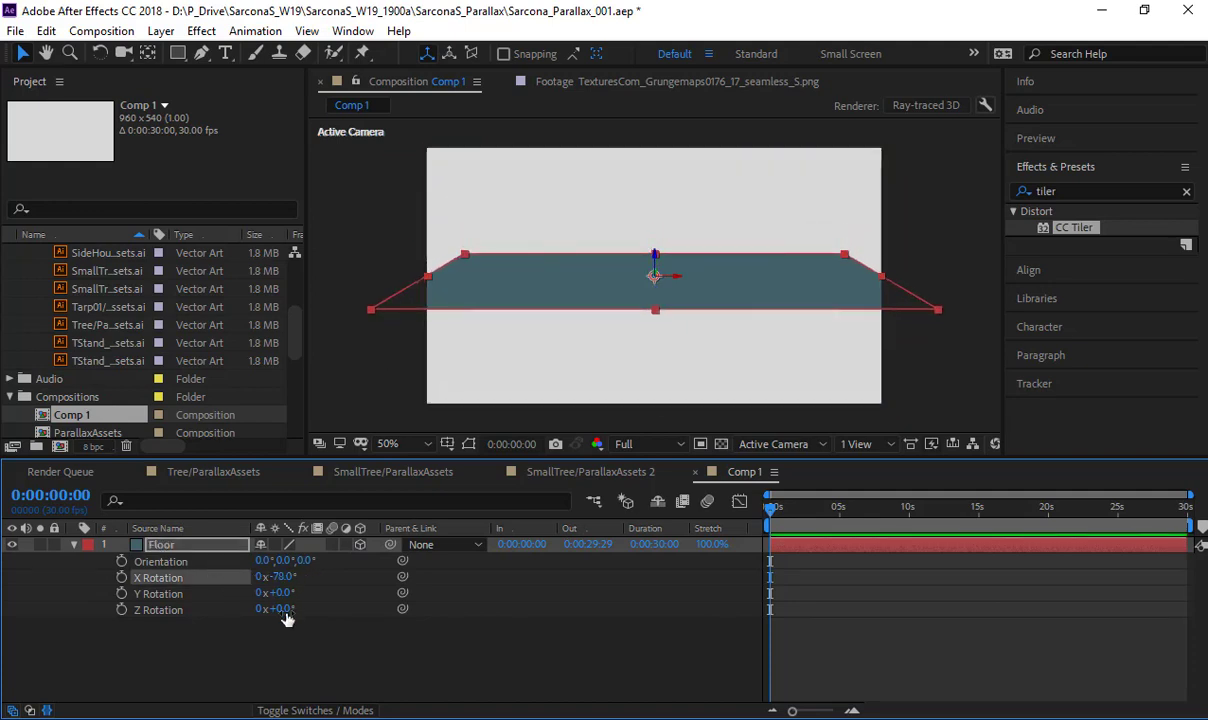
pyautogui.click(283, 577)
pyautogui.write('-90')
pyautogui.press('Return')
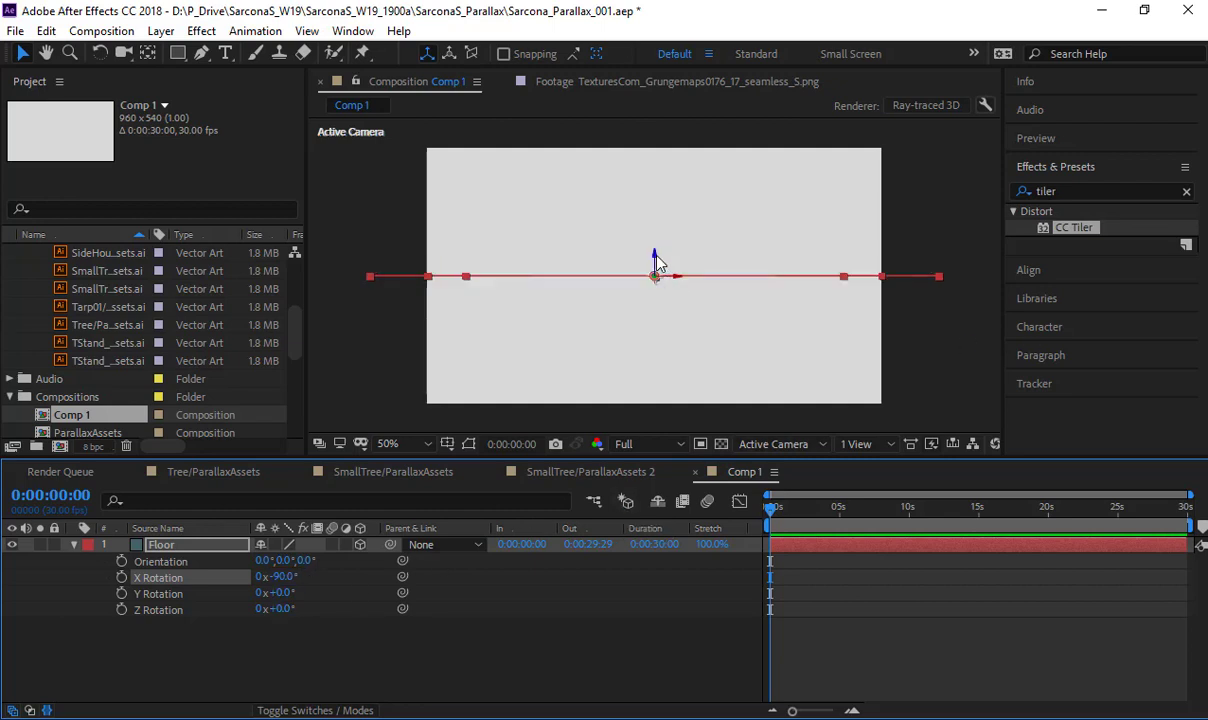
# - Lower the Floor layer to the lower part of the frame and scale it uniformly to 1319%
pyautogui.moveTo(655, 258); pyautogui.dragTo(654, 362)
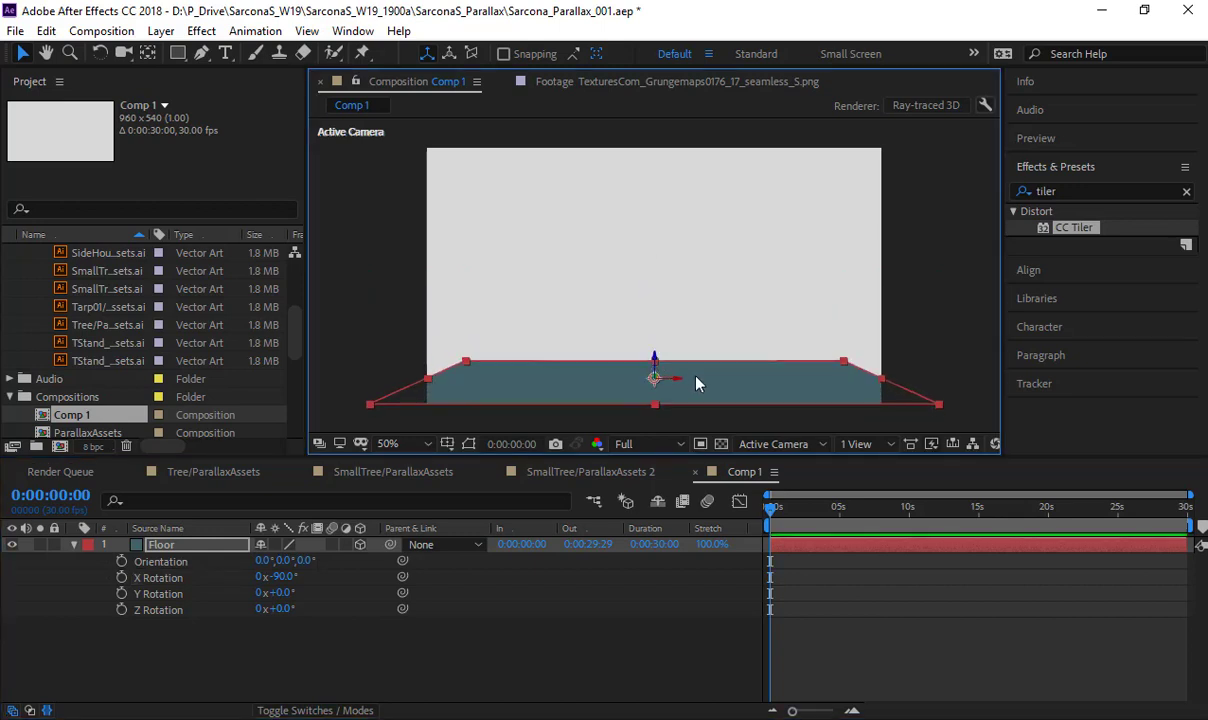
pyautogui.press('s')
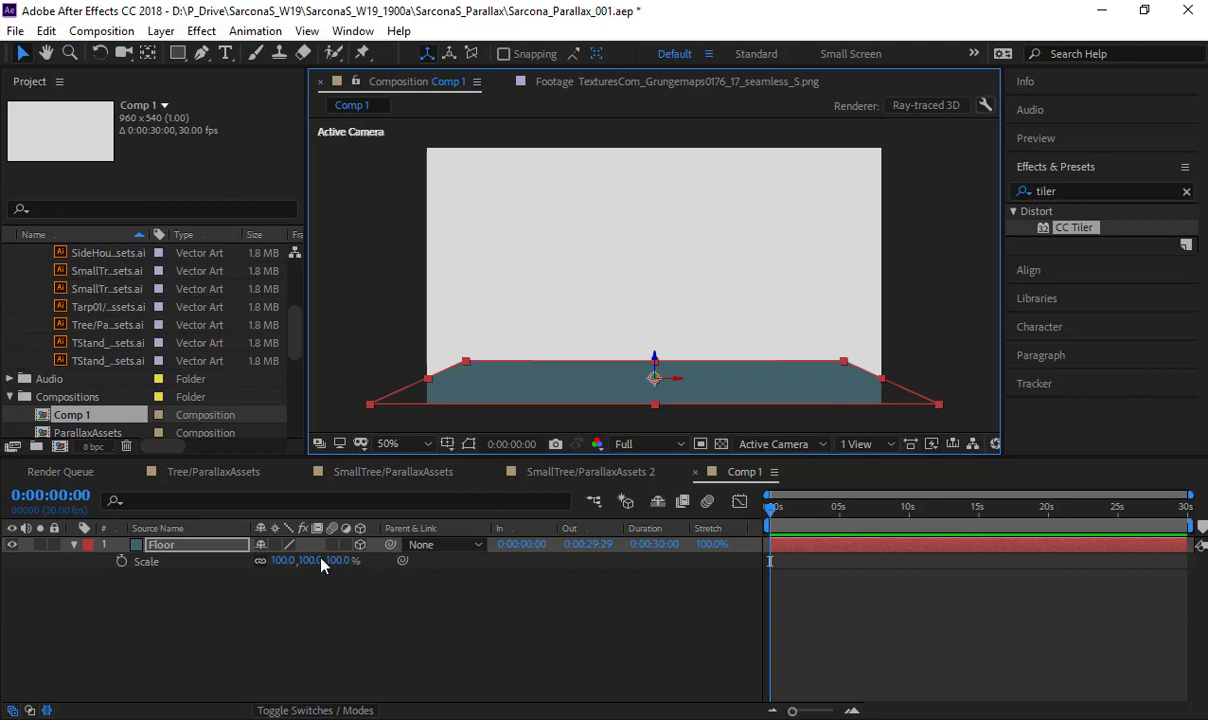
pyautogui.moveTo(506, 572); pyautogui.dragTo(832, 576)
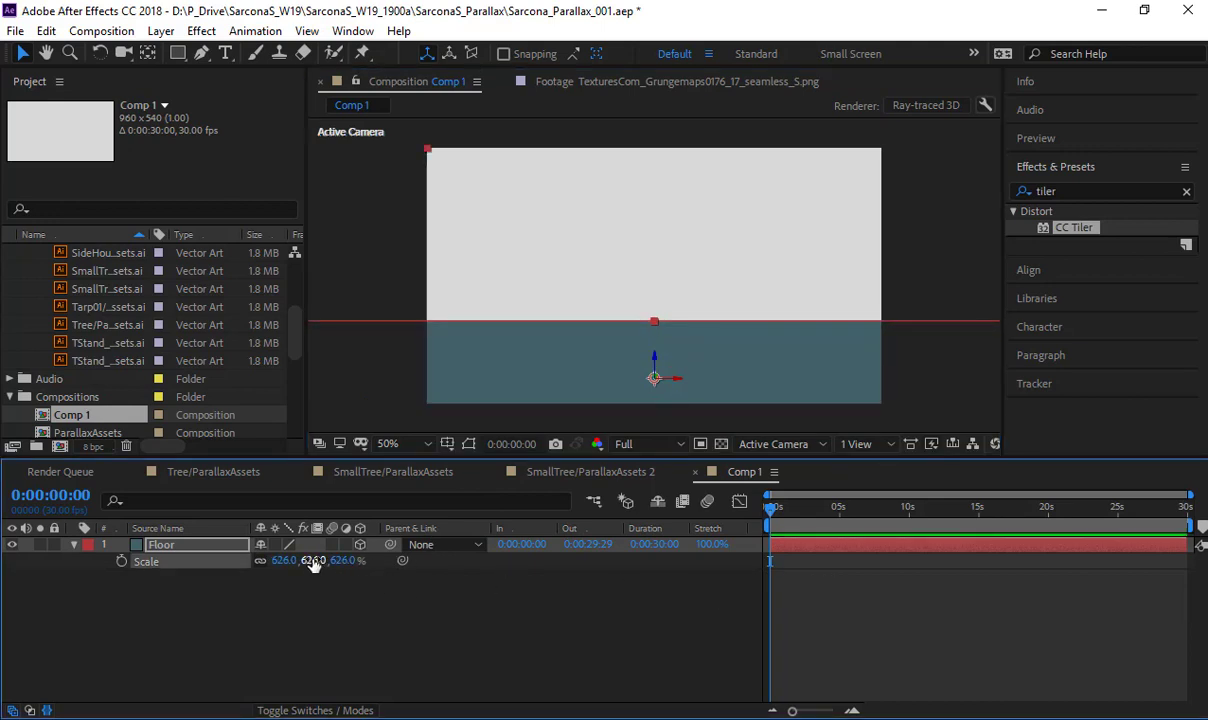
pyautogui.moveTo(313, 562); pyautogui.dragTo(634, 639)
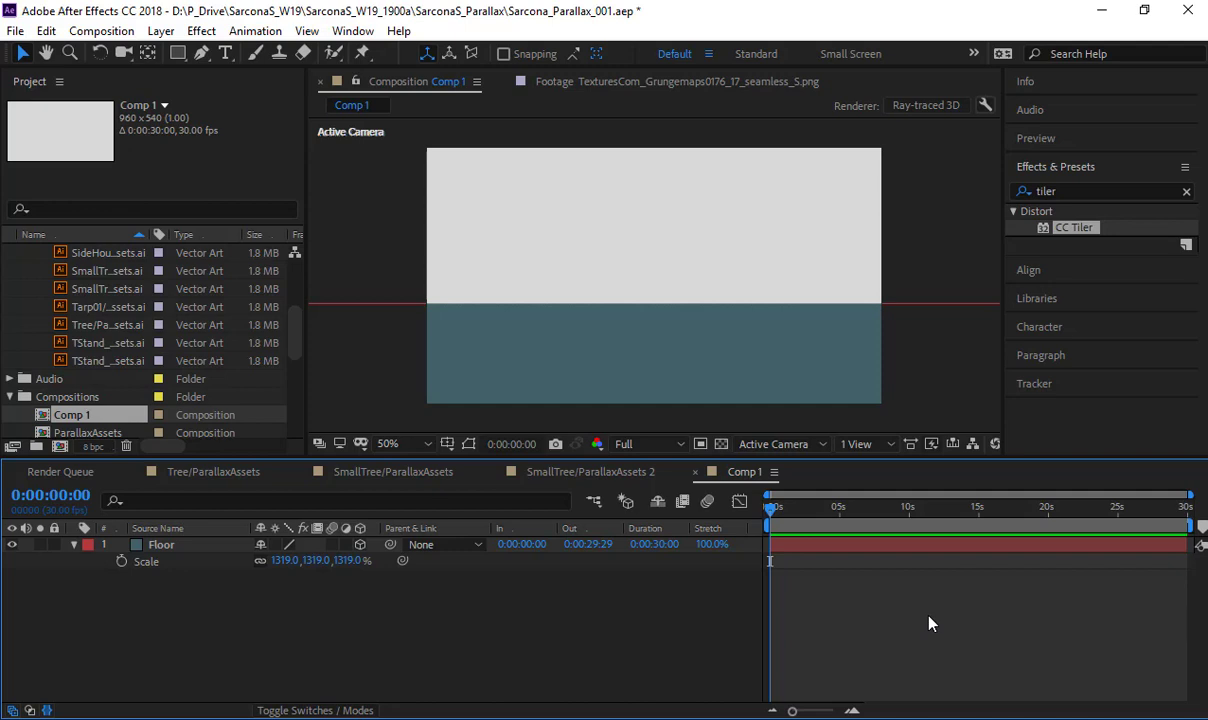
# - Add the Tree/ParallaxAssets composition to Comp 1 as a layer above Floor
pyautogui.scroll(-2, 126, 329)
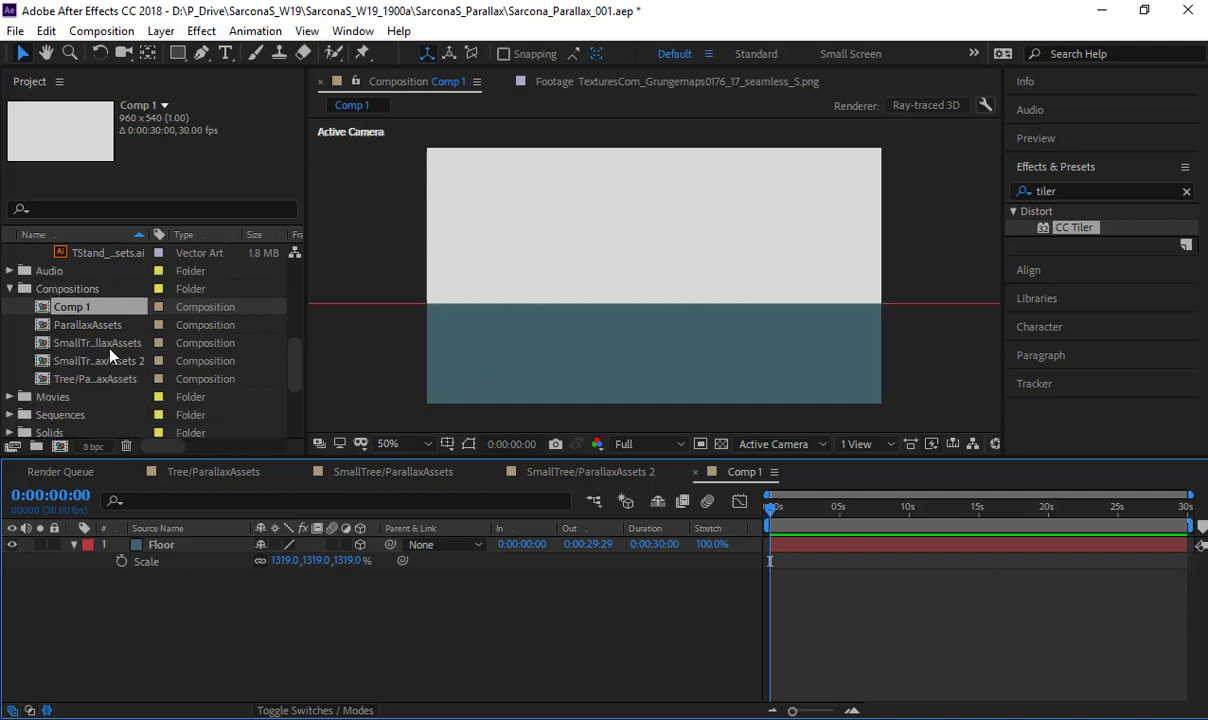
pyautogui.click(86, 342)
pyautogui.keyDown('shift'); pyautogui.click(105, 380); pyautogui.keyUp('shift')
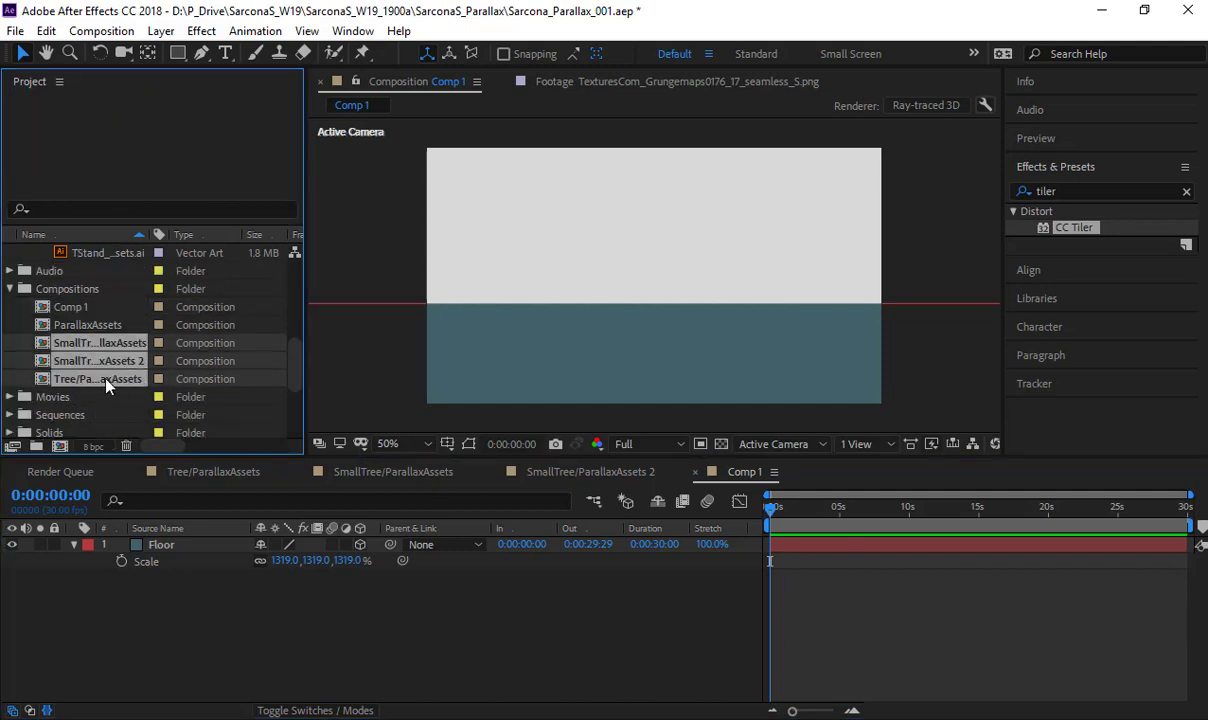
pyautogui.click(116, 414)
pyautogui.moveTo(90, 343); pyautogui.dragTo(194, 561)
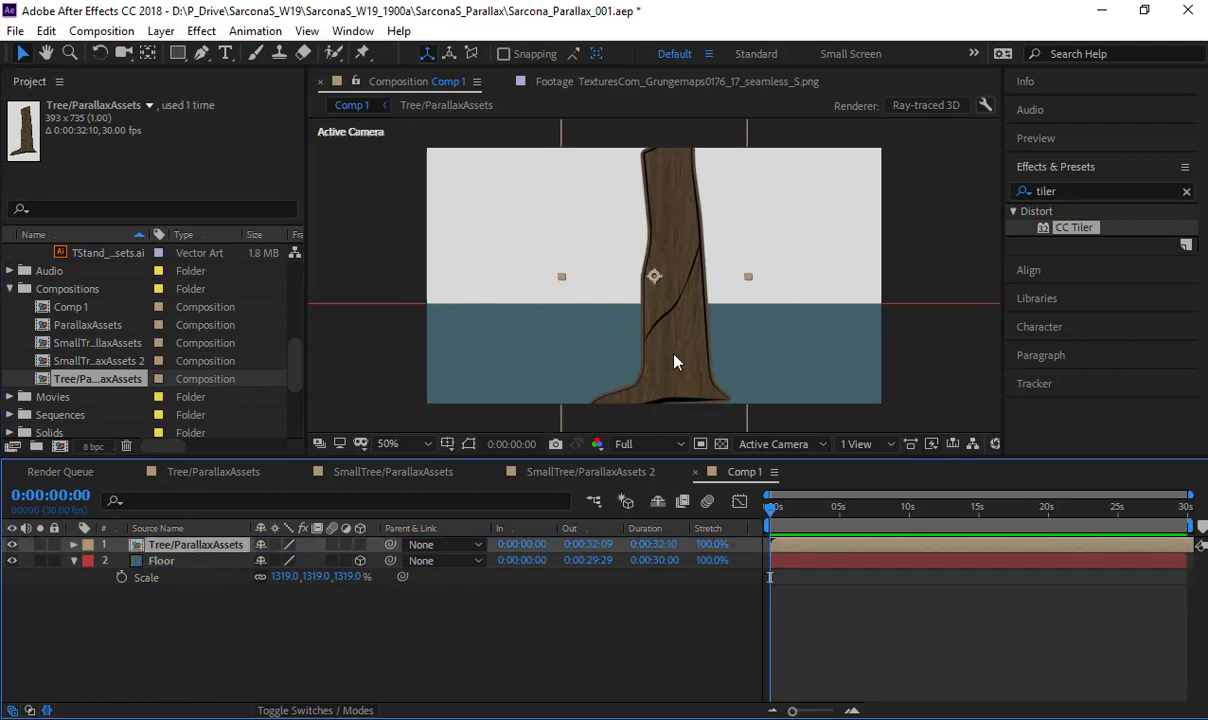
# - Make the Tree/ParallaxAssets layer 3D and raise it until its roots stand above the floor surface
pyautogui.moveTo(674, 358); pyautogui.dragTo(612, 330)
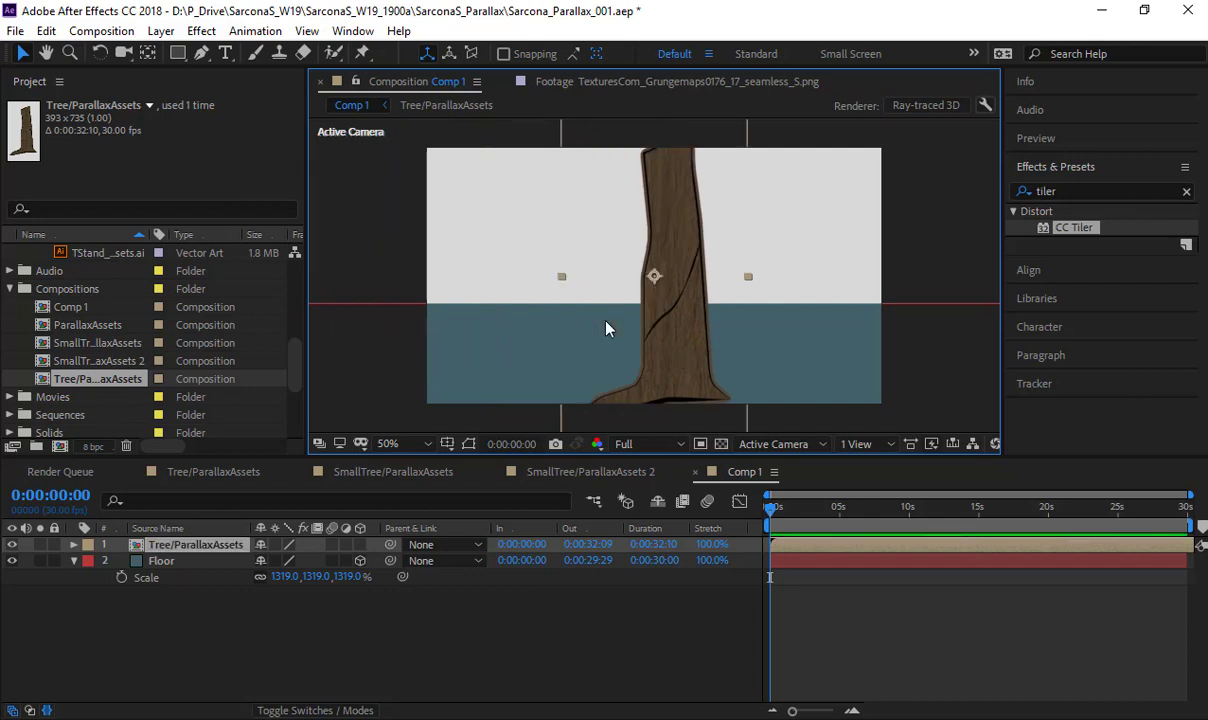
pyautogui.click(360, 545)
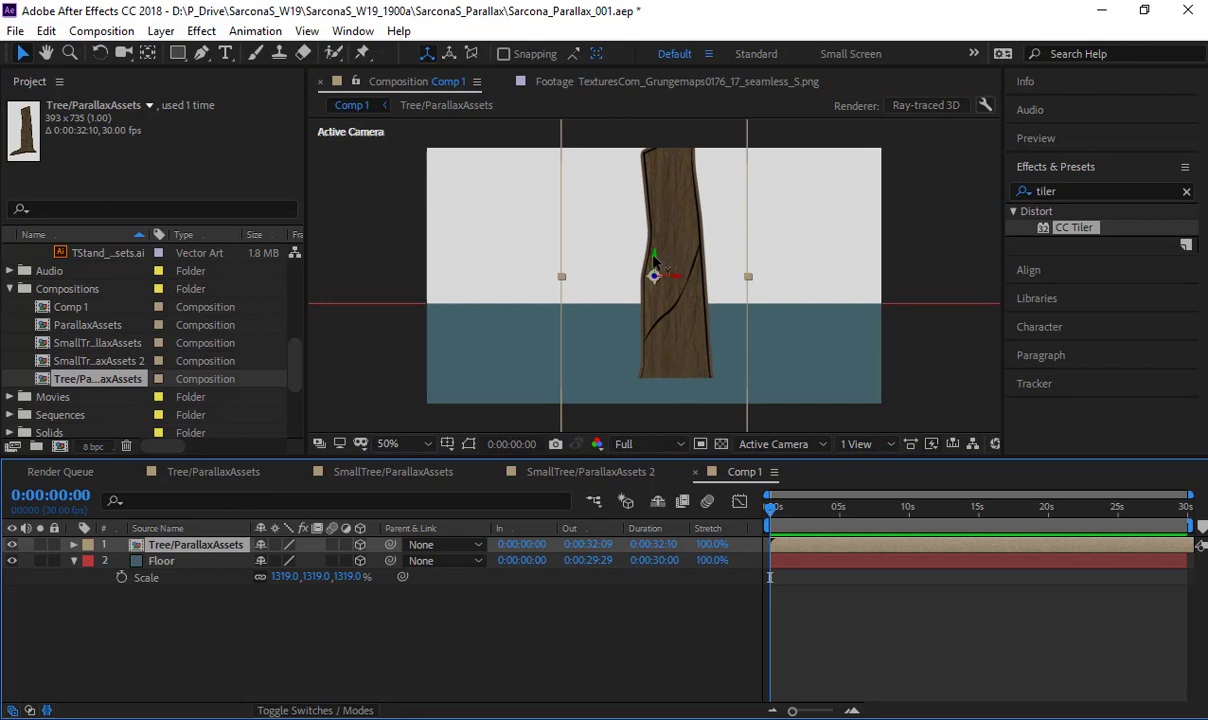
pyautogui.moveTo(653, 258); pyautogui.dragTo(661, 219)
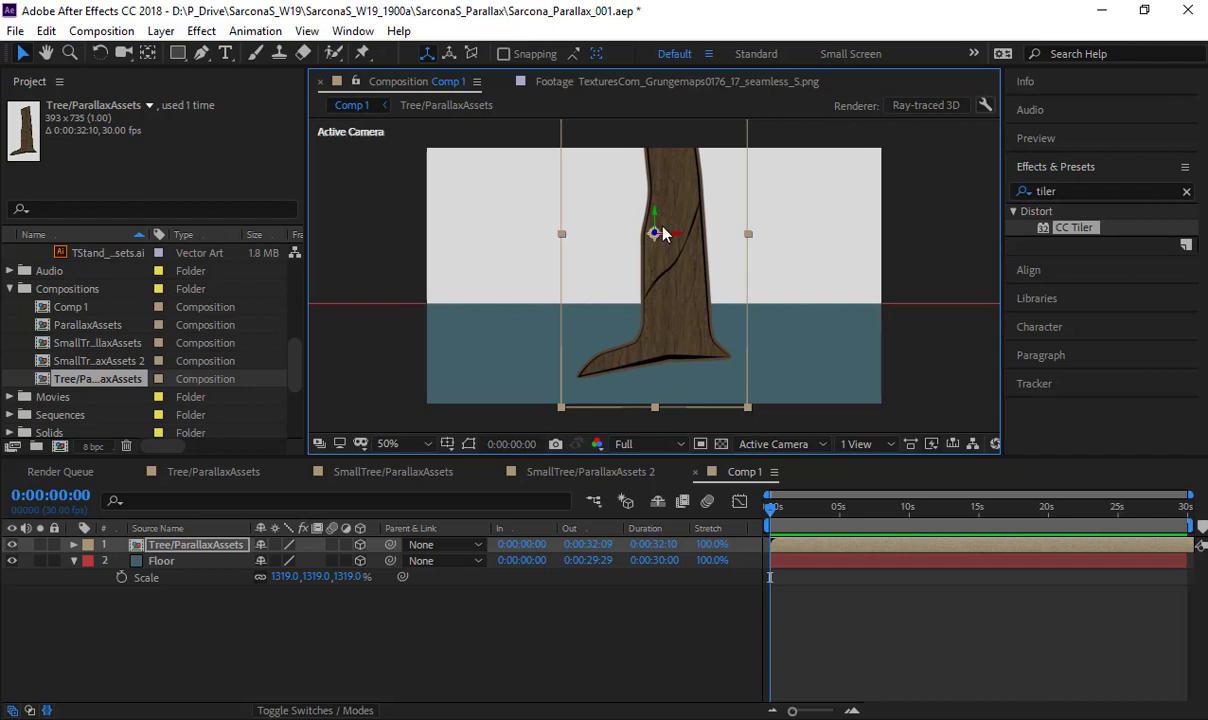
# - Place the tree's anchor point at the base of its trunk and move the tree to the left side of the frame
pyautogui.press('y')
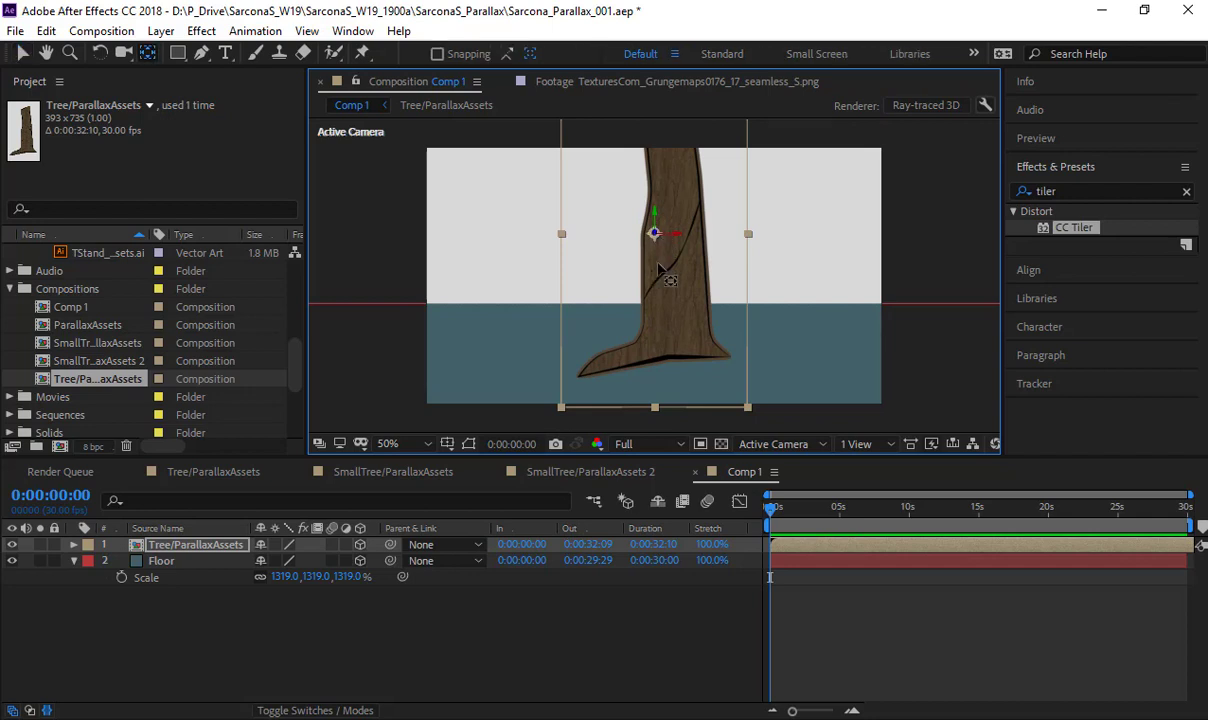
pyautogui.moveTo(659, 268); pyautogui.dragTo(650, 366)
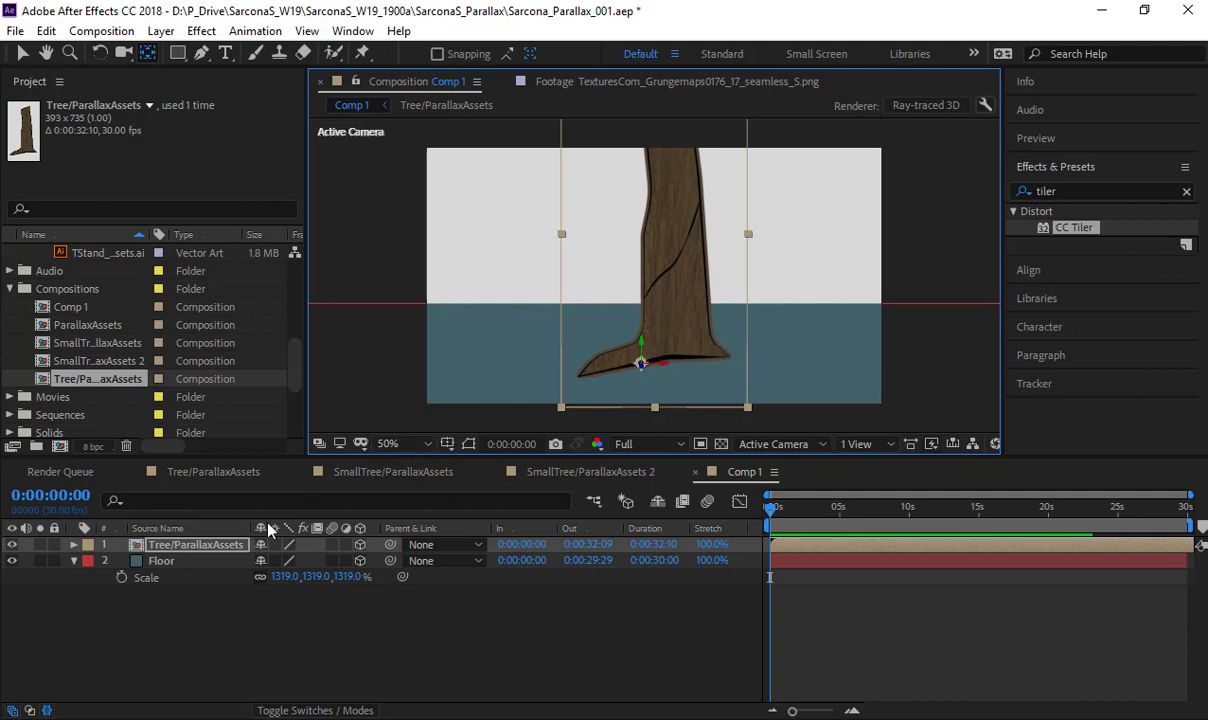
pyautogui.press('v')
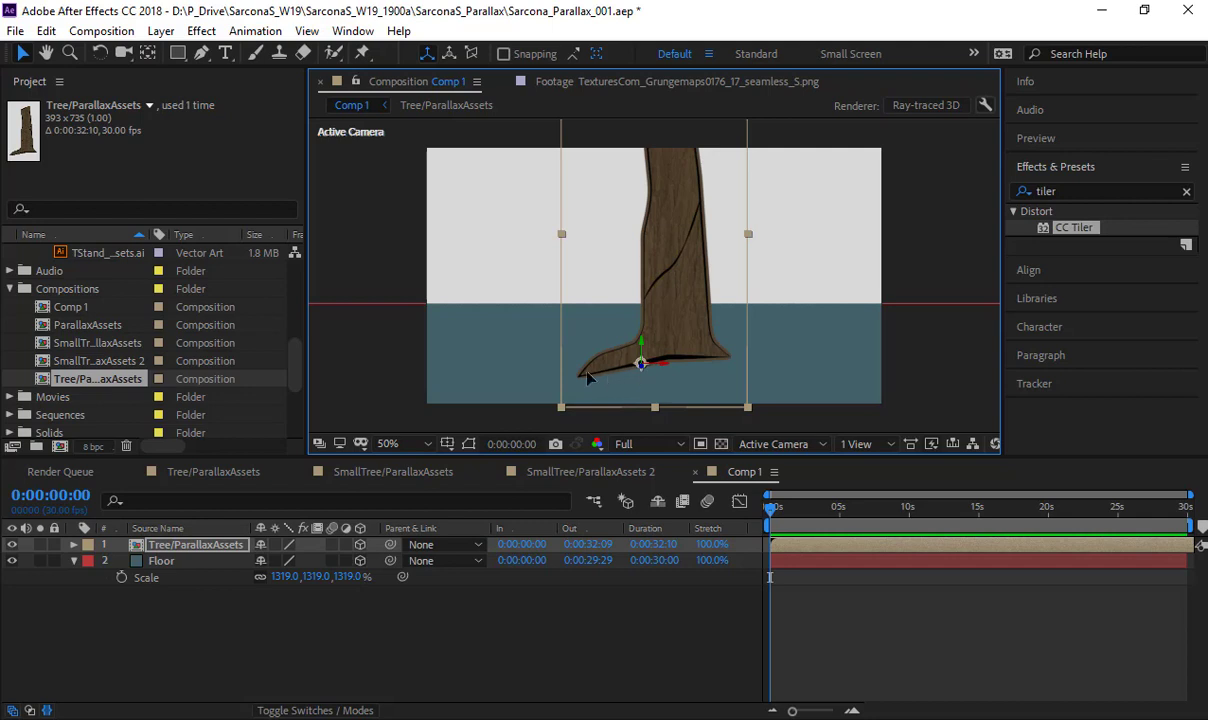
pyautogui.moveTo(588, 377); pyautogui.dragTo(505, 375)
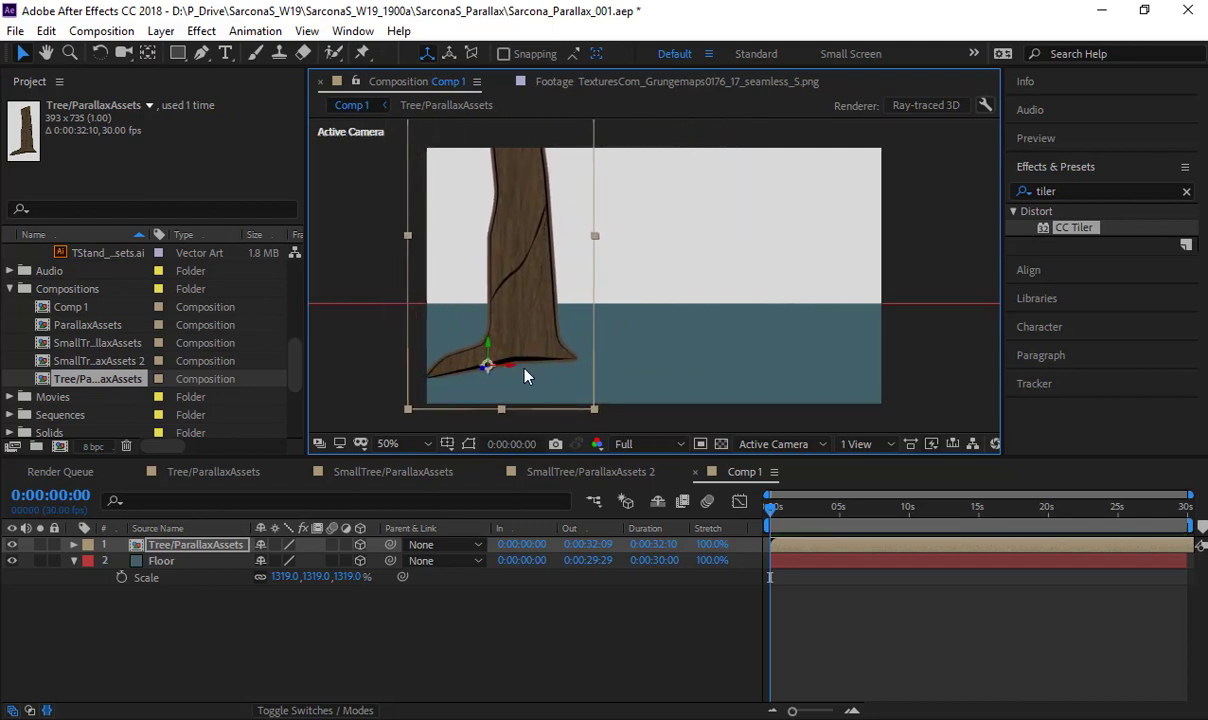
# - Duplicate the tree onto the right side and try scaling the copy to 43% around its base anchor point
pyautogui.hotkey('ctrl', 'd')
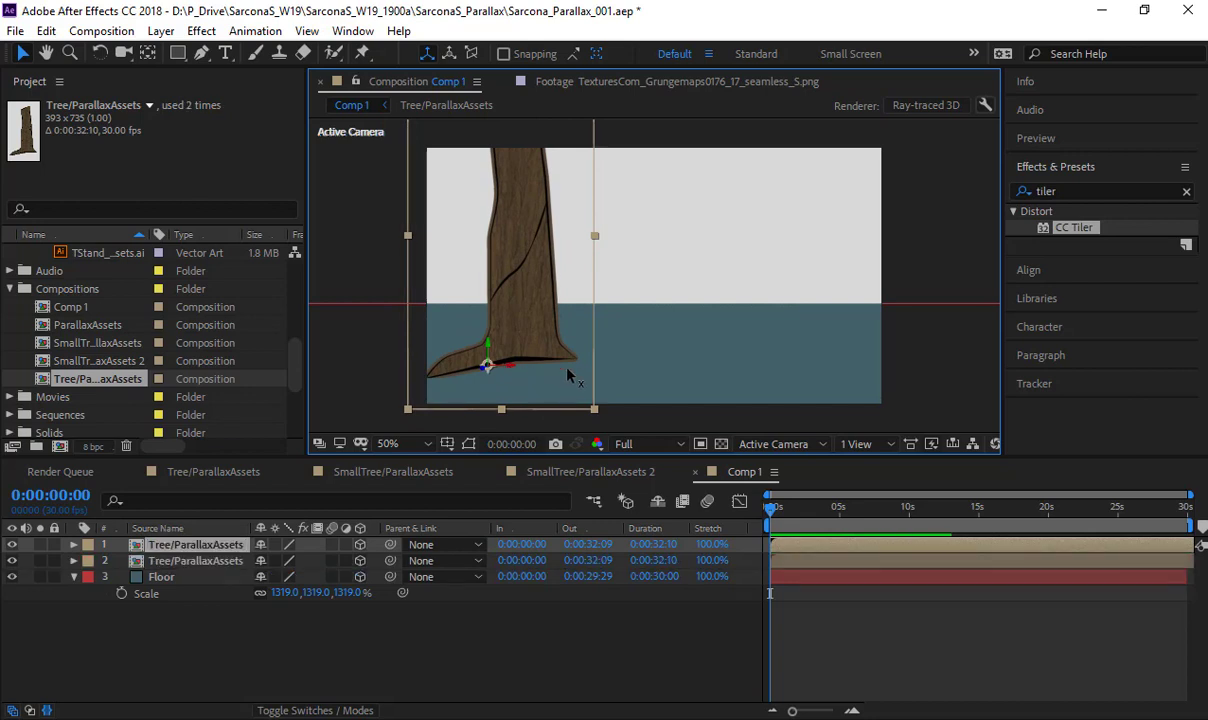
pyautogui.moveTo(567, 375); pyautogui.dragTo(880, 375)
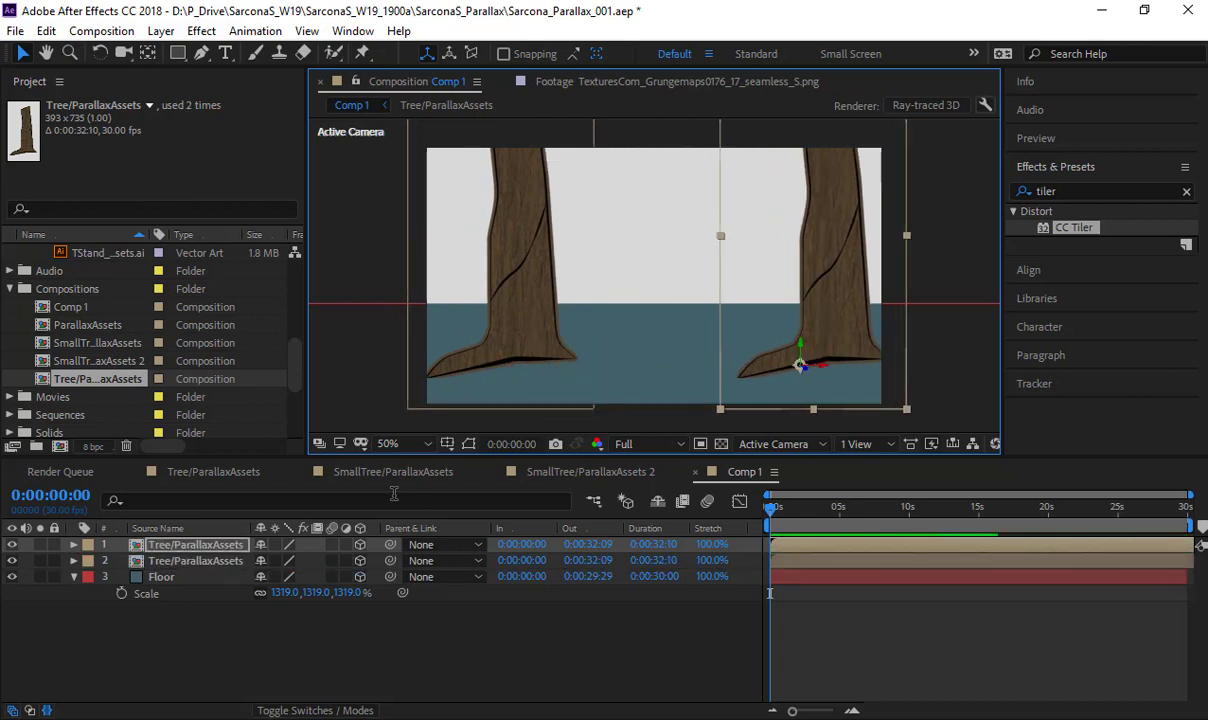
pyautogui.press('s')
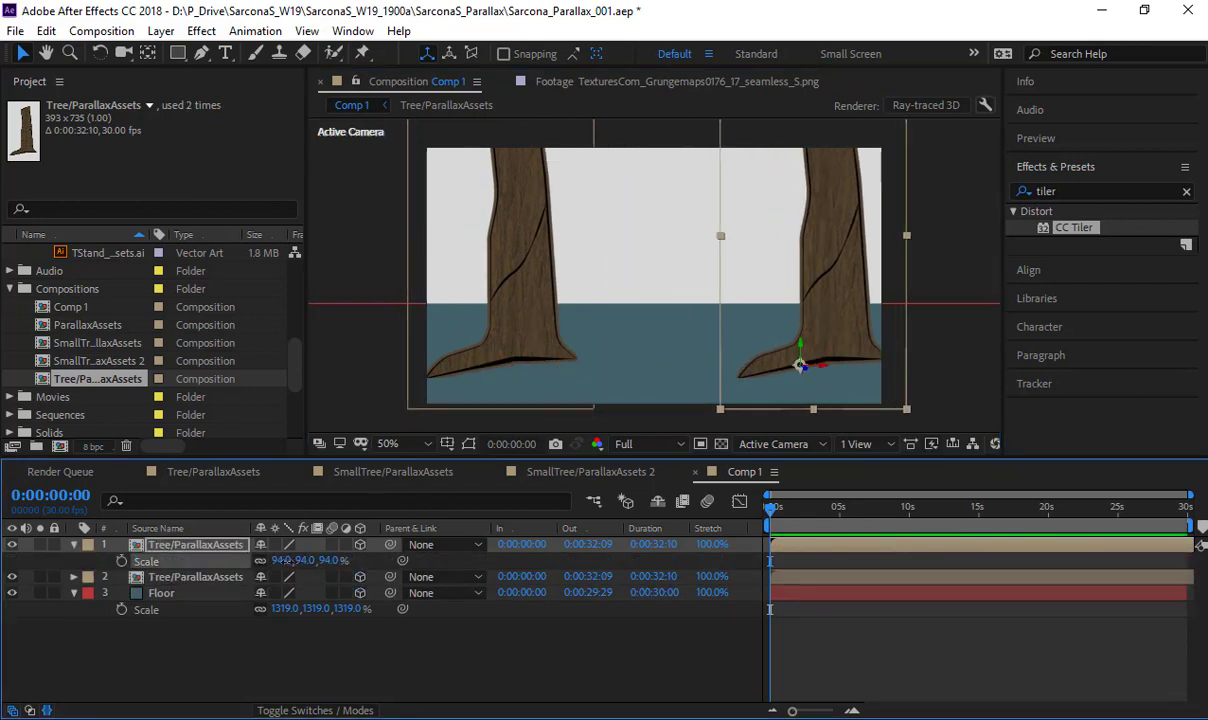
pyautogui.moveTo(284, 560); pyautogui.dragTo(254, 560)
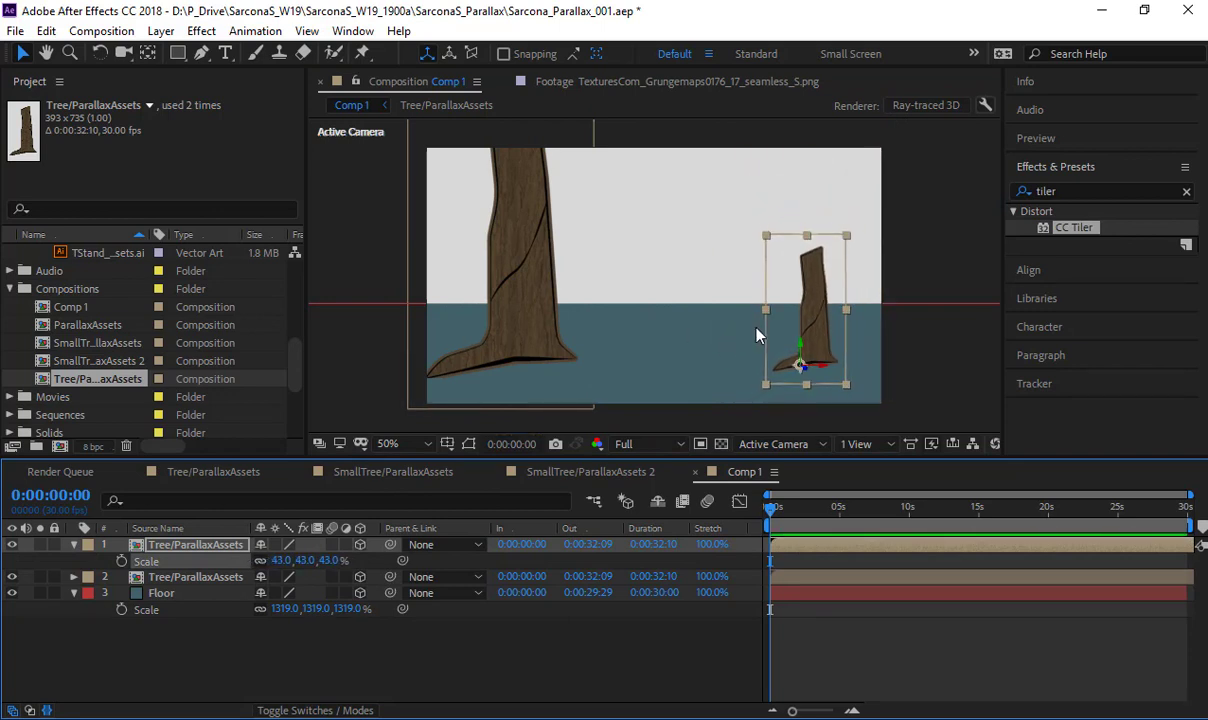
pyautogui.hotkey('ctrl', 'z')
# - Test scaling the duplicate tree to 55% around a mid-trunk anchor point and delete the duplicate
pyautogui.press('y')
pyautogui.moveTo(800, 366); pyautogui.dragTo(801, 359)
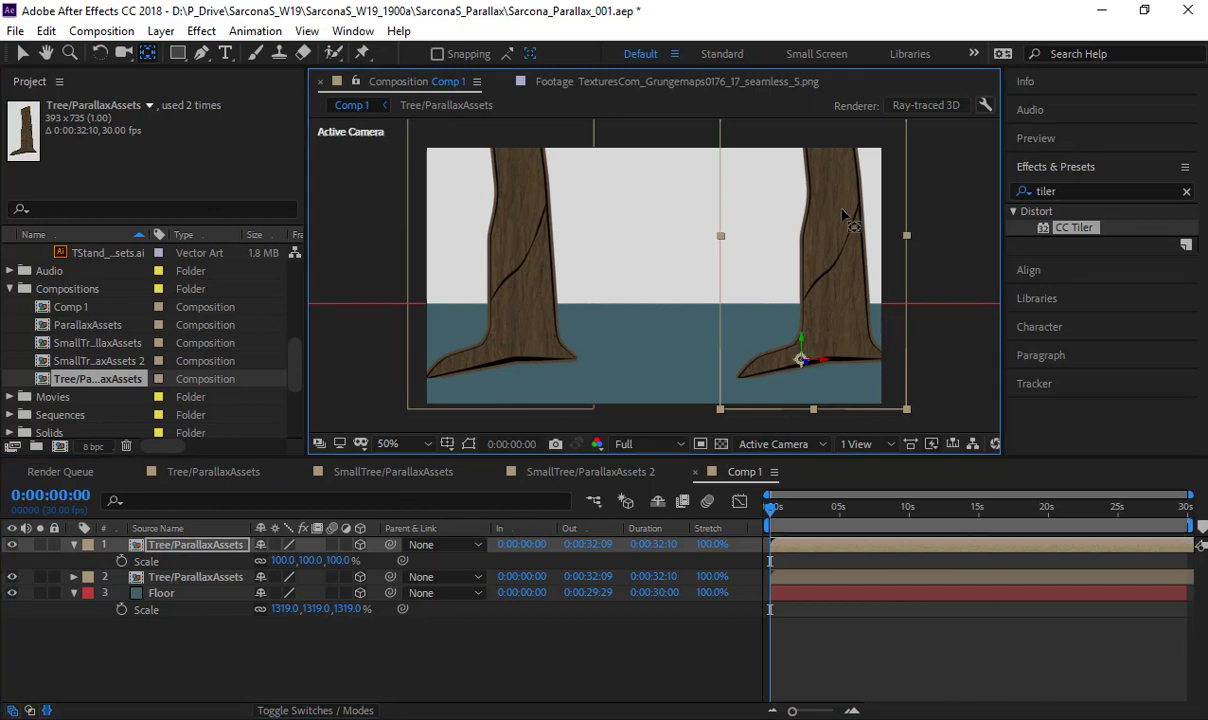
pyautogui.moveTo(843, 215); pyautogui.dragTo(829, 250)
pyautogui.press('s')
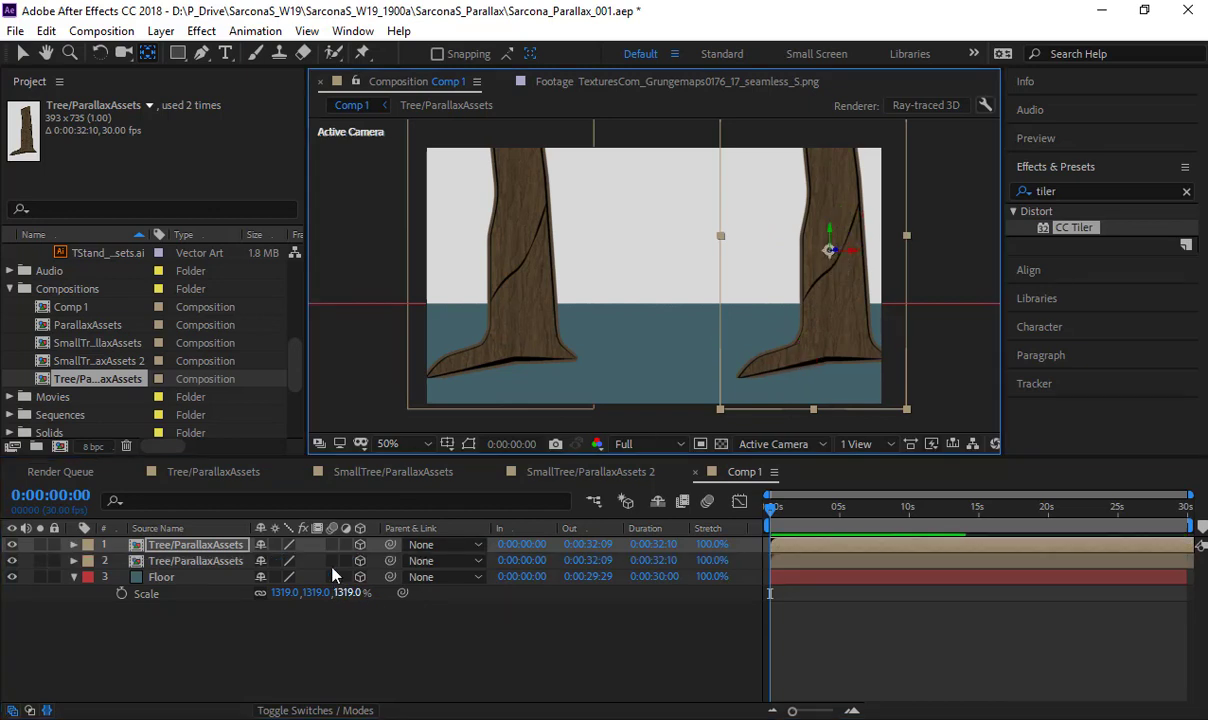
pyautogui.press('s')
pyautogui.moveTo(315, 561); pyautogui.dragTo(271, 561)
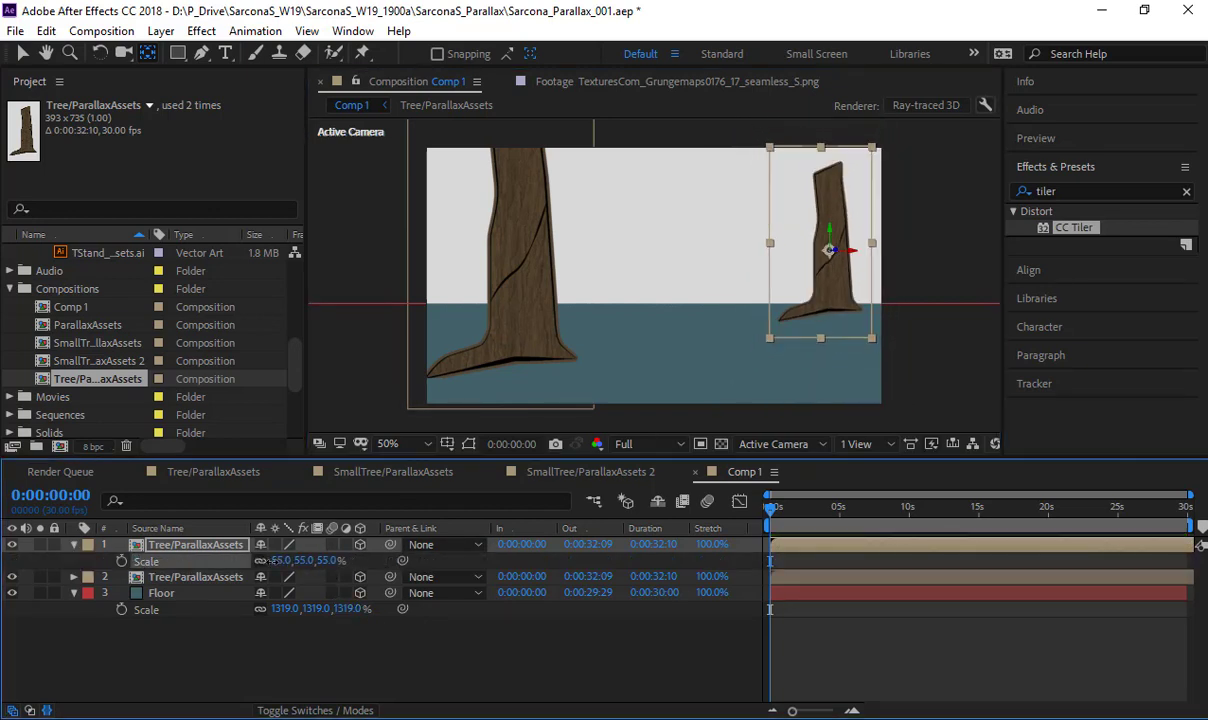
pyautogui.press('v')
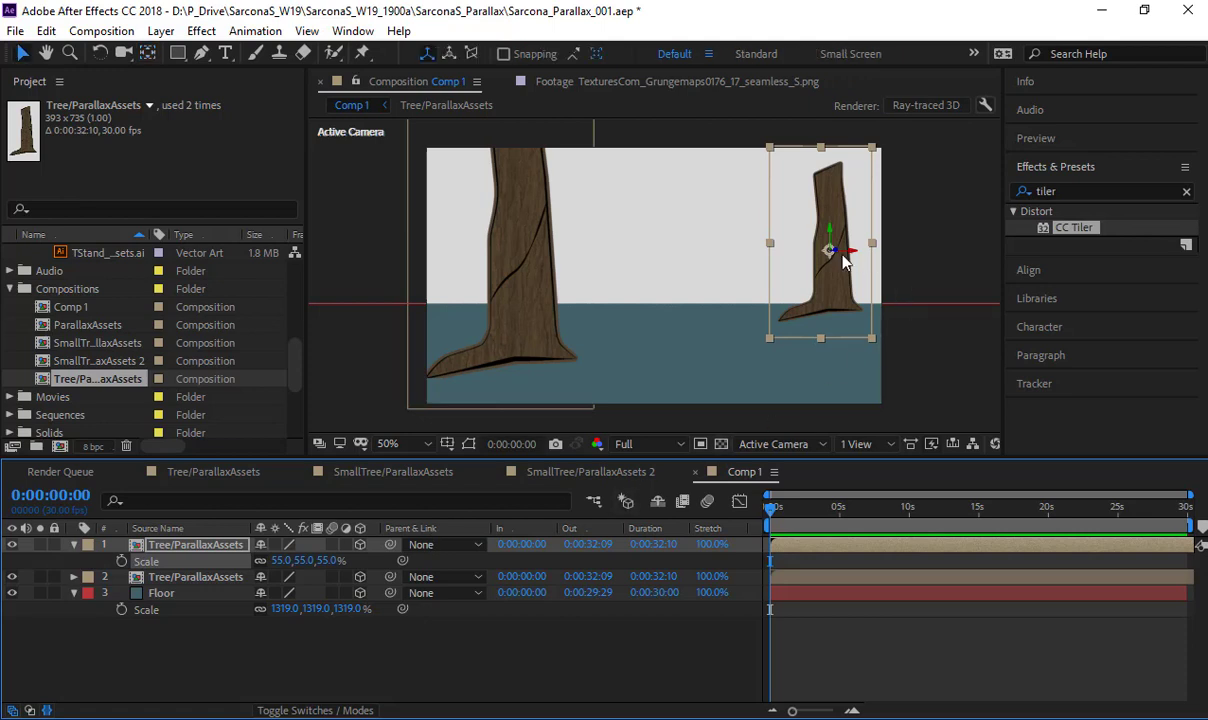
pyautogui.moveTo(836, 250); pyautogui.dragTo(840, 293)
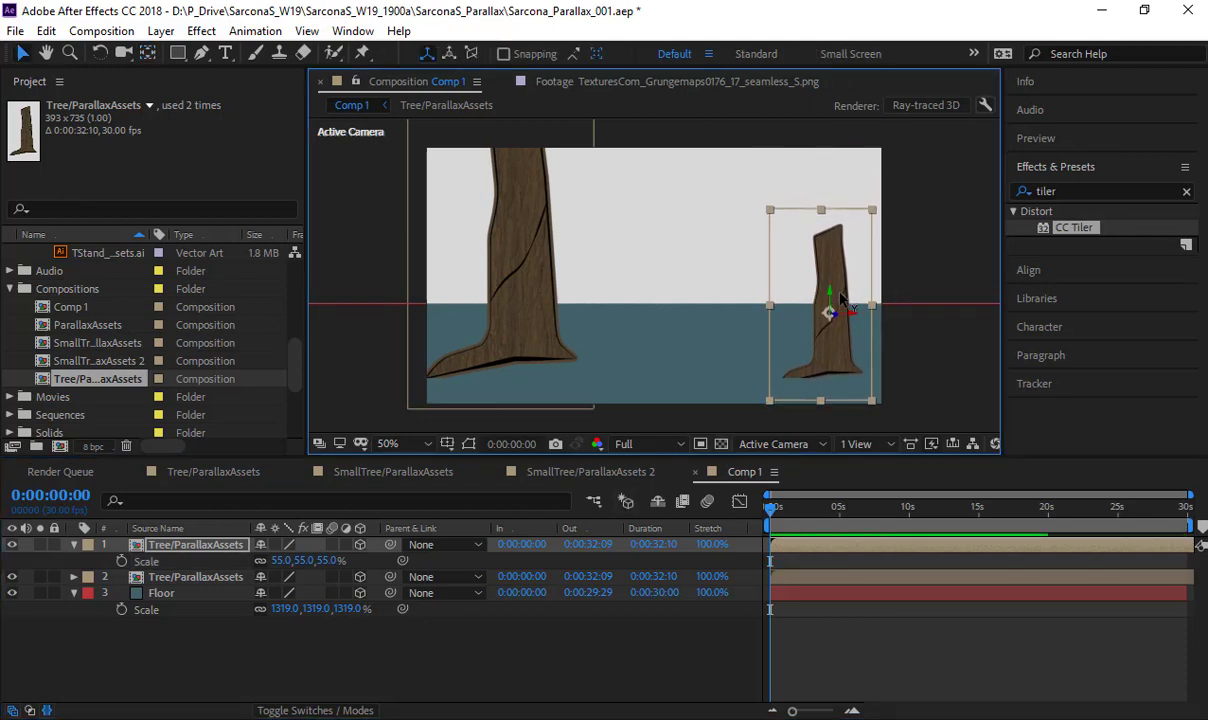
pyautogui.press('Delete')
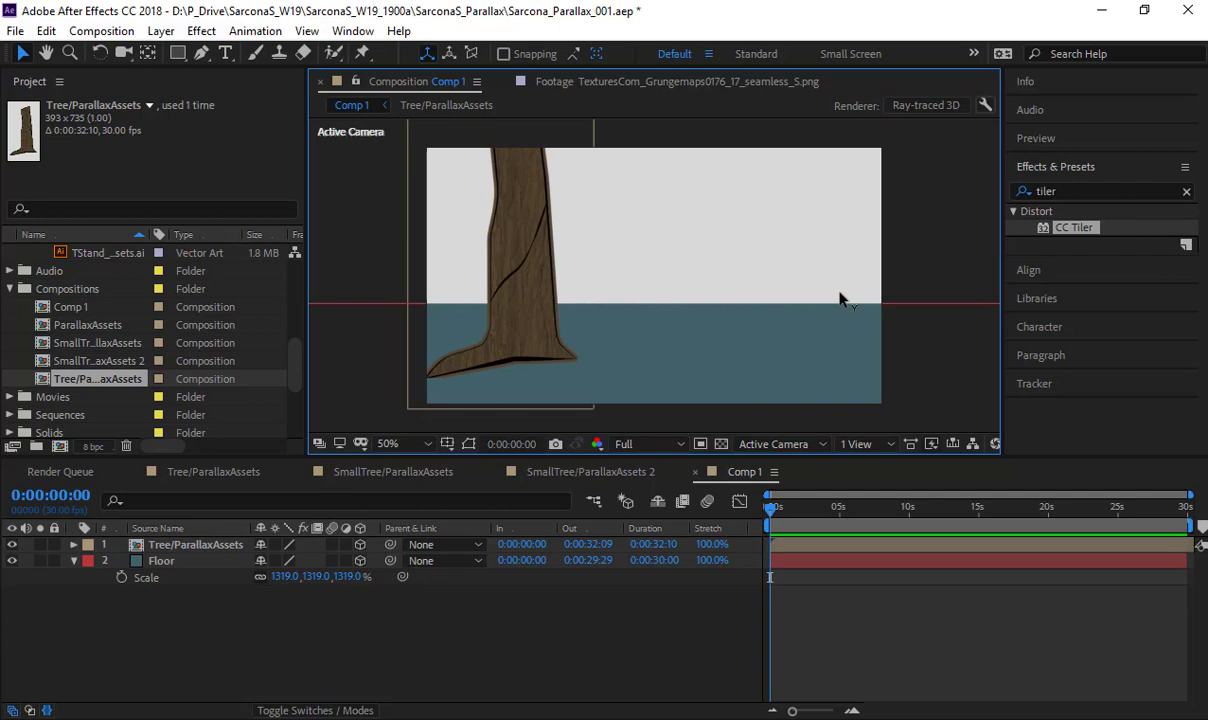
# - Turn the remaining tree by setting its Y Rotation to -23°
pyautogui.click(520, 225)
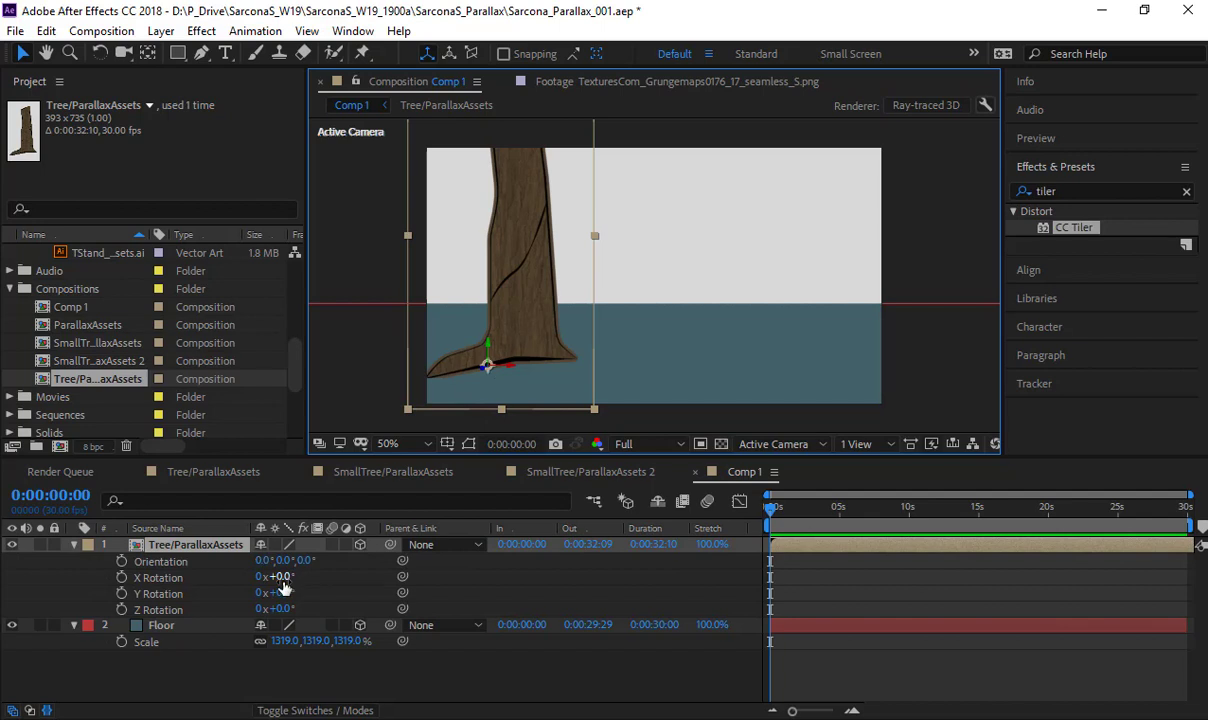
pyautogui.moveTo(283, 579)
pyautogui.mouseDown()
pyautogui.moveTo(306, 593)
pyautogui.moveTo(266, 593)
pyautogui.mouseUp()
pyautogui.hotkey('ctrl', 'z')
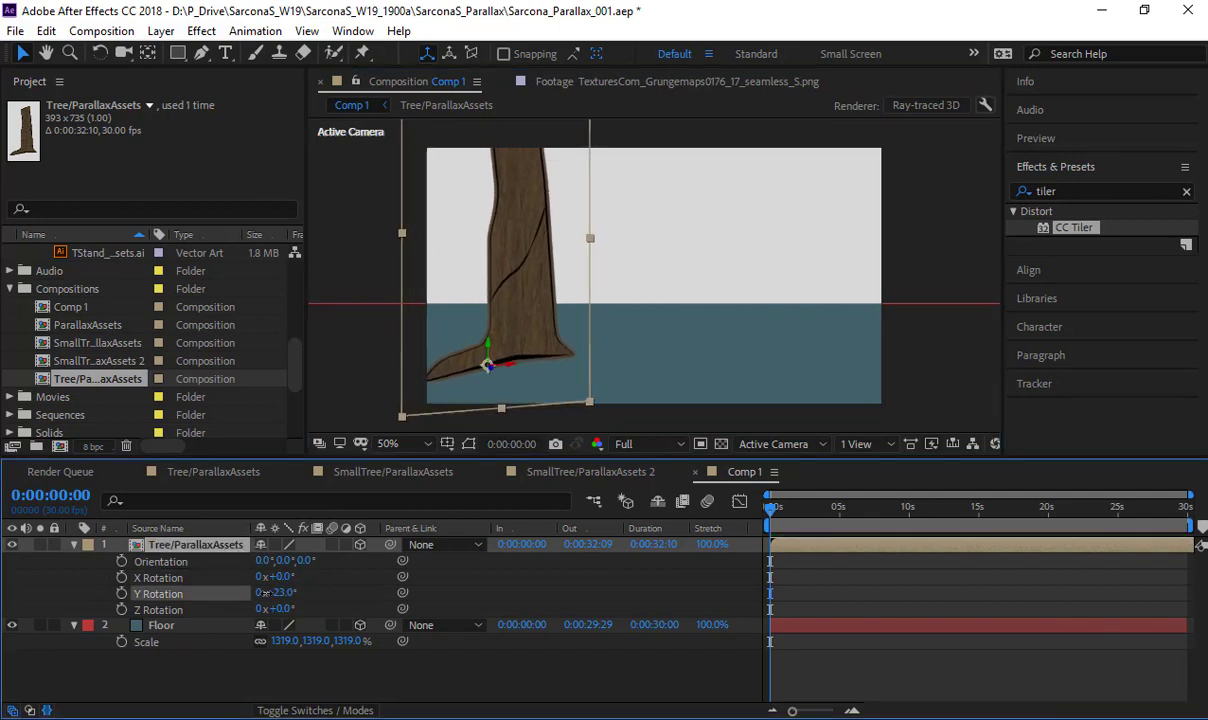
pyautogui.press('r')
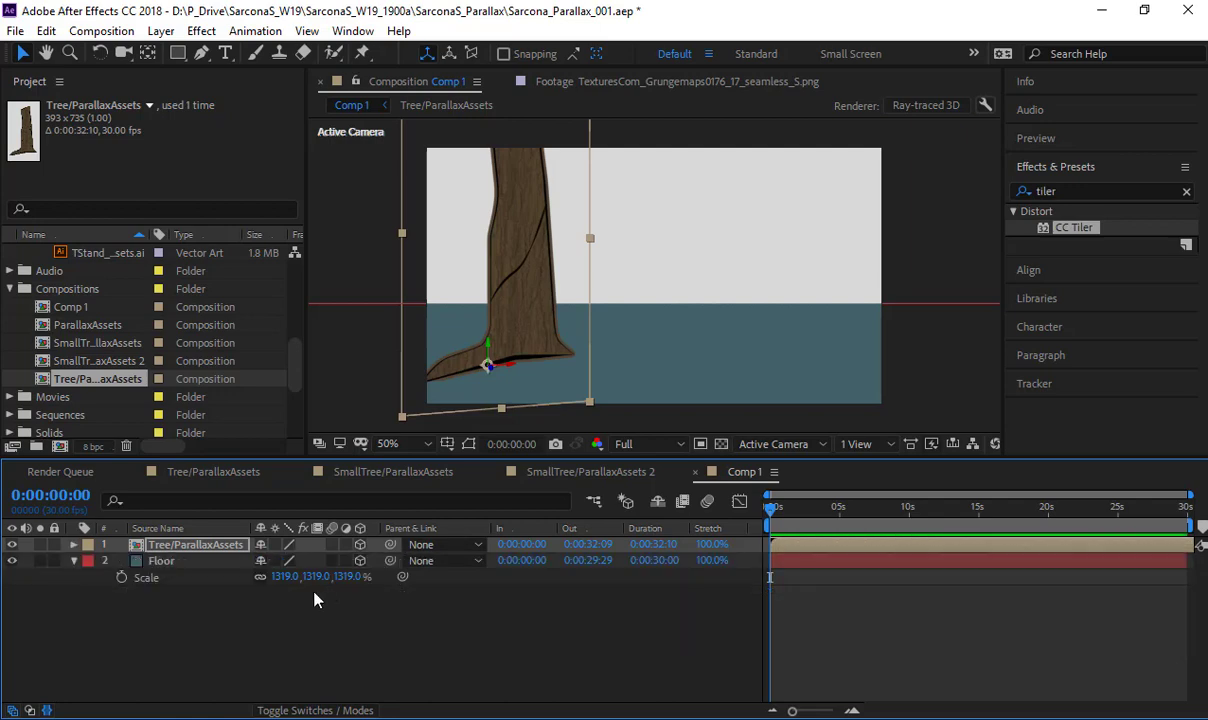
# - Try moving the tree down through the floor and undo the move
pyautogui.click(228, 551)
pyautogui.moveTo(537, 210); pyautogui.dragTo(551, 390)
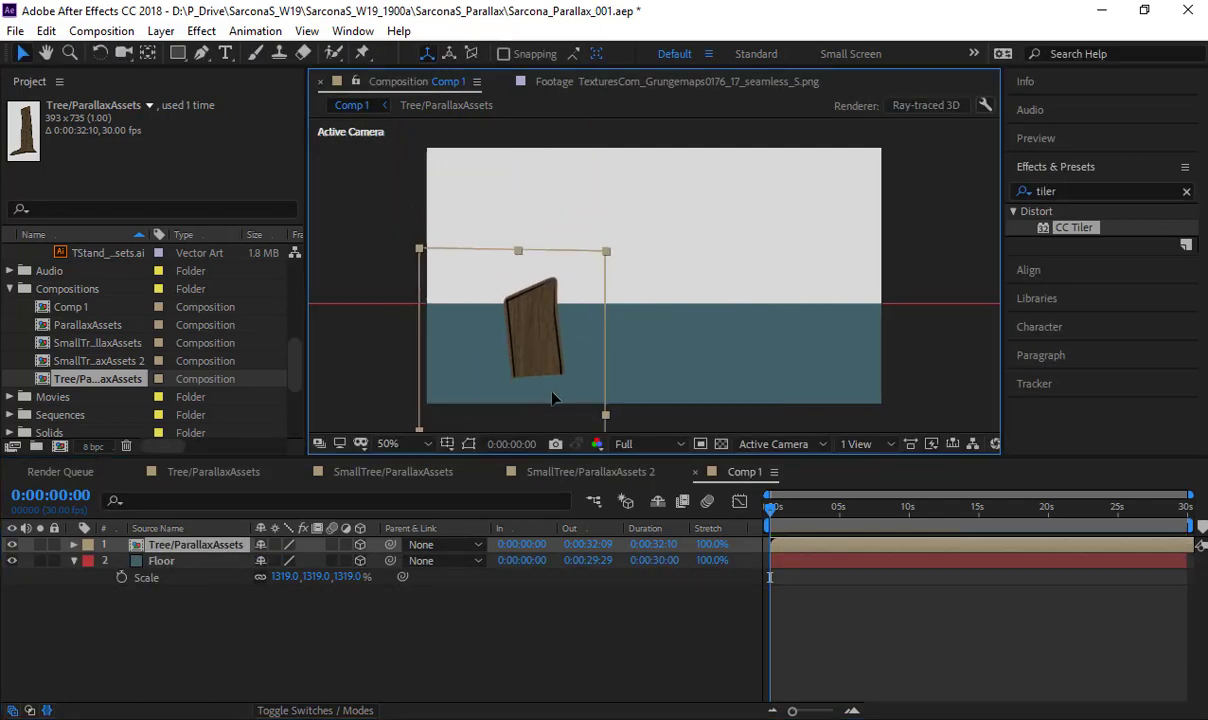
pyautogui.hotkey('ctrl', 'z')
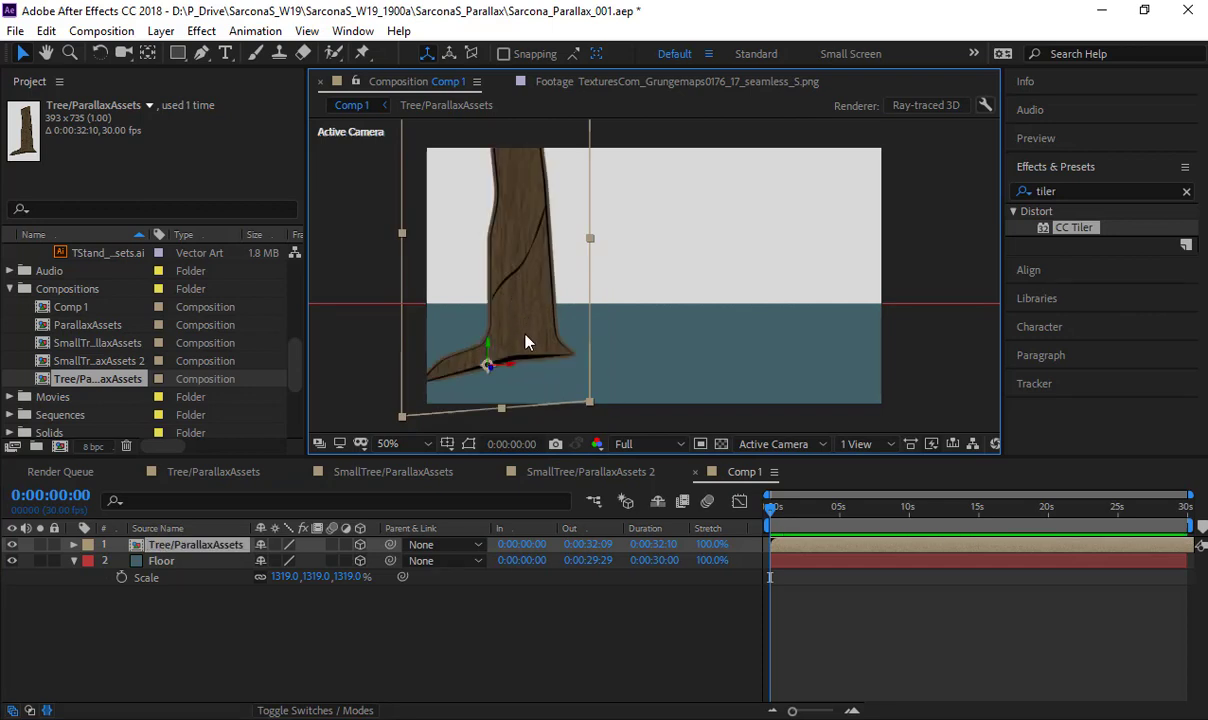
# - Duplicate the Tree/ParallaxAssets layer and move the copy to the right side of the frame, closer to the camera
pyautogui.hotkey('ctrl', 'd')
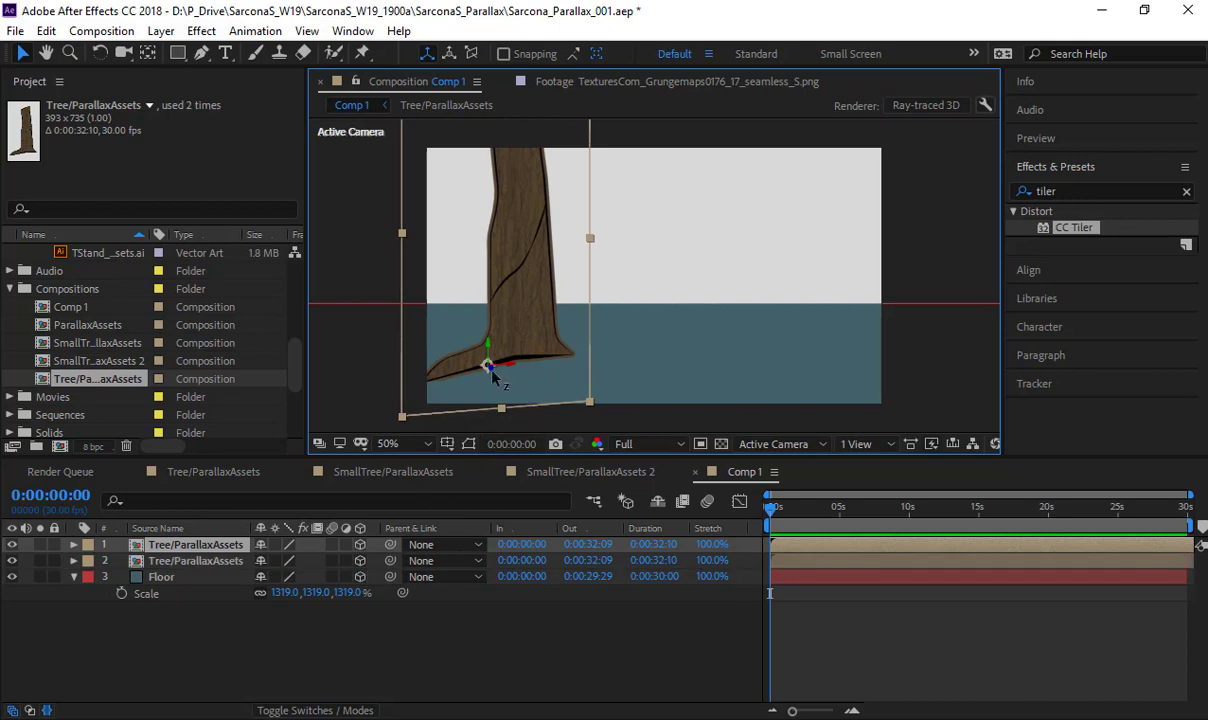
pyautogui.moveTo(490, 367); pyautogui.dragTo(681, 425)
pyautogui.scroll(-2, 673, 422)
pyautogui.moveTo(637, 384); pyautogui.dragTo(680, 373)
# - Turn the duplicated tree around by setting its Y Rotation to 208°
pyautogui.press('v')
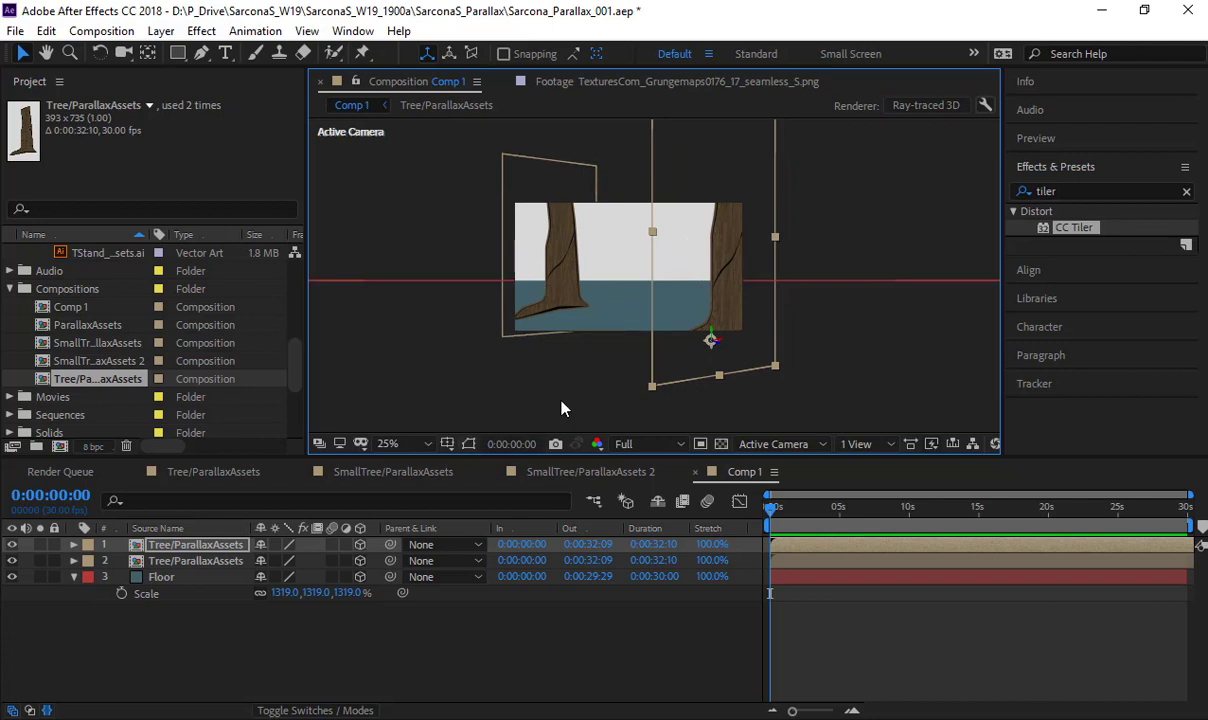
pyautogui.press('r')
pyautogui.moveTo(284, 594); pyautogui.dragTo(516, 598)
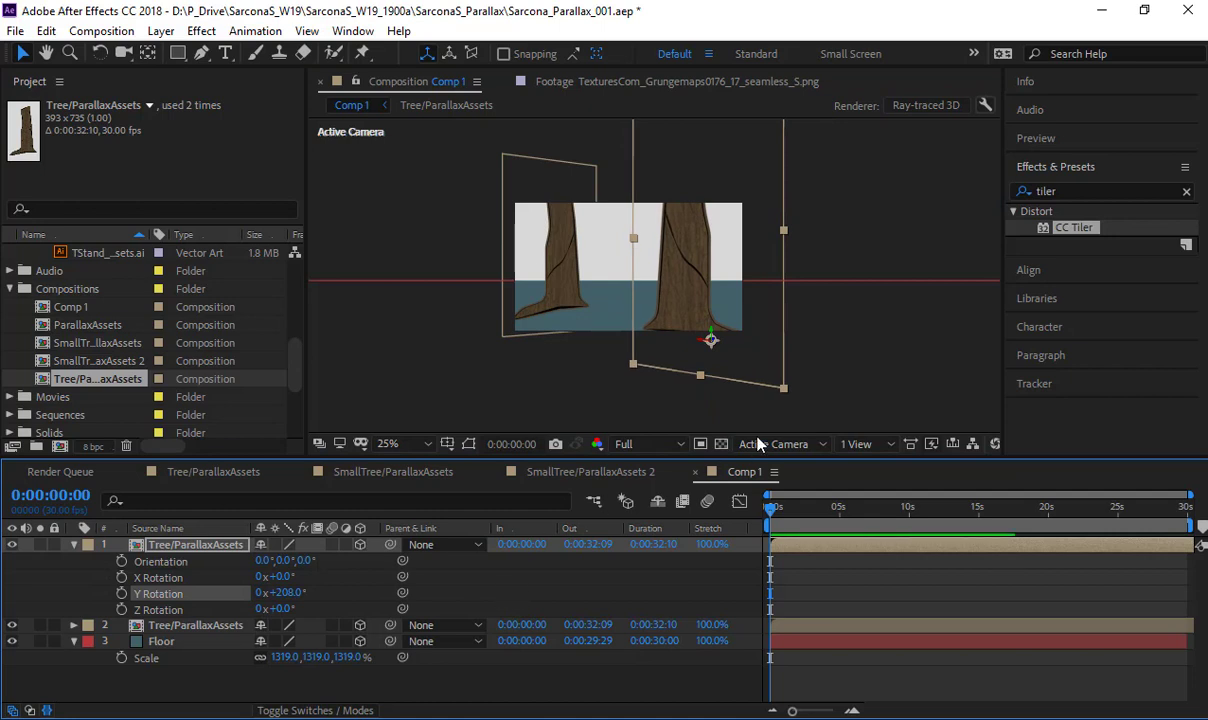
# - Move the duplicated large tree farther toward the right edge of the camera frame
pyautogui.moveTo(704, 342); pyautogui.dragTo(739, 348)
pyautogui.click(655, 313)
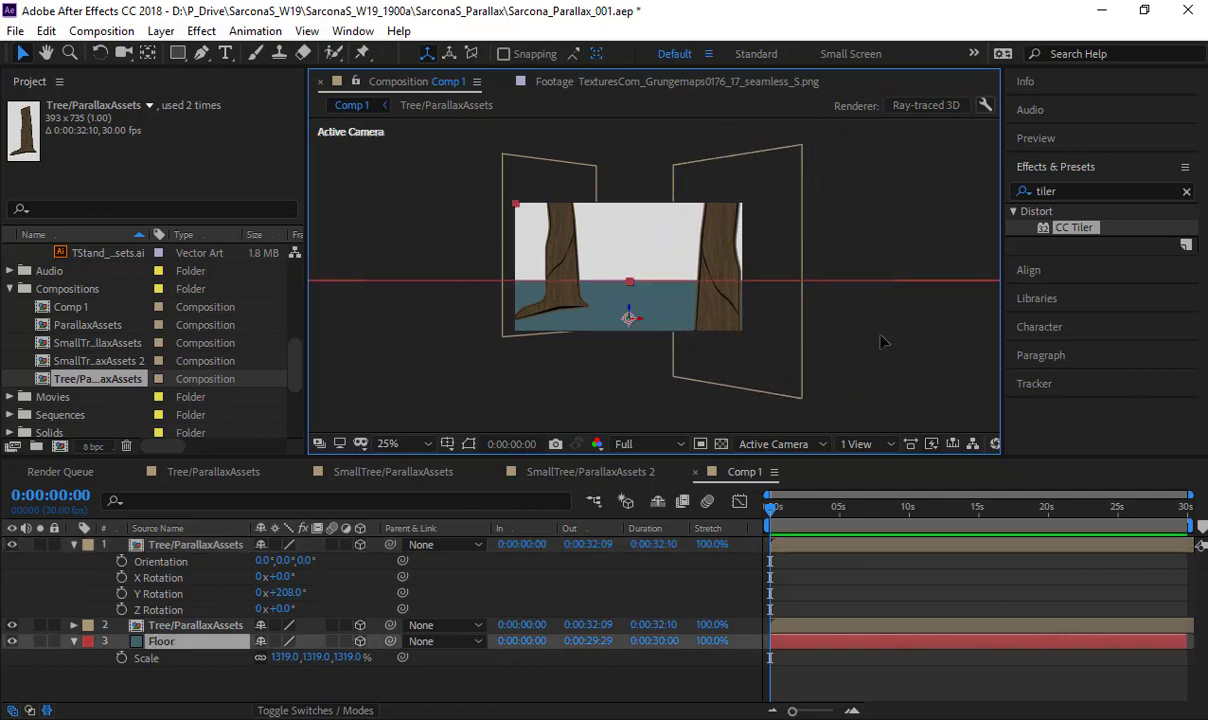
pyautogui.scroll(2, 653, 305)
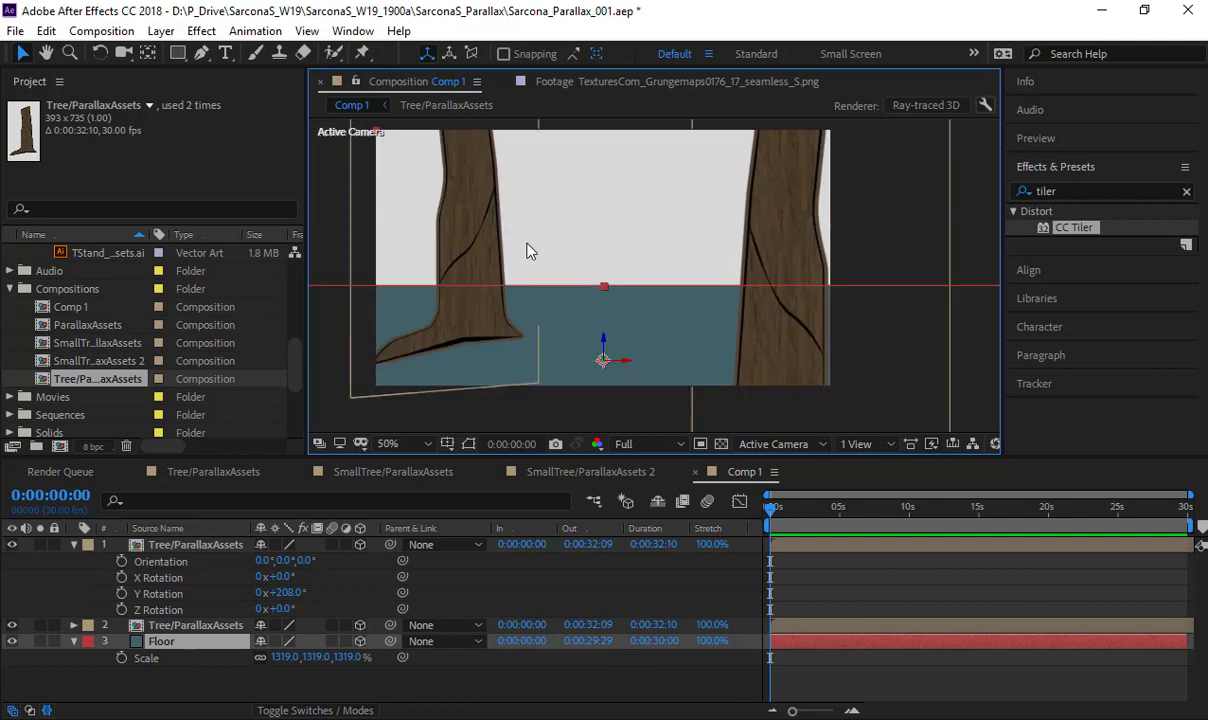
pyautogui.scroll(-2, 705, 270)
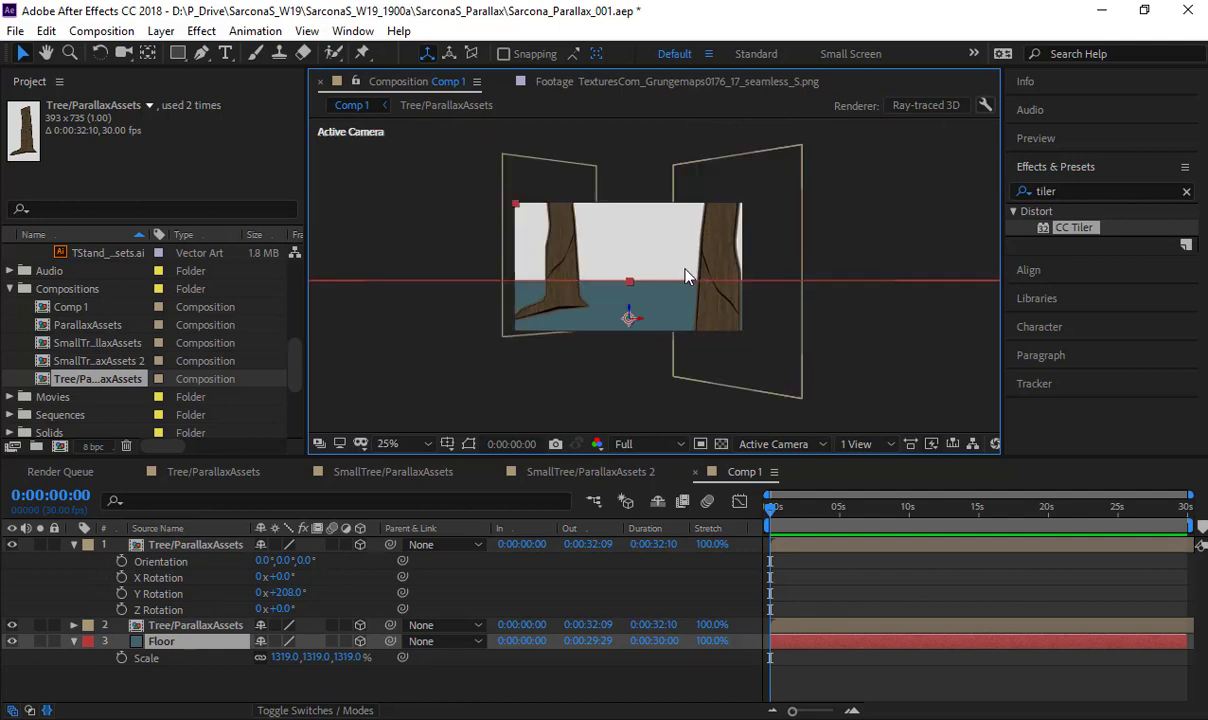
# - Check the trees' placement on the floor in the Top view and return to the Active Camera view
pyautogui.click(773, 444)
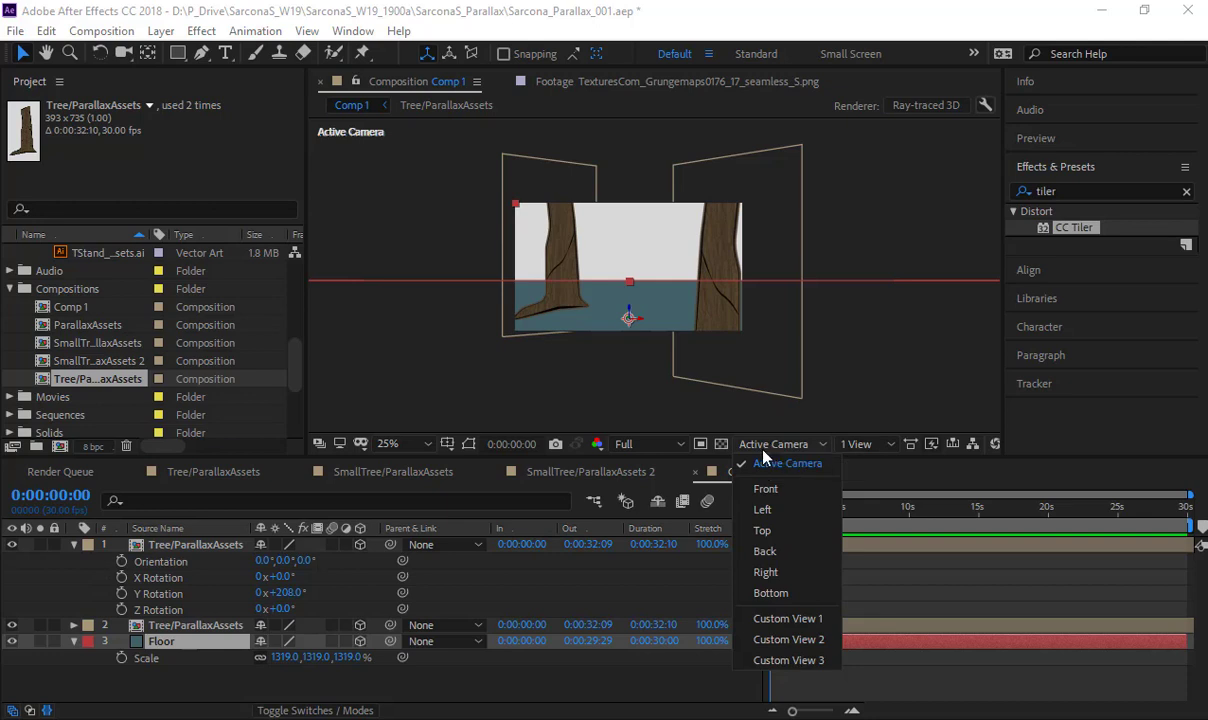
pyautogui.click(763, 533)
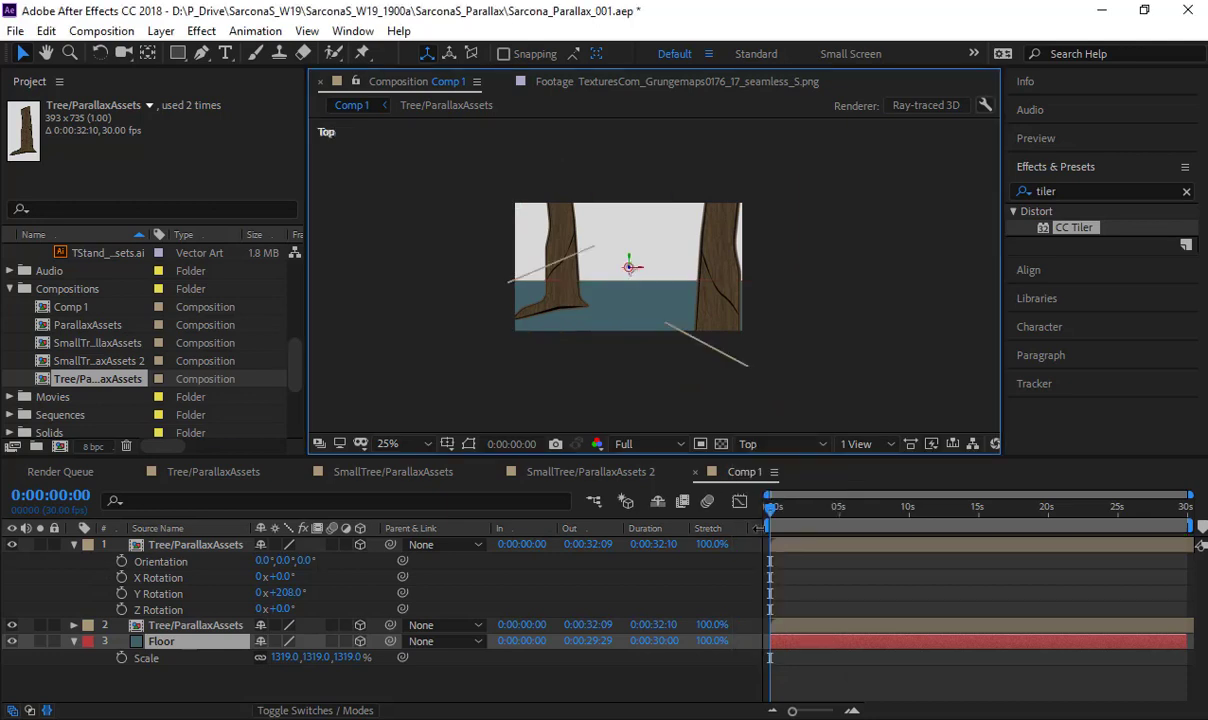
pyautogui.scroll(-1, 643, 318)
pyautogui.scroll(2, 643, 318)
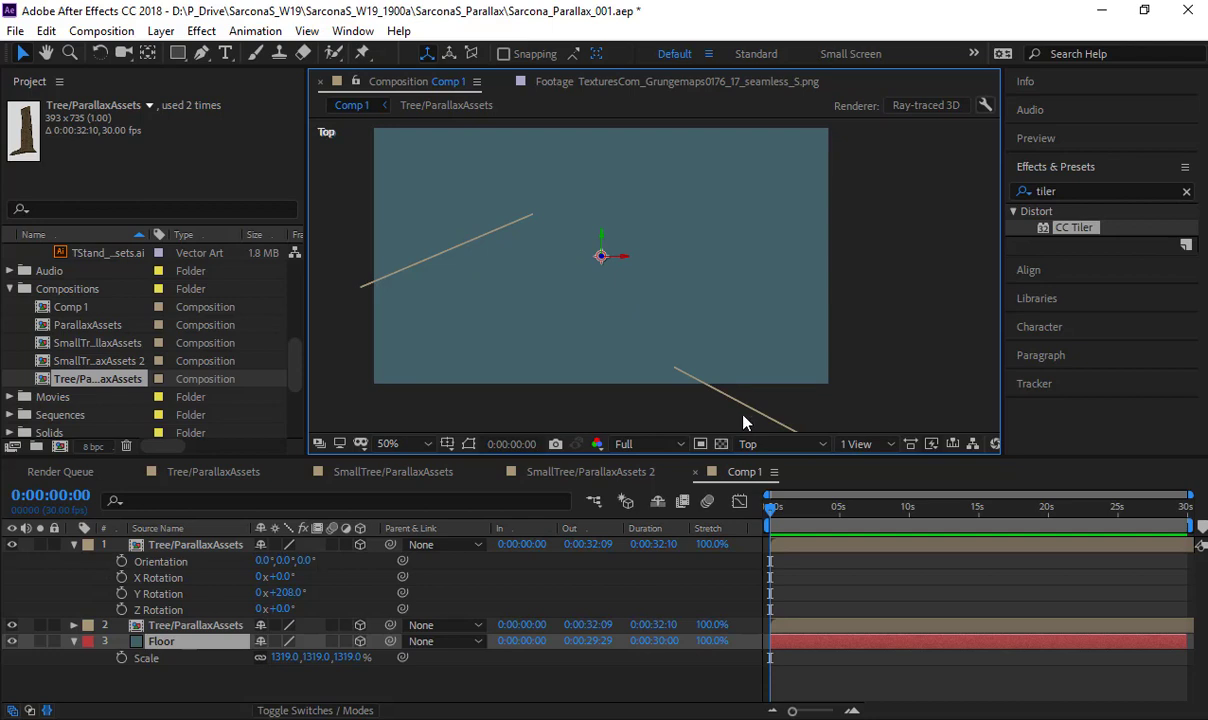
pyautogui.click(752, 443)
pyautogui.click(765, 471)
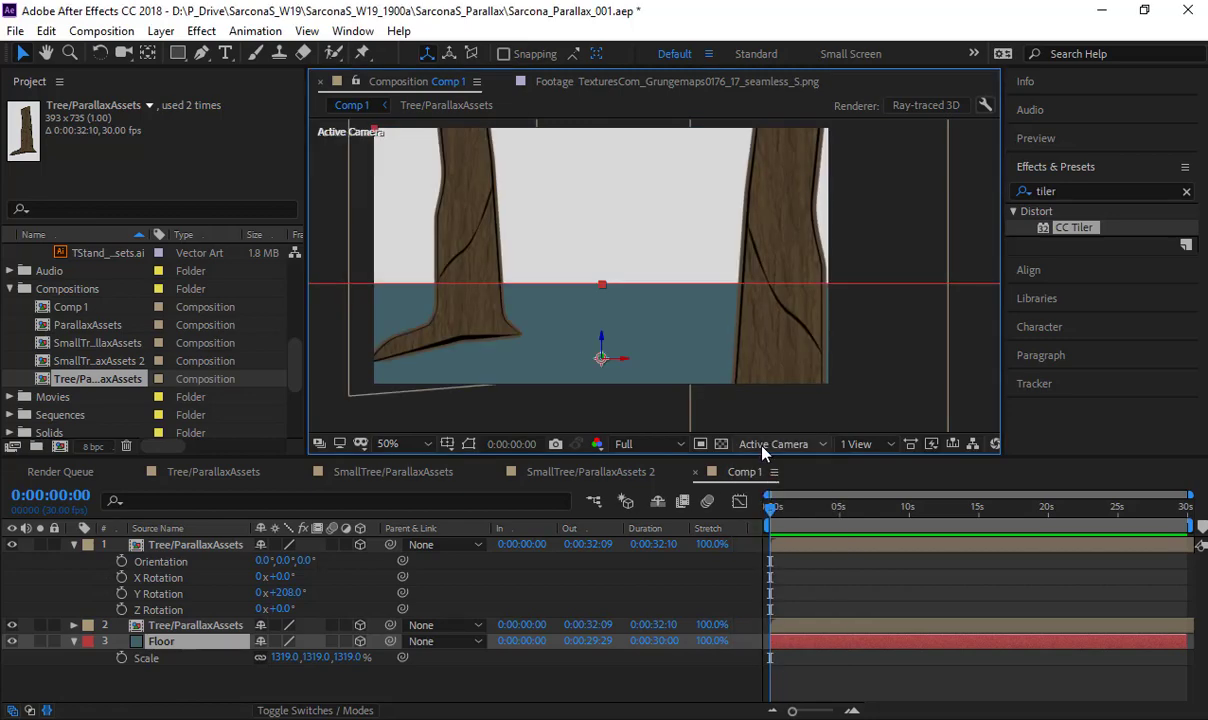
# - Inspect how the trees sit relative to the floor in the Front, Left, Top and Back views, ending in Active Camera
pyautogui.click(724, 443)
pyautogui.click(722, 486)
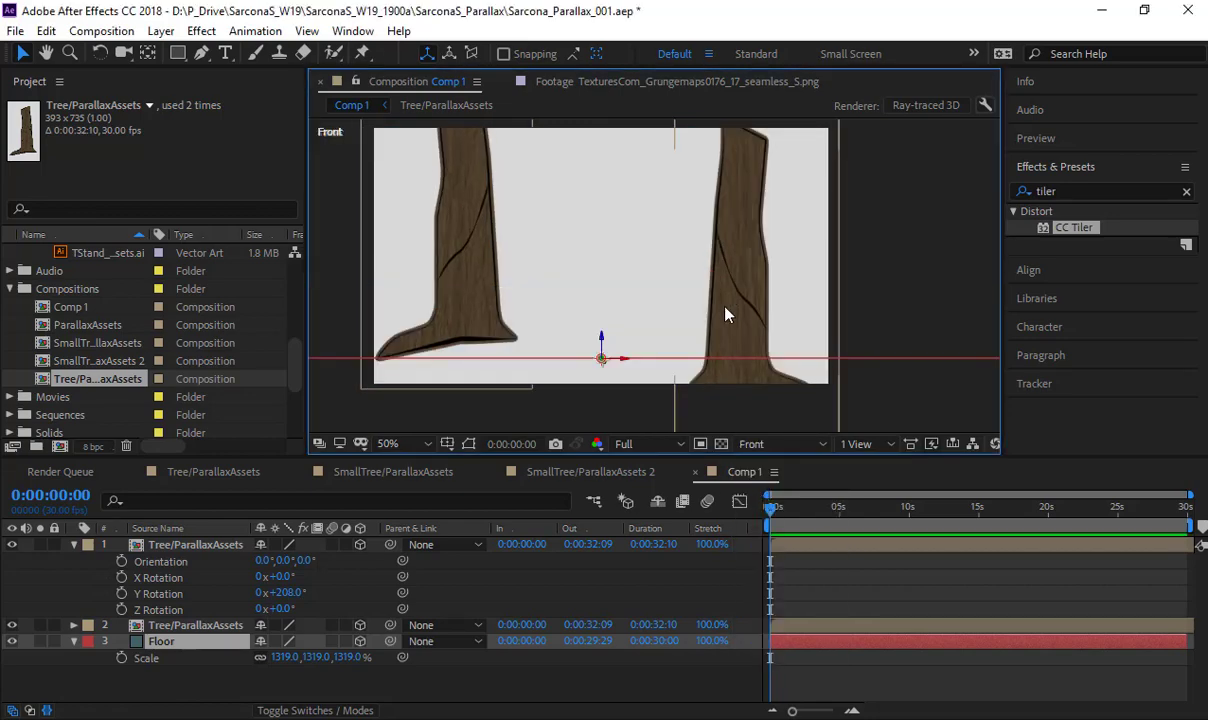
pyautogui.scroll(-2, 726, 368)
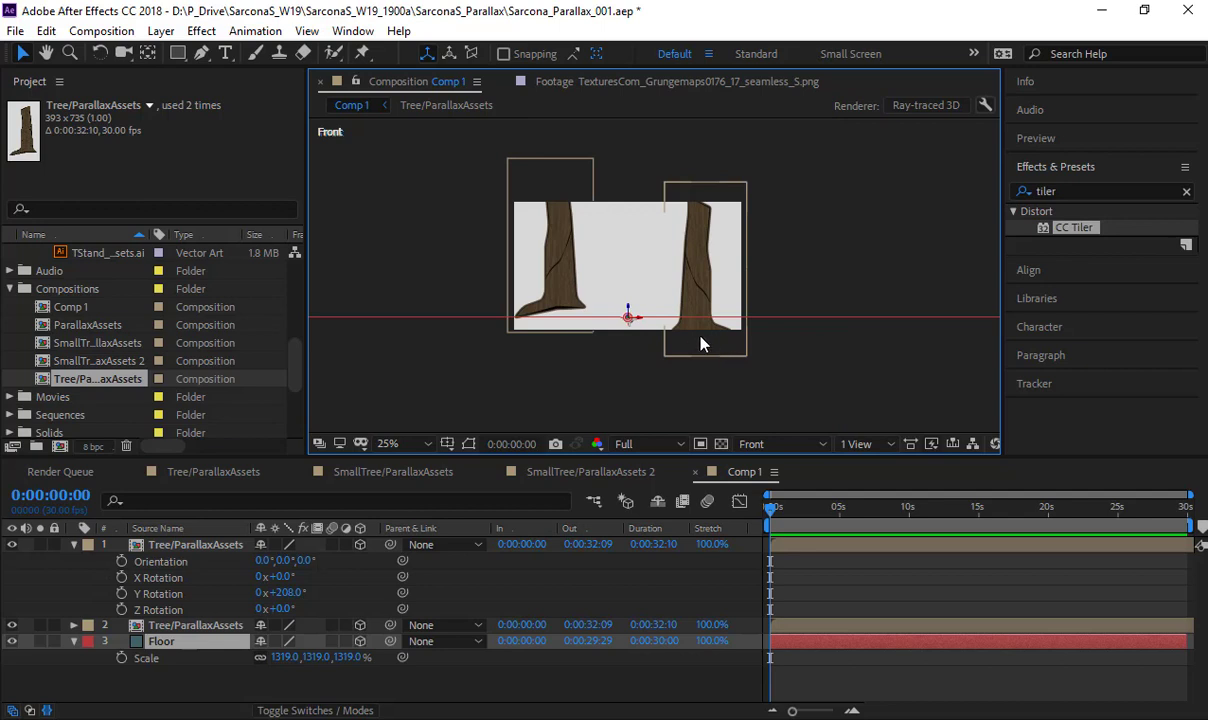
pyautogui.click(766, 444)
pyautogui.click(786, 510)
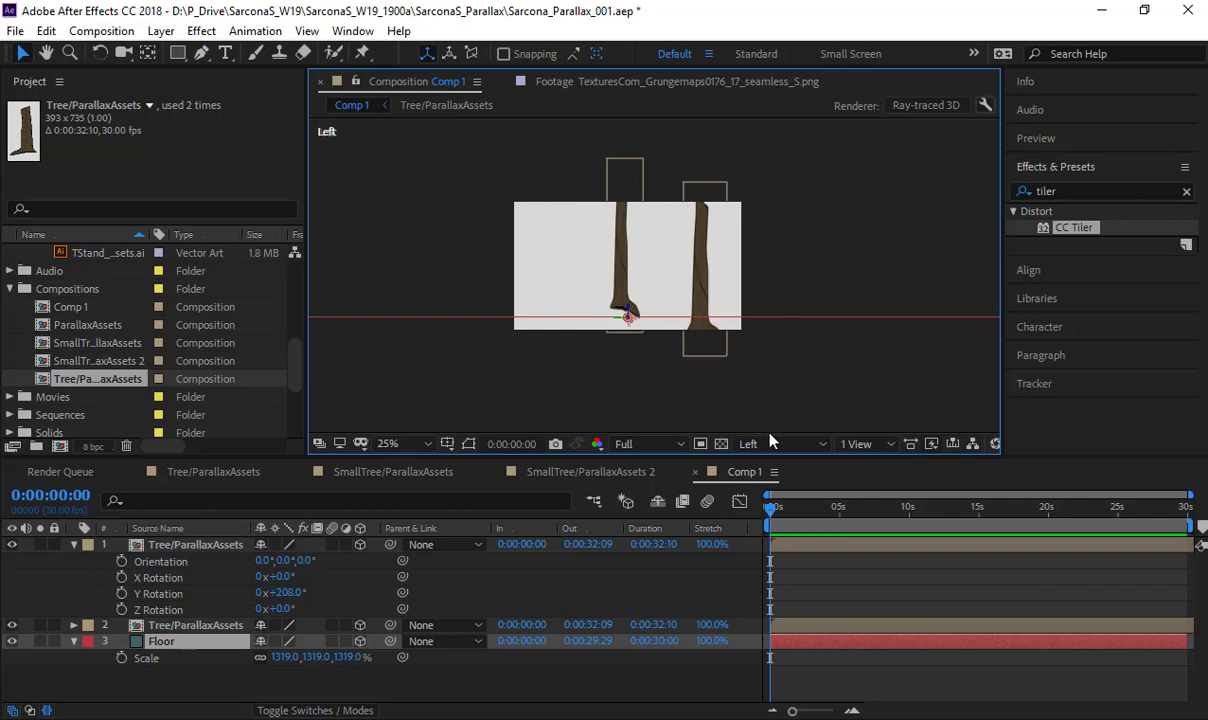
pyautogui.click(762, 444)
pyautogui.click(778, 530)
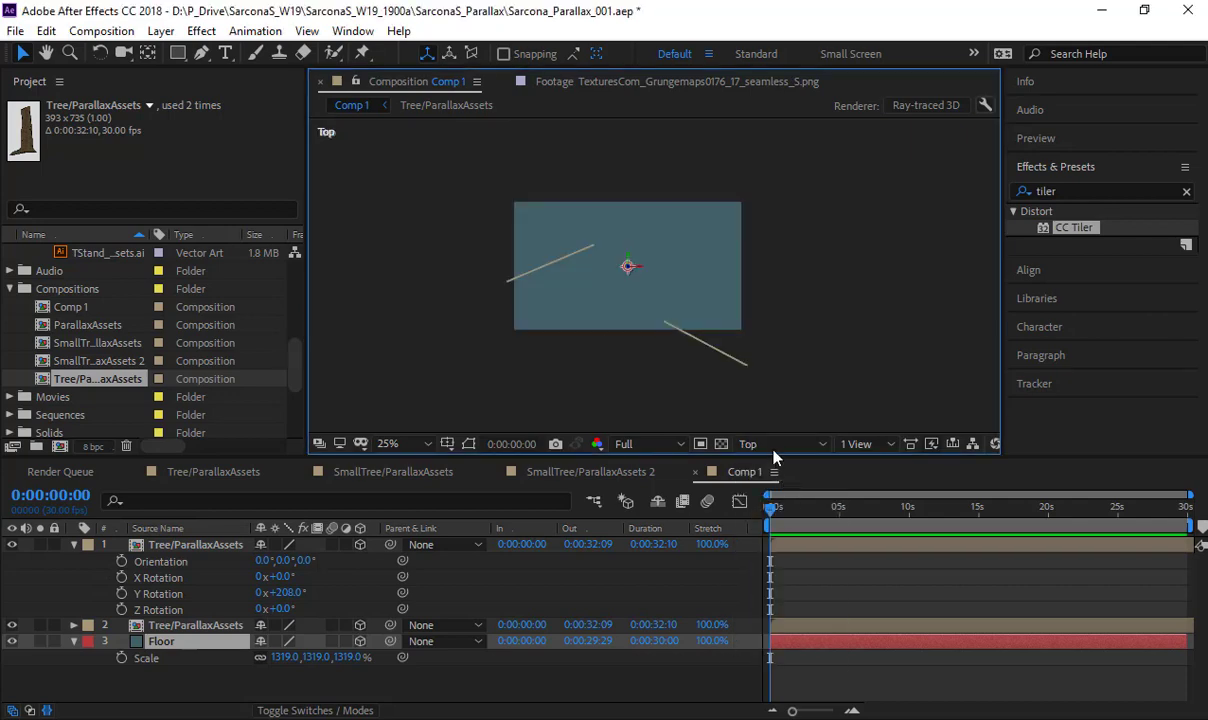
pyautogui.click(770, 445)
pyautogui.click(765, 551)
pyautogui.click(760, 444)
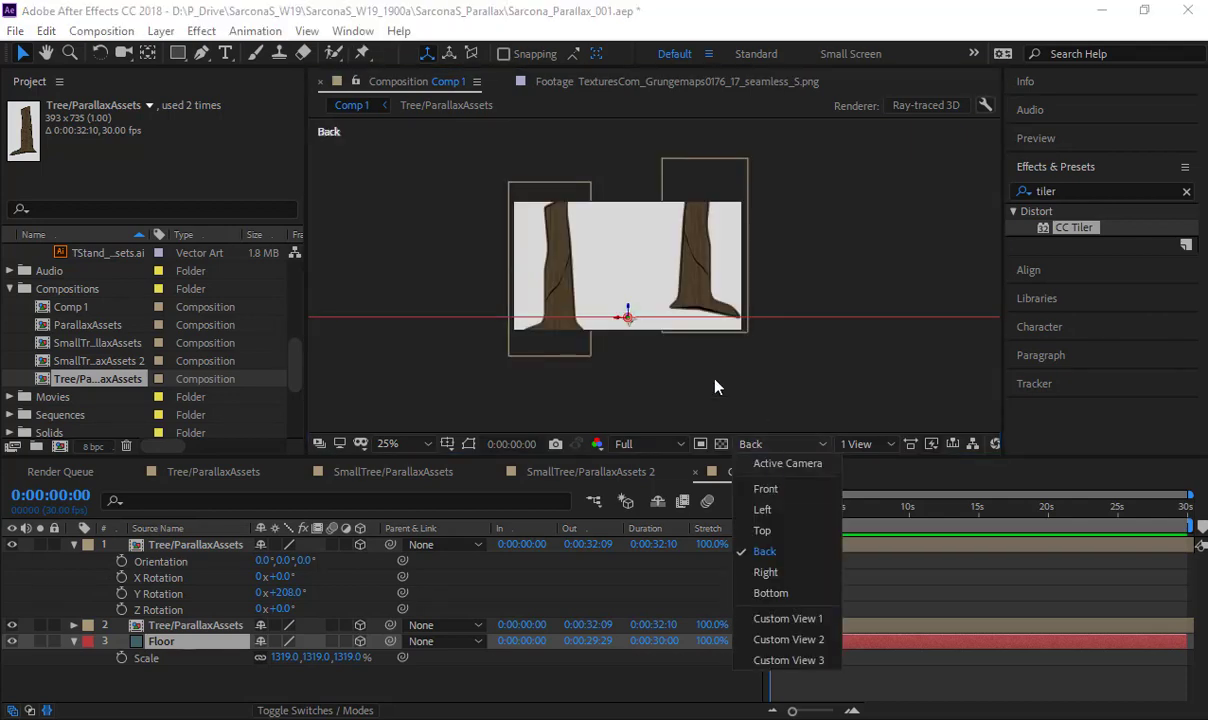
pyautogui.click(775, 468)
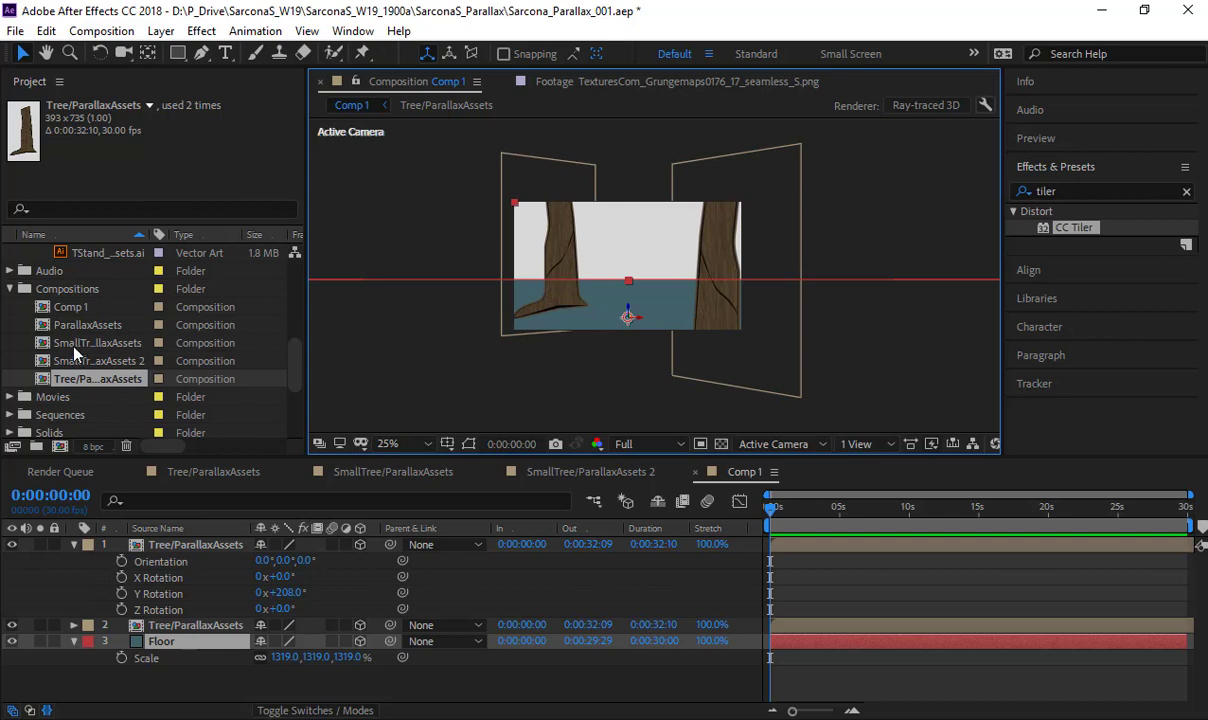
# - Add the SmallTree/ParallaxAssets composition to Comp 1 below the first tree layer and raise it at the frame's centre
pyautogui.moveTo(72, 343); pyautogui.dragTo(172, 556)
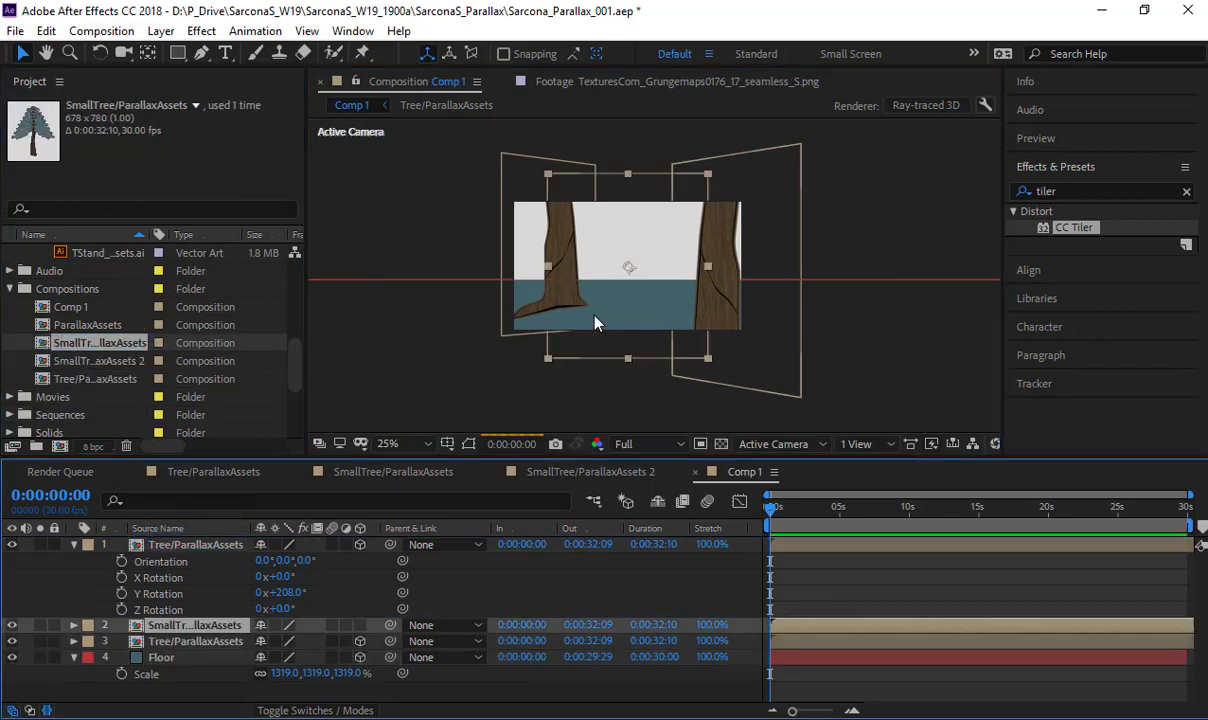
pyautogui.scroll(2, 628, 278)
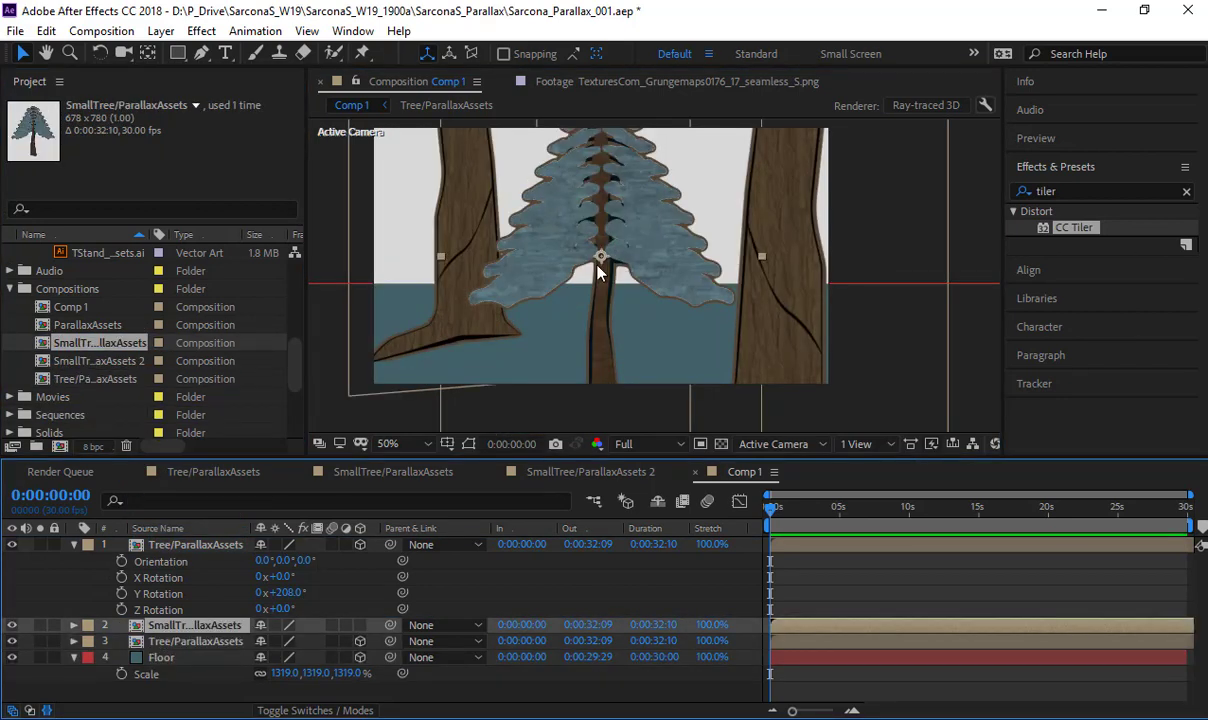
pyautogui.moveTo(598, 258); pyautogui.dragTo(602, 212)
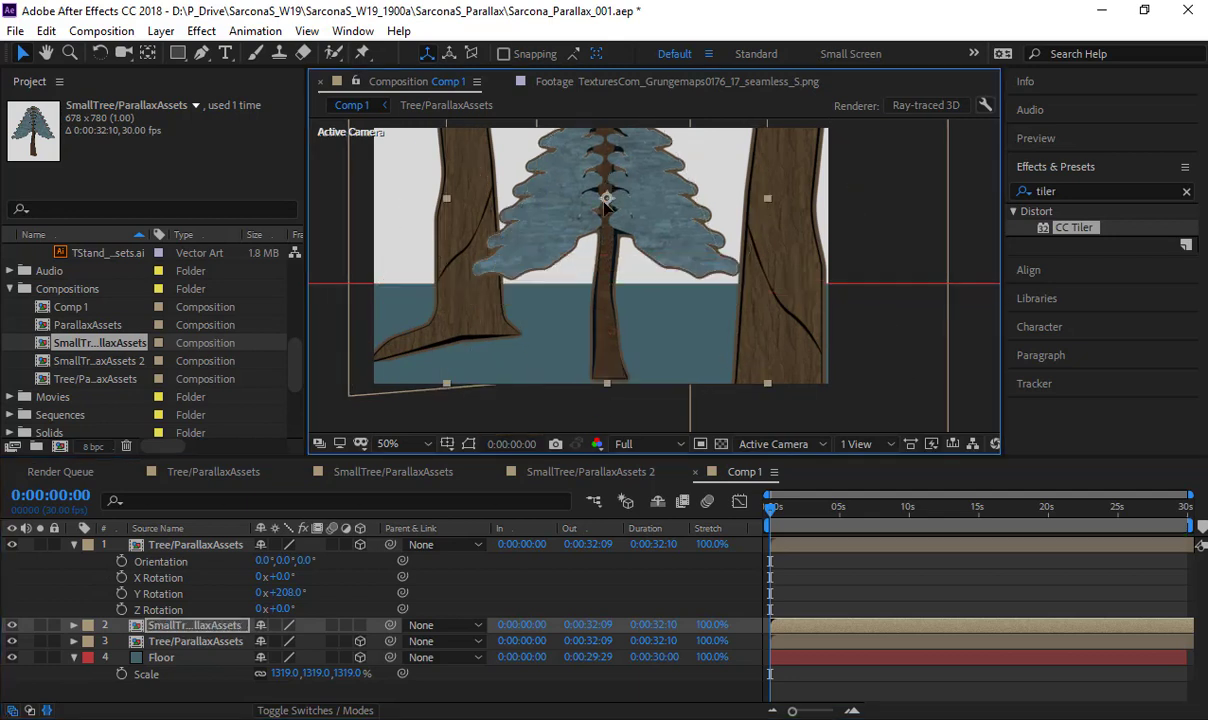
pyautogui.scroll(-2, 618, 243)
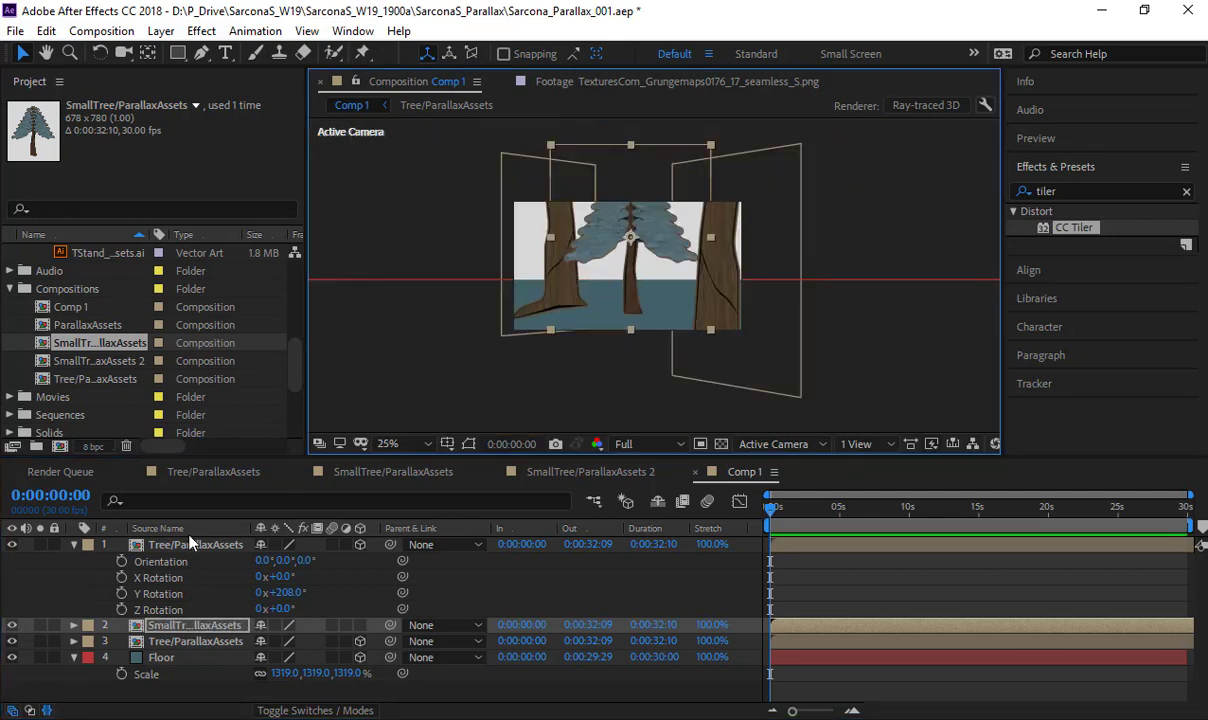
# - Move the small tree's anchor point down to the base of its trunk with the Pan Behind tool
pyautogui.click(181, 591)
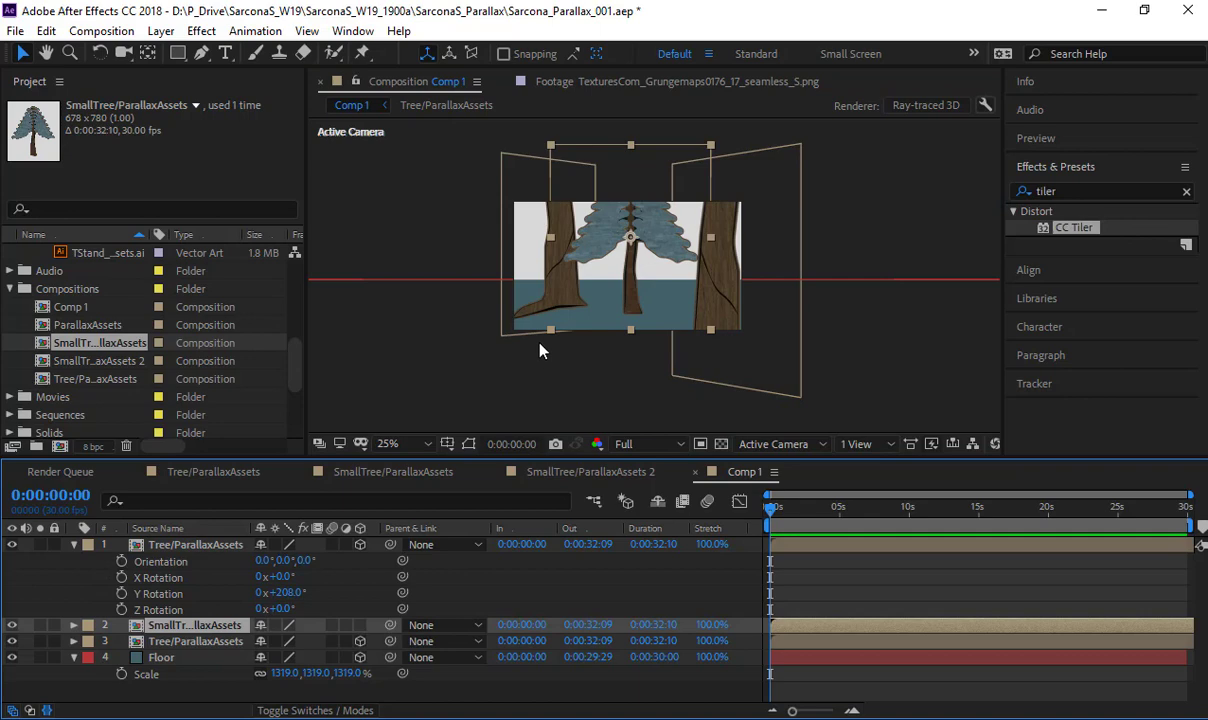
pyautogui.press('y')
pyautogui.moveTo(631, 238); pyautogui.dragTo(634, 312)
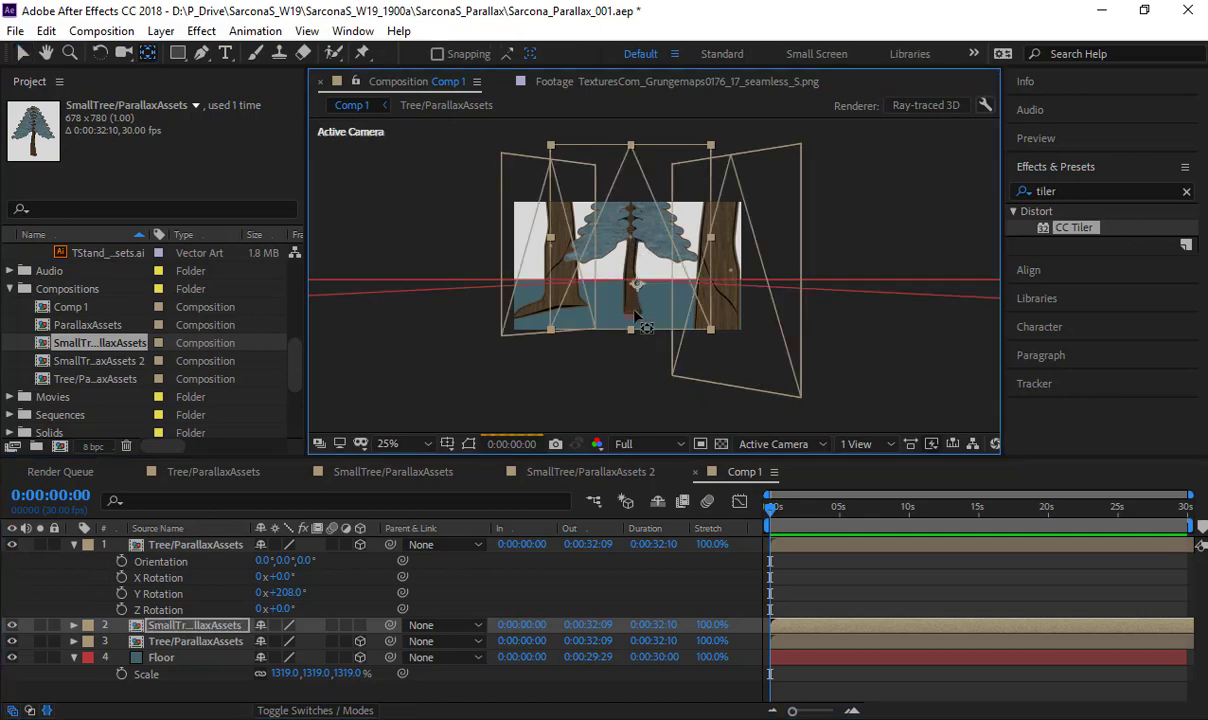
pyautogui.press('/')
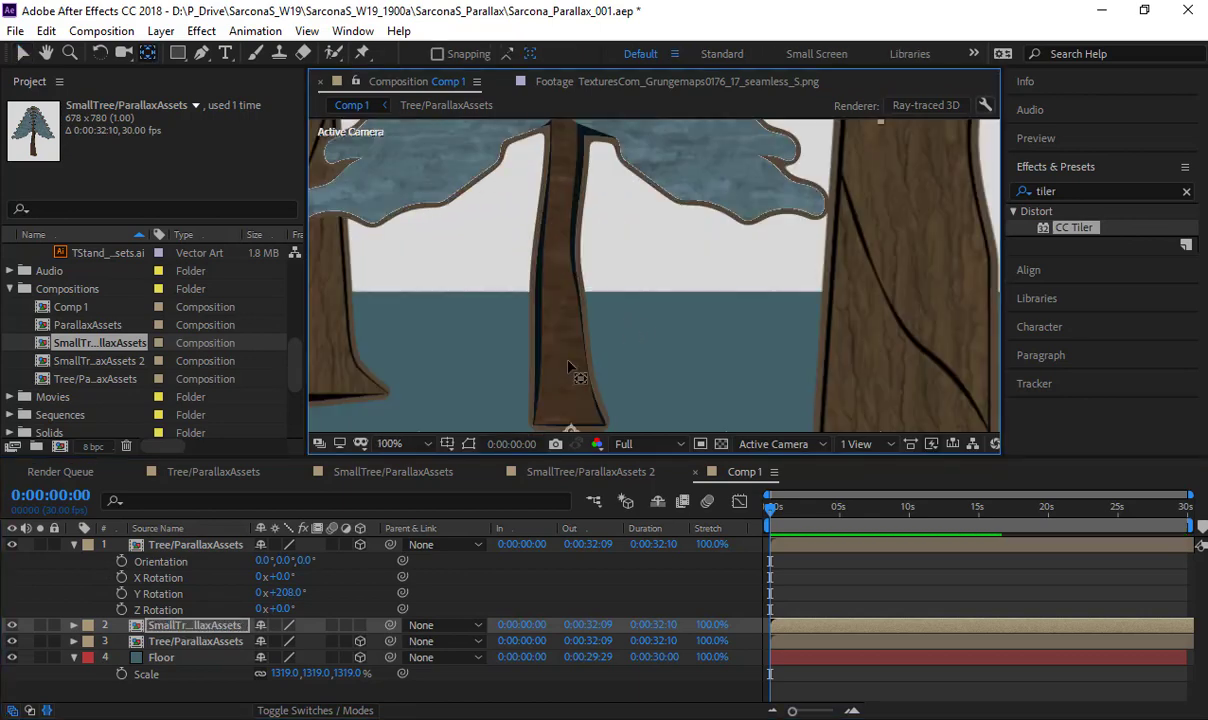
pyautogui.press('space')
pyautogui.moveTo(573, 390); pyautogui.dragTo(590, 338)
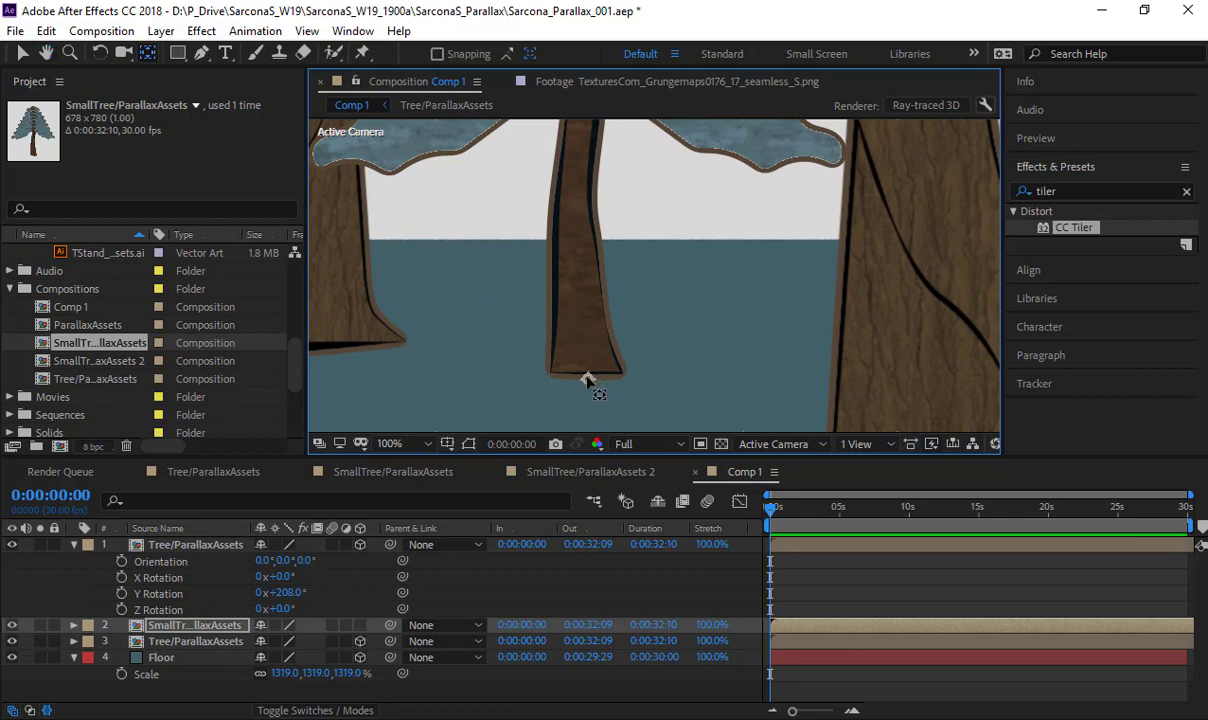
pyautogui.press(',')
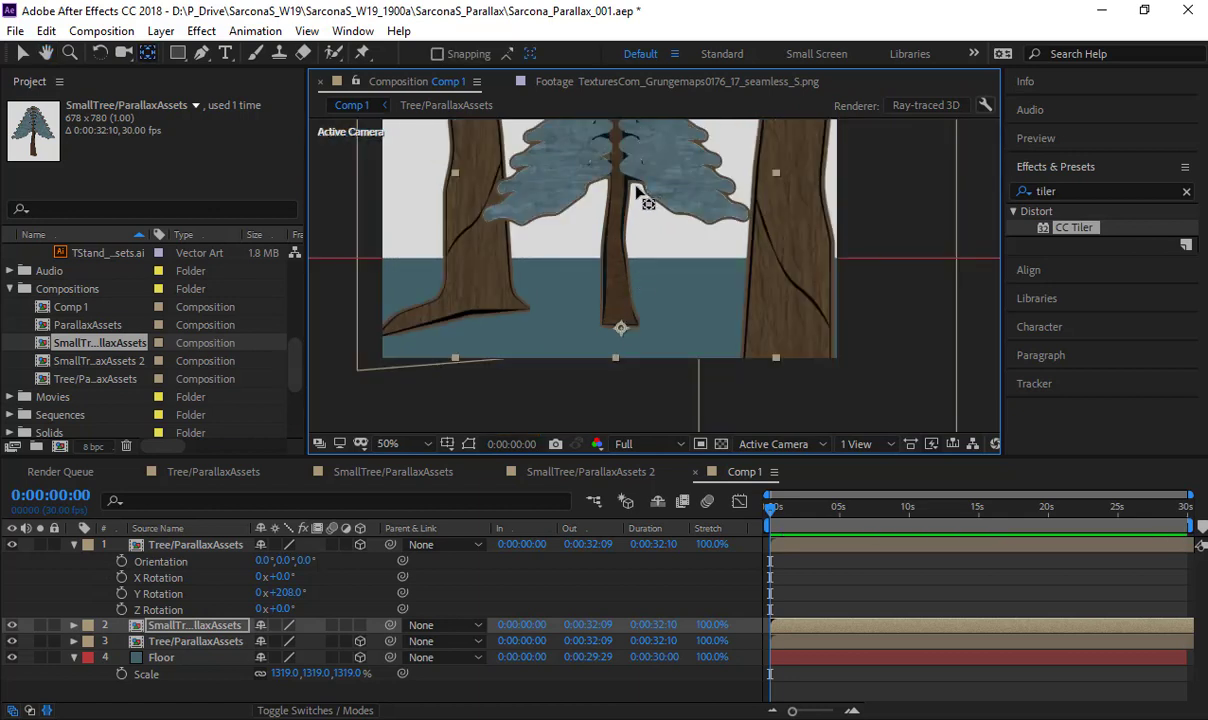
pyautogui.press('v')
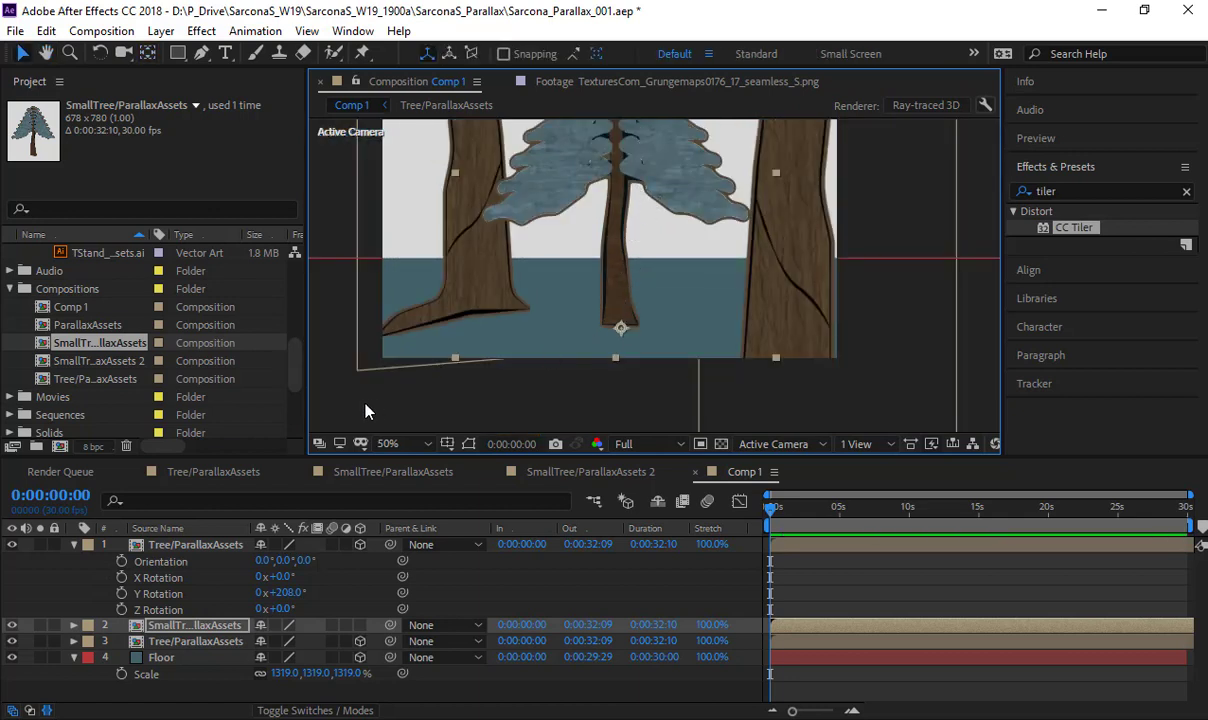
# - Make the SmallTree/ParallaxAssets layer 3D and check its Position and Anchor Point values
pyautogui.press('p')
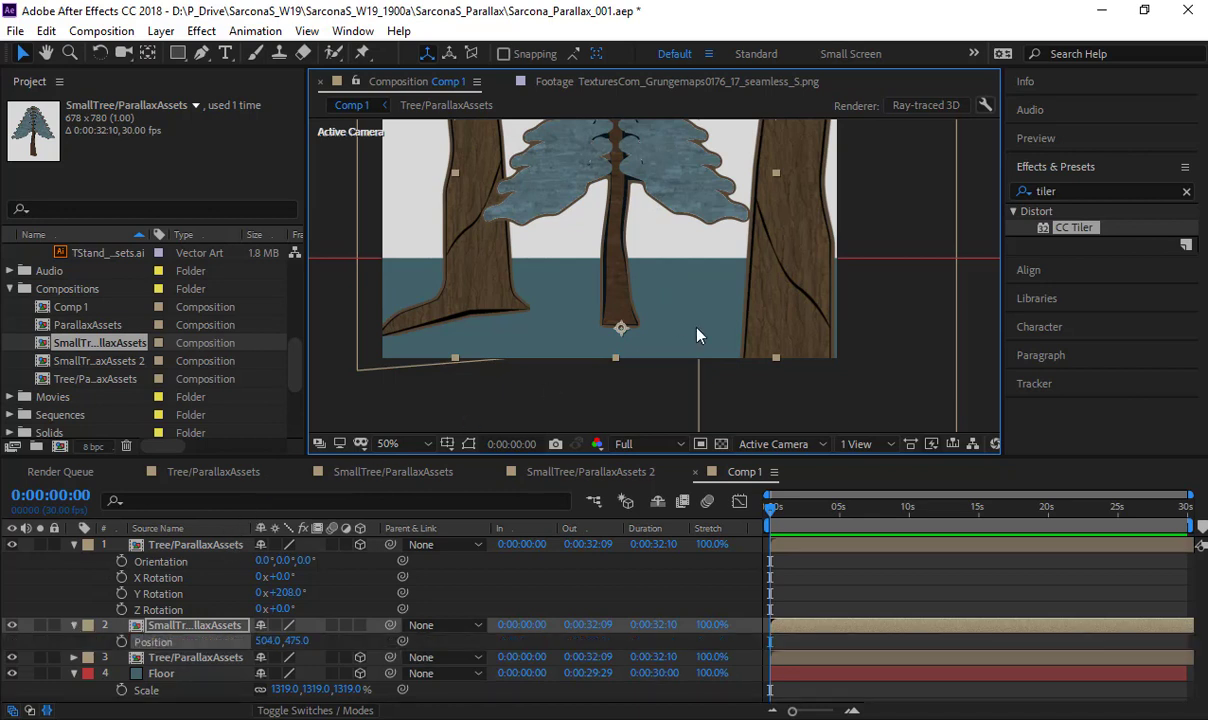
pyautogui.press(',')
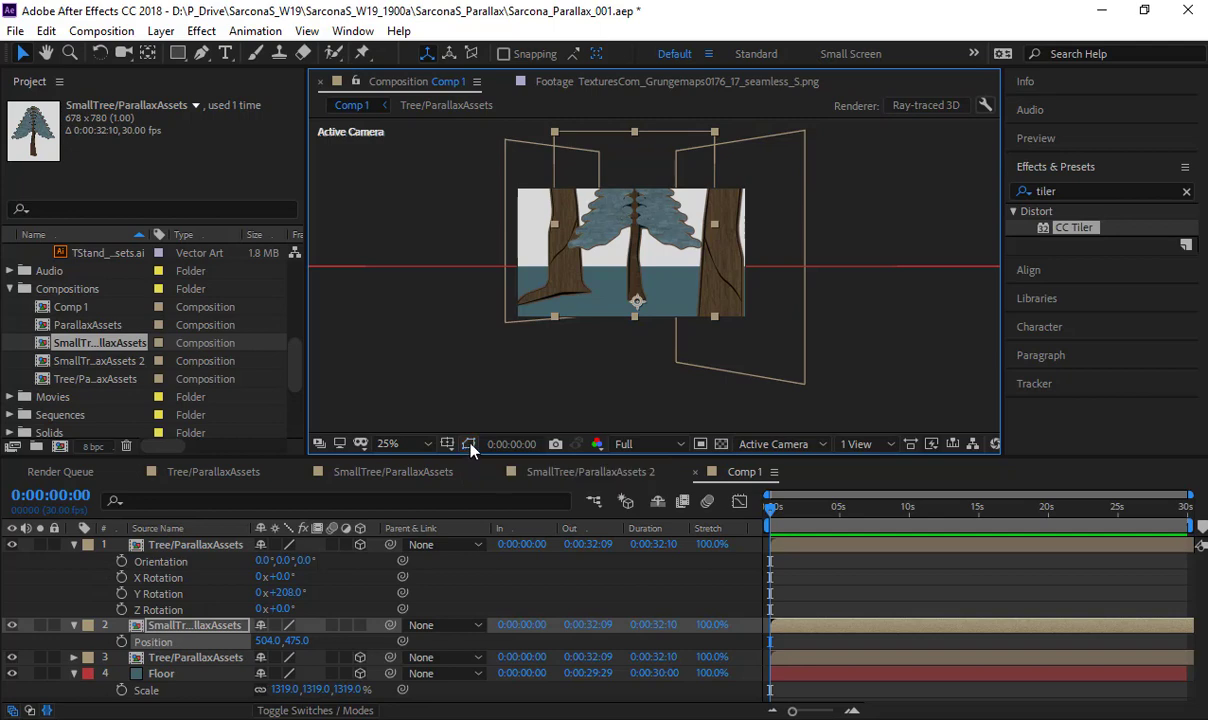
pyautogui.click(360, 625)
pyautogui.press('.')
pyautogui.press('.')
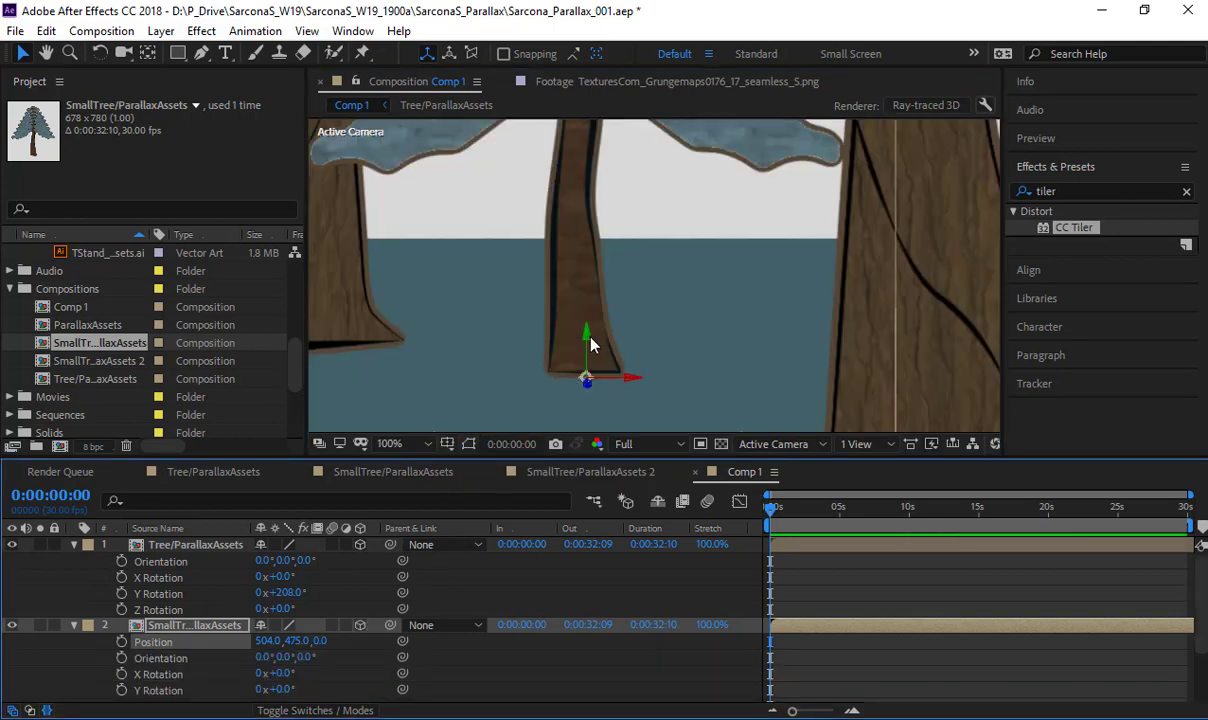
pyautogui.press(',')
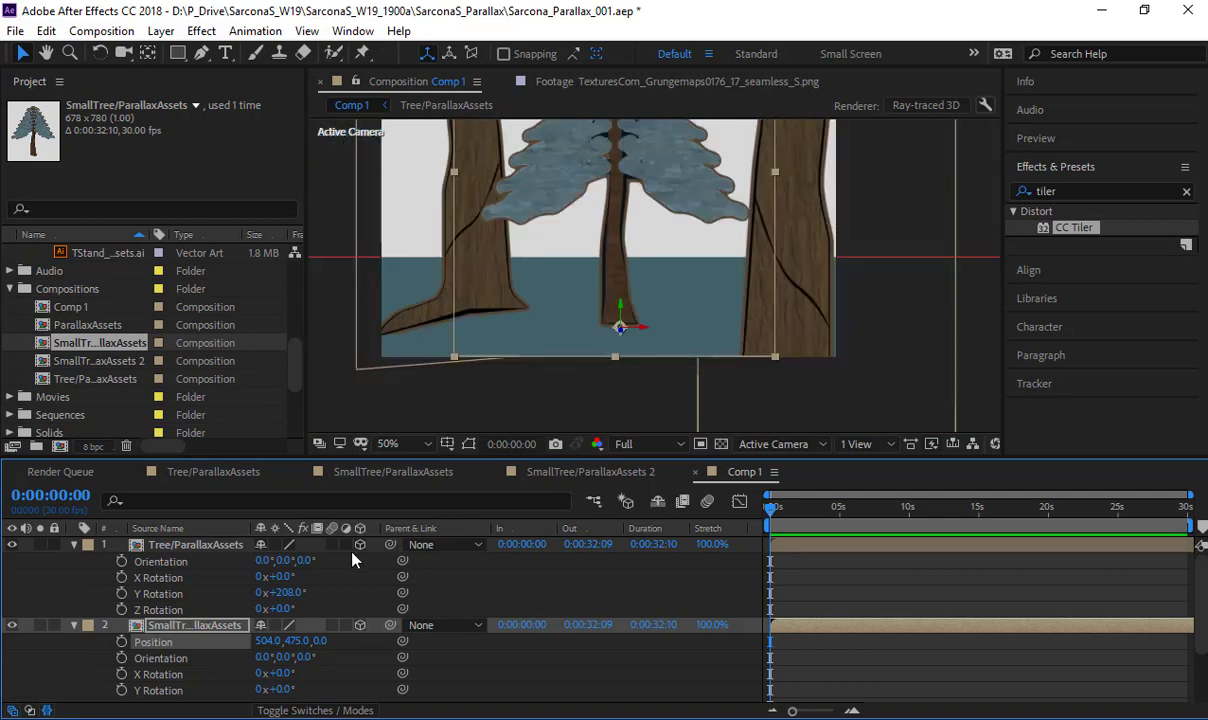
pyautogui.press('a')
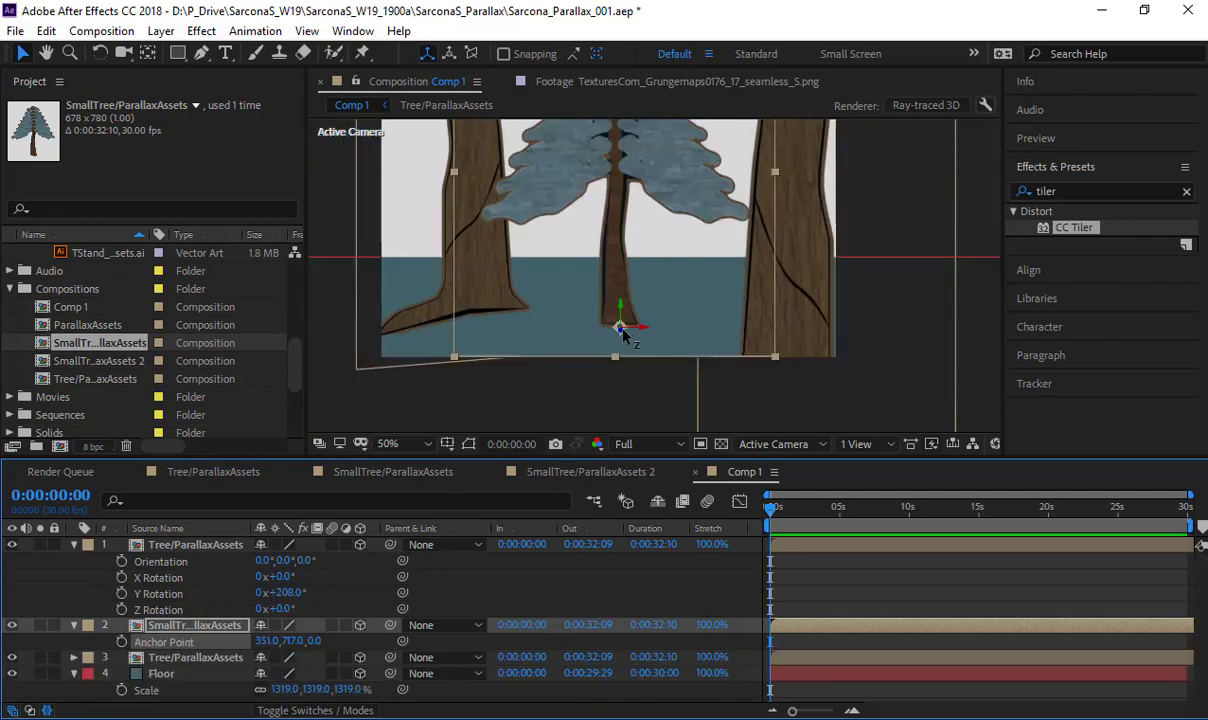
# - Bring the small tree toward the camera into the right foreground and set its Scale to 63%
pyautogui.moveTo(622, 333); pyautogui.dragTo(784, 392)
pyautogui.scroll(-2, 771, 237)
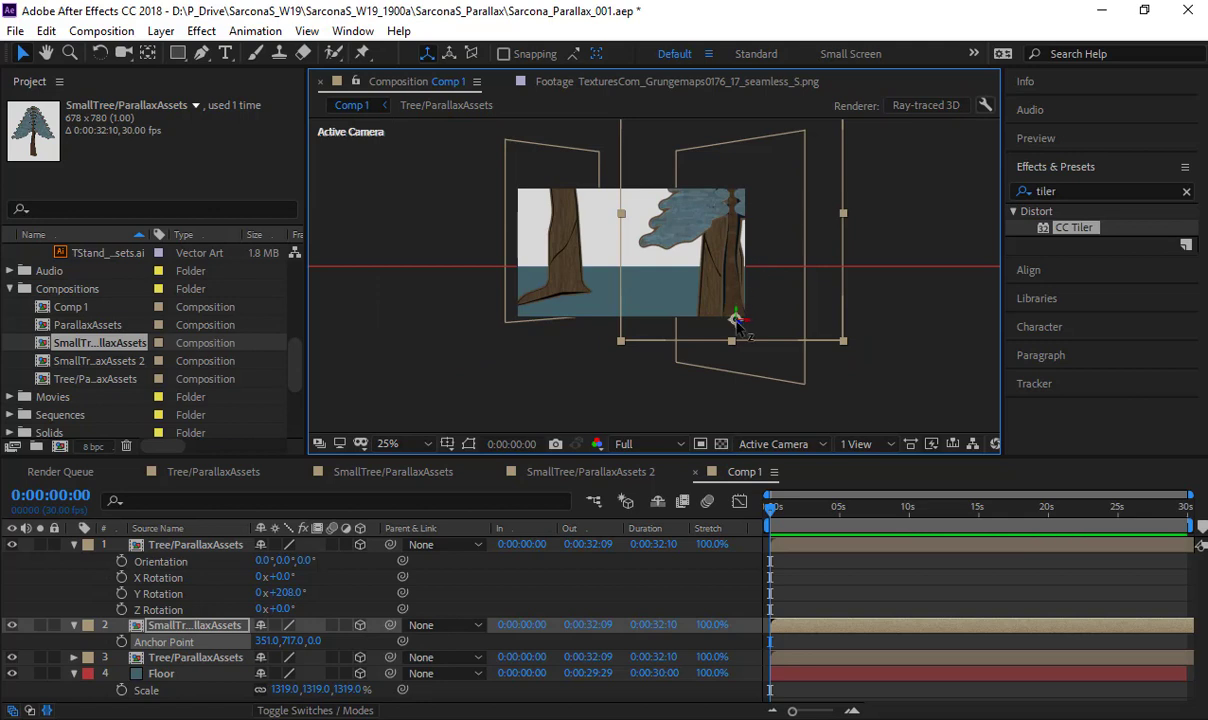
pyautogui.moveTo(737, 322); pyautogui.dragTo(752, 368)
pyautogui.press('s')
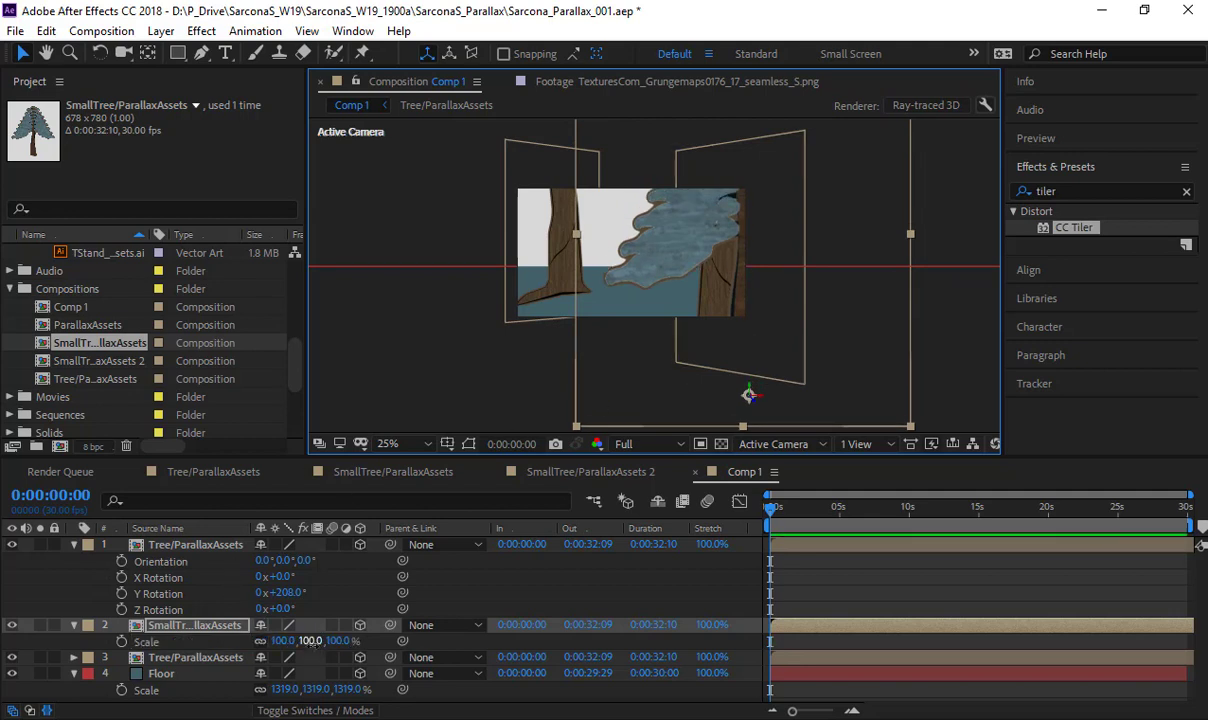
pyautogui.moveTo(310, 641); pyautogui.dragTo(272, 641)
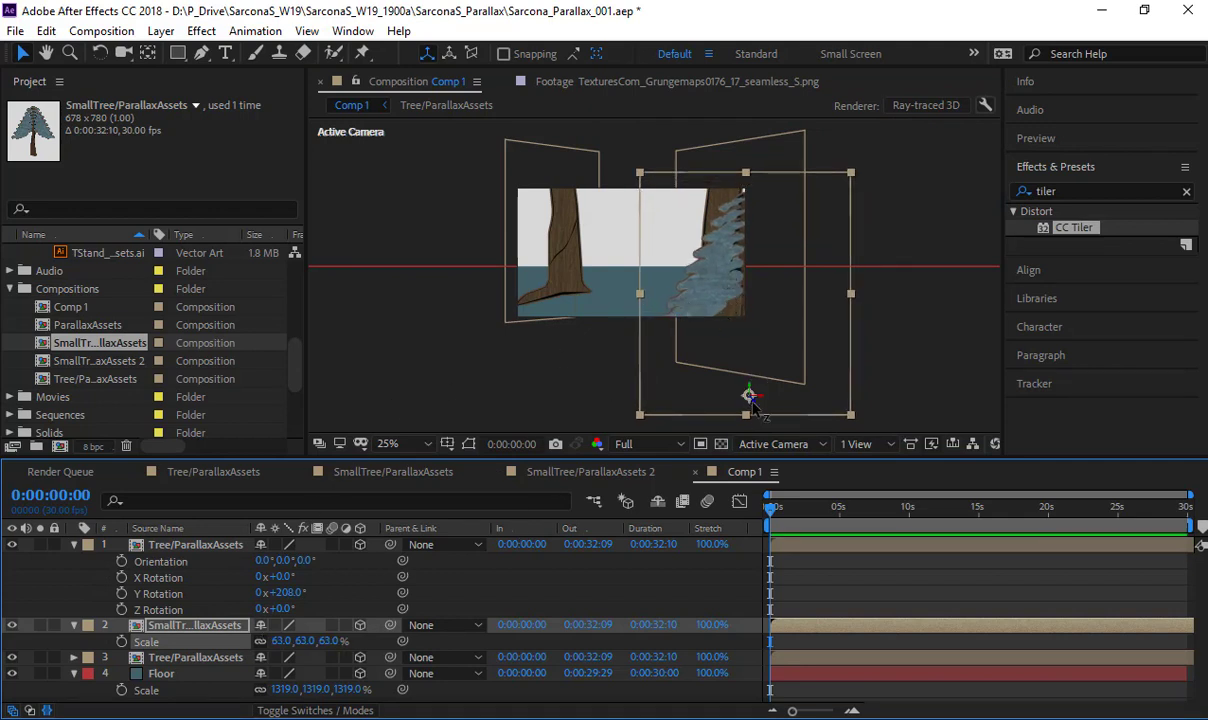
# - Duplicate the small tree layer and push the copy farther back from the camera
pyautogui.hotkey('ctrl', 'd')
pyautogui.moveTo(748, 398); pyautogui.dragTo(528, 267)
pyautogui.scroll(2, 653, 278)
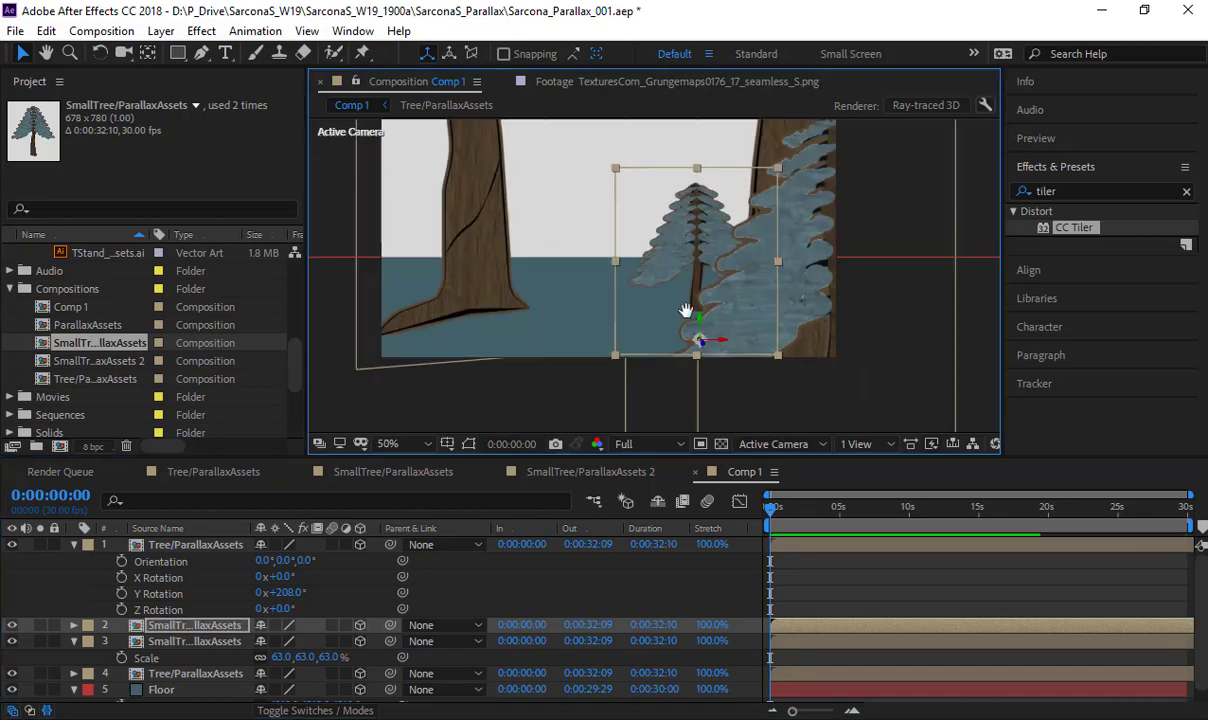
# - In the Front view, move the small tree copy between the two large trunks with its base on the floor line
pyautogui.moveTo(690, 309); pyautogui.dragTo(739, 294)
pyautogui.click(775, 443)
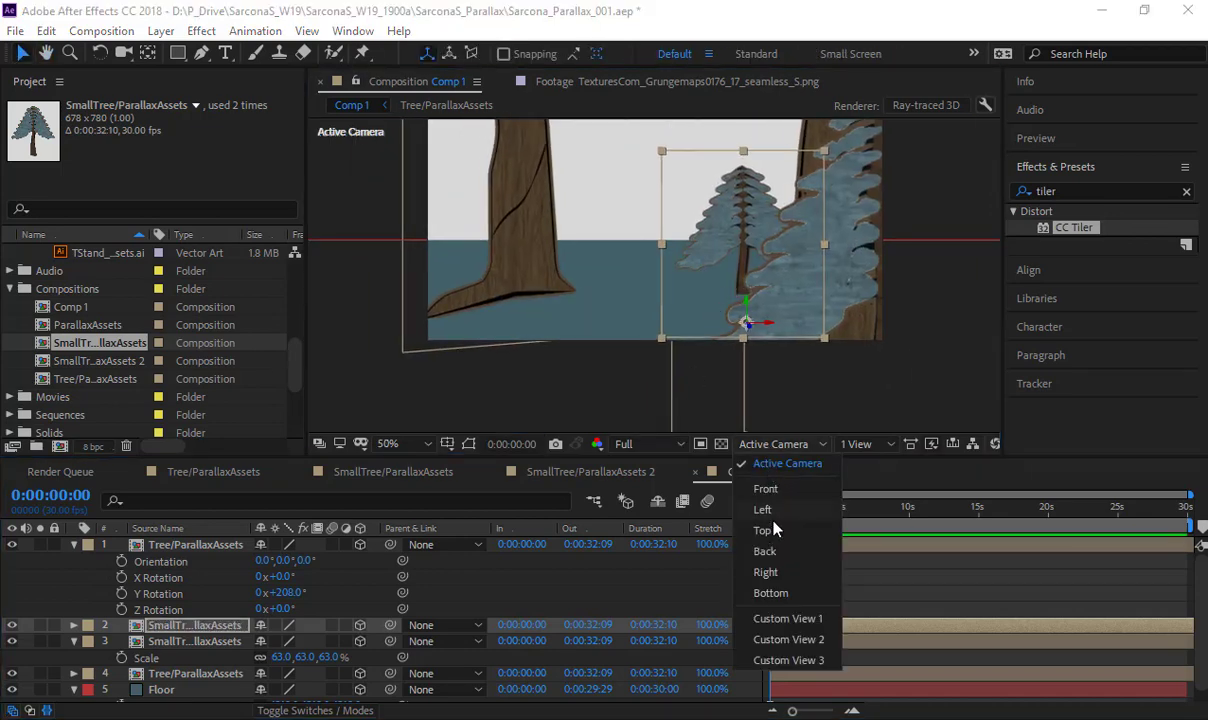
pyautogui.click(763, 488)
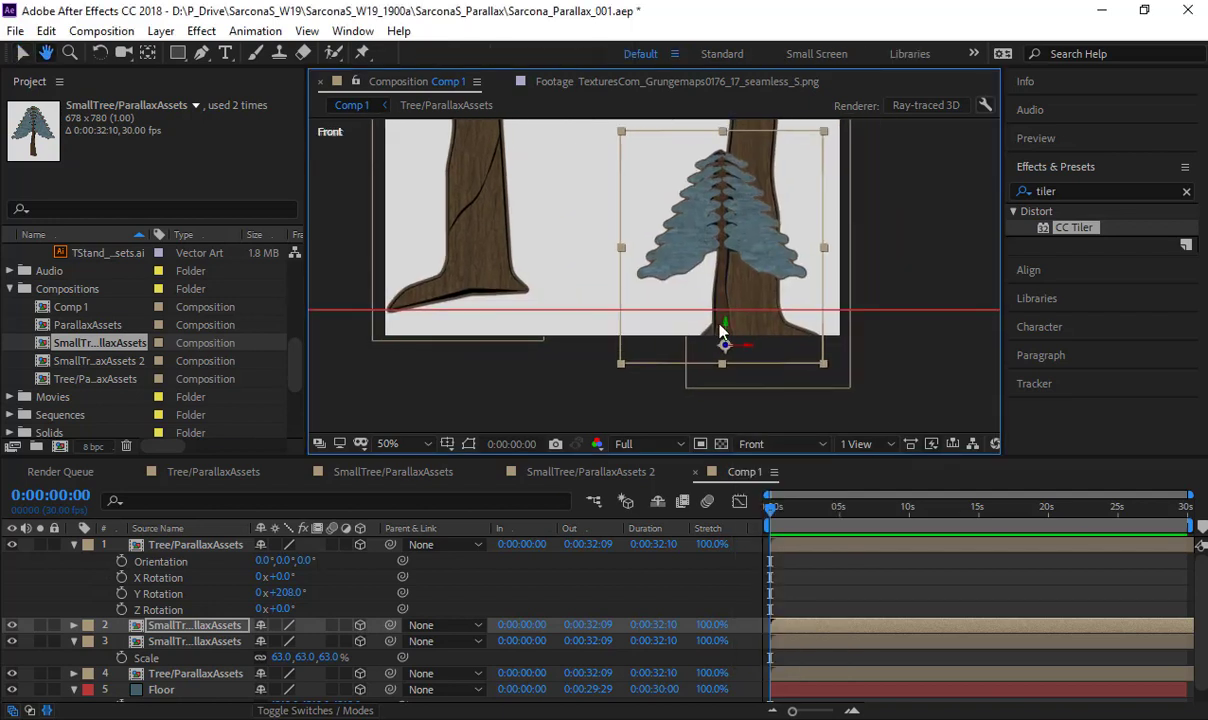
pyautogui.moveTo(726, 328); pyautogui.dragTo(608, 290)
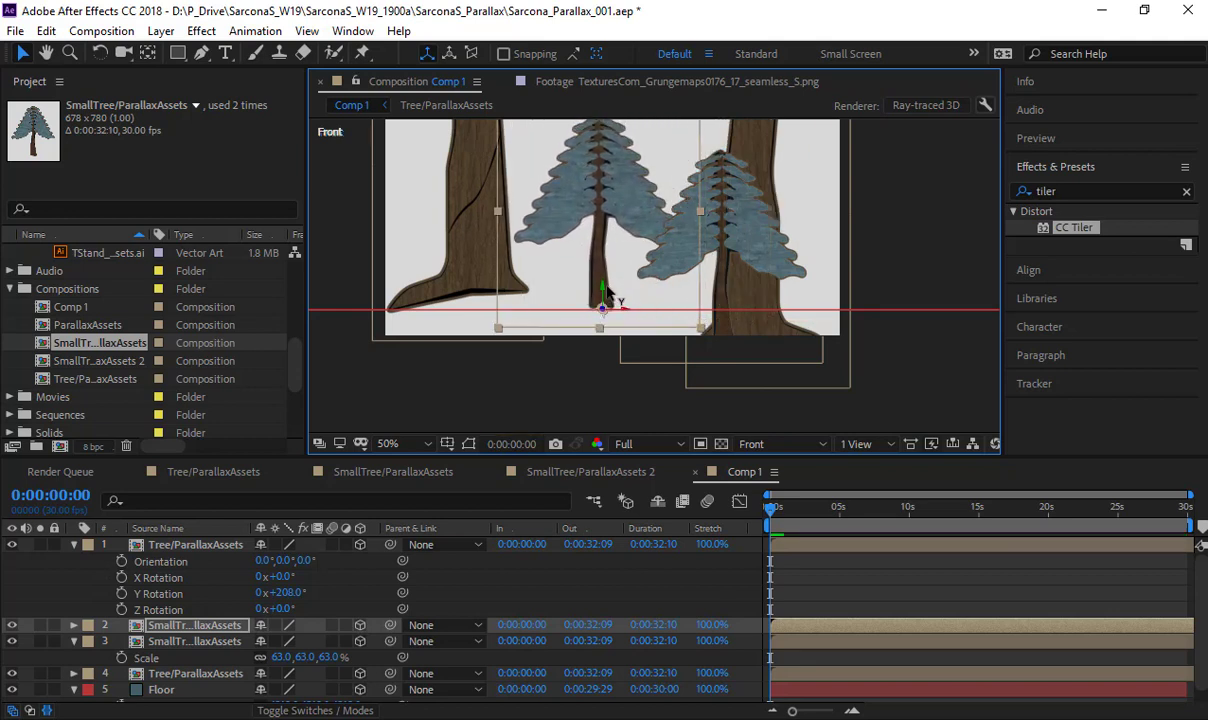
# - In the Active Camera view, shift the small tree copy toward the right foreground tree and place a duplicate farther back, left of the large left trunk
pyautogui.click(770, 446)
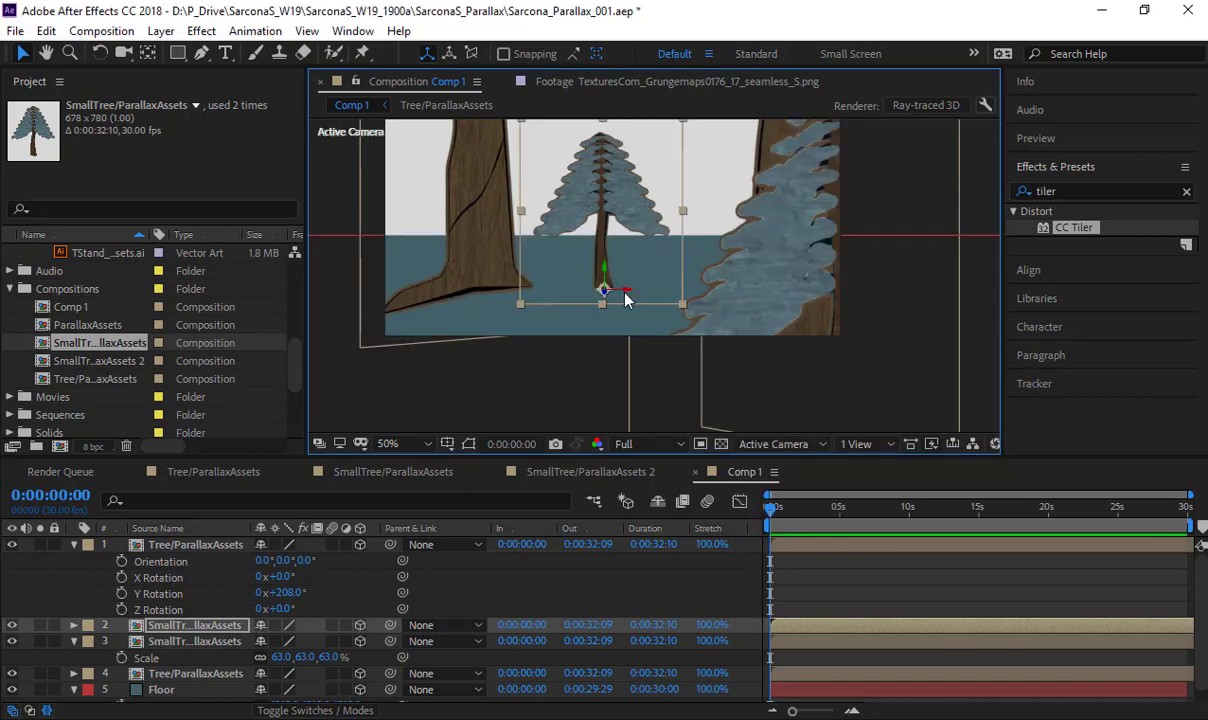
pyautogui.moveTo(628, 292); pyautogui.dragTo(707, 292)
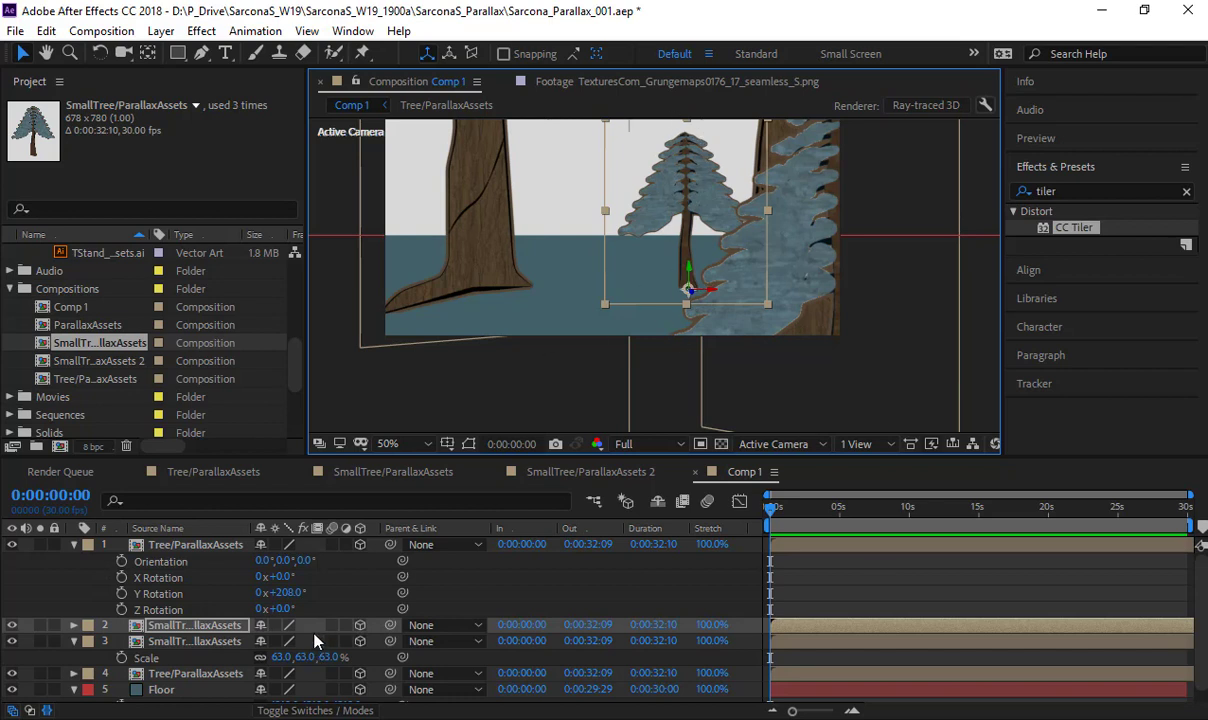
pyautogui.hotkey('ctrl', 'd')
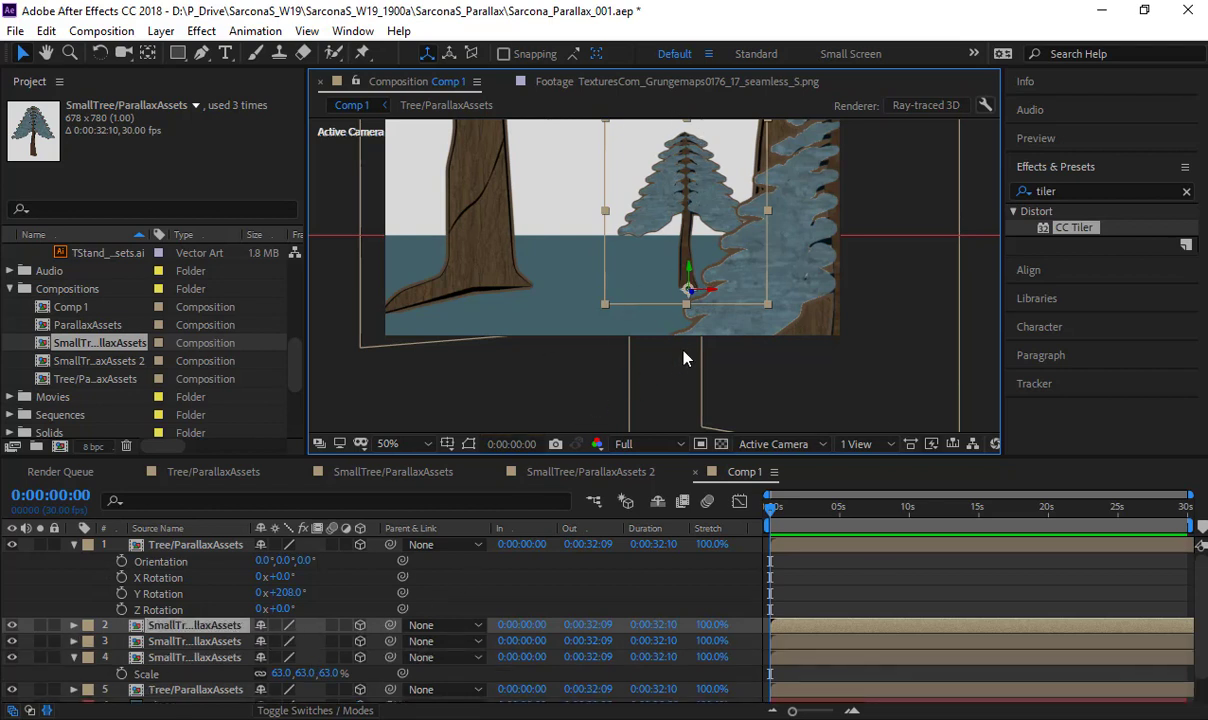
pyautogui.moveTo(612, 302); pyautogui.dragTo(965, 122)
pyautogui.moveTo(534, 265); pyautogui.dragTo(376, 258)
# - Duplicate the distant small tree twice, placing one copy behind the right foreground trees and the other between the two large trunks
pyautogui.hotkey('ctrl', 'd')
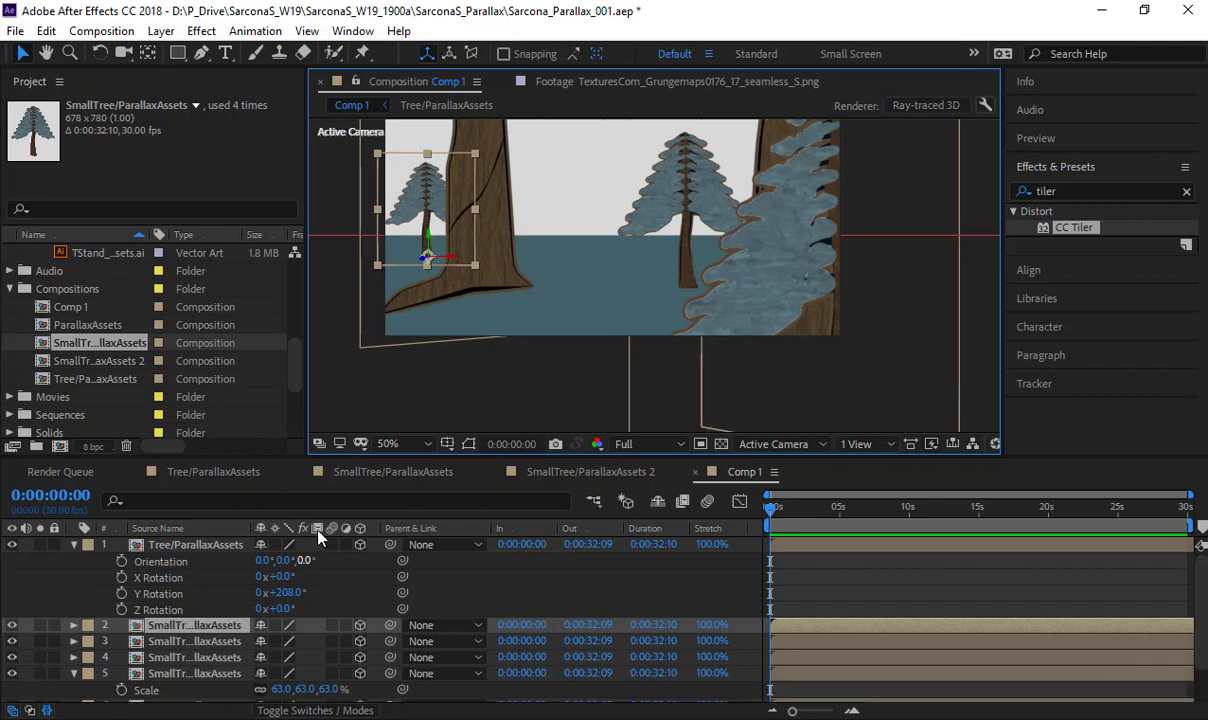
pyautogui.moveTo(453, 262); pyautogui.dragTo(470, 232)
pyautogui.hotkey('ctrl', 'd')
pyautogui.moveTo(407, 228); pyautogui.dragTo(355, 229)
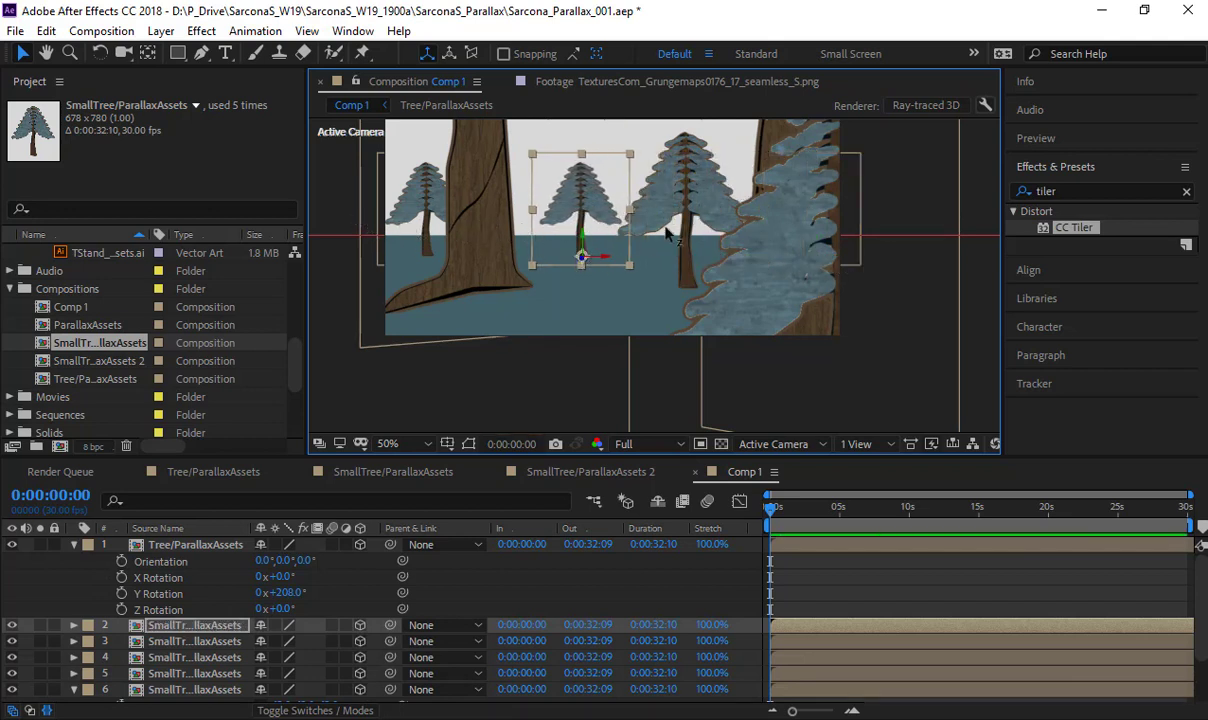
# - Push the central small tree copy back to the horizon and place a duplicate of it just beside the large left trunk
pyautogui.moveTo(667, 230); pyautogui.dragTo(983, 130)
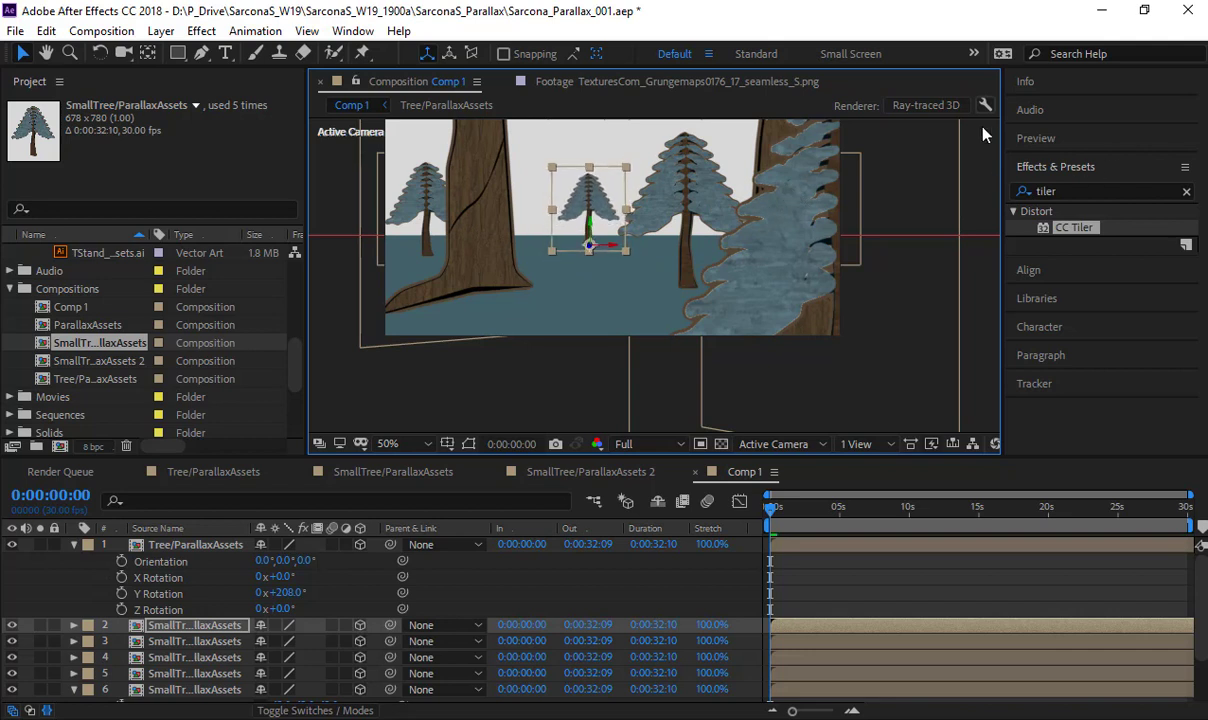
pyautogui.moveTo(590, 250); pyautogui.dragTo(593, 237)
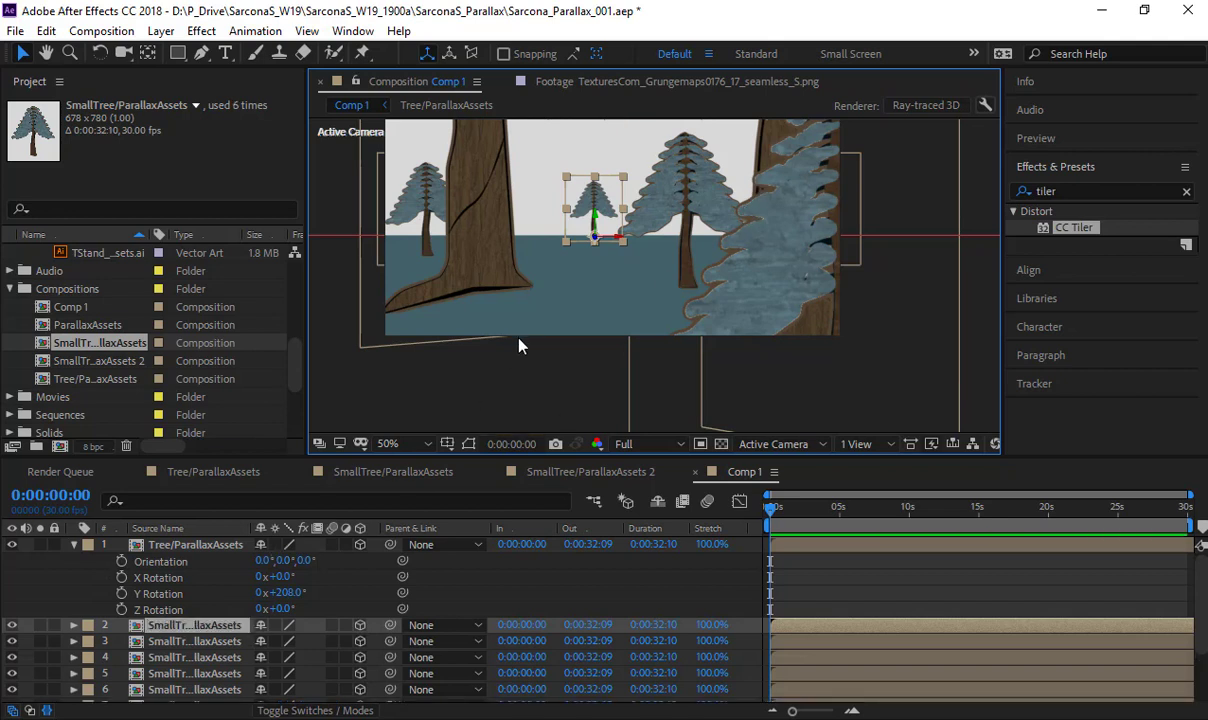
pyautogui.moveTo(614, 241); pyautogui.dragTo(358, 222)
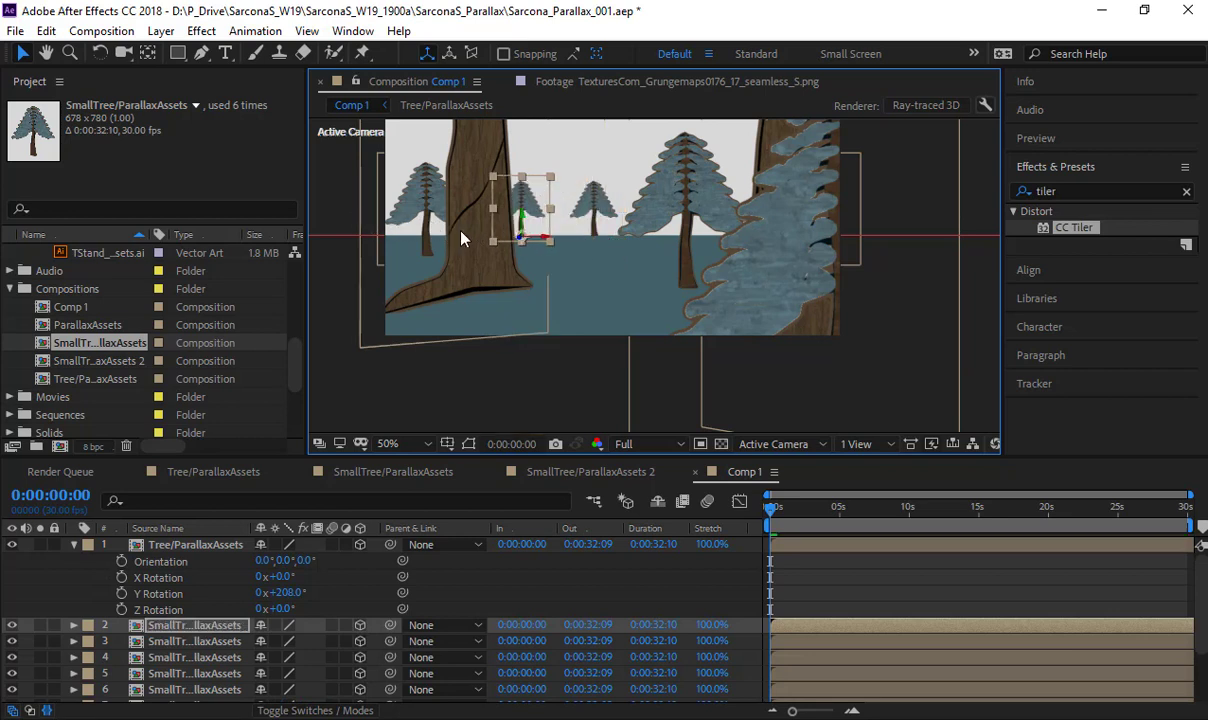
pyautogui.moveTo(517, 238); pyautogui.dragTo(460, 276)
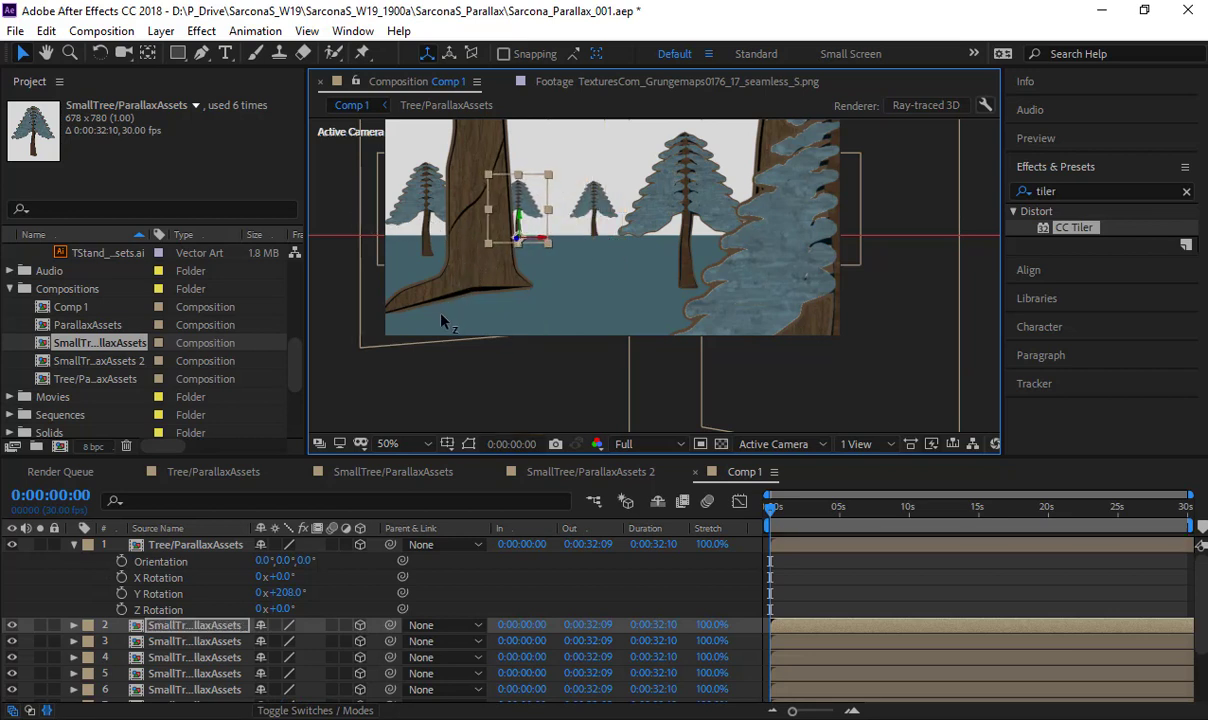
# - Add SmallTree/ParallaxAssets 2 to Comp 1 as a 3D layer, raise it, and move its anchor point to the trunk's base
pyautogui.moveTo(88, 361); pyautogui.dragTo(190, 625)
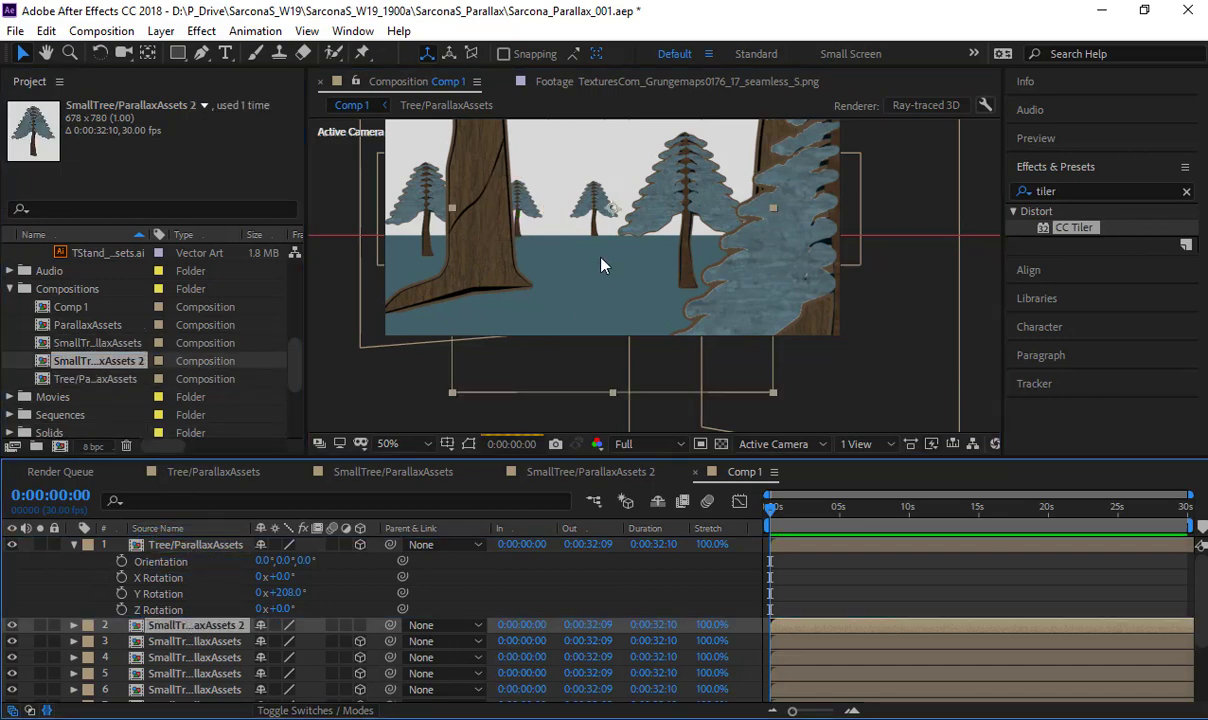
pyautogui.moveTo(613, 250); pyautogui.dragTo(605, 182)
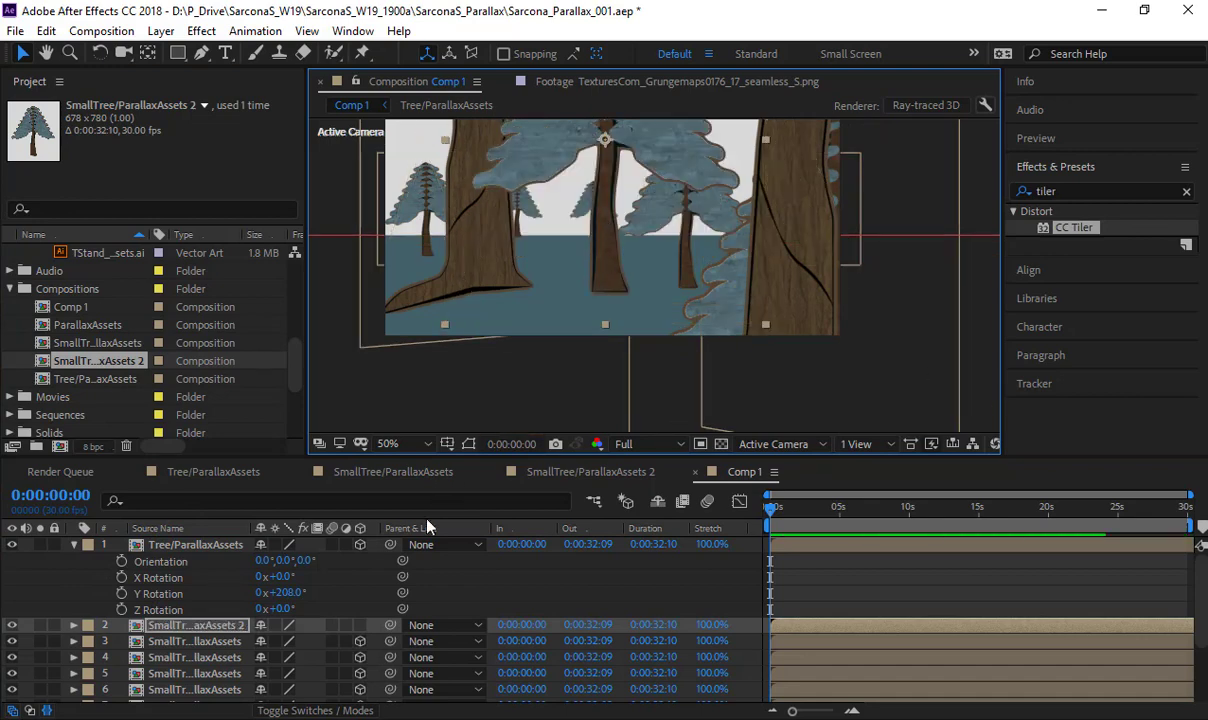
pyautogui.click(360, 625)
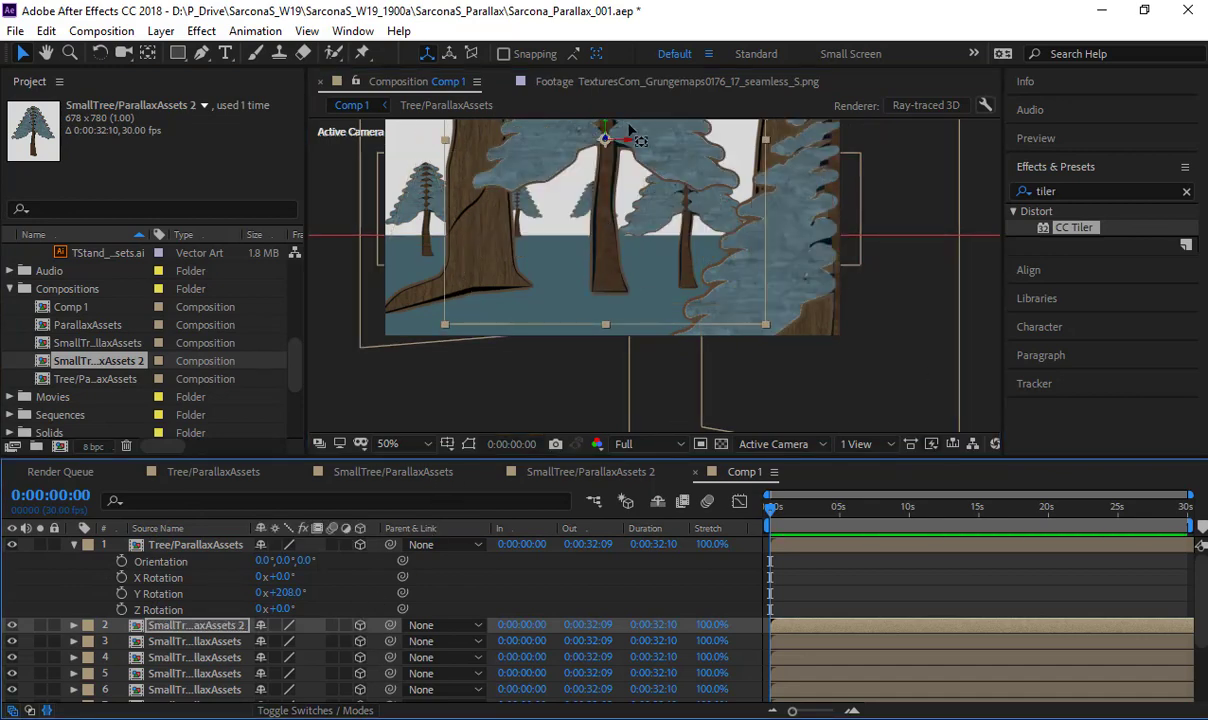
pyautogui.press('y')
pyautogui.moveTo(605, 138); pyautogui.dragTo(610, 298)
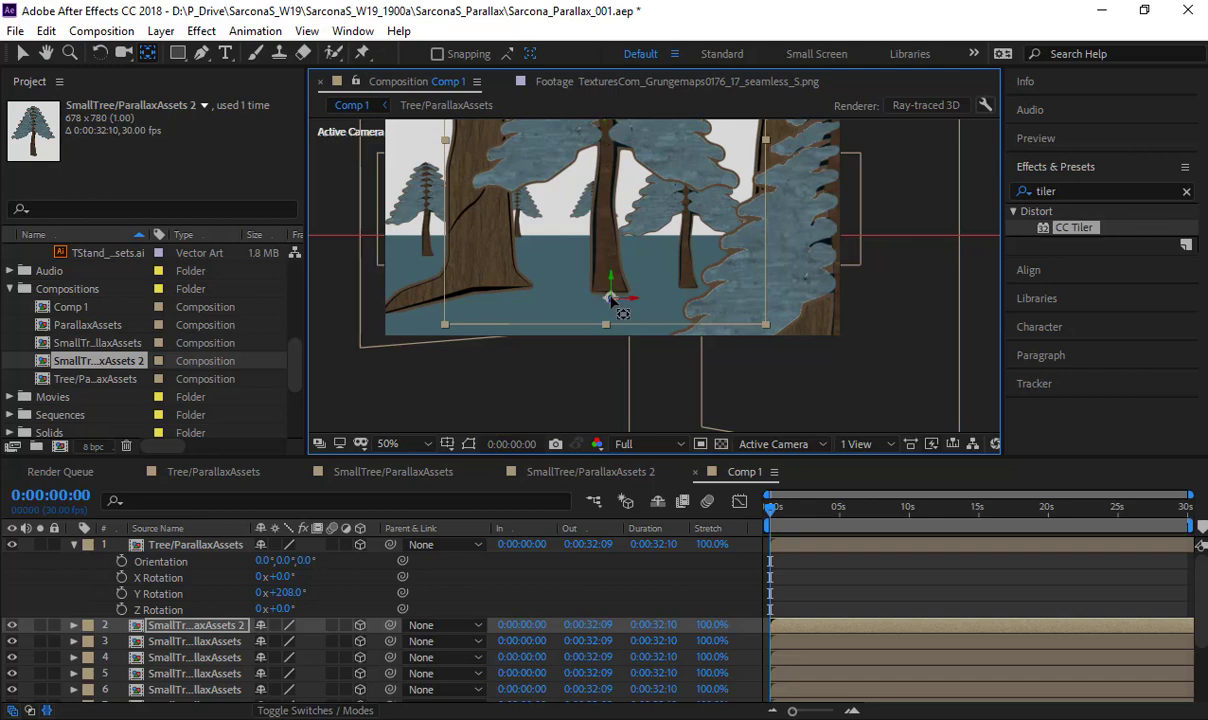
# - In the Front view, lower the SmallTree/ParallaxAssets 2 trunk base onto the floor line, and return to the Active Camera view
pyautogui.click(775, 446)
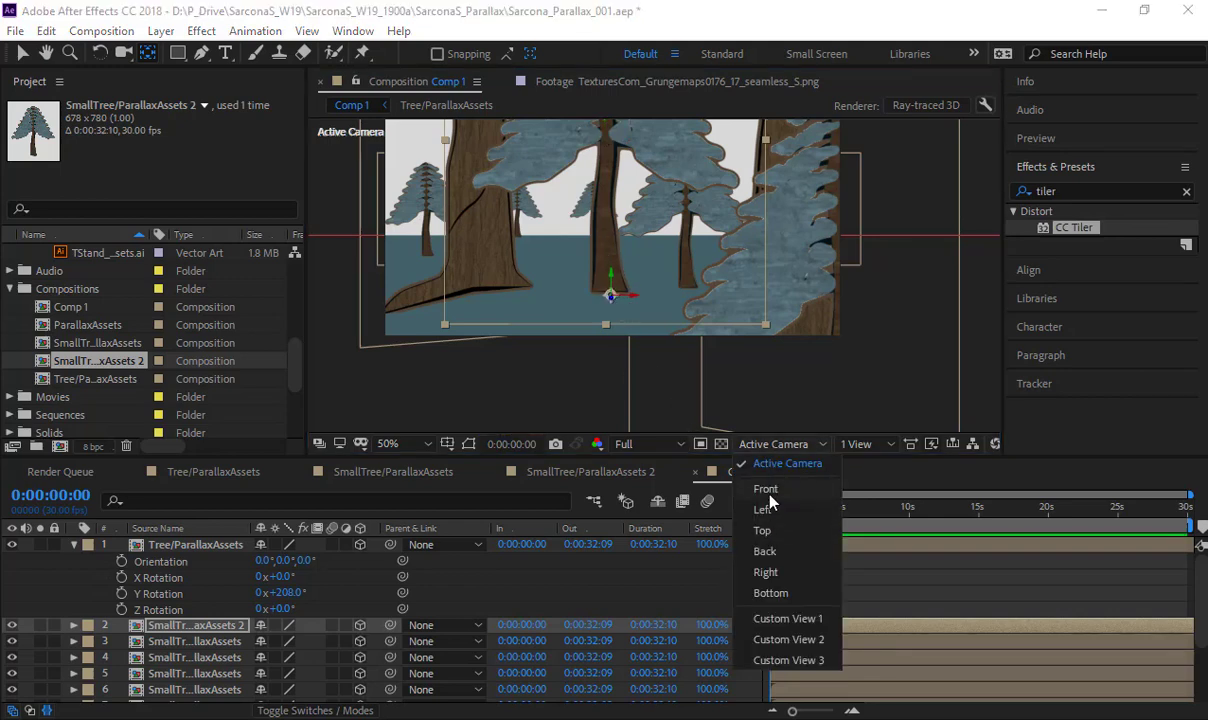
pyautogui.click(766, 489)
pyautogui.press('v')
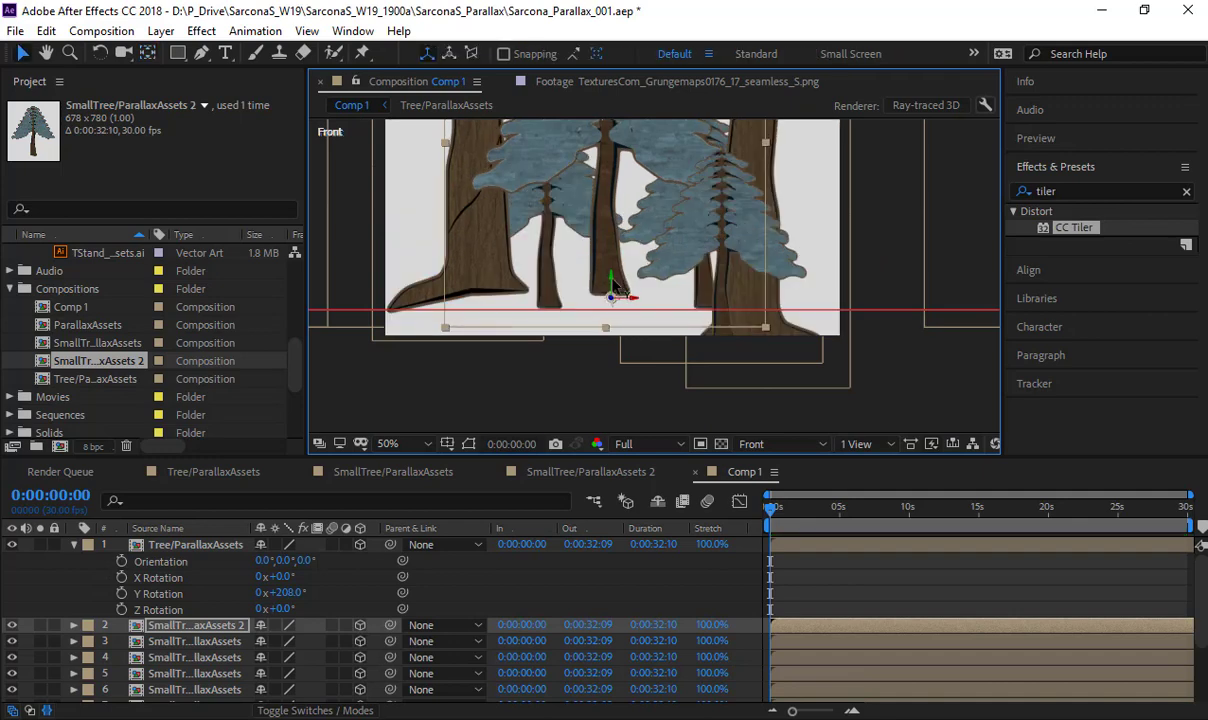
pyautogui.moveTo(613, 281); pyautogui.dragTo(613, 294)
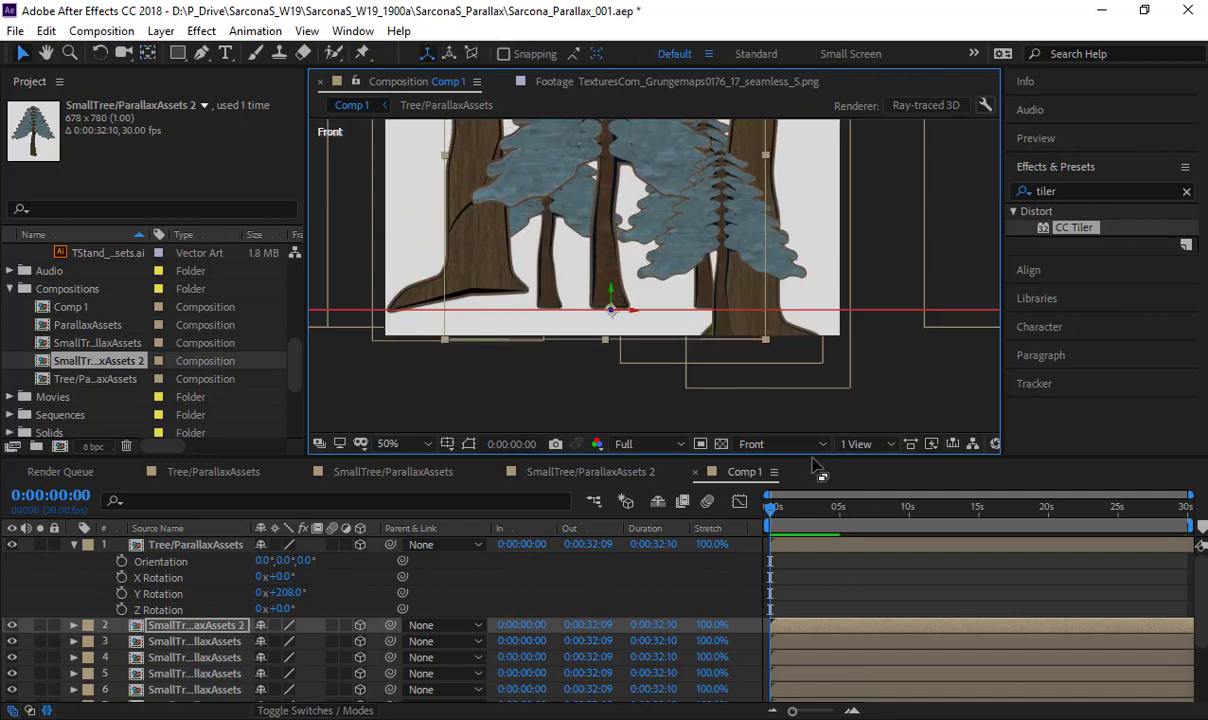
pyautogui.click(778, 444)
pyautogui.click(780, 465)
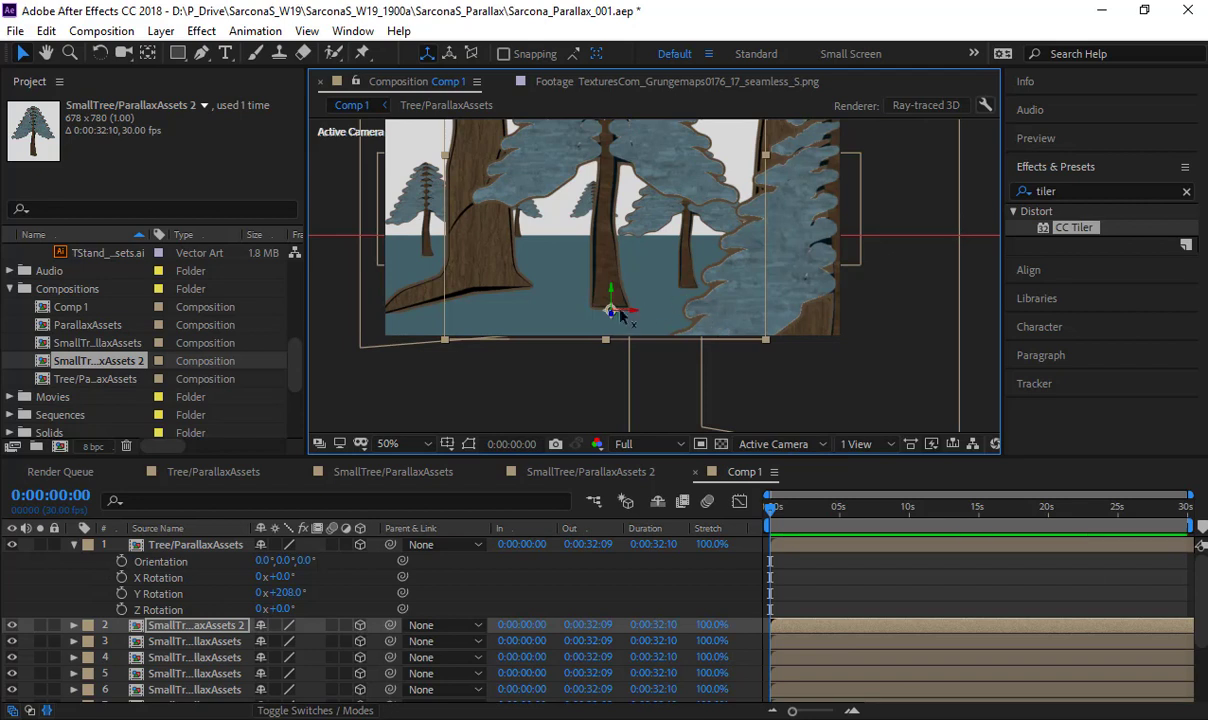
# - Push the SmallTree/ParallaxAssets 2 tree back from the camera and move it right, partly behind the foreground small tree
pyautogui.moveTo(602, 198); pyautogui.dragTo(672, 8)
pyautogui.moveTo(610, 278); pyautogui.dragTo(624, 52)
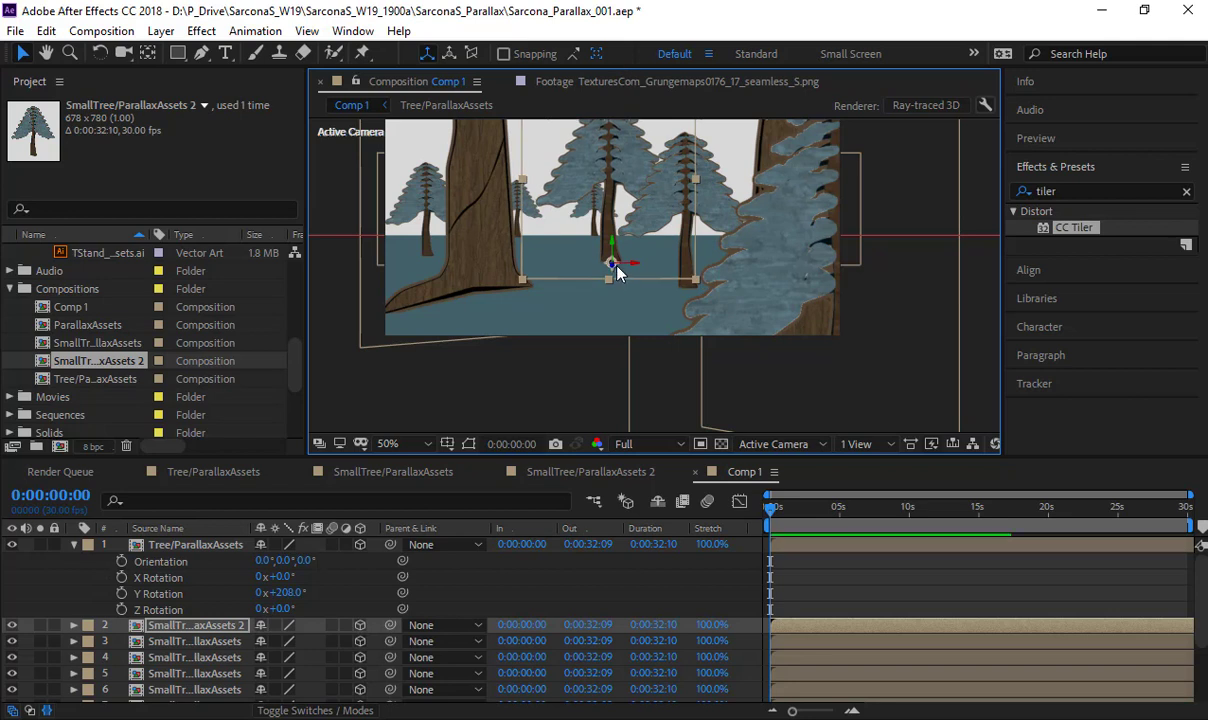
pyautogui.moveTo(617, 143); pyautogui.dragTo(570, 8)
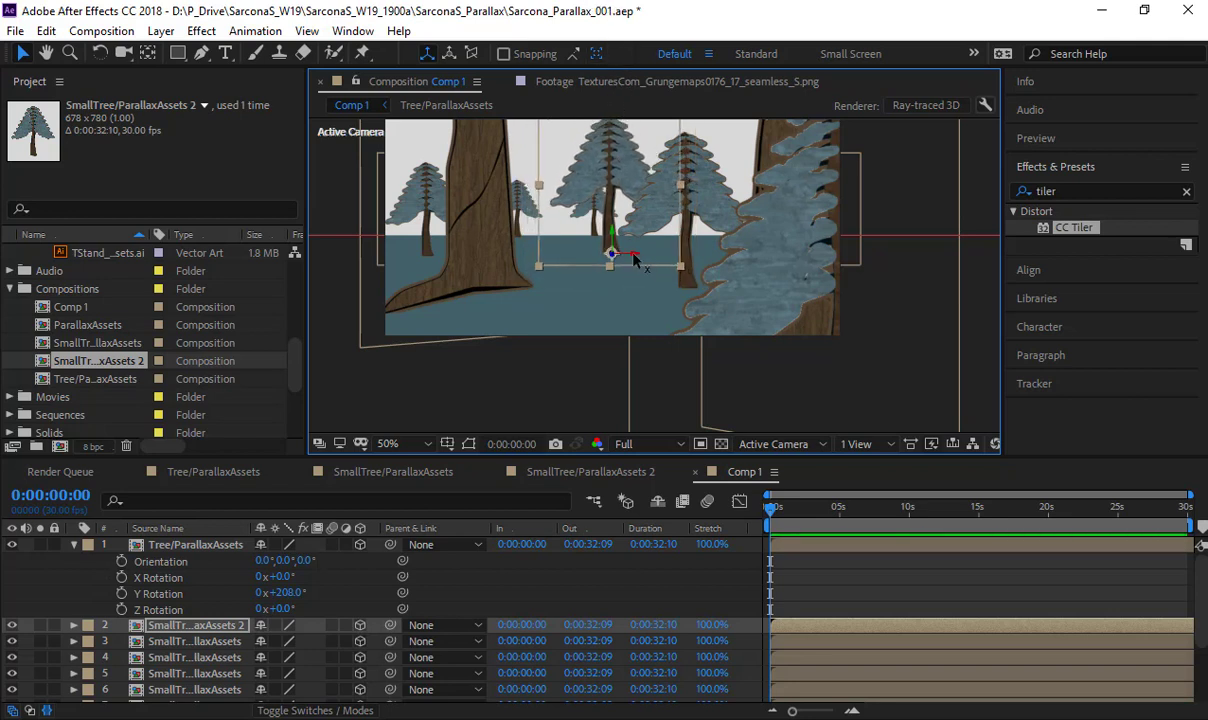
pyautogui.moveTo(752, 243); pyautogui.dragTo(836, 238)
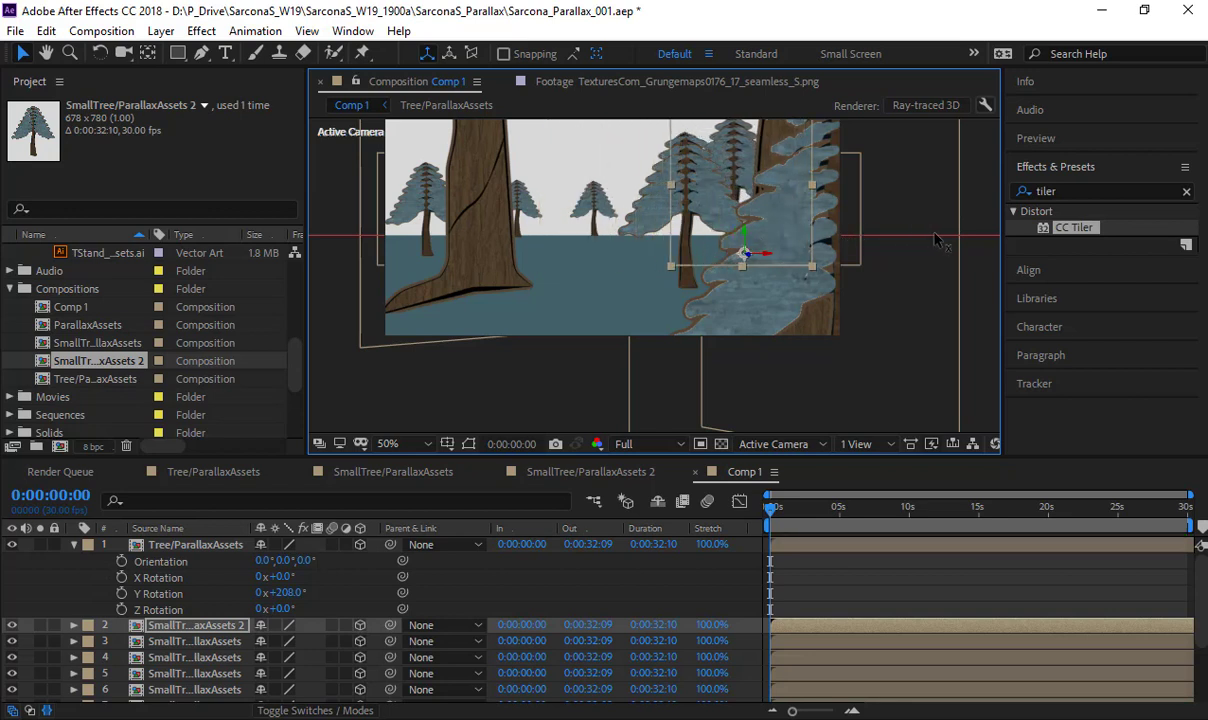
# - Duplicate the SmallTree/ParallaxAssets 2 tree twice, placing one copy farther back between the large trunks and the other behind the left trunk
pyautogui.hotkey('ctrl', 'd')
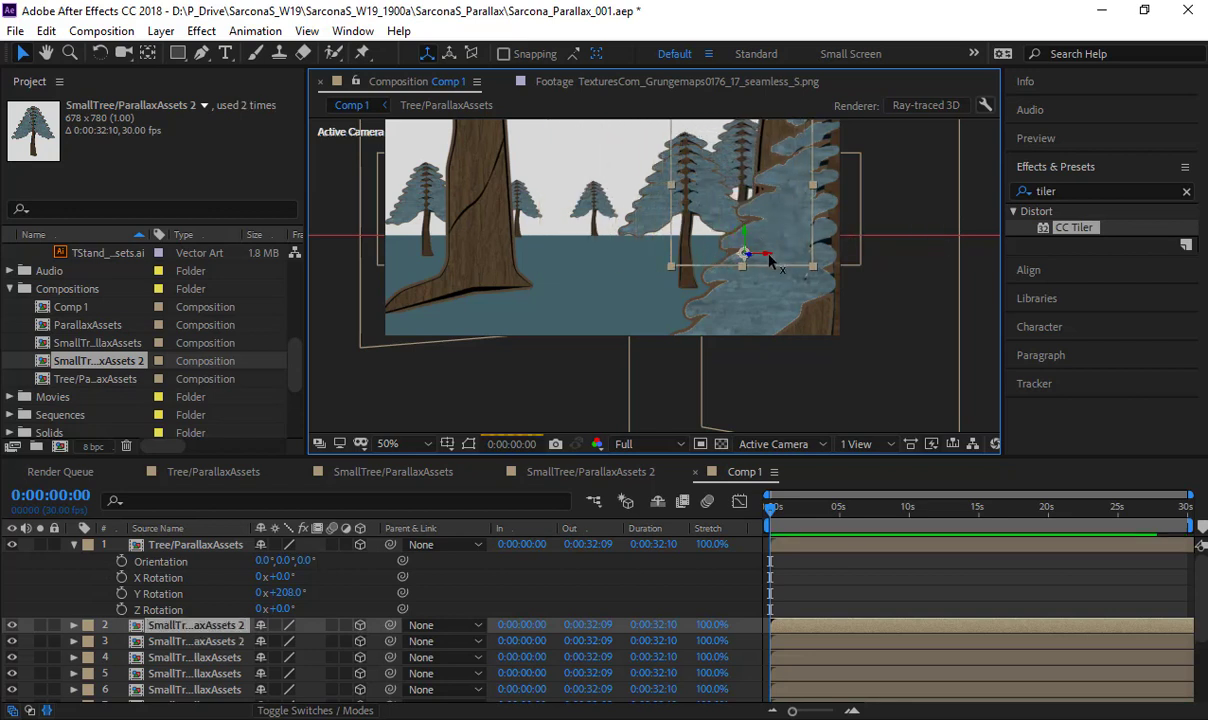
pyautogui.moveTo(768, 256); pyautogui.dragTo(413, 229)
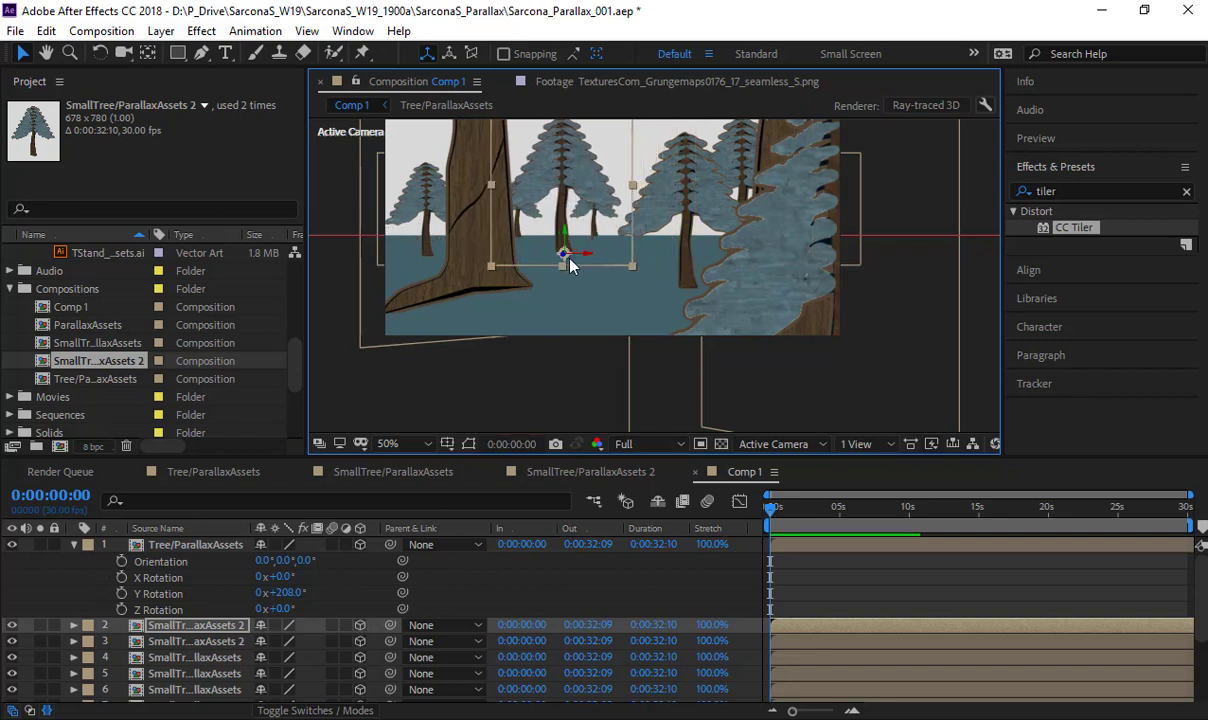
pyautogui.moveTo(564, 253); pyautogui.dragTo(733, 43)
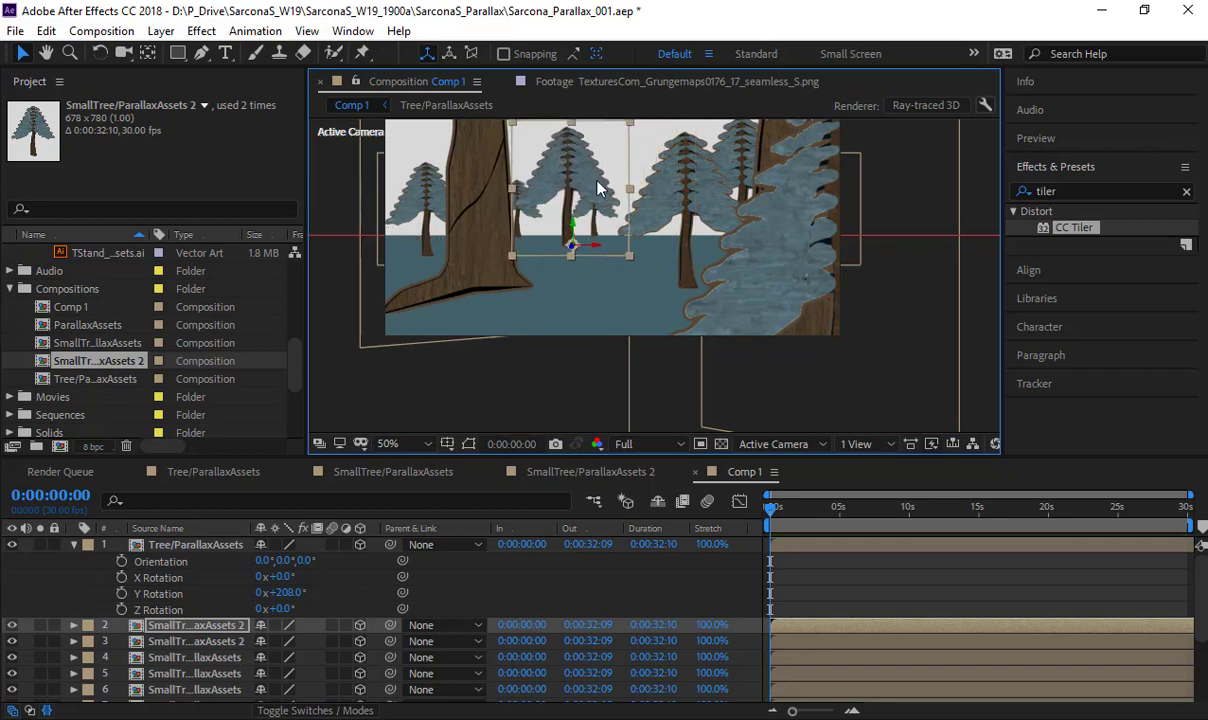
pyautogui.moveTo(576, 230); pyautogui.dragTo(425, 242)
pyautogui.hotkey('ctrl', 'd')
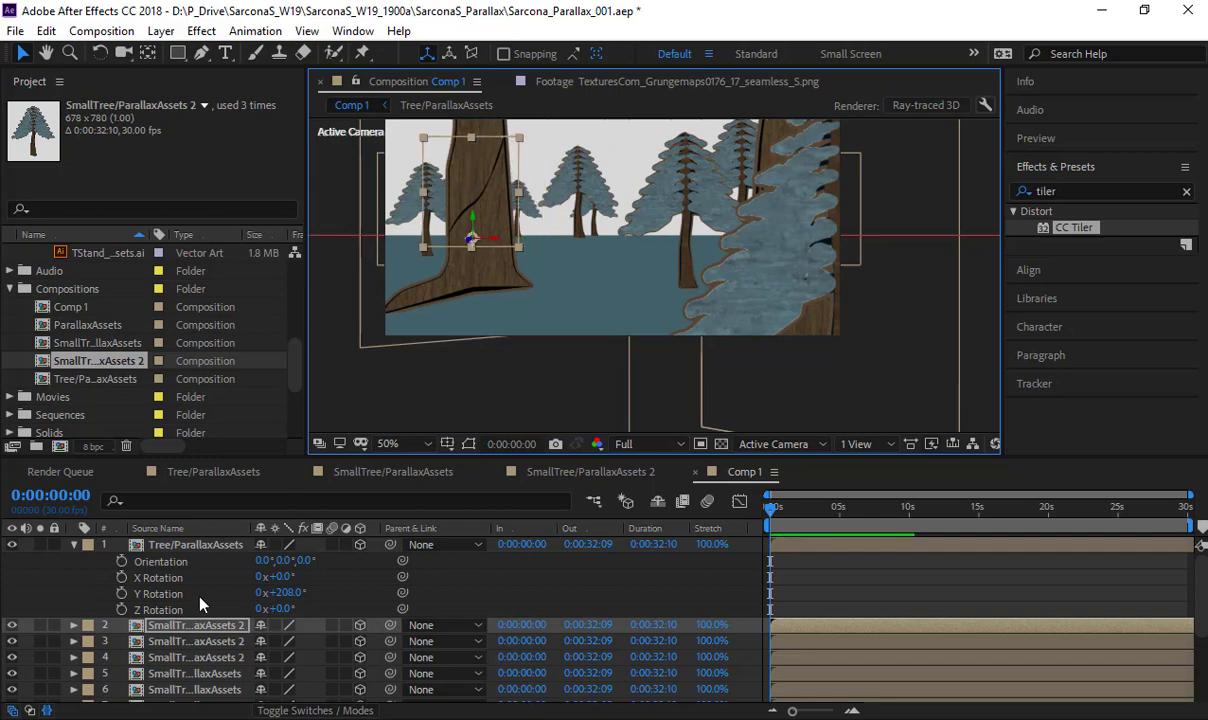
# - Reveal the rotation properties of all small tree layers and set Y Rotation to 12° on layer 2, -25° on layer 3 and 42° on layer 4
pyautogui.moveTo(232, 458); pyautogui.dragTo(232, 274)
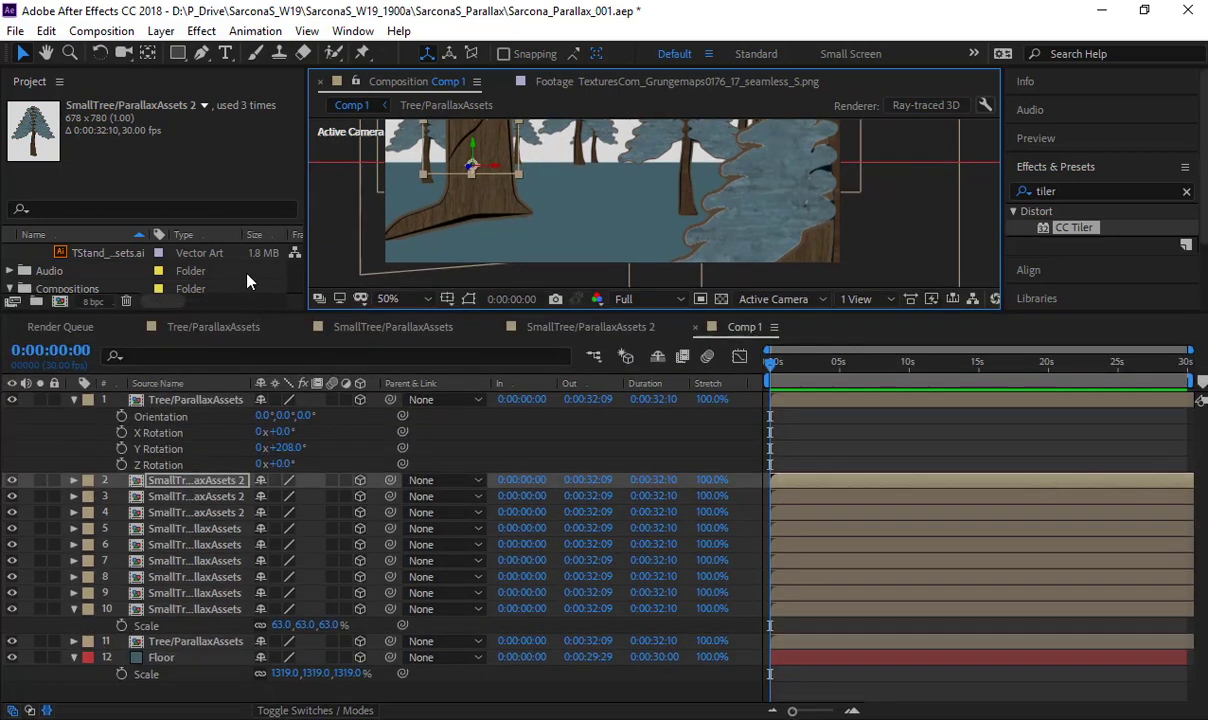
pyautogui.keyDown('shift'); pyautogui.click(197, 538); pyautogui.keyUp('shift')
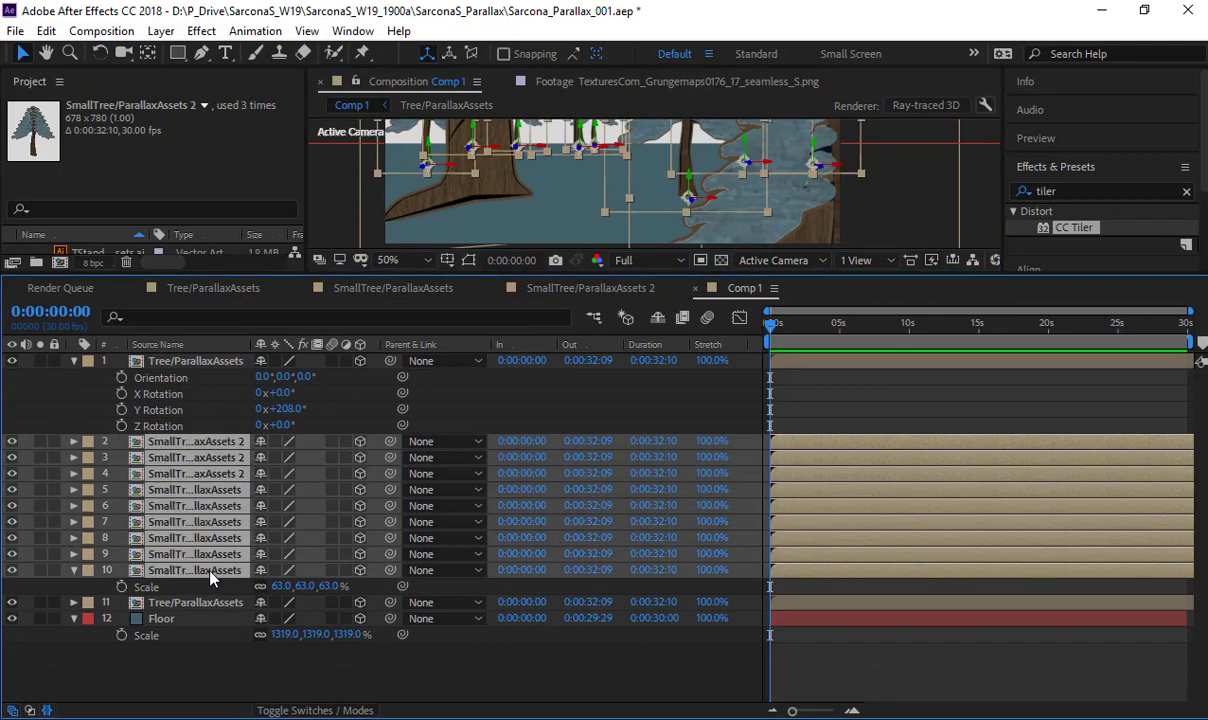
pyautogui.press('r')
pyautogui.click(330, 555)
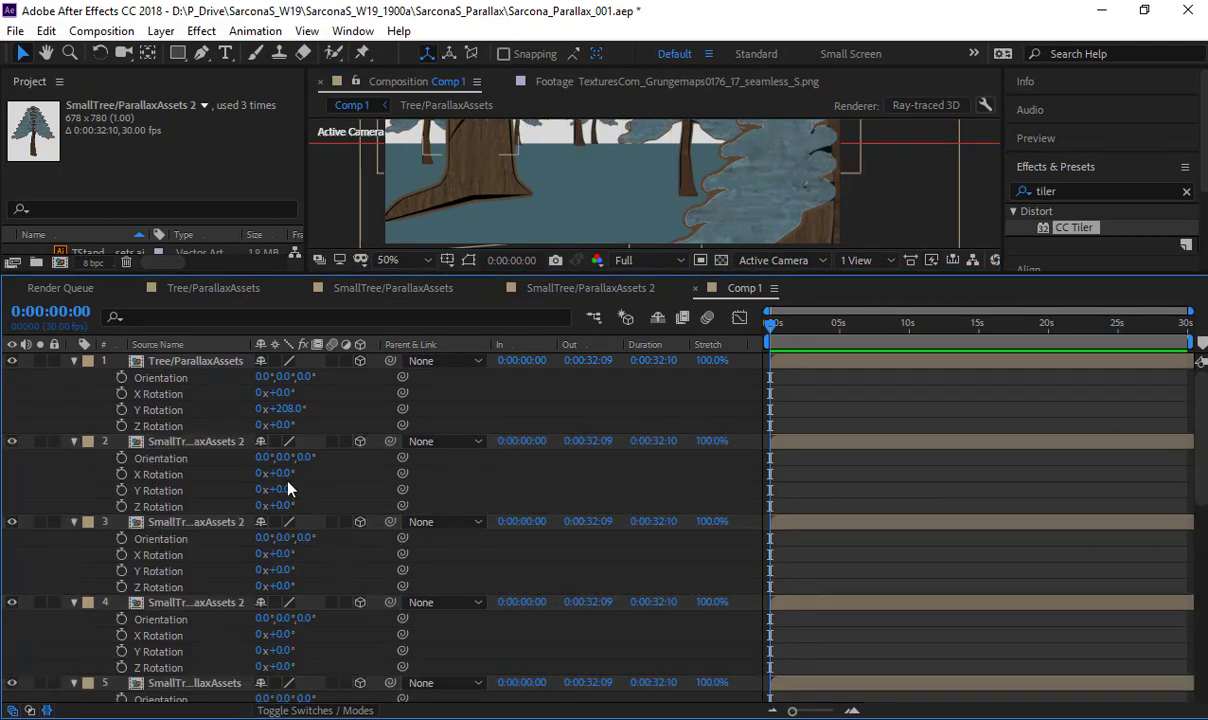
pyautogui.moveTo(283, 491); pyautogui.dragTo(294, 491)
pyautogui.moveTo(288, 570); pyautogui.dragTo(270, 572)
pyautogui.moveTo(283, 650)
pyautogui.mouseDown()
pyautogui.moveTo(313, 652)
pyautogui.moveTo(248, 637)
pyautogui.moveTo(321, 667)
pyautogui.moveTo(271, 669)
pyautogui.mouseUp()
# - Set the Y Rotation of small tree layers 5 to 8 to -34°, 23°, 9° and -9° respectively
pyautogui.scroll(-3, 313, 652)
pyautogui.scroll(-2, 337, 620)
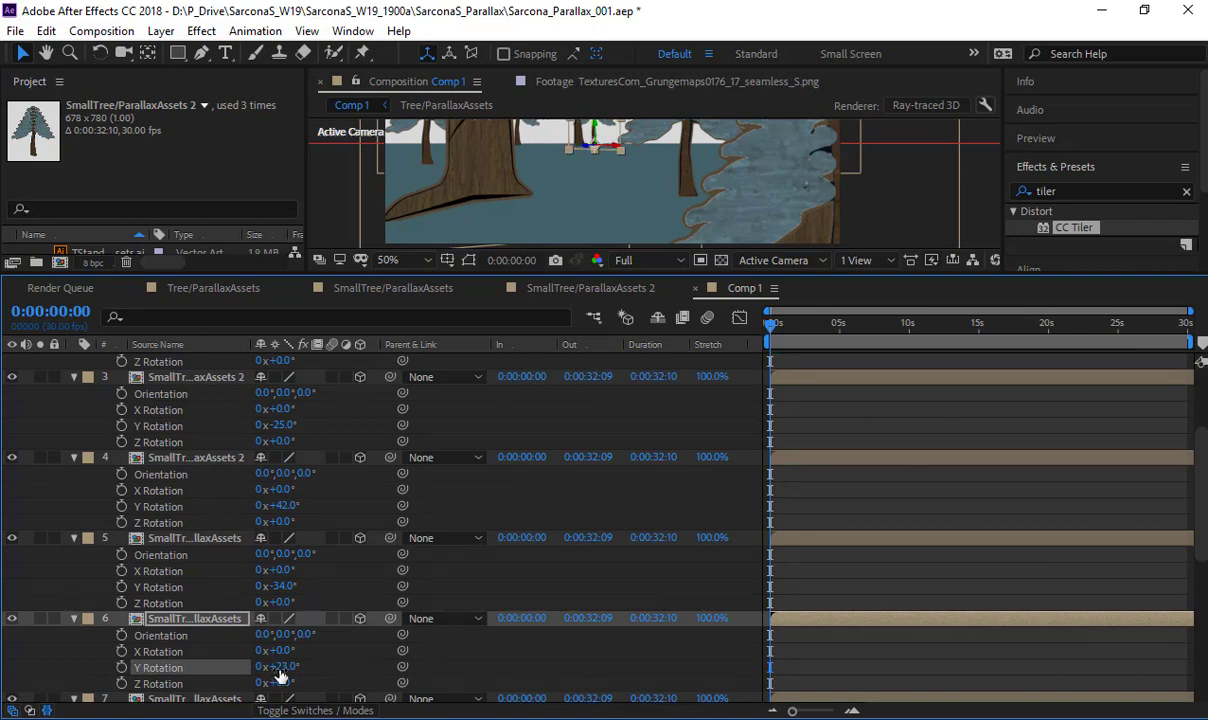
pyautogui.scroll(-2, 331, 663)
pyautogui.click(285, 697)
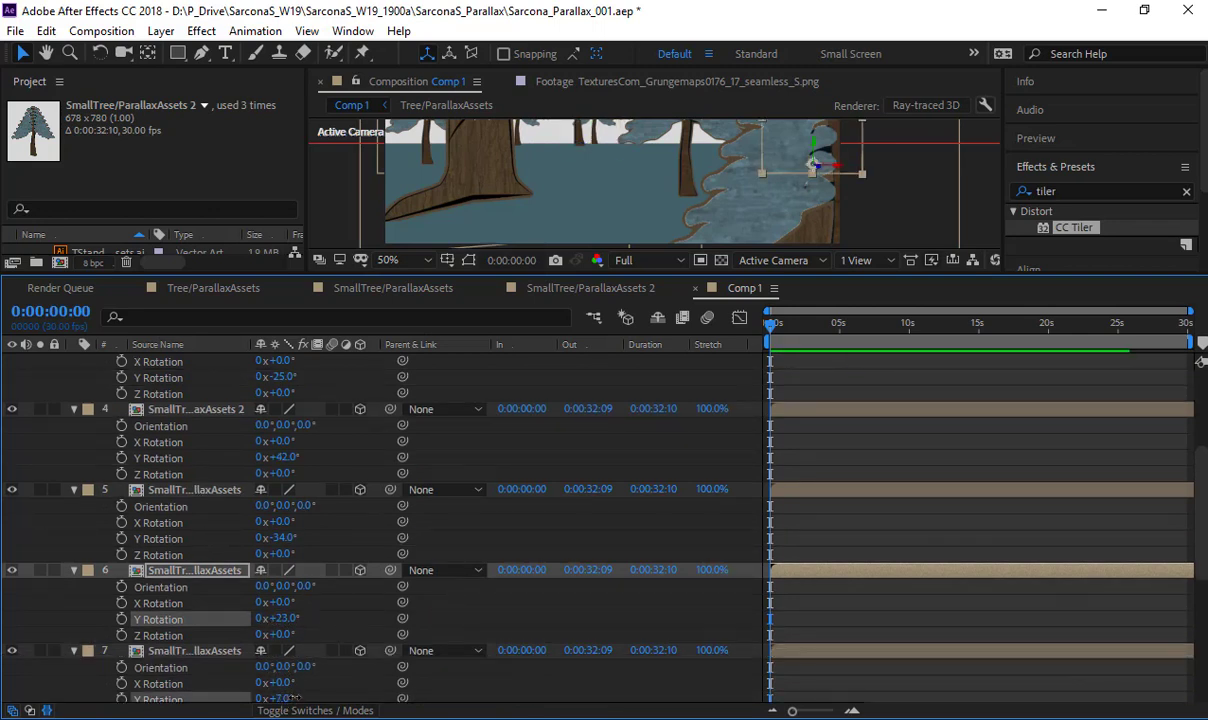
pyautogui.scroll(-3, 337, 640)
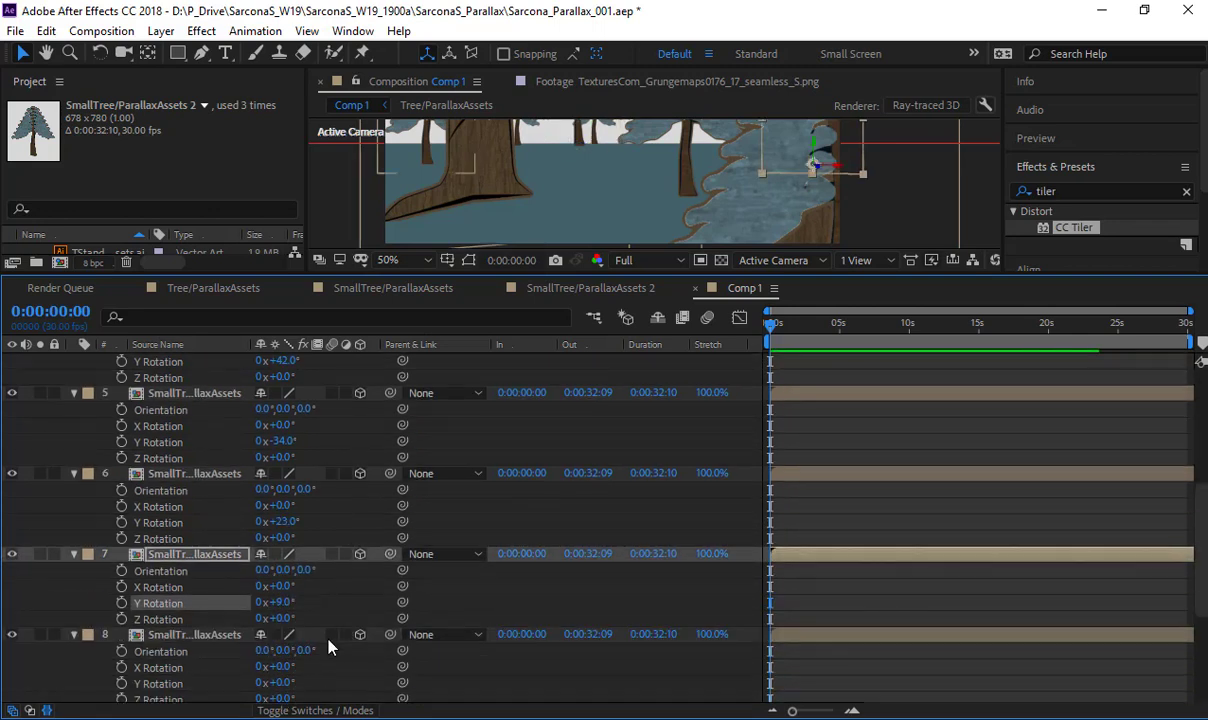
pyautogui.click(281, 683)
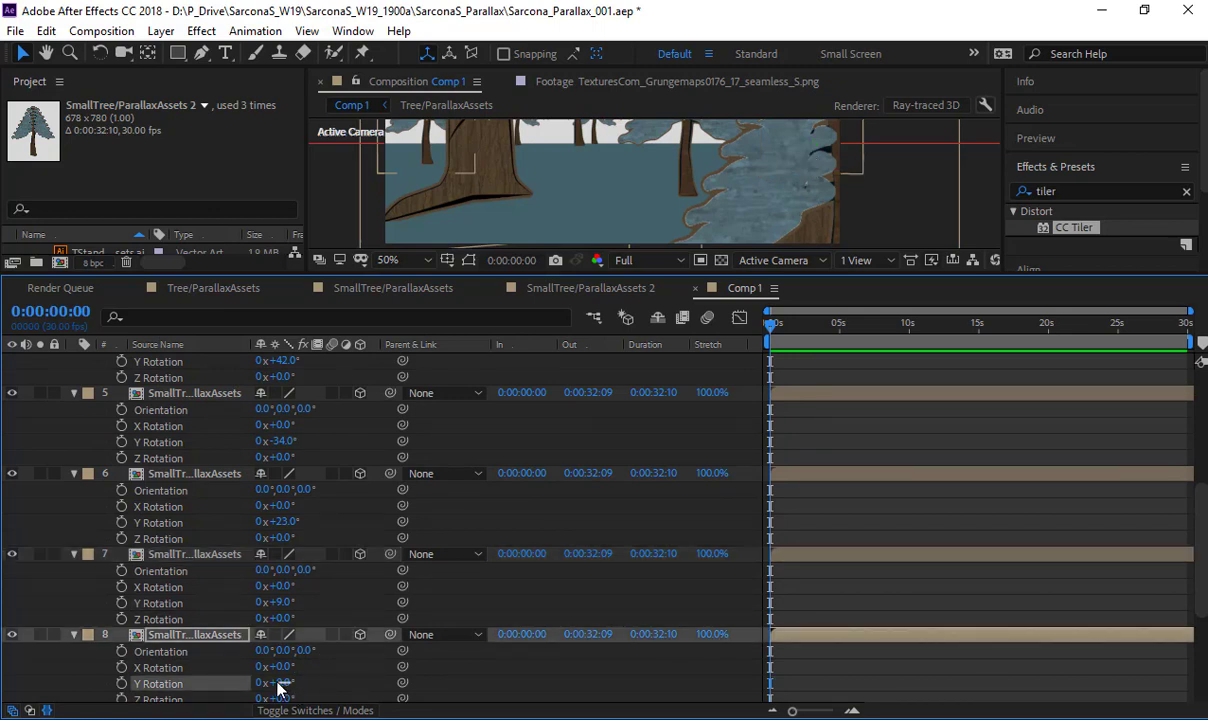
pyautogui.moveTo(284, 684); pyautogui.dragTo(275, 684)
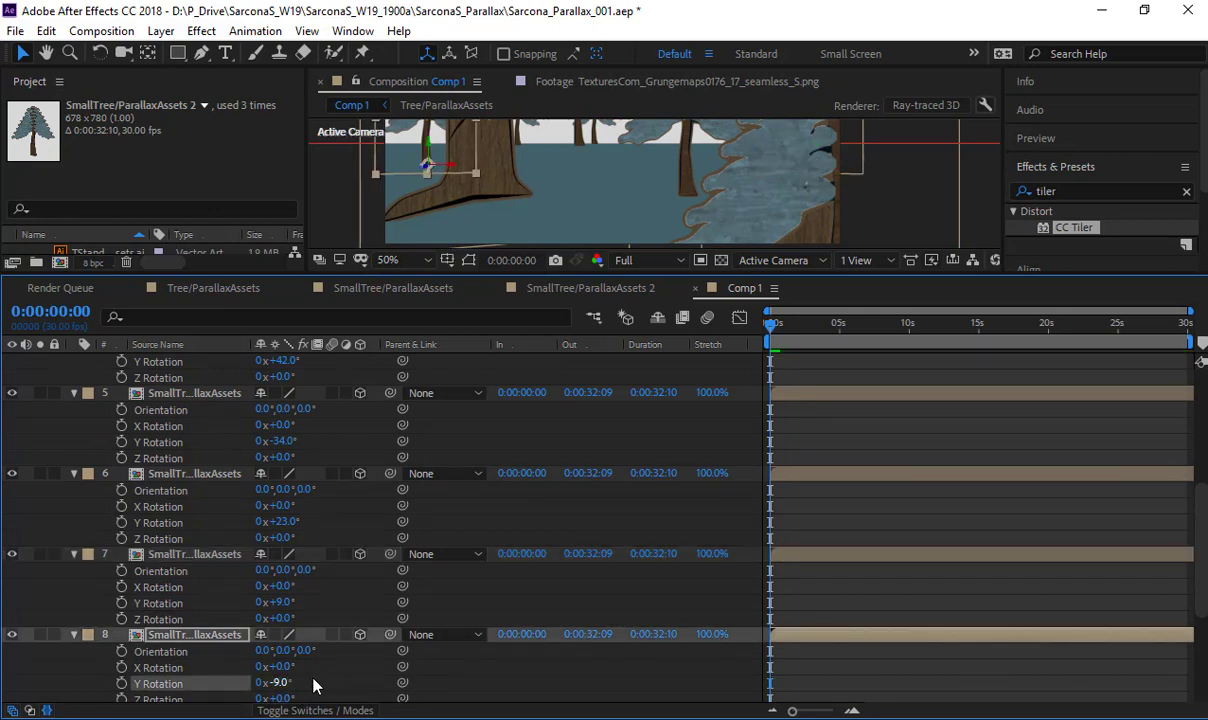
# - Set layer 9's Y Rotation to 10° and turn the small tree on layer 10 to a negative Y Rotation
pyautogui.scroll(-1, 313, 680)
pyautogui.scroll(-2, 313, 680)
pyautogui.moveTo(285, 620); pyautogui.dragTo(258, 629)
pyautogui.scroll(-2, 293, 672)
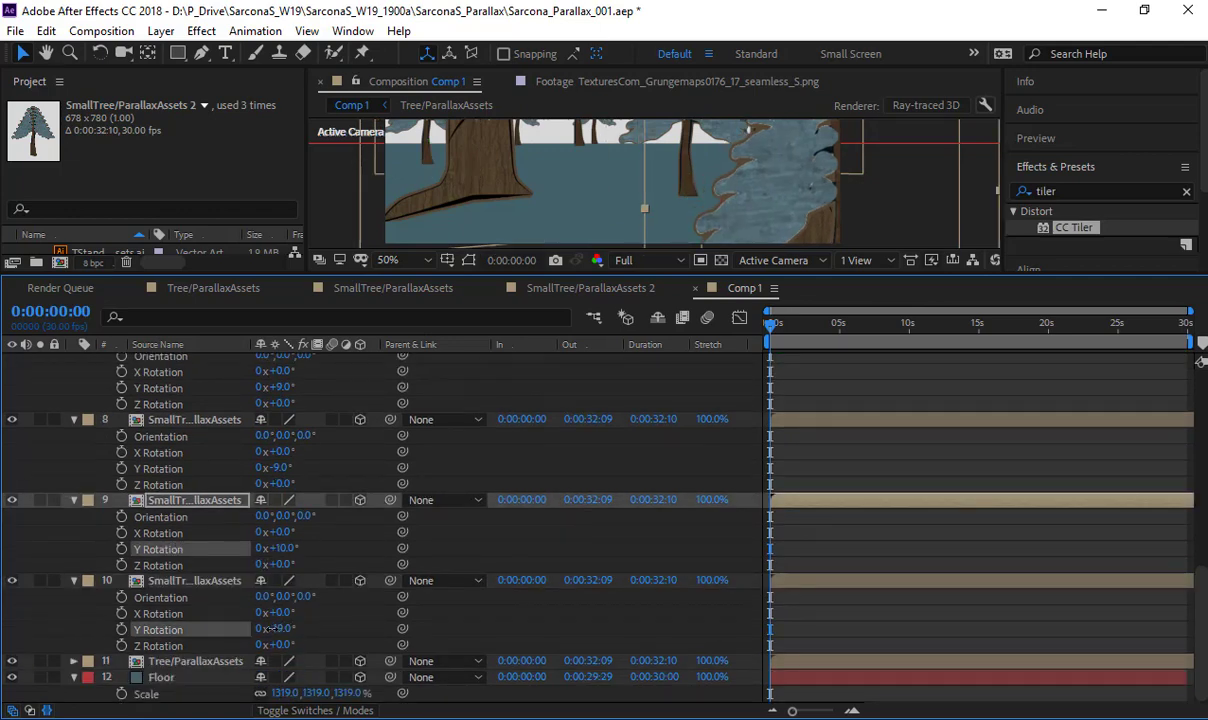
# - Collapse the open properties of every layer in Comp 1 and deselect the layers
pyautogui.hotkey('ctrl', 'a')
pyautogui.scroll(10, 311, 580)
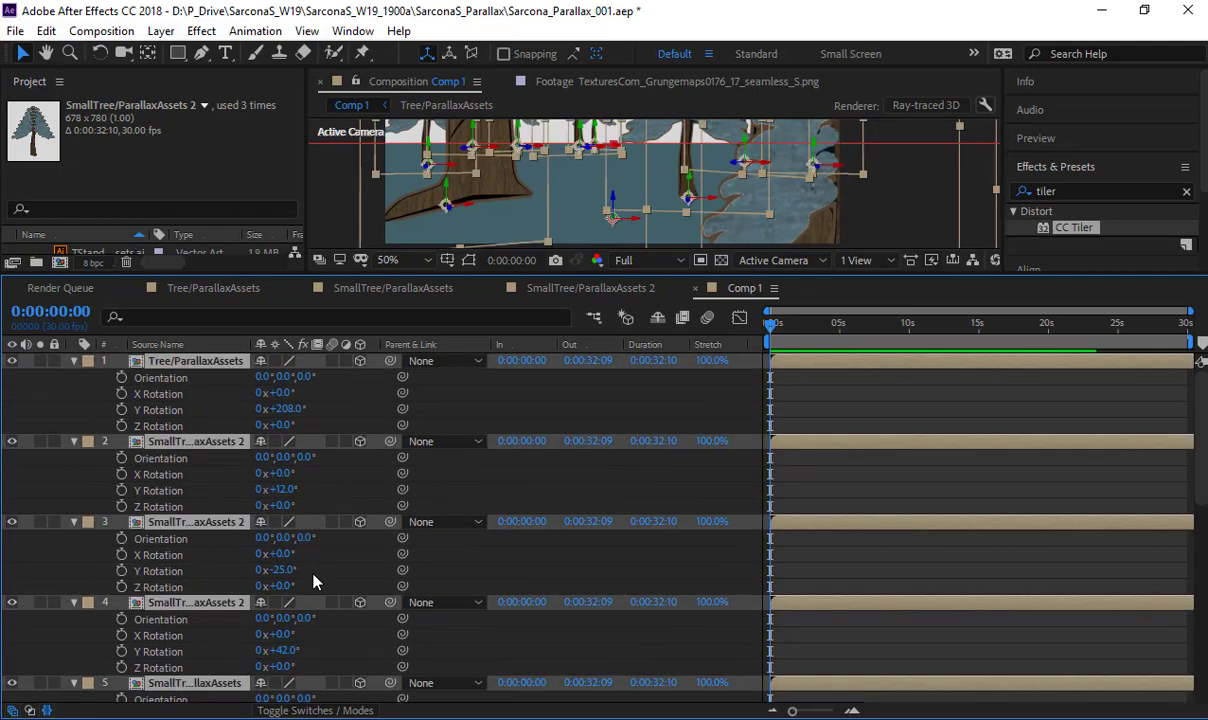
pyautogui.press('r')
pyautogui.click(306, 551)
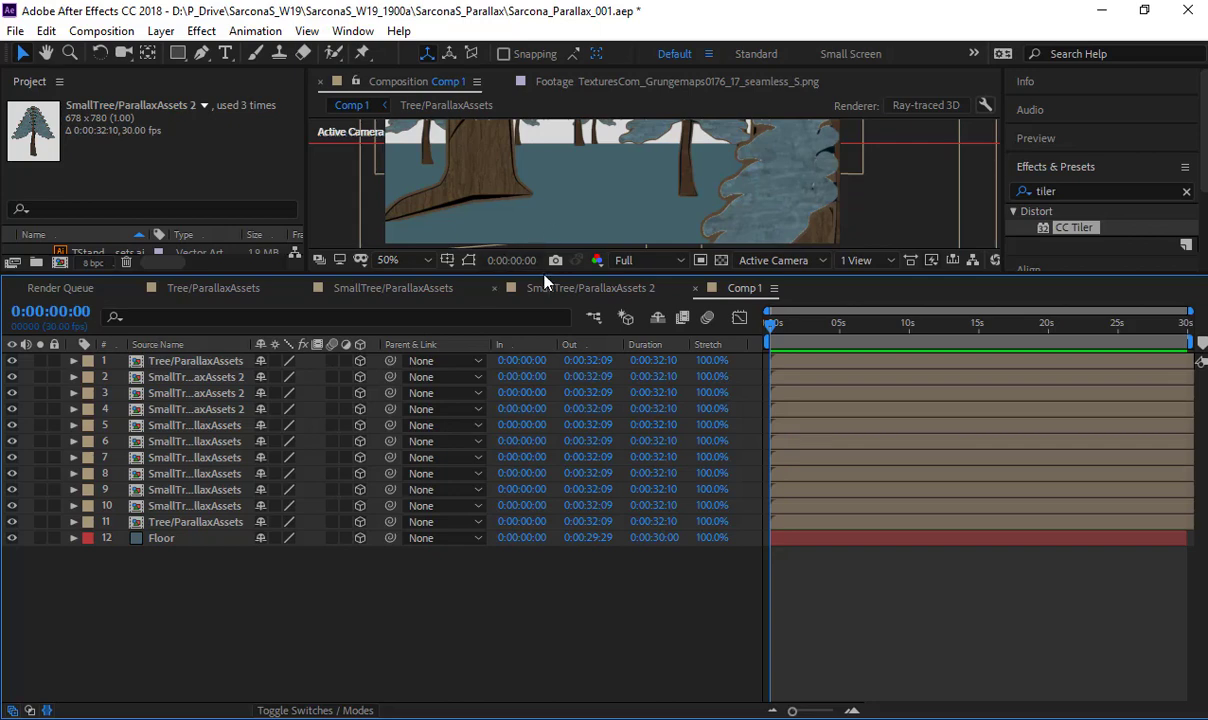
# - Enlarge the composition view, reveal the Scale of the small tree layers, and set layer 2 to 133% and layer 3 to 81%
pyautogui.moveTo(545, 279); pyautogui.dragTo(535, 456)
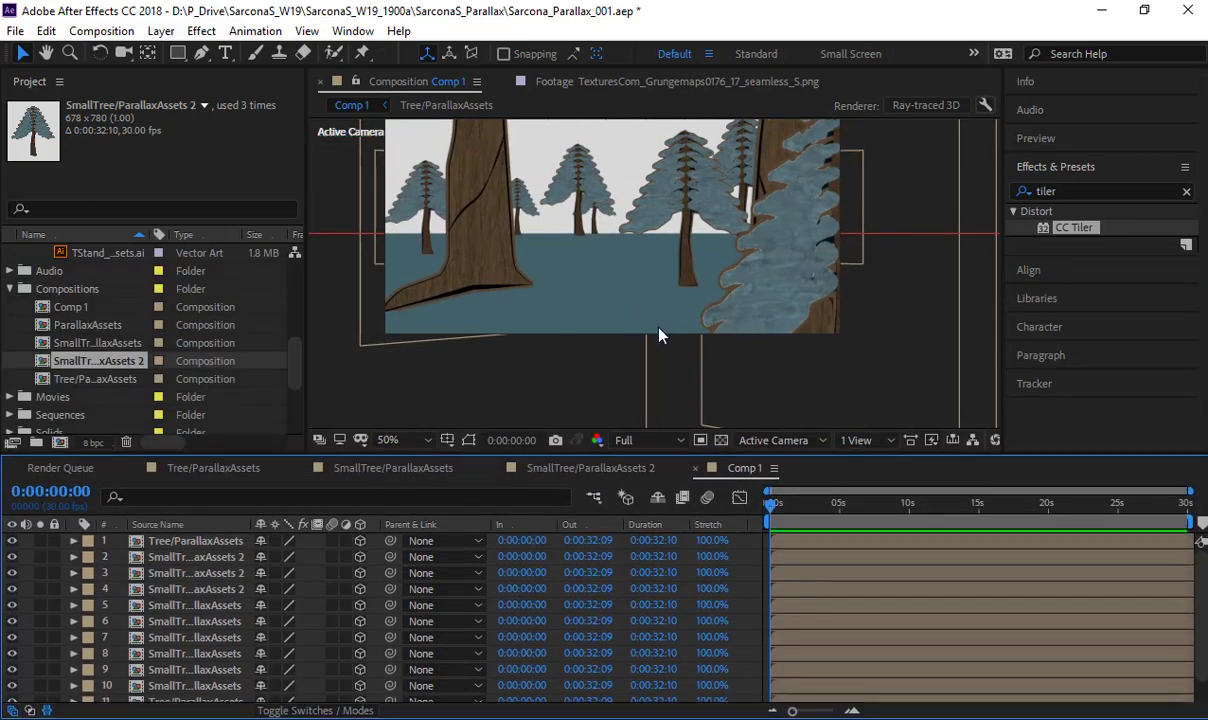
pyautogui.click(228, 573)
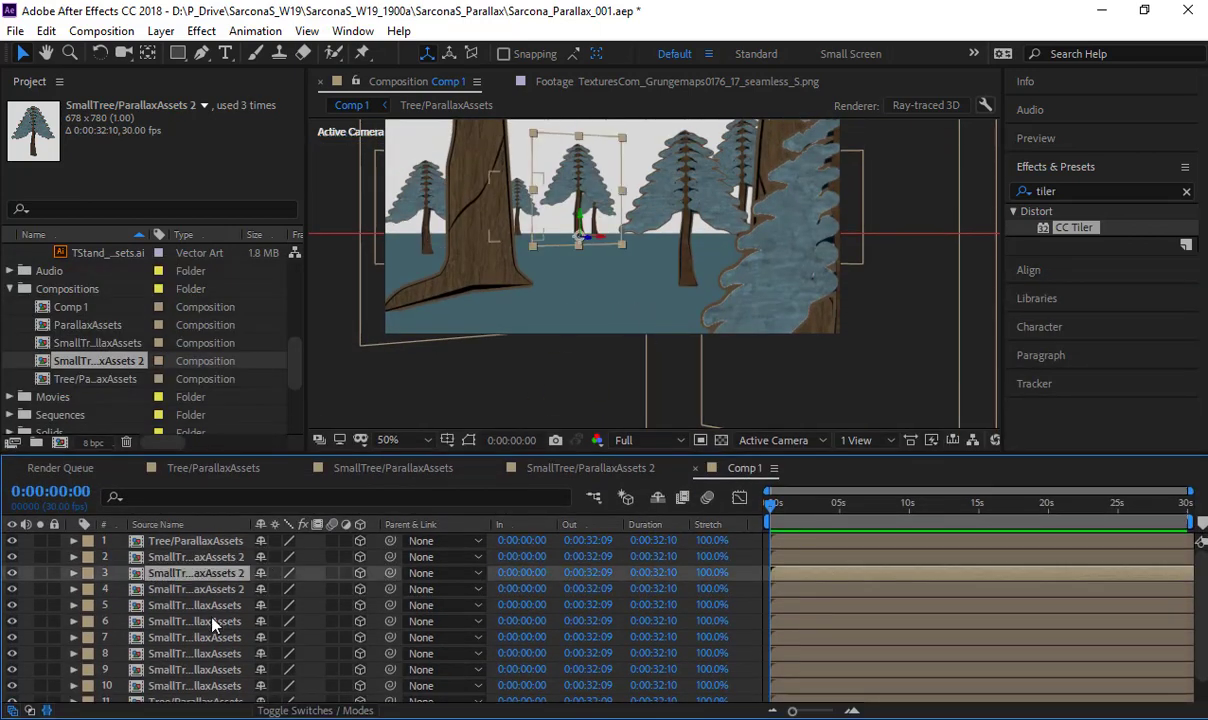
pyautogui.click(221, 561)
pyautogui.scroll(-2, 221, 585)
pyautogui.keyDown('shift'); pyautogui.click(203, 674); pyautogui.keyUp('shift')
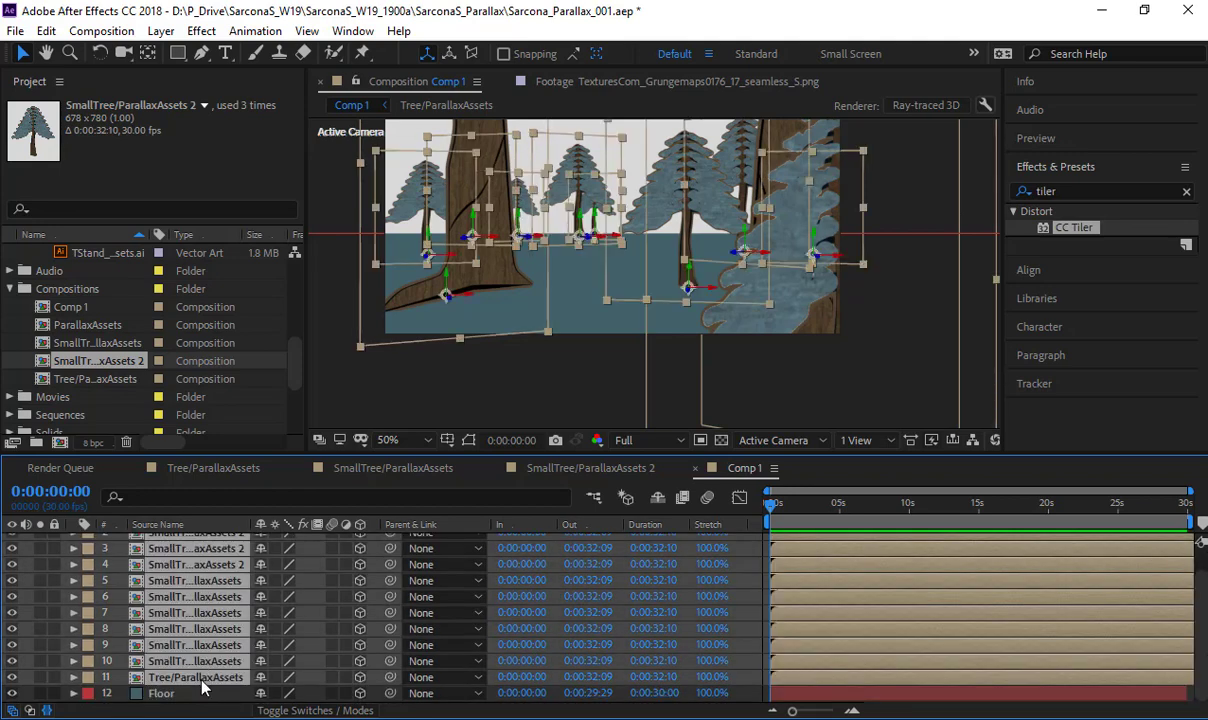
pyautogui.press('s')
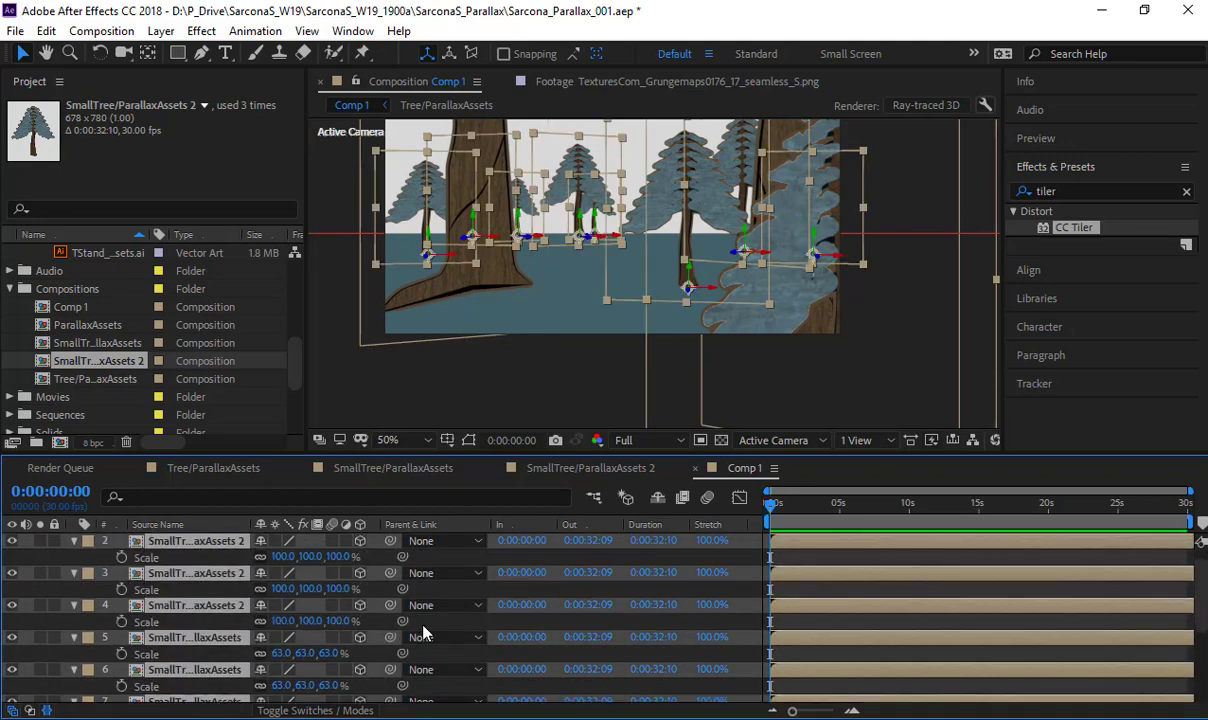
pyautogui.moveTo(306, 589); pyautogui.dragTo(318, 557)
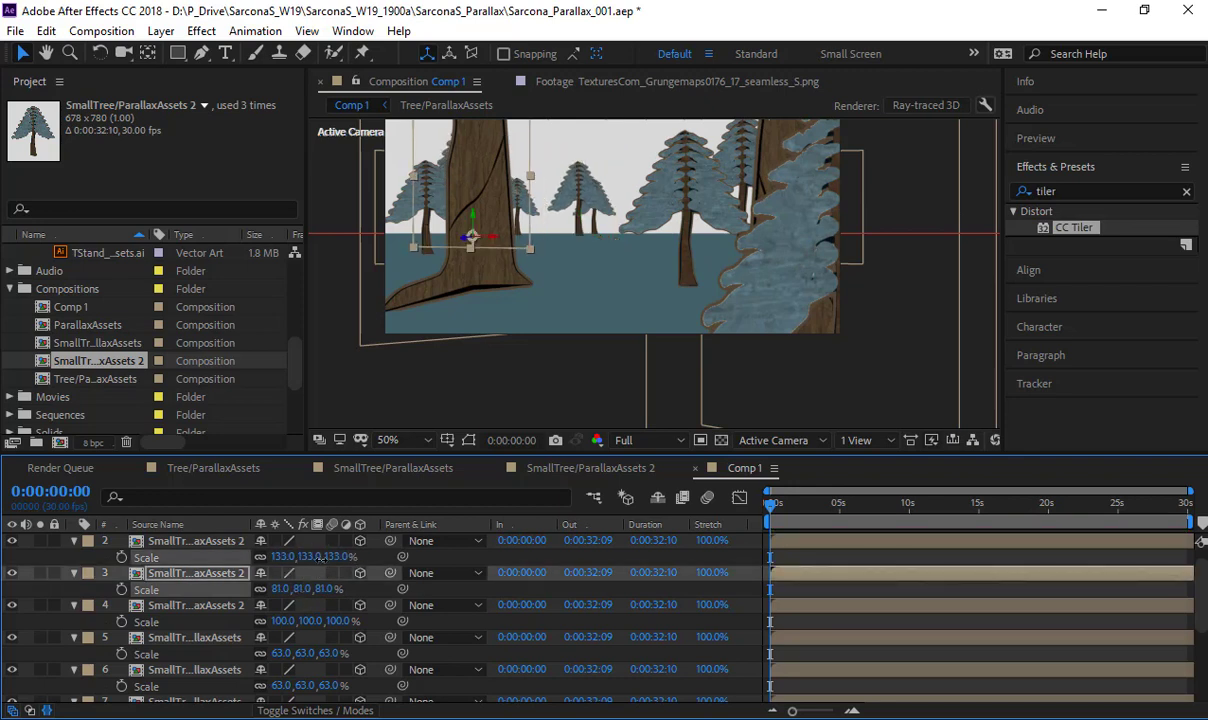
# - Reduce the Scale of small tree layer 4 and set layers 6 to 10 to 42%, 41%, 106%, 82% and 50% respectively
pyautogui.scroll(1, 305, 585)
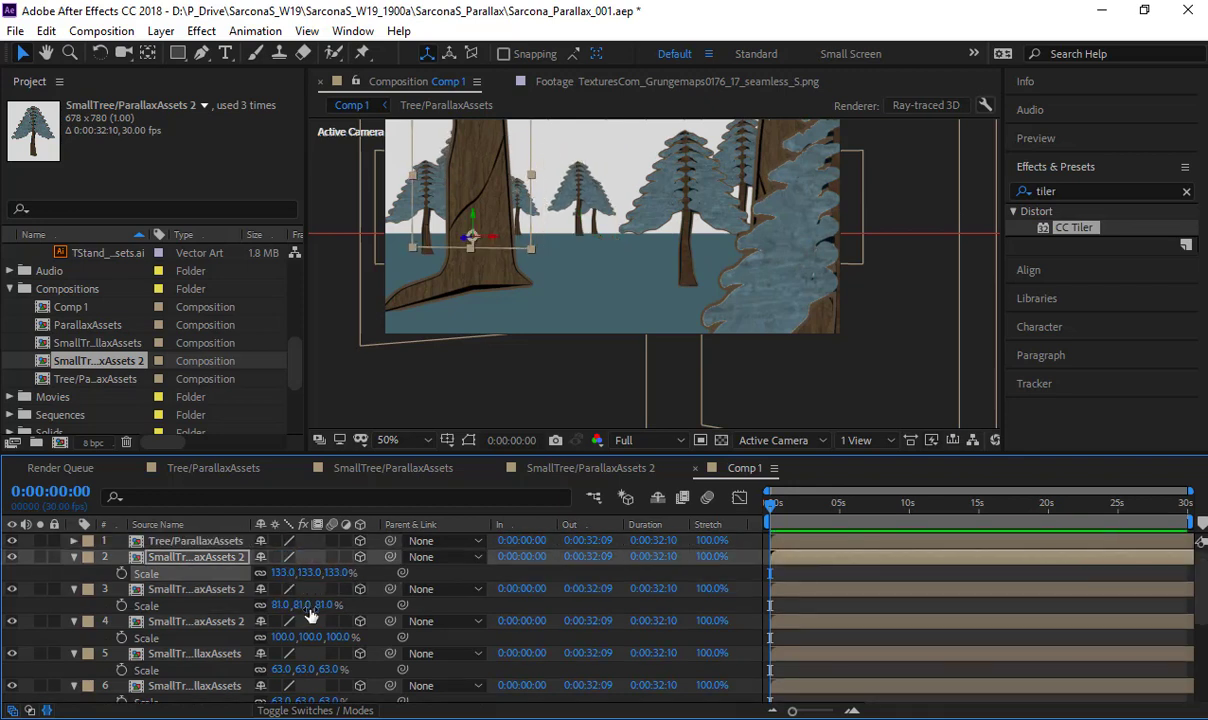
pyautogui.moveTo(327, 638); pyautogui.dragTo(280, 688)
pyautogui.scroll(-1, 347, 668)
pyautogui.scroll(-2, 302, 670)
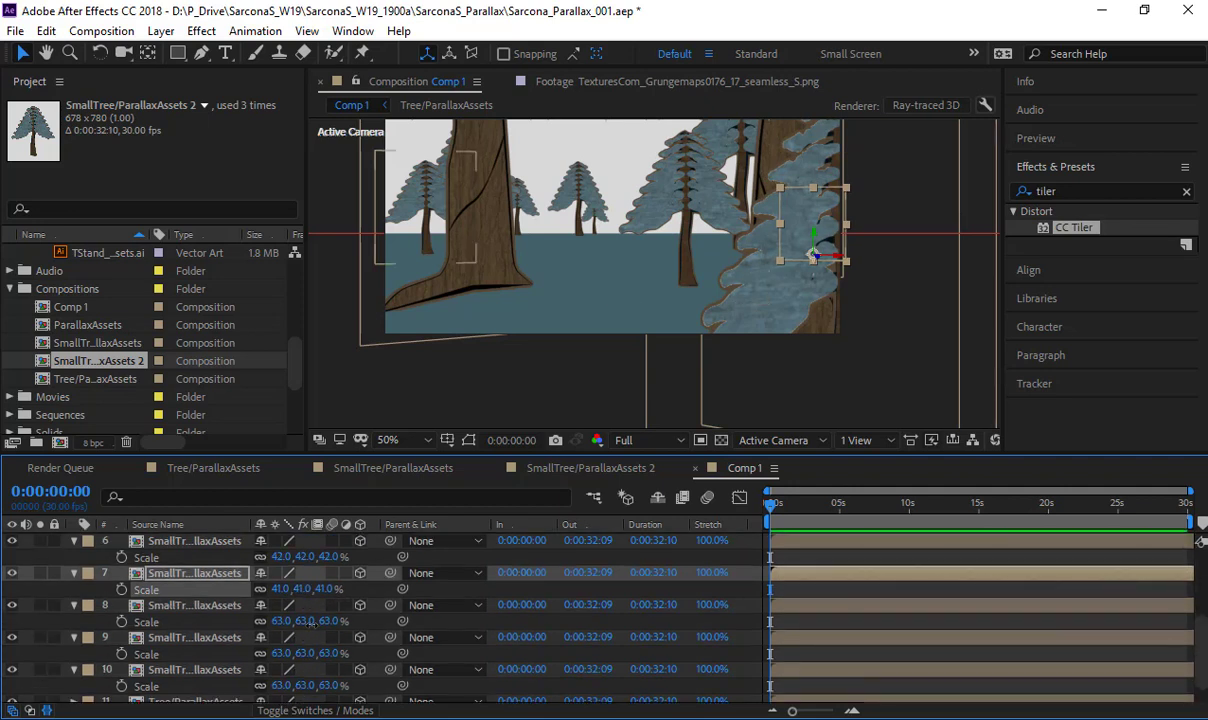
pyautogui.moveTo(283, 621); pyautogui.dragTo(353, 632)
pyautogui.moveTo(310, 688); pyautogui.dragTo(332, 653)
pyautogui.scroll(-1, 375, 653)
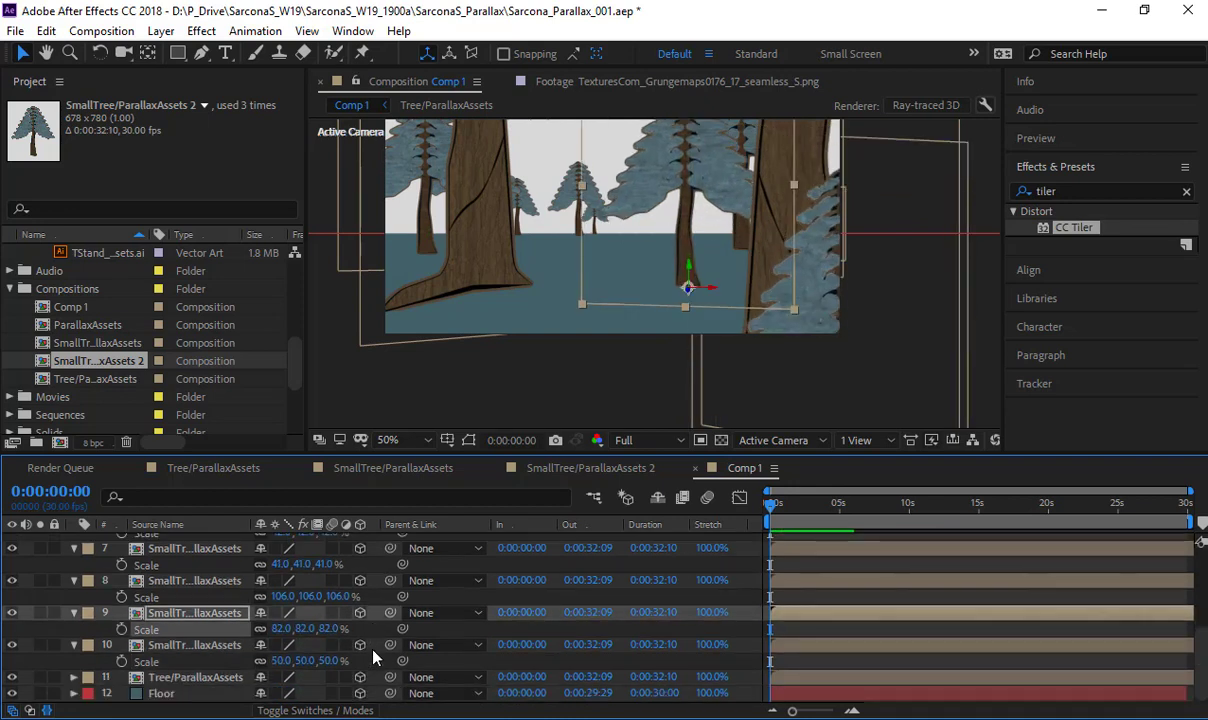
# - Collapse the open properties of all layers in Comp 1, deselect them and bring the whole scene into view
pyautogui.hotkey('ctrl', 'a')
pyautogui.press('s')
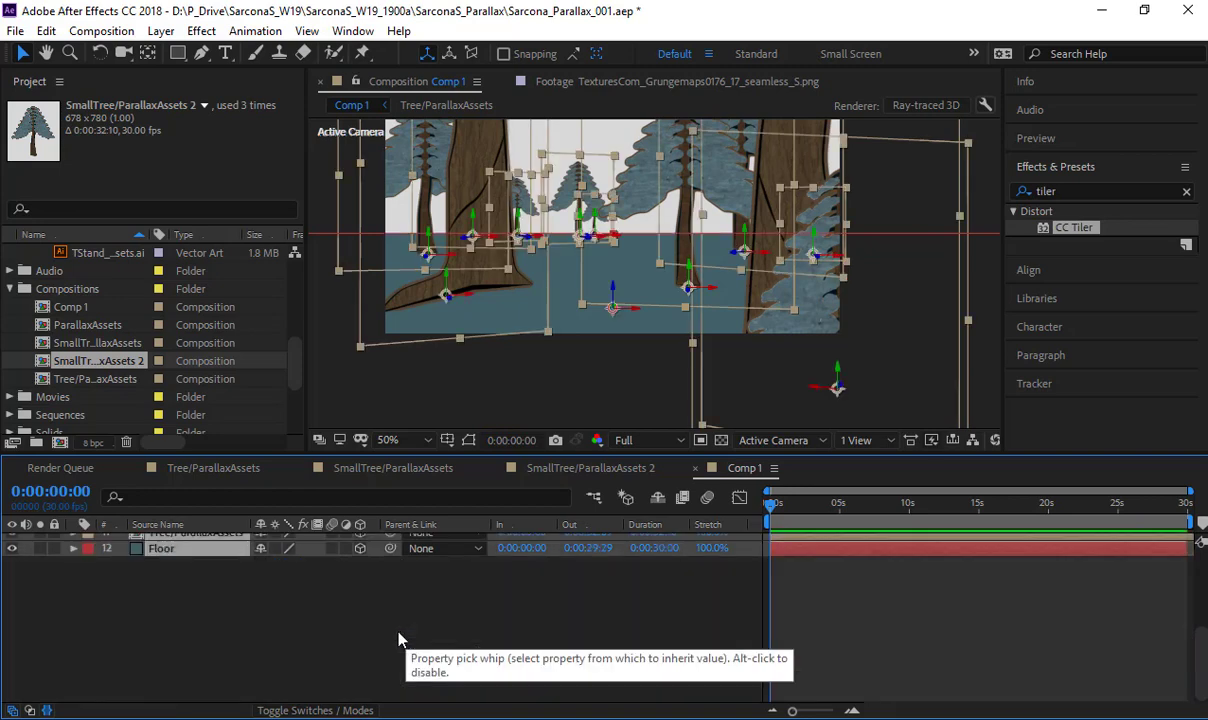
pyautogui.click(407, 606)
pyautogui.moveTo(619, 349); pyautogui.dragTo(609, 417)
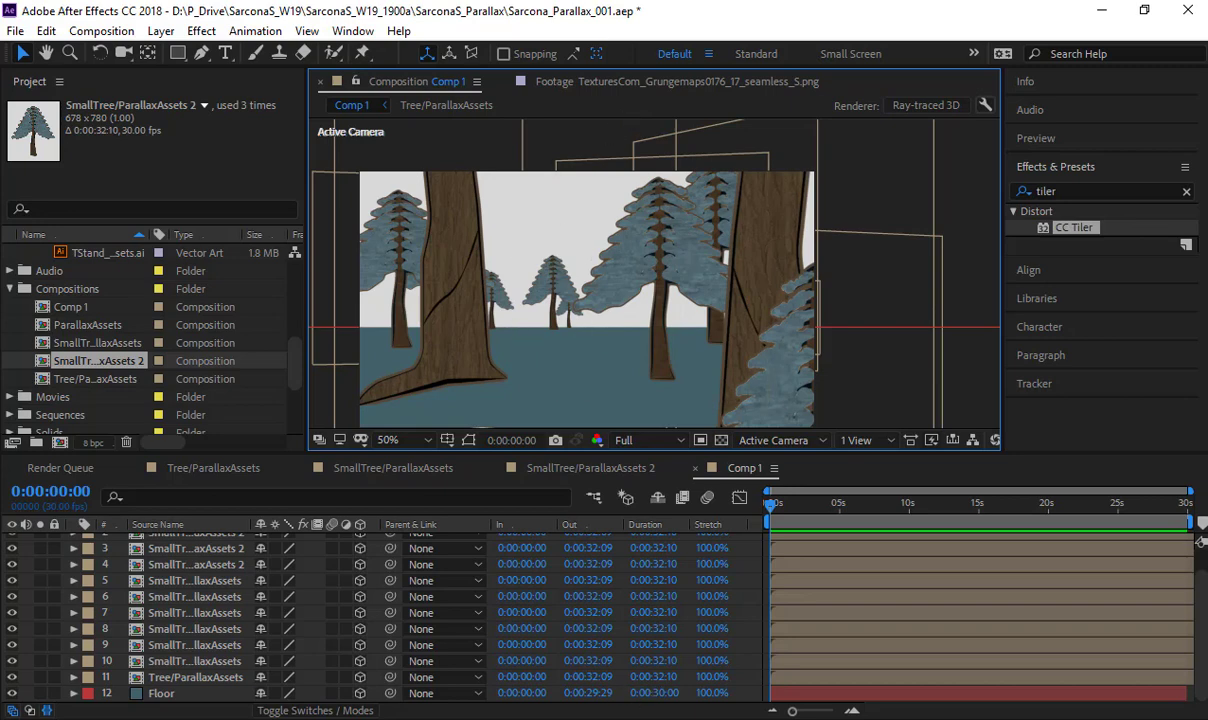
# - Switch to Illustrator and review the tree and side house artwork in ParallaxAssets.ai by selecting each group
pyautogui.hotkey('alt', 'Tab')
pyautogui.moveTo(272, 154); pyautogui.dragTo(503, 480)
pyautogui.press('space')
pyautogui.moveTo(530, 315); pyautogui.dragTo(380, 270)
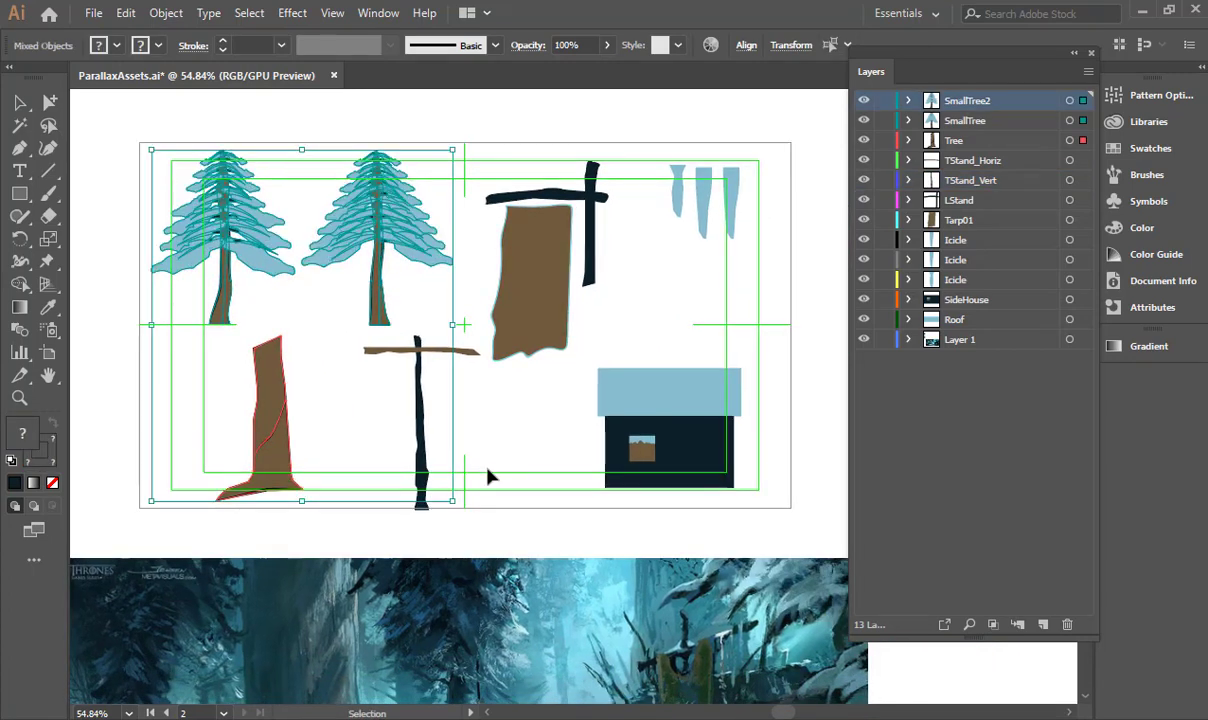
pyautogui.click(488, 474)
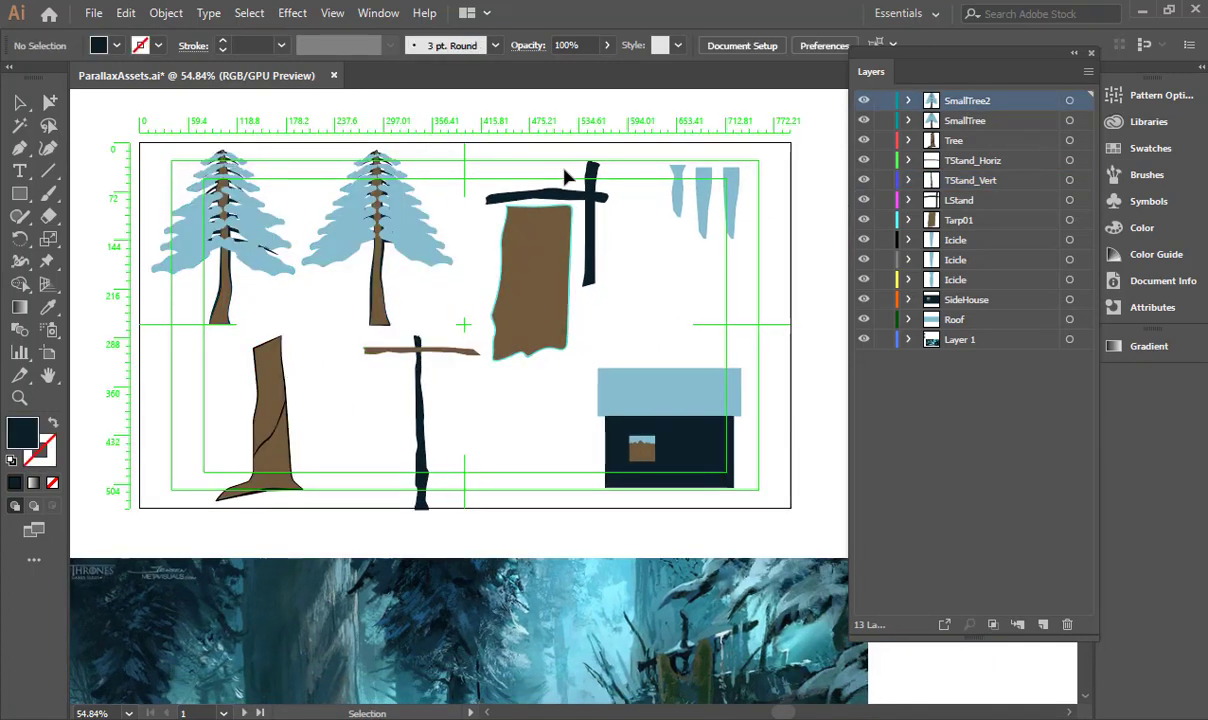
pyautogui.hotkey('ctrl', 'r')
pyautogui.click(562, 260)
pyautogui.moveTo(691, 322); pyautogui.dragTo(727, 502)
# - Examine the forest reference painting for the layout of its stone figure, trees, houses and foreground stand, and return to After Effects
pyautogui.press('space')
pyautogui.moveTo(675, 431); pyautogui.dragTo(758, 6)
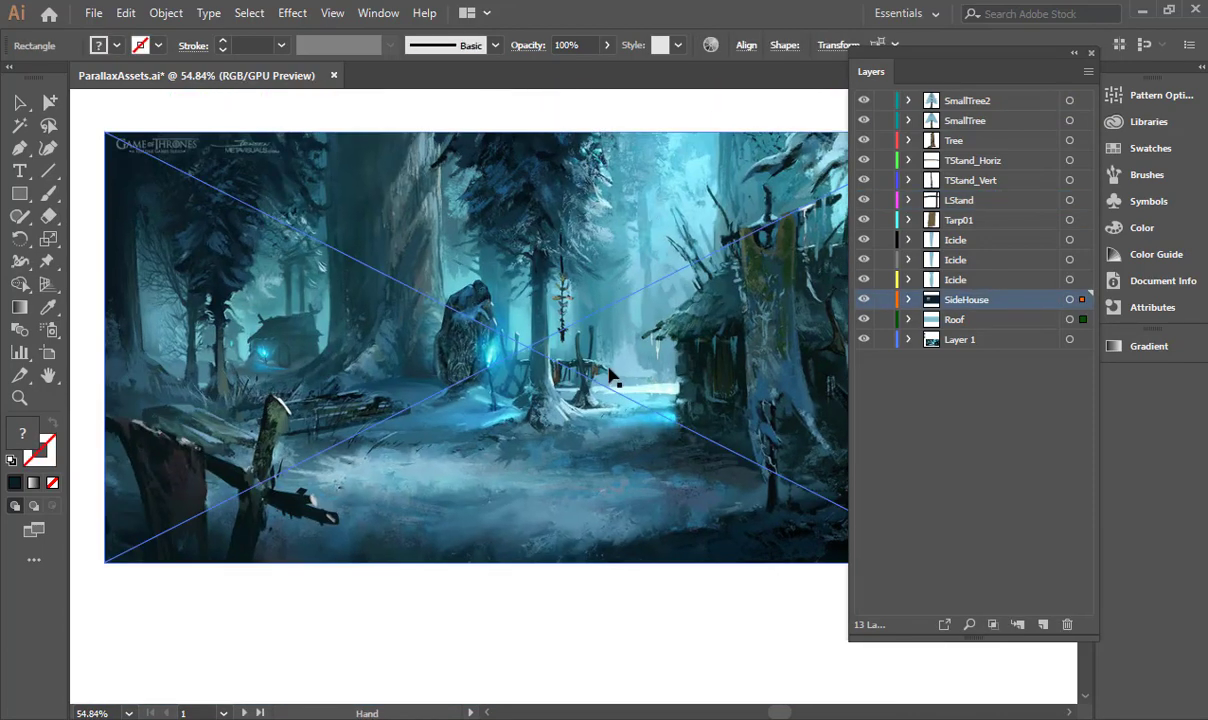
pyautogui.hotkey('ctrl', 'space')
pyautogui.moveTo(438, 322); pyautogui.dragTo(569, 283)
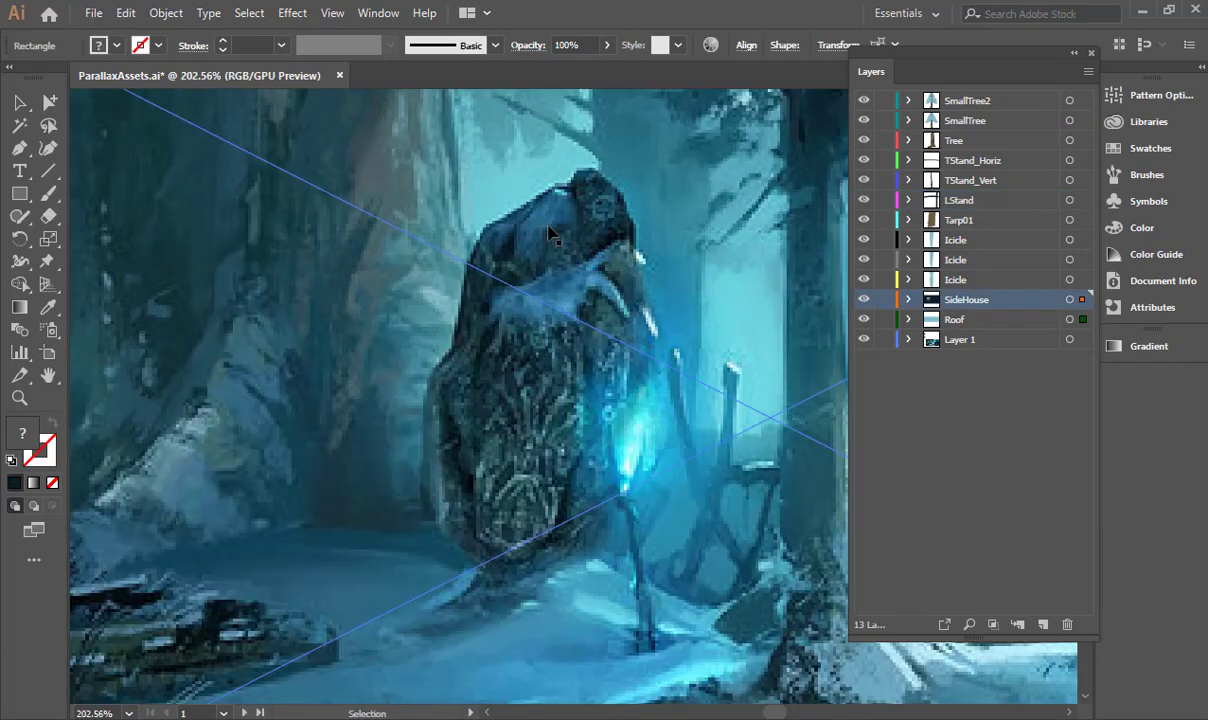
pyautogui.hotkey('ctrl', 'space')
pyautogui.moveTo(622, 362); pyautogui.dragTo(458, 359)
pyautogui.moveTo(655, 404); pyautogui.dragTo(400, 430)
pyautogui.press('space')
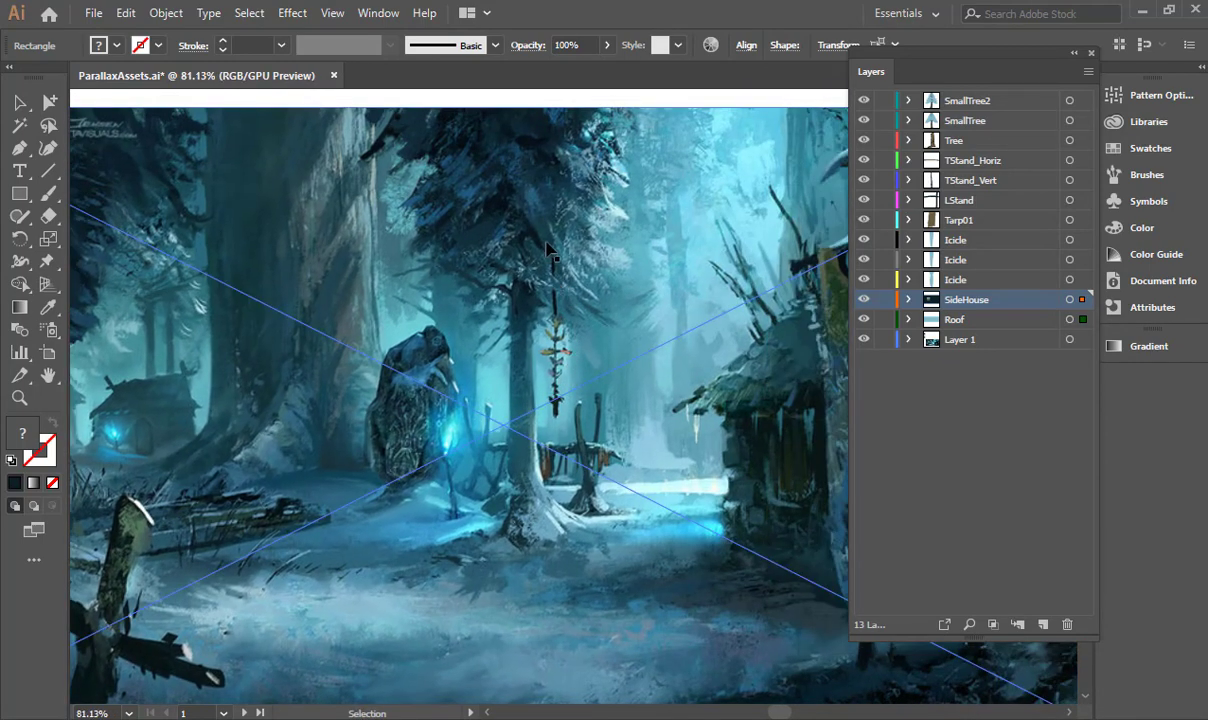
pyautogui.scroll(-3, 588, 392)
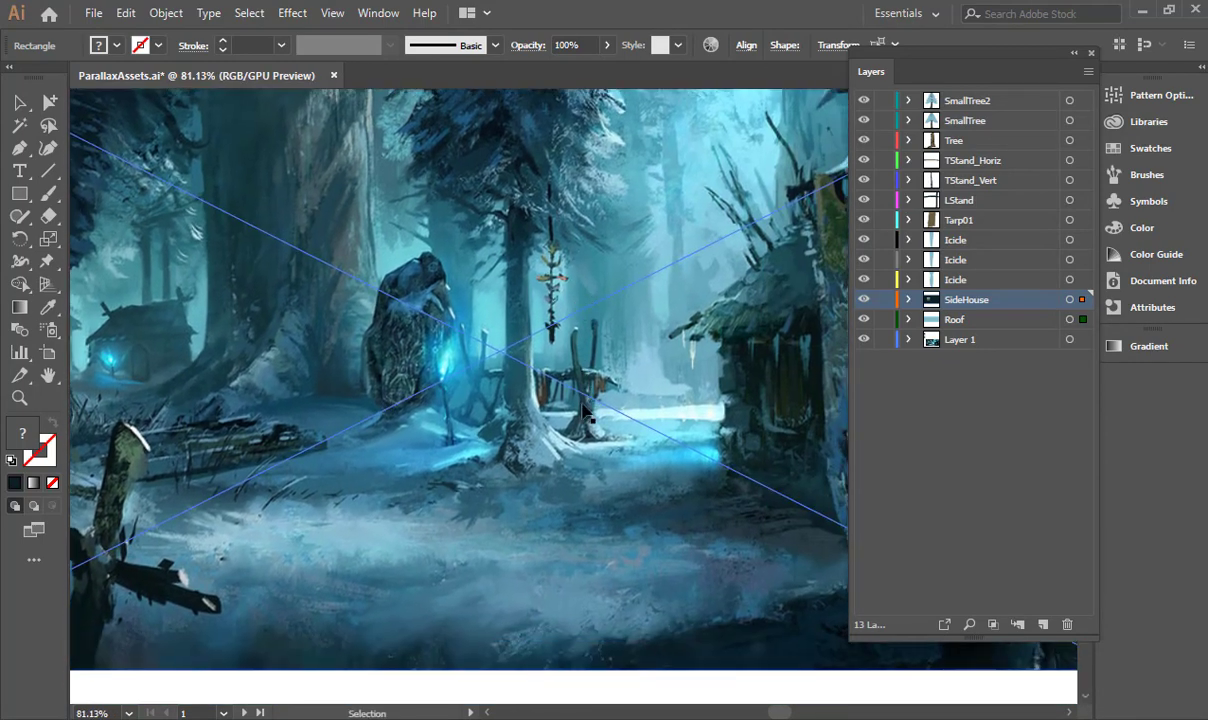
pyautogui.moveTo(324, 447); pyautogui.dragTo(524, 440)
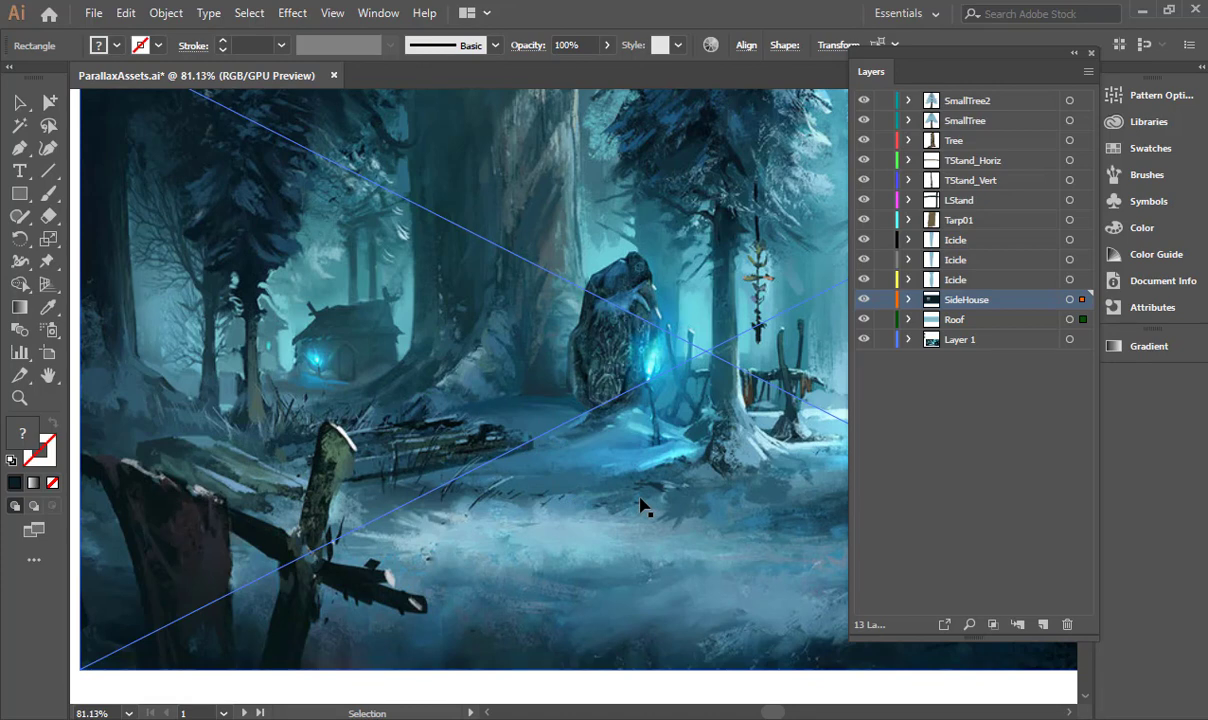
pyautogui.hotkey('alt', 'Tab')
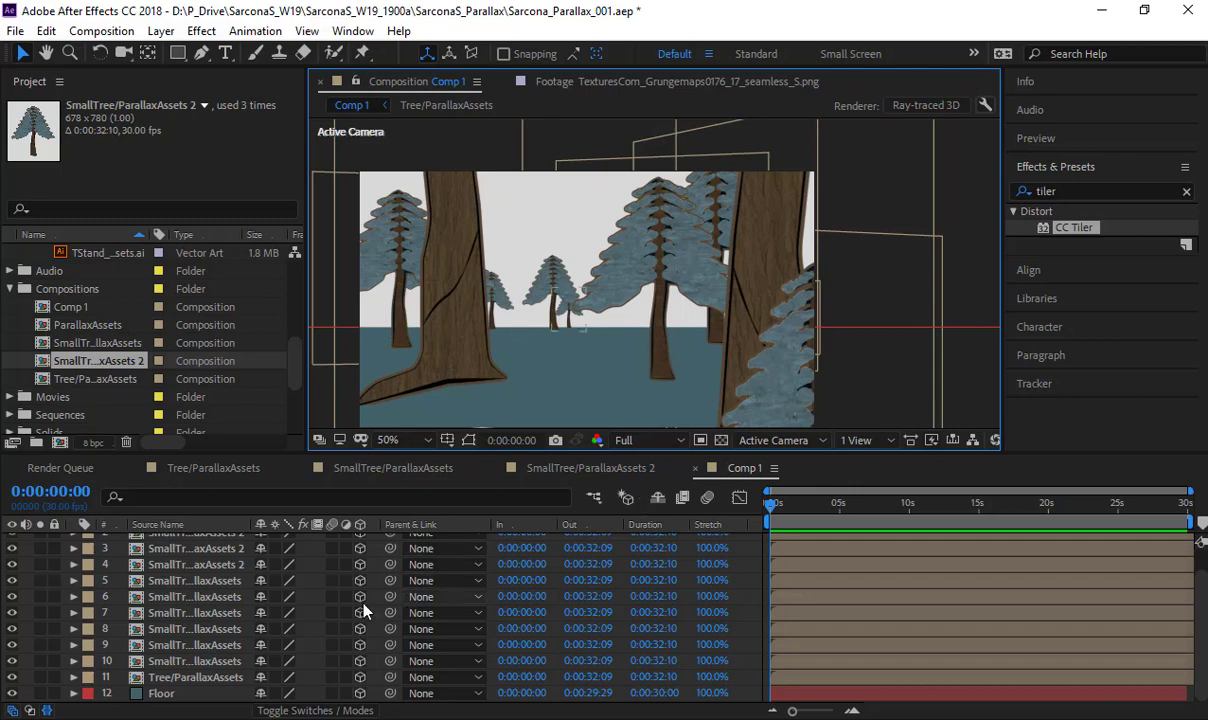
# - Add a two-node camera named Camera 1 to Comp 1 with a custom preset, 50 mm focal length and depth of field enabled
pyautogui.click(316, 594)
pyautogui.click(160, 31)
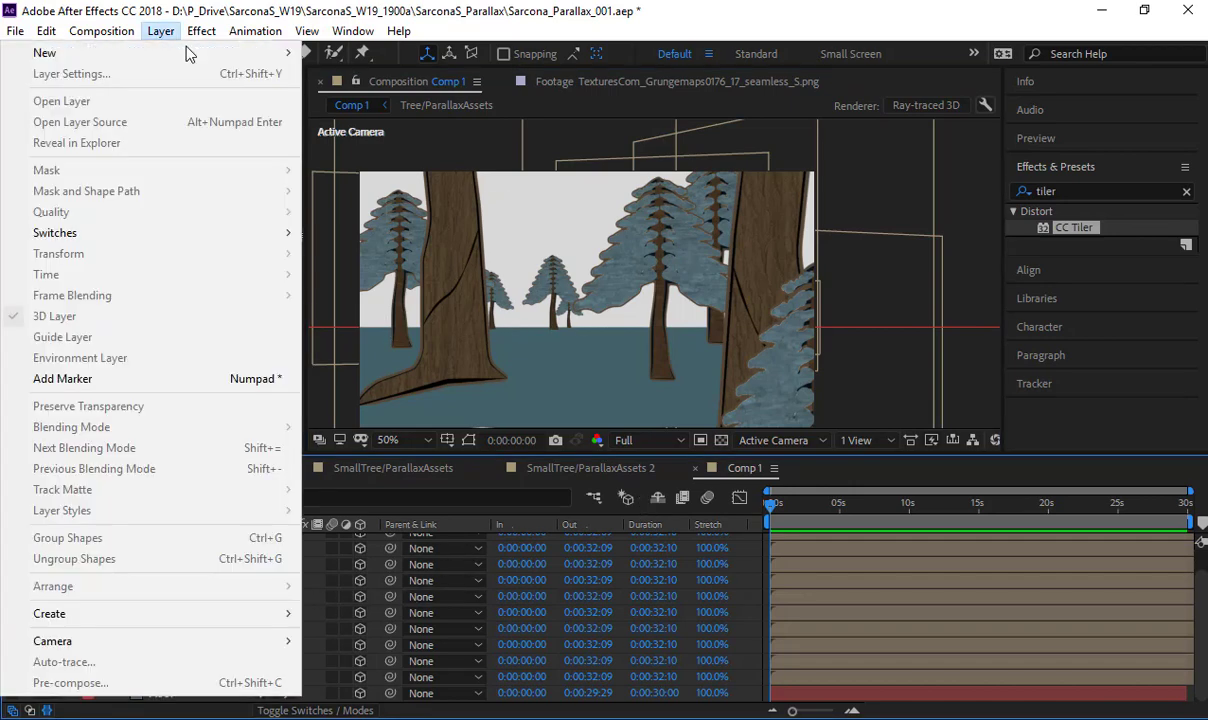
pyautogui.moveTo(180, 52)
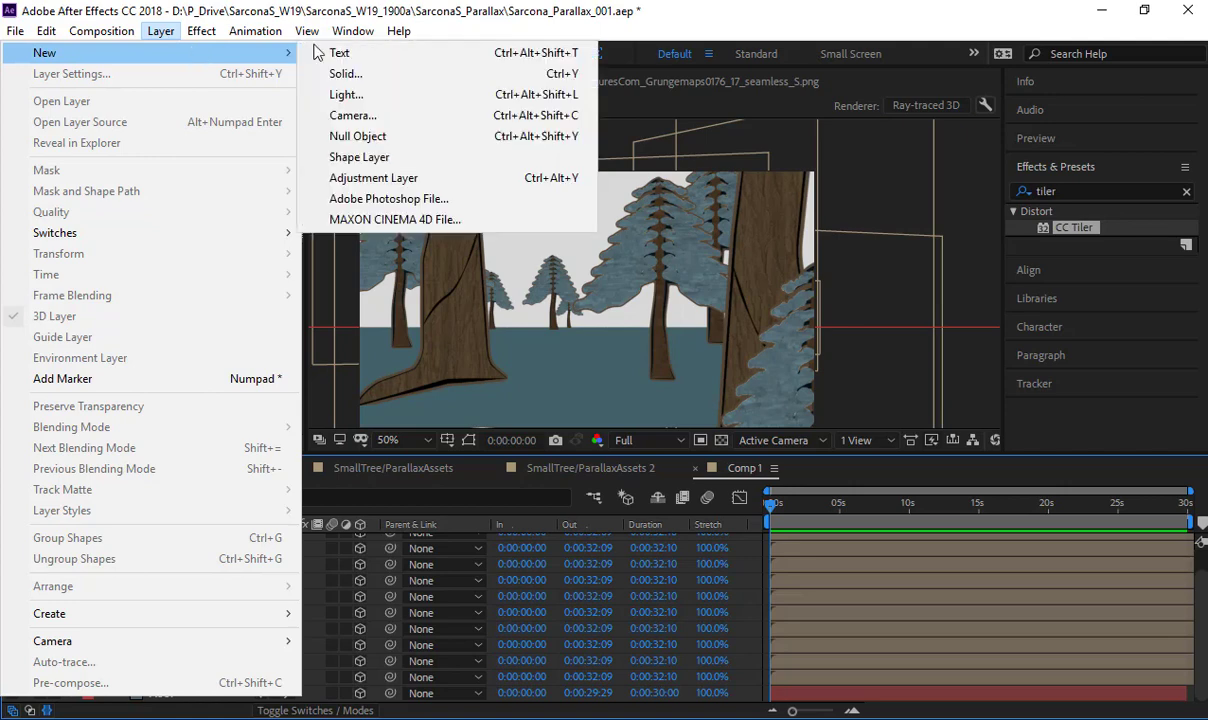
pyautogui.click(541, 123)
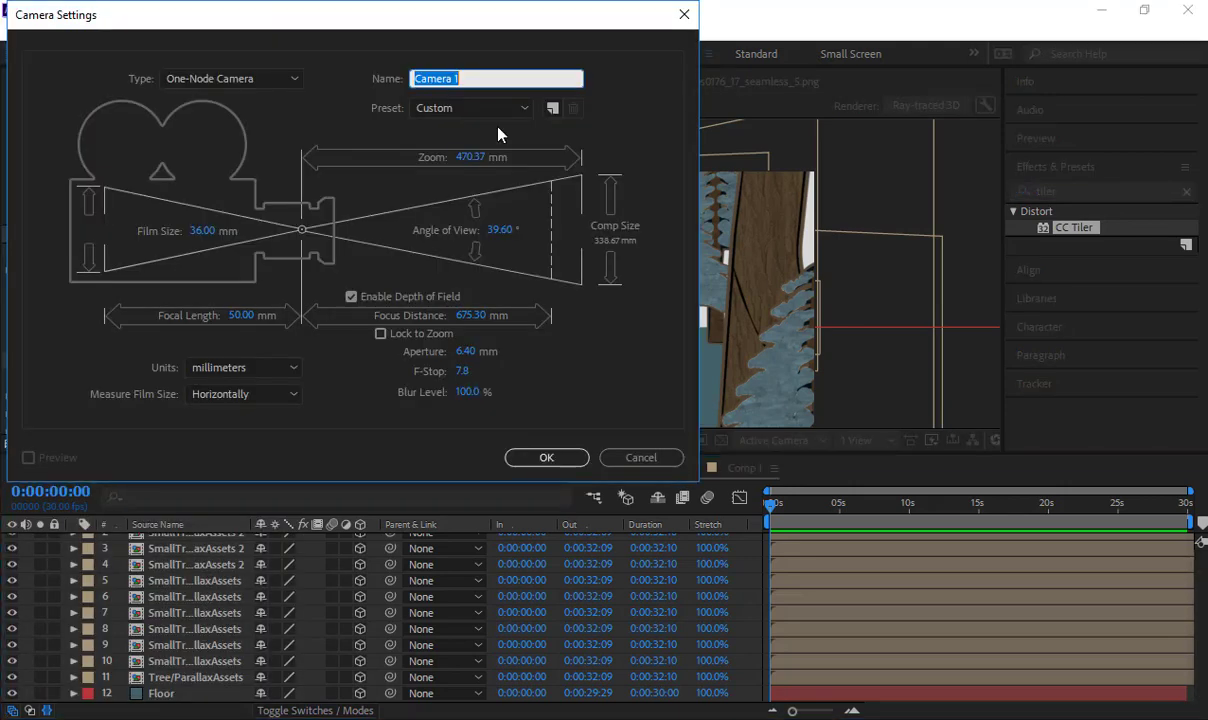
pyautogui.click(230, 79)
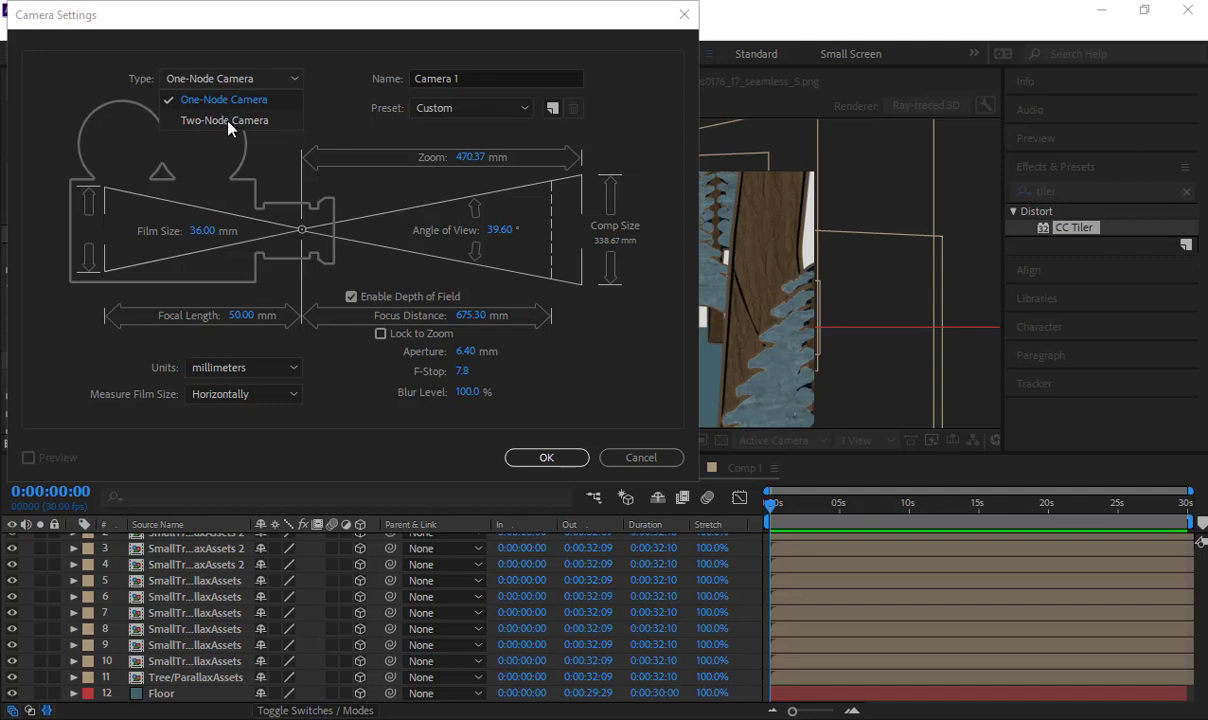
pyautogui.click(227, 121)
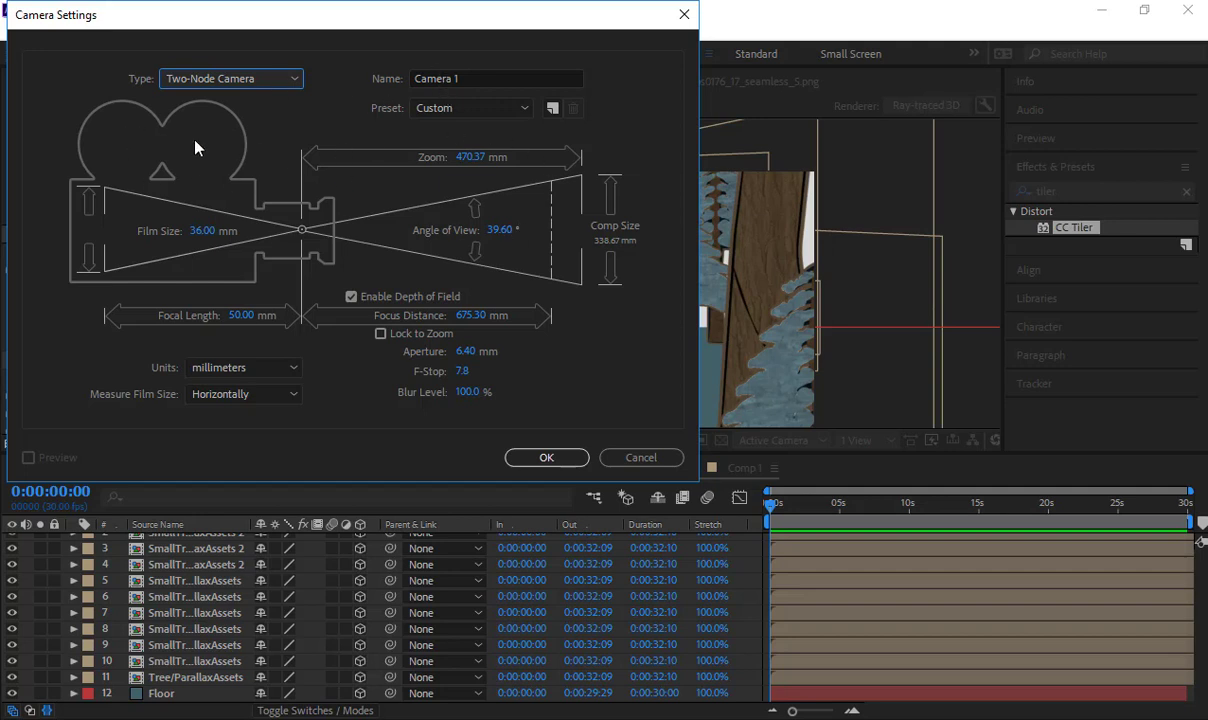
pyautogui.click(510, 108)
pyautogui.click(340, 160)
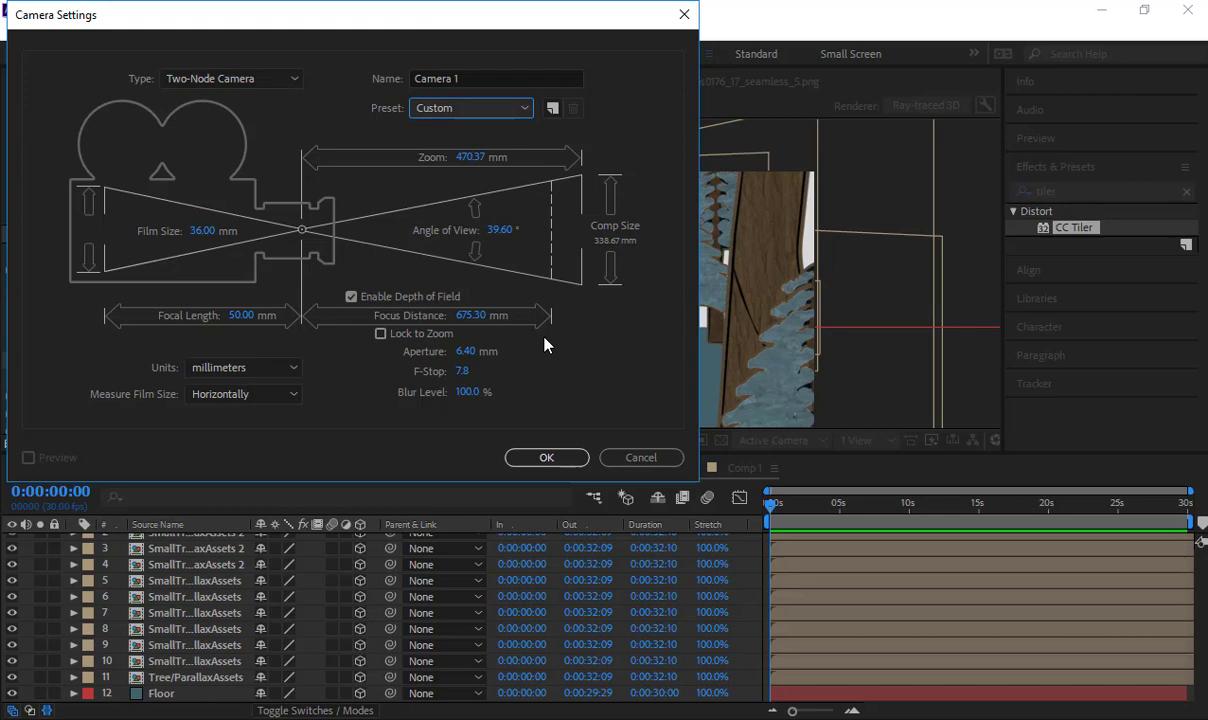
pyautogui.click(546, 457)
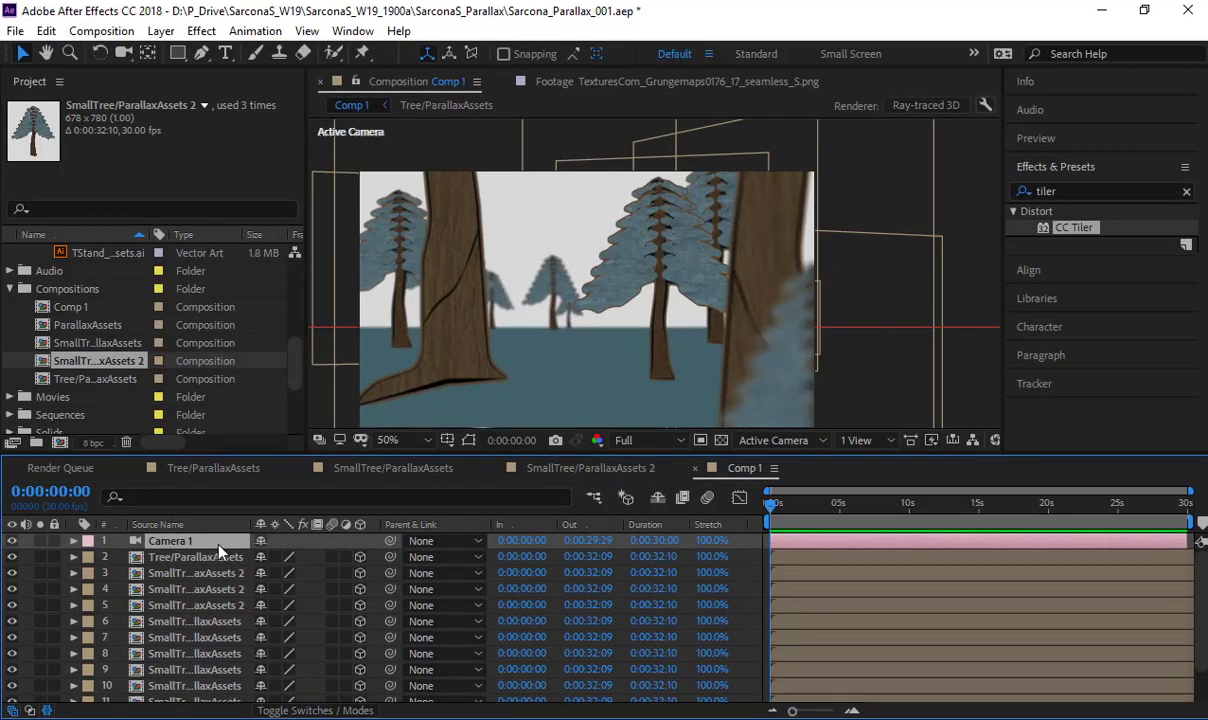
# - Reveal the Position of Camera 1 and try different X values, ending at 318
pyautogui.press('p')
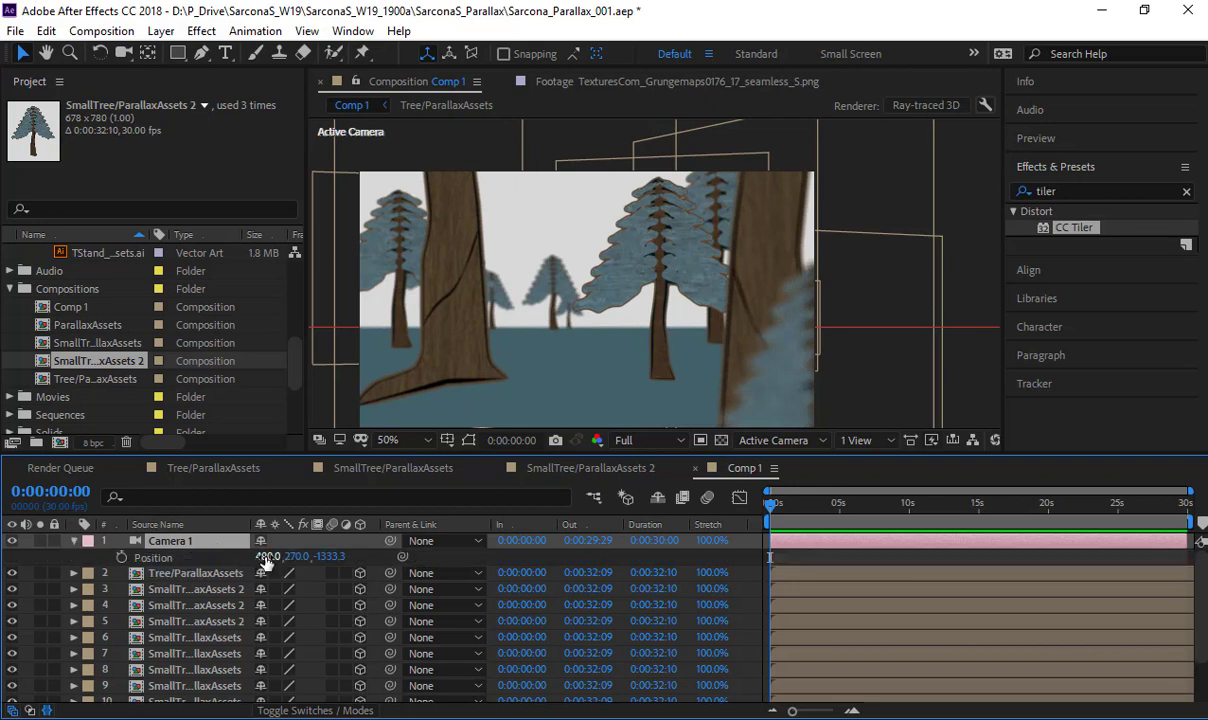
pyautogui.moveTo(265, 558); pyautogui.dragTo(200, 557)
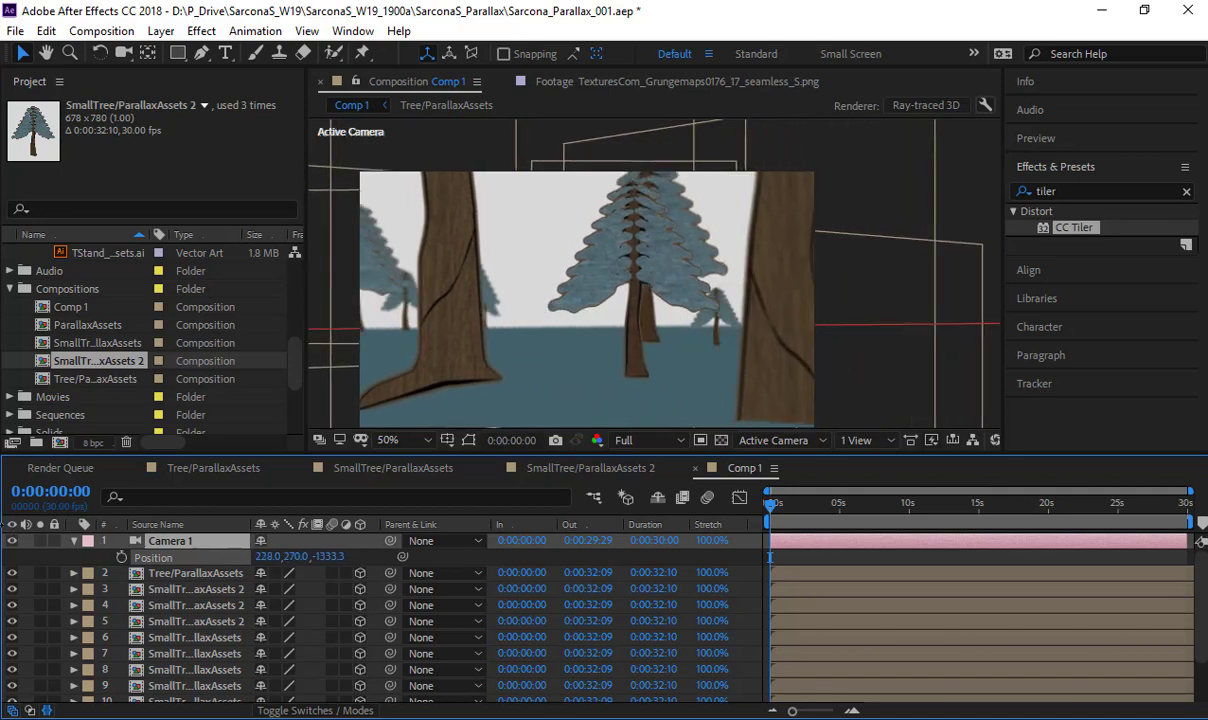
pyautogui.moveTo(1, 525); pyautogui.dragTo(3, 526)
pyautogui.moveTo(270, 557); pyautogui.dragTo(316, 556)
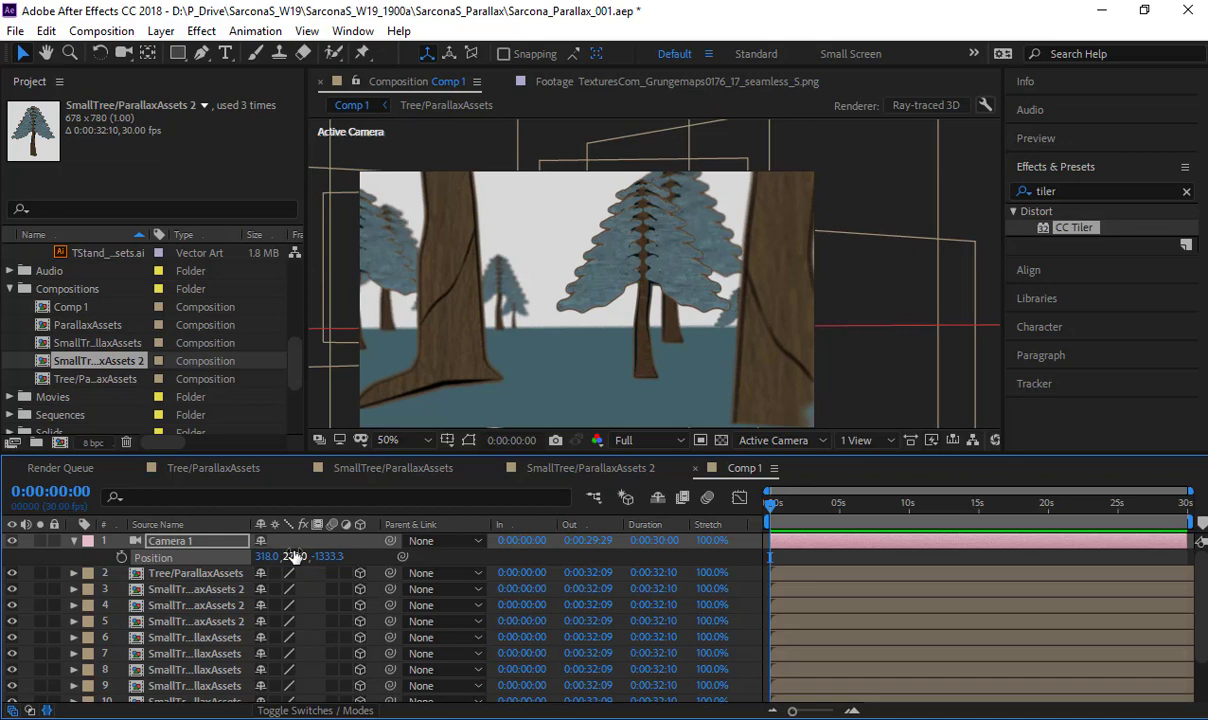
# - Try an X Rotation on Camera 1, undo it and delete the camera from Comp 1
pyautogui.press('r')
pyautogui.moveTo(276, 573); pyautogui.dragTo(225, 588)
pyautogui.hotkey('ctrl', 'z')
pyautogui.hotkey('ctrl', 'z')
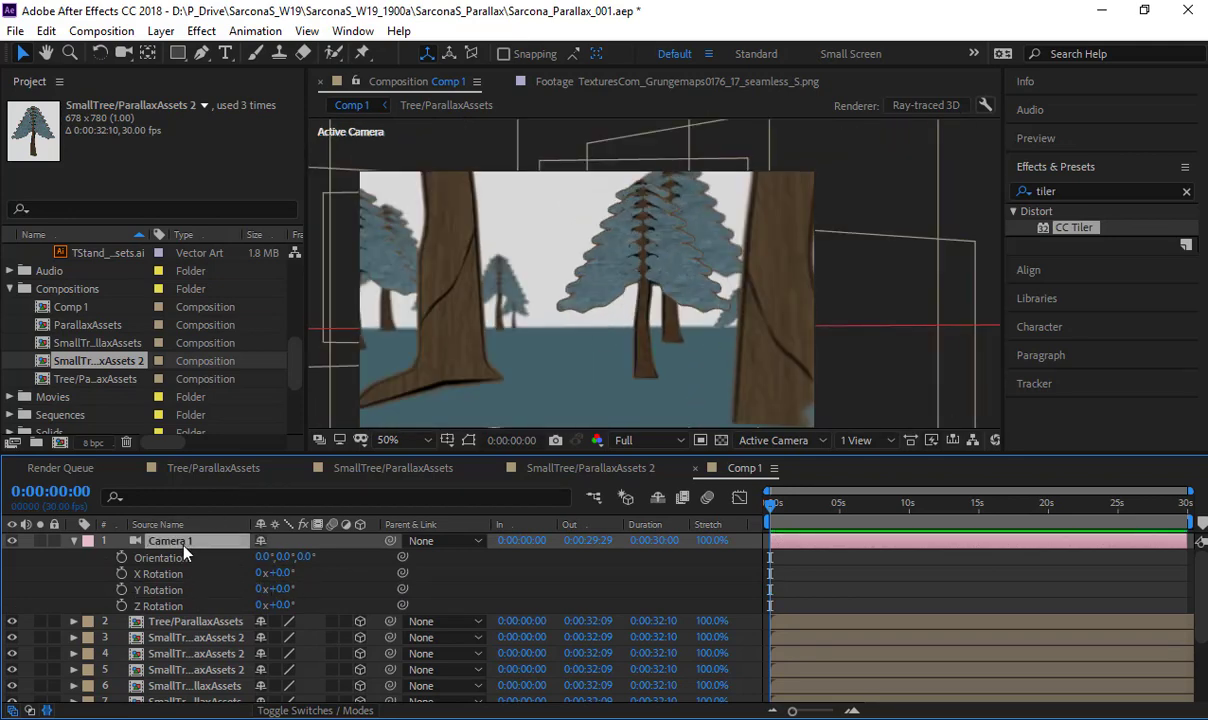
pyautogui.press('Delete')
# - Add a one-node camera named Camera 1 with a 10 mm focal length and depth of field disabled
pyautogui.click(161, 31)
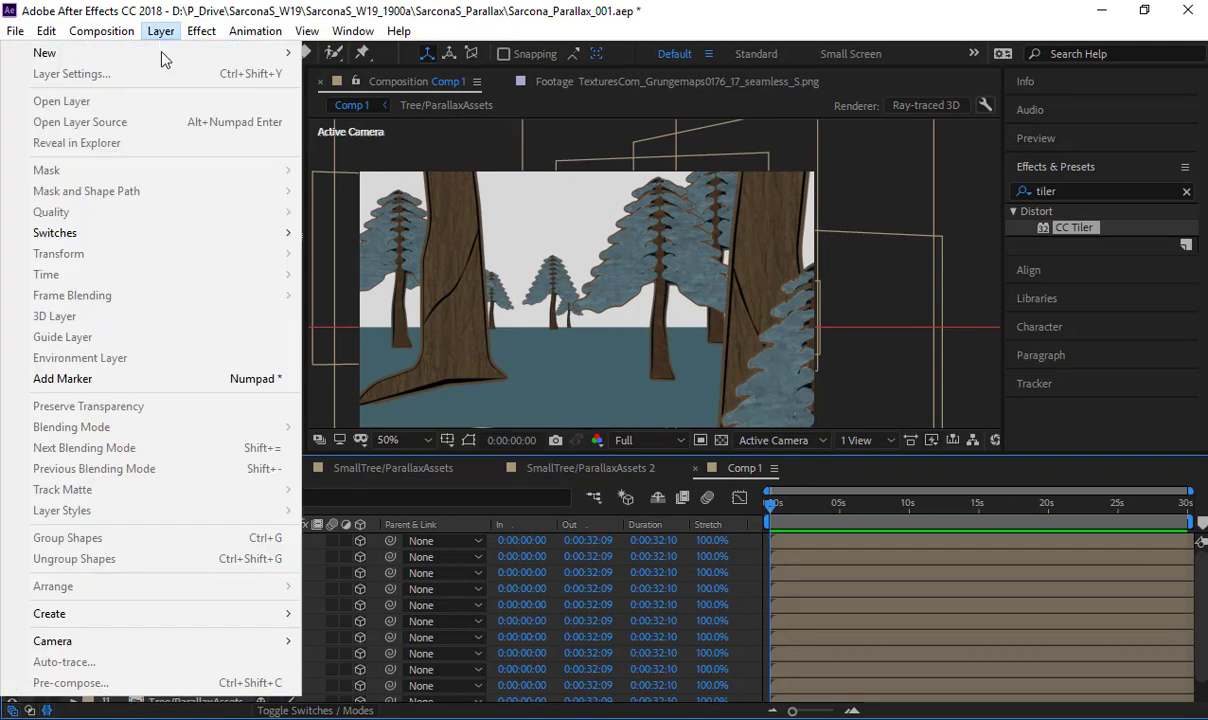
pyautogui.moveTo(162, 54)
pyautogui.click(350, 115)
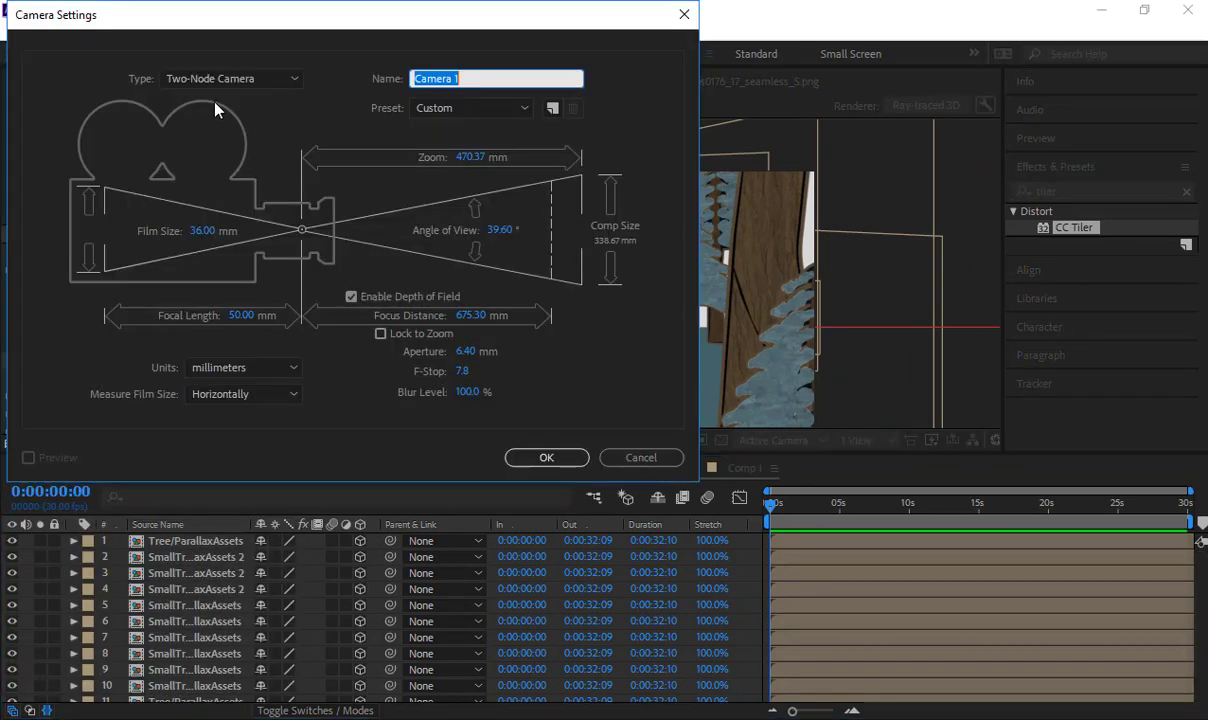
pyautogui.click(201, 80)
pyautogui.click(196, 93)
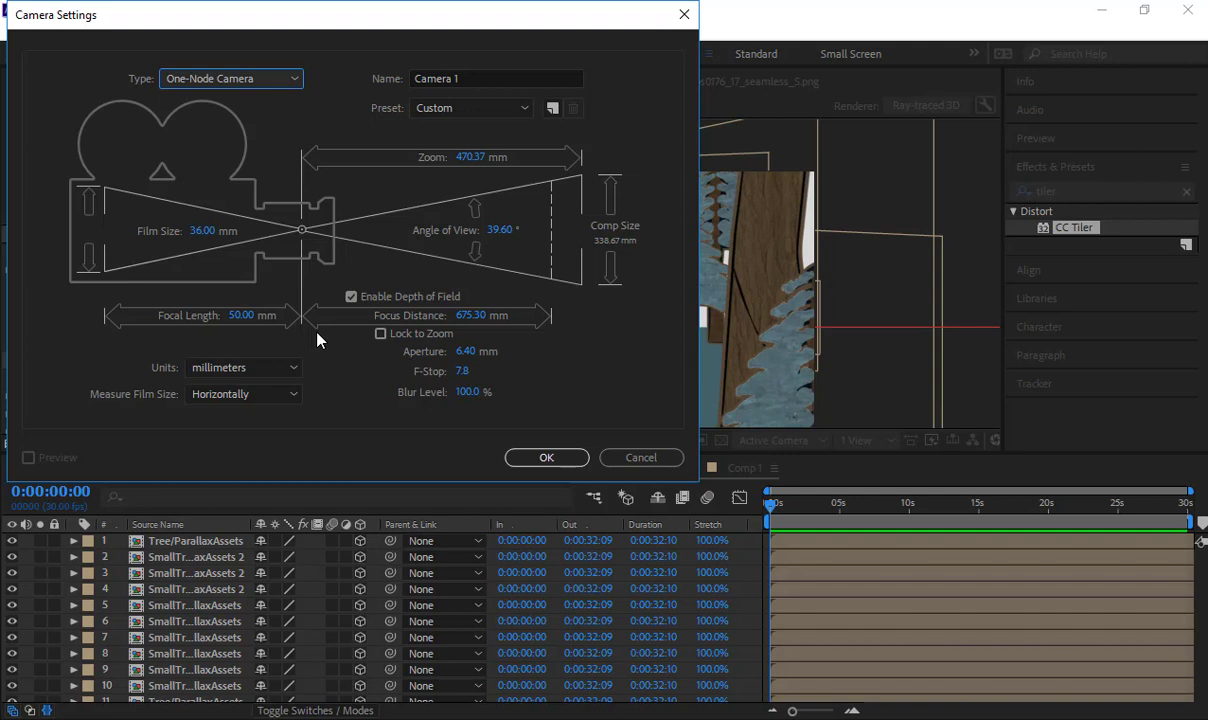
pyautogui.click(242, 318)
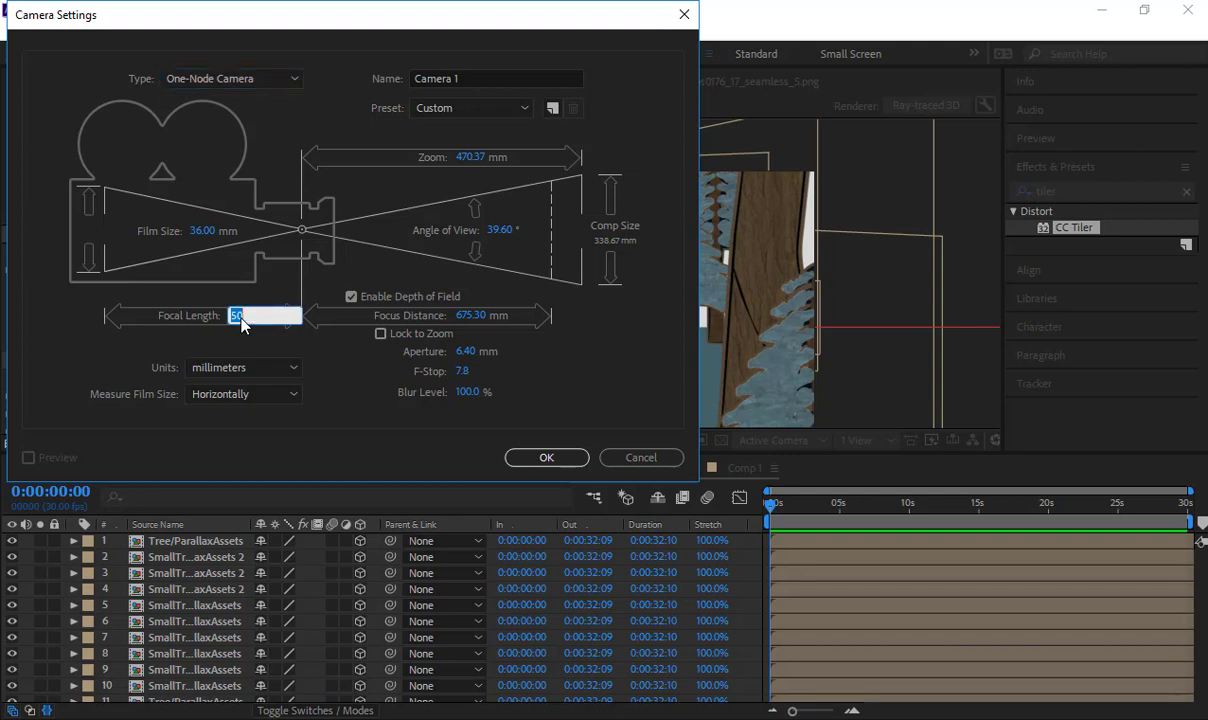
pyautogui.write('10')
pyautogui.click(351, 296)
pyautogui.click(546, 458)
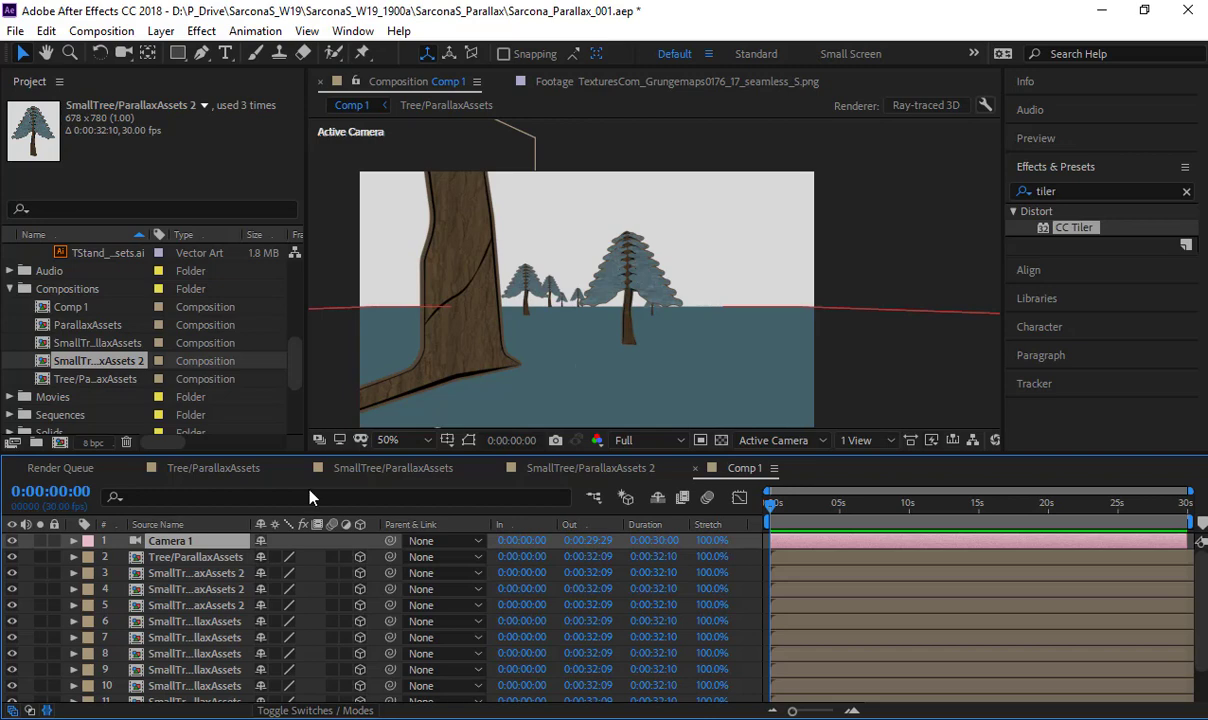
# - Set the focal length of Camera 1 to 200 mm in its camera settings
pyautogui.doubleClick(233, 546)
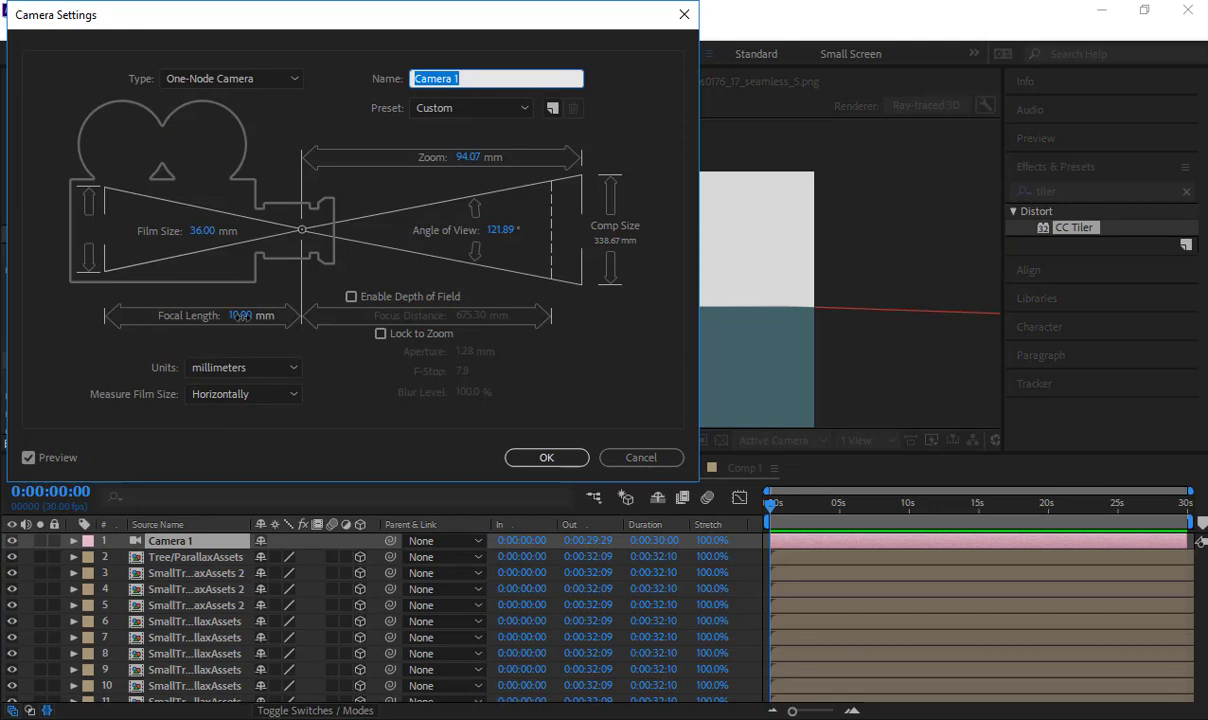
pyautogui.click(240, 316)
pyautogui.write('200')
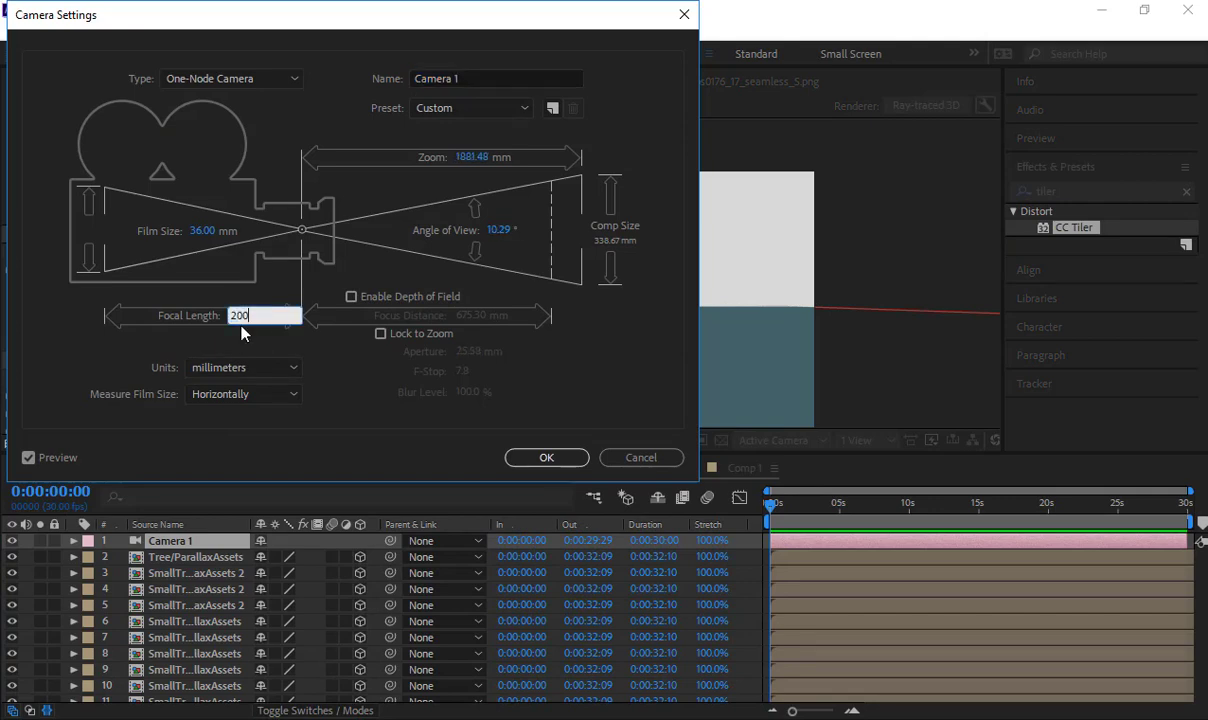
pyautogui.press('Return')
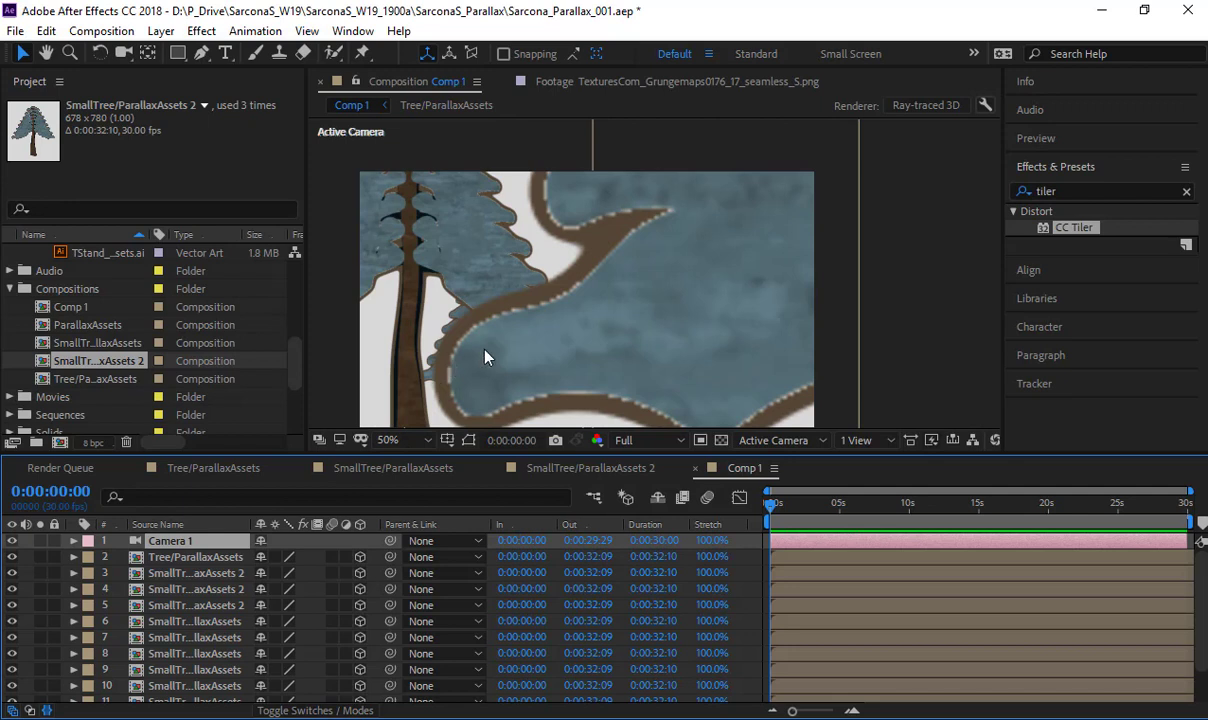
# - Reveal the Position of Camera 1 and pull the camera back to a Z value of -3866.7
pyautogui.press('p')
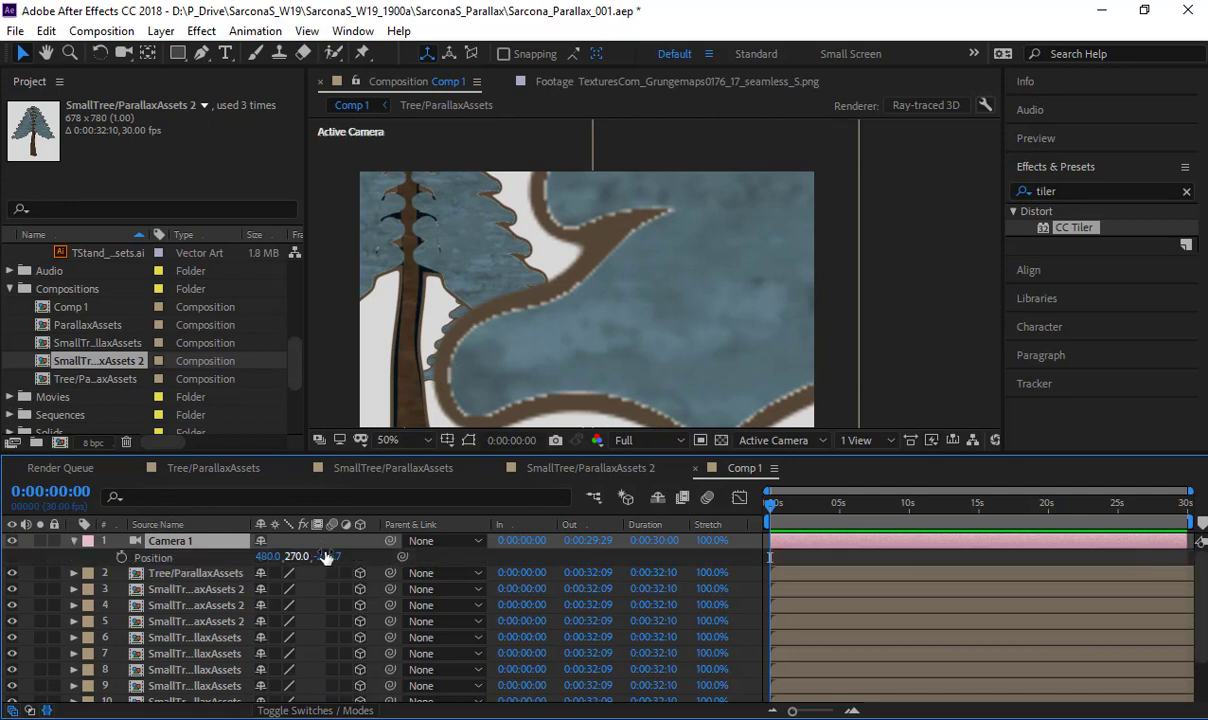
pyautogui.moveTo(328, 557); pyautogui.dragTo(148, 558)
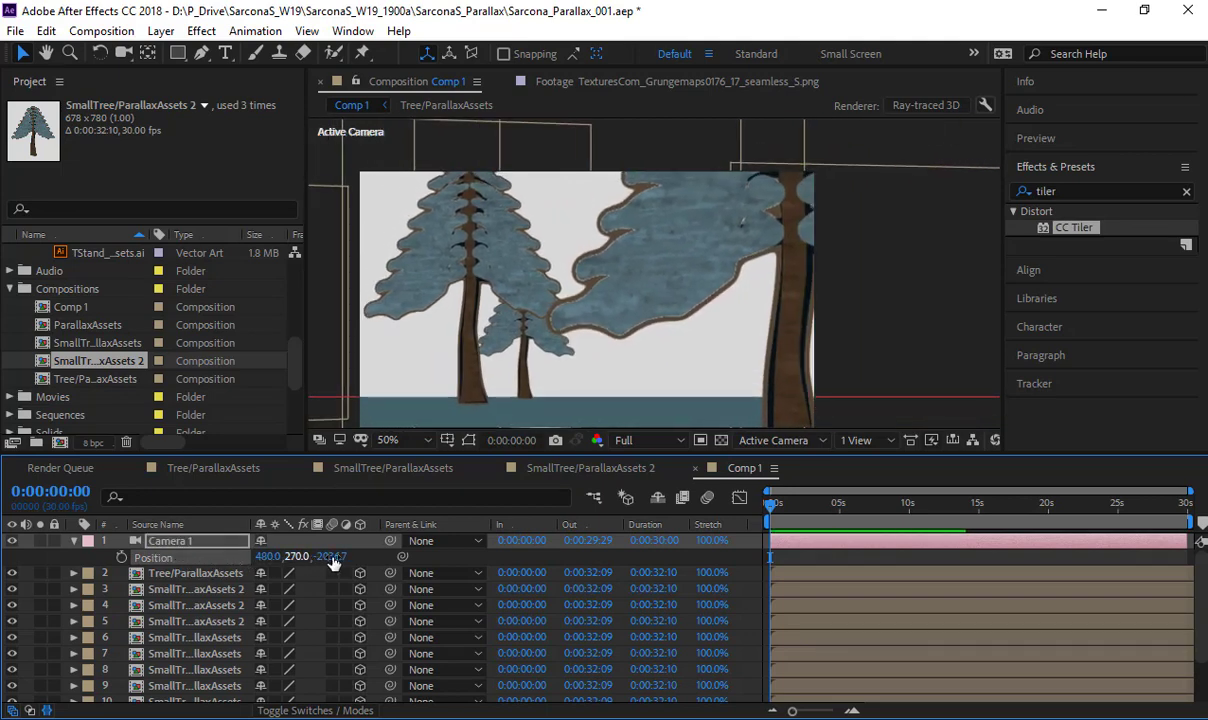
pyautogui.moveTo(308, 556); pyautogui.dragTo(154, 558)
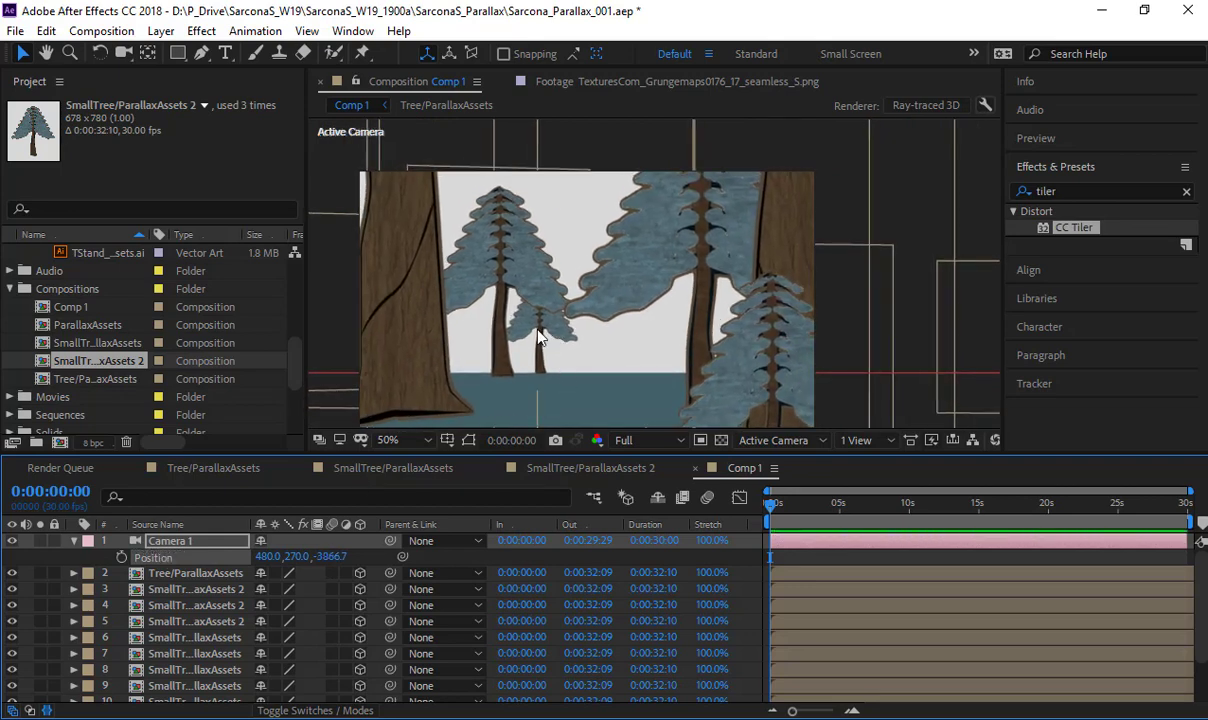
# - Set the focal length of Camera 1 to 50 mm and move the camera forward to a Z Position of -1186.7
pyautogui.doubleClick(195, 550)
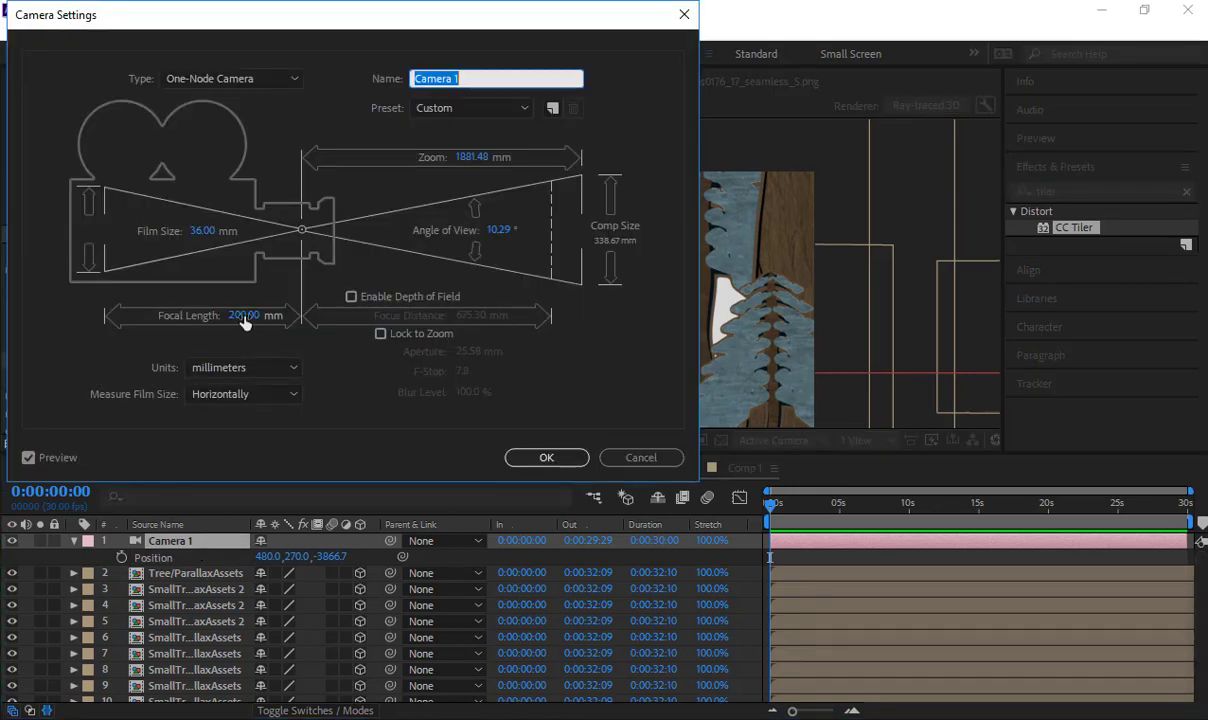
pyautogui.click(244, 316)
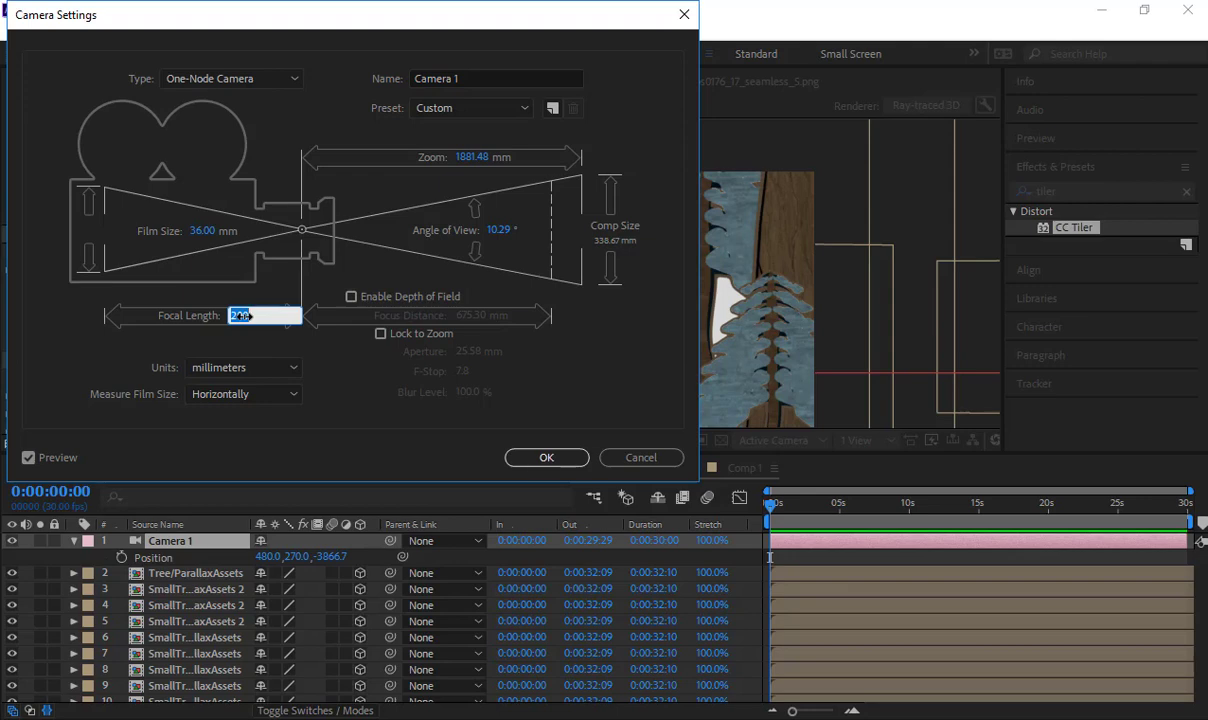
pyautogui.write('50')
pyautogui.press('Return')
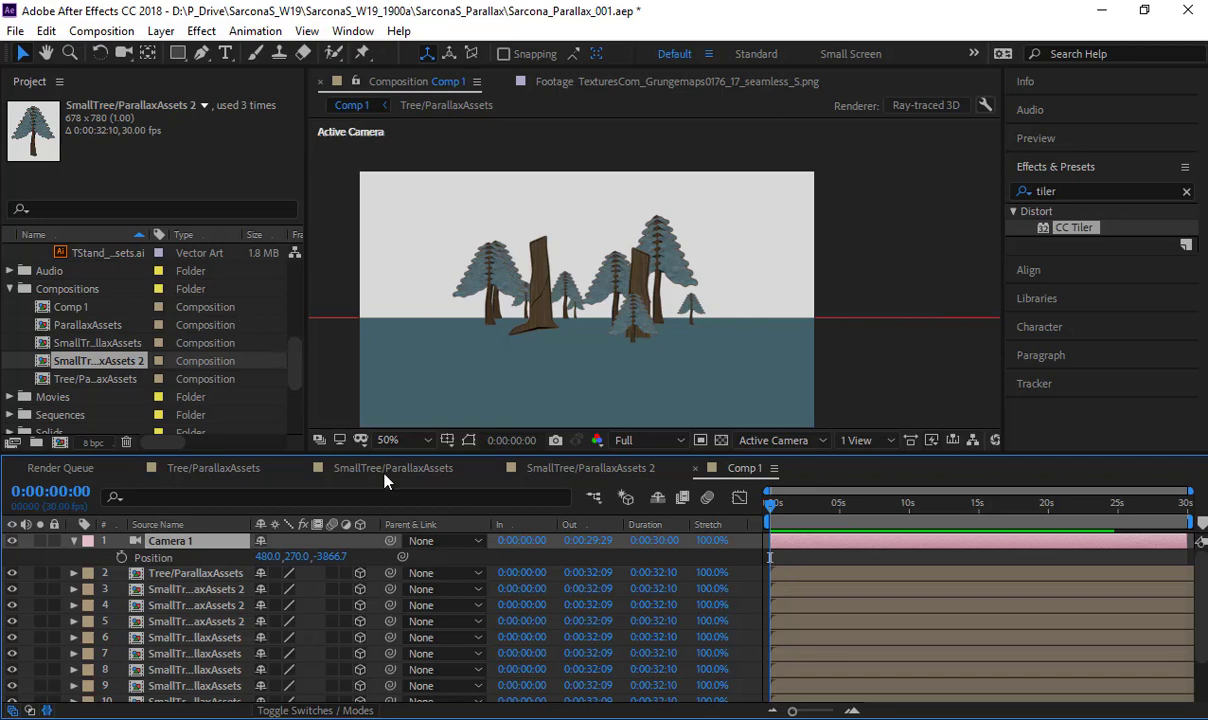
pyautogui.moveTo(341, 558); pyautogui.dragTo(603, 556)
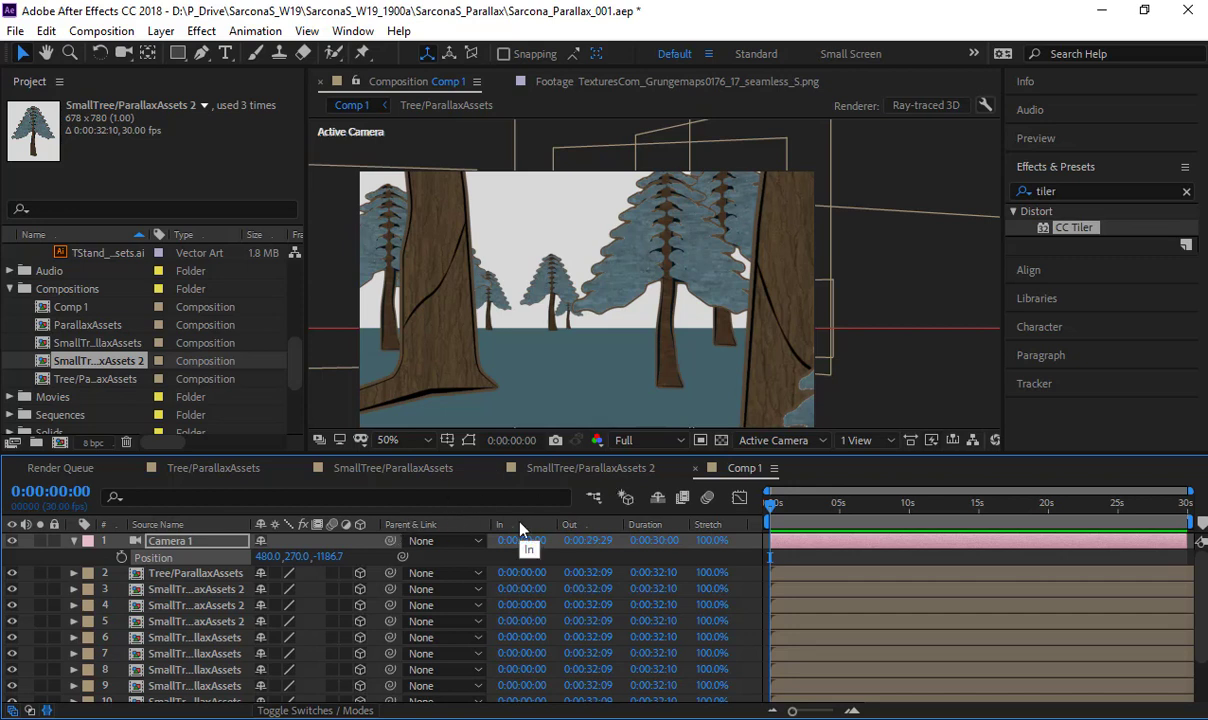
# - Enable depth of field in the settings of Camera 1, keeping the focus distance at 675.30 mm
pyautogui.doubleClick(200, 541)
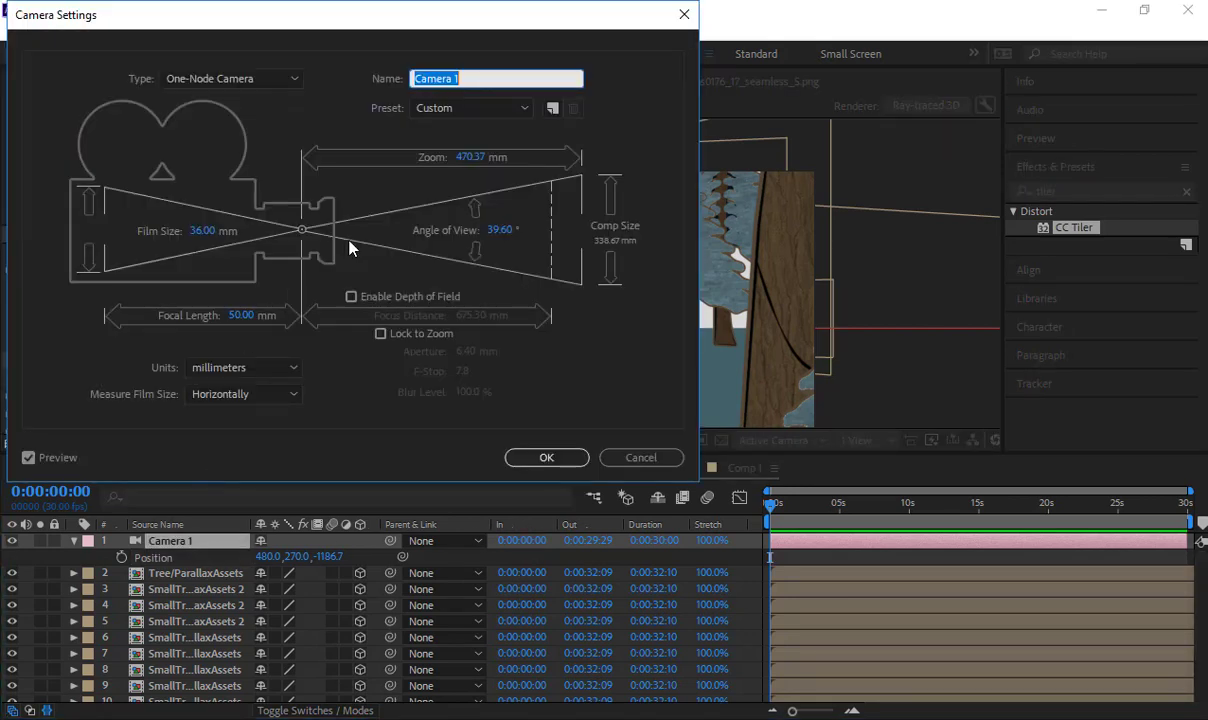
pyautogui.click(386, 298)
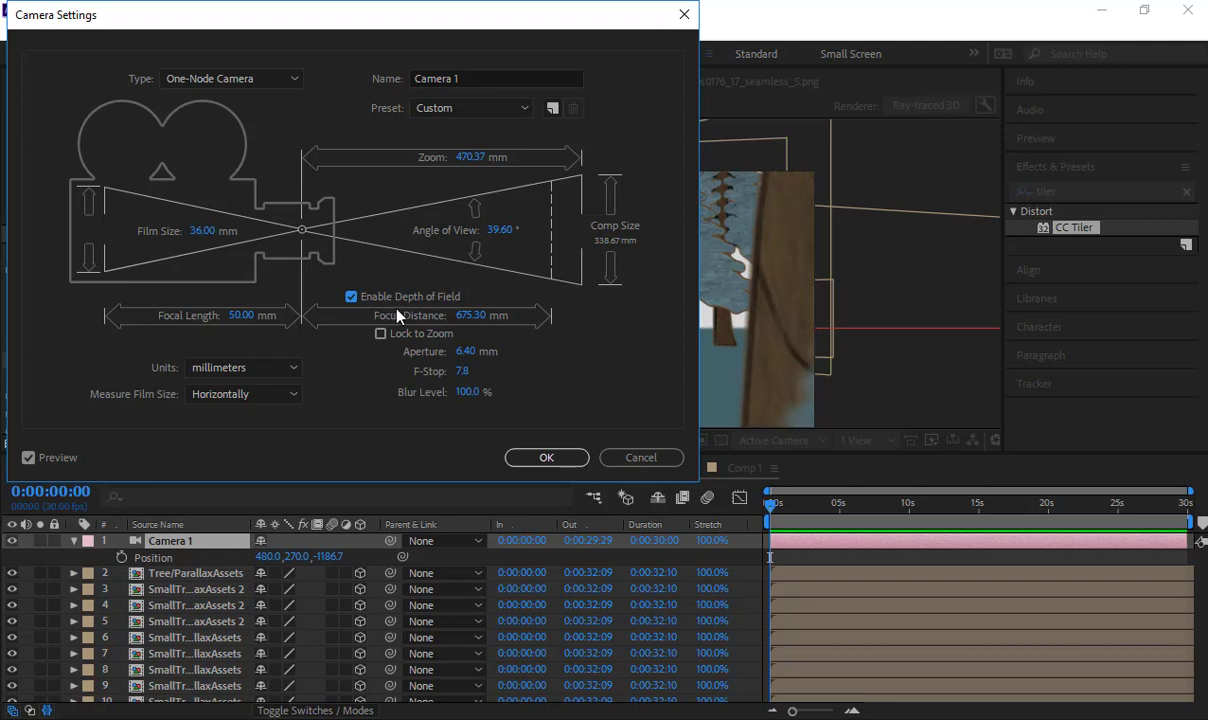
pyautogui.moveTo(474, 326); pyautogui.dragTo(467, 320)
pyautogui.click(545, 458)
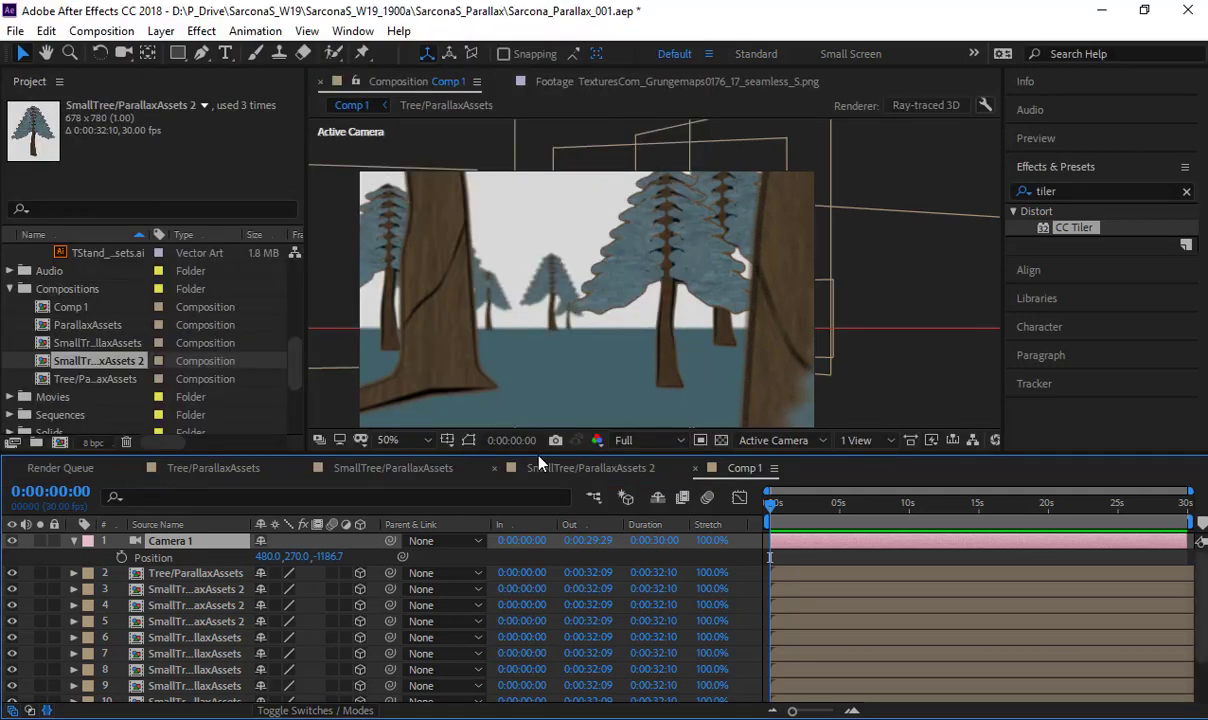
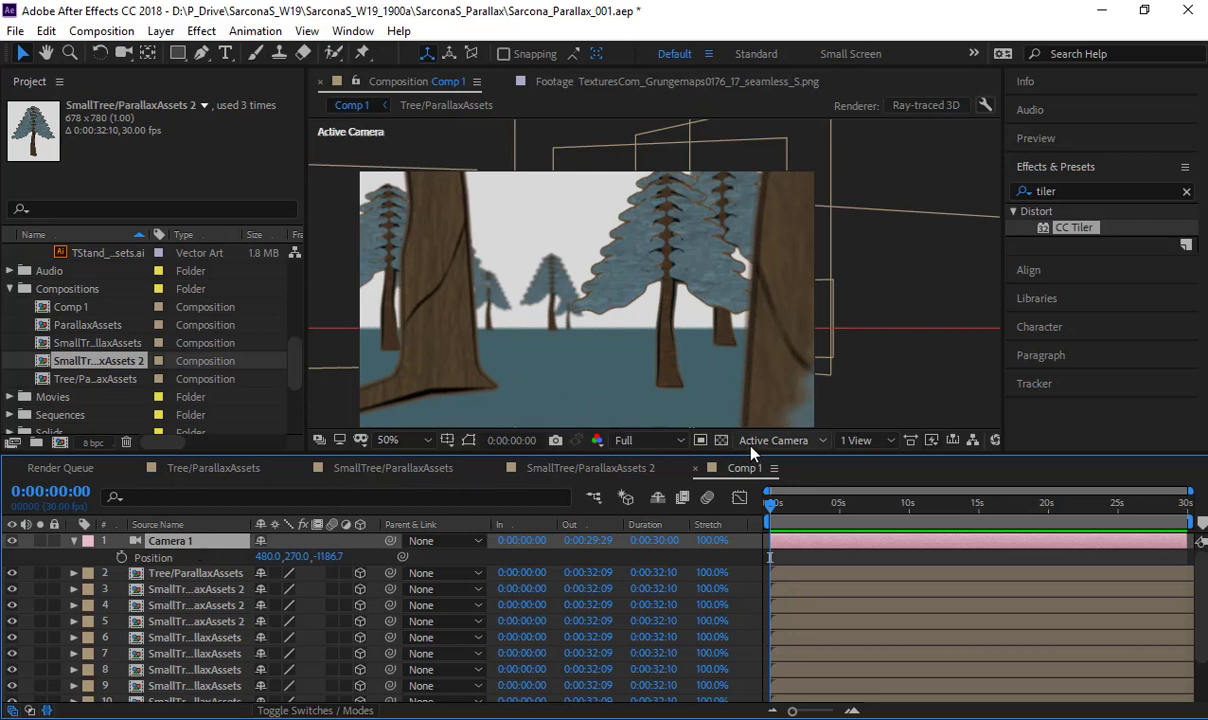
# - Show the composition from the Top view with the whole camera cone visible, and expand the Camera Options of Camera 1
pyautogui.click(775, 440)
pyautogui.click(764, 553)
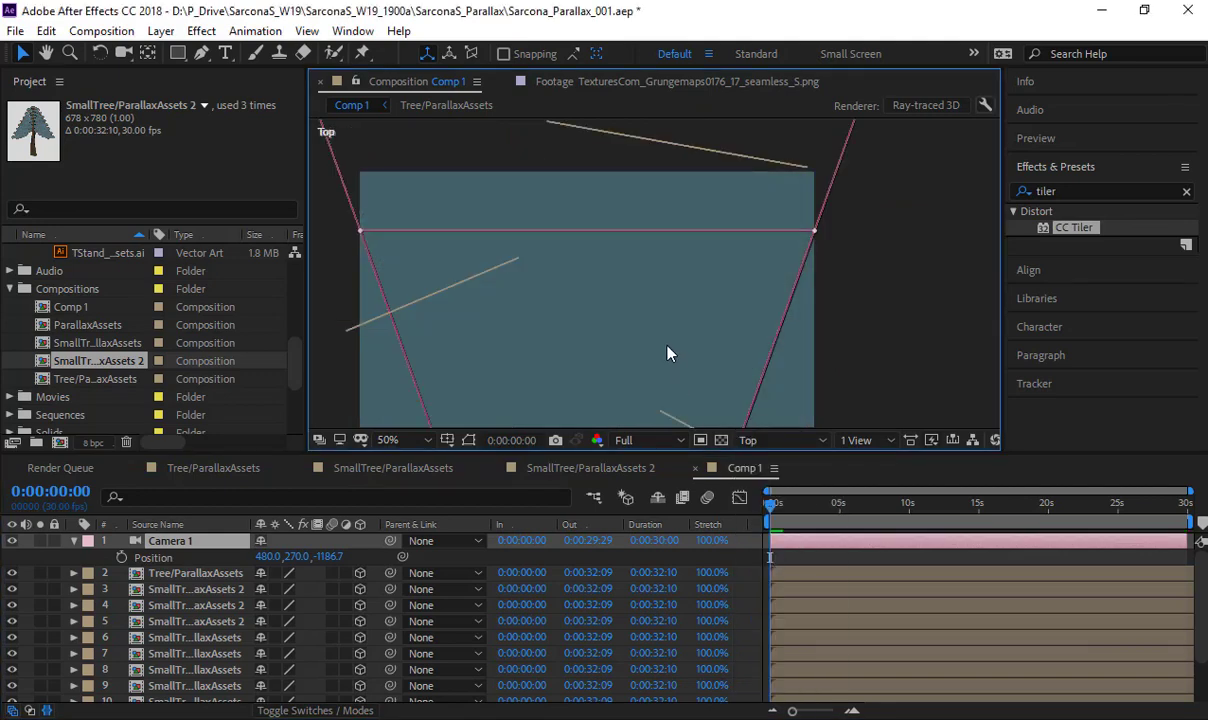
pyautogui.scroll(-4, 669, 350)
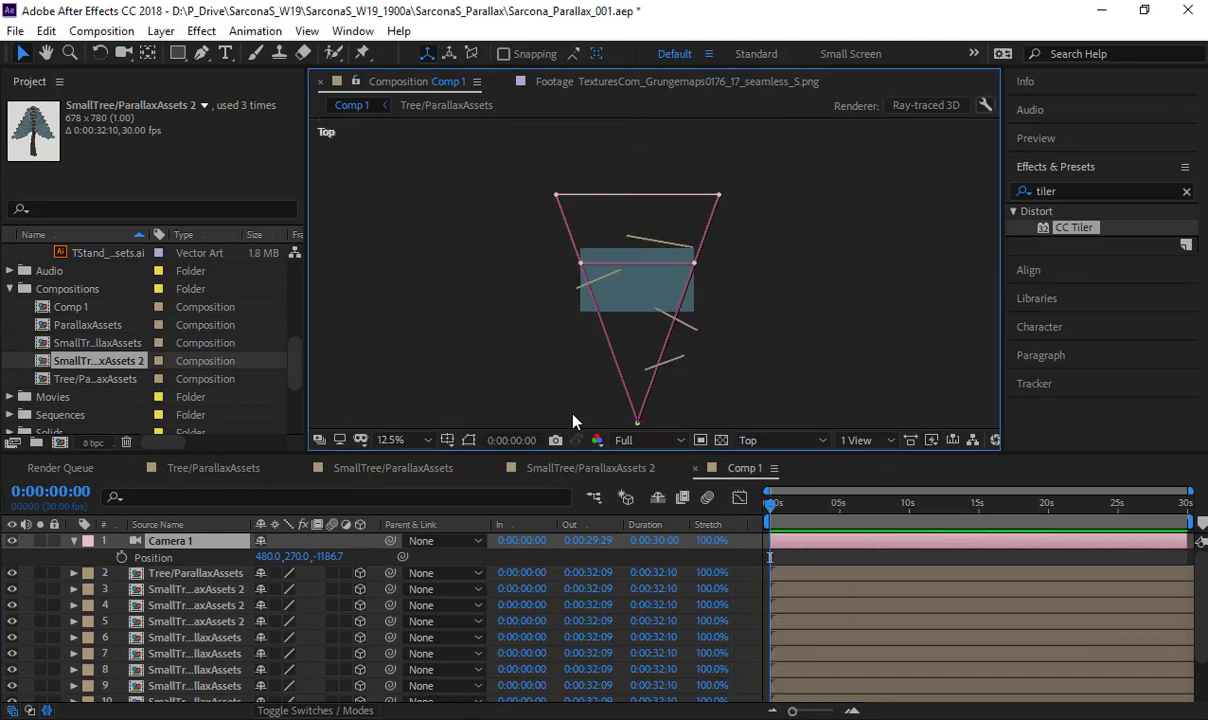
pyautogui.click(76, 542)
pyautogui.click(76, 542)
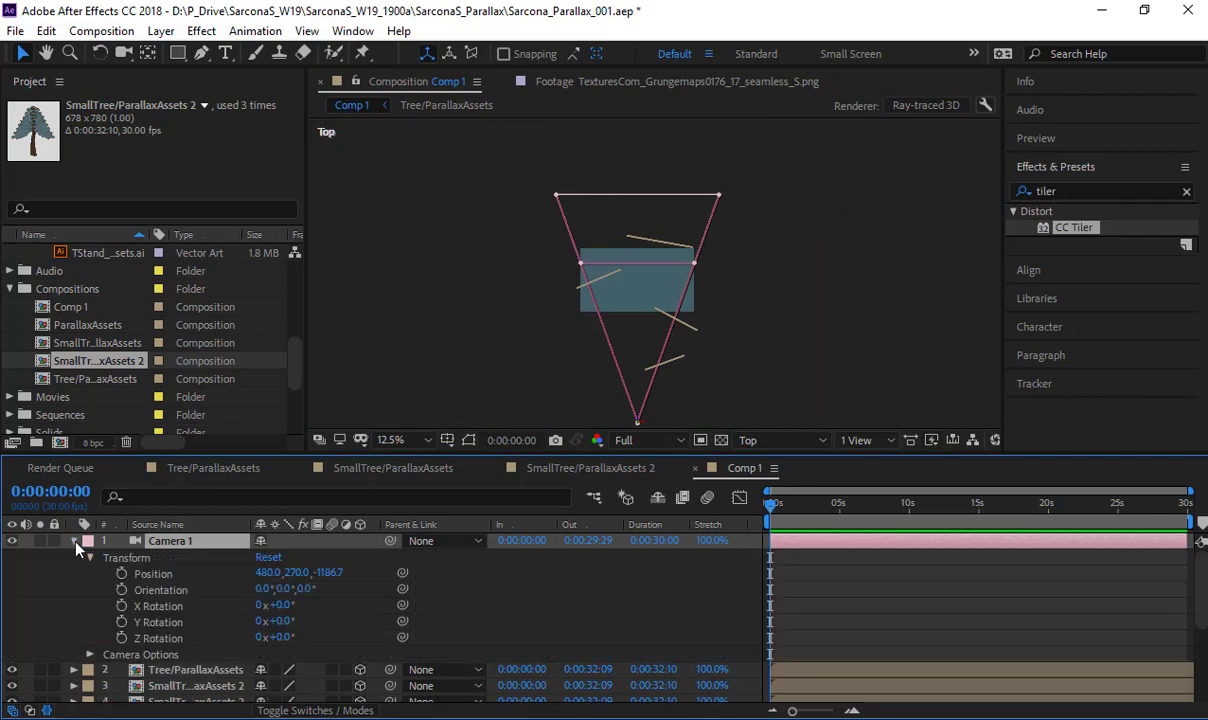
pyautogui.click(89, 559)
pyautogui.click(89, 574)
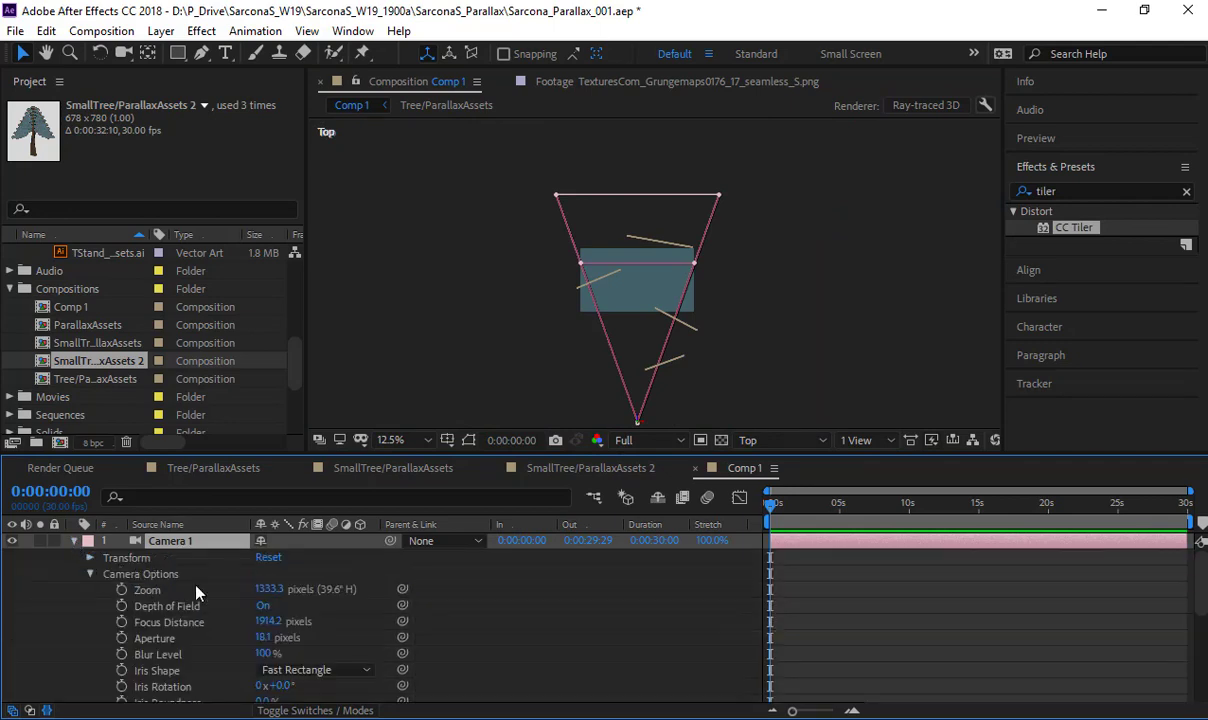
# - Reduce the Focus Distance of Camera 1 to 886.2 pixels so the focal plane sits nearer the front trees
pyautogui.scroll(-1, 184, 551)
pyautogui.click(262, 581)
pyautogui.click(168, 585)
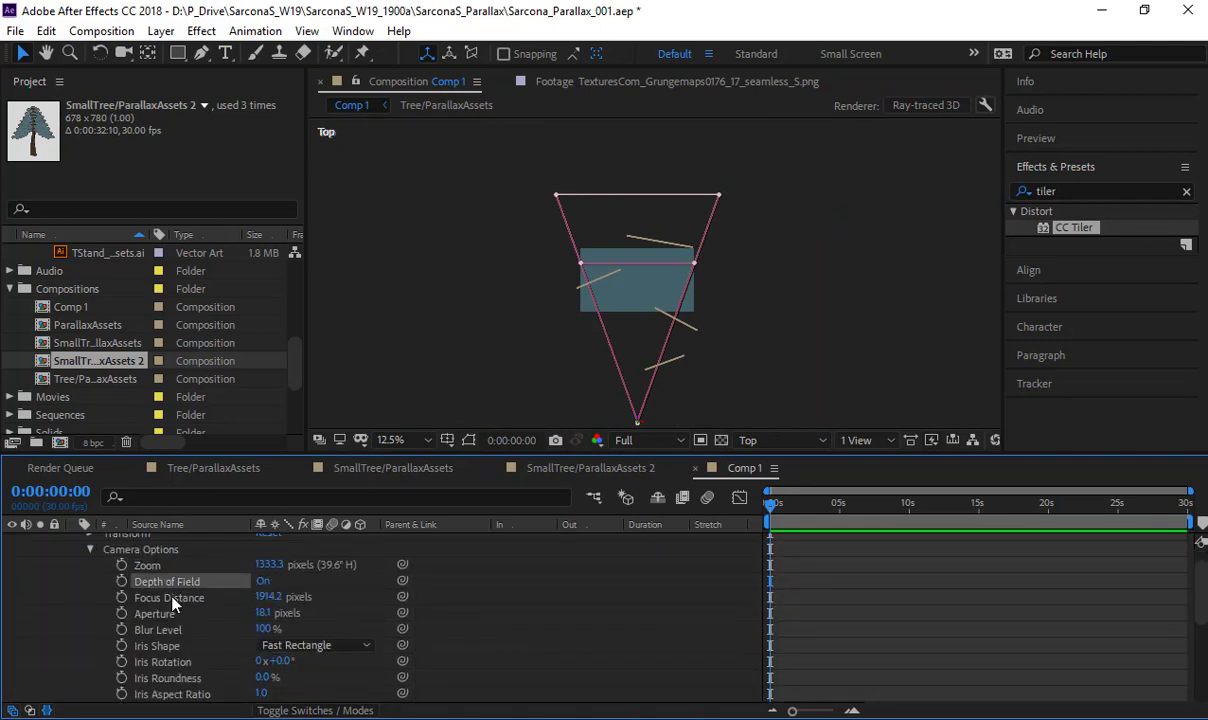
pyautogui.click(172, 599)
pyautogui.moveTo(268, 597); pyautogui.dragTo(221, 606)
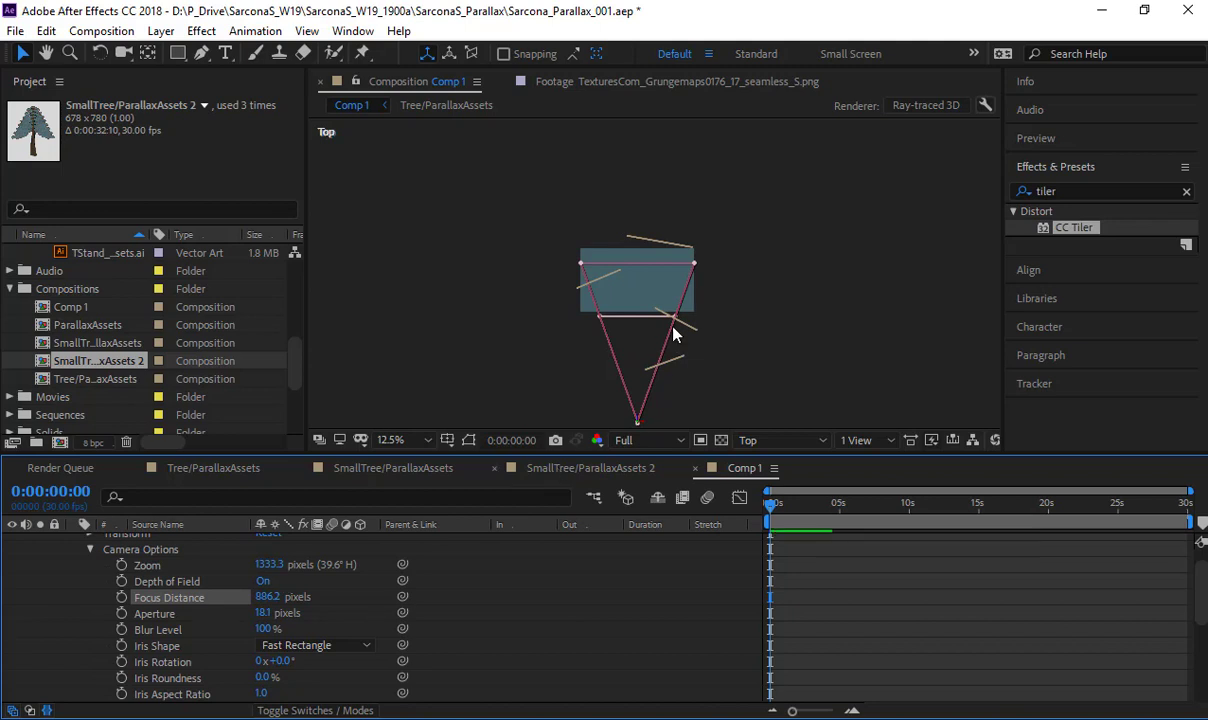
pyautogui.scroll(-1, 673, 318)
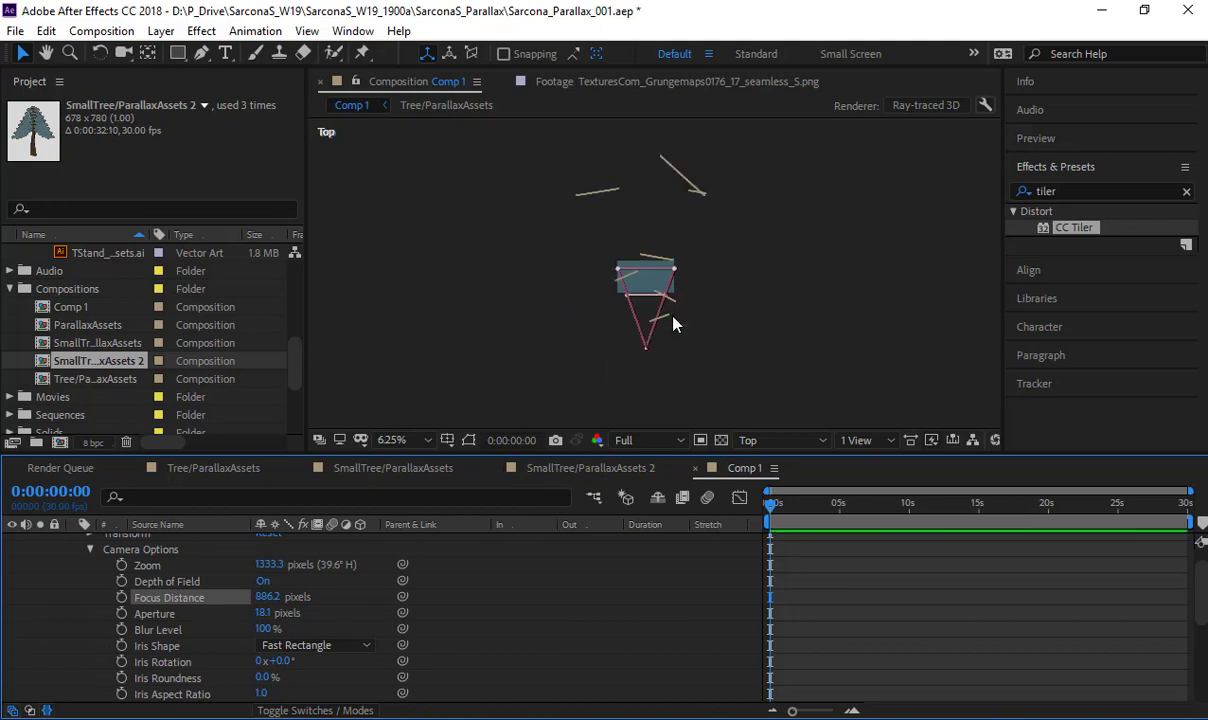
pyautogui.scroll(1, 673, 318)
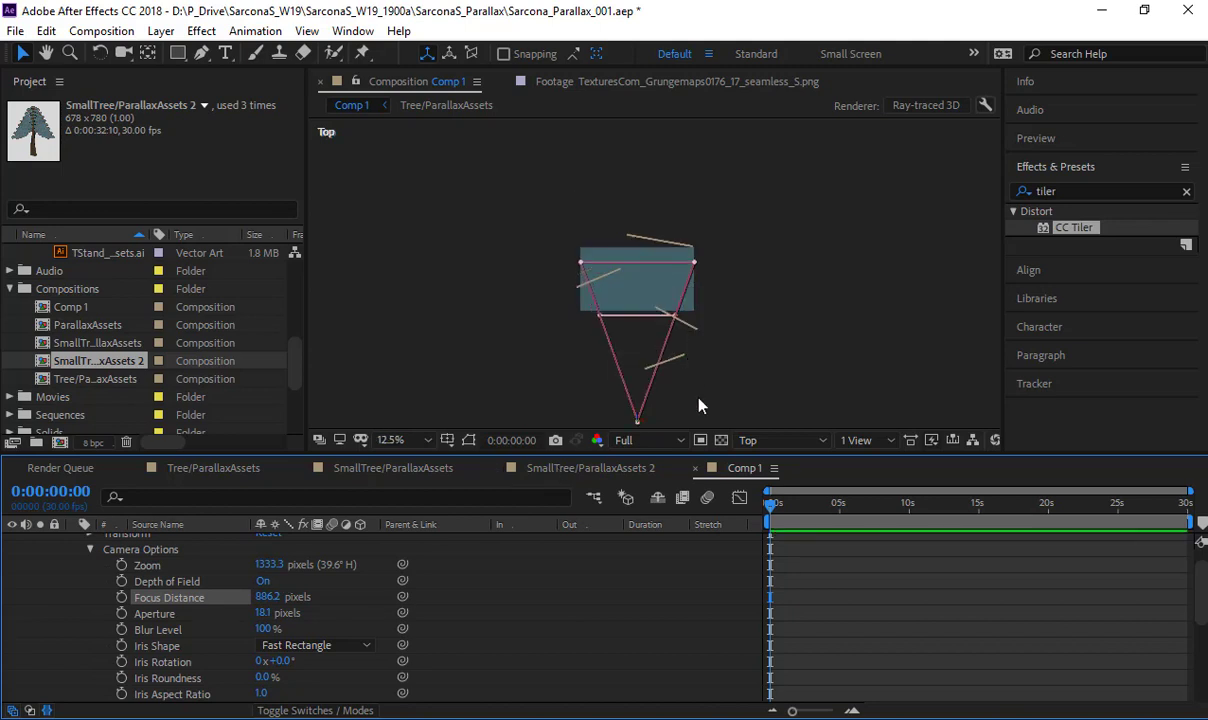
# - View the scene through Camera 1 and check the depth-of-field blur up close
pyautogui.click(765, 441)
pyautogui.click(750, 484)
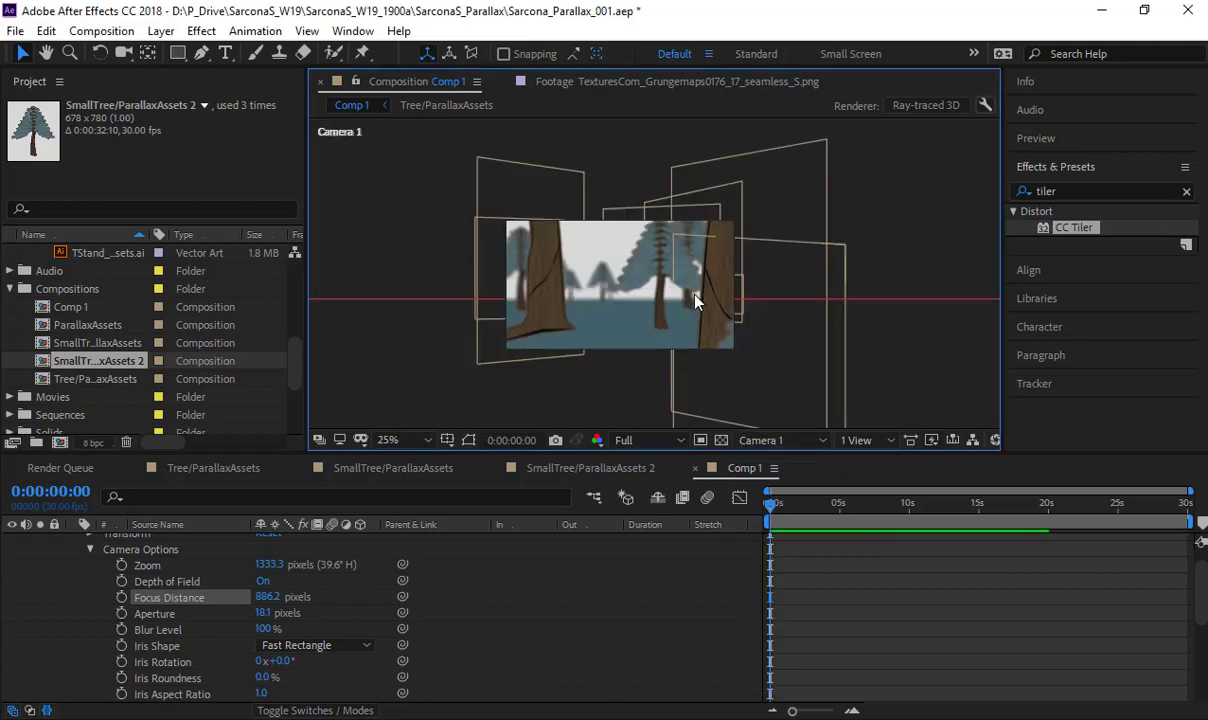
pyautogui.scroll(2, 697, 302)
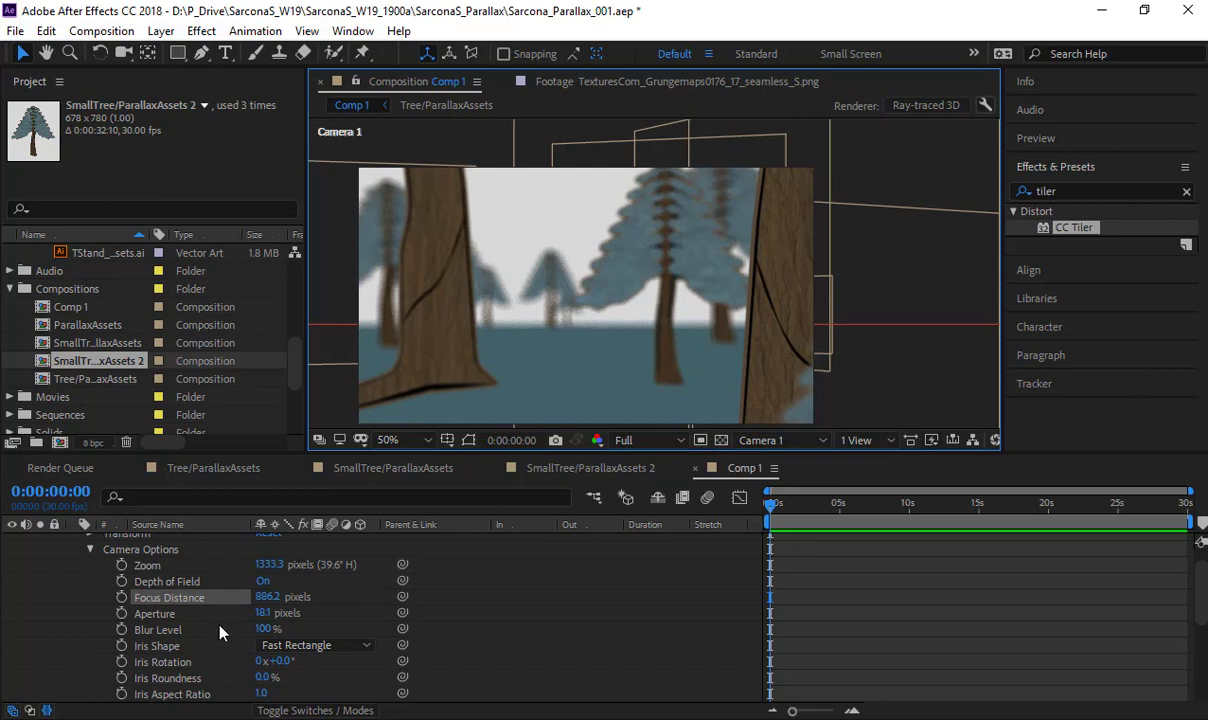
# - Open the settings of Camera 1, lower the aperture to zero, and set it to 0.1 mm
pyautogui.scroll(2, 207, 610)
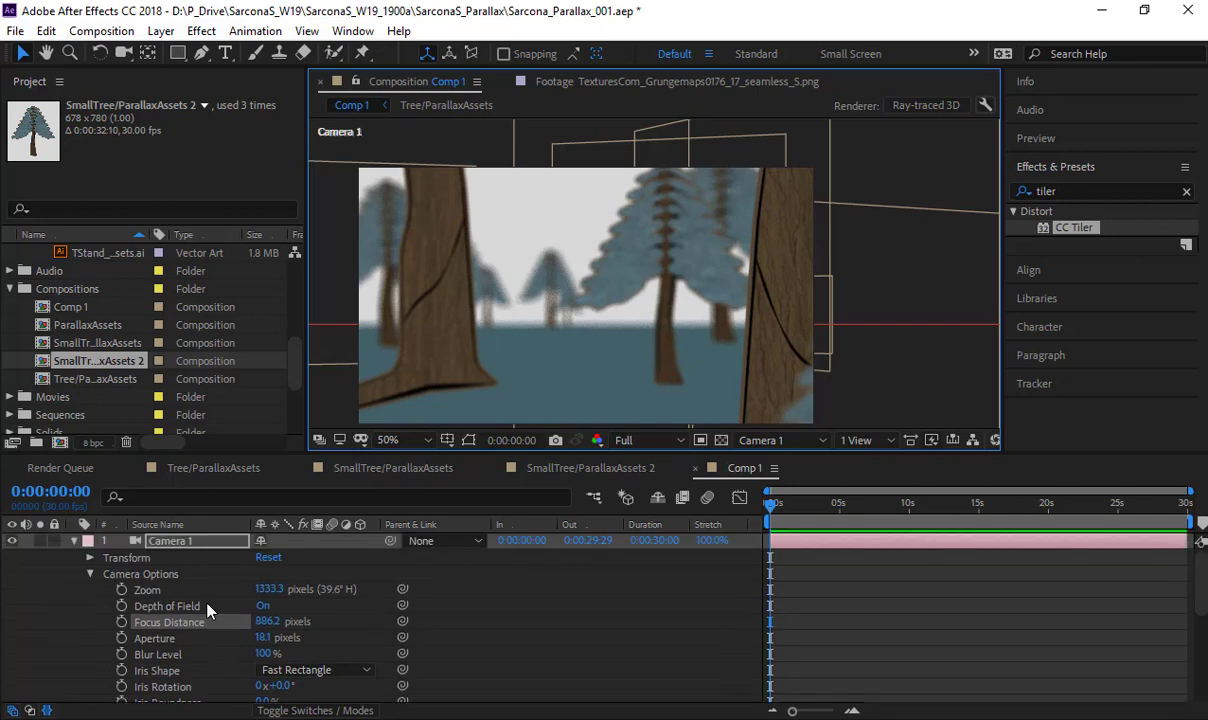
pyautogui.doubleClick(194, 550)
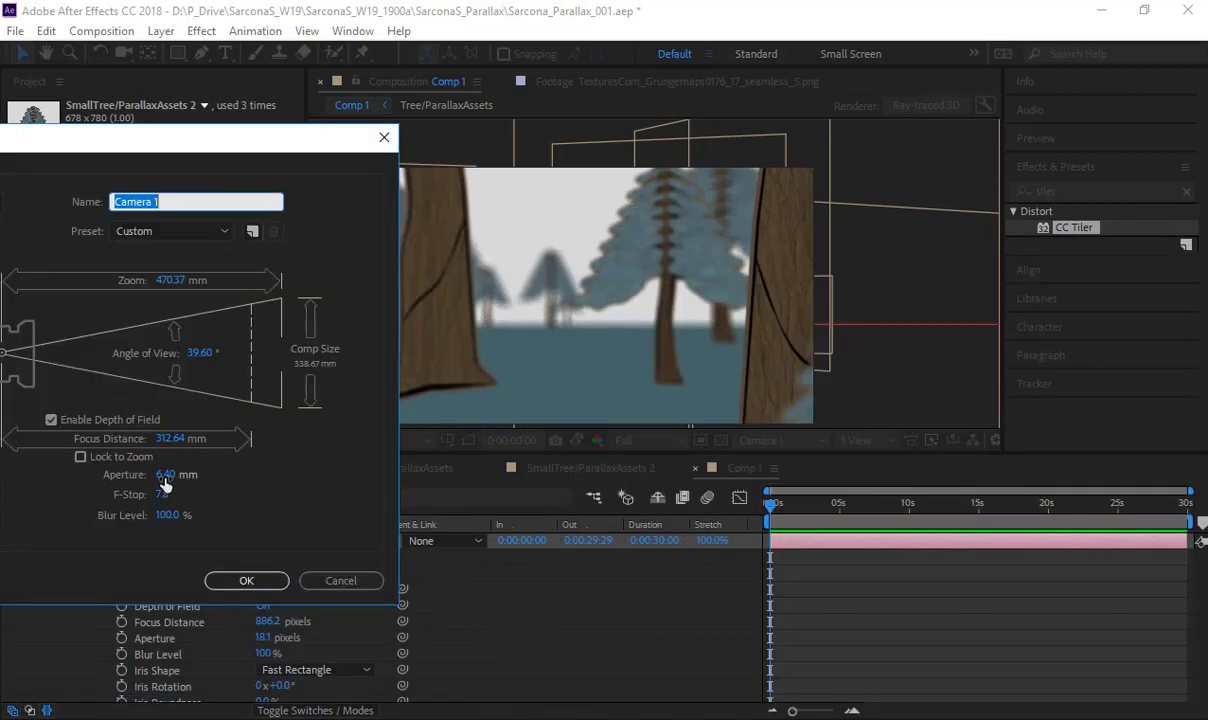
pyautogui.moveTo(165, 484); pyautogui.dragTo(138, 475)
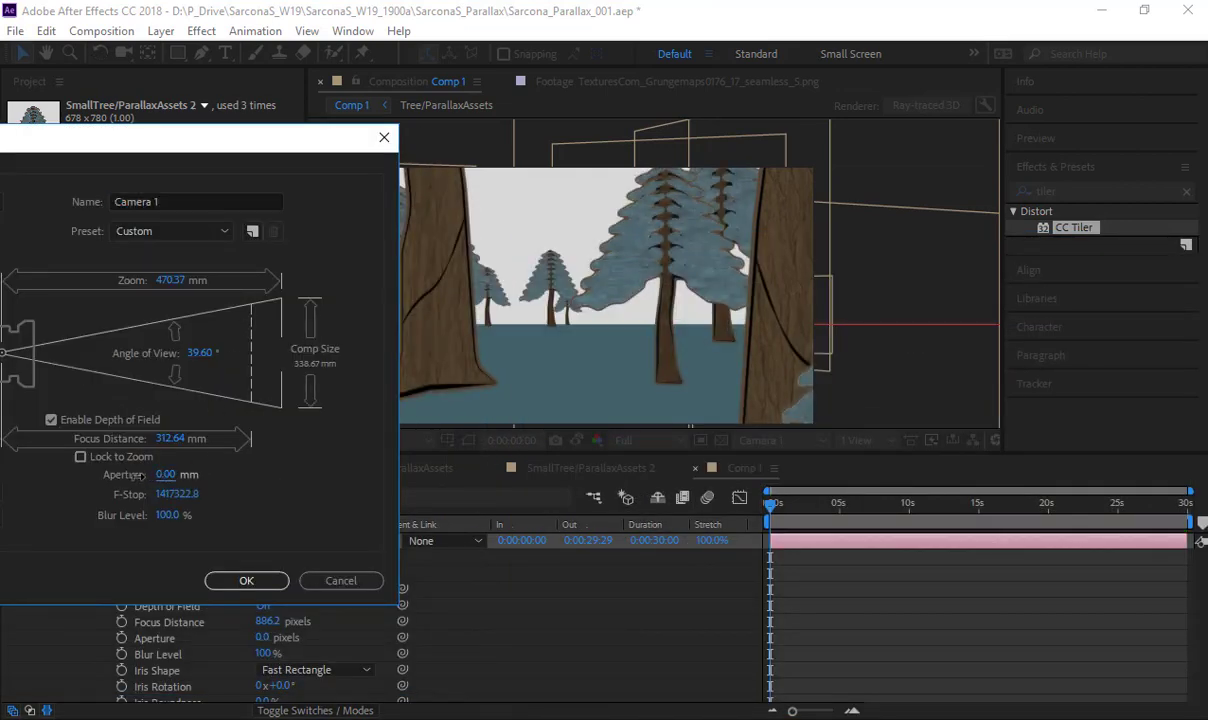
pyautogui.click(165, 476)
pyautogui.write('.1')
pyautogui.press('Tab')
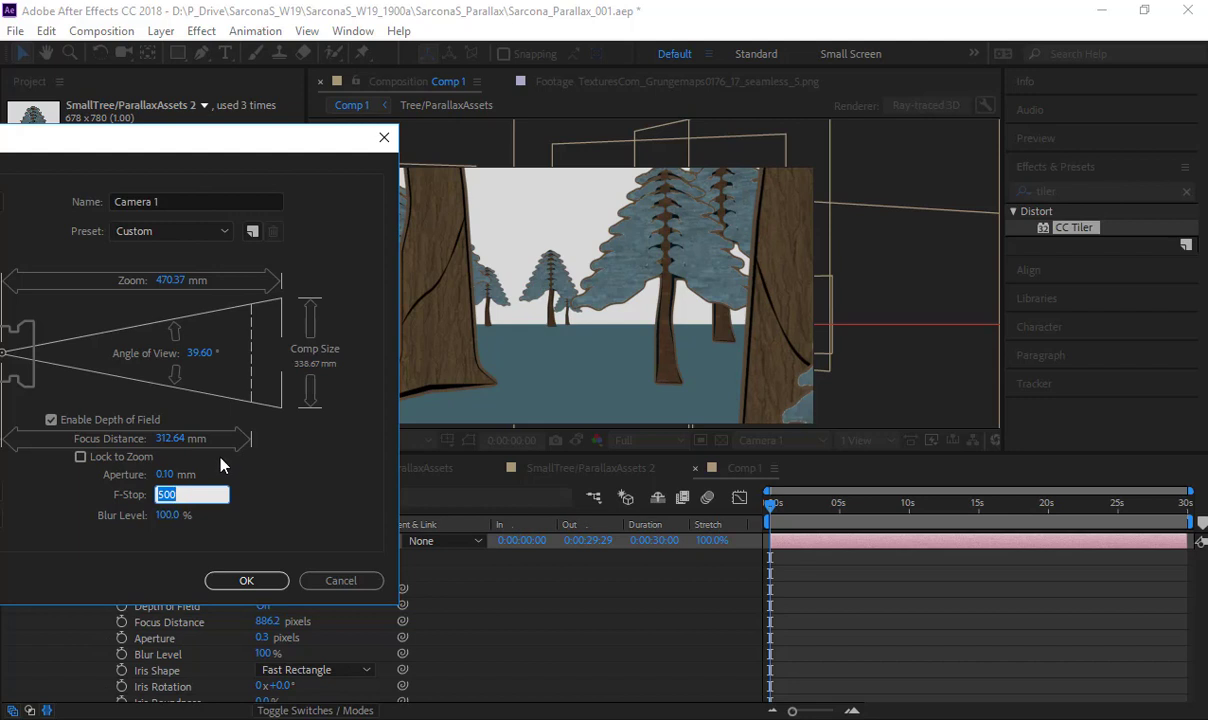
# - Try aperture values of 50 mm and 2 mm for Camera 1 to compare the amount of blur
pyautogui.click(166, 476)
pyautogui.write('50')
pyautogui.press('Tab')
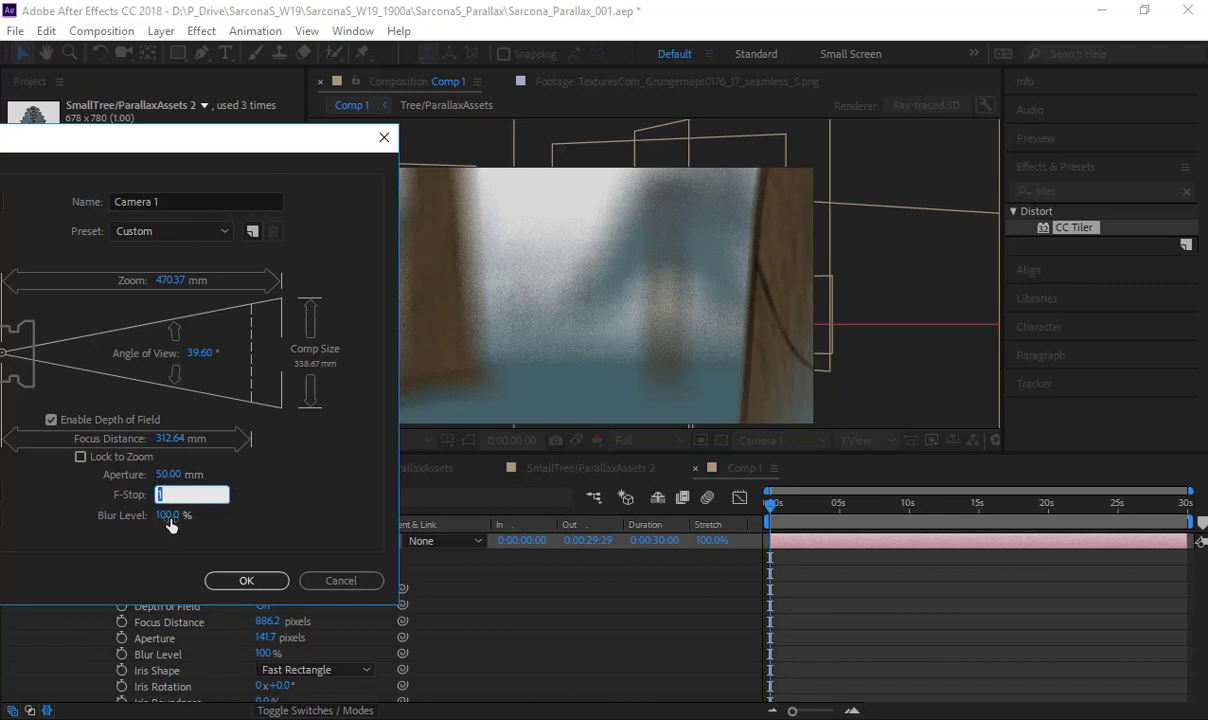
pyautogui.click(165, 474)
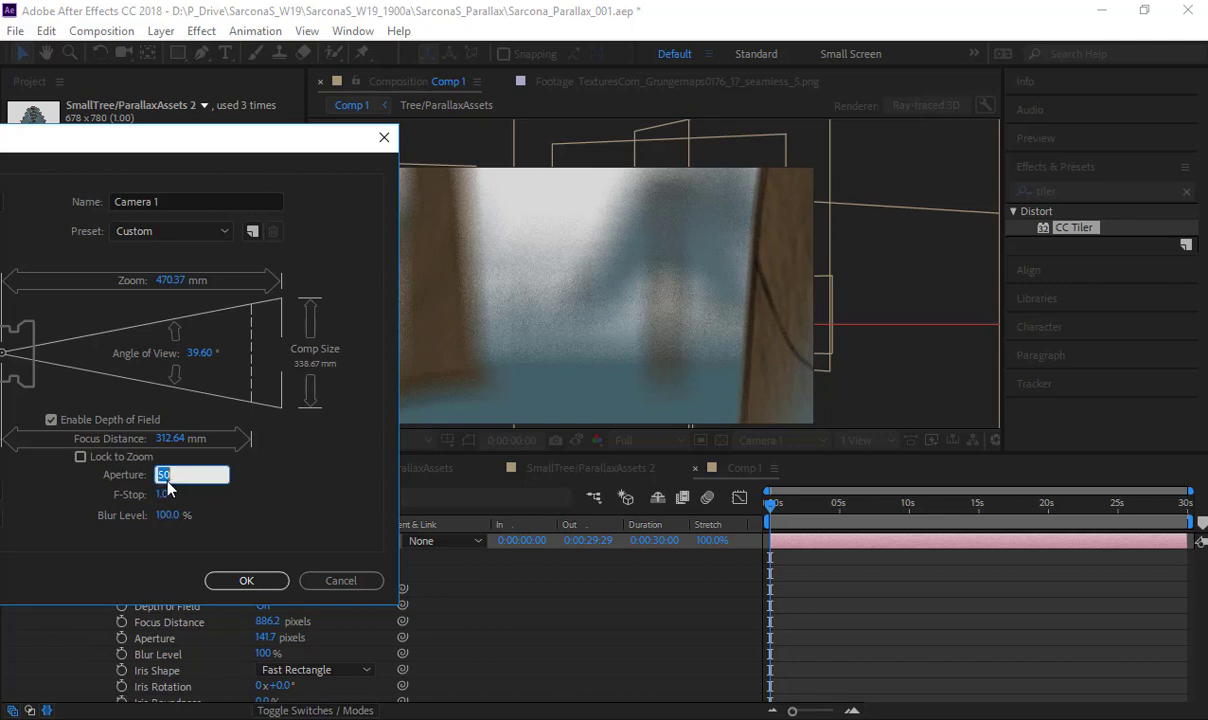
pyautogui.write('2')
pyautogui.press('Tab')
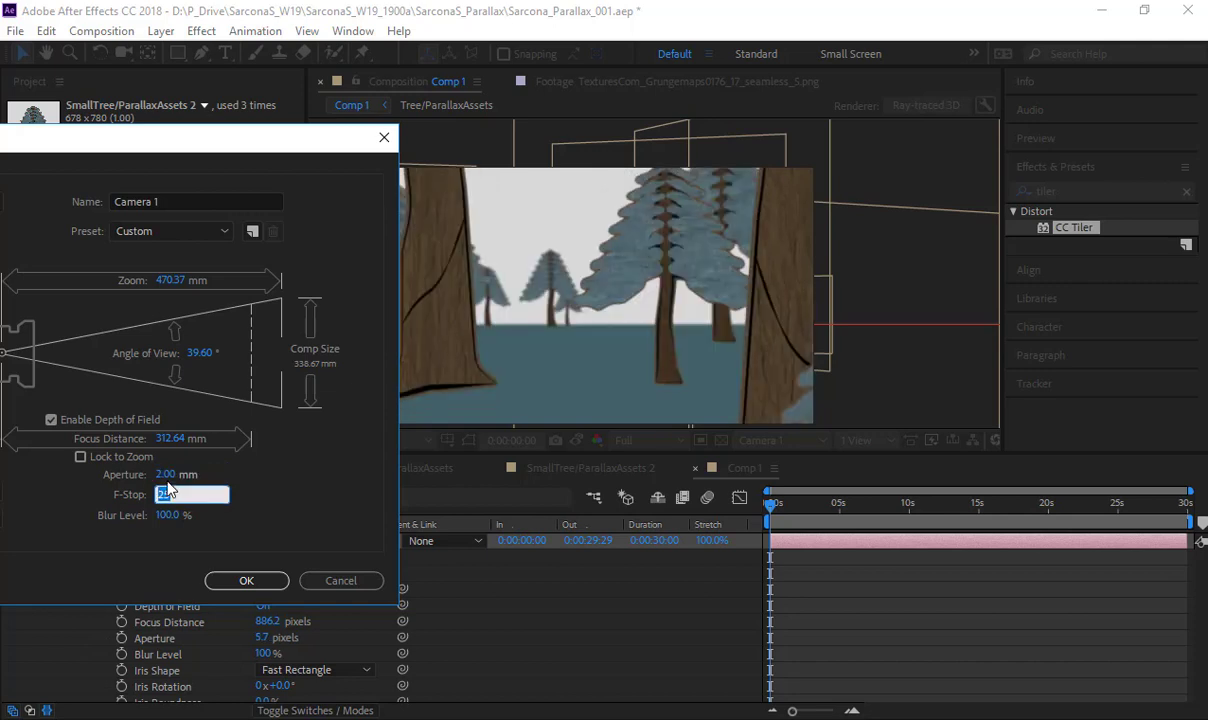
# - Set the aperture of Camera 1 to 30 mm and apply the camera settings
pyautogui.click(162, 475)
pyautogui.write('30')
pyautogui.press('Return')
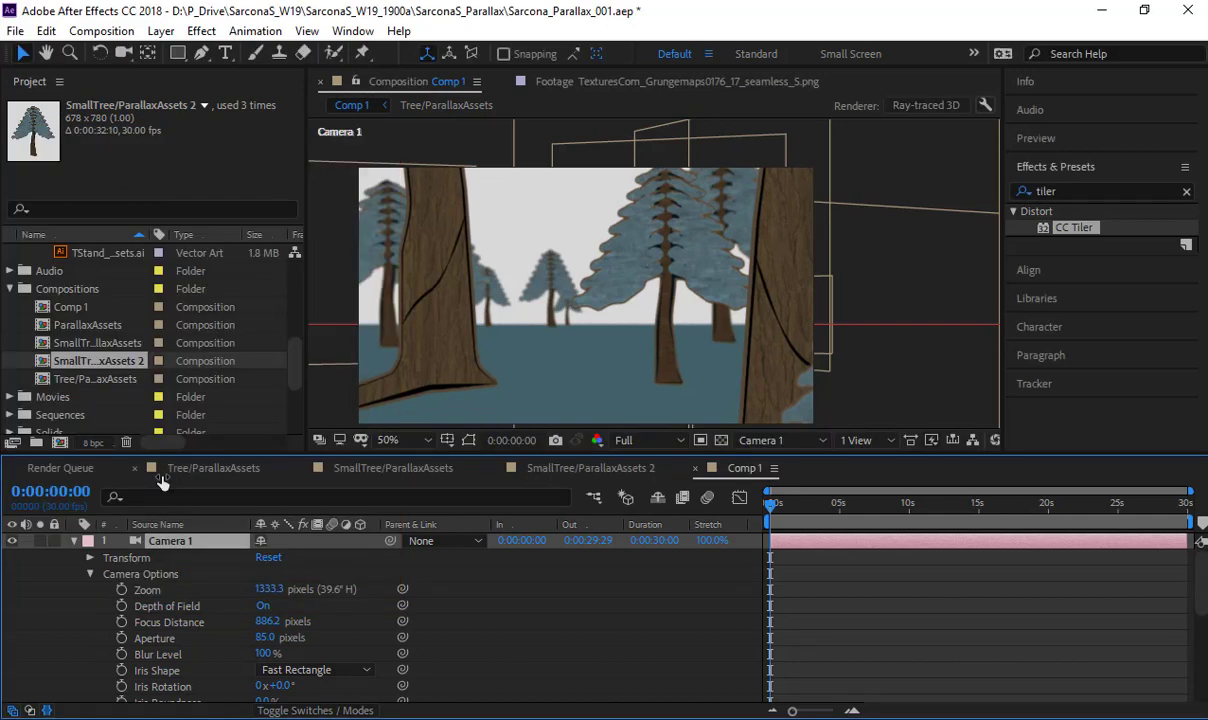
# - Disable depth of field in the settings of Camera 1
pyautogui.doubleClick(203, 545)
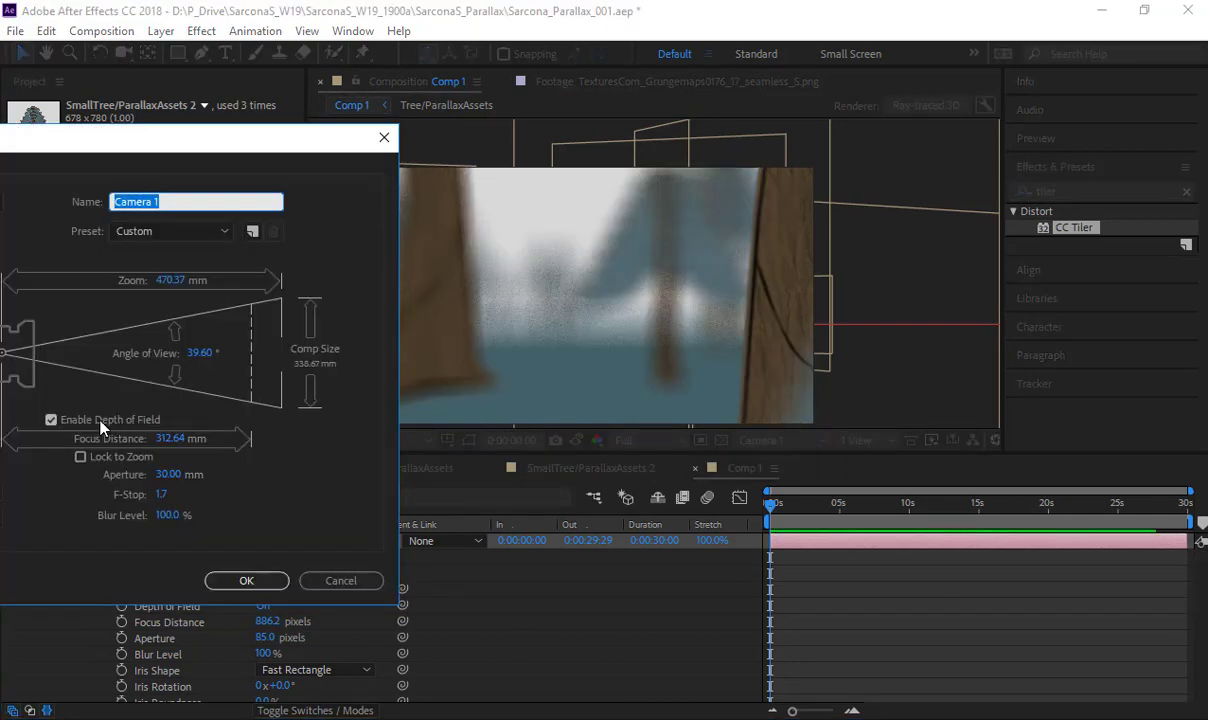
pyautogui.click(51, 419)
pyautogui.press('Return')
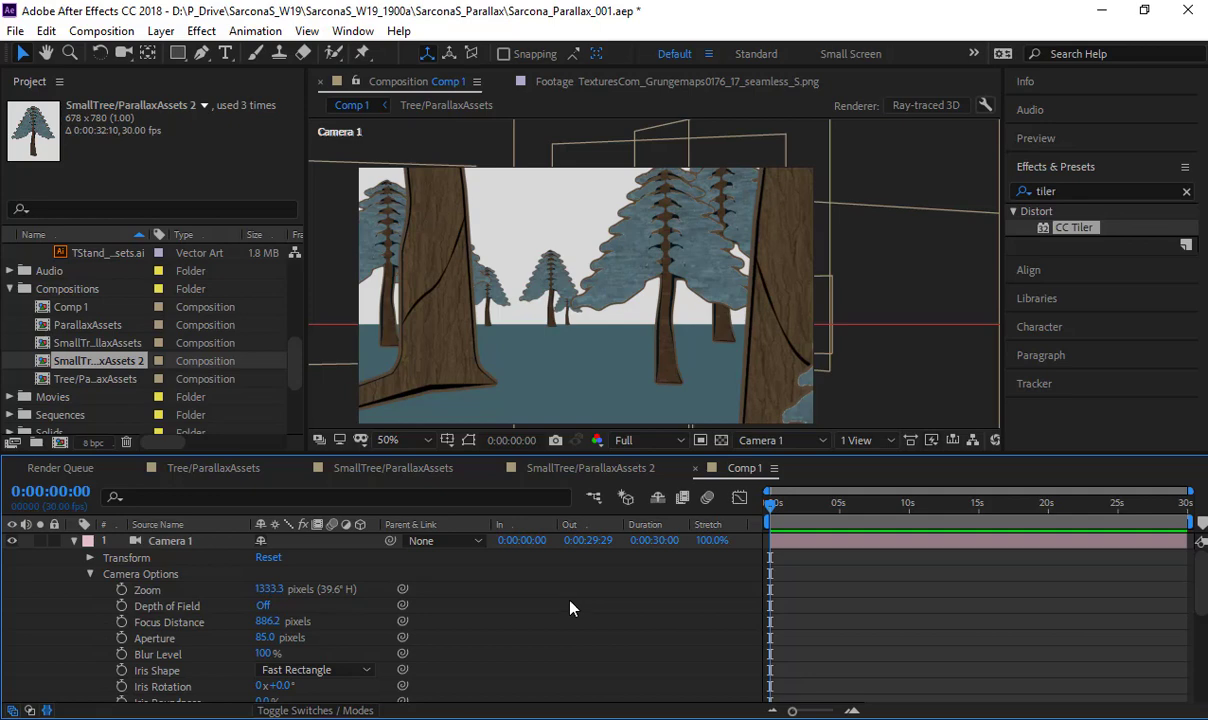
# - Collapse the properties of all layers in Comp 1 and deselect everything
pyautogui.hotkey('ctrl', 'a')
pyautogui.press('u')
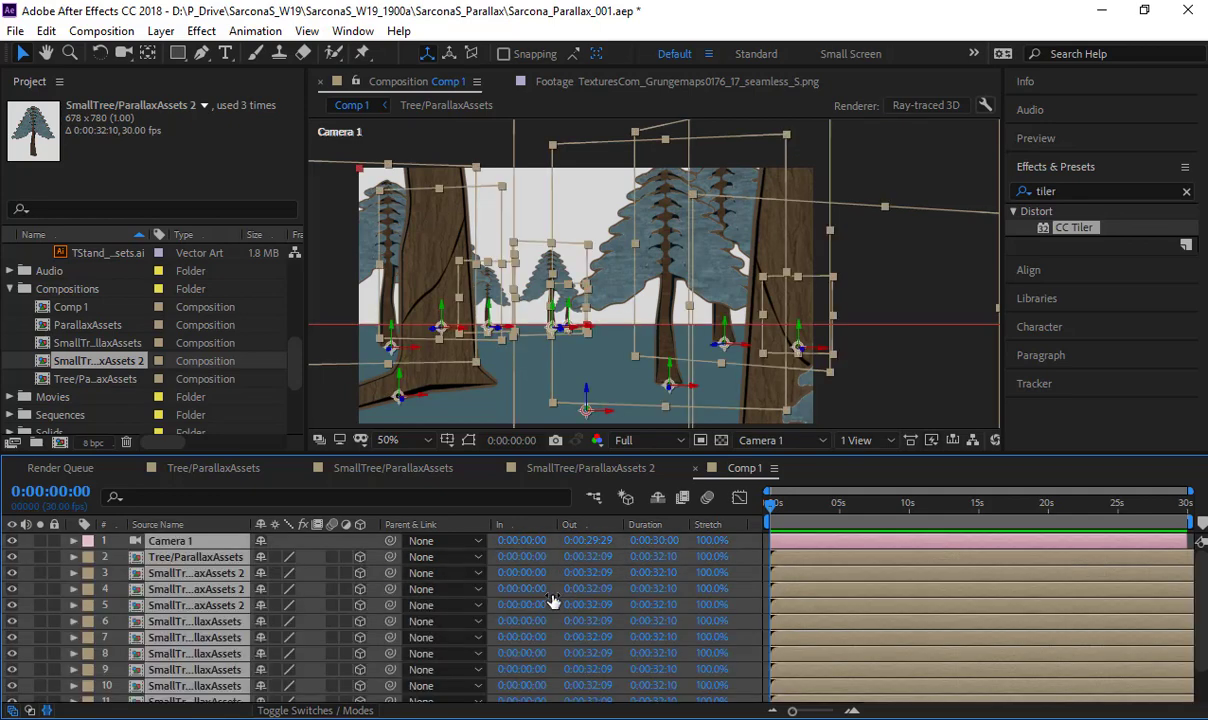
pyautogui.hotkey('ctrl', 'shift', 'a')
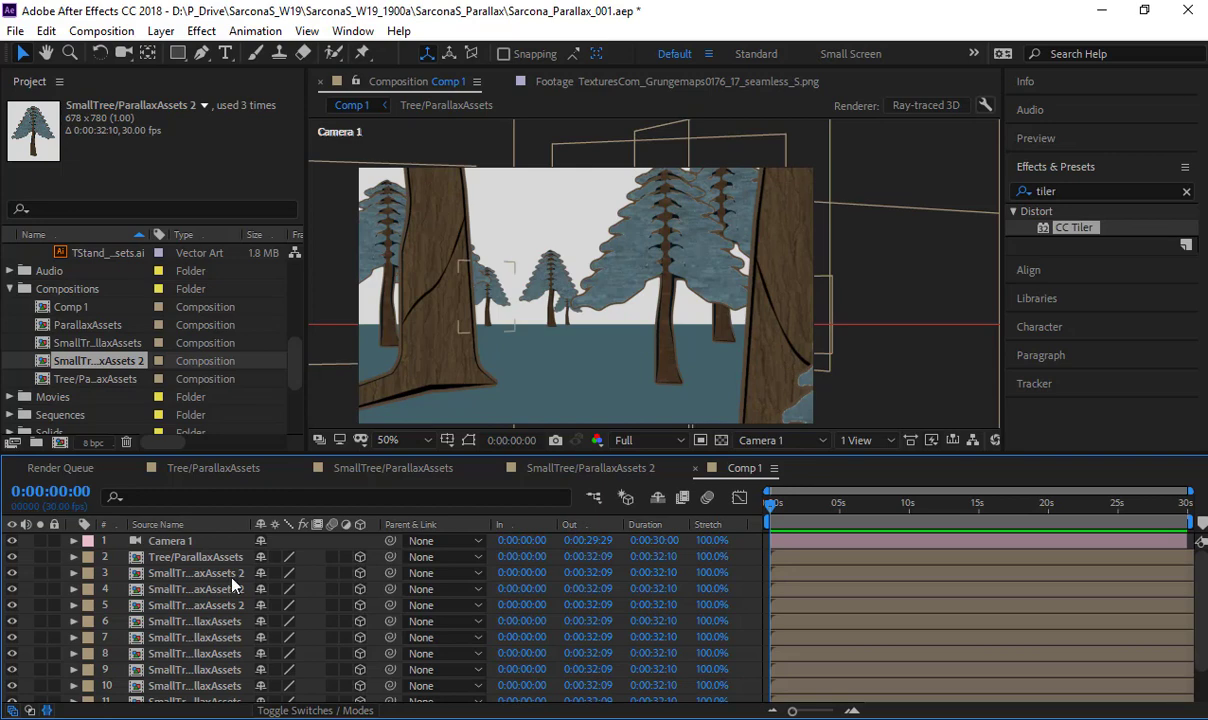
# - Switch Comp 1 to the Top view and lock the Floor layer
pyautogui.click(770, 440)
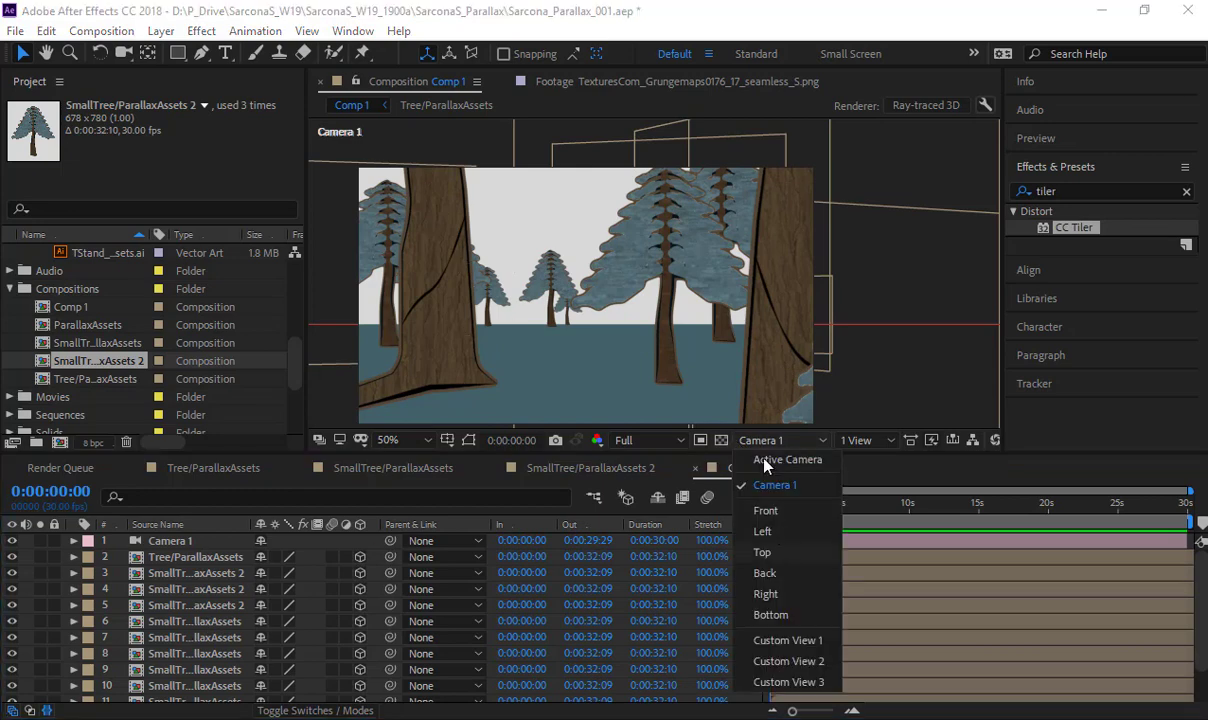
pyautogui.click(762, 552)
pyautogui.scroll(-6, 690, 297)
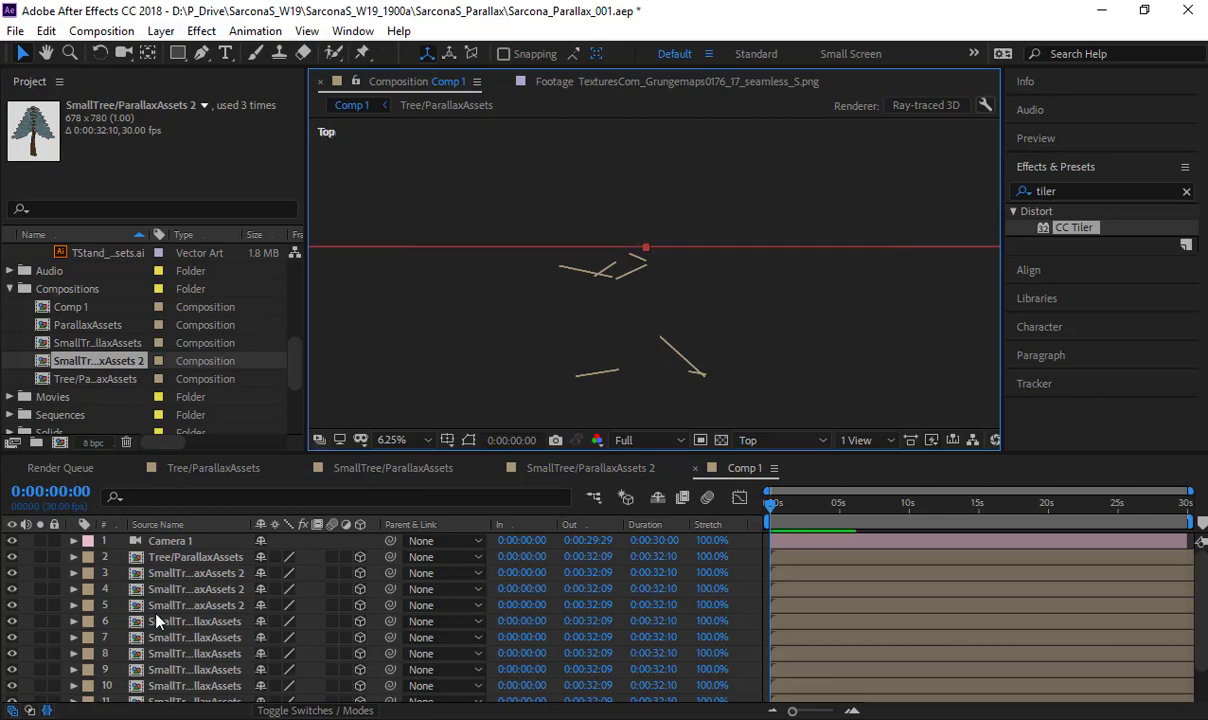
pyautogui.scroll(-2, 130, 595)
pyautogui.scroll(2, 111, 608)
pyautogui.scroll(-2, 50, 660)
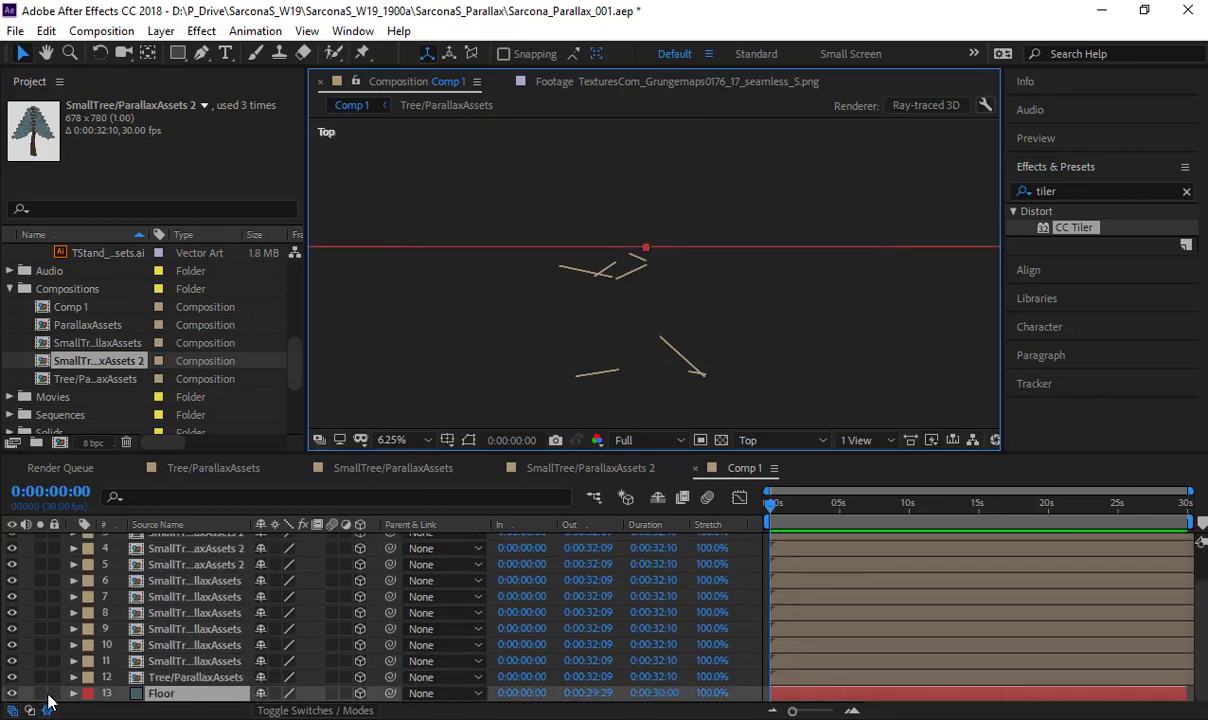
pyautogui.click(54, 693)
# - Select the cluster of four distant small trees in the Top view
pyautogui.moveTo(524, 205); pyautogui.dragTo(682, 305)
pyautogui.click(740, 500)
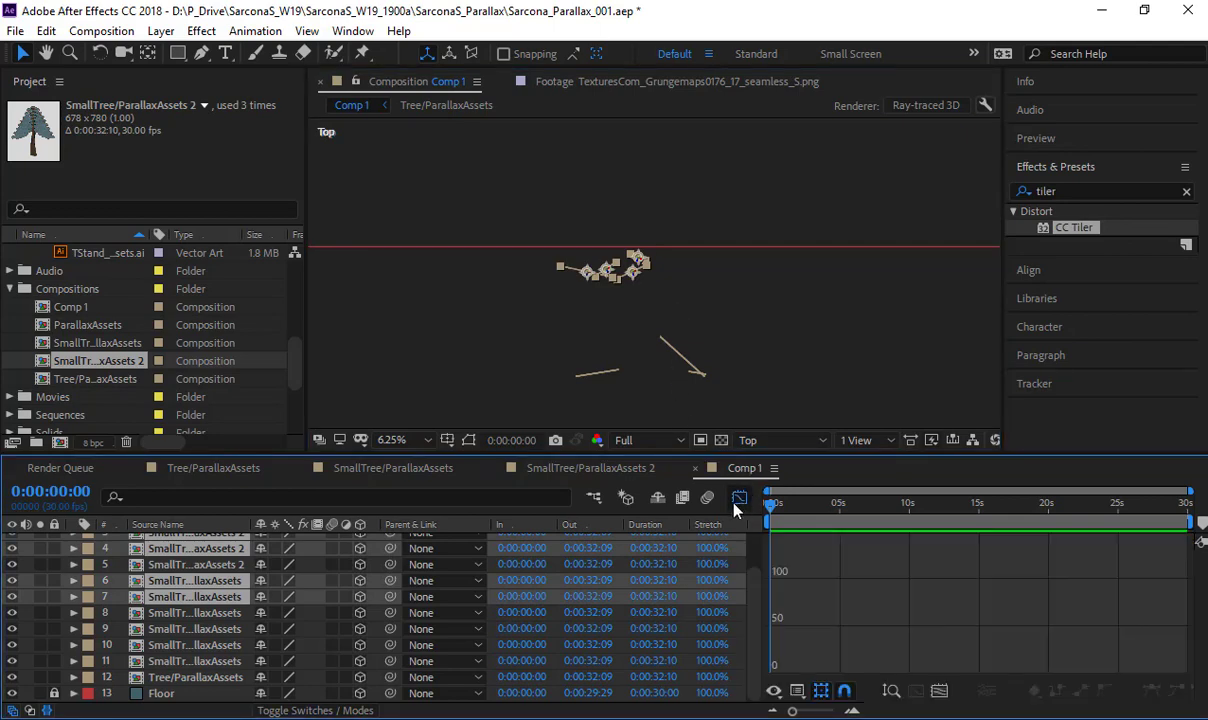
pyautogui.click(740, 500)
# - View the selected trees up close through Camera 1, and examine the forest reference painting in ParallaxAssets.ai in Illustrator
pyautogui.click(768, 440)
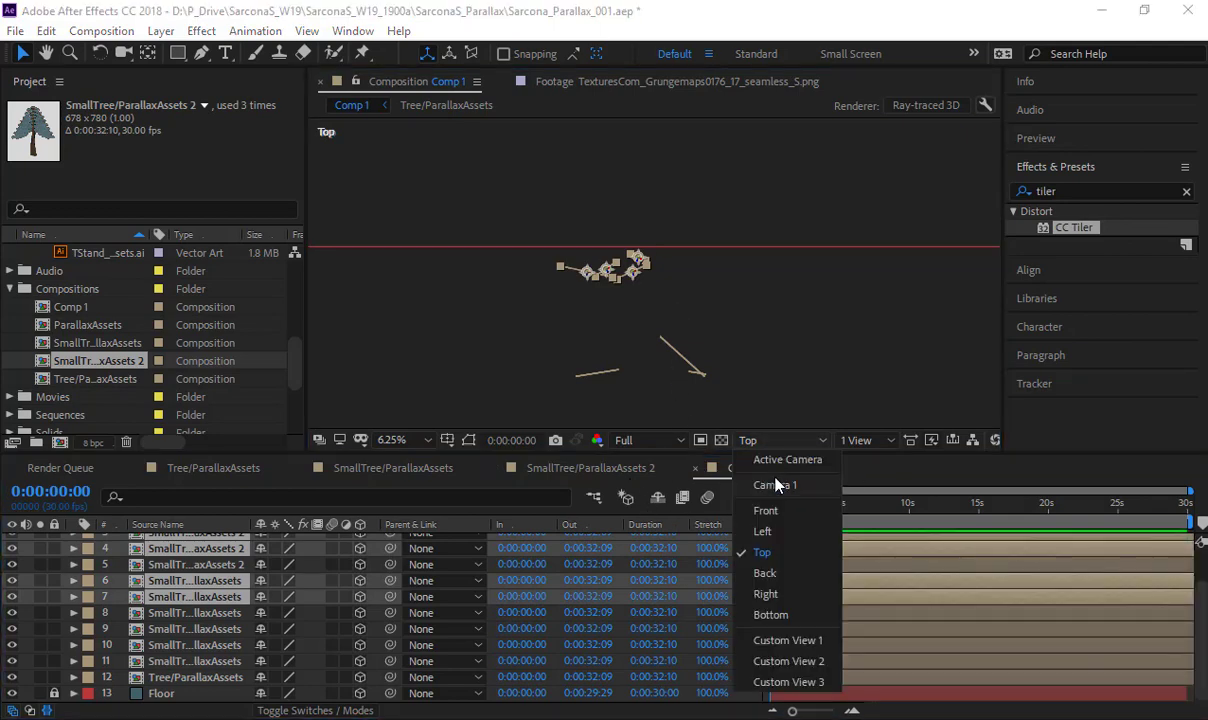
pyautogui.click(775, 477)
pyautogui.press('h')
pyautogui.scroll(8, 629, 159)
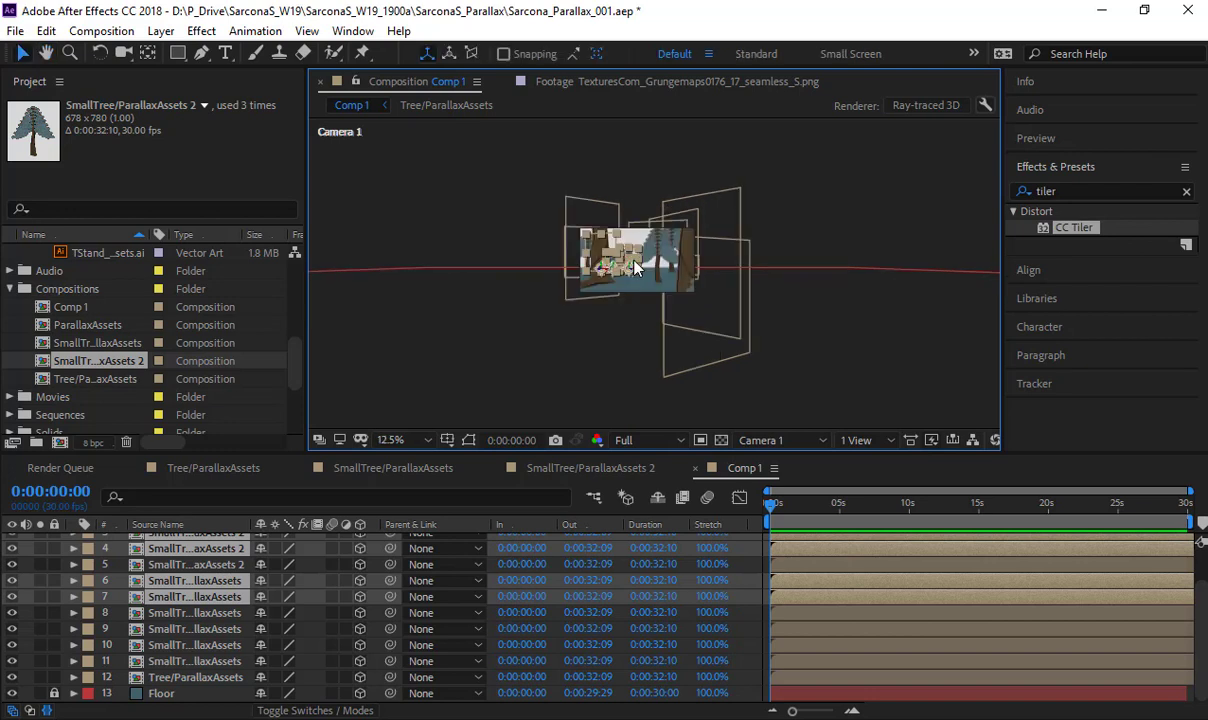
pyautogui.press('v')
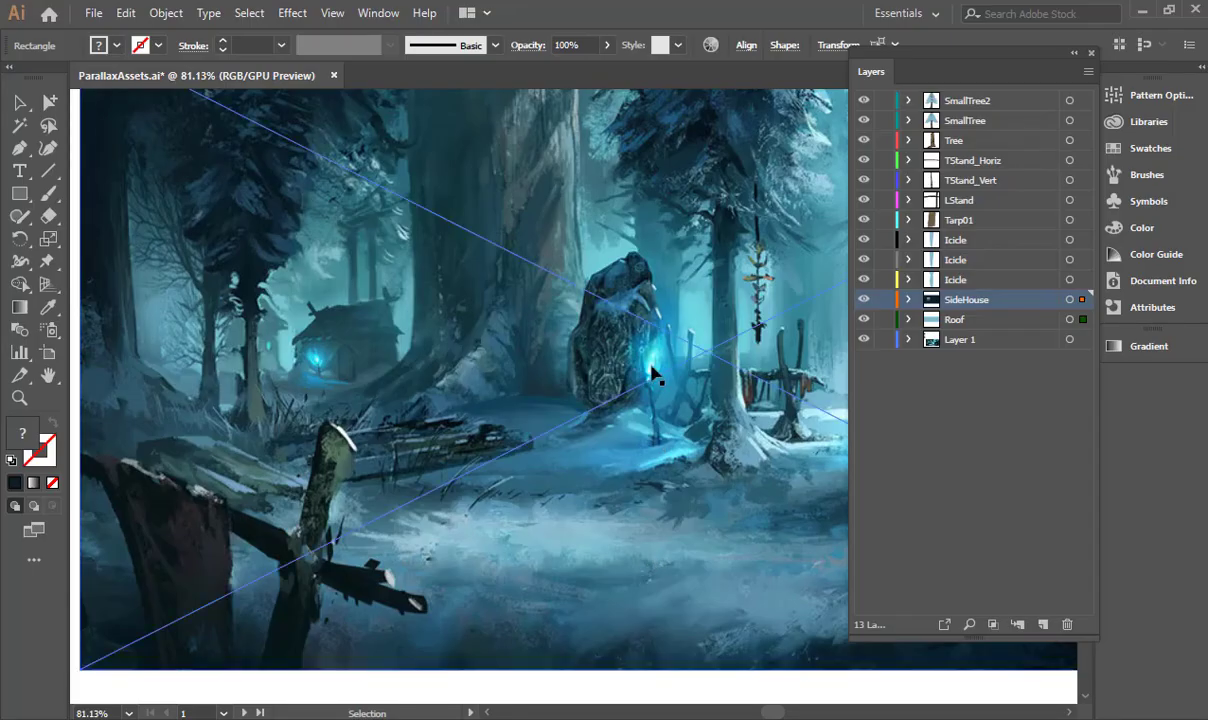
pyautogui.hscroll(6, 520, 355)
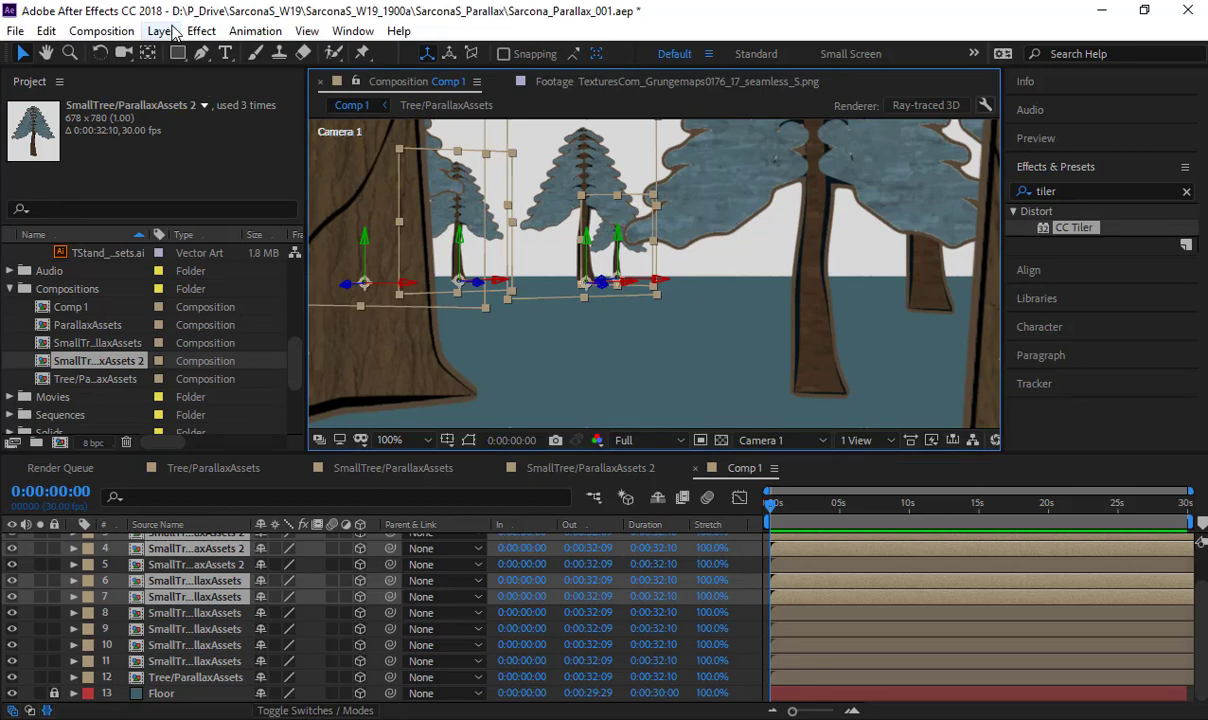
# - In After Effects, move the four selected small tree layers directly below Camera 1 in the layer stack
pyautogui.scroll(2, 236, 587)
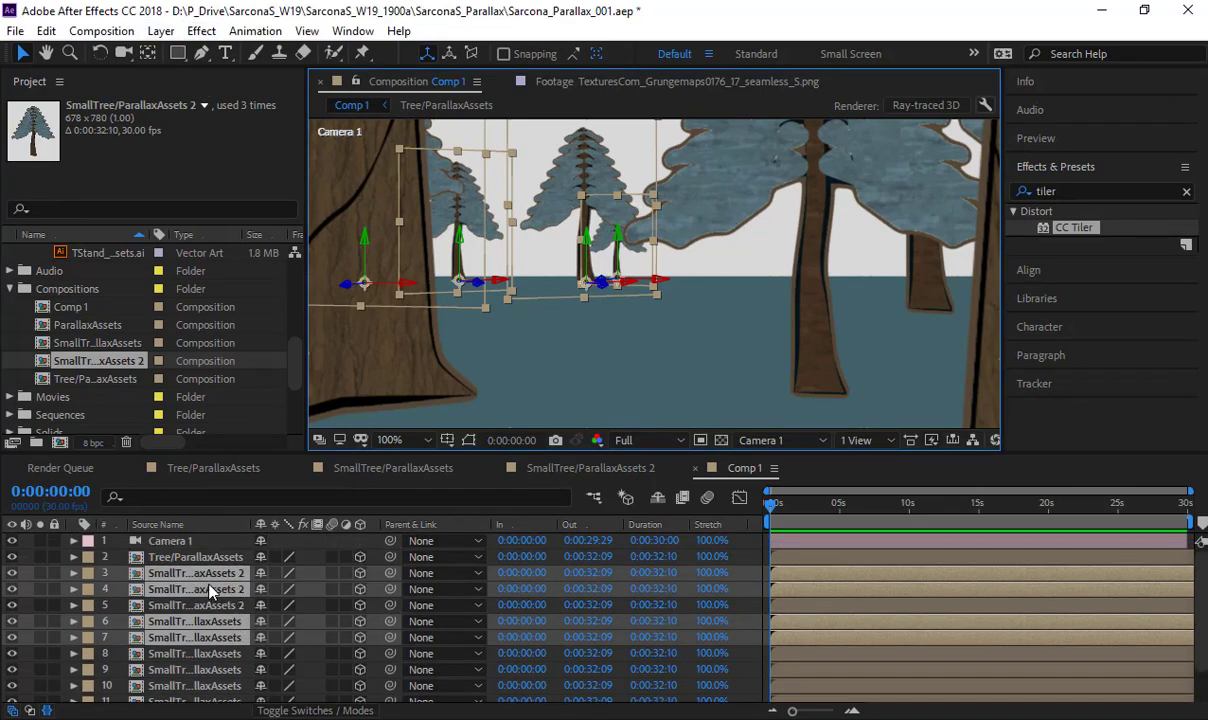
pyautogui.moveTo(209, 577); pyautogui.dragTo(225, 548)
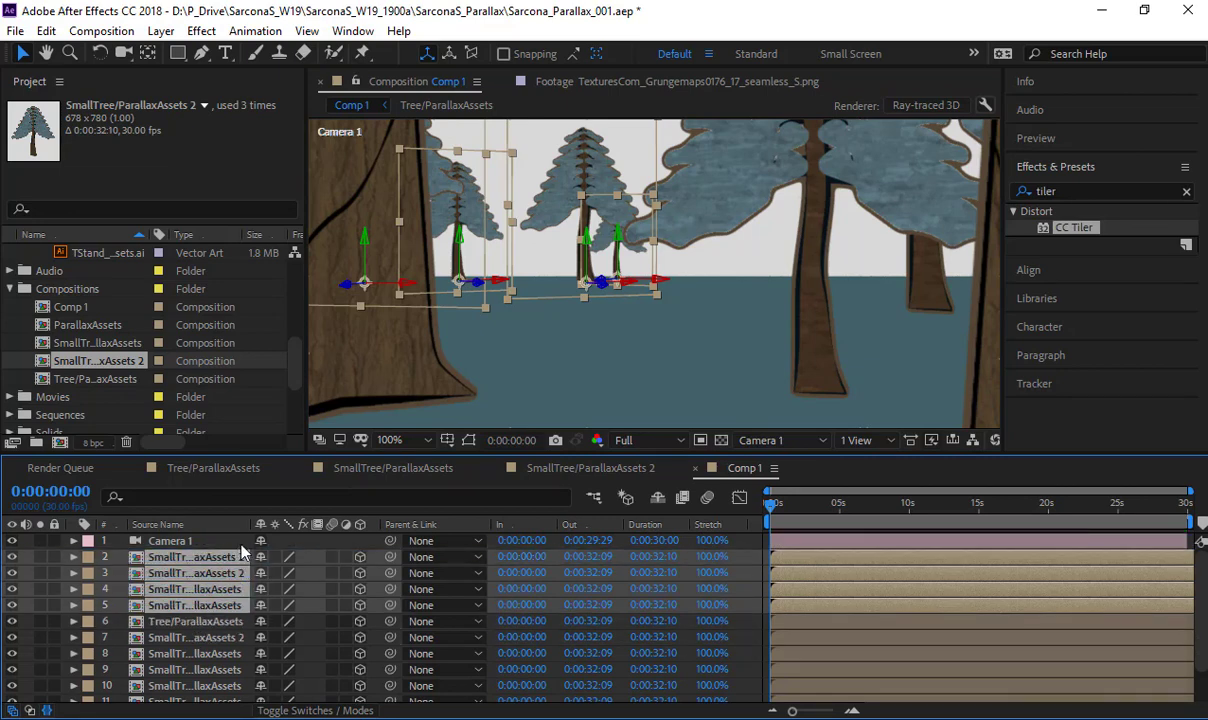
pyautogui.click(225, 544)
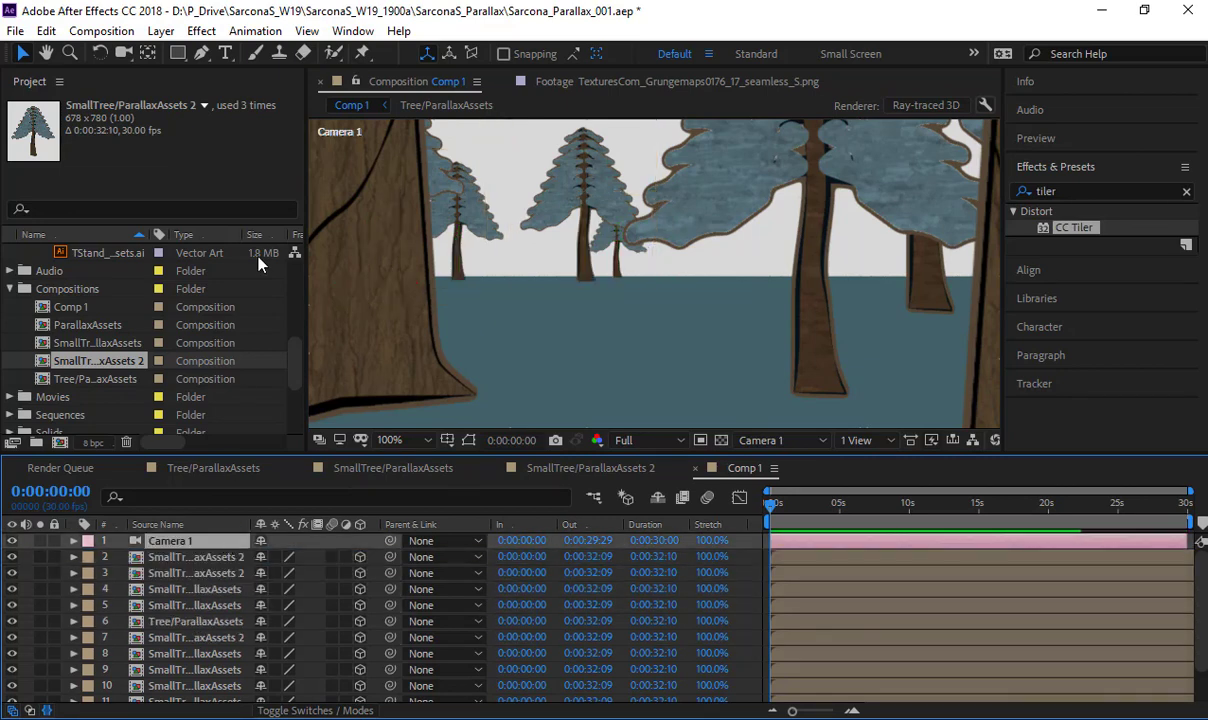
# - Apply Hue/Saturation to the small tree layer directly below Camera 1, with Master Saturation -53 and Master Lightness 13
pyautogui.click(227, 557)
pyautogui.click(201, 31)
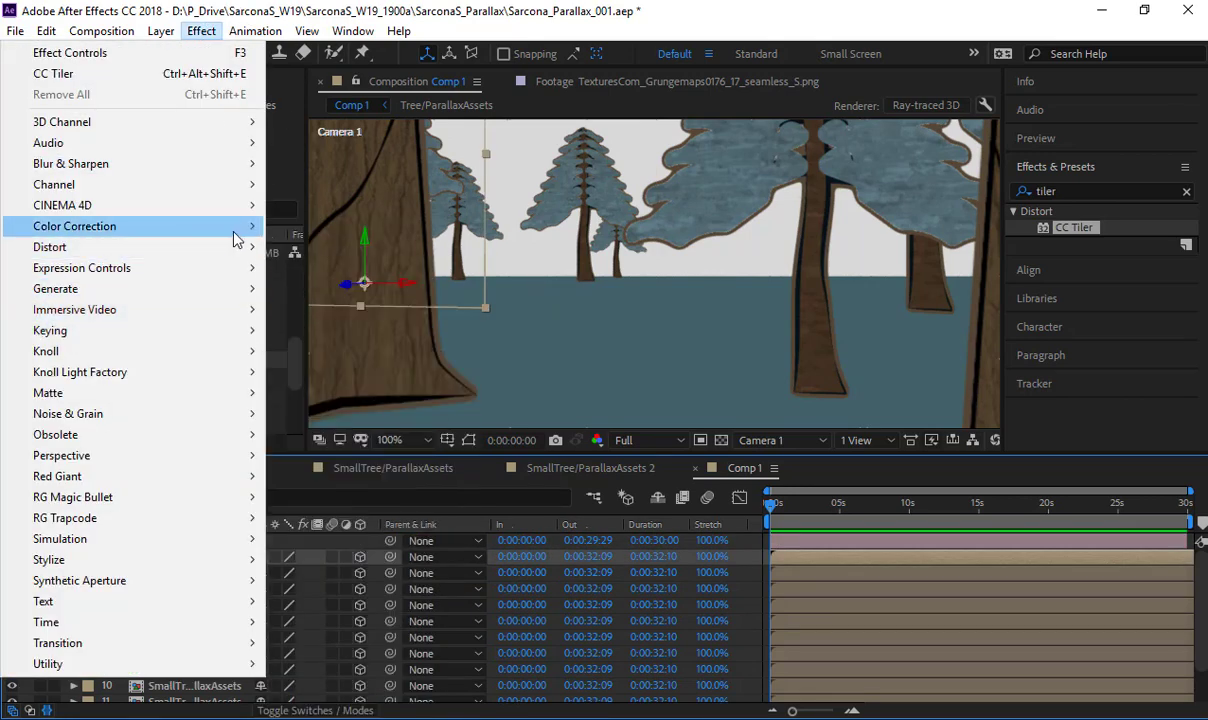
pyautogui.moveTo(232, 227)
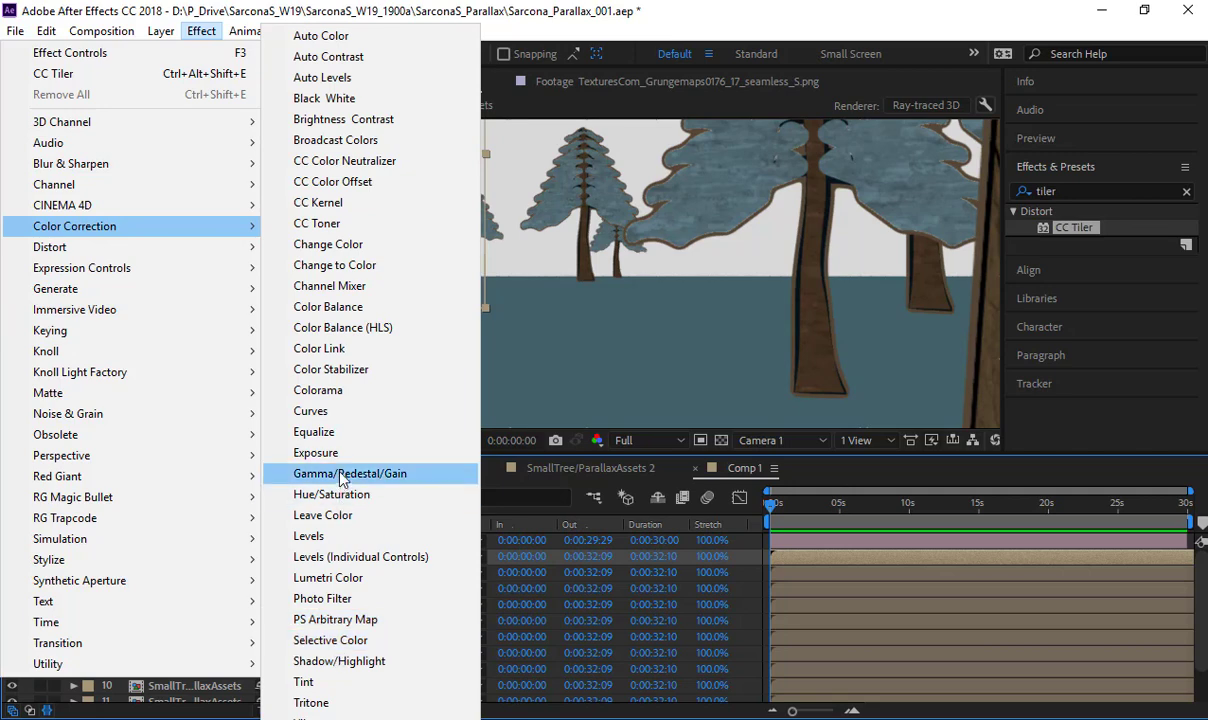
pyautogui.click(325, 494)
pyautogui.moveTo(160, 293); pyautogui.dragTo(68, 295)
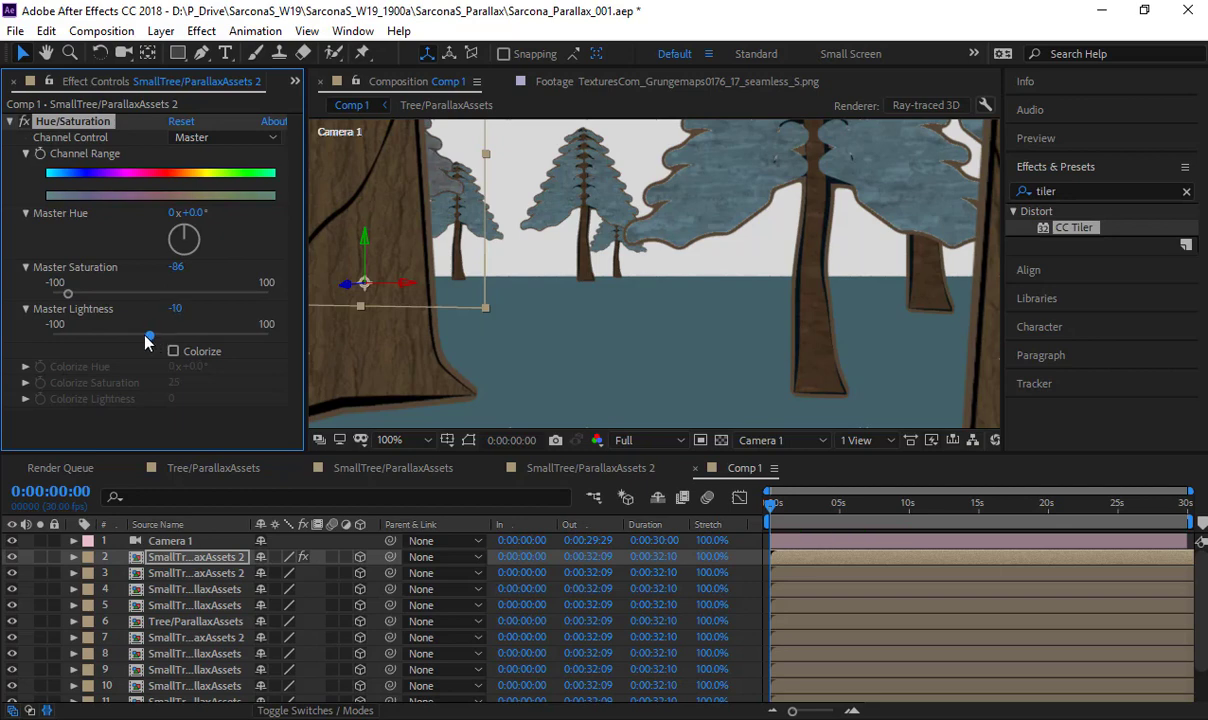
pyautogui.moveTo(155, 341); pyautogui.dragTo(177, 342)
pyautogui.moveTo(68, 296); pyautogui.dragTo(105, 297)
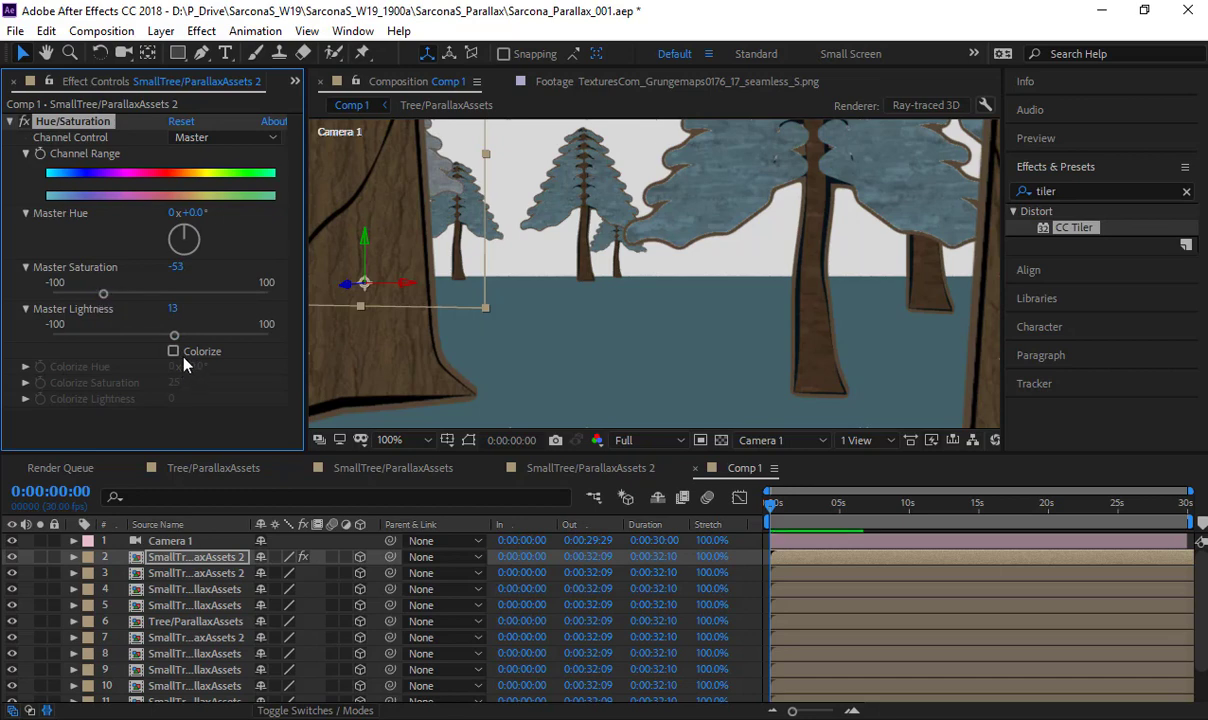
# - Enable Colorize in the tree's Hue/Saturation effect, with hue 177°, saturation 11 and lightness 12
pyautogui.click(184, 356)
pyautogui.click(184, 356)
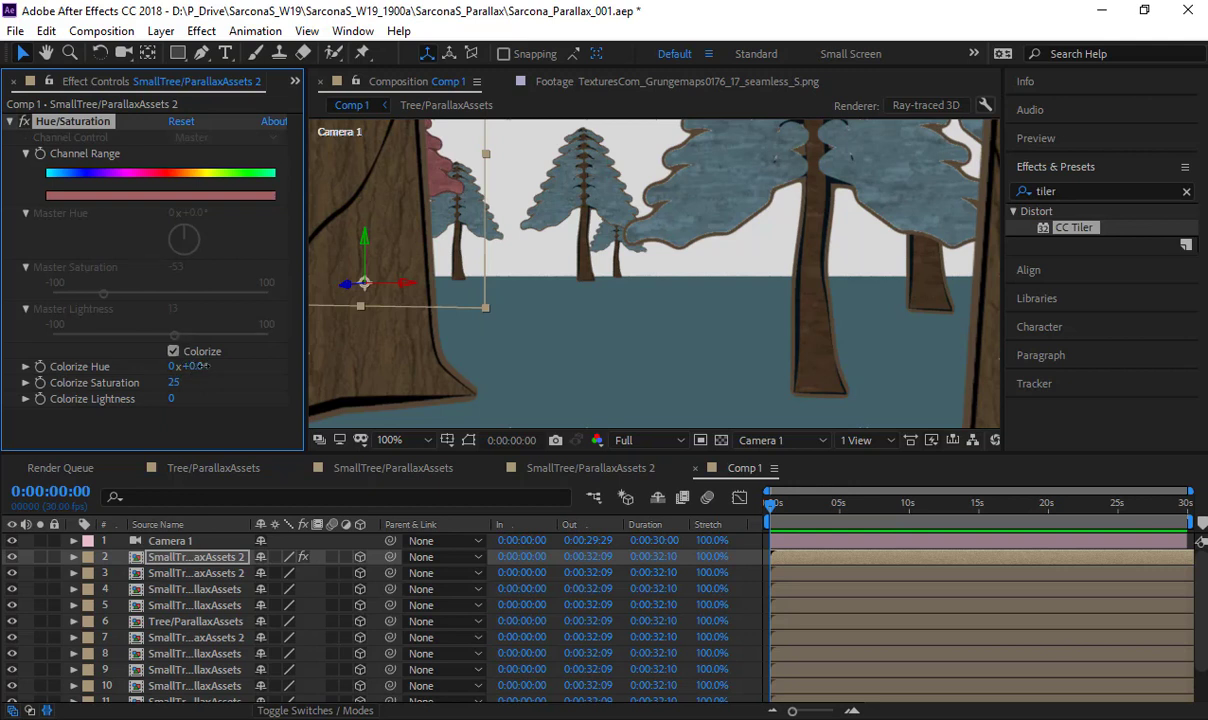
pyautogui.moveTo(192, 366); pyautogui.dragTo(372, 374)
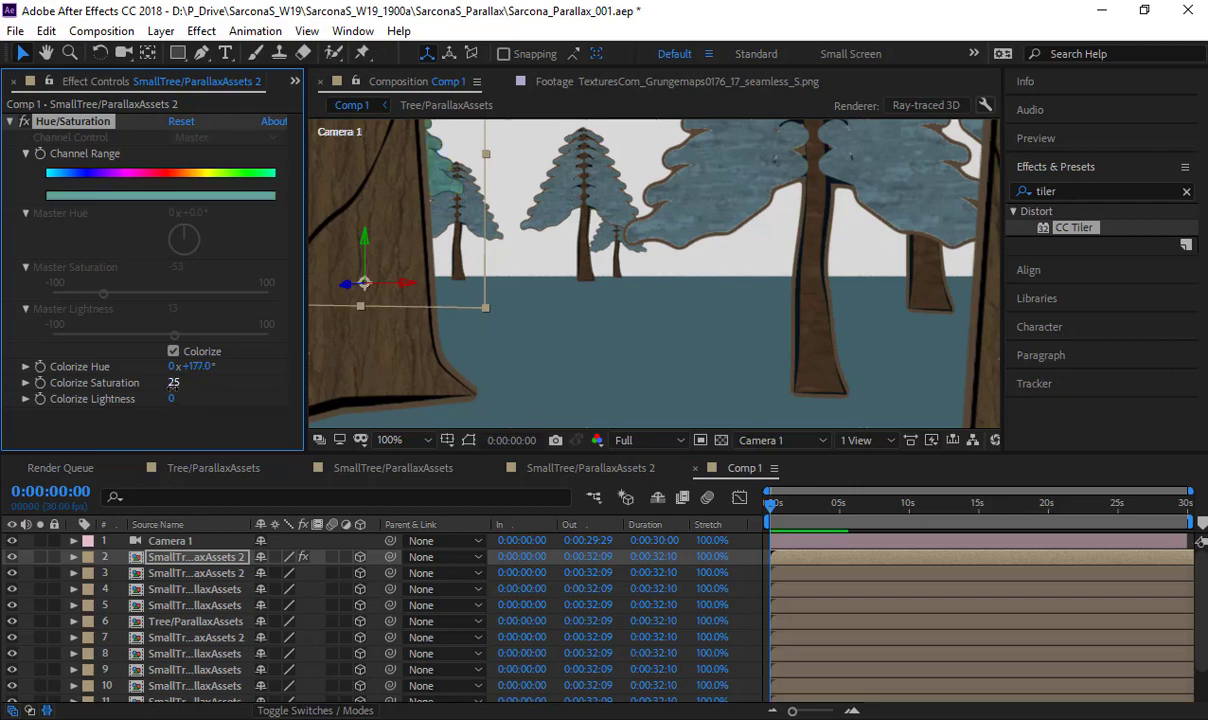
pyautogui.moveTo(172, 382)
pyautogui.mouseDown()
pyautogui.moveTo(150, 372)
pyautogui.moveTo(177, 400)
pyautogui.mouseUp()
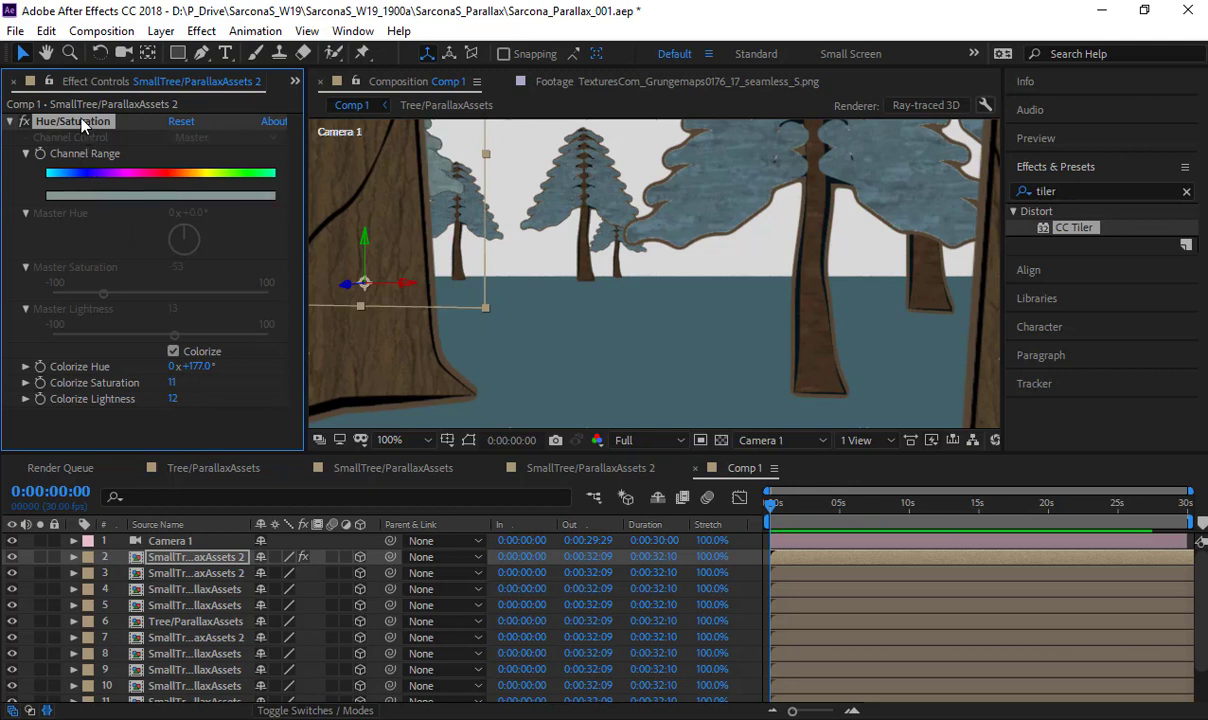
# - Copy the Hue/Saturation effect to the other three distant small tree layers, 3 to 5
pyautogui.keyDown('shift'); pyautogui.click(165, 606); pyautogui.keyUp('shift')
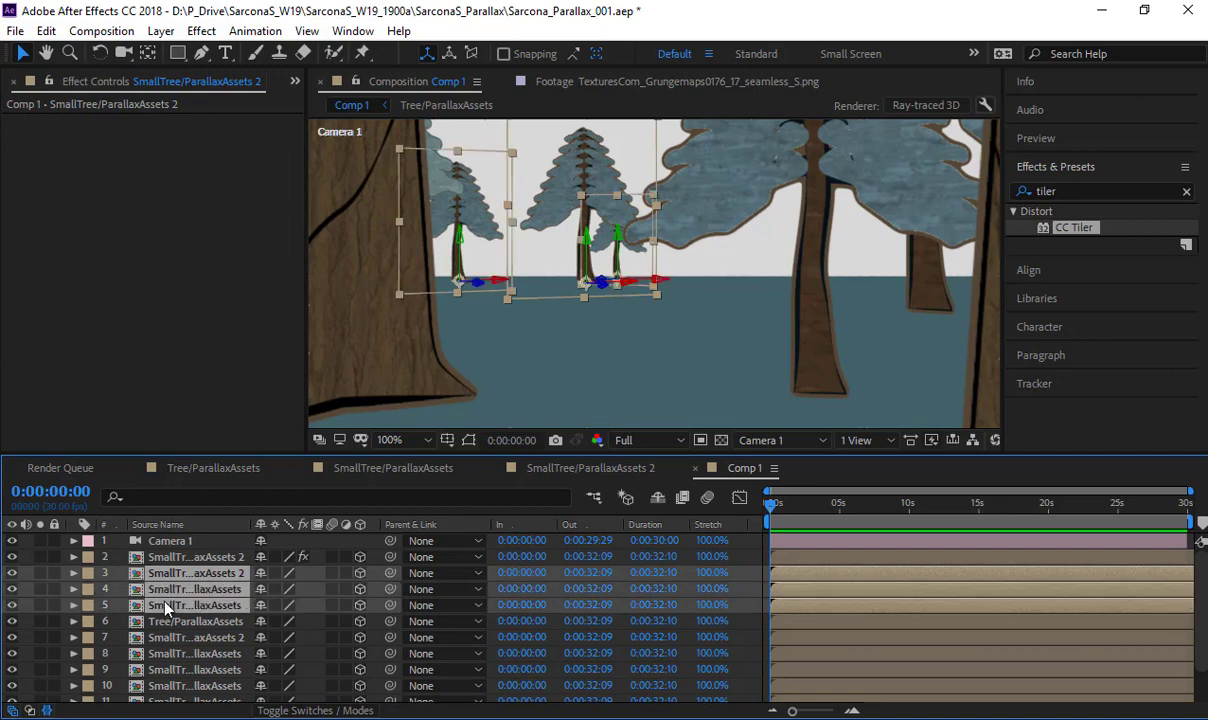
pyautogui.hotkey('ctrl', 'v')
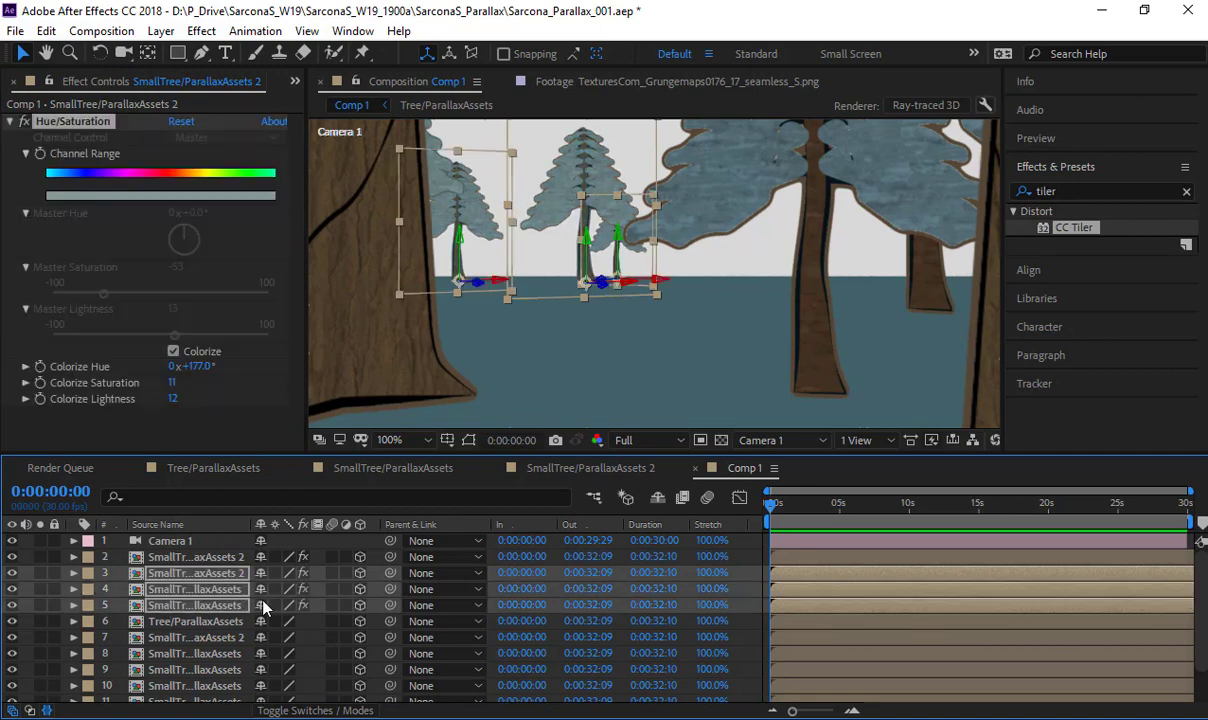
pyautogui.click(311, 632)
# - View the whole forest scene through Camera 1, and examine the reference painting in ParallaxAssets.ai in Illustrator
pyautogui.scroll(-1, 660, 269)
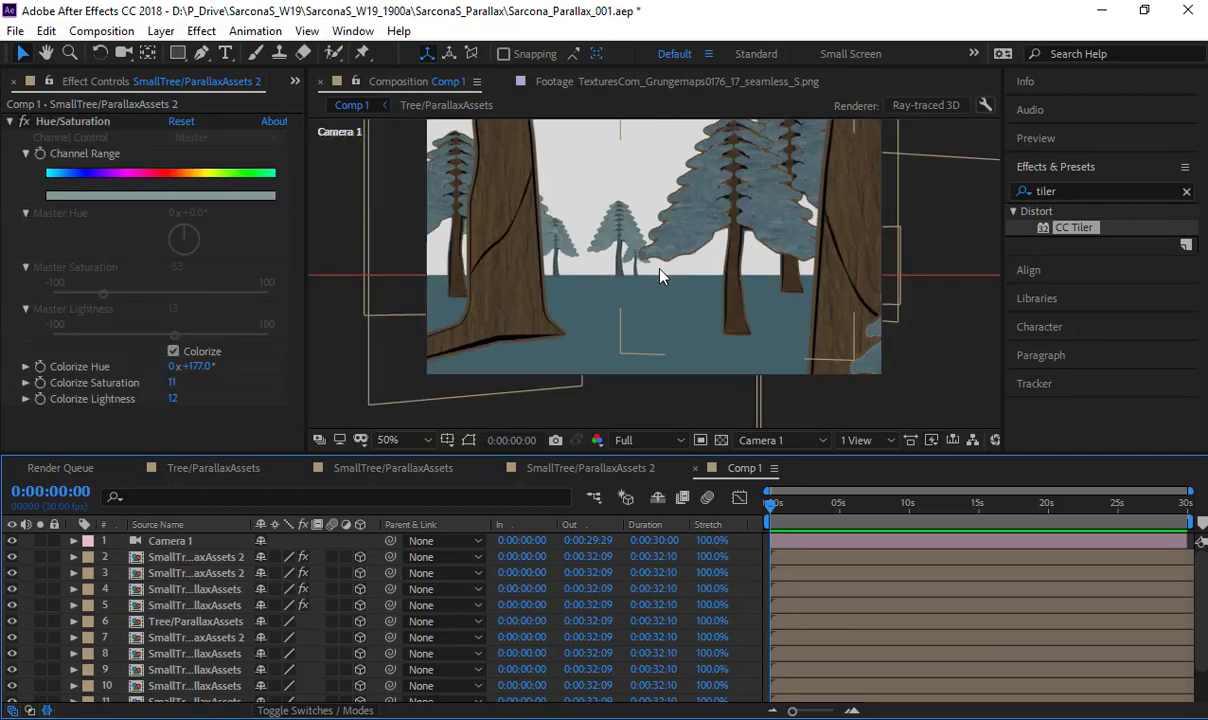
pyautogui.moveTo(655, 269); pyautogui.dragTo(610, 313)
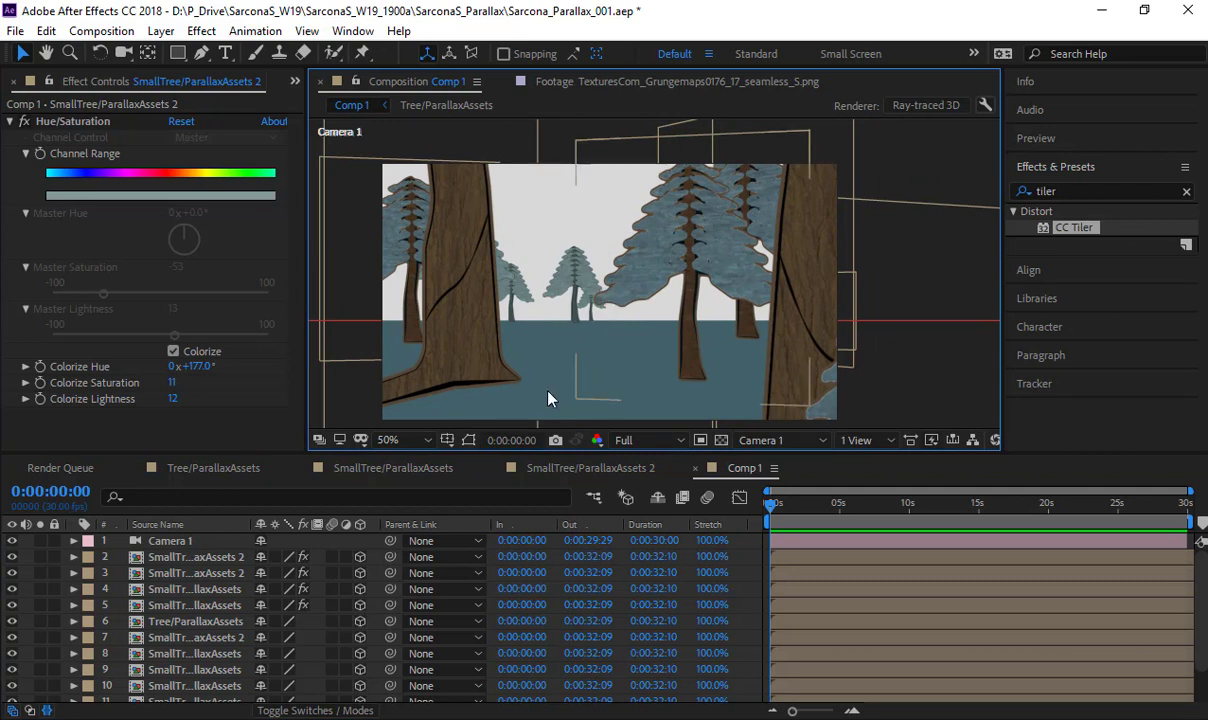
pyautogui.scroll(-2, 334, 647)
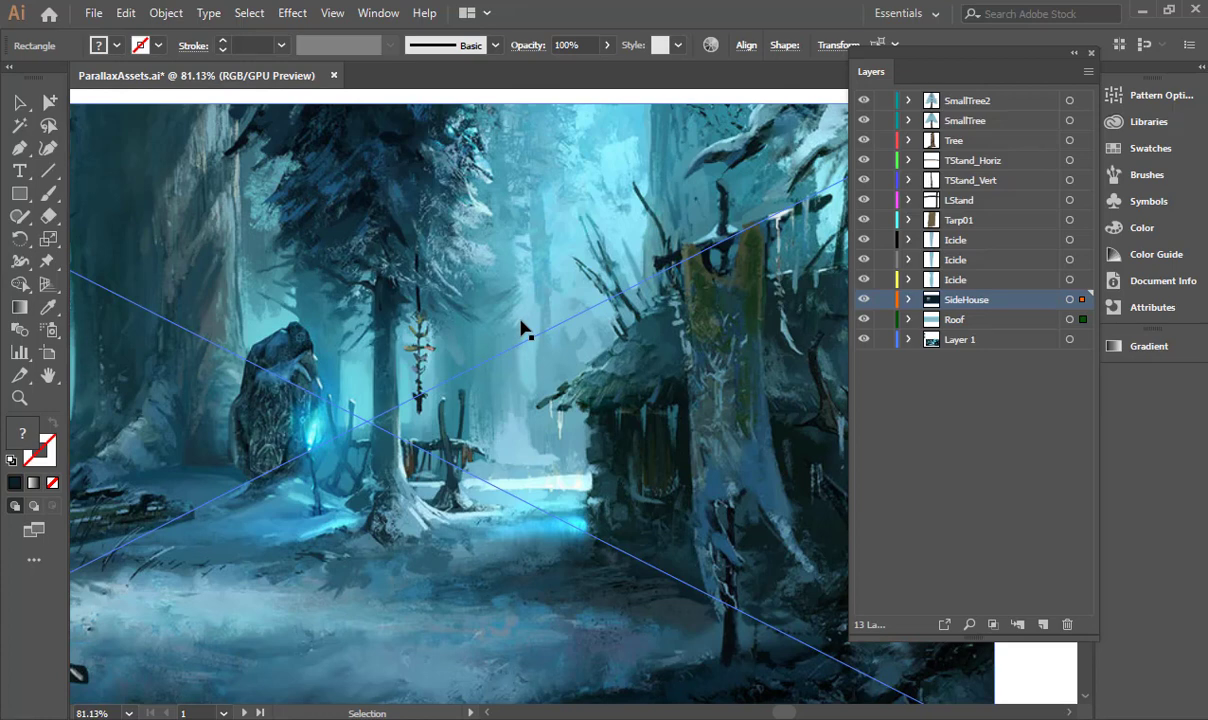
pyautogui.hotkey('alt', 'Tab')
pyautogui.hotkey('alt', 'Tab')
pyautogui.hotkey('alt', 'Tab')
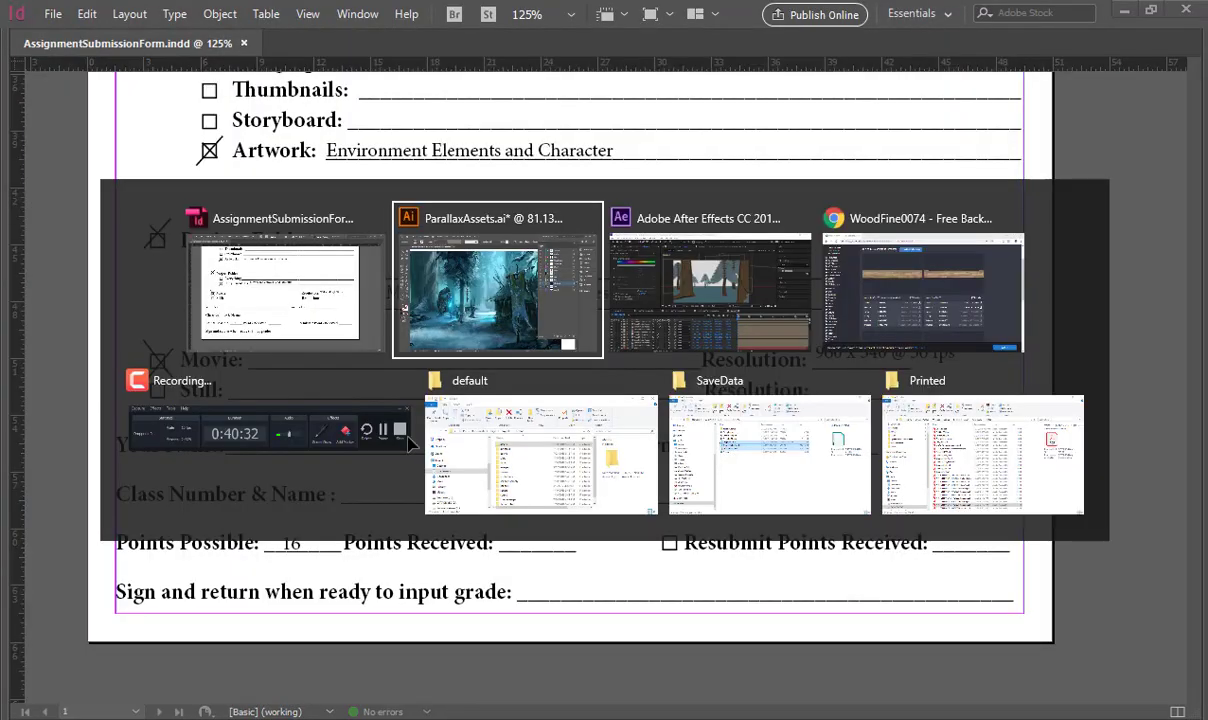
# - In After Effects, unlock the Floor layer, duplicate it, and rename the copy Background
pyautogui.click(197, 696)
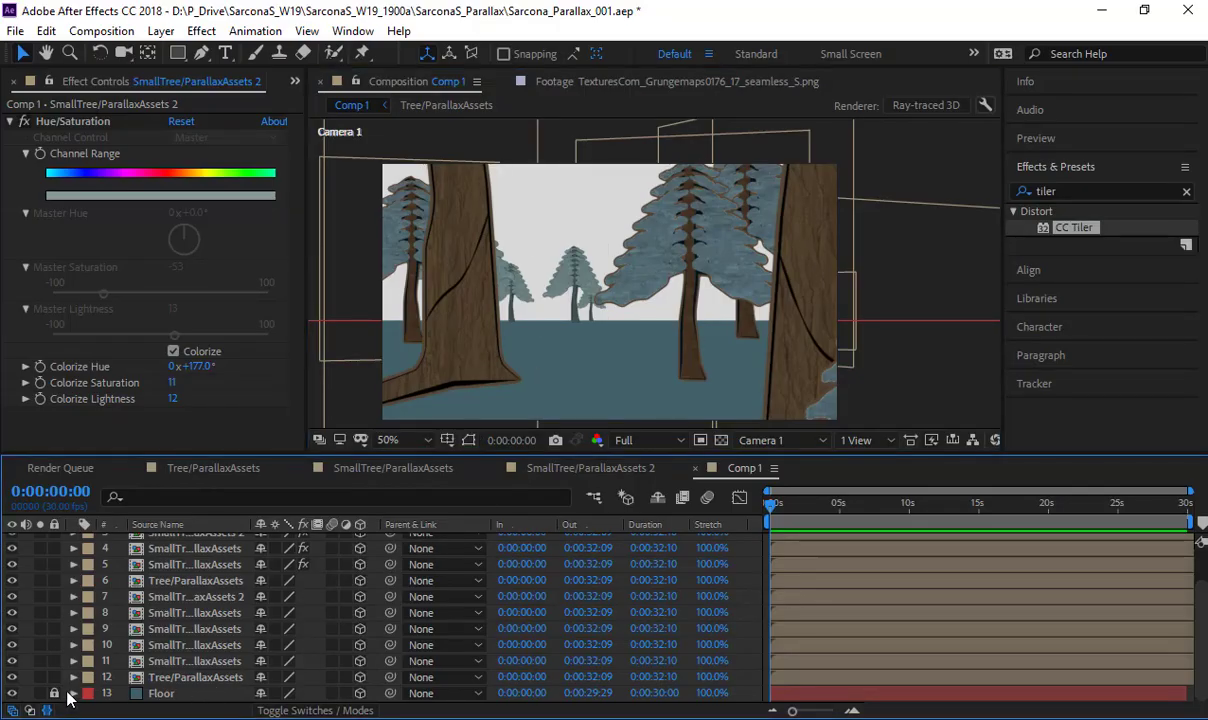
pyautogui.click(54, 693)
pyautogui.click(168, 694)
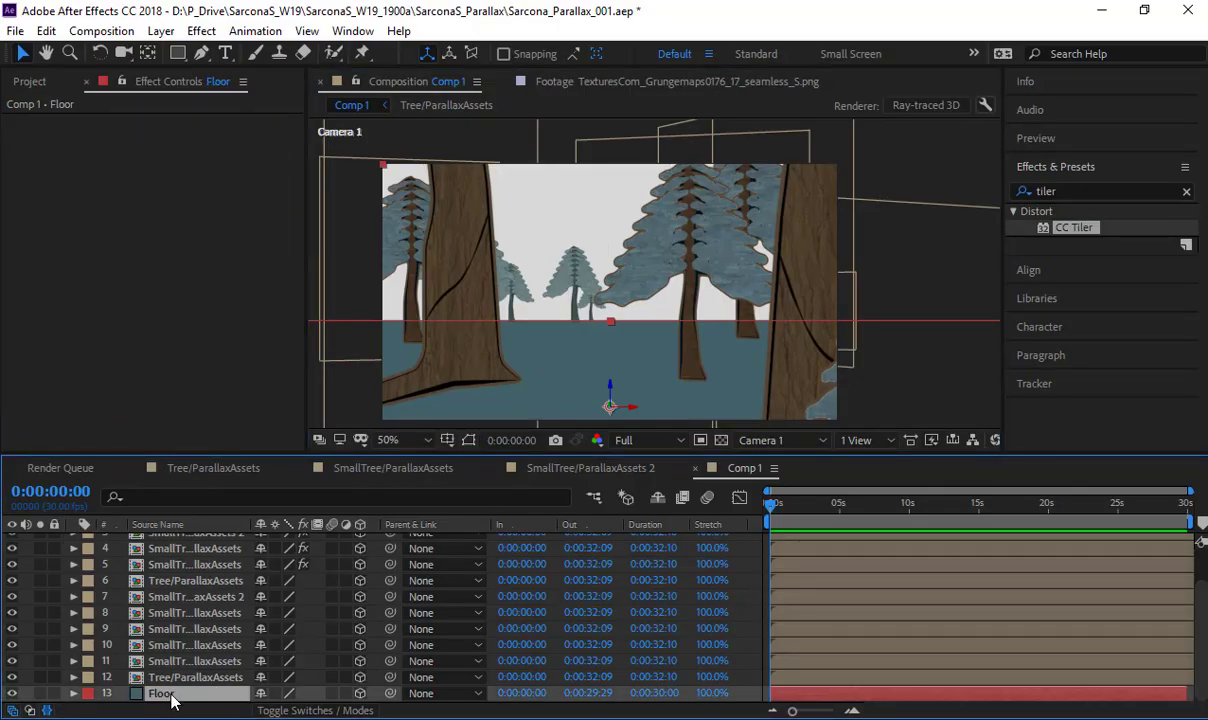
pyautogui.hotkey('ctrl', 'd')
pyautogui.press('r')
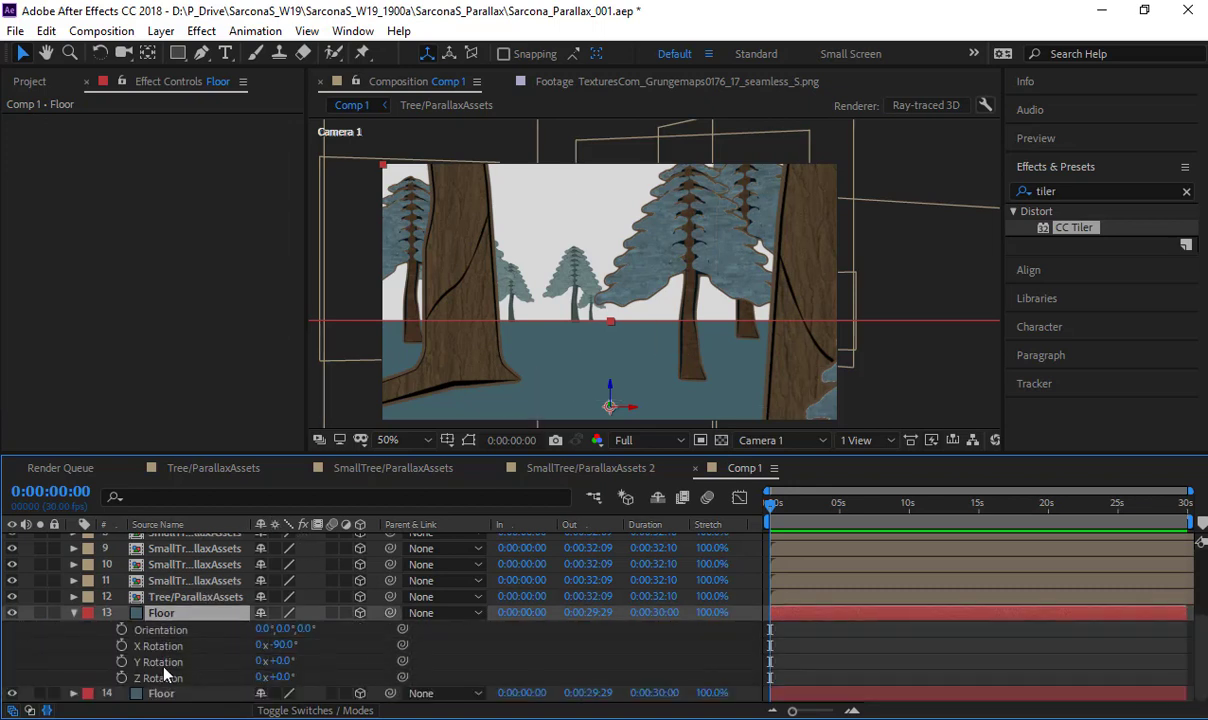
pyautogui.press('Return')
pyautogui.write('Back')
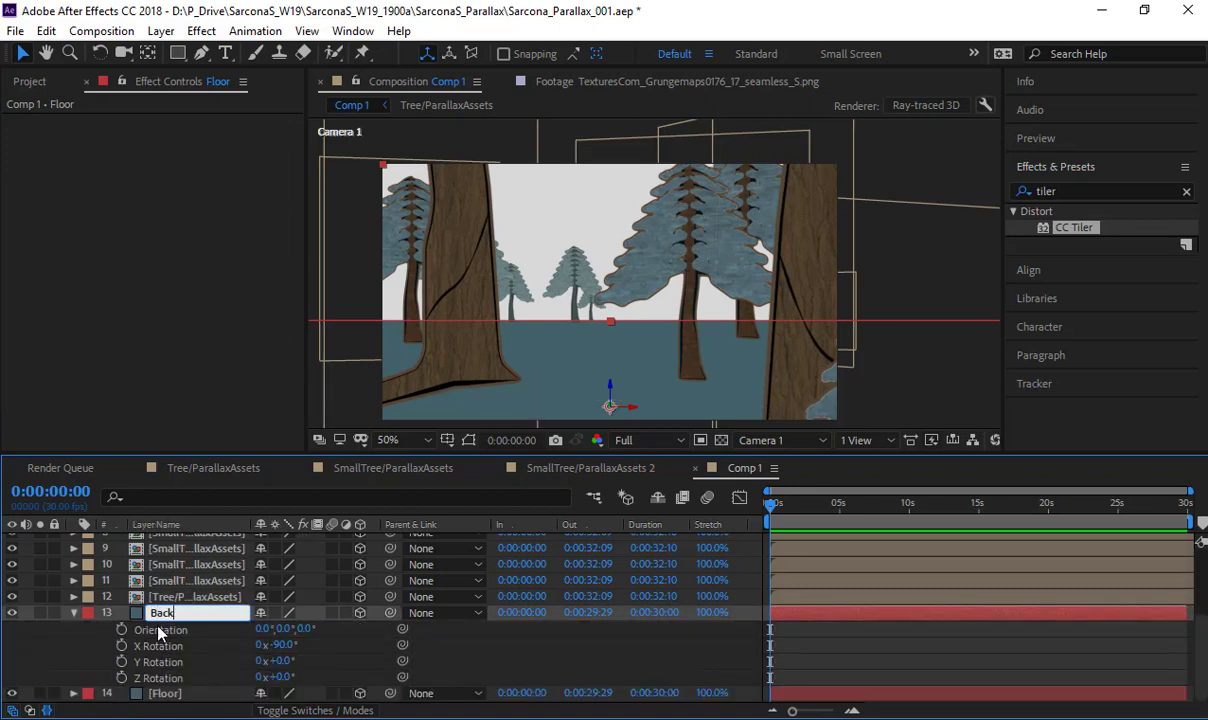
pyautogui.write('ground')
pyautogui.press('Return')
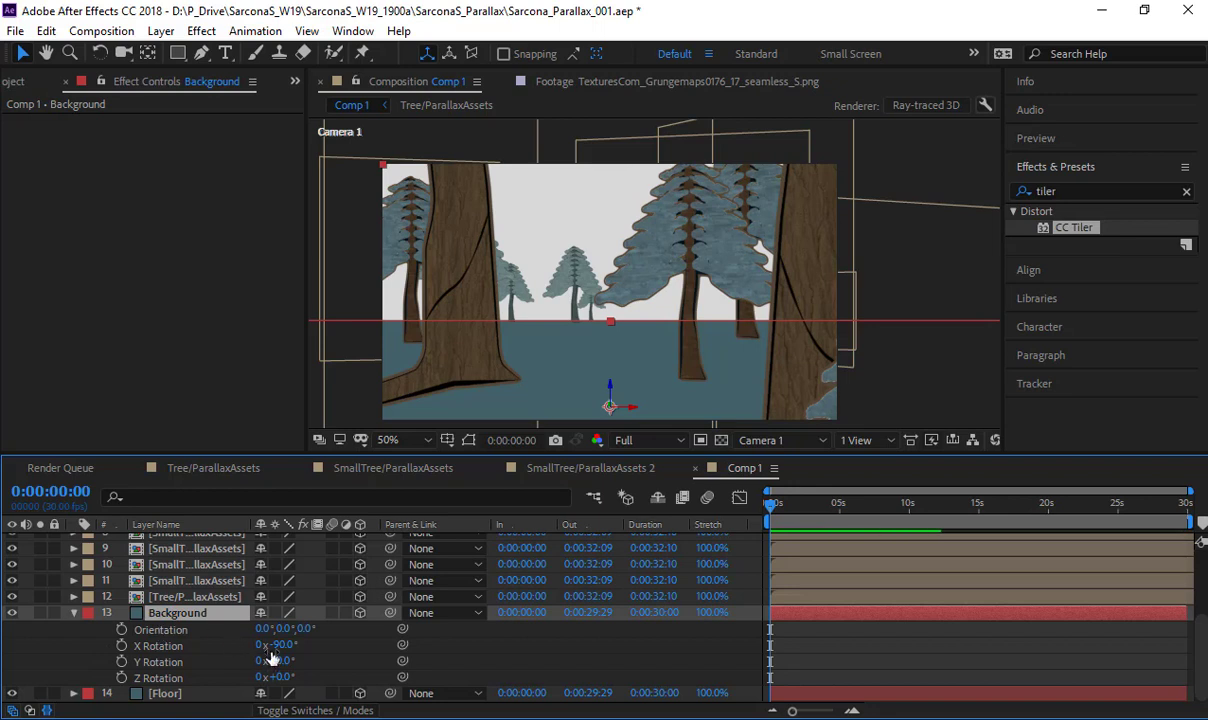
# - Stand the Background layer upright with X Rotation 0° and push it behind the trees to Z position 12820
pyautogui.click(280, 645)
pyautogui.write('0')
pyautogui.press('Return')
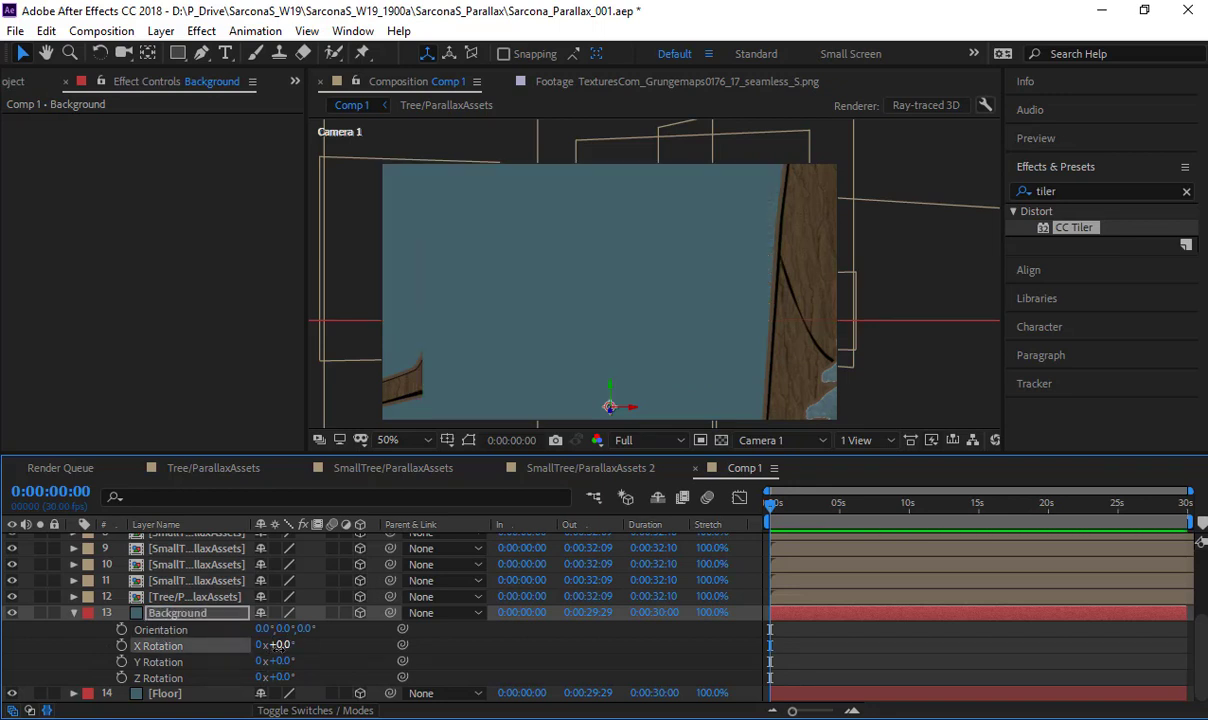
pyautogui.click(190, 612)
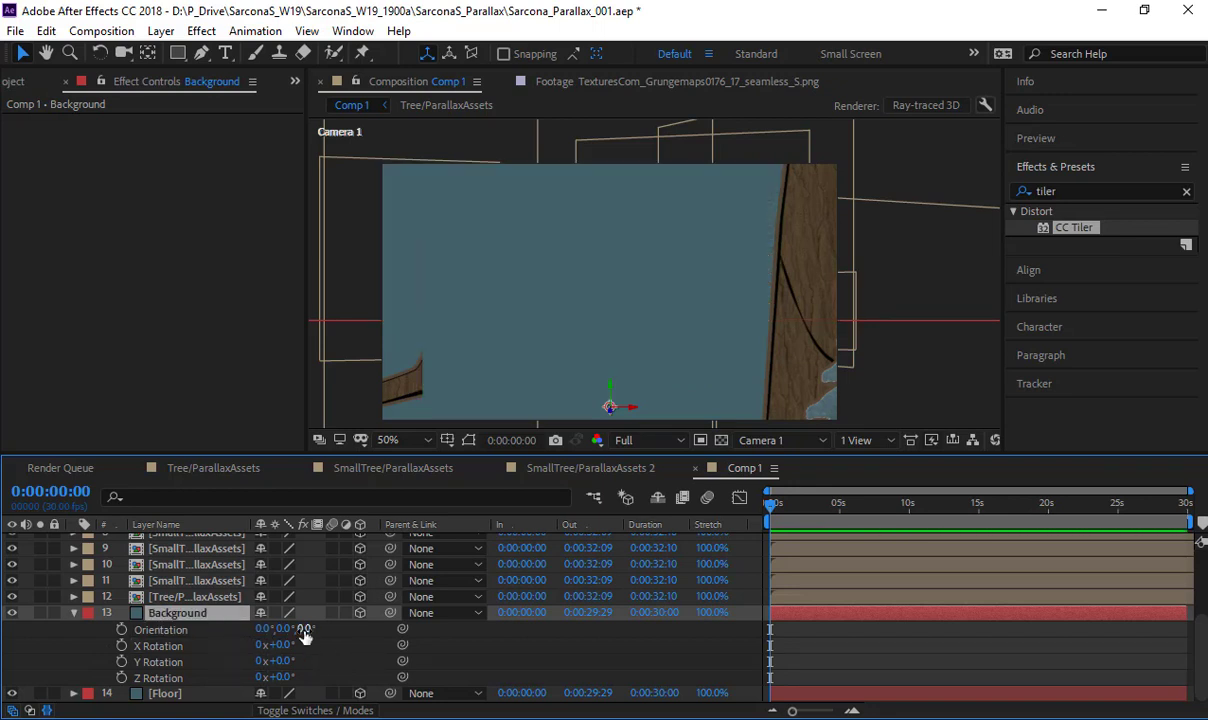
pyautogui.press('p')
pyautogui.moveTo(326, 678); pyautogui.dragTo(1200, 669)
pyautogui.moveTo(737, 480); pyautogui.dragTo(950, 440)
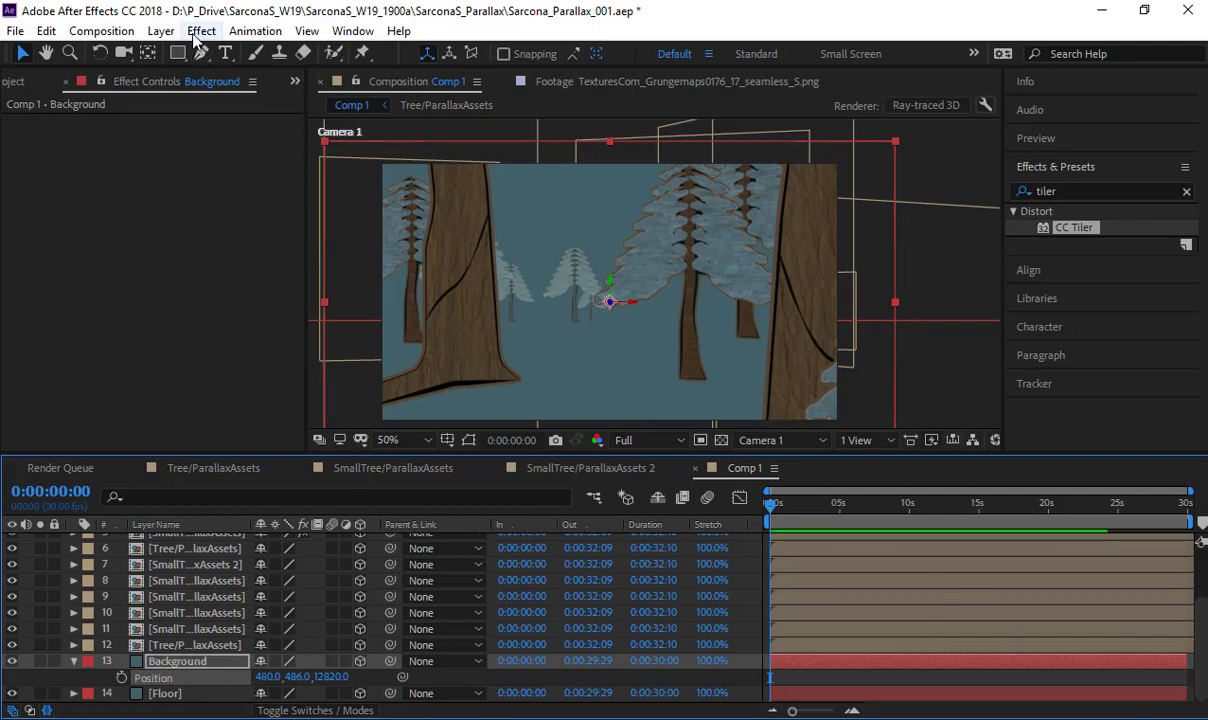
# - Give the Background layer a new solid color sampled from the pale gray-green foliage of the distant trees
pyautogui.click(198, 32)
pyautogui.moveTo(167, 33)
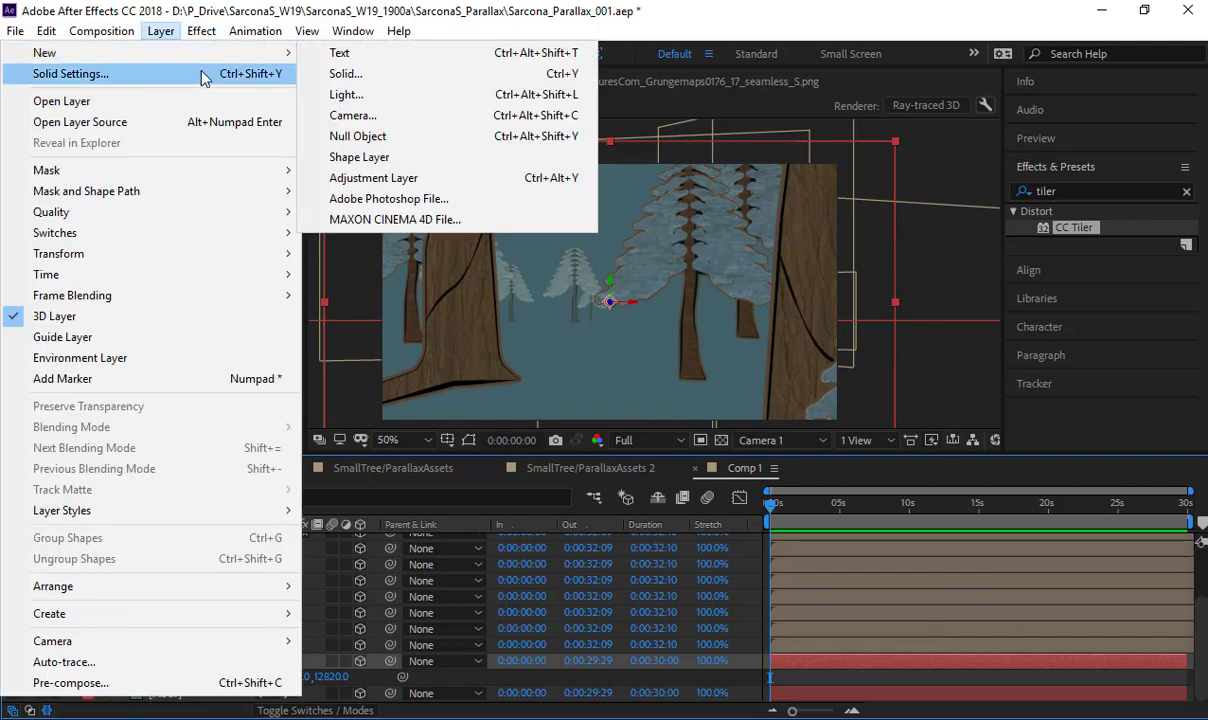
pyautogui.click(290, 75)
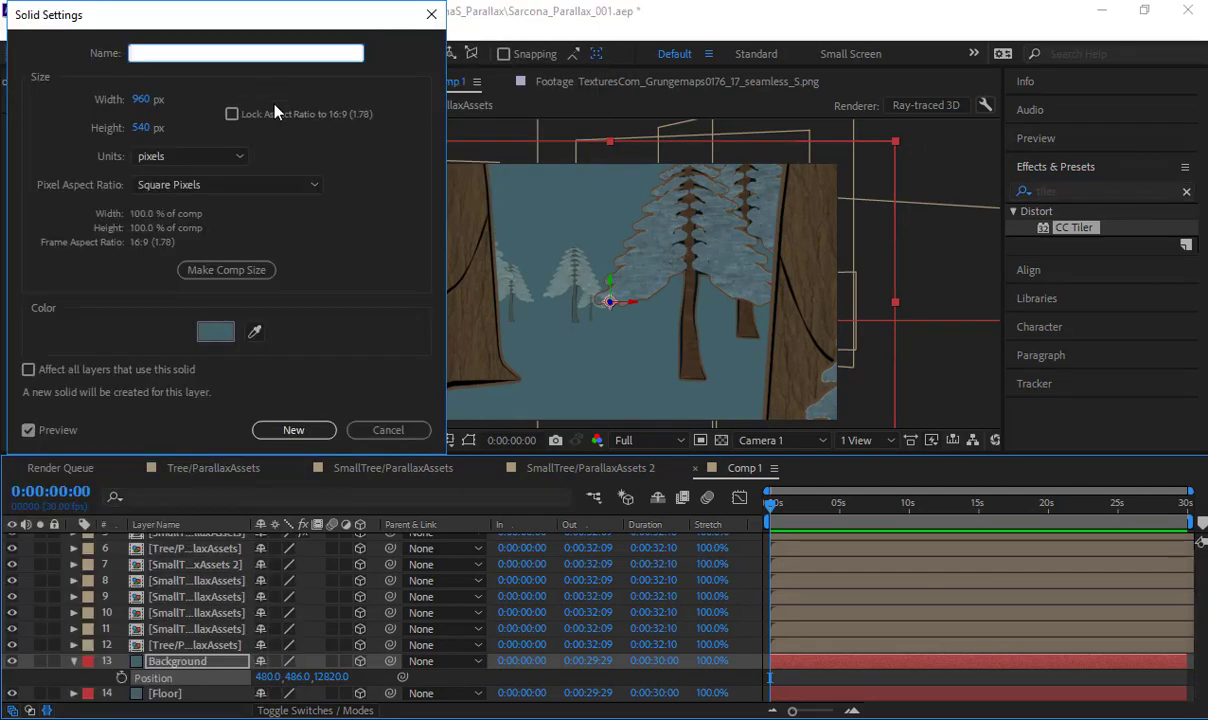
pyautogui.click(254, 331)
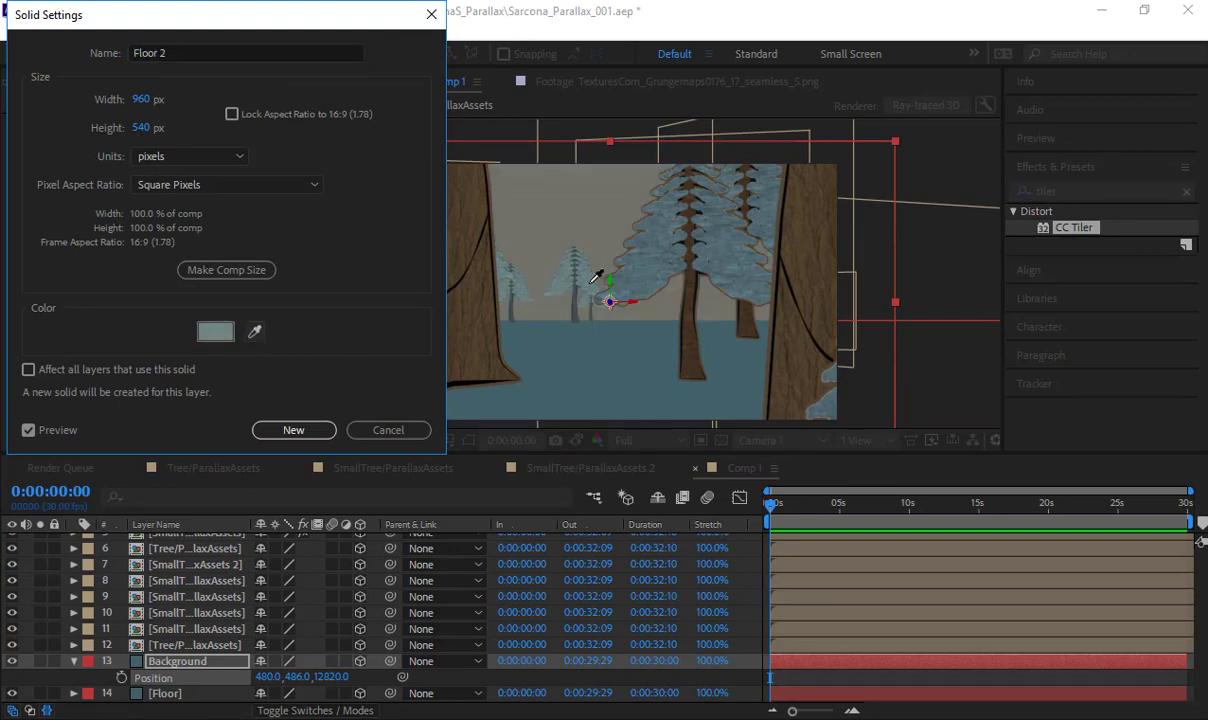
pyautogui.click(596, 280)
pyautogui.click(308, 428)
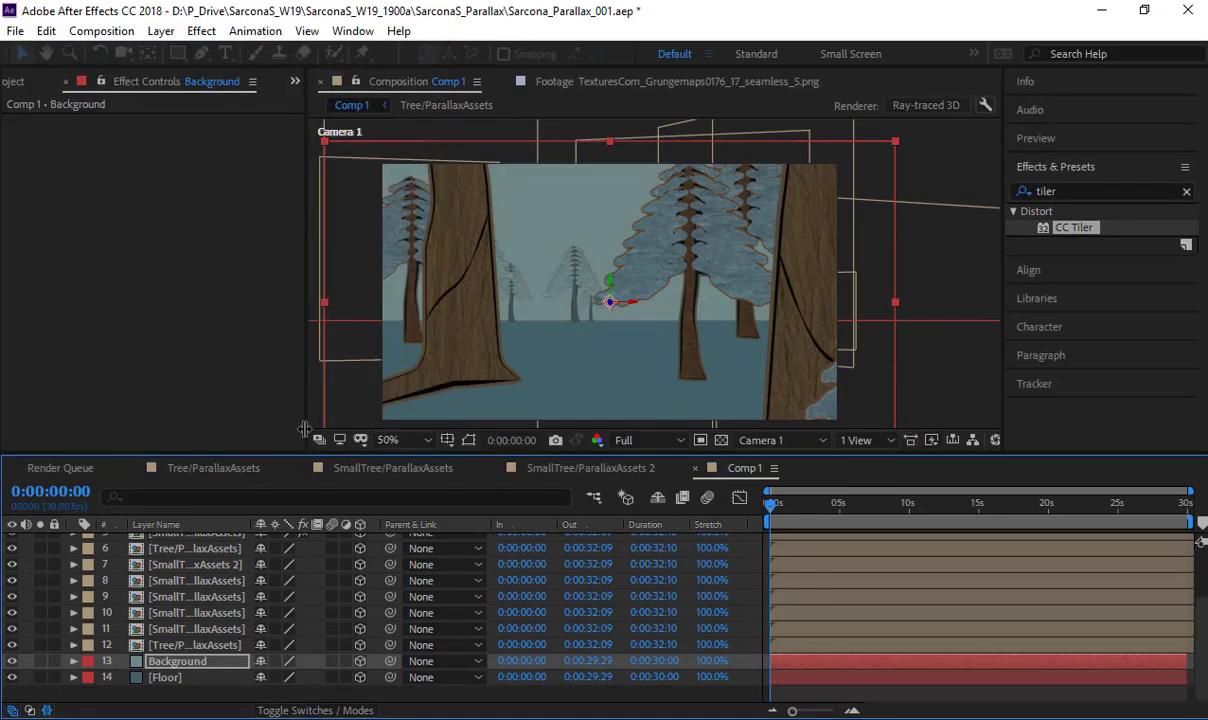
pyautogui.click(311, 597)
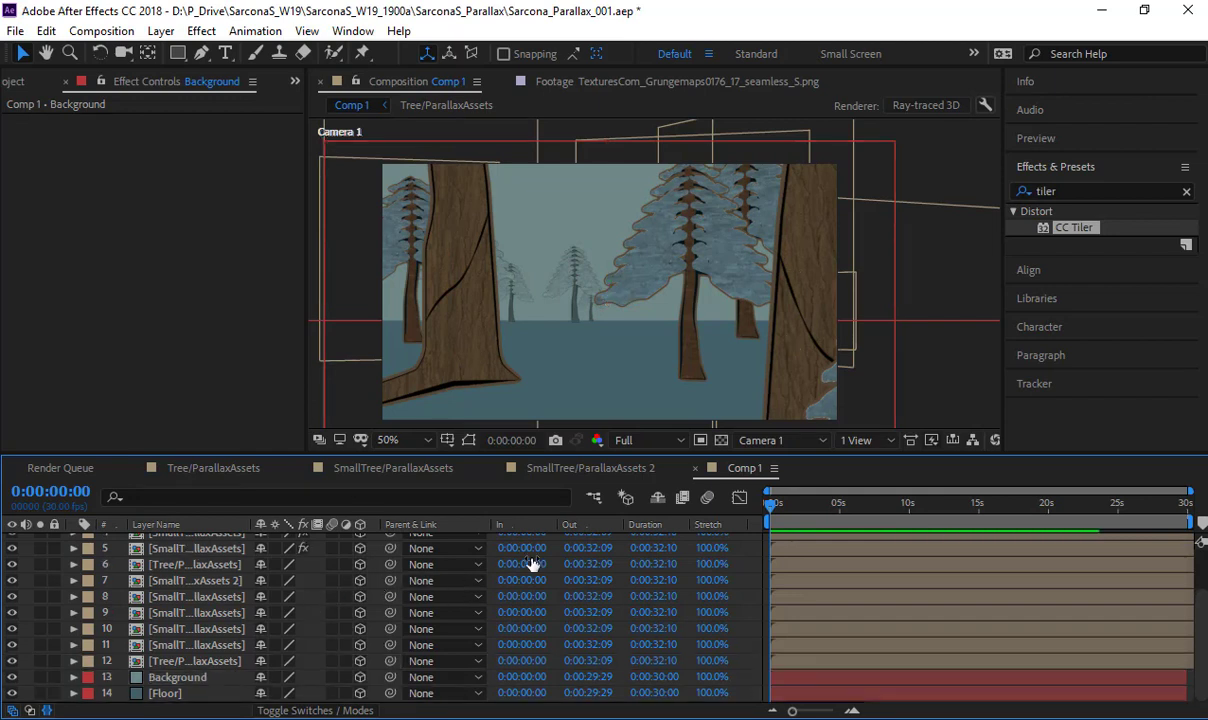
# - Pre-compose the Floor layer as FloorWithTexture, leaving all attributes in Comp 1
pyautogui.click(172, 697)
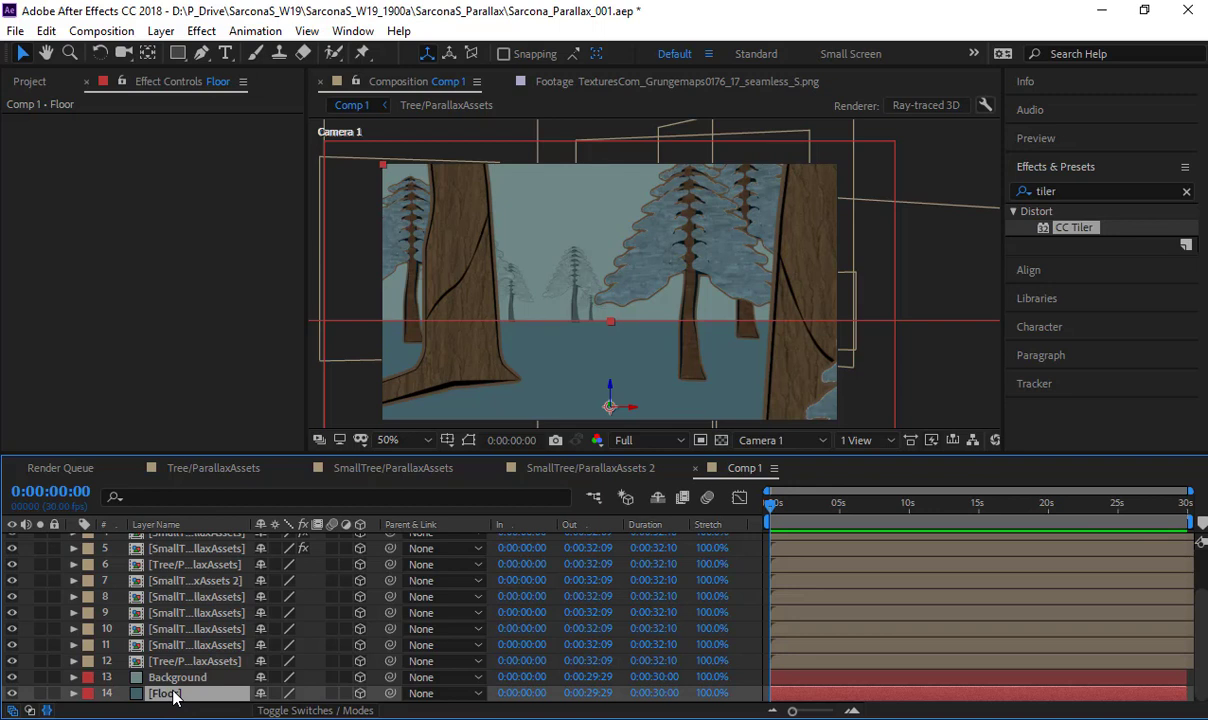
pyautogui.hotkey('ctrl', 'shift', 'c')
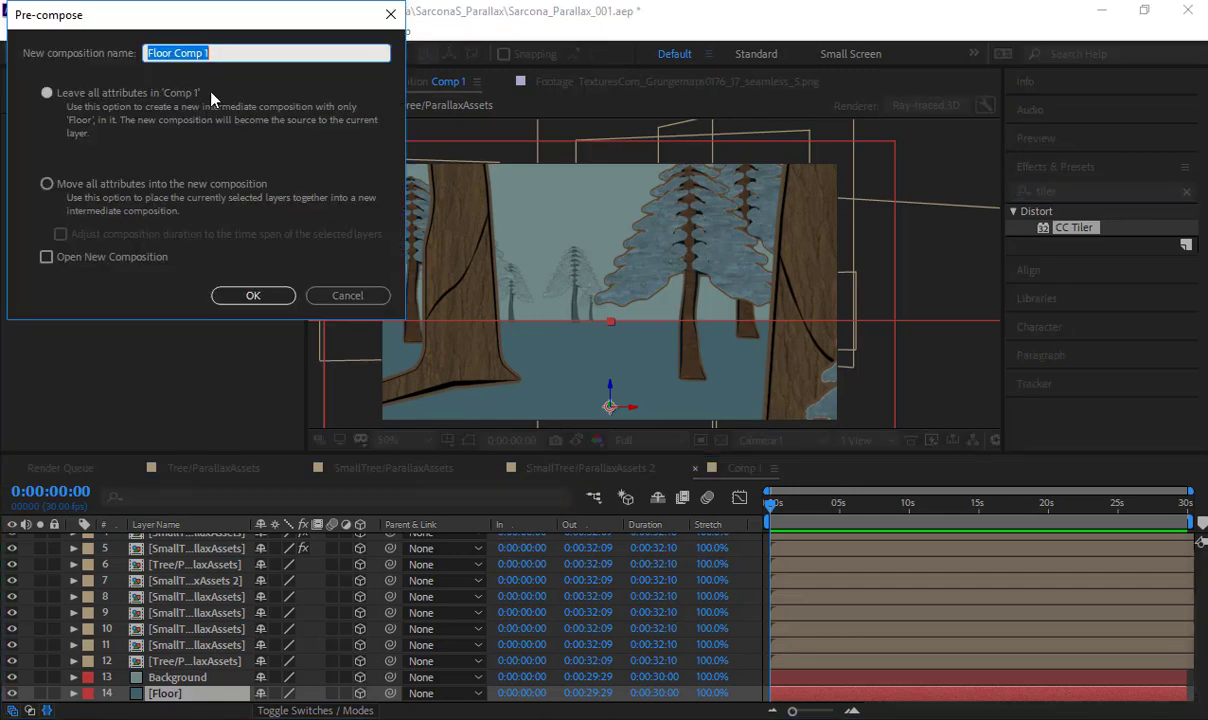
pyautogui.write('Flo')
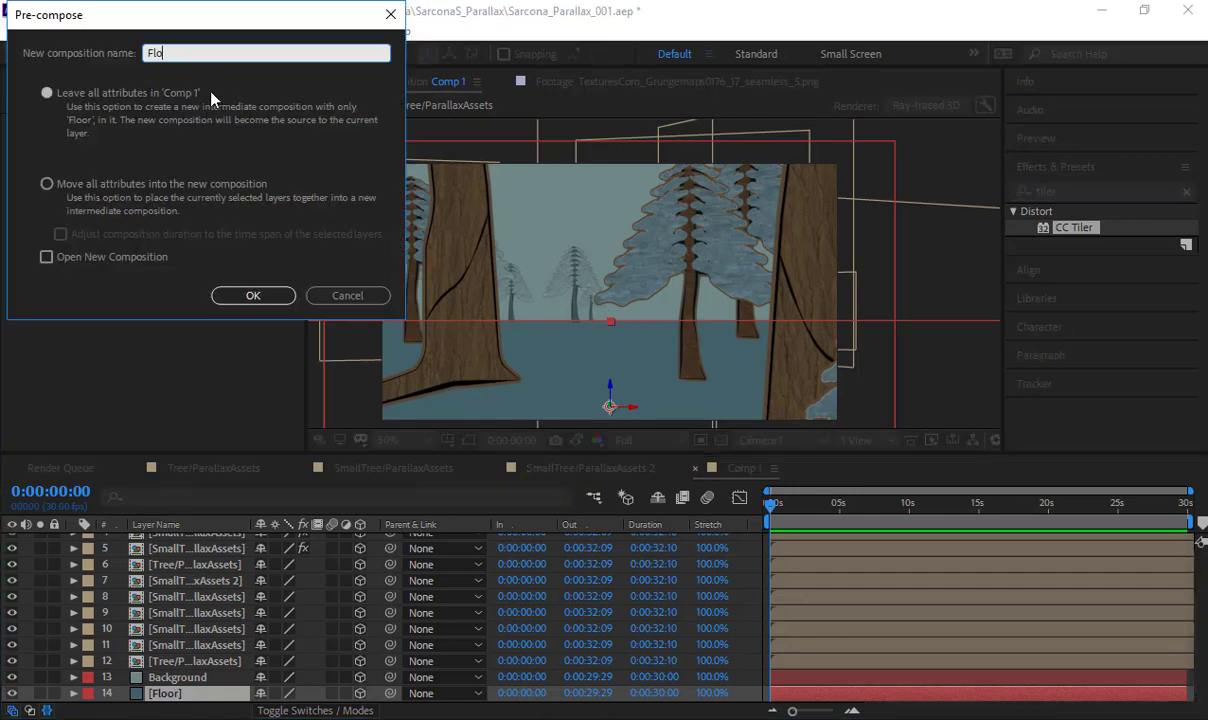
pyautogui.write('orWithTexture')
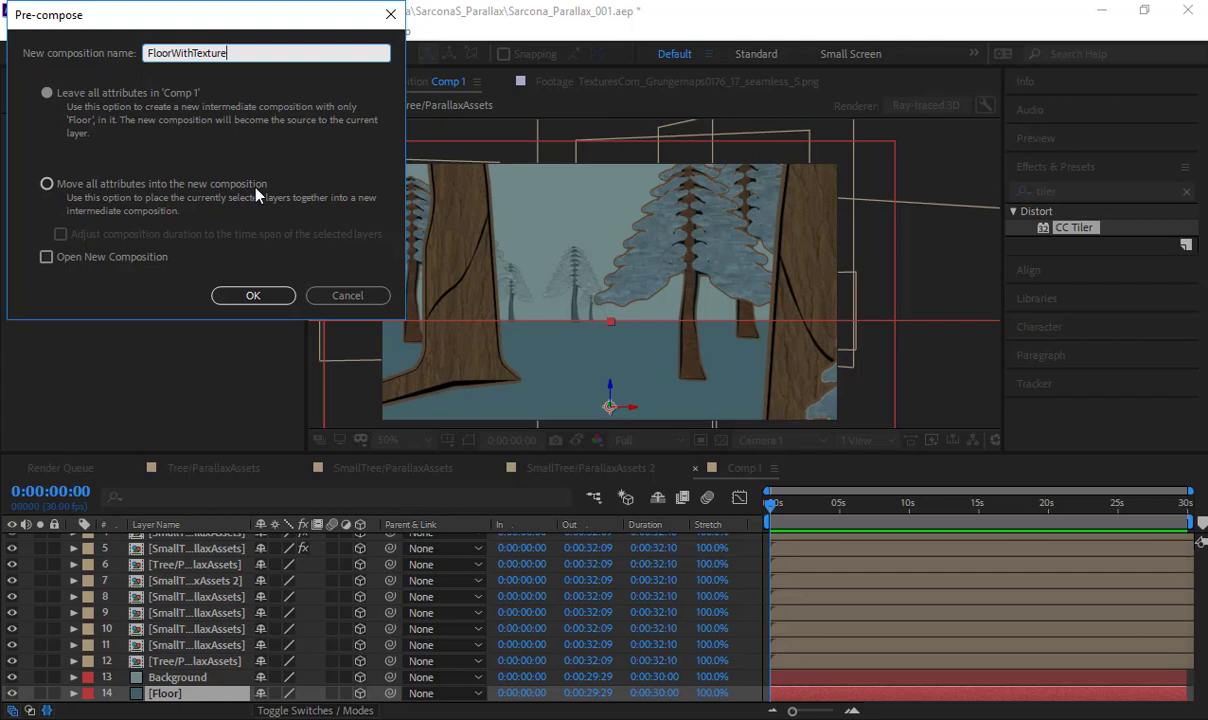
pyautogui.click(251, 295)
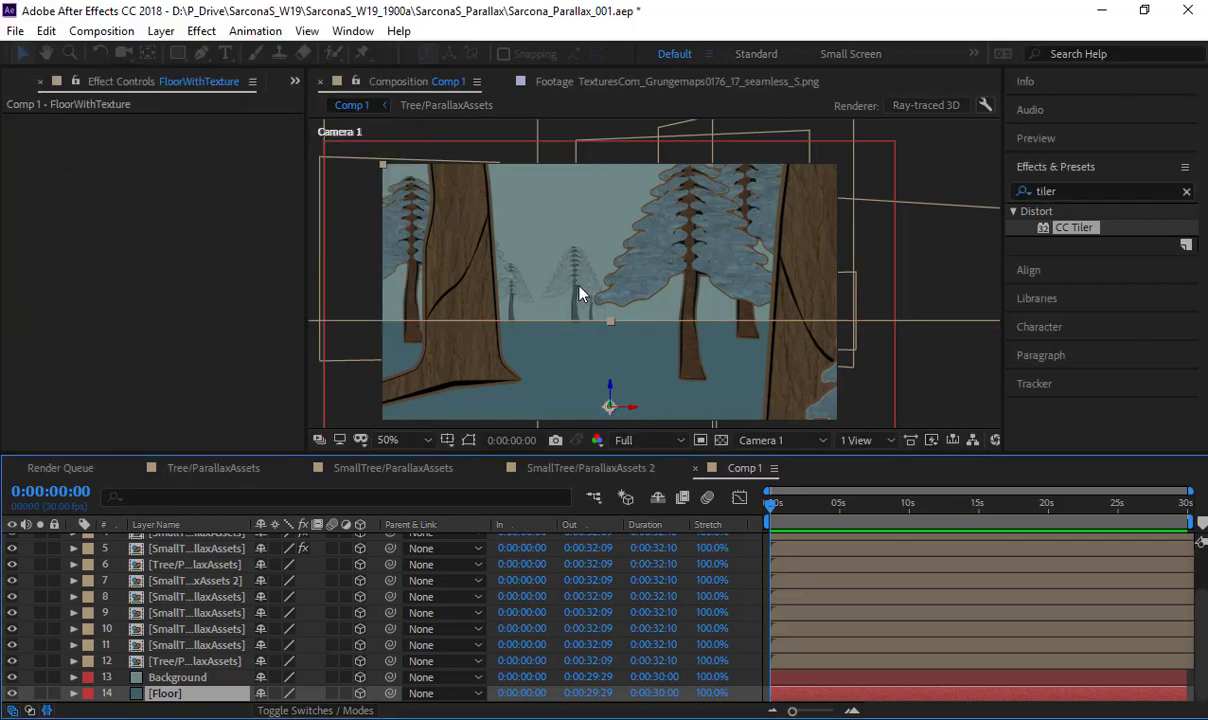
# - Open the FloorWithTexture comp and place TexturesCom_Grungemaps0153_3_seamless_S.png from the Stills folder beneath the Floor layer
pyautogui.doubleClick(200, 693)
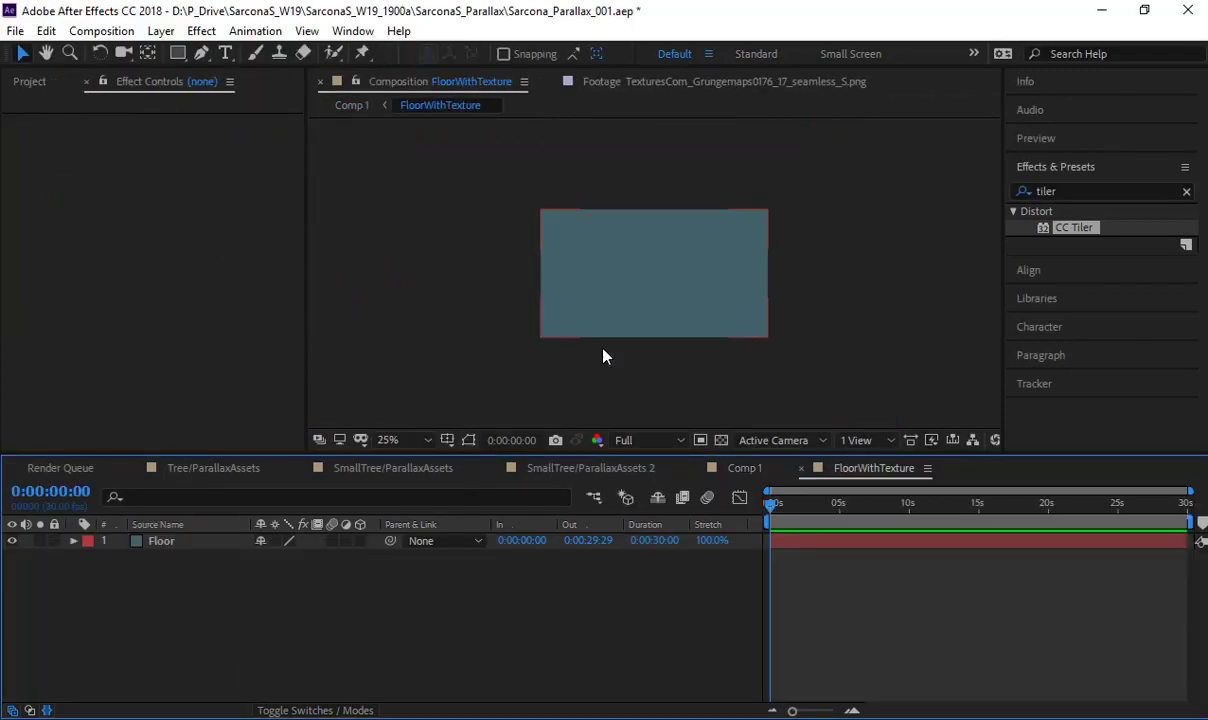
pyautogui.click(625, 298)
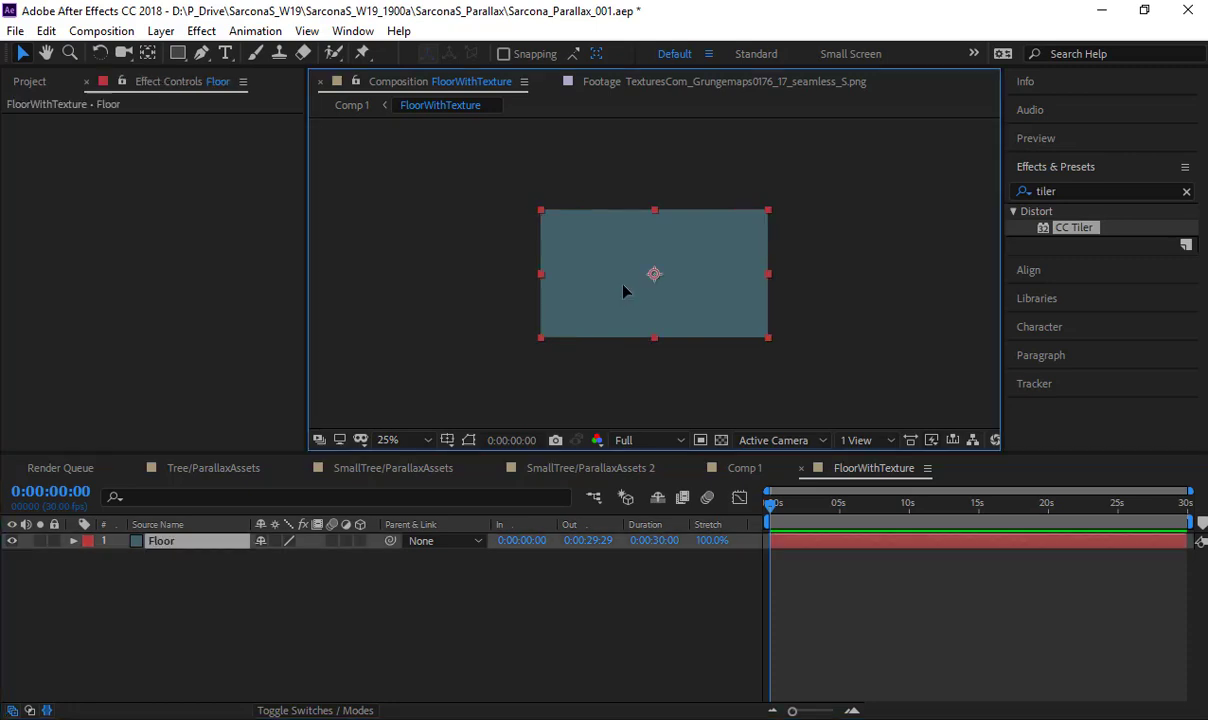
pyautogui.click(30, 82)
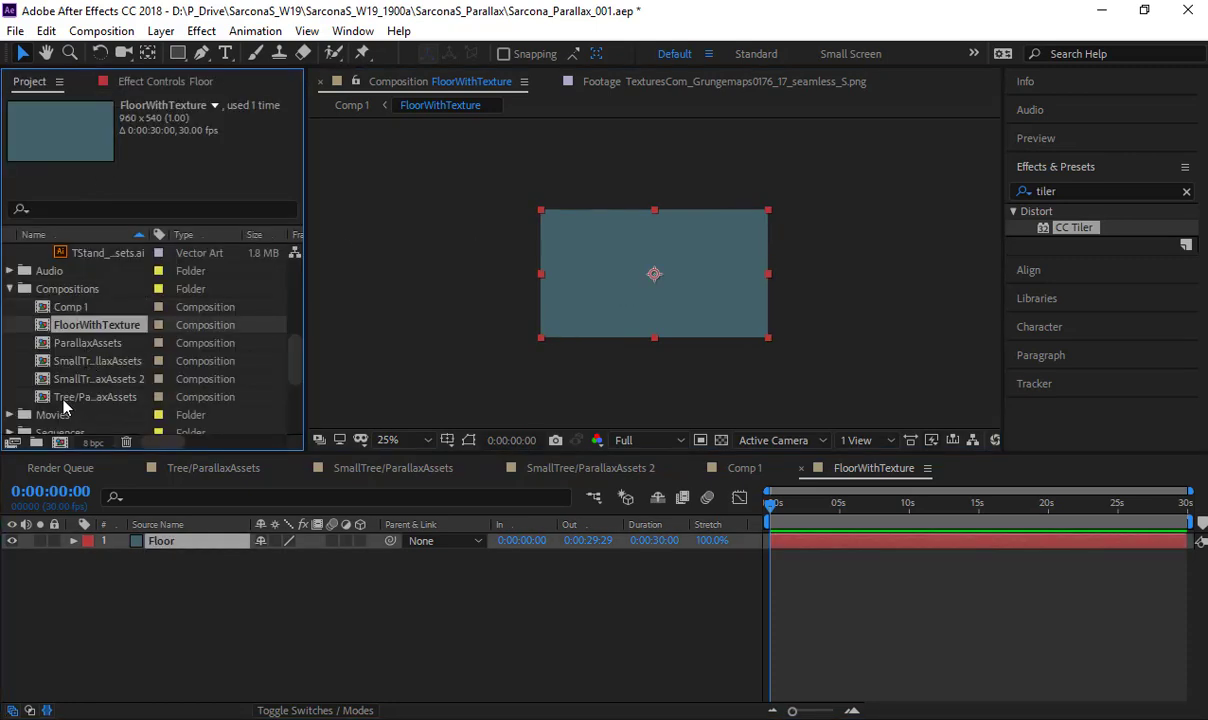
pyautogui.scroll(-5, 66, 385)
pyautogui.click(75, 361)
pyautogui.press('Up')
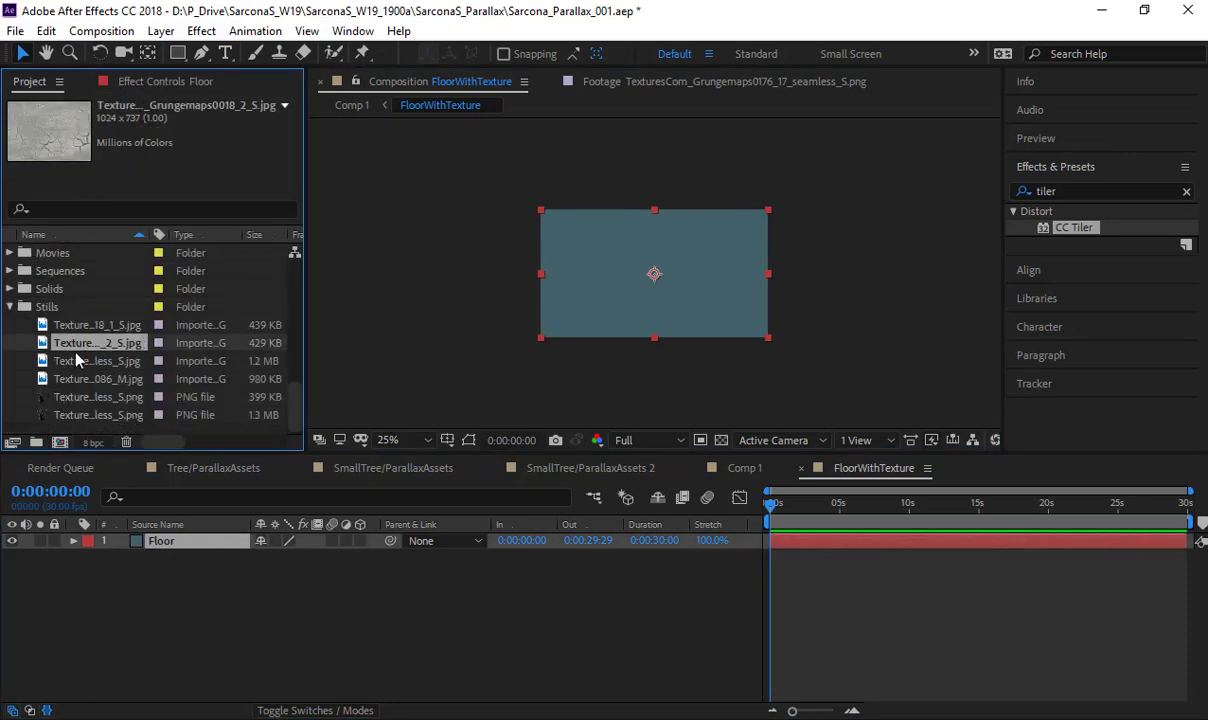
pyautogui.click(78, 403)
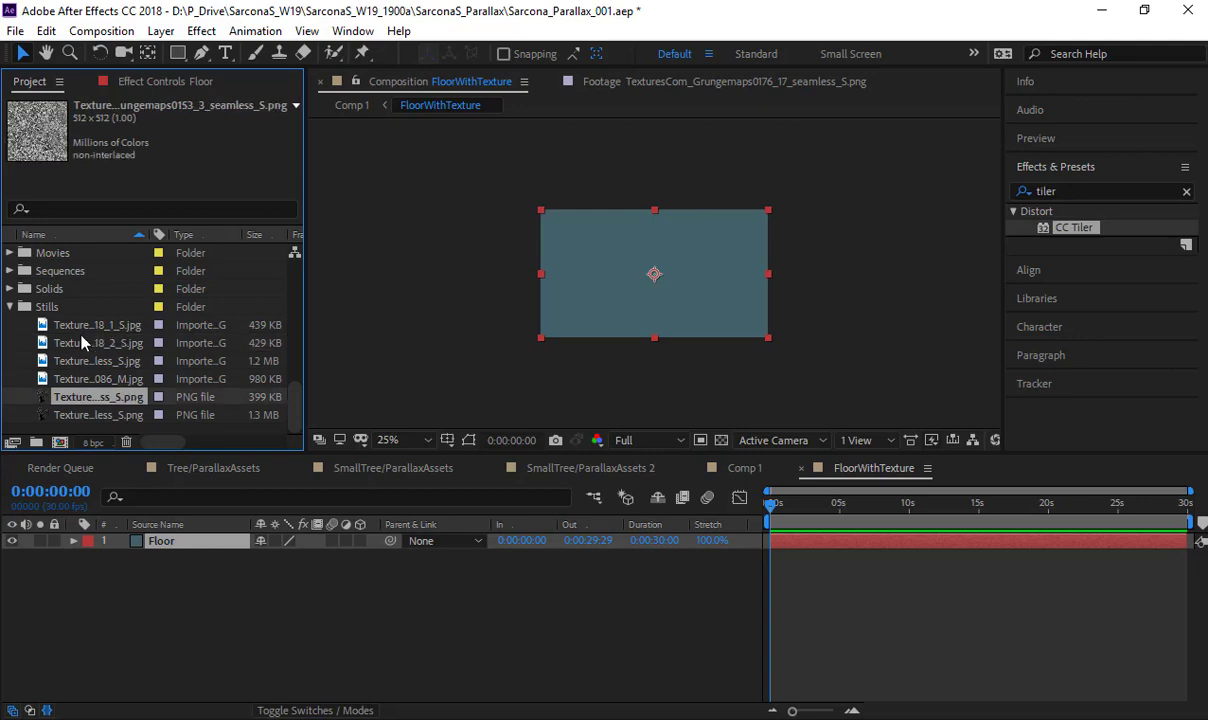
pyautogui.doubleClick(84, 400)
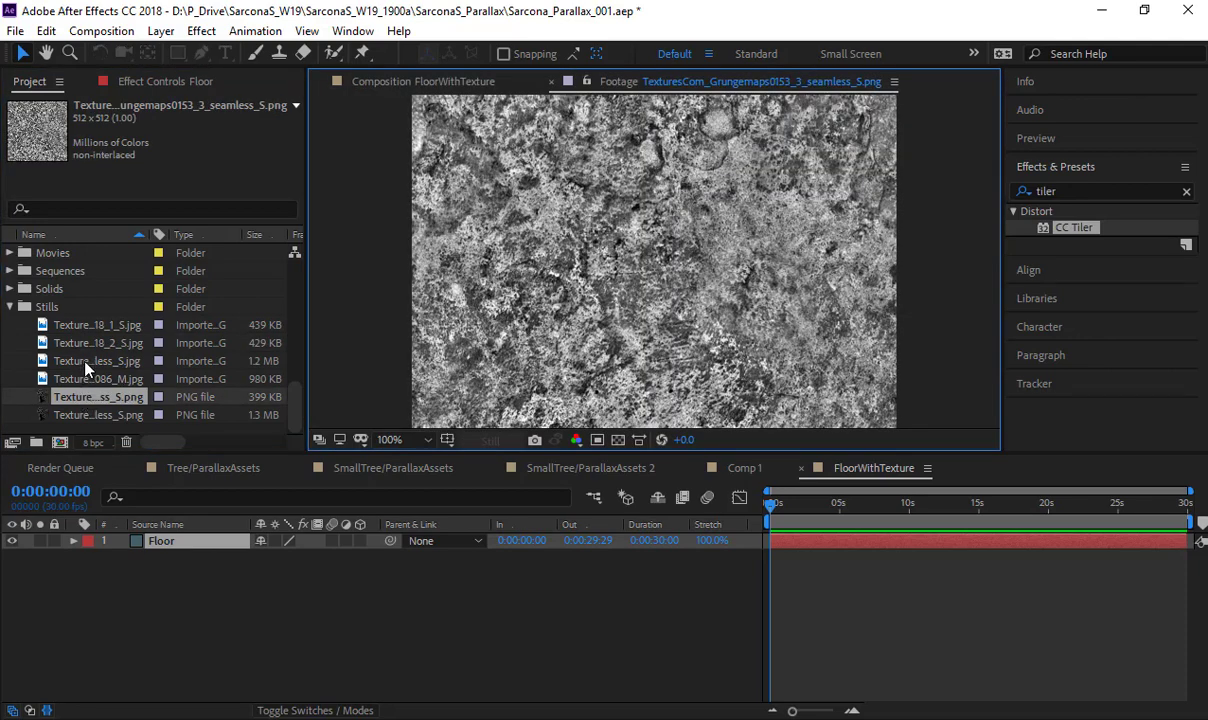
pyautogui.moveTo(84, 400); pyautogui.dragTo(203, 575)
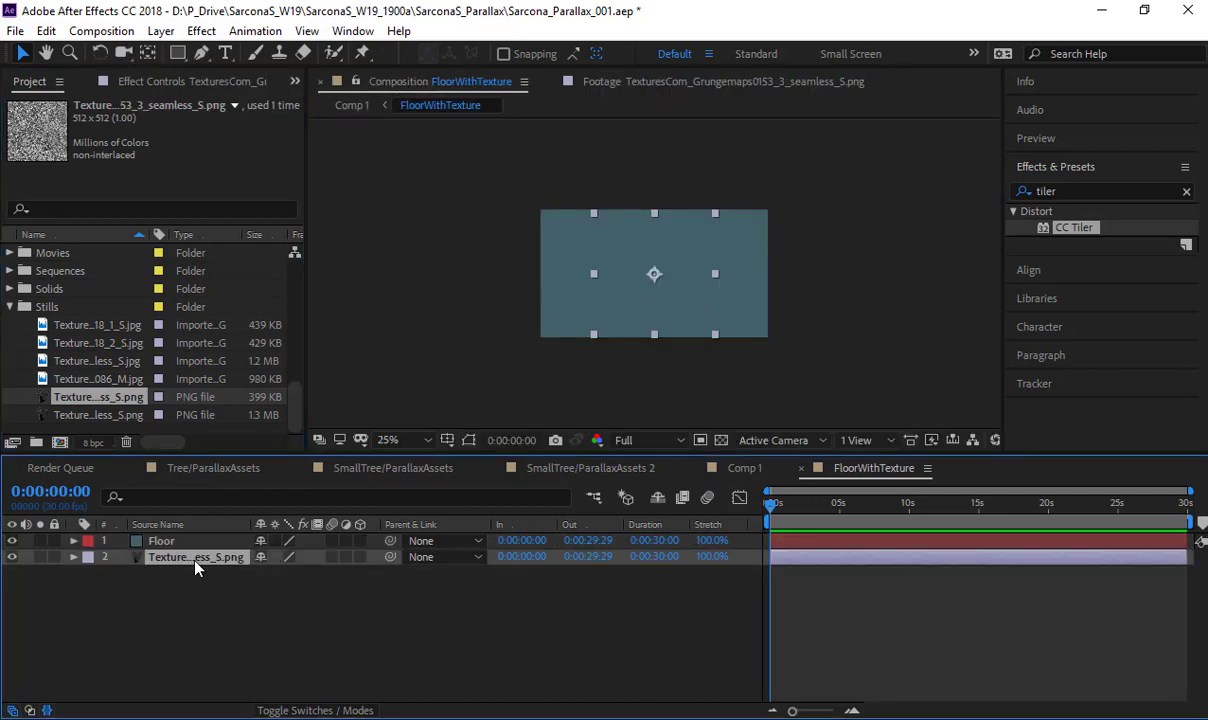
# - Scale the grunge texture layer uniformly to 188% so it spans the full width of the comp
pyautogui.moveTo(185, 556)
pyautogui.mouseDown()
pyautogui.moveTo(193, 567)
pyautogui.moveTo(184, 542)
pyautogui.moveTo(184, 560)
pyautogui.mouseUp()
pyautogui.press('s')
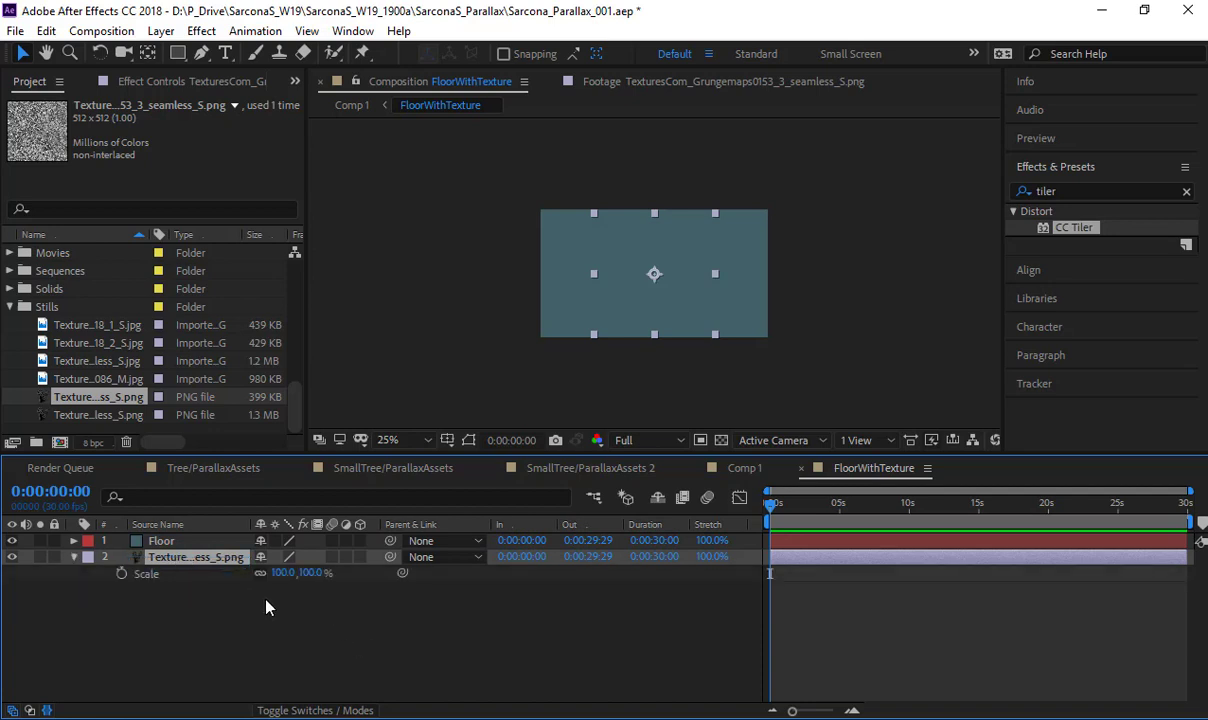
pyautogui.moveTo(290, 572); pyautogui.dragTo(387, 590)
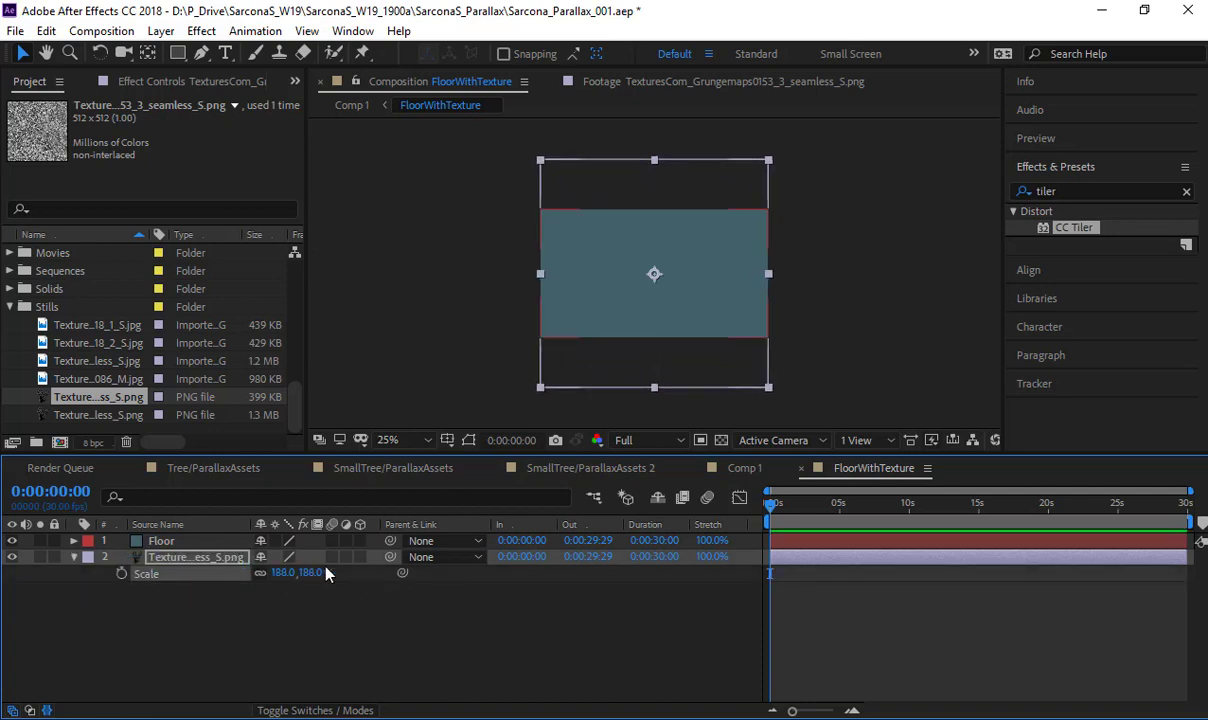
# - Set the Floor layer's blending mode to Multiply over the grunge texture
pyautogui.click(343, 709)
pyautogui.click(363, 559)
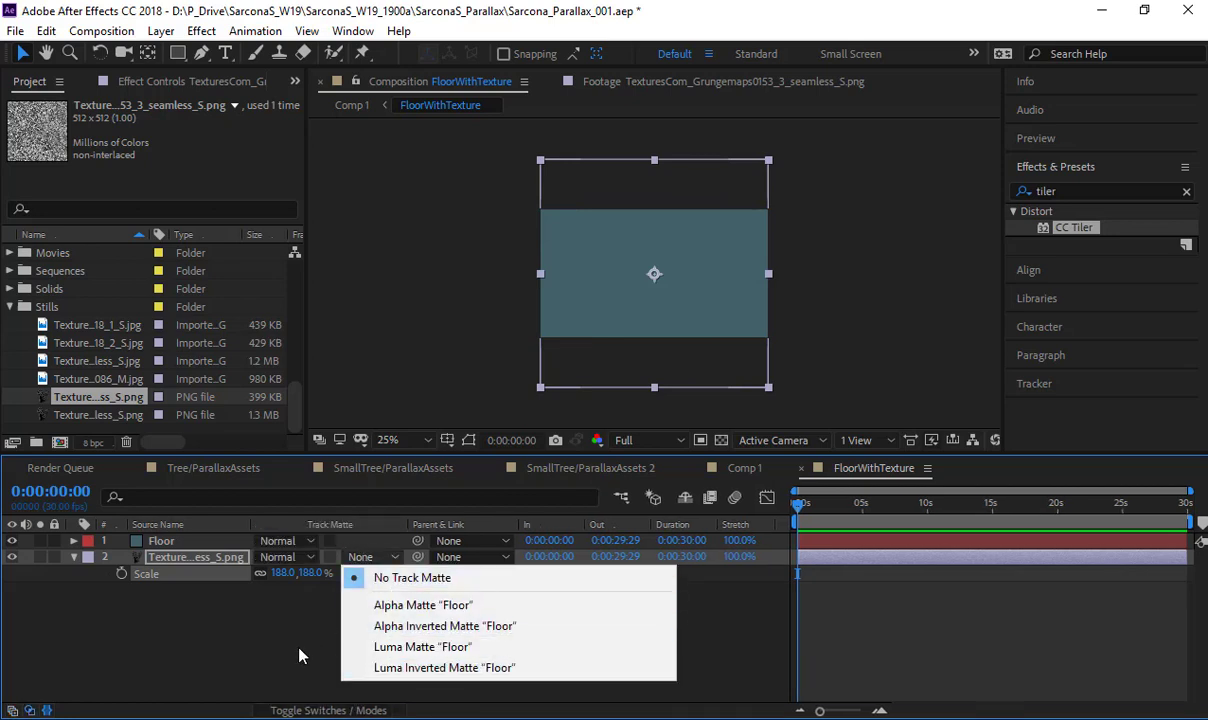
pyautogui.click(190, 524)
pyautogui.click(285, 557)
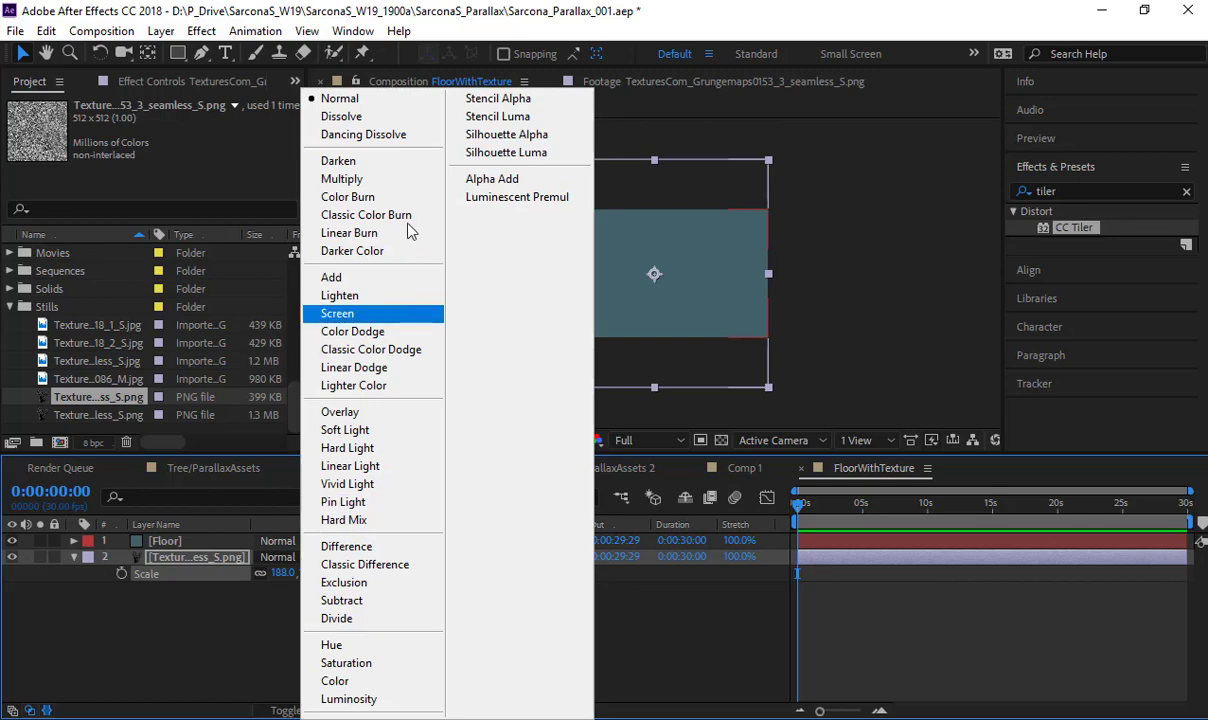
pyautogui.click(405, 180)
pyautogui.press('.')
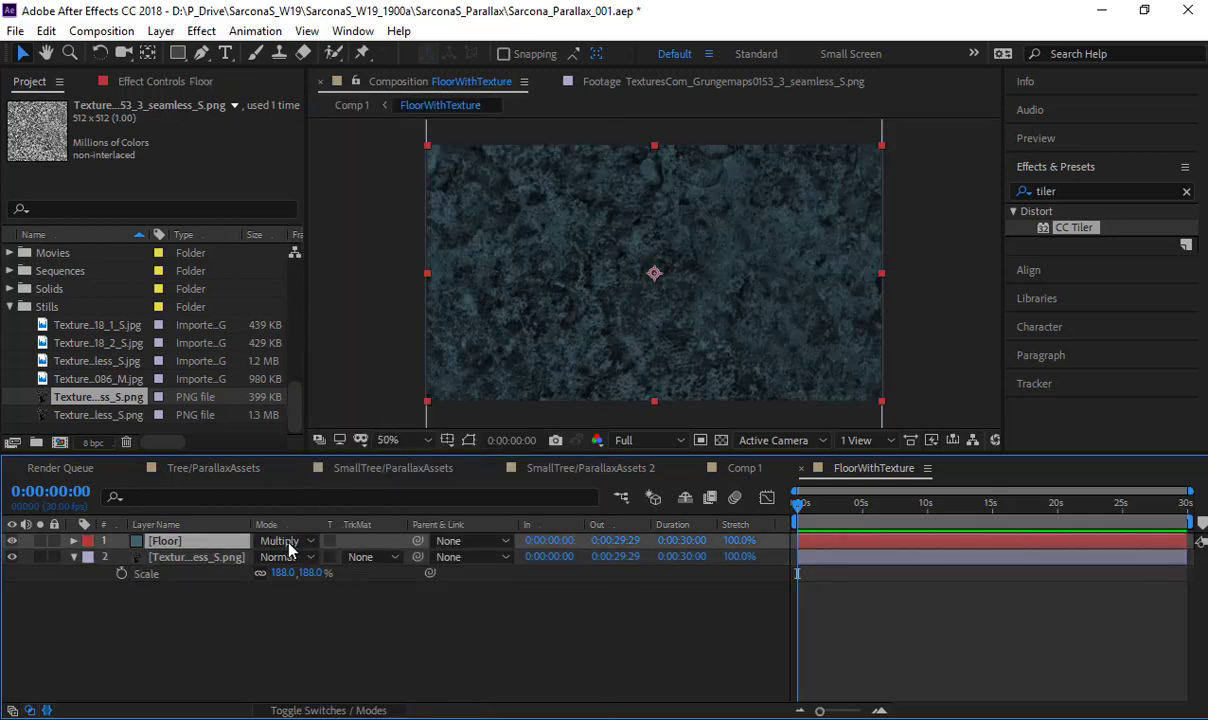
# - Lower the grunge texture layer's opacity to 23%
pyautogui.click(210, 557)
pyautogui.press('t')
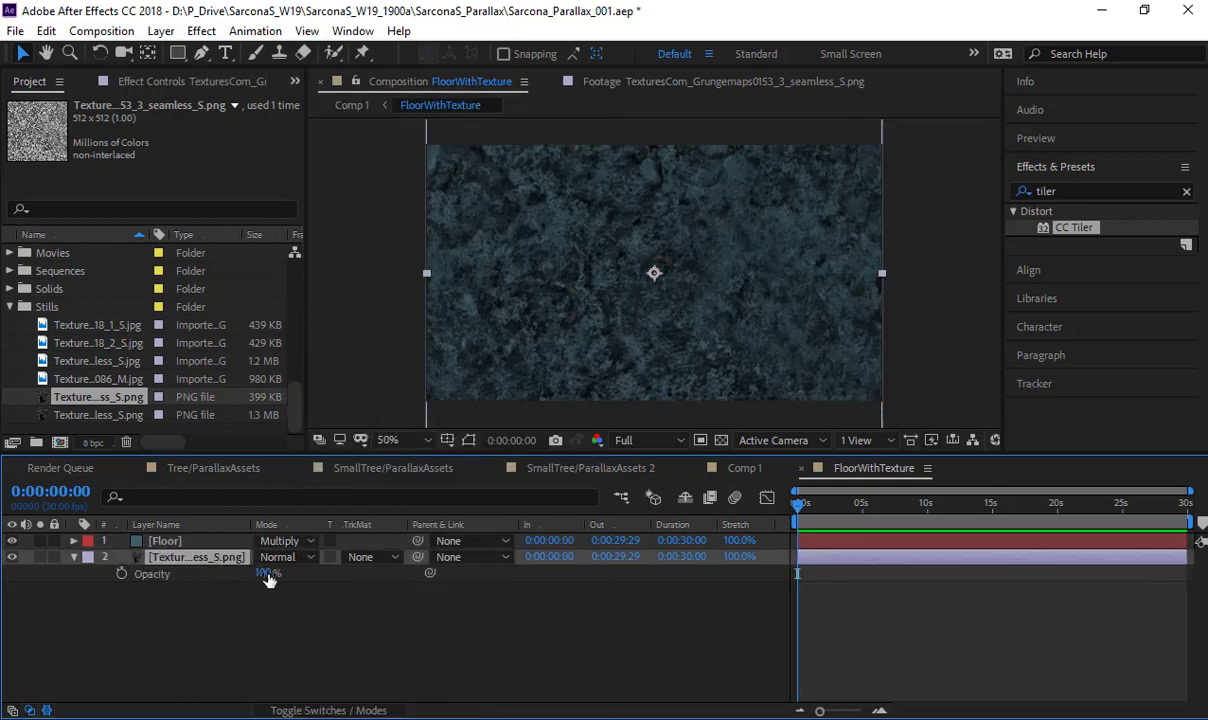
pyautogui.moveTo(268, 577); pyautogui.dragTo(210, 577)
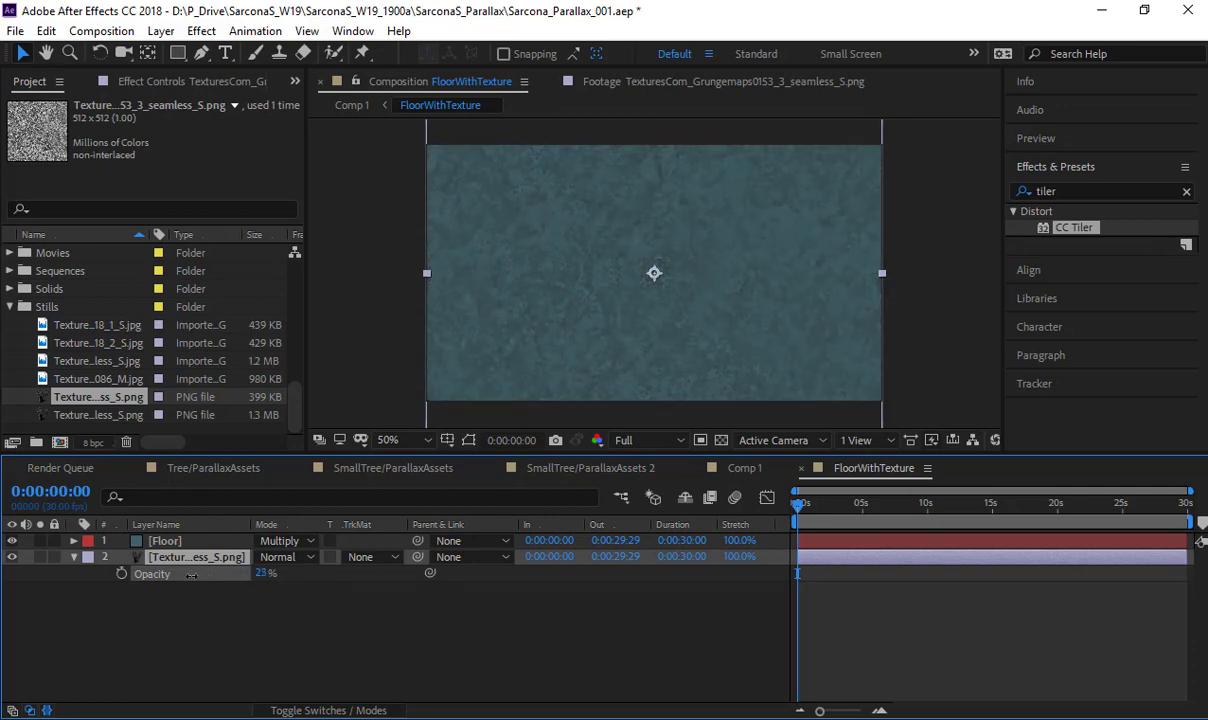
pyautogui.click(200, 595)
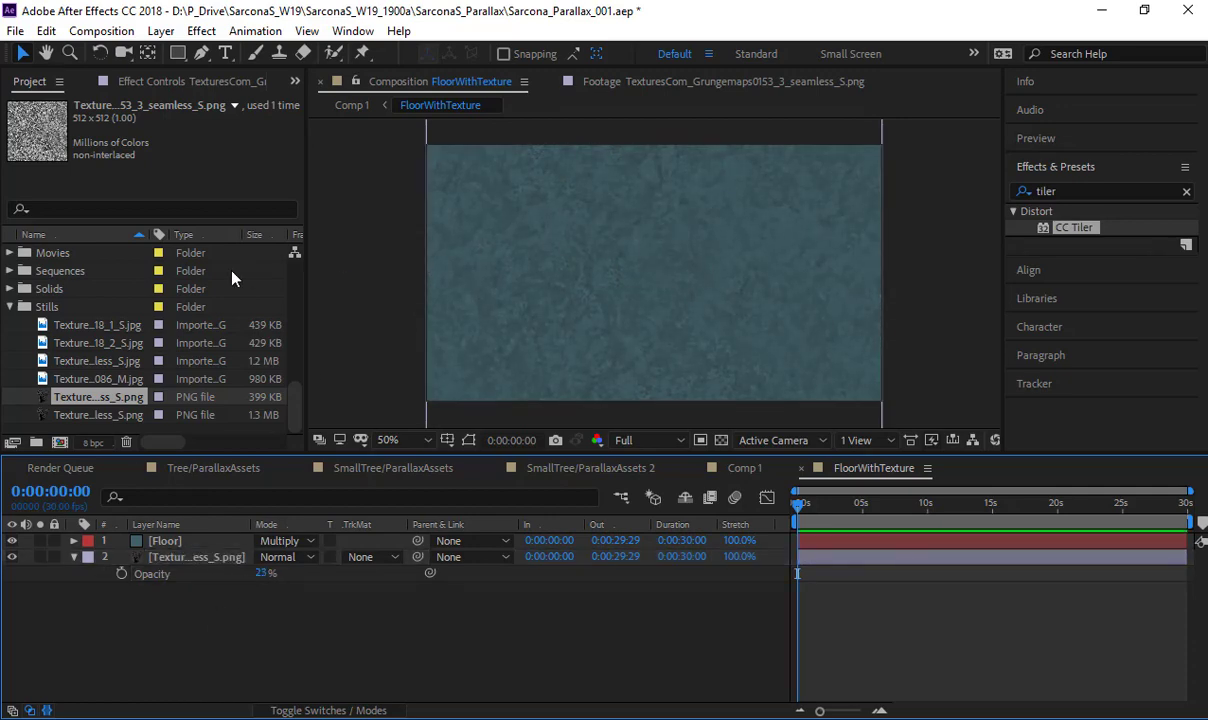
# - Apply CC Tiler to the grunge texture layer and set its Scale to 19%
pyautogui.click(208, 553)
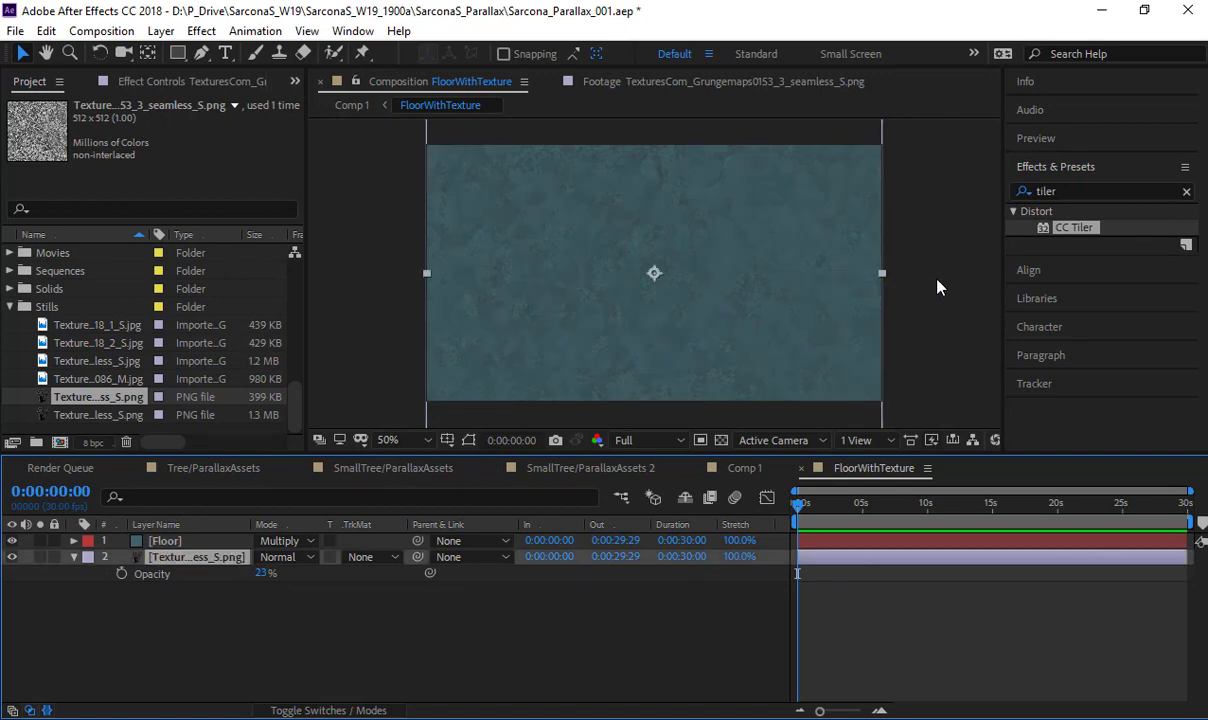
pyautogui.click(1062, 229)
pyautogui.doubleClick(1062, 229)
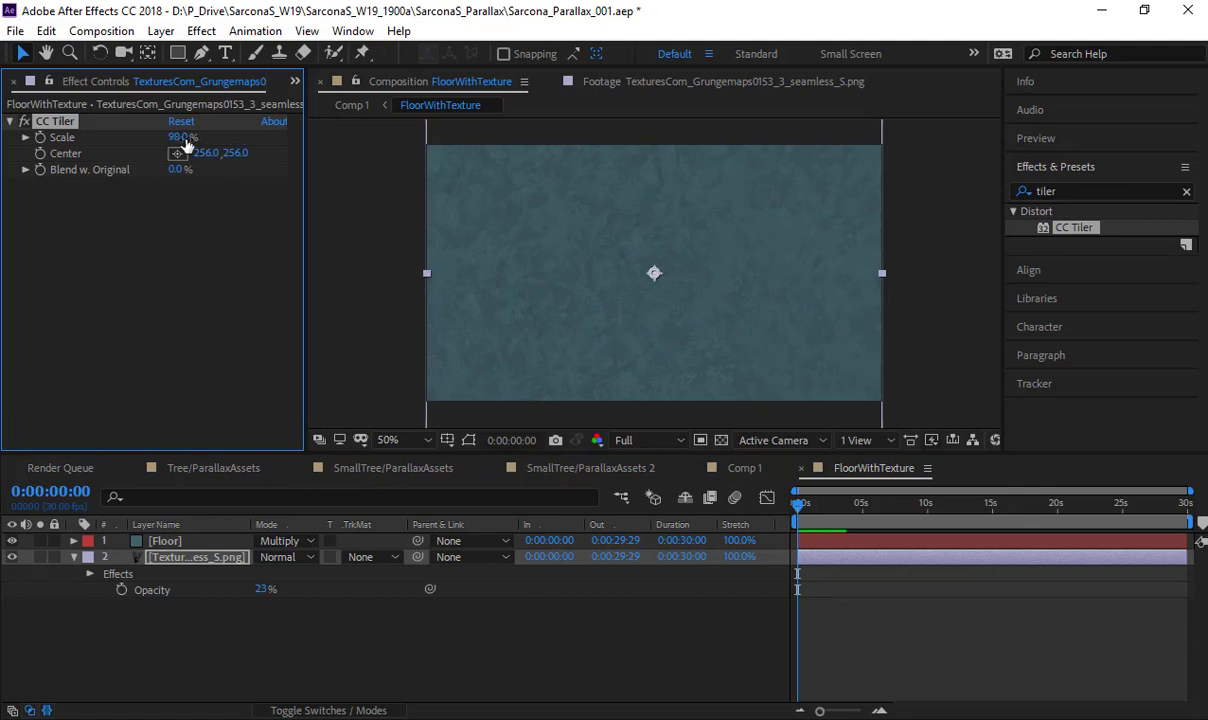
pyautogui.moveTo(385, 142); pyautogui.dragTo(203, 153)
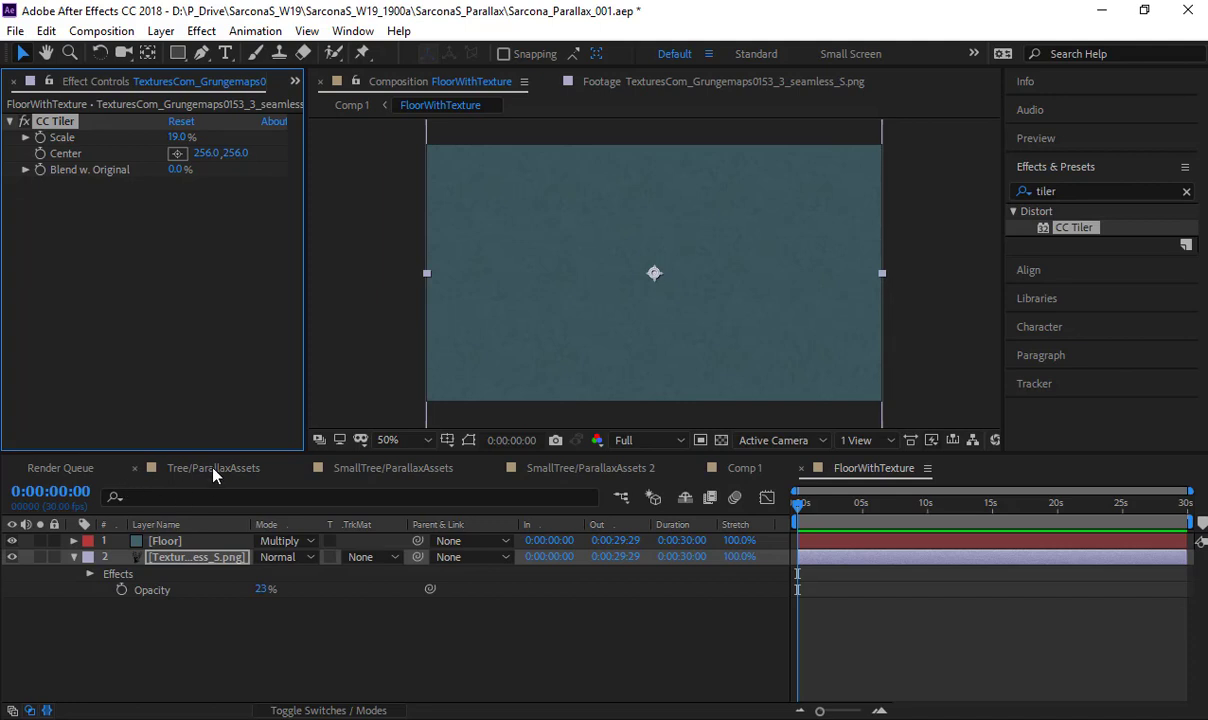
# - Return to Comp 1 and pre-compose the Background layer as BackgroundTexture, leaving all attributes in Comp 1
pyautogui.click(738, 468)
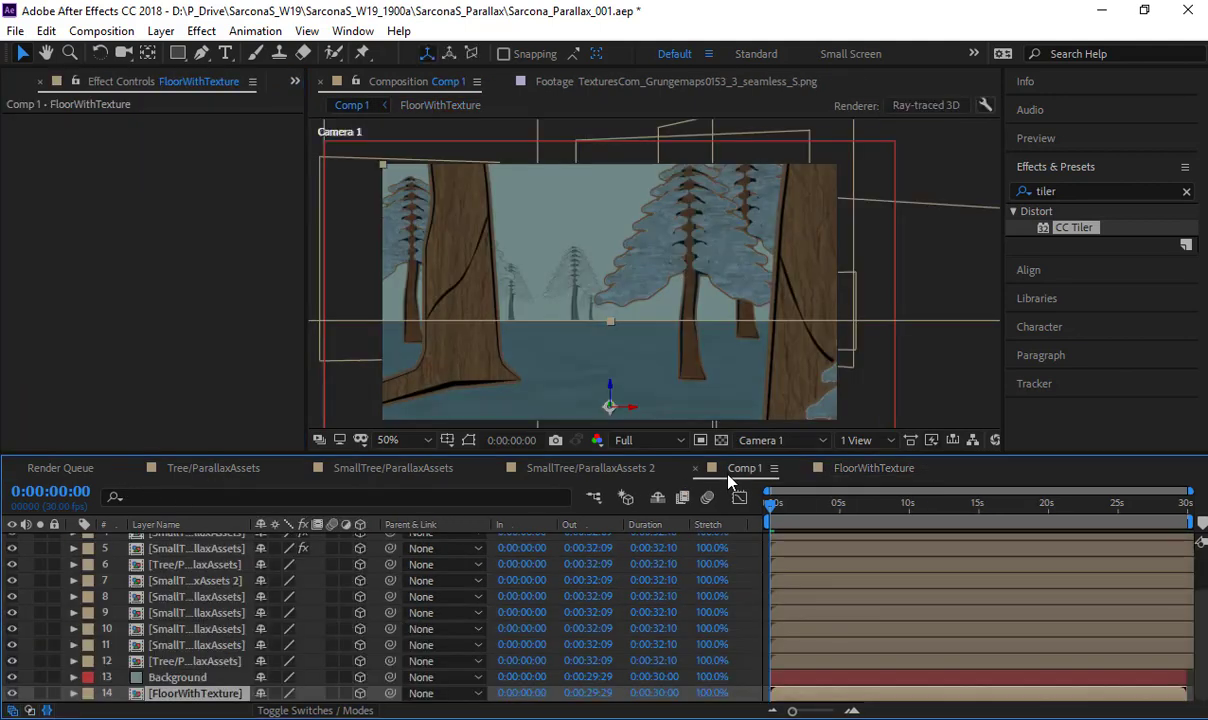
pyautogui.click(915, 346)
pyautogui.moveTo(613, 389); pyautogui.dragTo(579, 353)
pyautogui.scroll(2, 675, 365)
pyautogui.moveTo(696, 291); pyautogui.dragTo(652, 377)
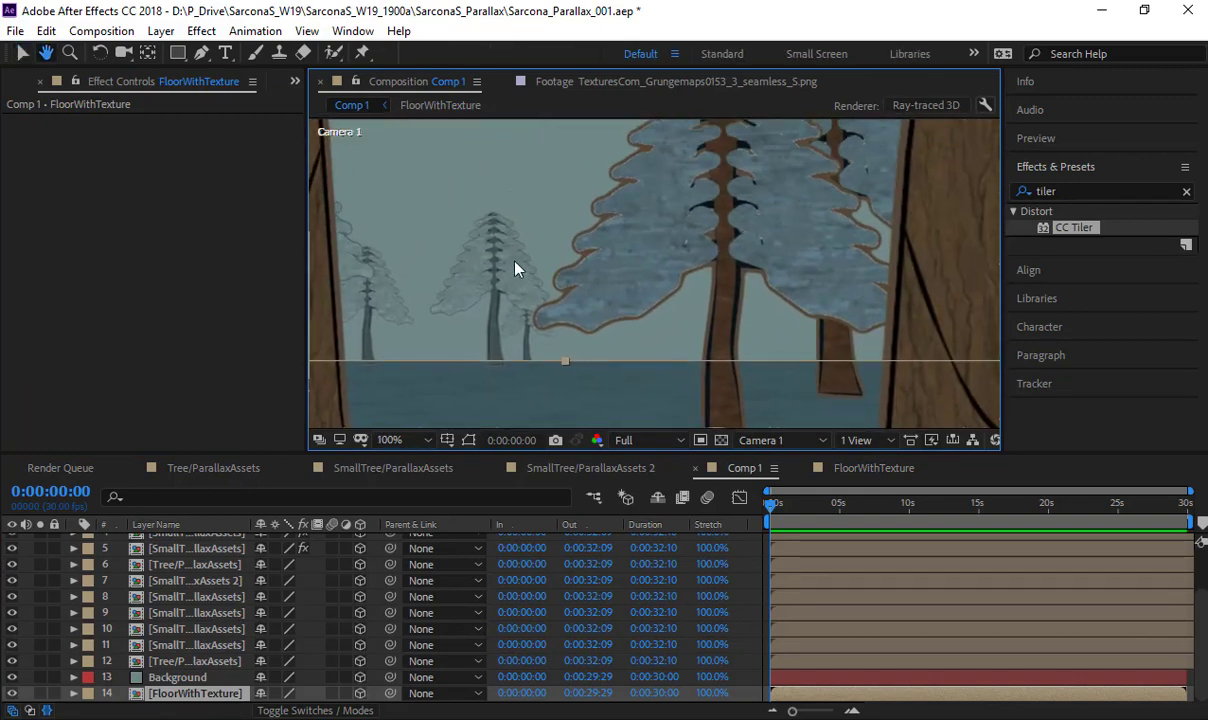
pyautogui.press('v')
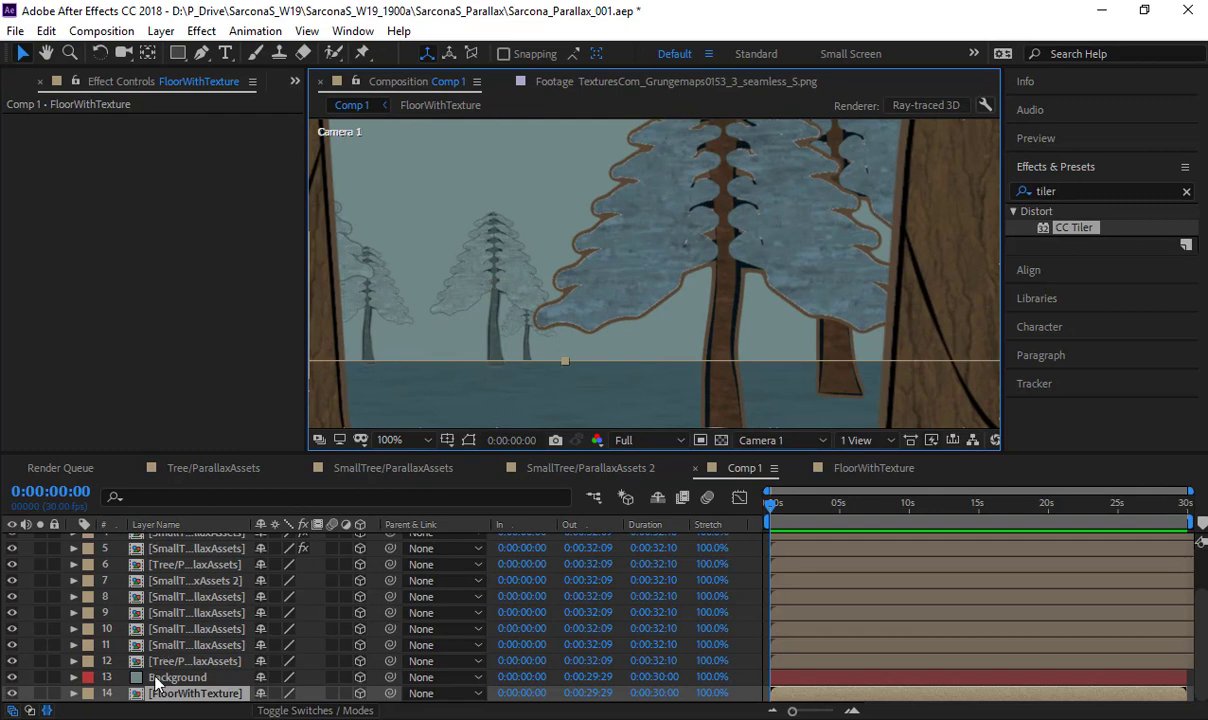
pyautogui.click(156, 680)
pyautogui.hotkey('ctrl', 'shift', 'c')
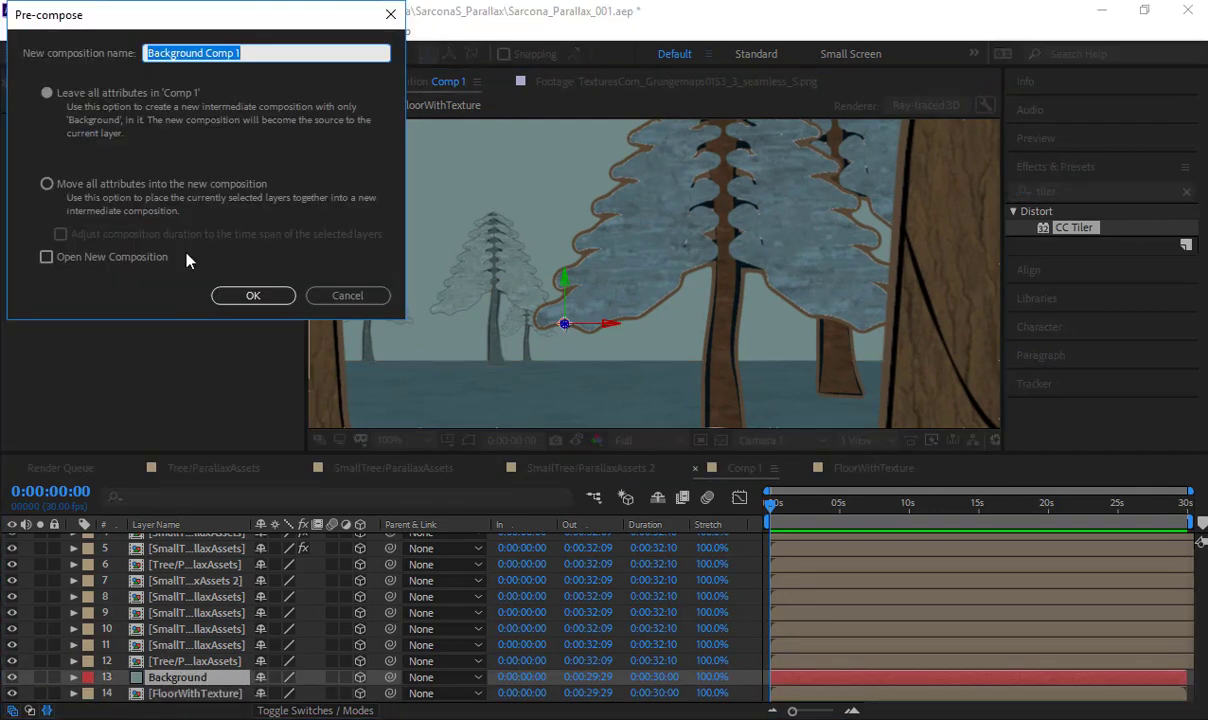
pyautogui.write('B')
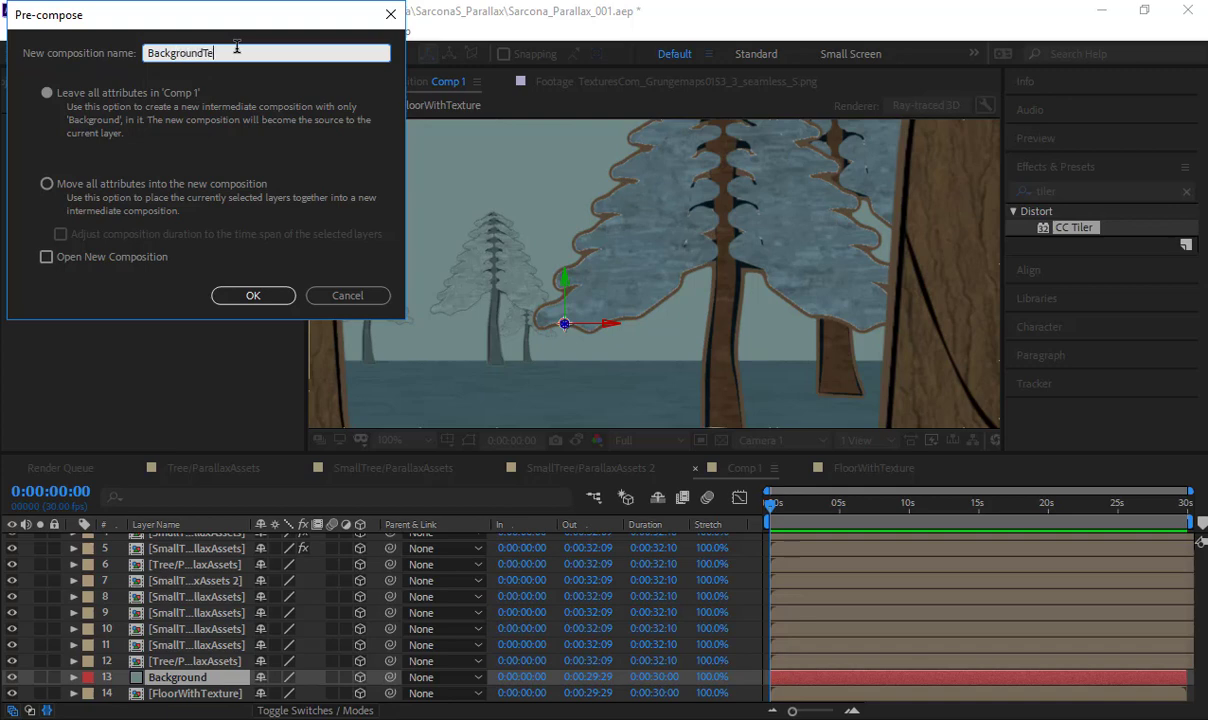
pyautogui.press('Return')
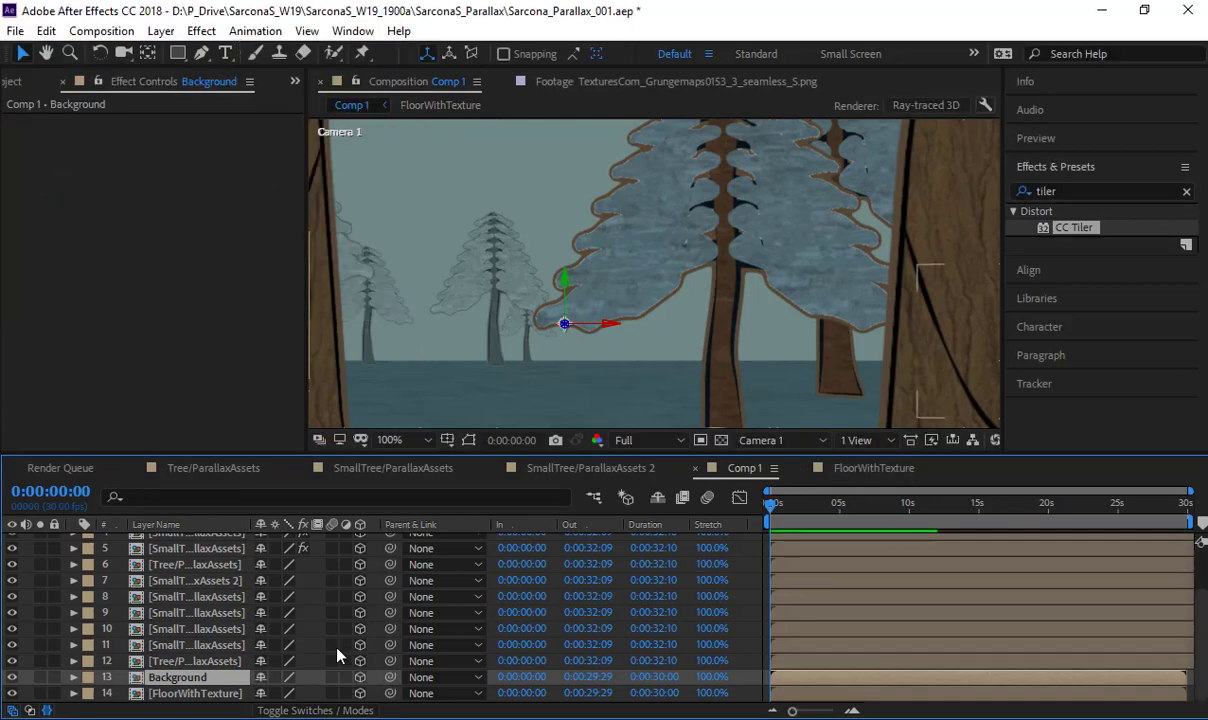
# - Open the BackgroundTexture comp and add a 960 x 540 px pale gray-cyan solid above the Floor 2 layer
pyautogui.doubleClick(181, 680)
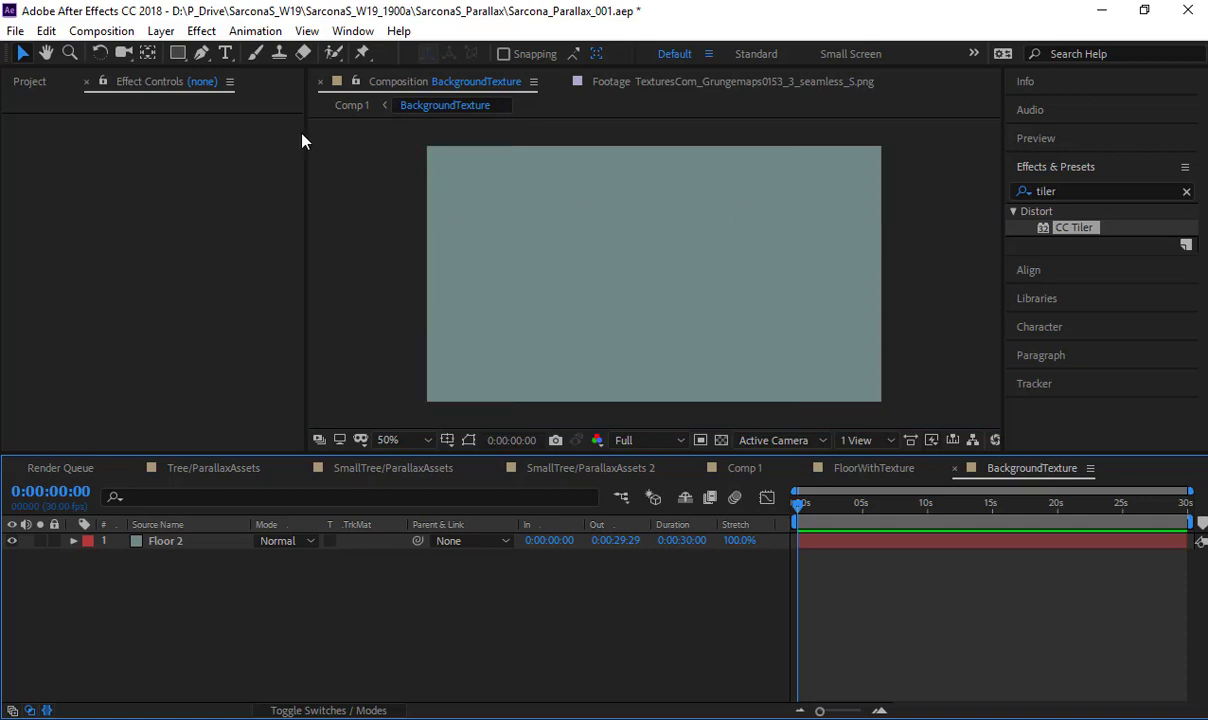
pyautogui.click(28, 82)
pyautogui.scroll(-3, 104, 316)
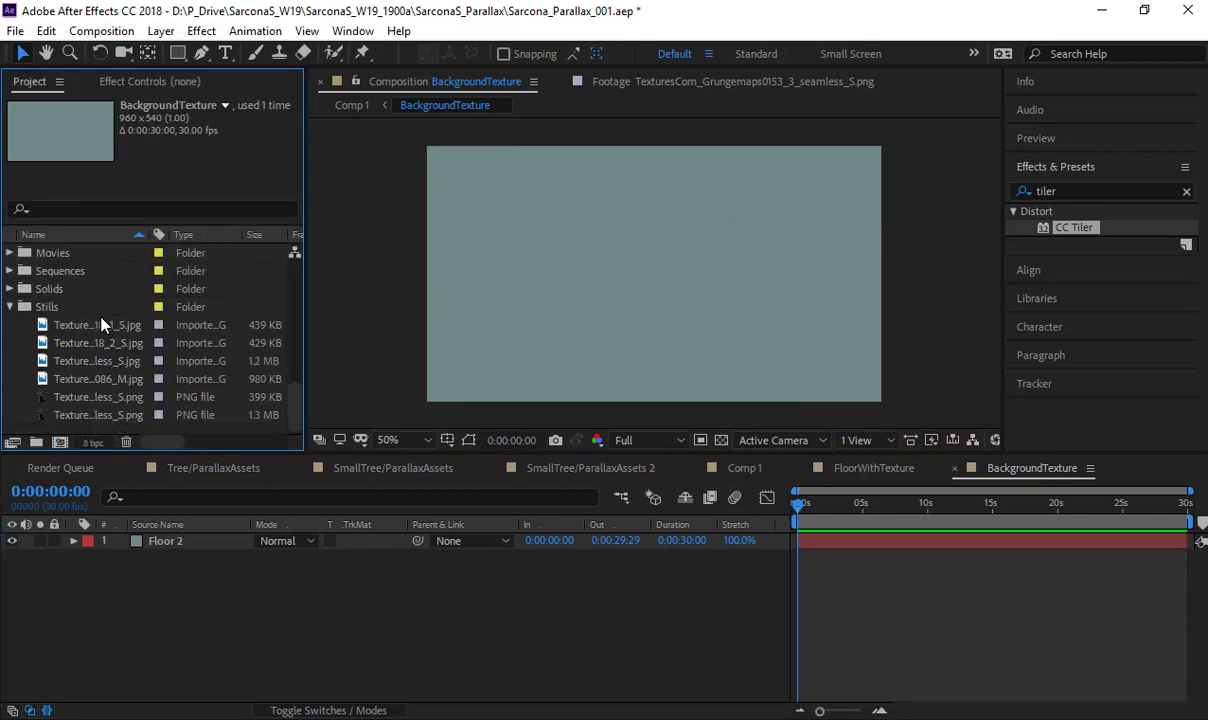
pyautogui.hotkey('ctrl', 'y')
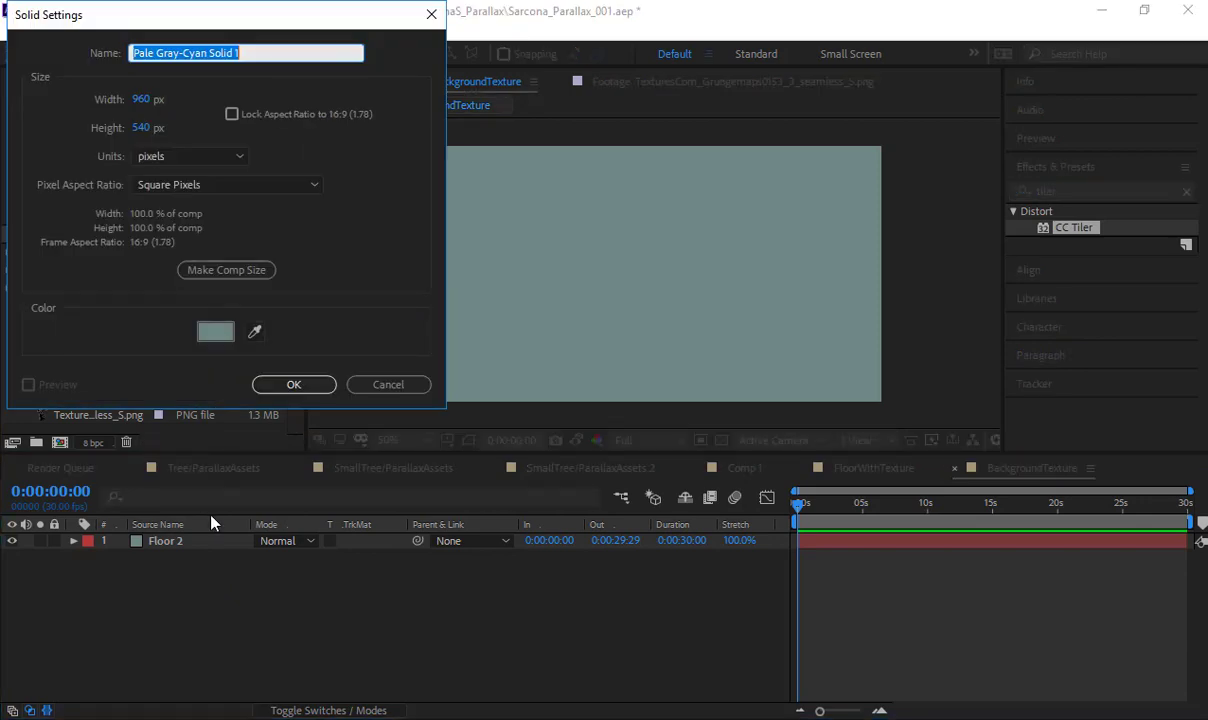
pyautogui.press('Return')
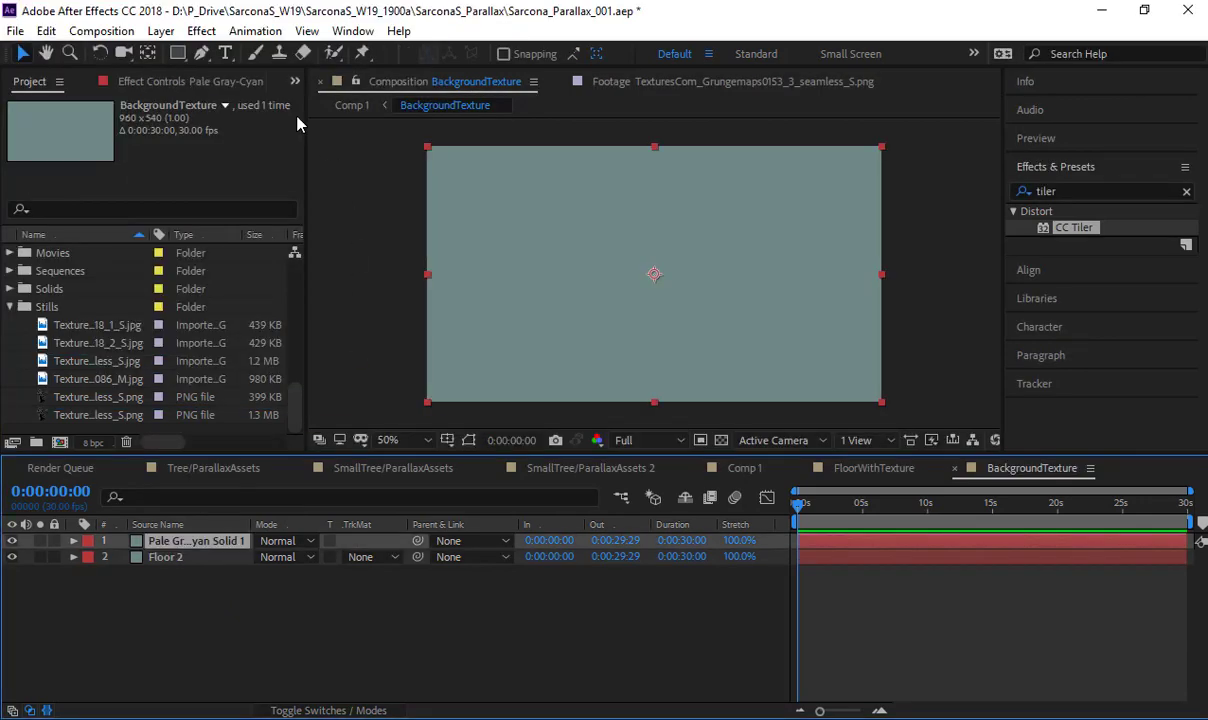
# - Apply Turbulent Noise to the new pale gray-cyan solid and set its Fractal Type to Cloudy
pyautogui.click(201, 31)
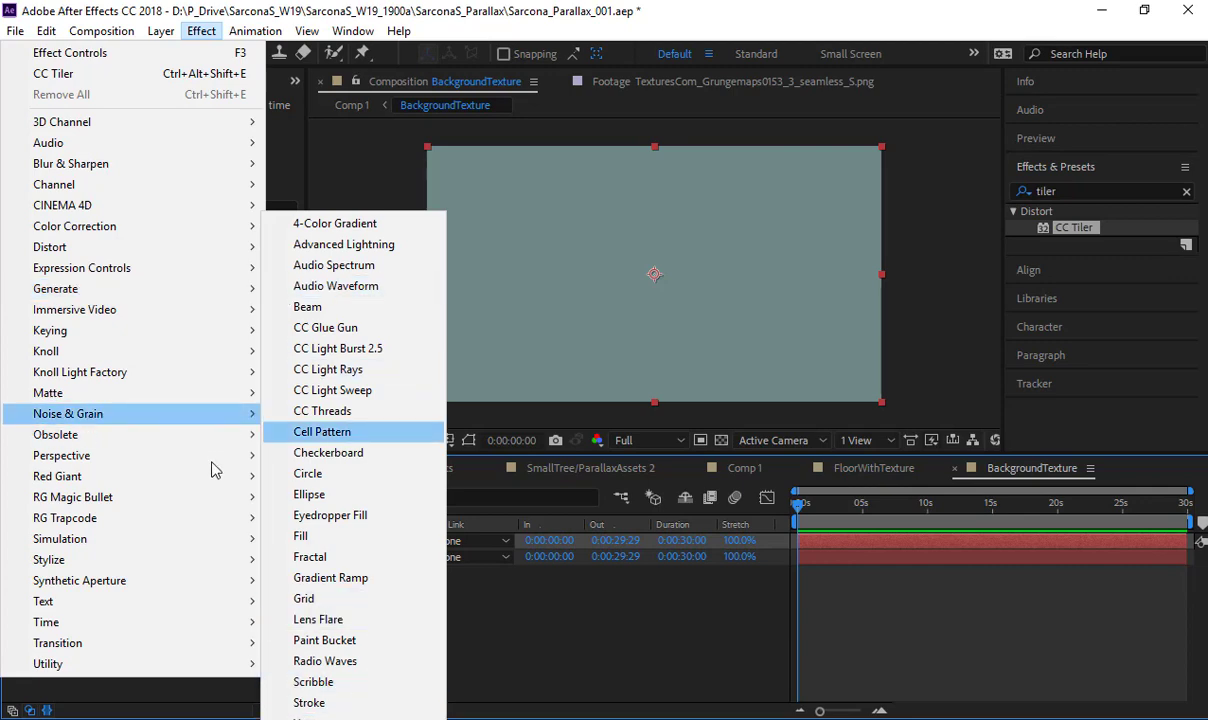
pyautogui.moveTo(228, 420)
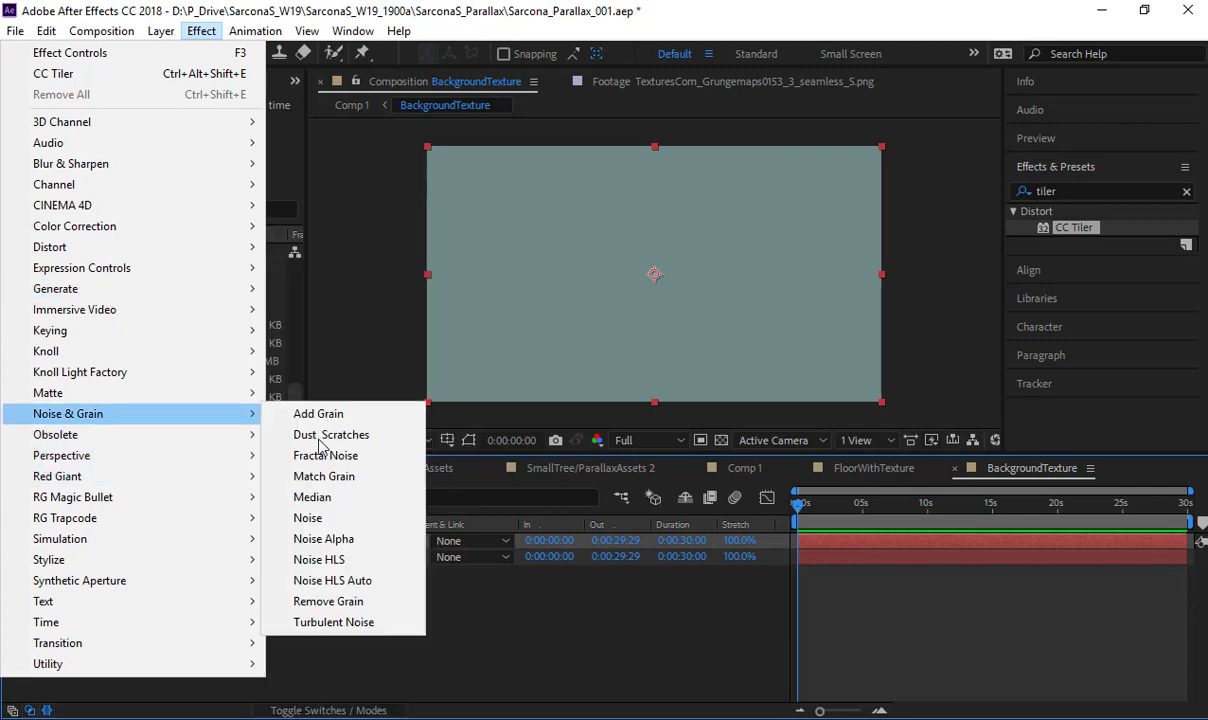
pyautogui.click(348, 626)
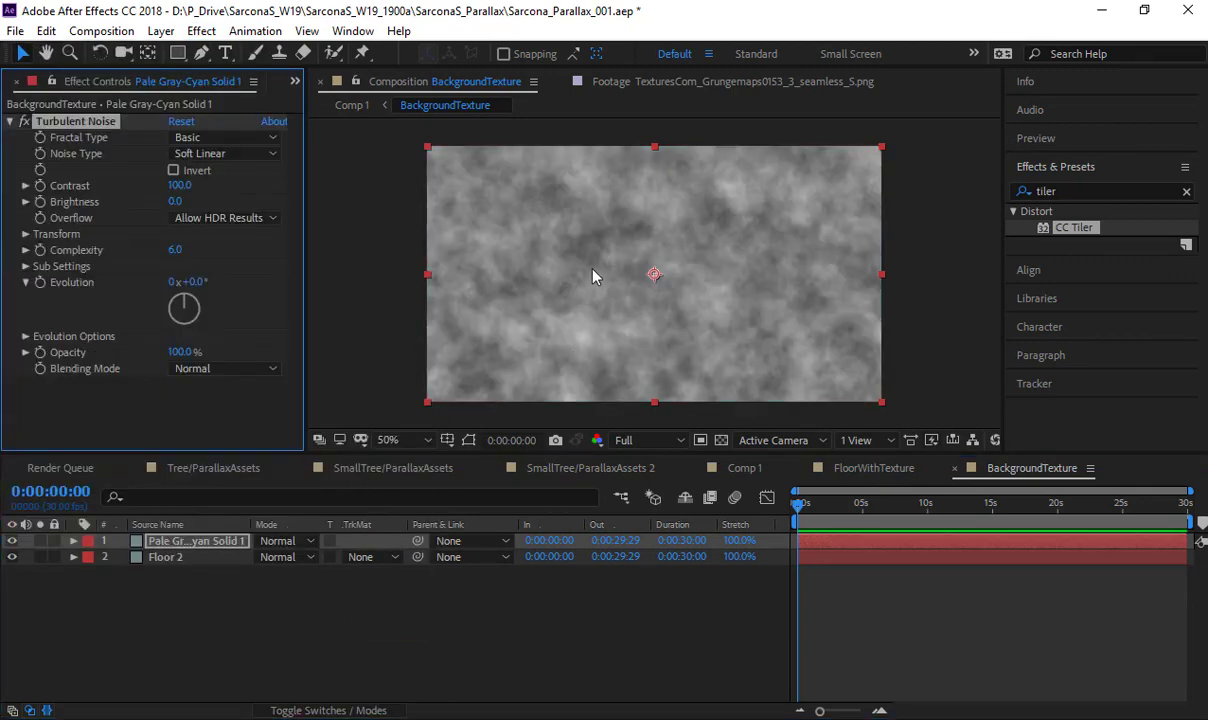
pyautogui.click(222, 137)
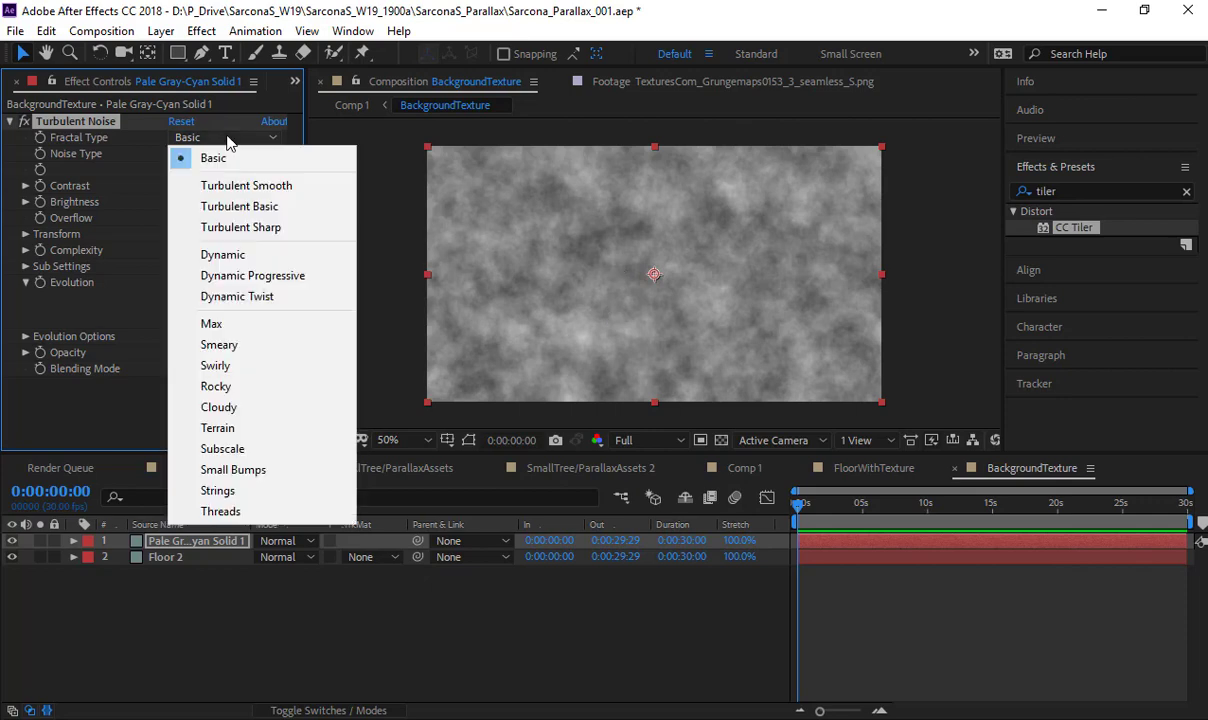
pyautogui.click(234, 184)
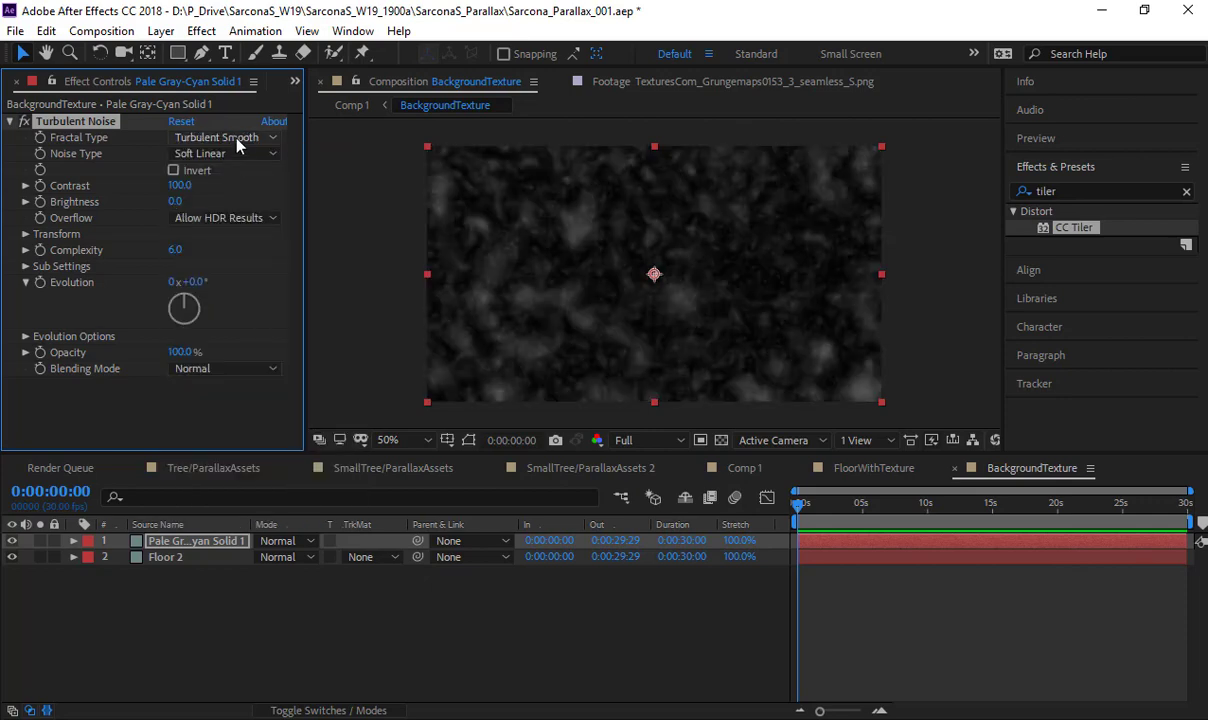
pyautogui.click(236, 140)
pyautogui.click(236, 205)
pyautogui.click(236, 140)
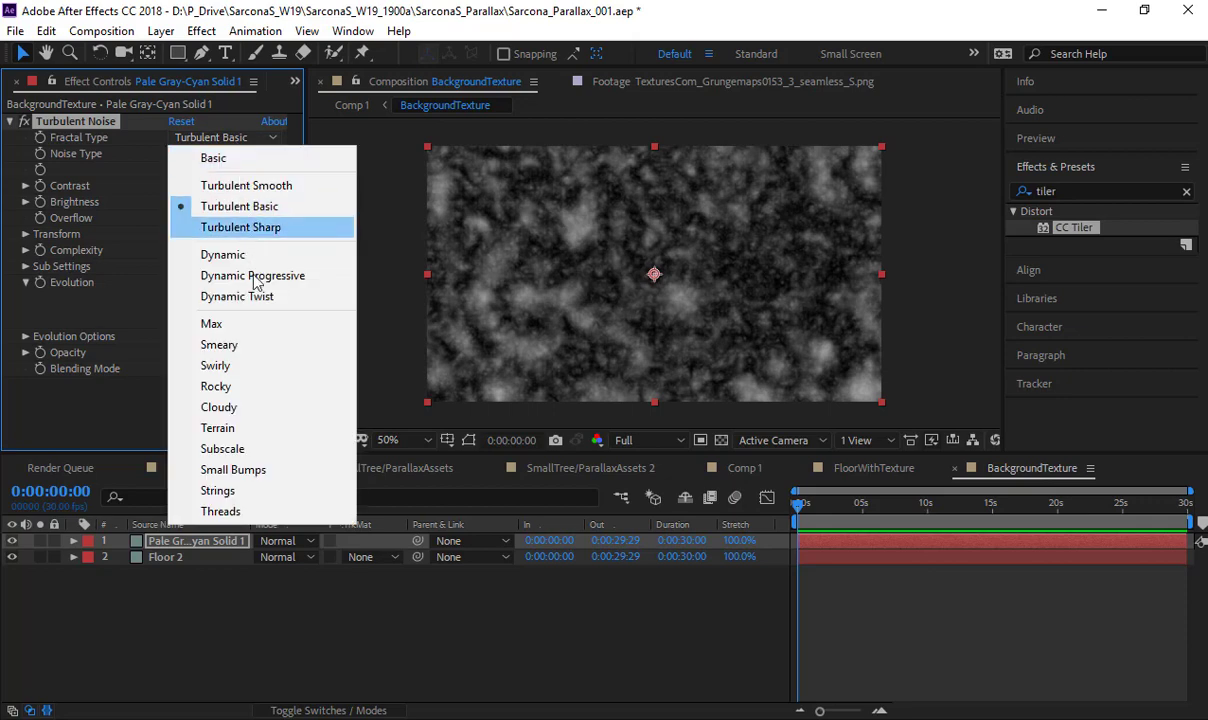
pyautogui.click(218, 407)
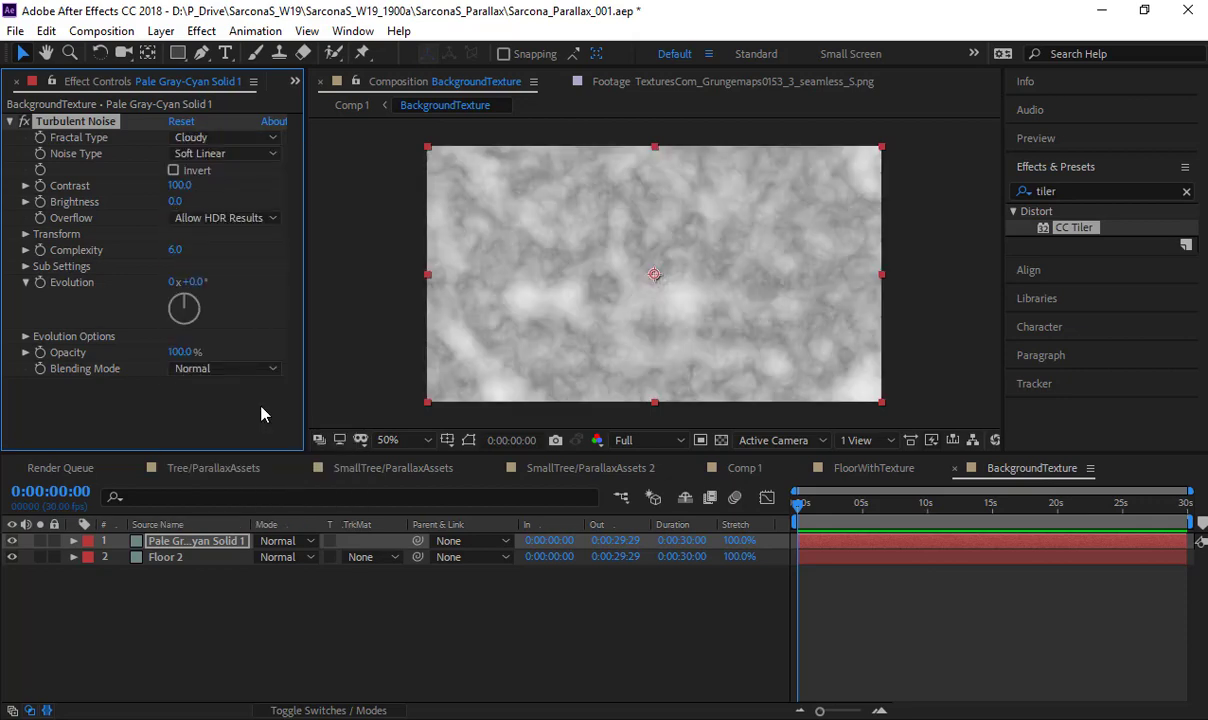
# - Set the Turbulent Noise to Contrast 122, Brightness 10 and Complexity 6.3, and add a Gaussian Blur with Blurriness 96.1
pyautogui.moveTo(181, 189)
pyautogui.mouseDown()
pyautogui.moveTo(166, 189)
pyautogui.moveTo(193, 201)
pyautogui.mouseUp()
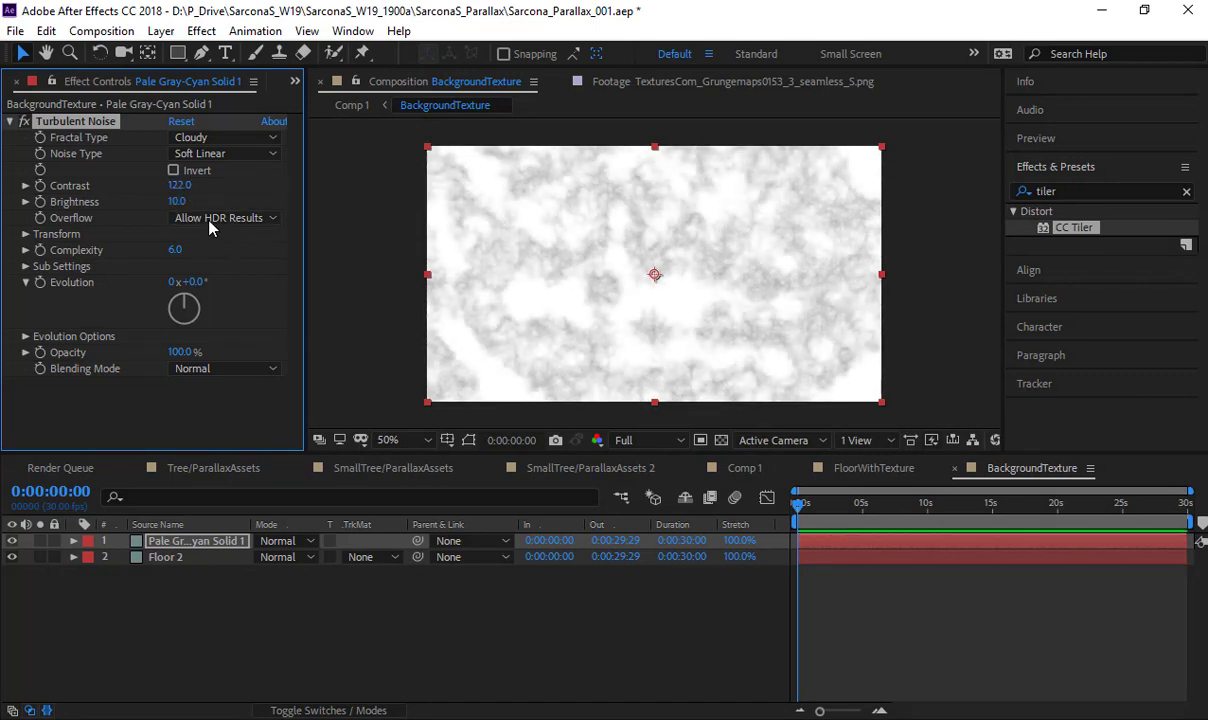
pyautogui.moveTo(172, 250); pyautogui.dragTo(148, 253)
pyautogui.click(201, 31)
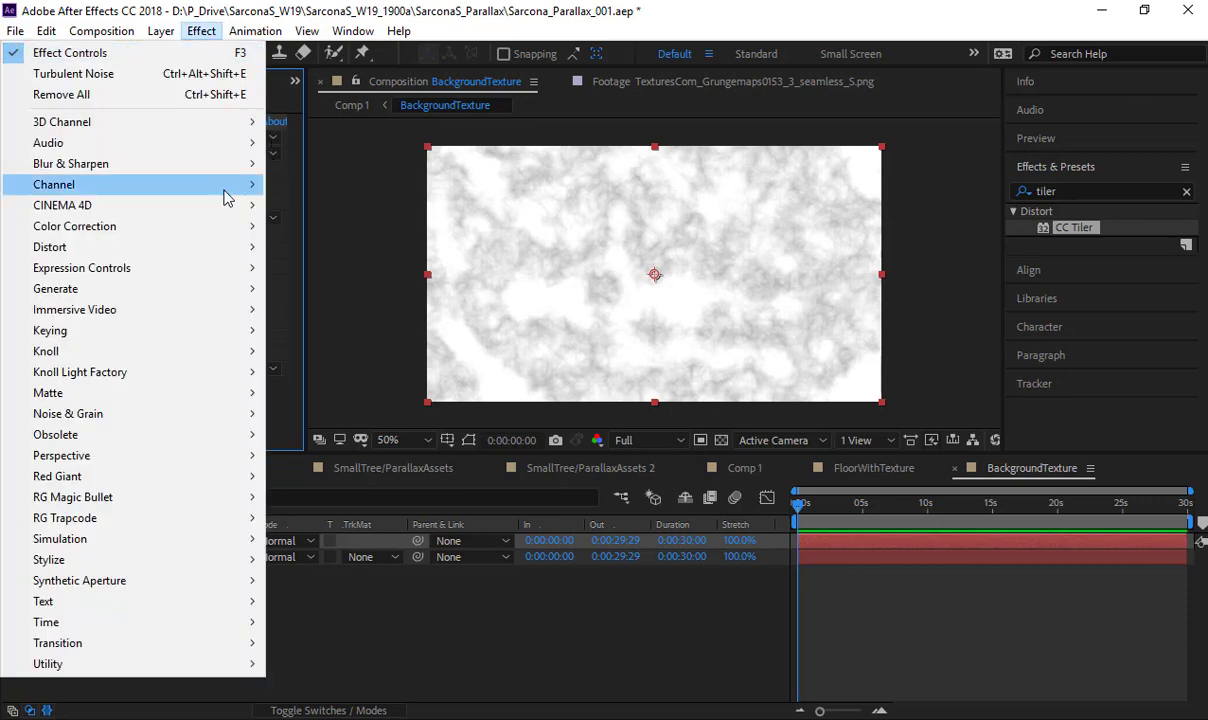
pyautogui.moveTo(233, 164)
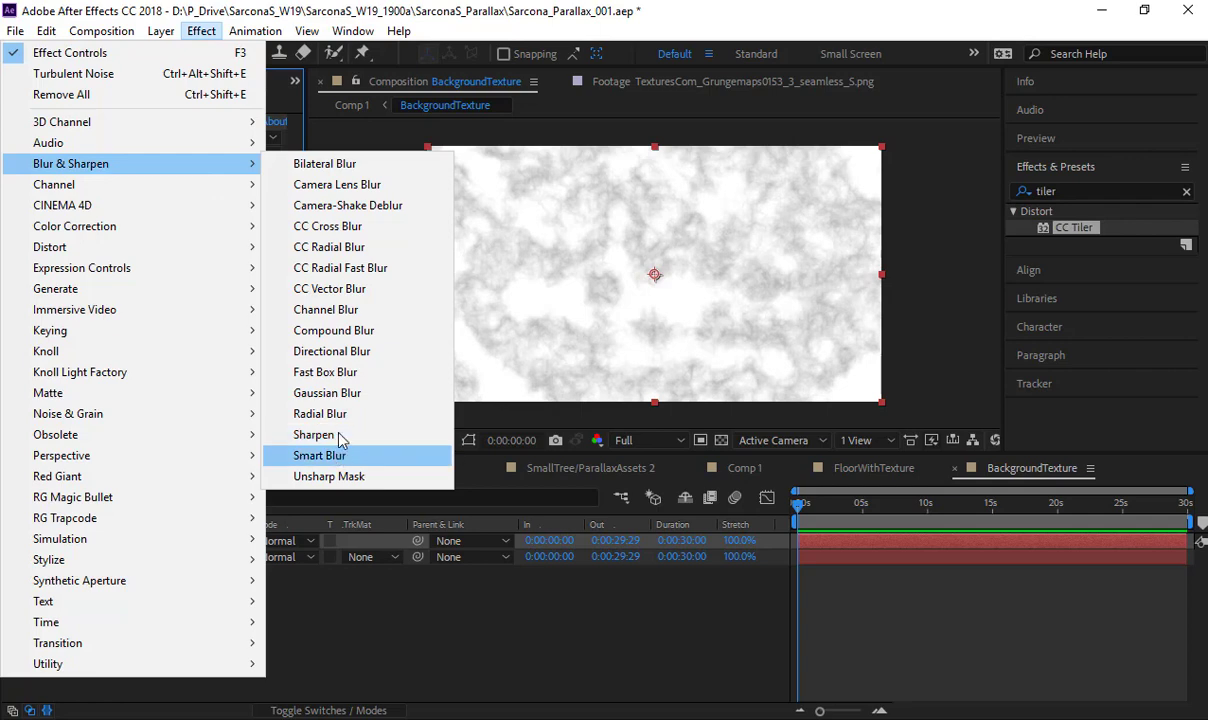
pyautogui.click(327, 393)
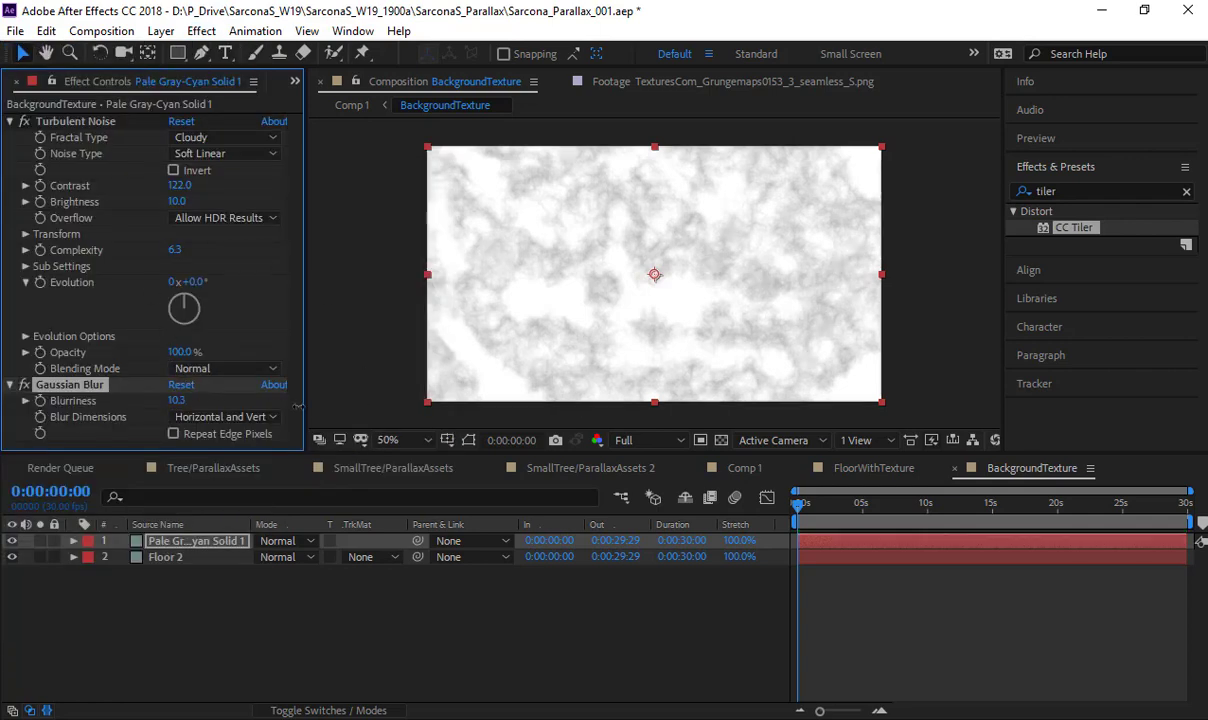
pyautogui.moveTo(593, 386); pyautogui.dragTo(1075, 368)
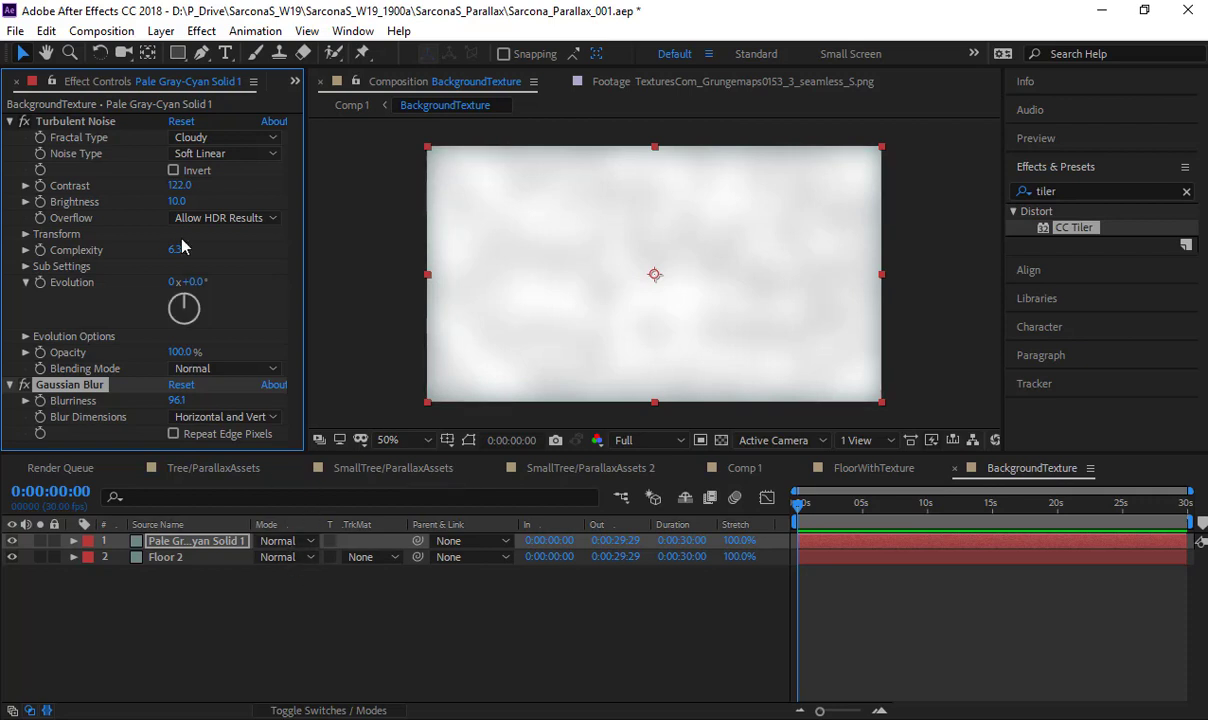
# - Move the blurred noise solid below the Floor 2 layer and set Floor 2's blending mode to Multiply
pyautogui.click(195, 543)
pyautogui.moveTo(226, 542); pyautogui.dragTo(231, 584)
pyautogui.click(303, 546)
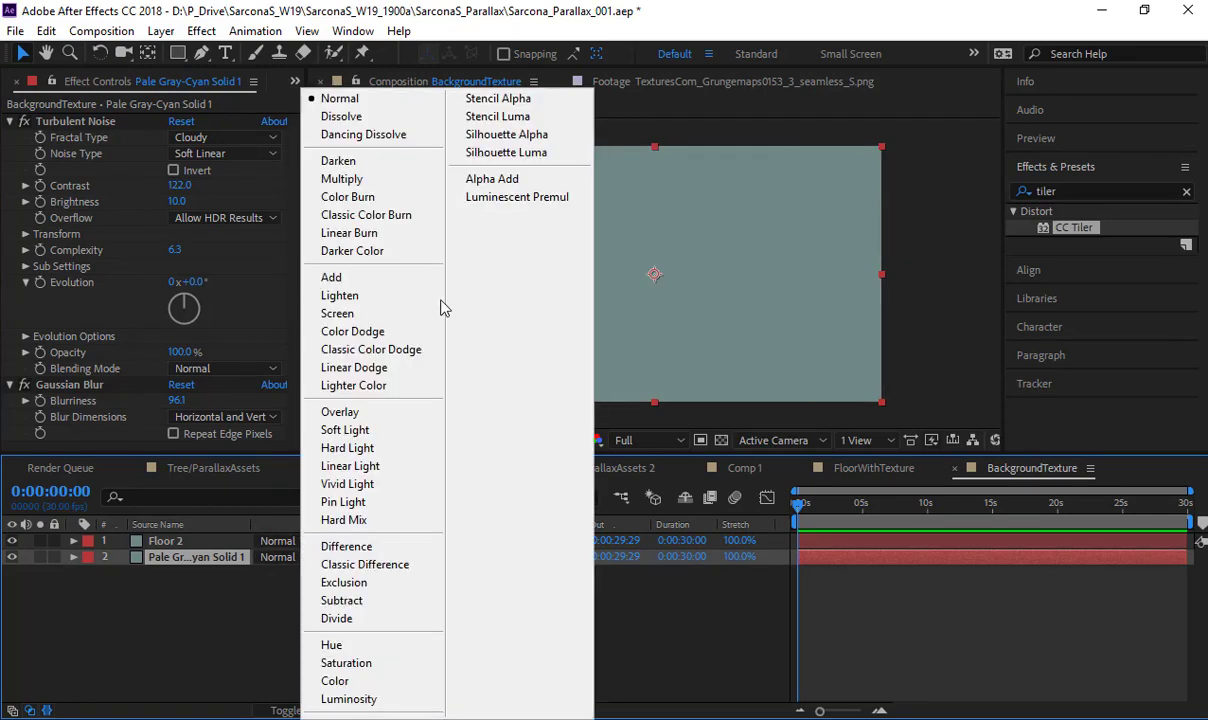
pyautogui.click(400, 181)
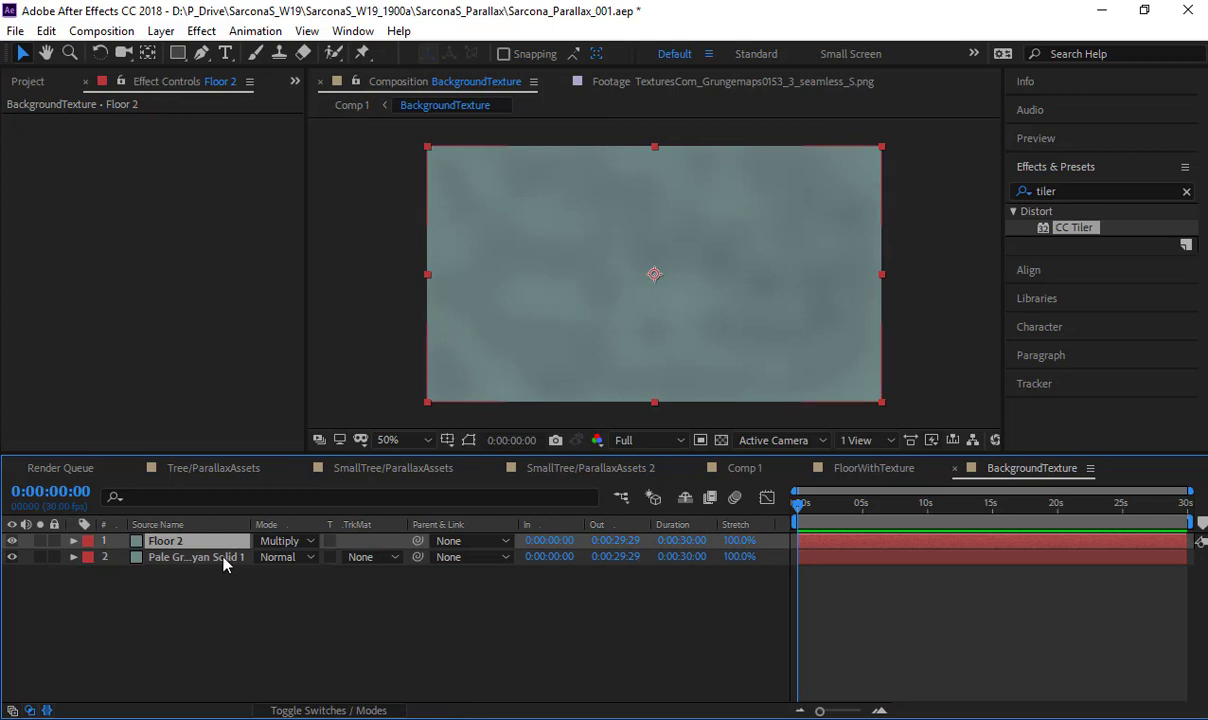
# - Return to Comp 1 and bring up the list of imported project assets
pyautogui.click(745, 469)
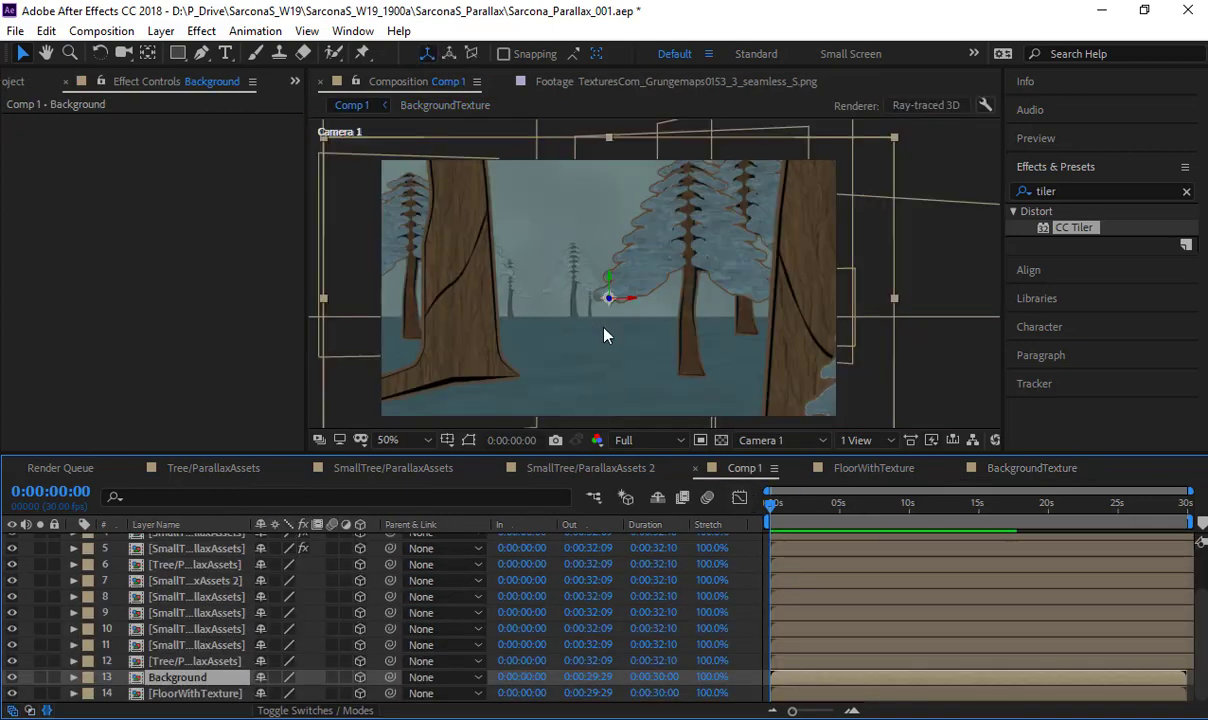
pyautogui.click(948, 191)
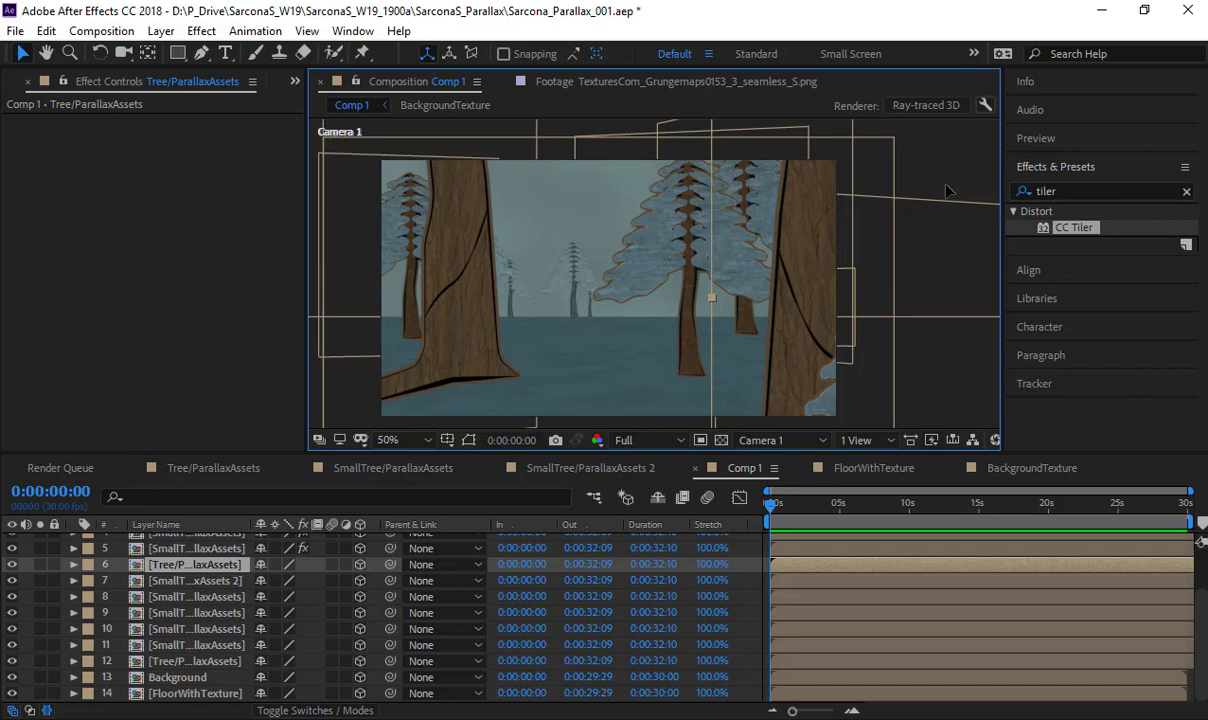
pyautogui.click(12, 86)
pyautogui.scroll(5, 40, 342)
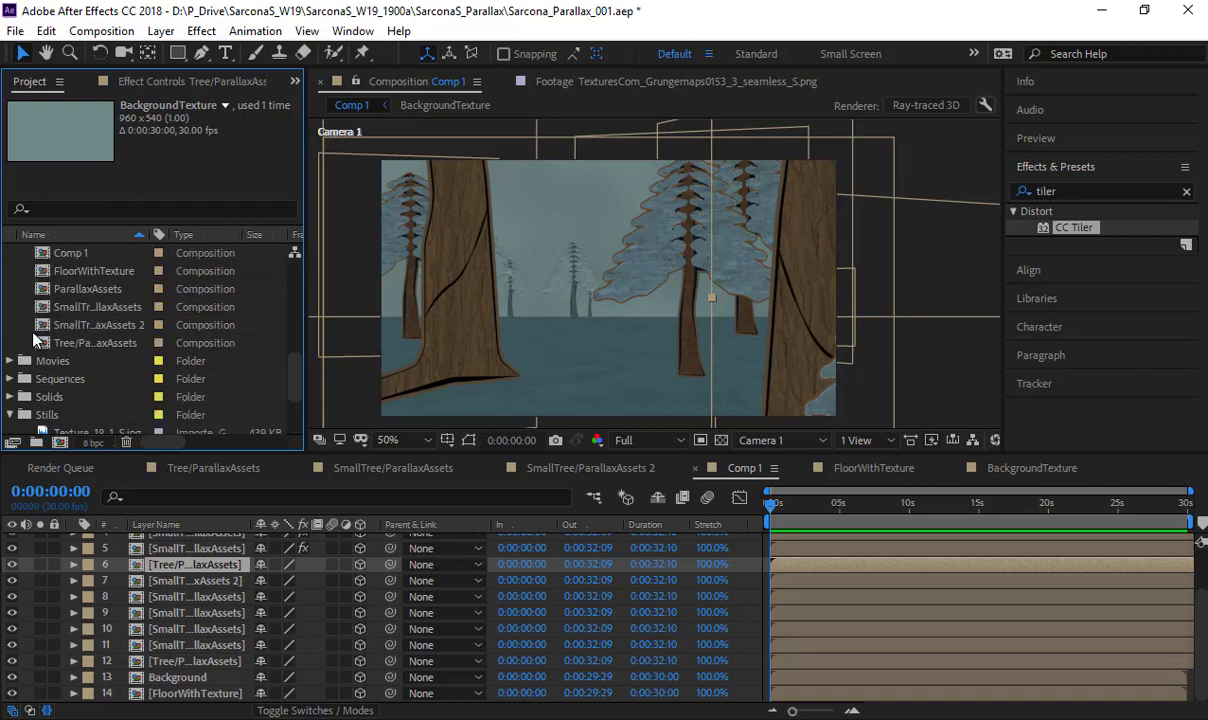
# - Switch to Illustrator and examine the house, T-shaped stand, L-shaped stand and tarp artwork in ParallaxAssets.ai
pyautogui.hotkey('alt', 'Tab')
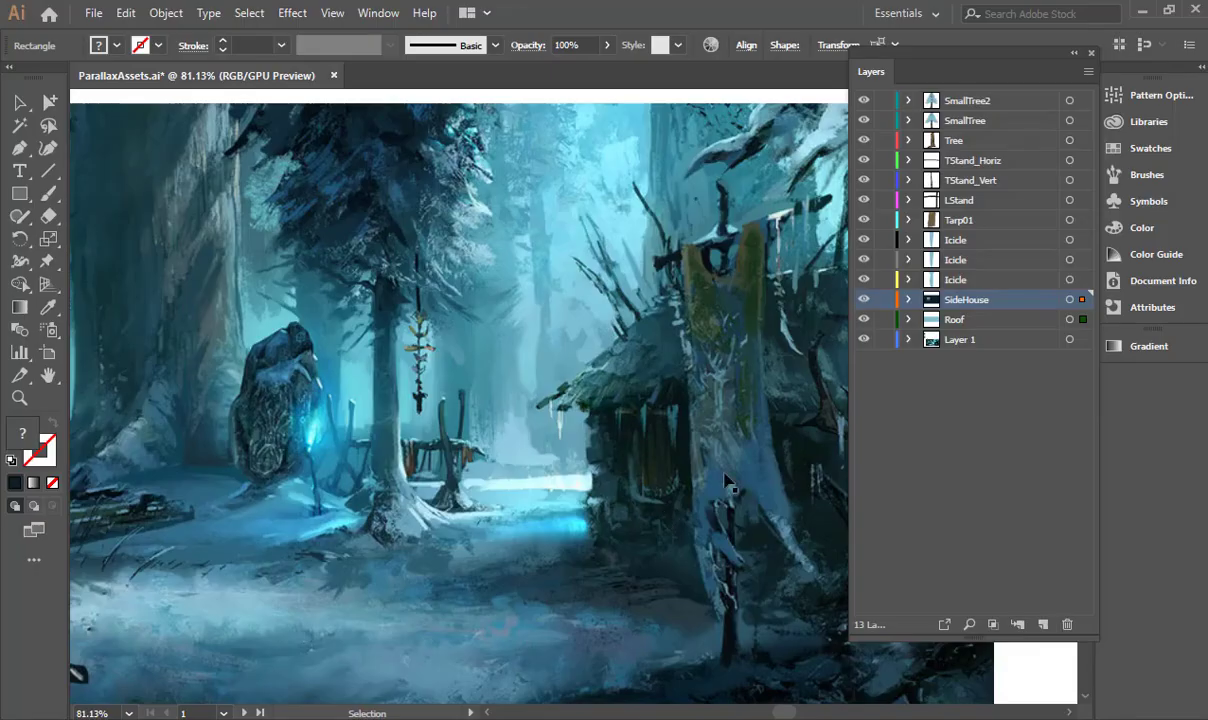
pyautogui.scroll(-2, 611, 335)
pyautogui.scroll(10, 614, 343)
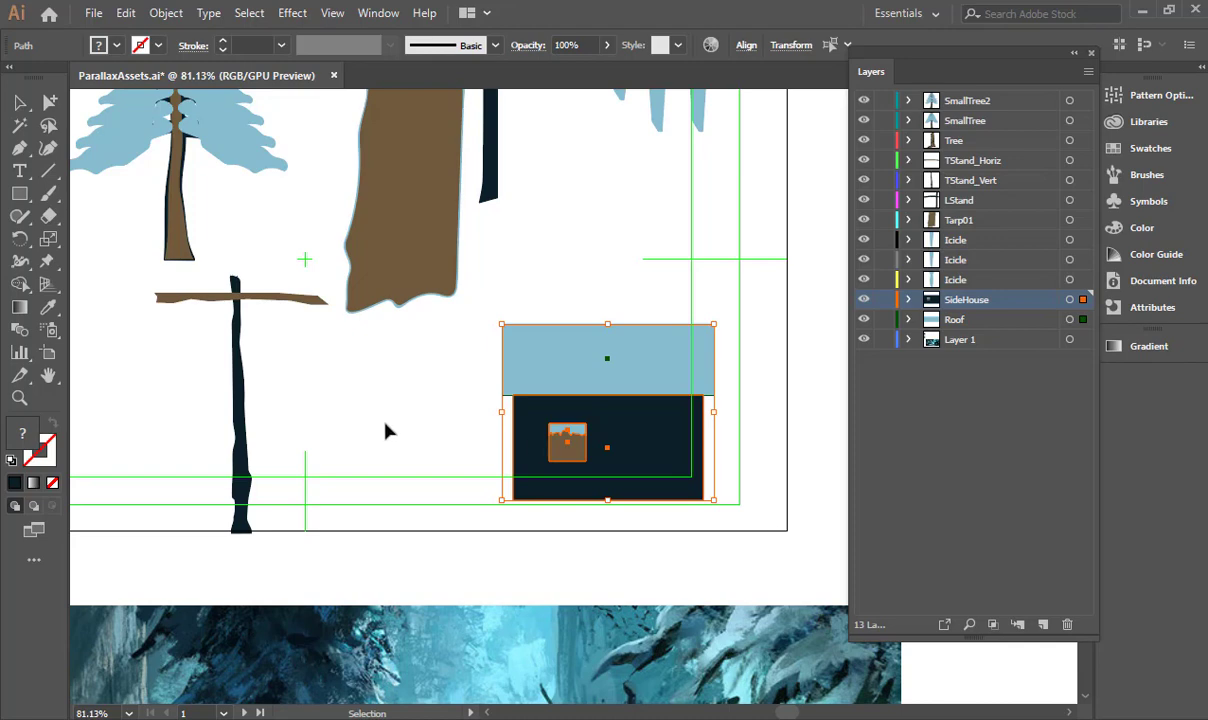
pyautogui.moveTo(344, 411); pyautogui.dragTo(606, 496)
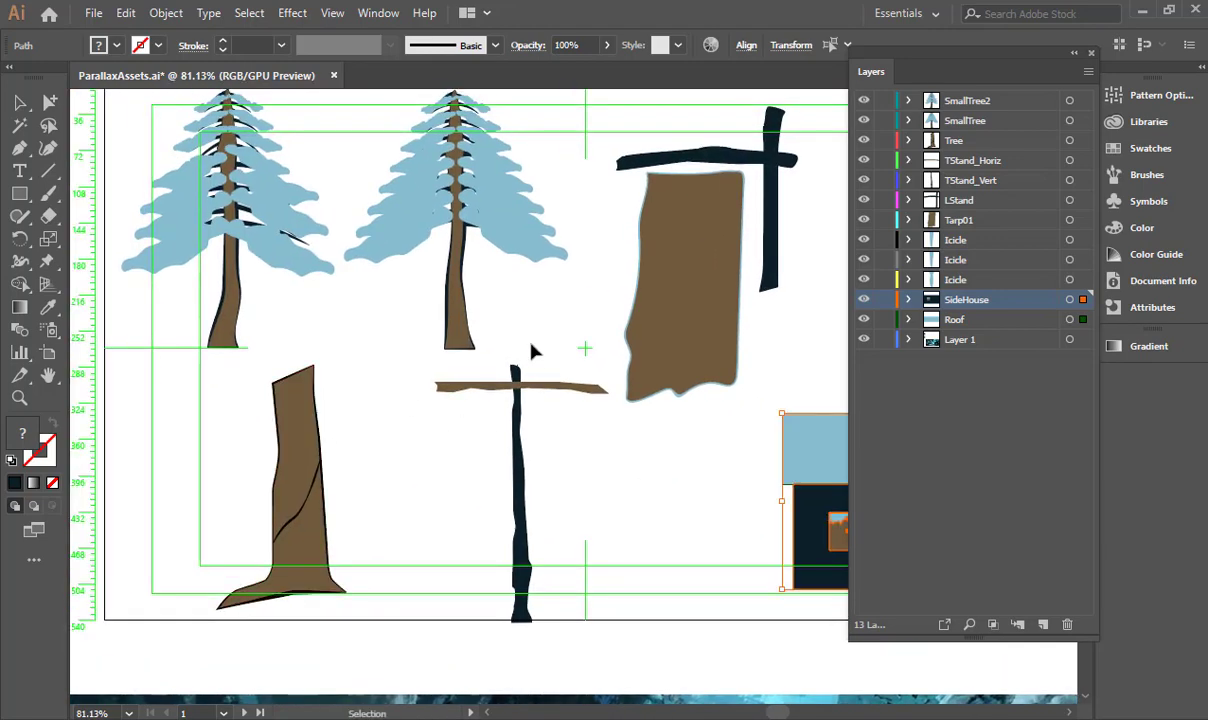
pyautogui.moveTo(514, 440); pyautogui.dragTo(499, 460)
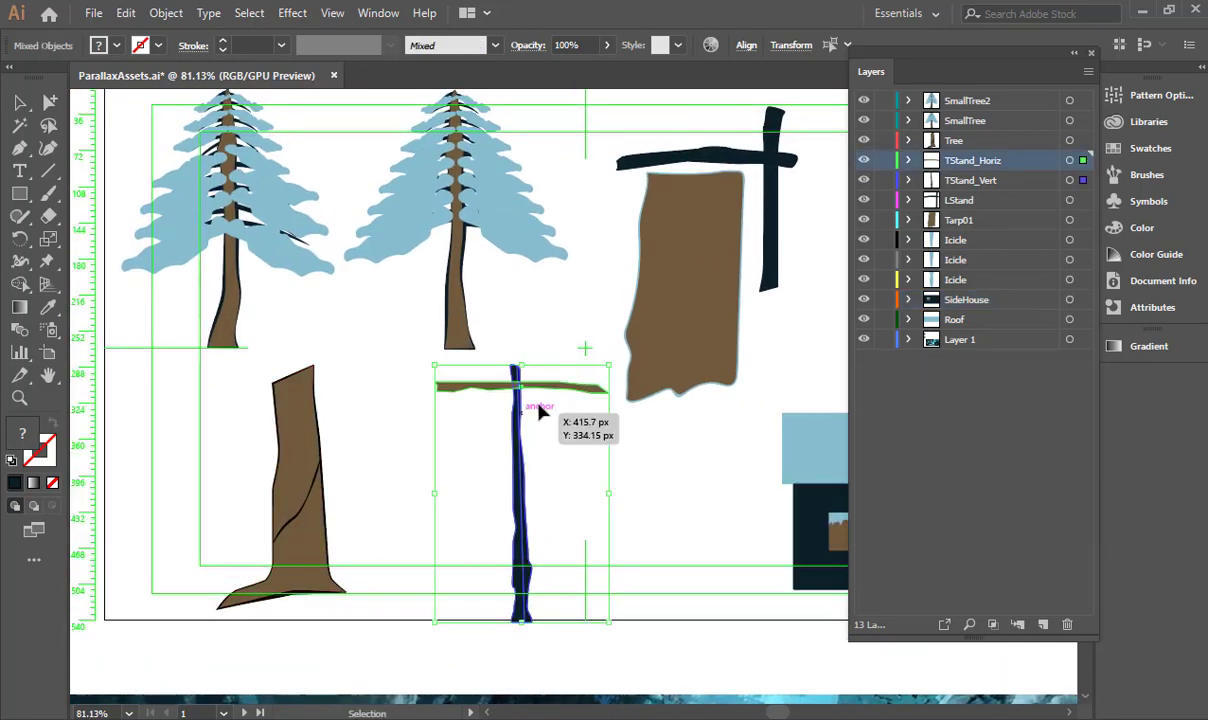
pyautogui.press('space')
pyautogui.moveTo(494, 424); pyautogui.dragTo(274, 579)
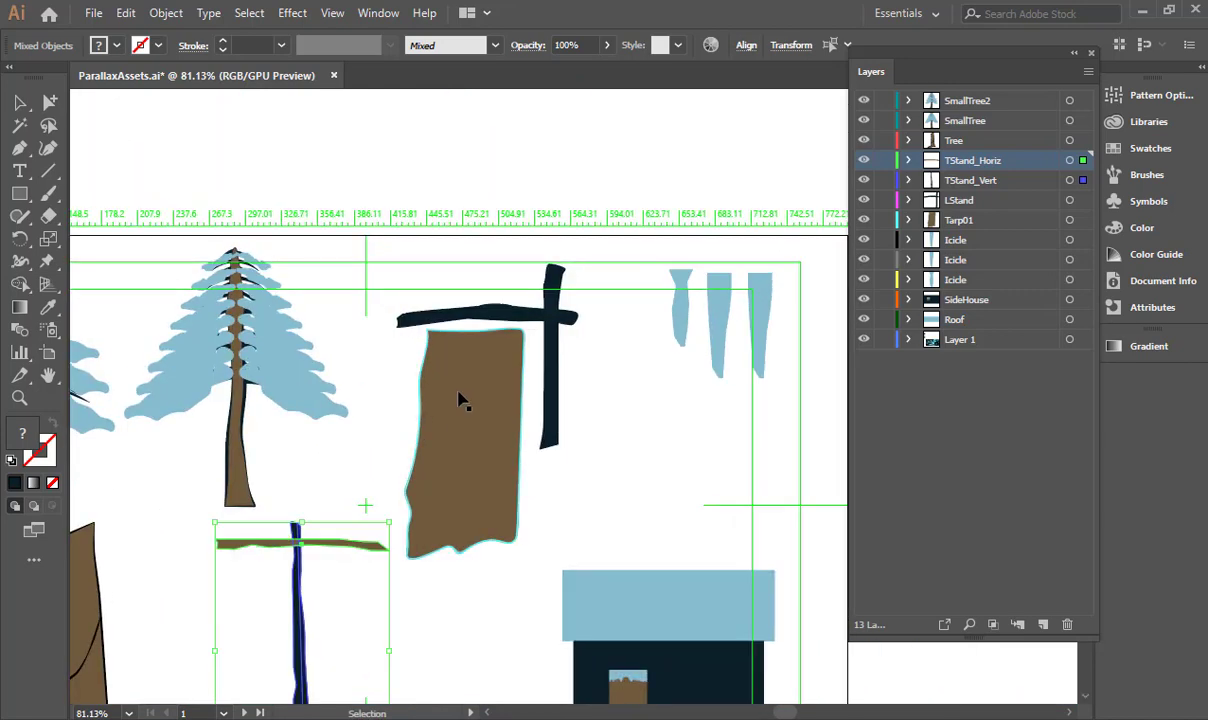
pyautogui.click(493, 423)
pyautogui.moveTo(598, 342); pyautogui.dragTo(575, 329)
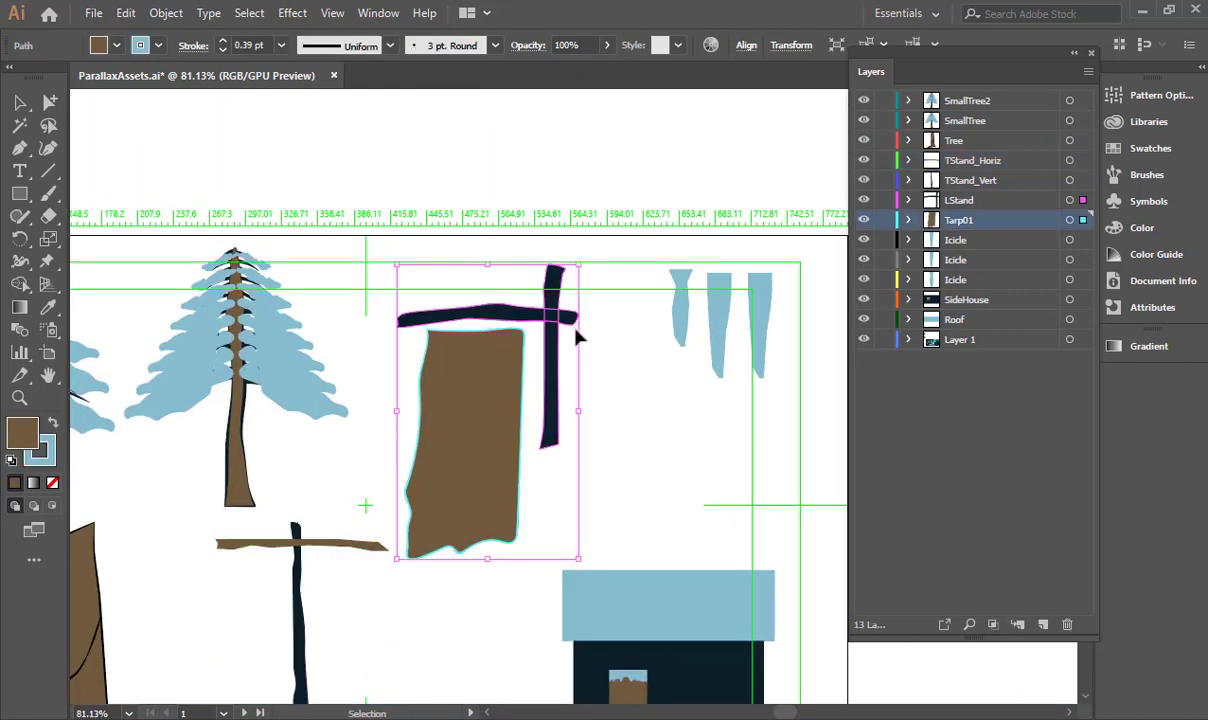
pyautogui.click(620, 435)
pyautogui.click(436, 438)
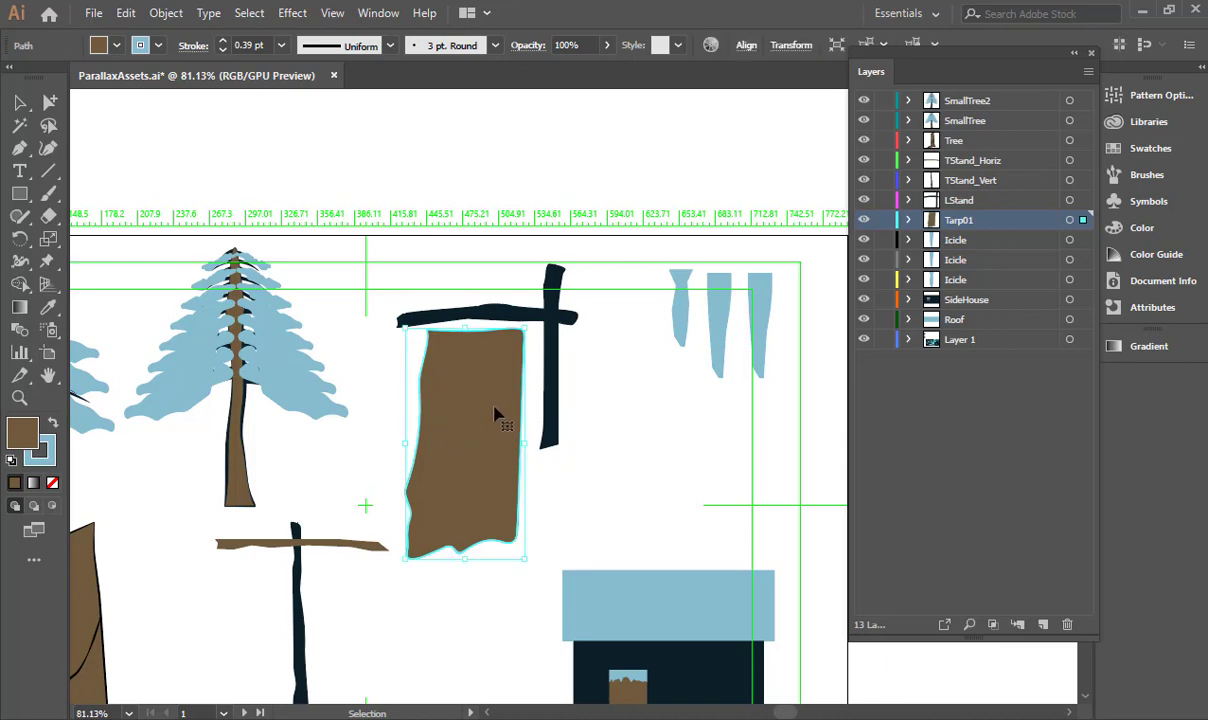
# - Switch back to After Effects and add the Tarp01 artwork to Comp 1 directly below Camera 1
pyautogui.hotkey('alt', 'Tab')
pyautogui.scroll(3, 66, 340)
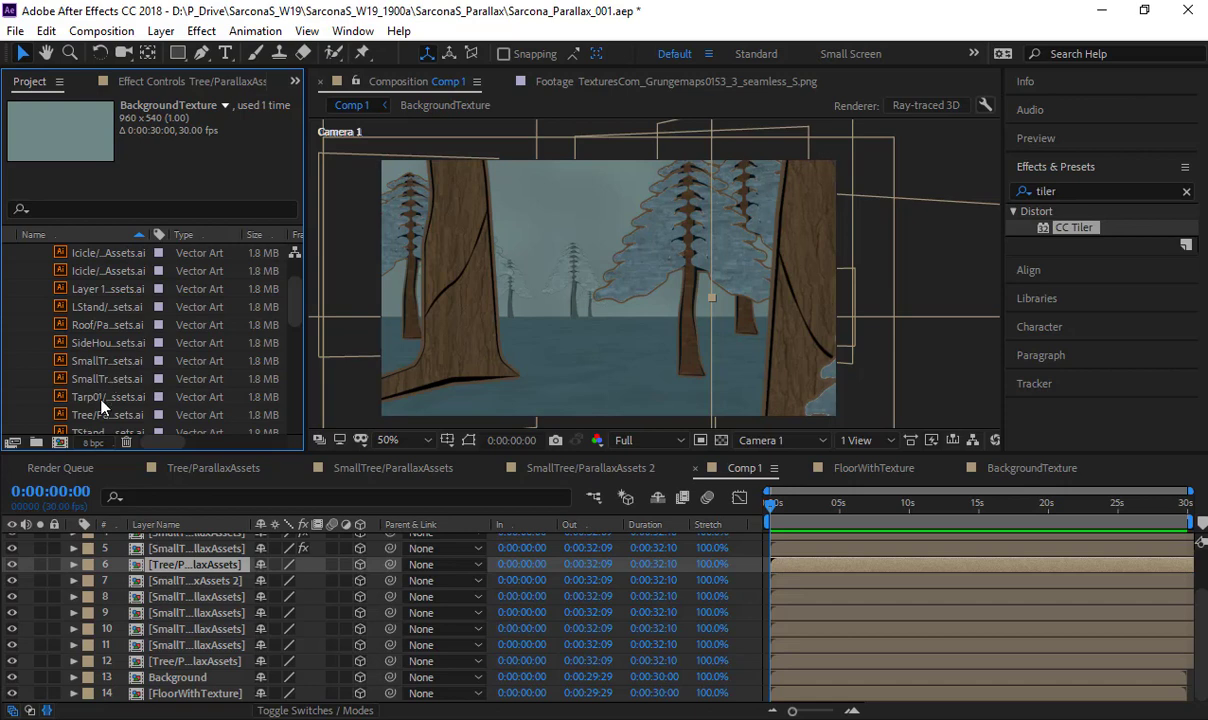
pyautogui.moveTo(100, 398); pyautogui.dragTo(184, 552)
pyautogui.press('.')
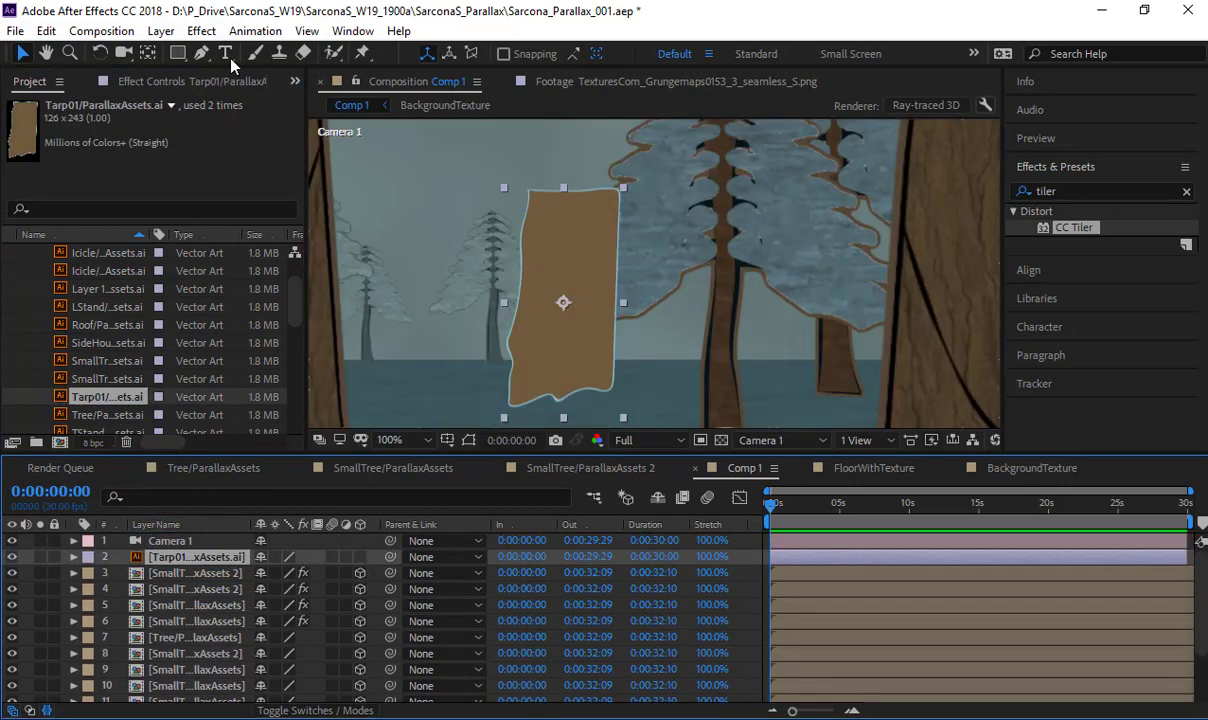
# - Apply the Turbulent Displace effect to the Tarp01 layer
pyautogui.click(201, 31)
pyautogui.moveTo(237, 246)
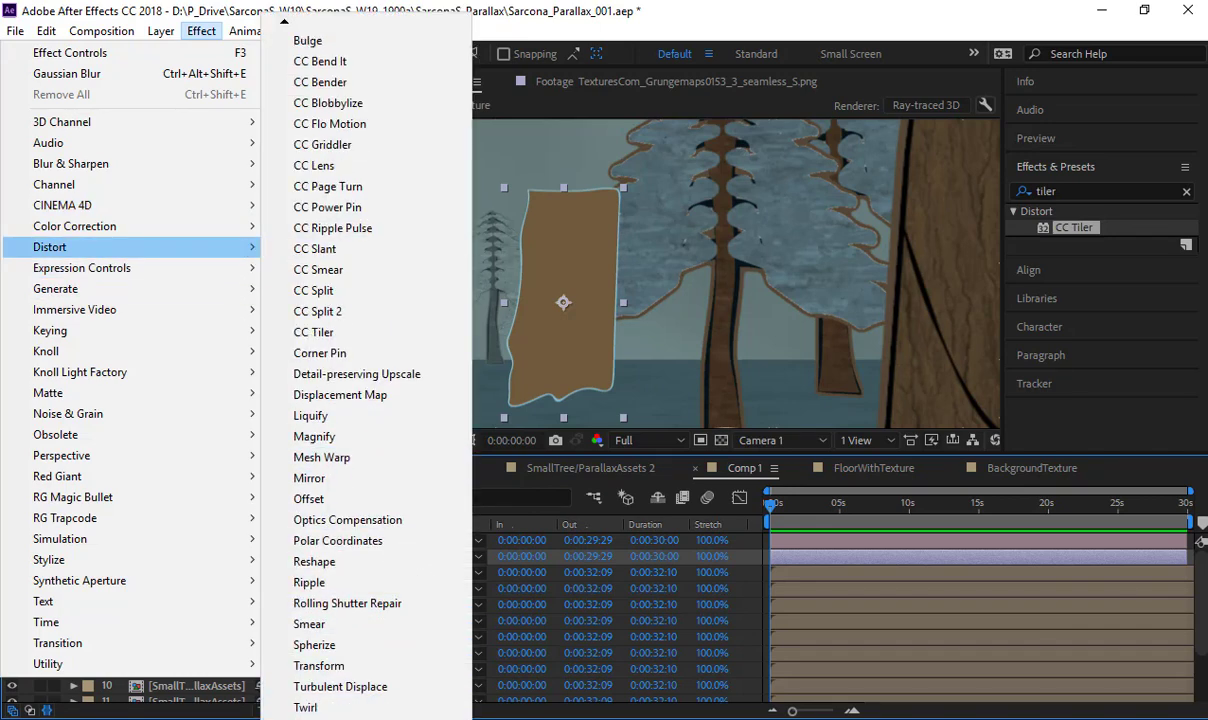
pyautogui.click(394, 668)
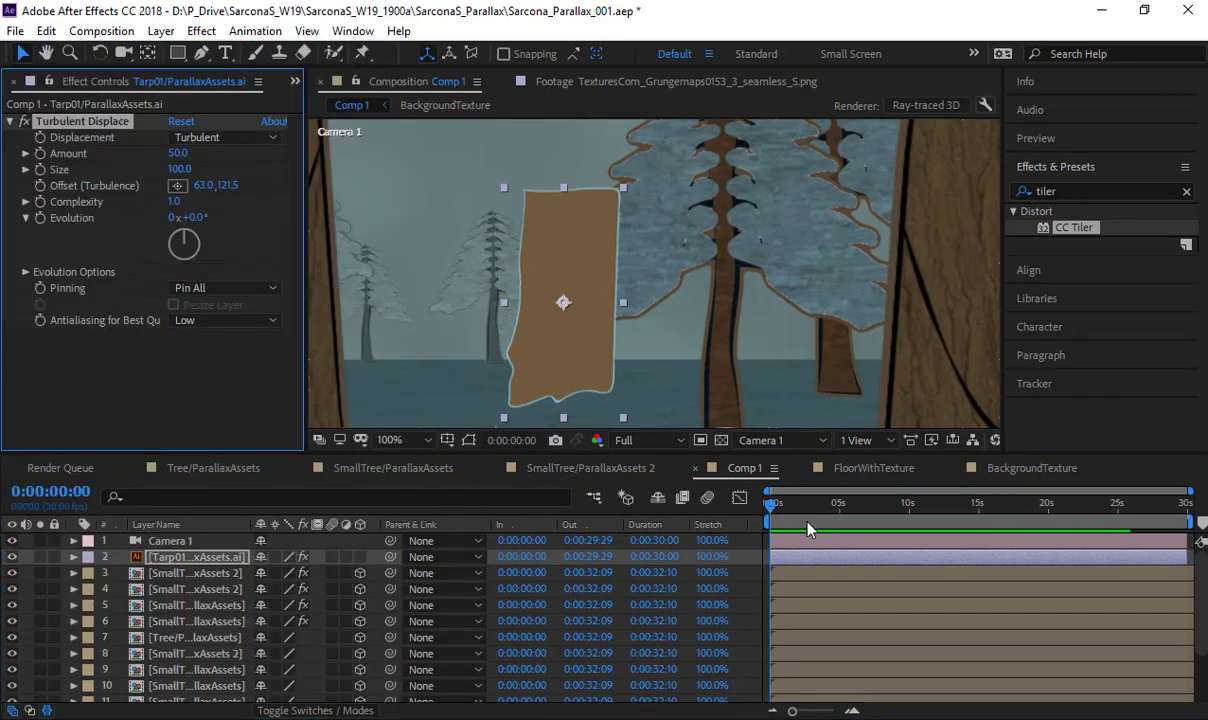
pyautogui.moveTo(776, 512); pyautogui.dragTo(586, 513)
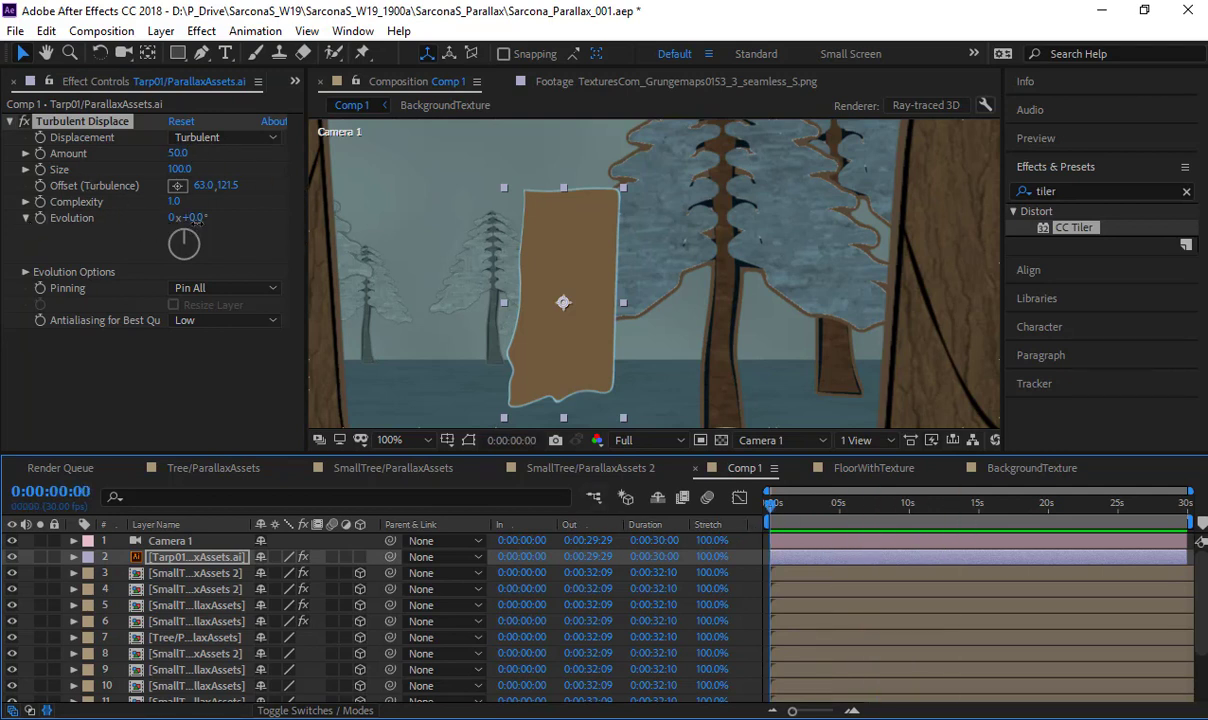
# - Solo the Tarp01 layer and set its Turbulent Displace Evolution to 1x+232°
pyautogui.moveTo(196, 218); pyautogui.dragTo(305, 218)
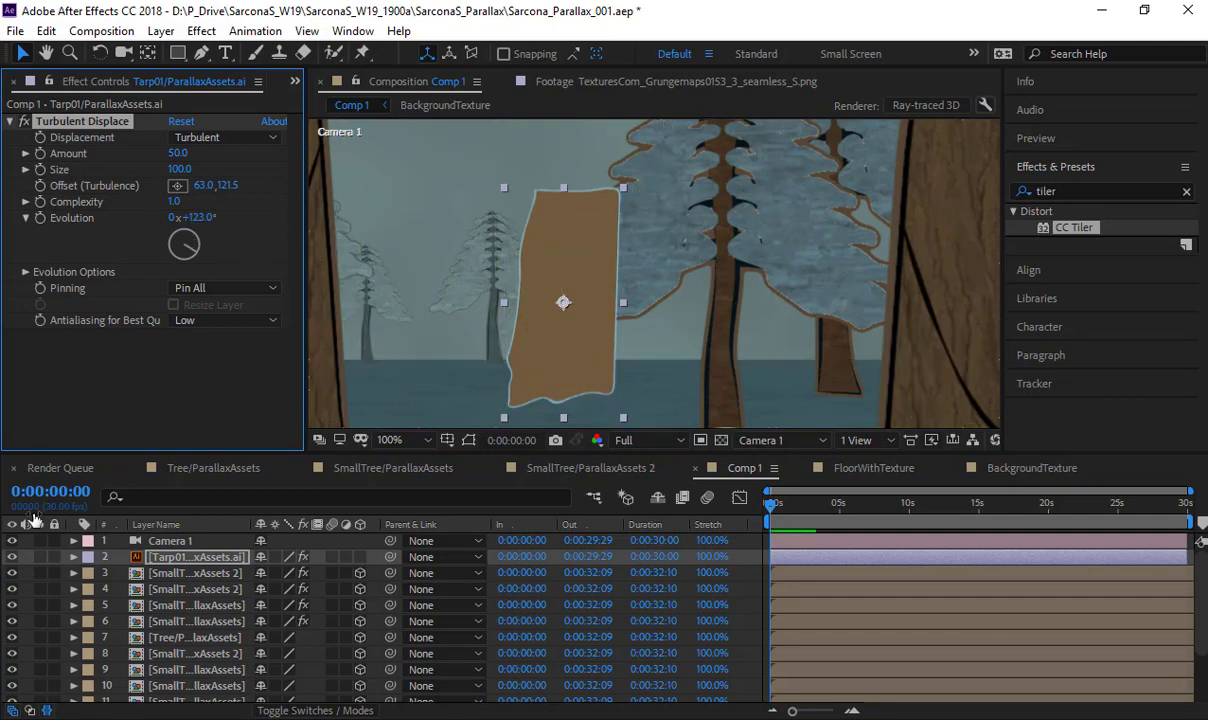
pyautogui.click(40, 557)
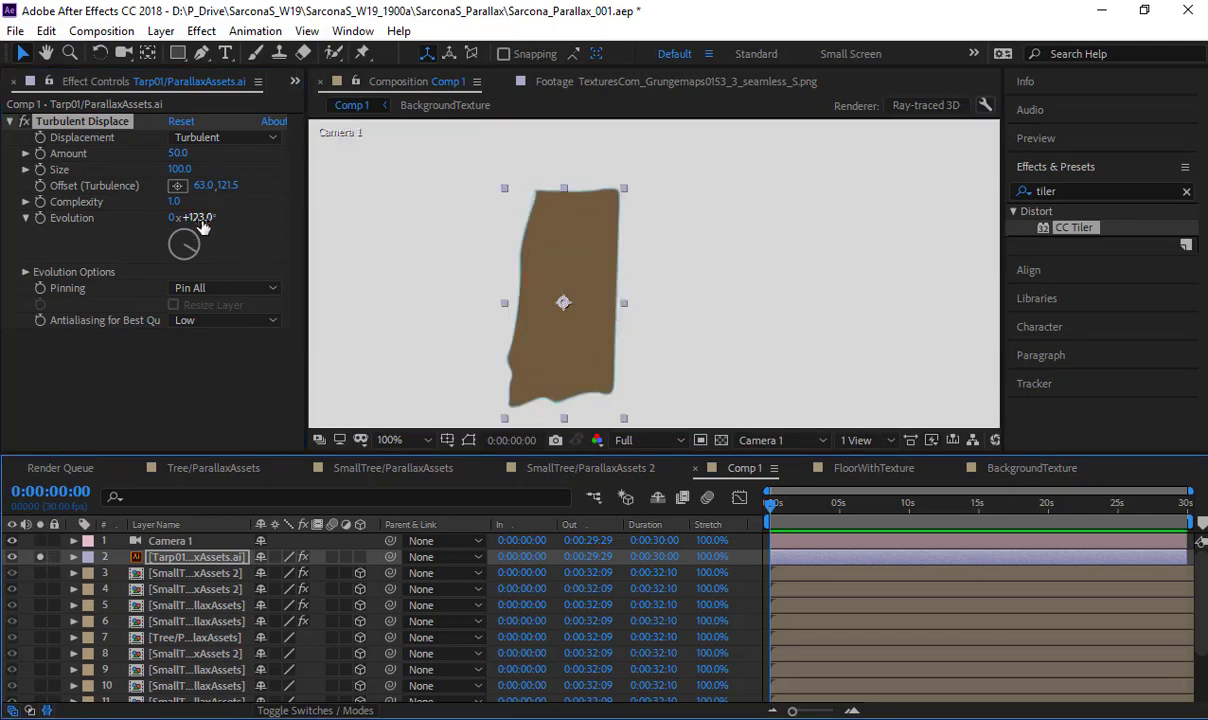
pyautogui.moveTo(207, 217); pyautogui.dragTo(668, 268)
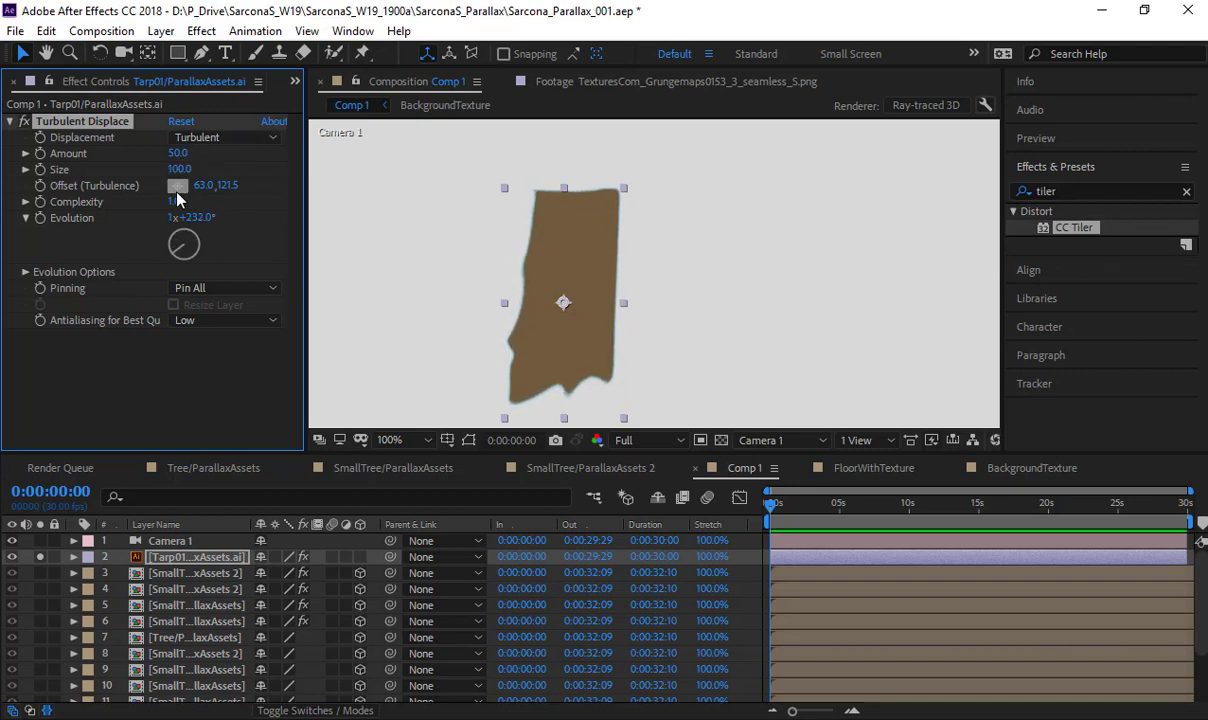
# - Set the tarp displacement's Pinning to Pin Top and its Evolution to 3x+87°
pyautogui.click(190, 288)
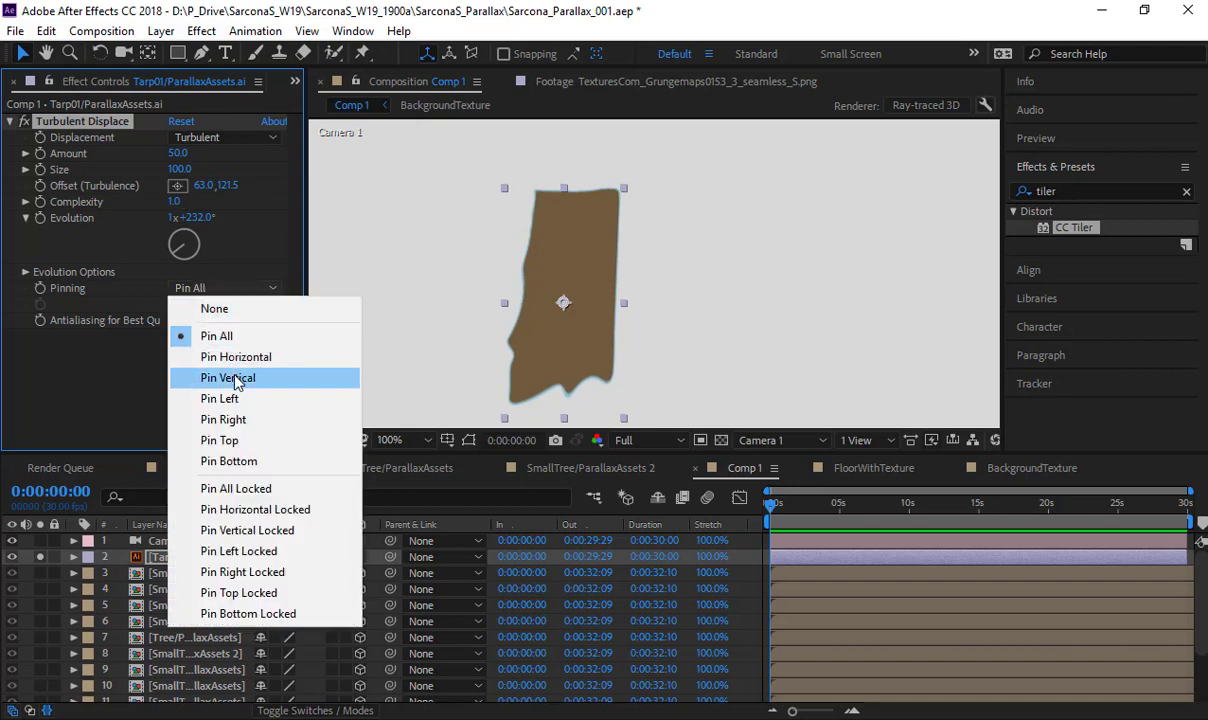
pyautogui.click(220, 440)
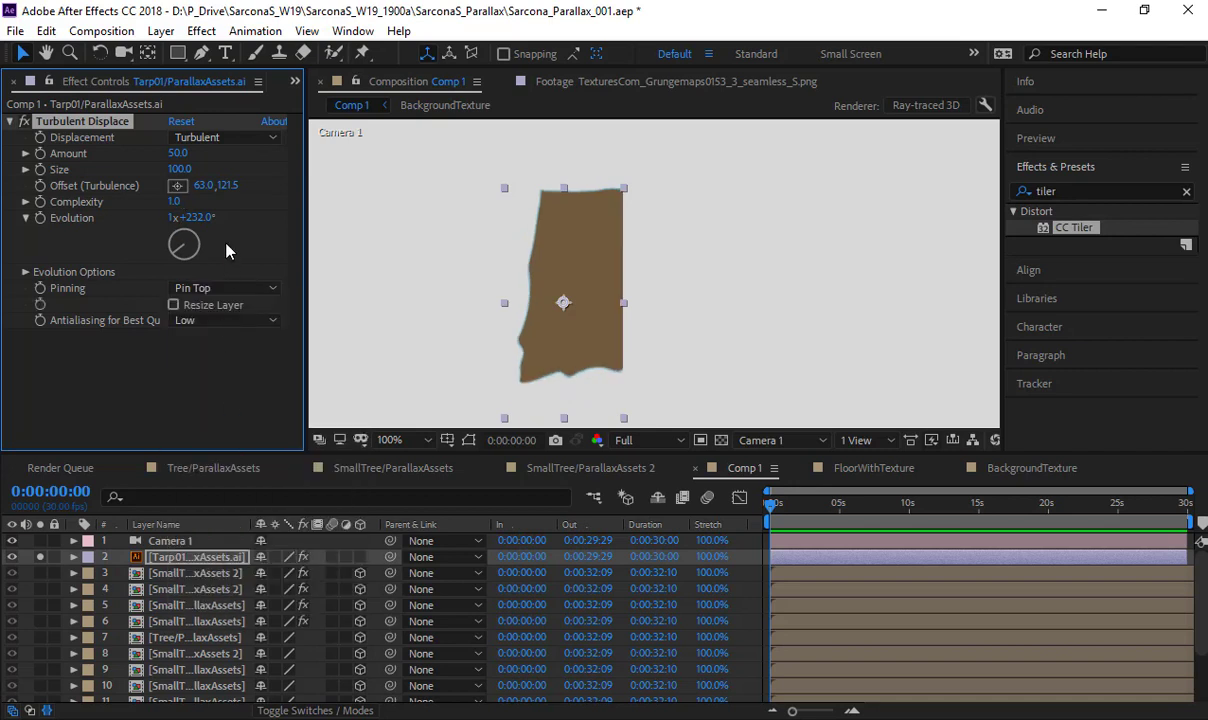
pyautogui.moveTo(195, 217); pyautogui.dragTo(770, 250)
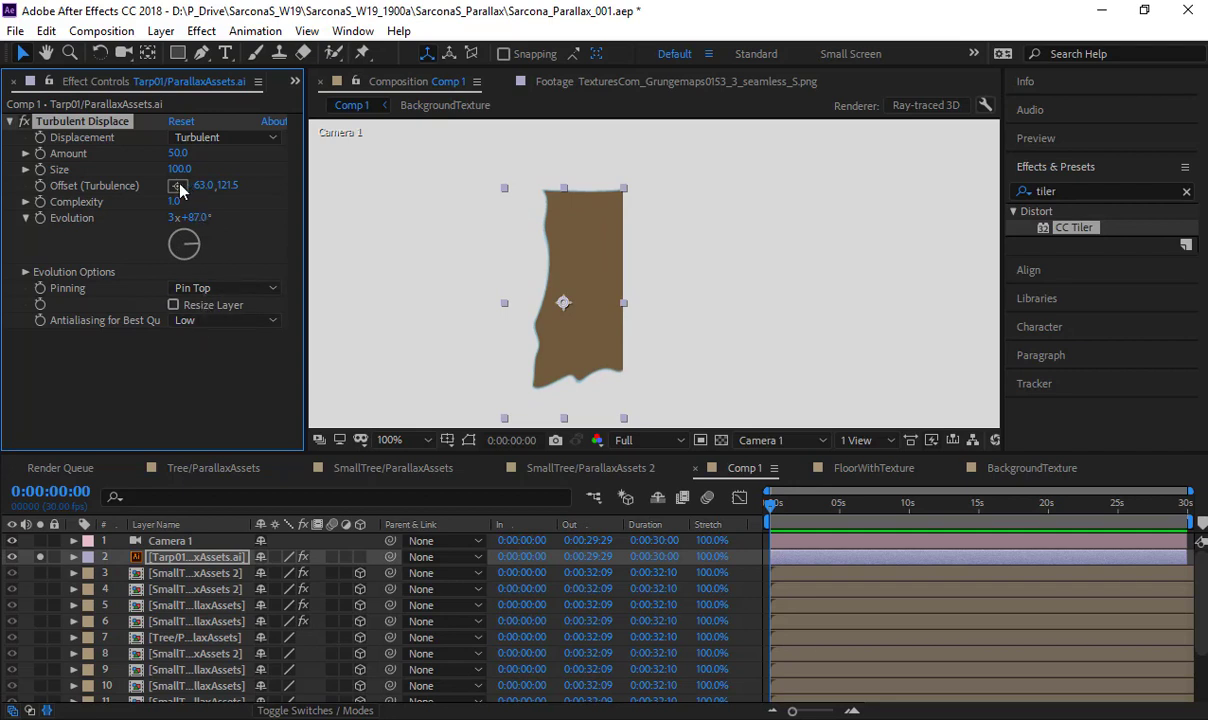
# - Set the tarp displacement's turbulence offset to 88, 185.5, its Size to 10 and its Evolution to 5x+136°
pyautogui.click(587, 362)
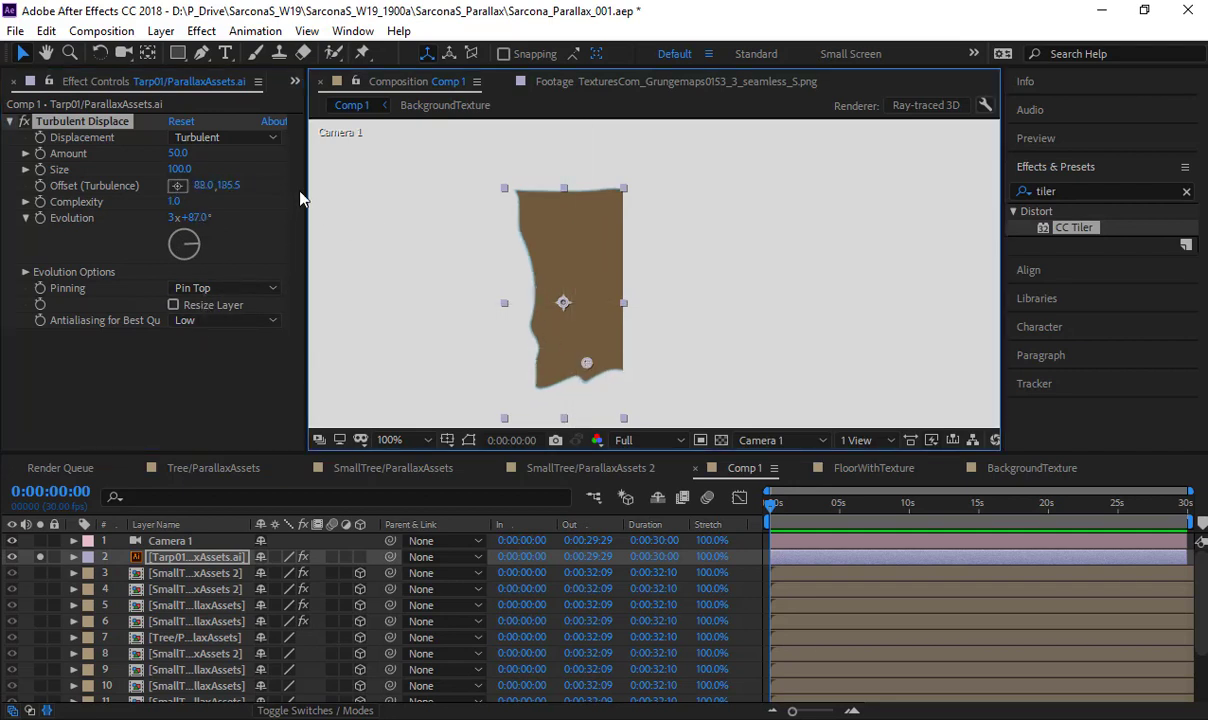
pyautogui.moveTo(196, 217)
pyautogui.mouseDown()
pyautogui.moveTo(268, 228)
pyautogui.moveTo(201, 220)
pyautogui.mouseUp()
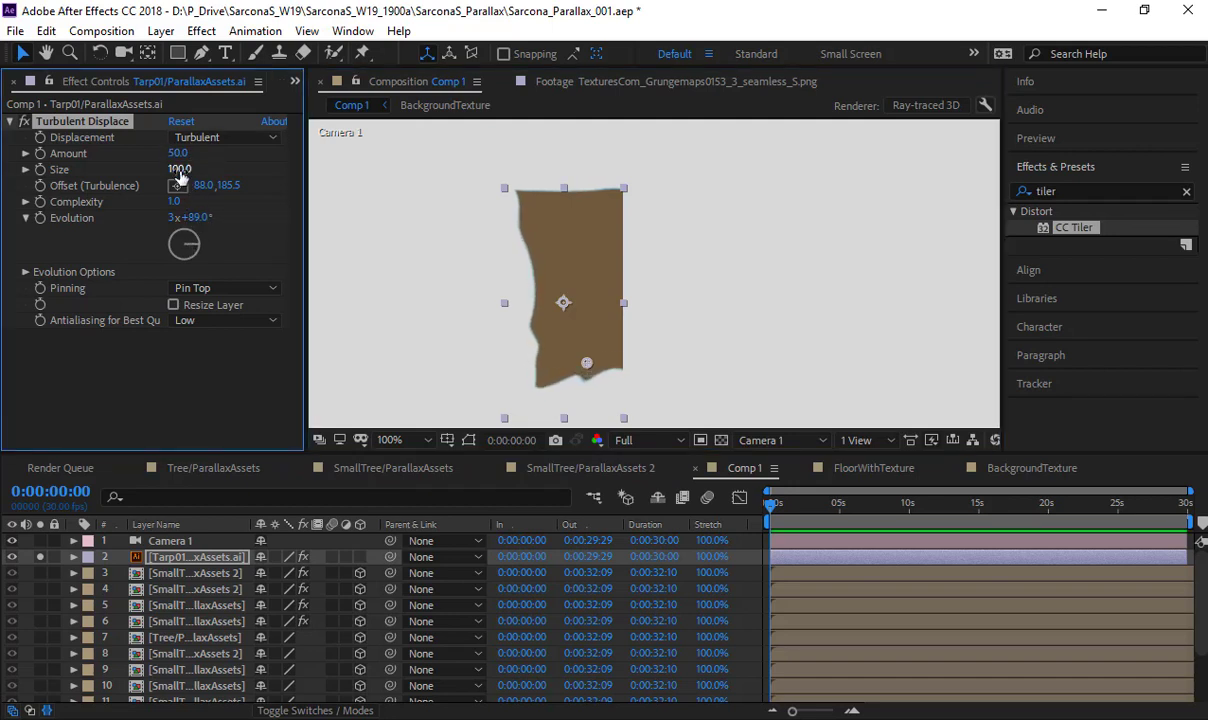
pyautogui.moveTo(177, 169); pyautogui.dragTo(103, 185)
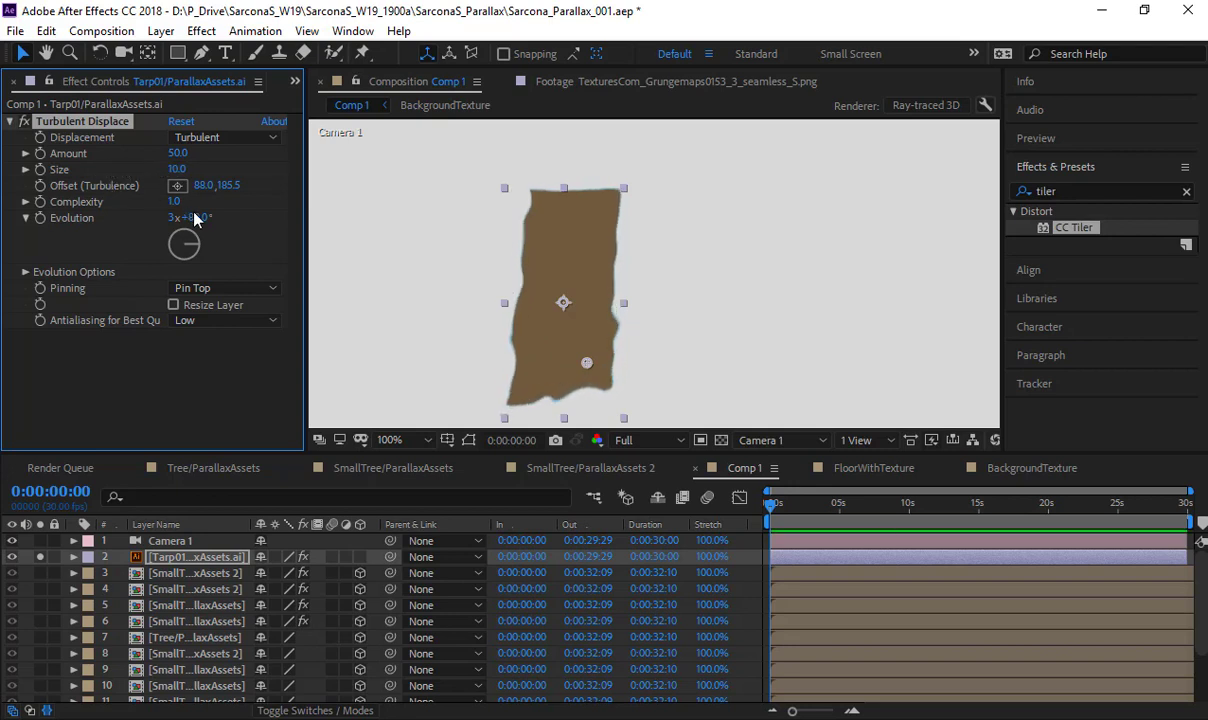
pyautogui.moveTo(218, 221); pyautogui.dragTo(1000, 245)
# - Set the tarp displacement's Amount to 15, its Evolution to 5x+157° and its turbulence offset to 5, 167.5
pyautogui.moveTo(176, 160); pyautogui.dragTo(150, 157)
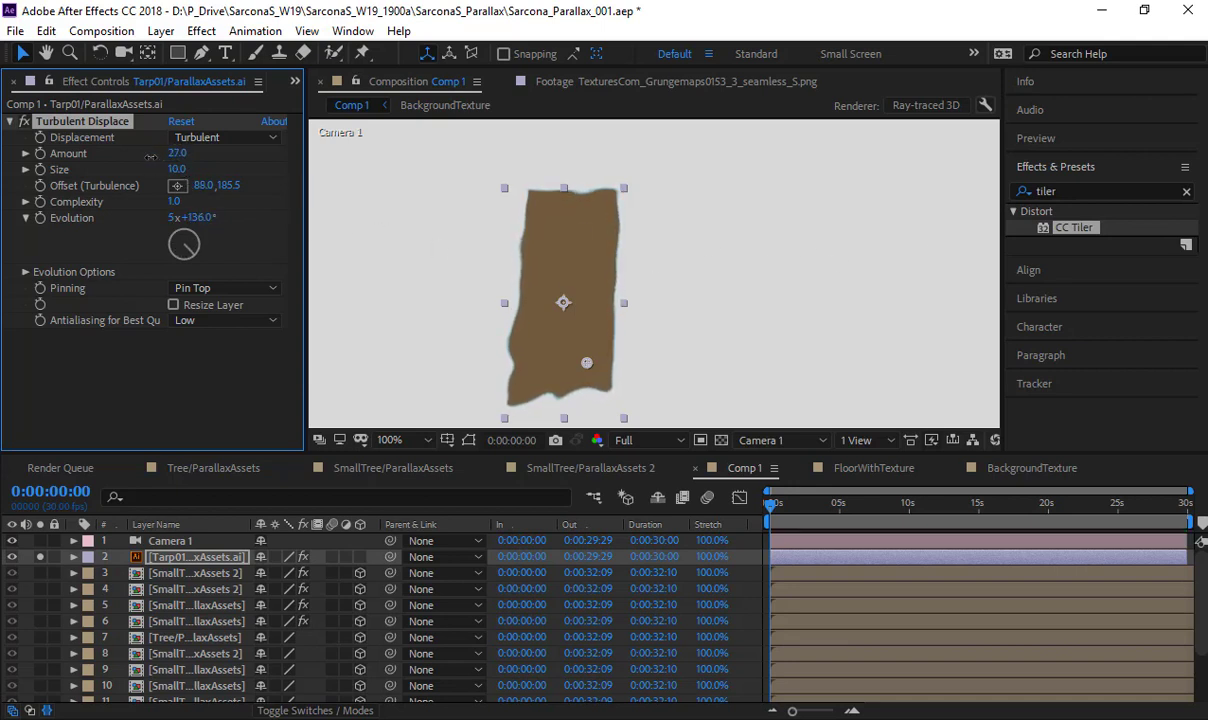
pyautogui.click(200, 137)
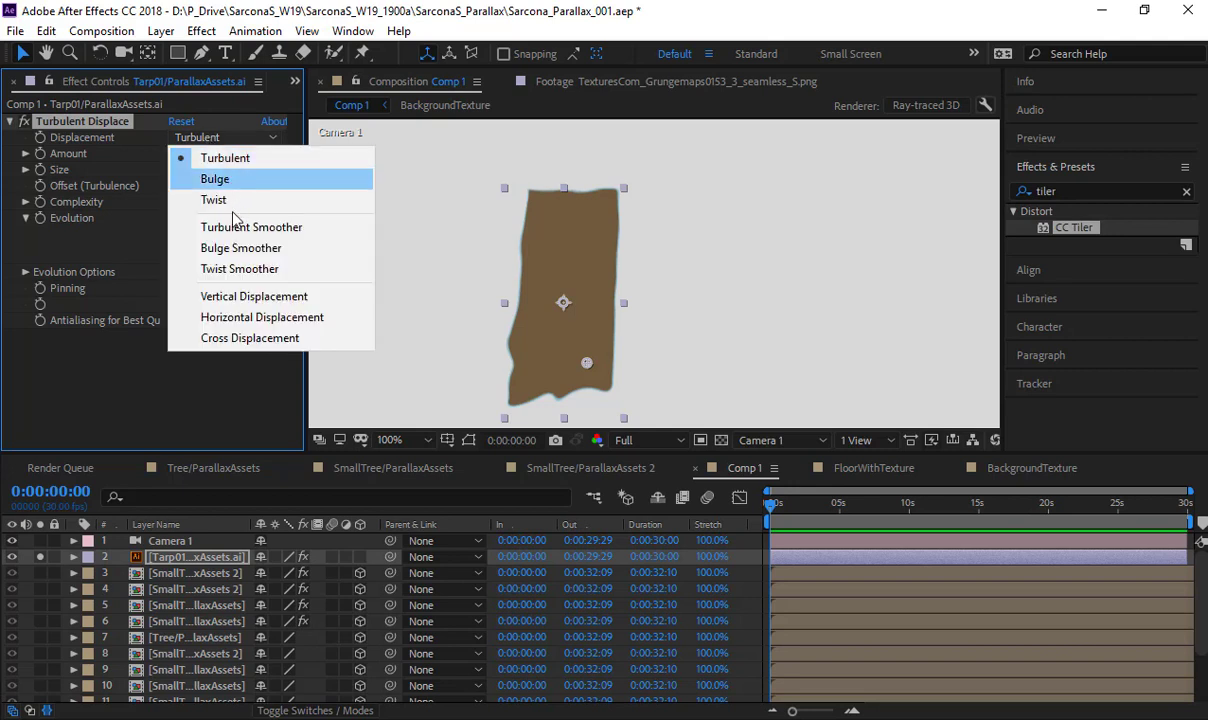
pyautogui.click(214, 371)
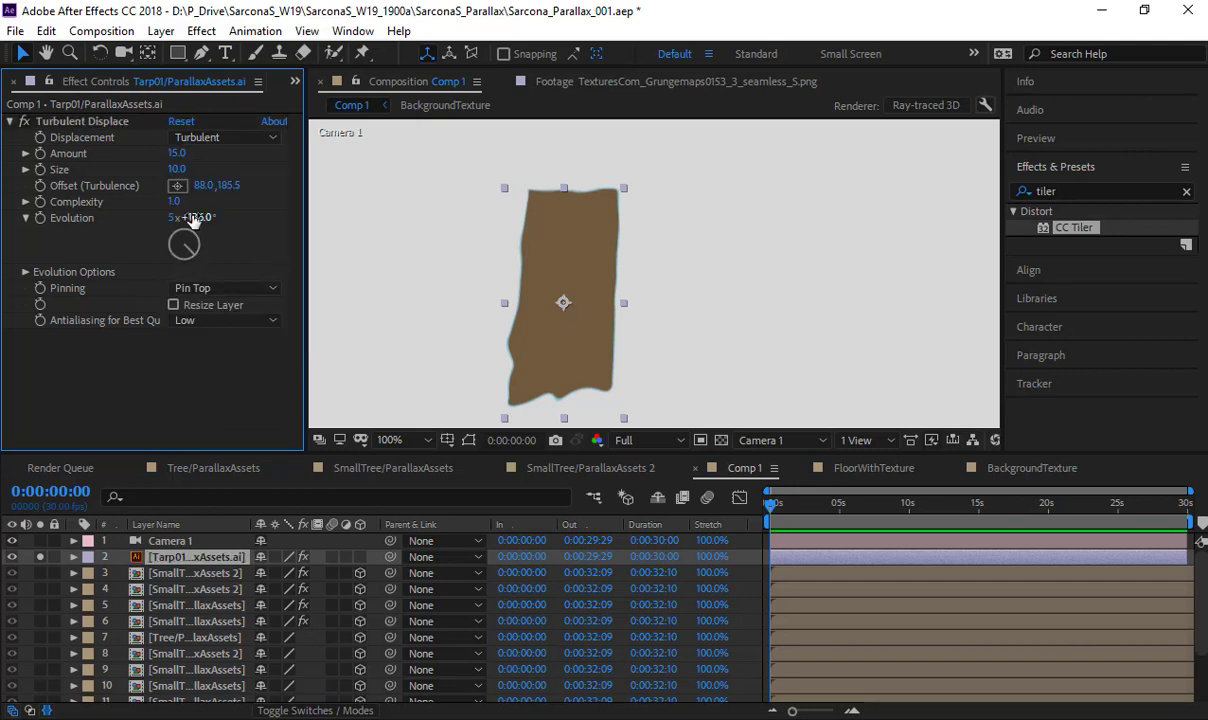
pyautogui.moveTo(195, 216); pyautogui.dragTo(509, 346)
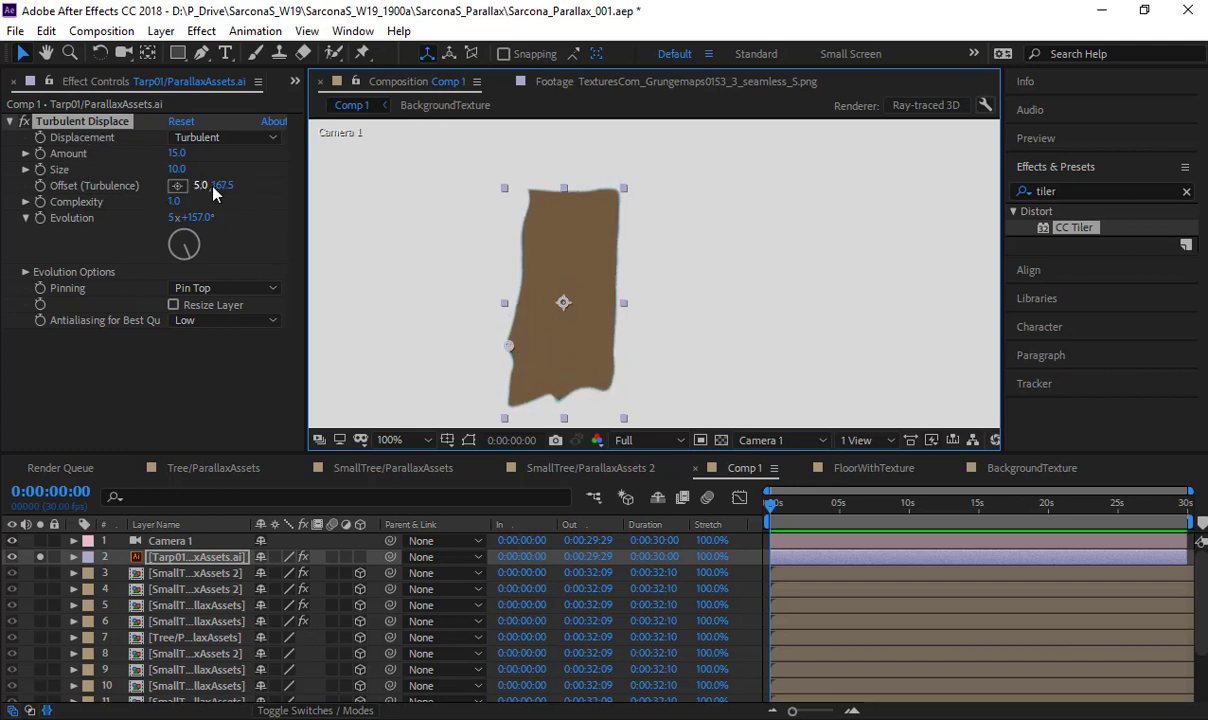
# - Remove Turbulent Displace from the Tarp01 layer and apply the Ripple distortion in its place
pyautogui.moveTo(216, 186)
pyautogui.mouseDown()
pyautogui.moveTo(194, 197)
pyautogui.moveTo(236, 188)
pyautogui.mouseUp()
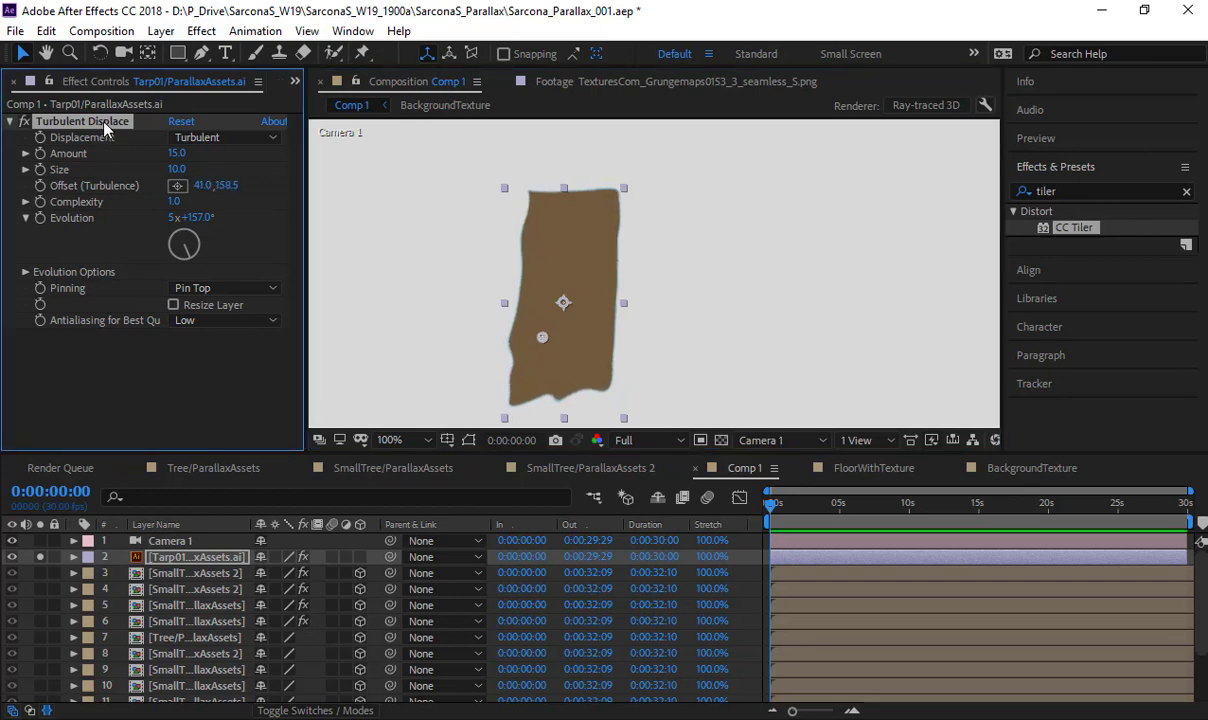
pyautogui.click(201, 31)
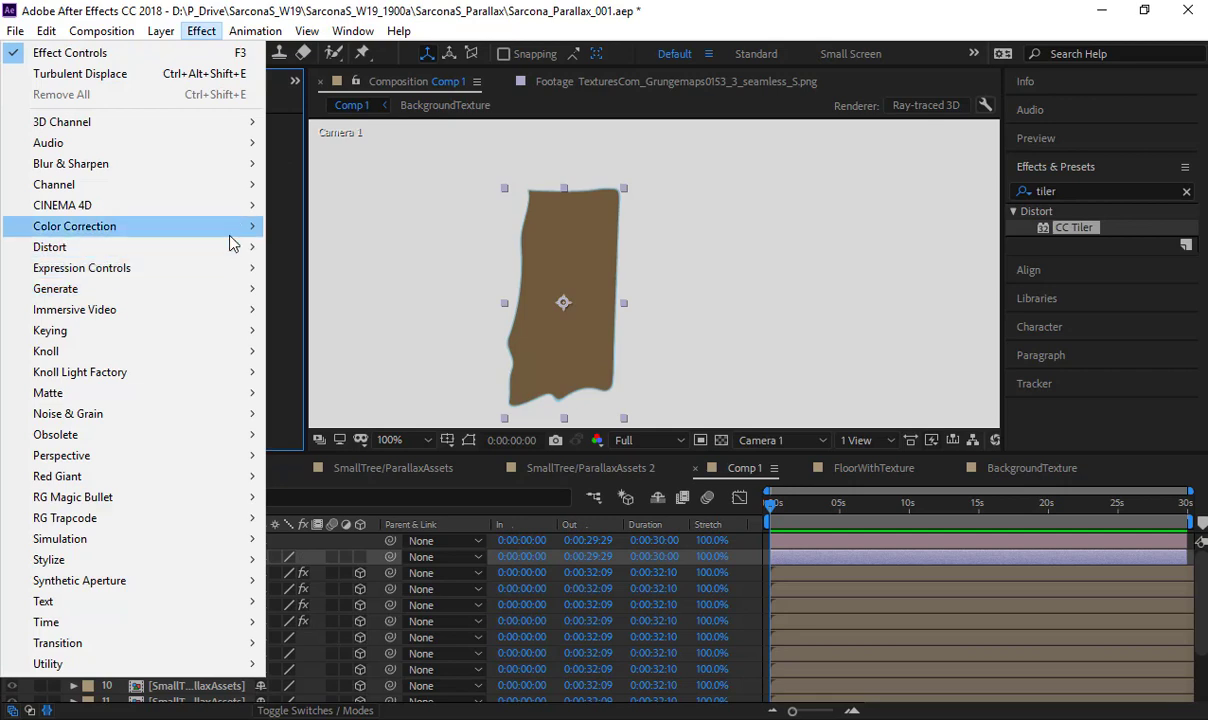
pyautogui.moveTo(230, 246)
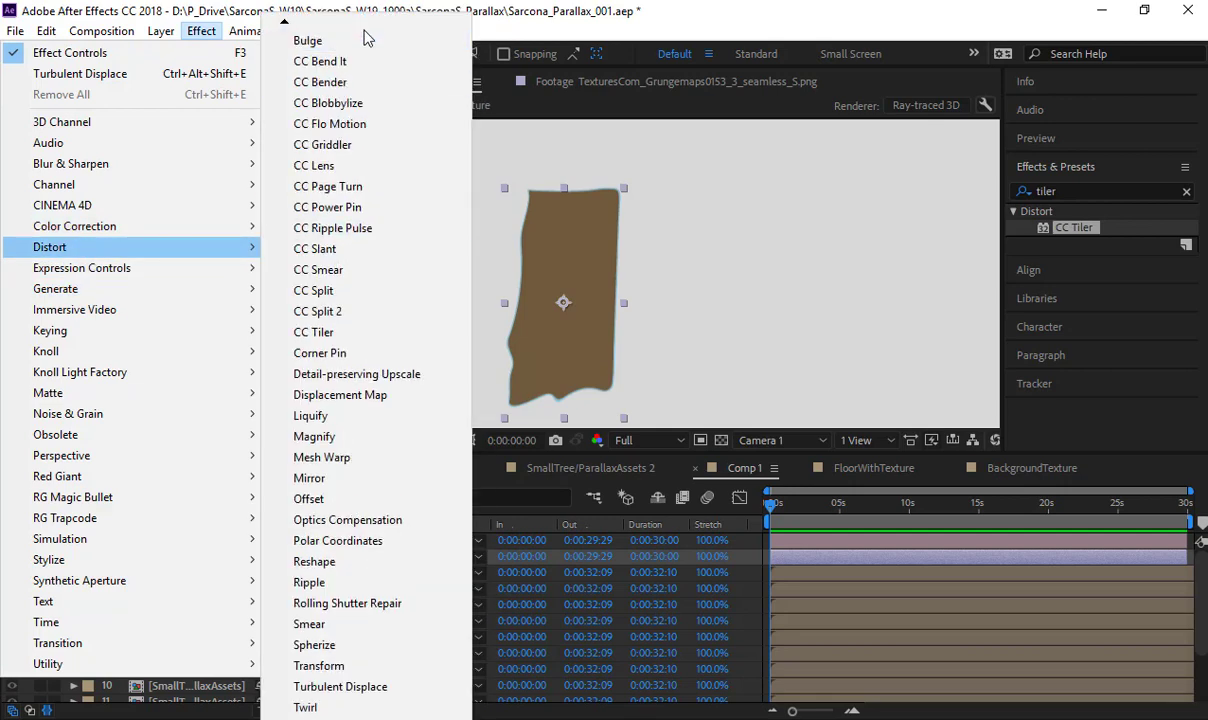
pyautogui.scroll(1, 364, 37)
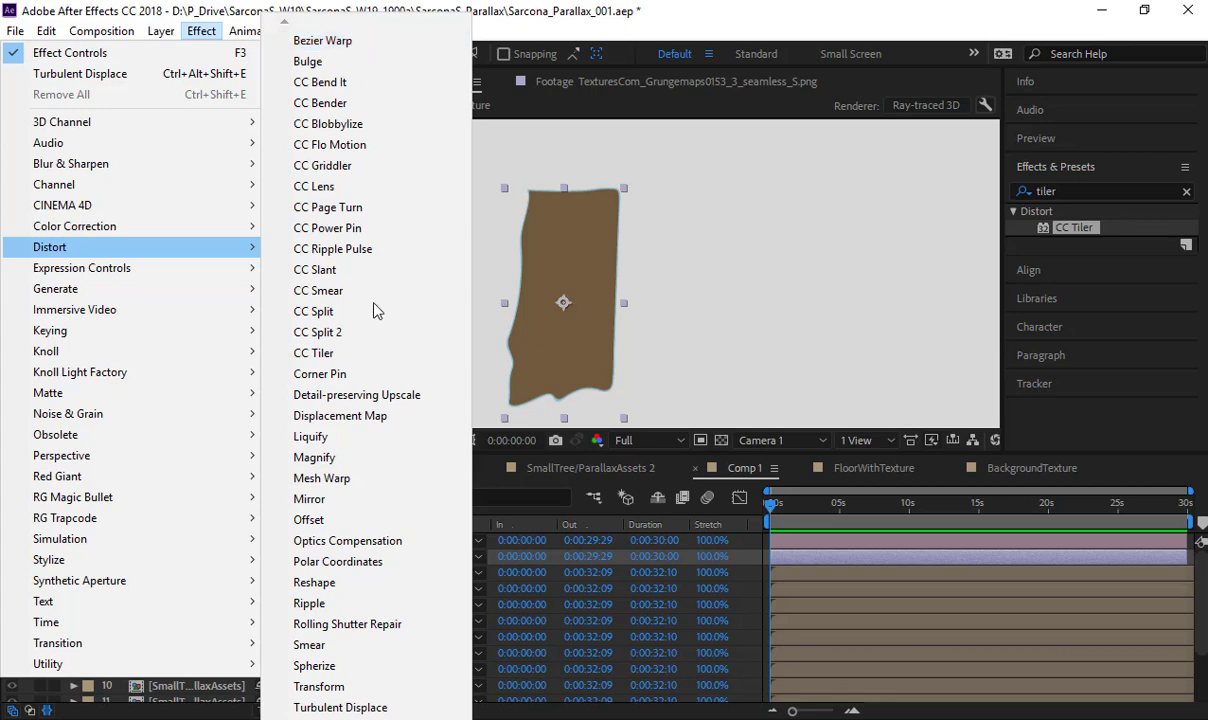
pyautogui.click(370, 600)
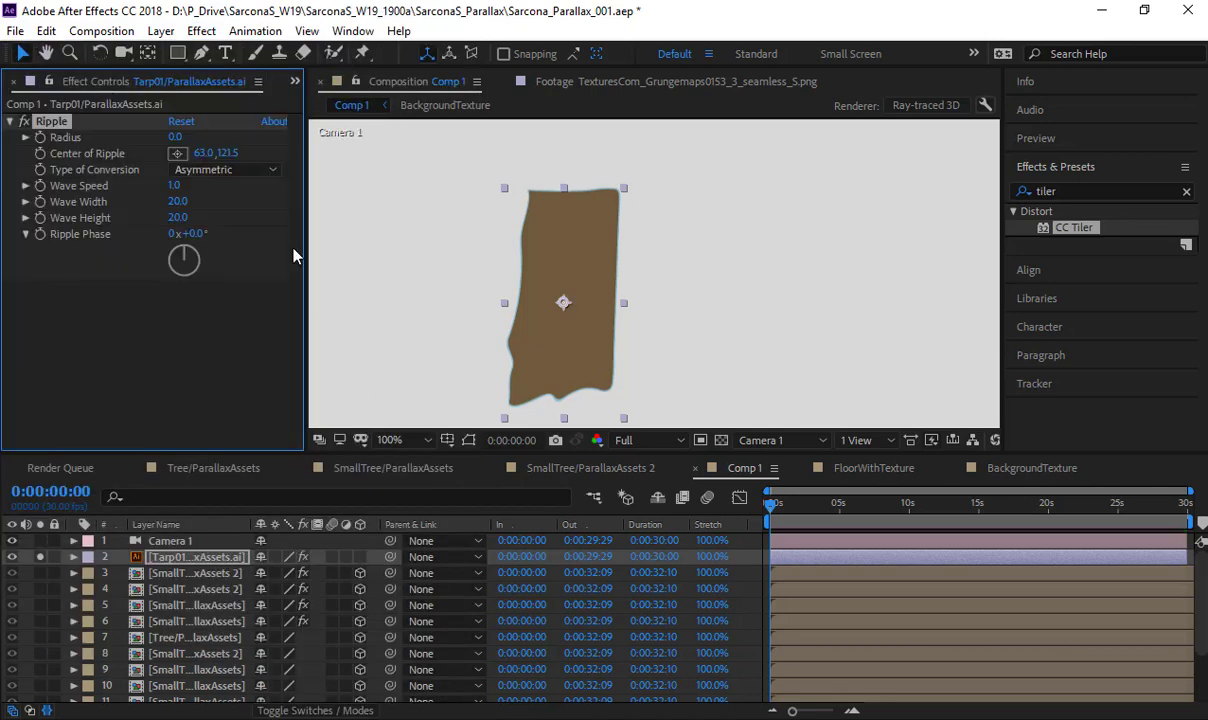
# - Set the tarp's Ripple Radius to 50, its center to 66, 199.5 and its Wave Speed to 0.2, previewing the motion
pyautogui.moveTo(183, 137); pyautogui.dragTo(550, 376)
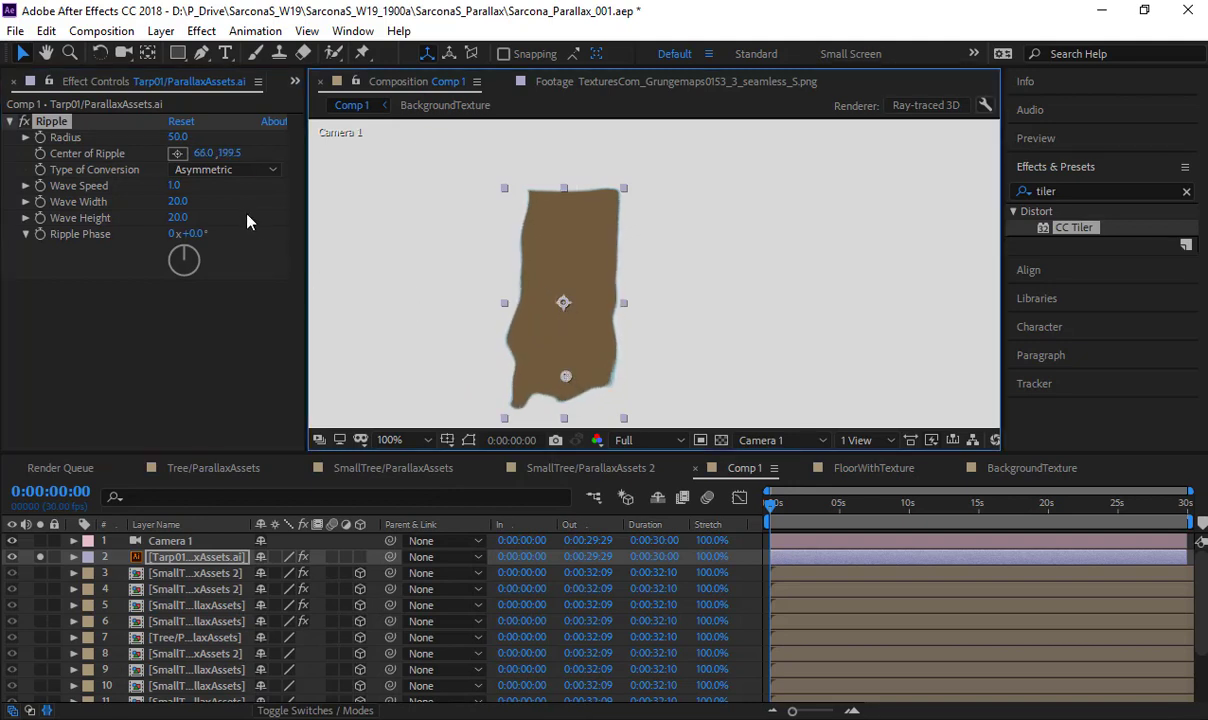
pyautogui.press('space')
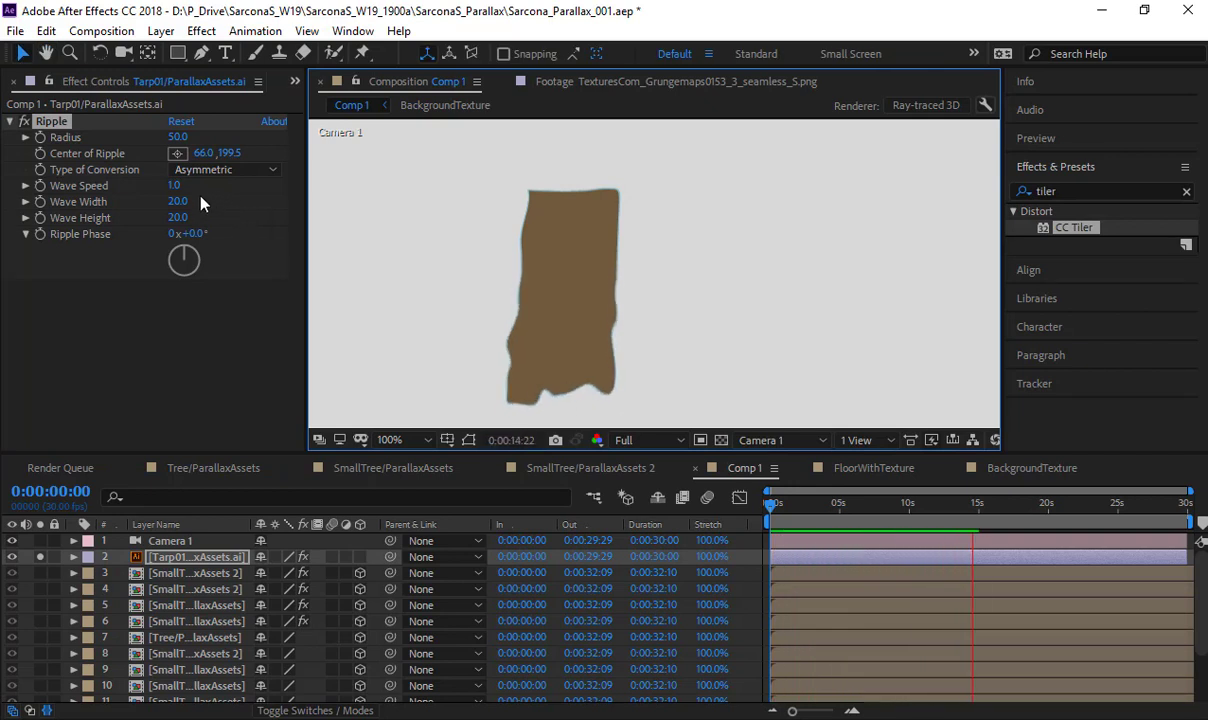
pyautogui.click(173, 186)
pyautogui.write('0.2')
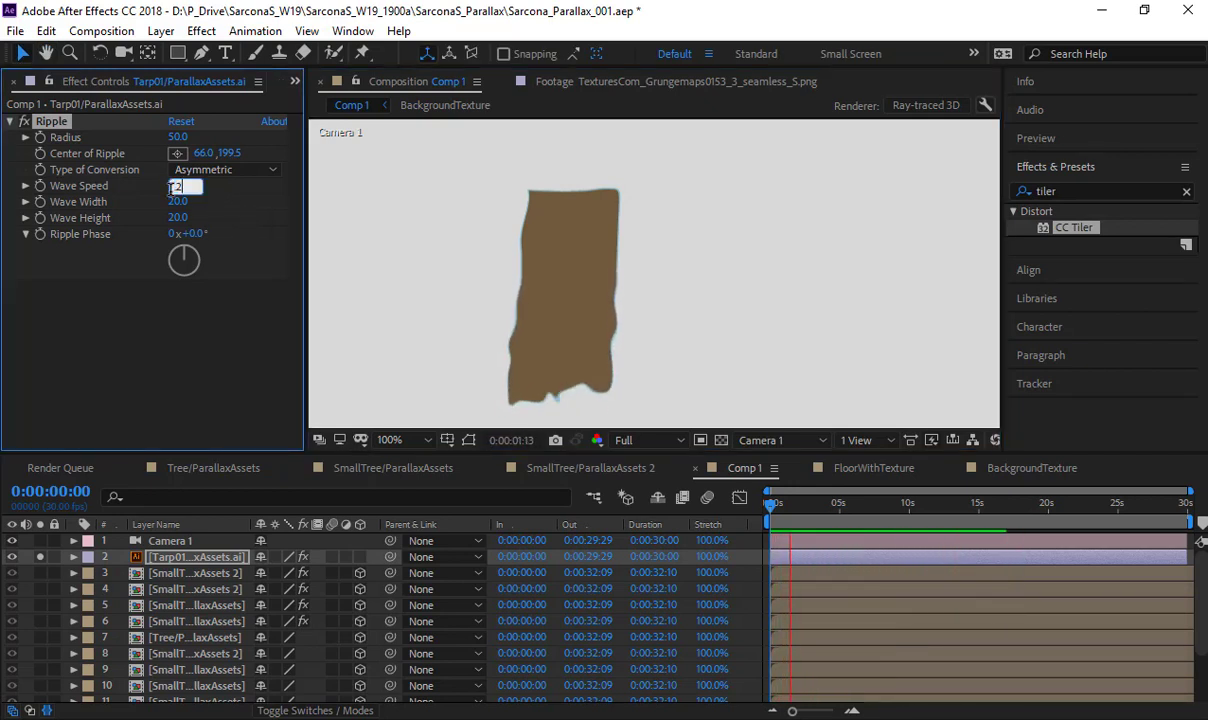
pyautogui.press('Return')
pyautogui.press('space')
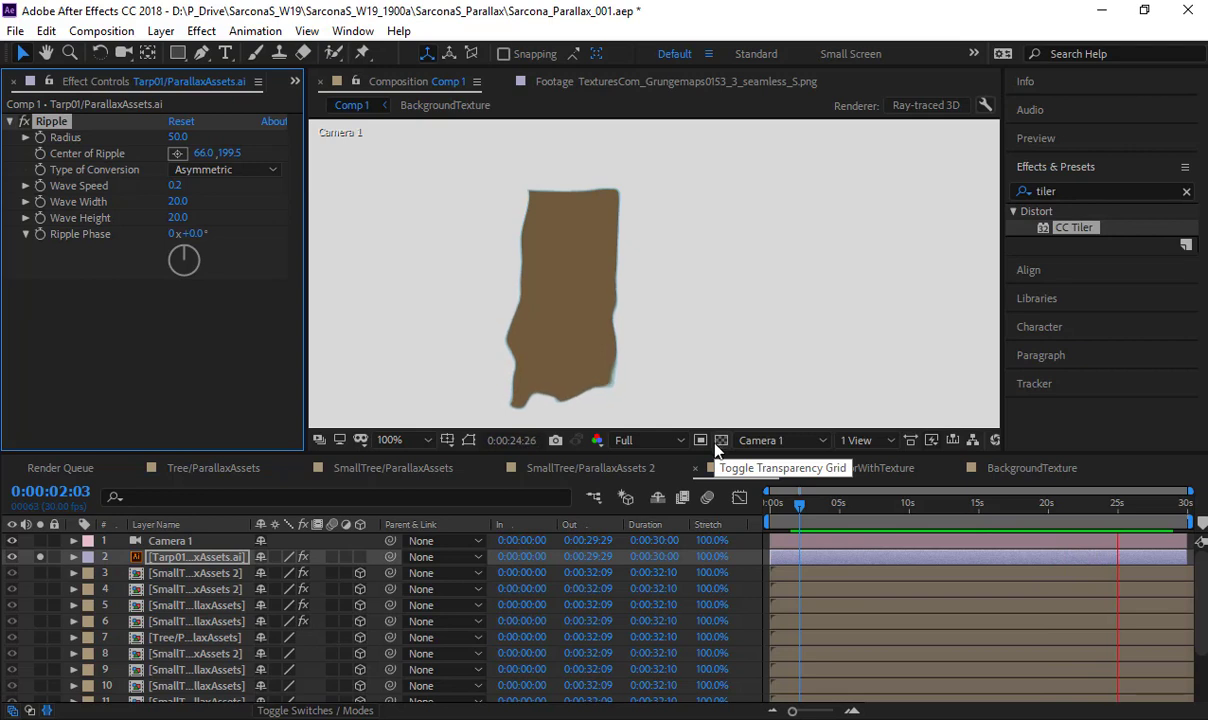
pyautogui.click(831, 508)
pyautogui.moveTo(871, 508); pyautogui.dragTo(1117, 508)
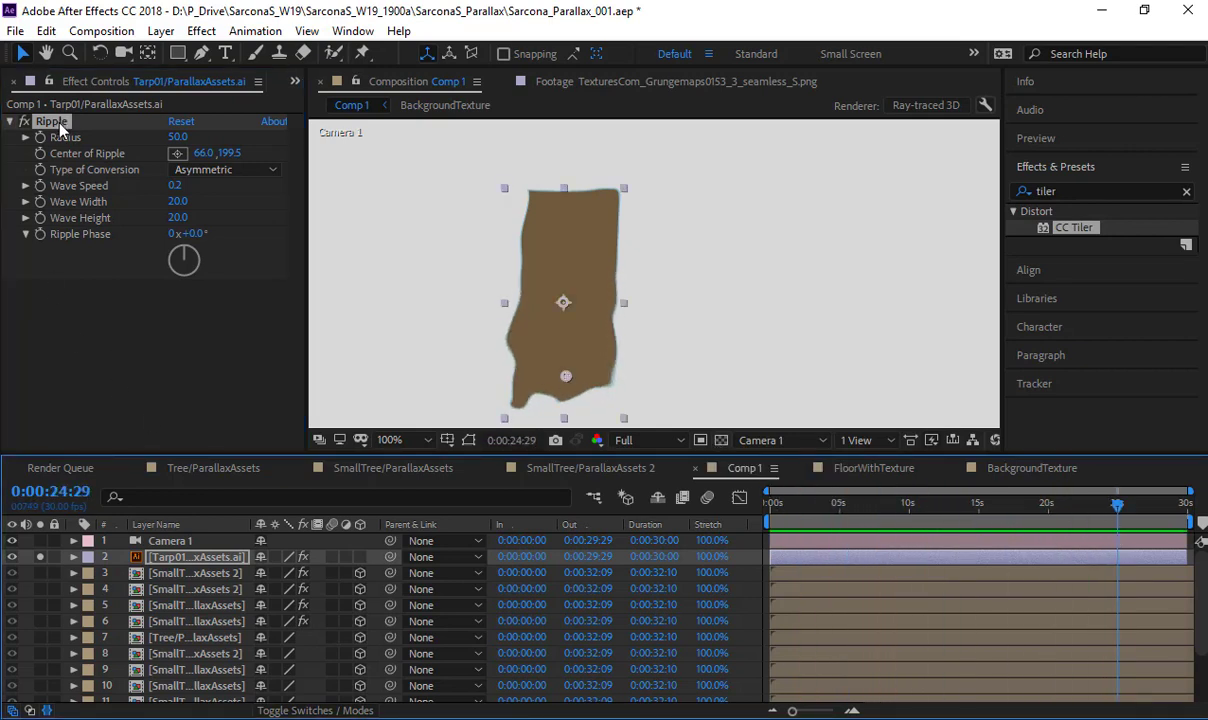
# - Delete the Ripple effect and the Tarp01 layer from Comp 1, and save the project
pyautogui.press('Delete')
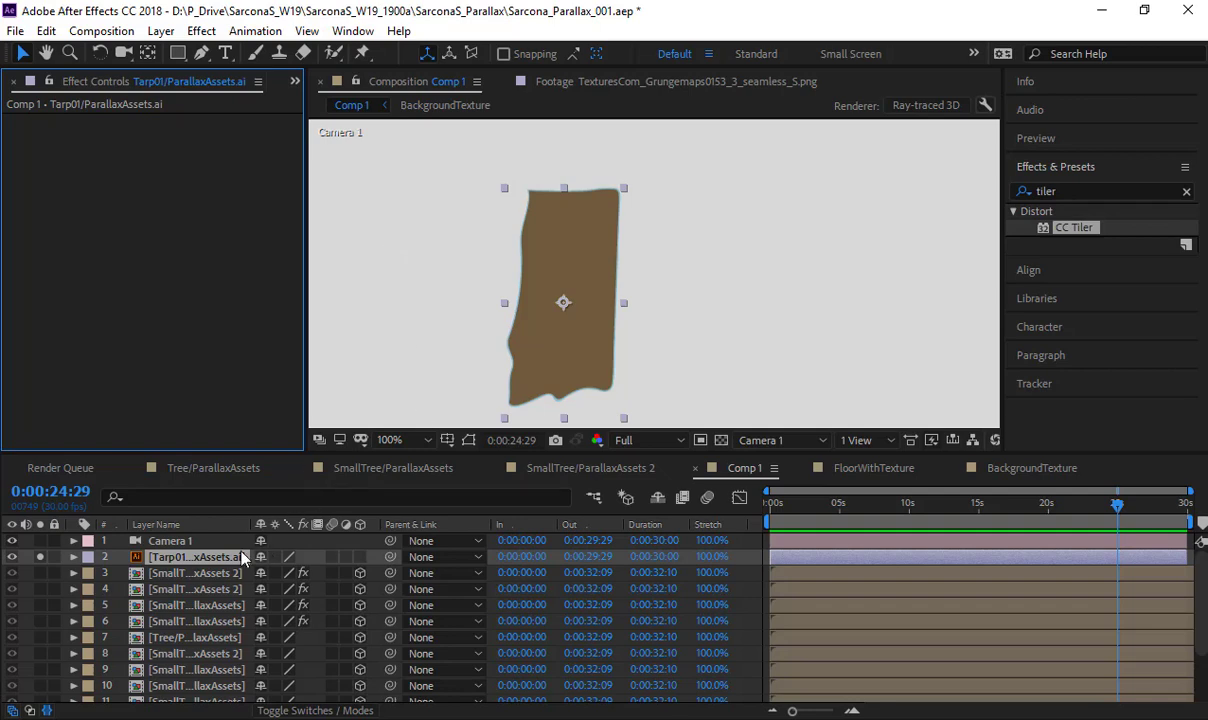
pyautogui.press('Delete')
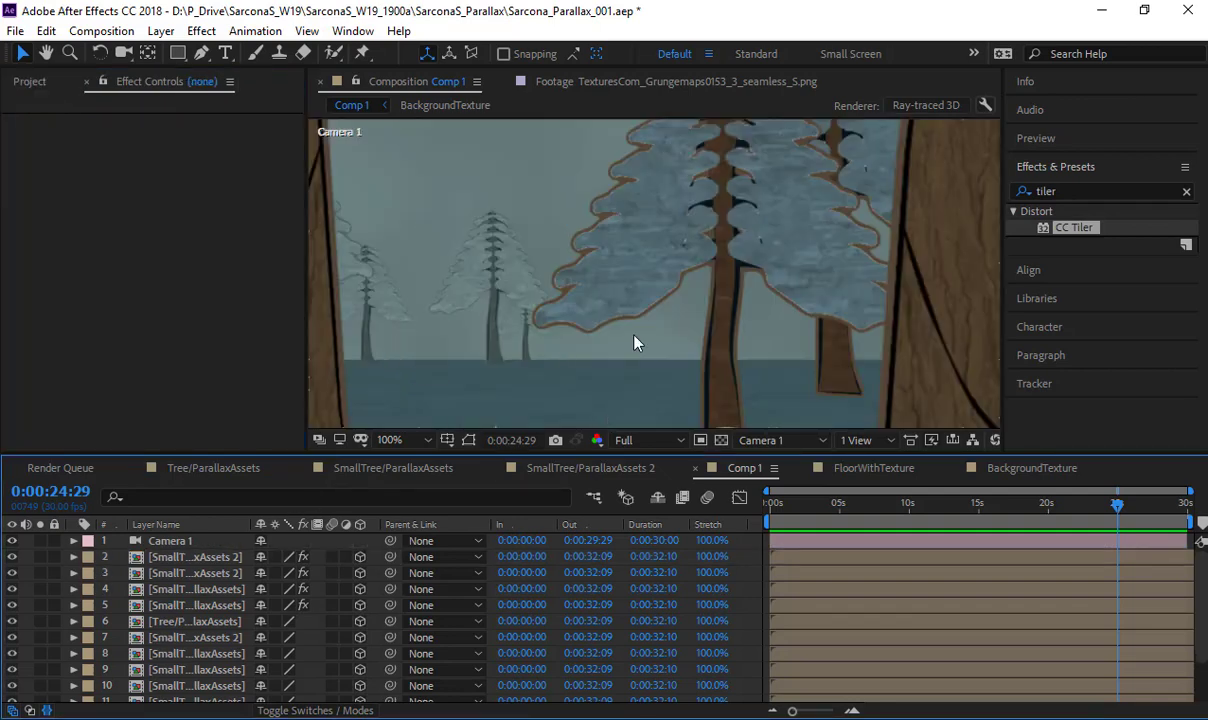
pyautogui.press(',')
pyautogui.hotkey('ctrl', 's')
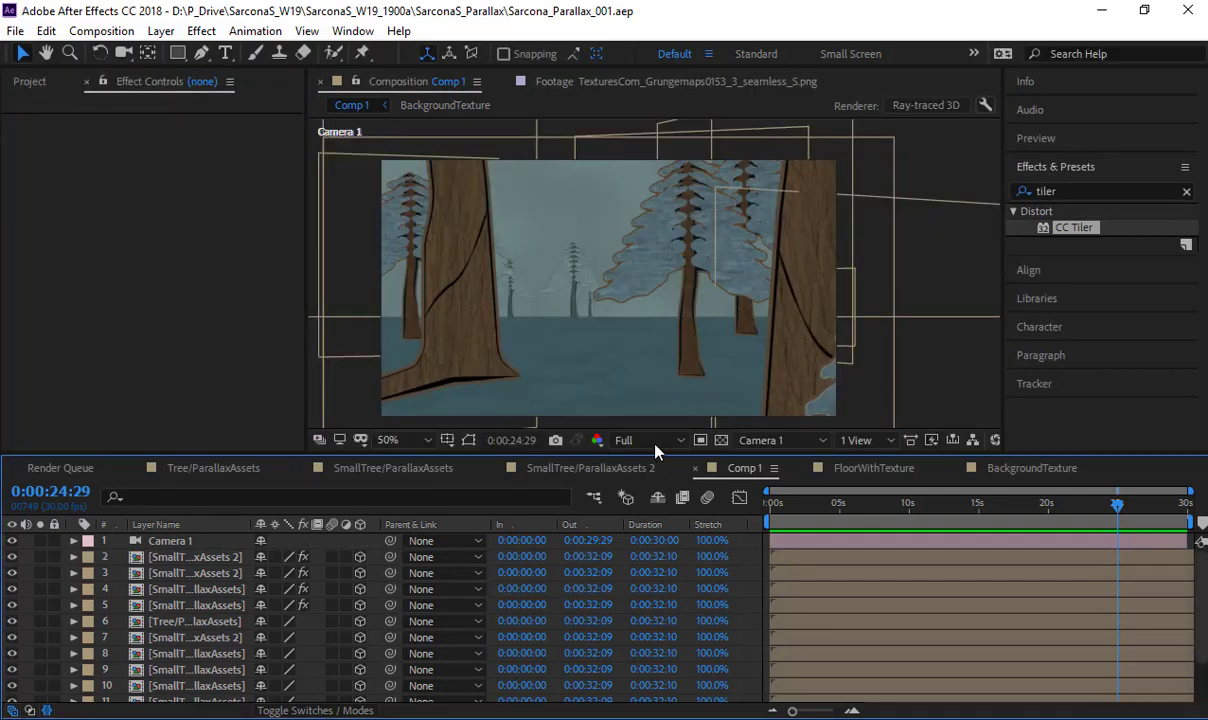
# - Set Camera 1's Position to 480, 270, -1328.7 at the start of the comp and enable keyframing for it
pyautogui.click(204, 547)
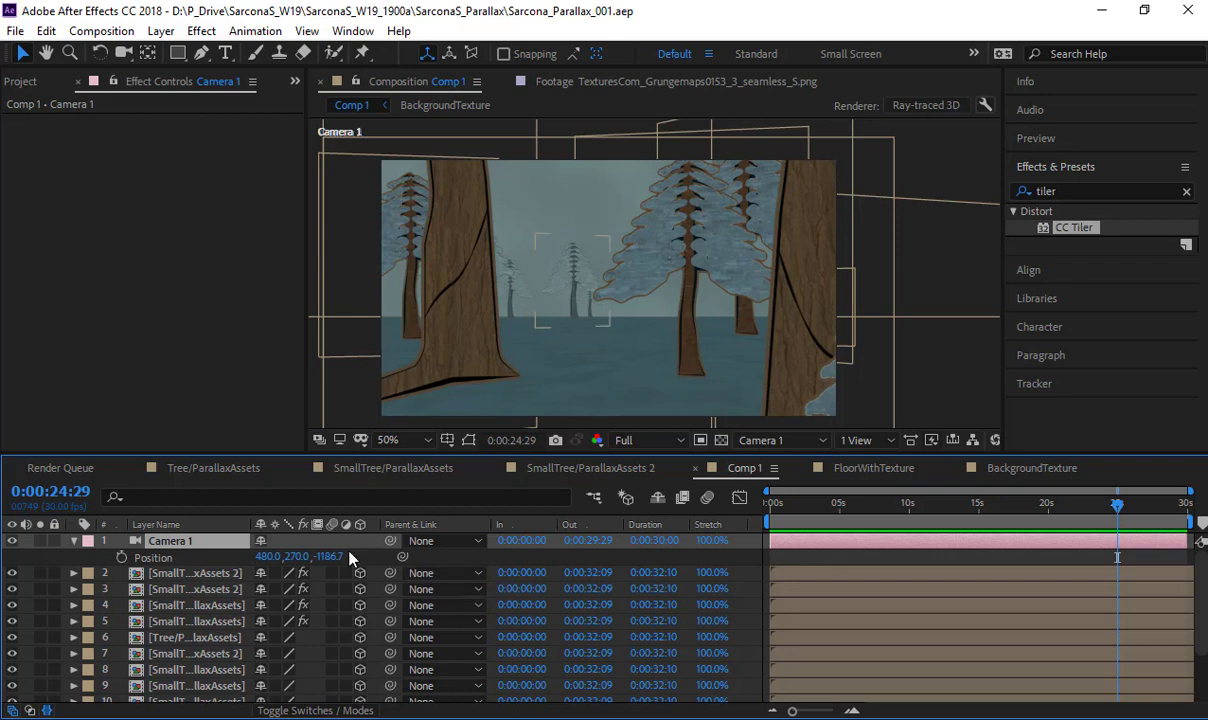
pyautogui.press('Home')
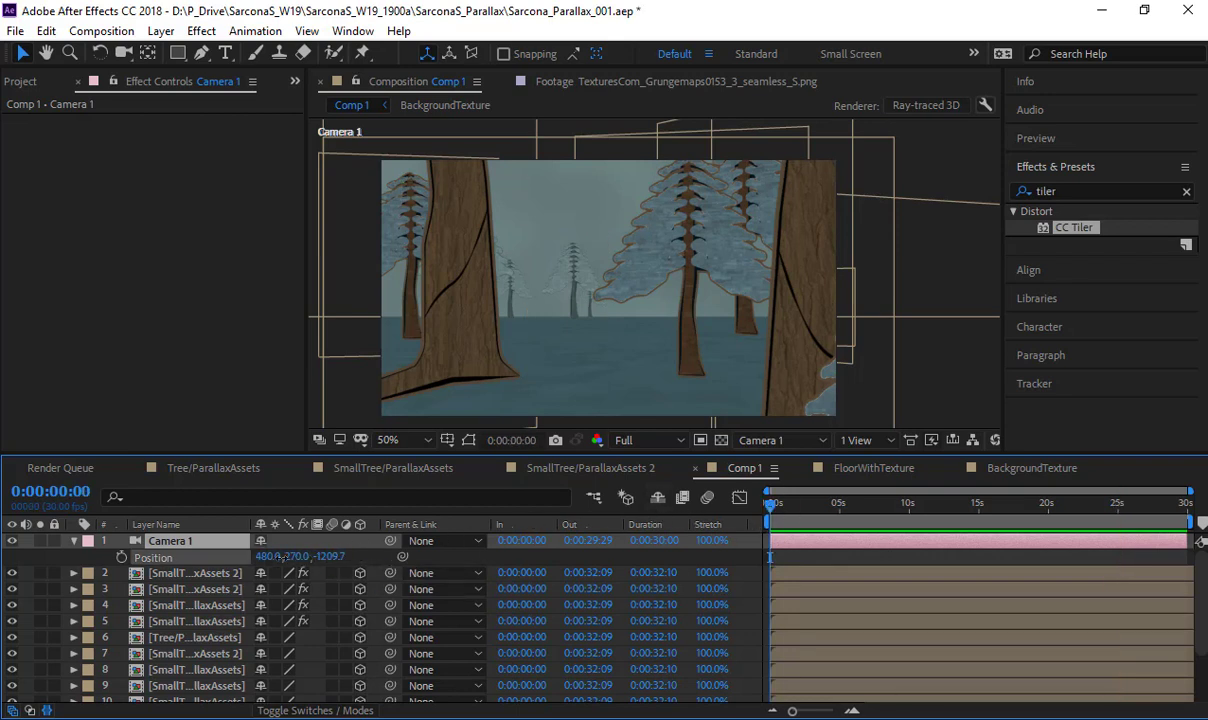
pyautogui.moveTo(340, 556); pyautogui.dragTo(250, 606)
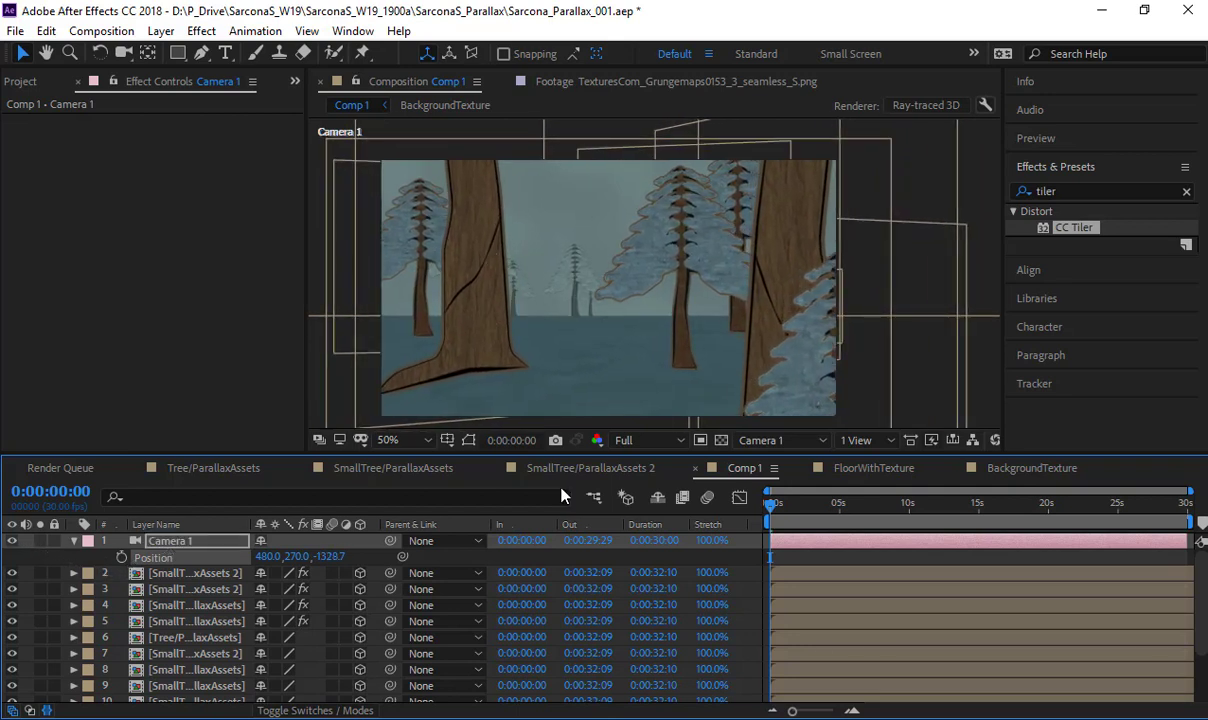
pyautogui.click(121, 557)
# - Keyframe Camera 1's Position at 0:00:14:29 with a Z value of 823.3, pushing the camera through the forest
pyautogui.moveTo(966, 503); pyautogui.dragTo(978, 503)
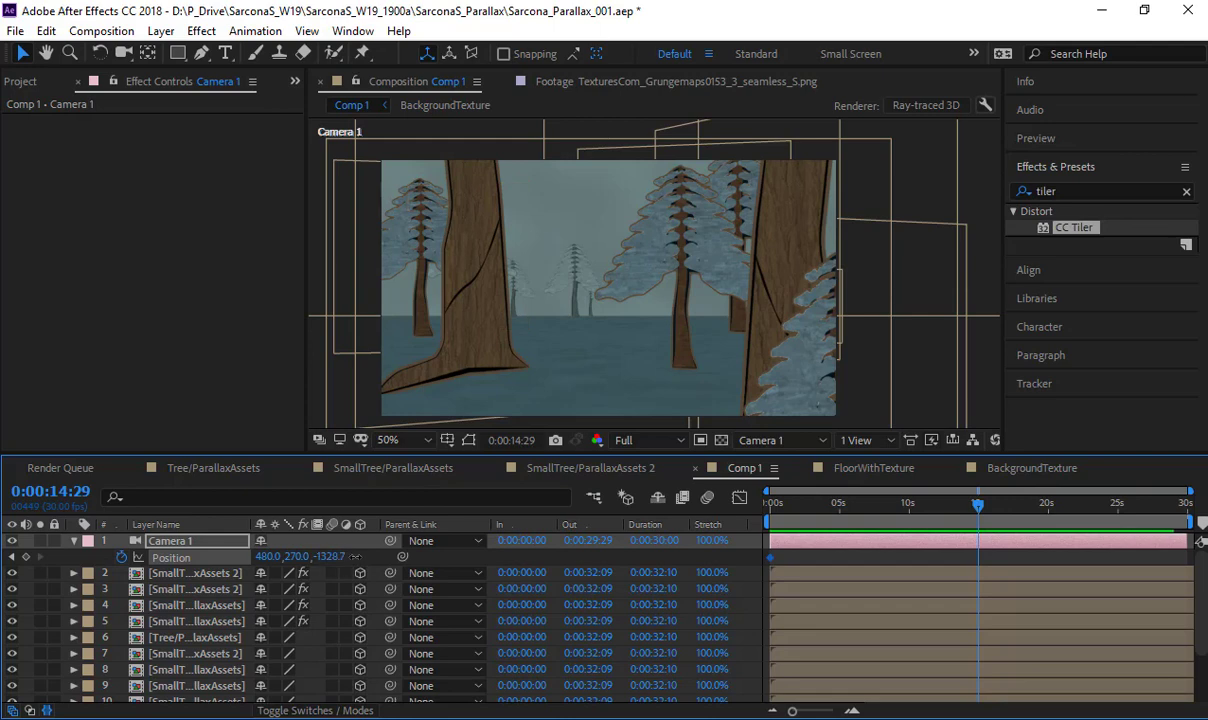
pyautogui.moveTo(320, 556); pyautogui.dragTo(500, 575)
pyautogui.moveTo(425, 557); pyautogui.dragTo(884, 558)
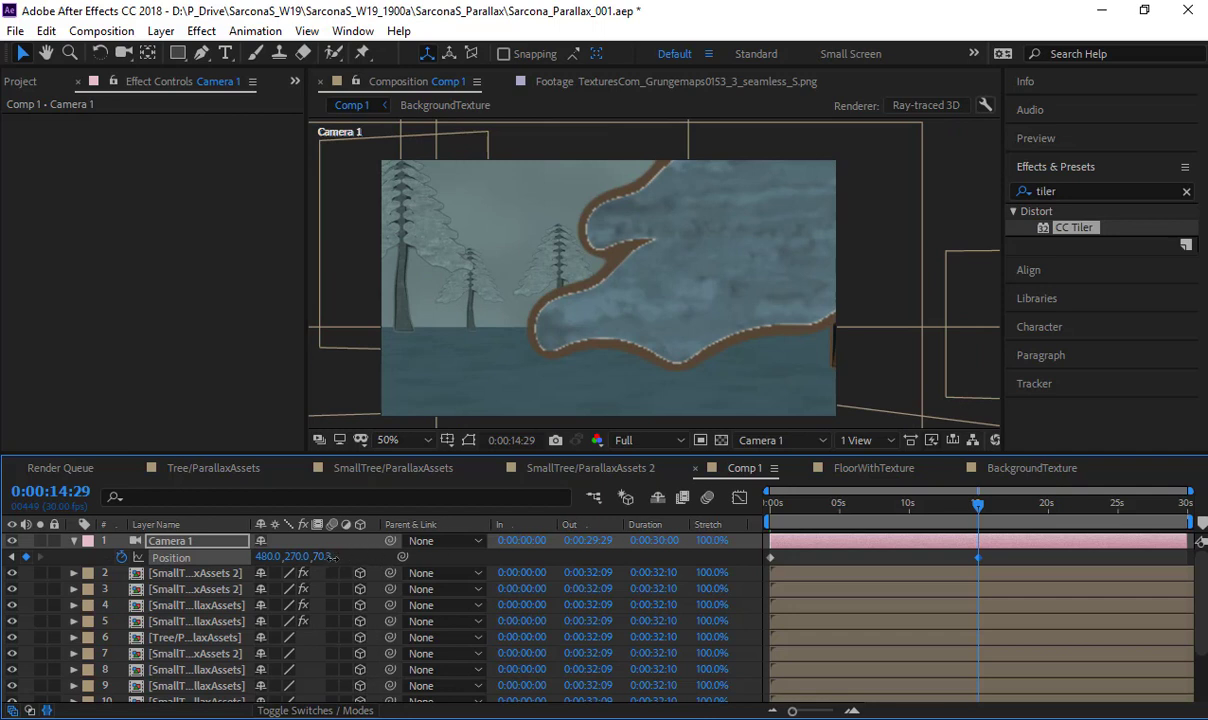
pyautogui.moveTo(331, 557); pyautogui.dragTo(846, 514)
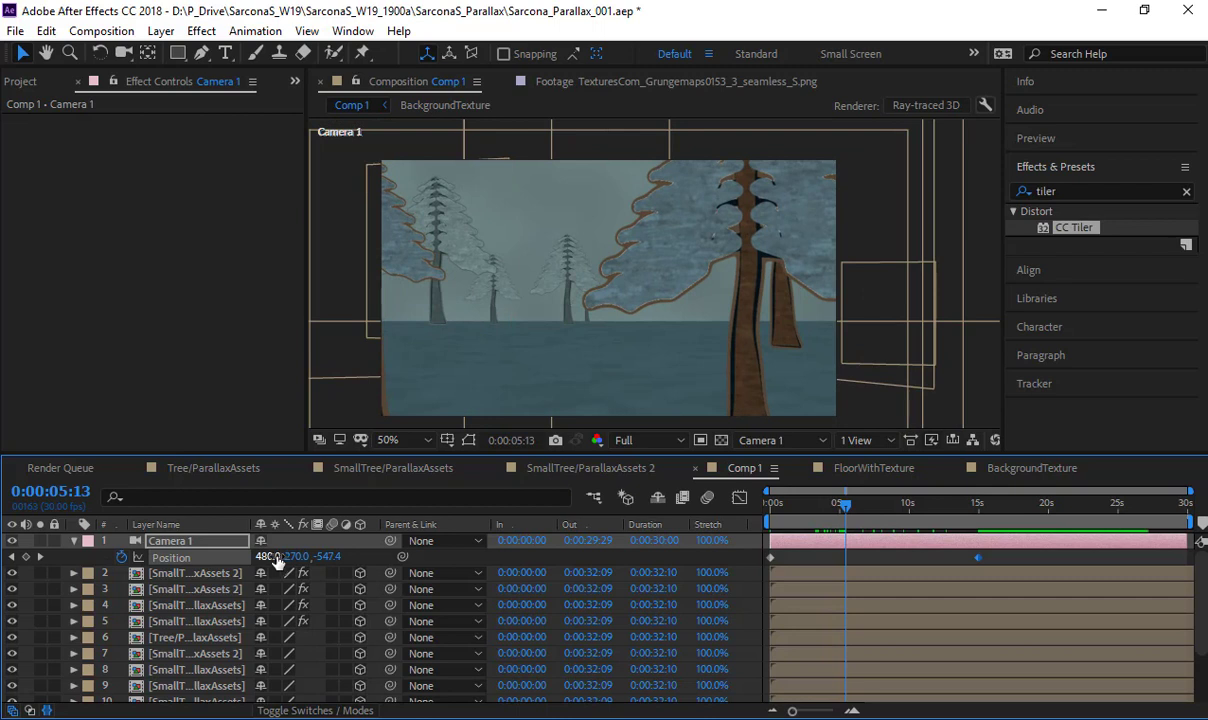
# - Lower Camera 1's X position to add keyframes at 0:00:05:13 and 0:00:09:22, using 268.2 for the latter
pyautogui.moveTo(274, 557); pyautogui.dragTo(181, 557)
pyautogui.moveTo(906, 508)
pyautogui.mouseDown()
pyautogui.moveTo(916, 508)
pyautogui.moveTo(906, 508)
pyautogui.mouseUp()
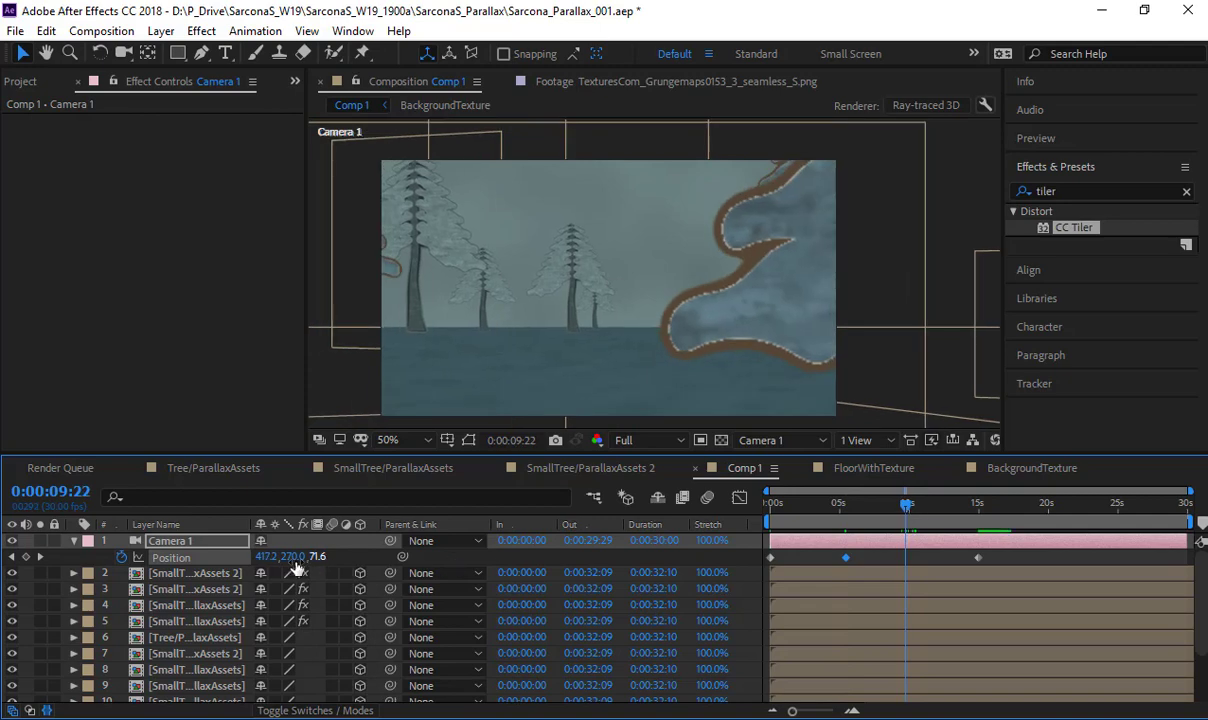
pyautogui.moveTo(270, 557); pyautogui.dragTo(121, 557)
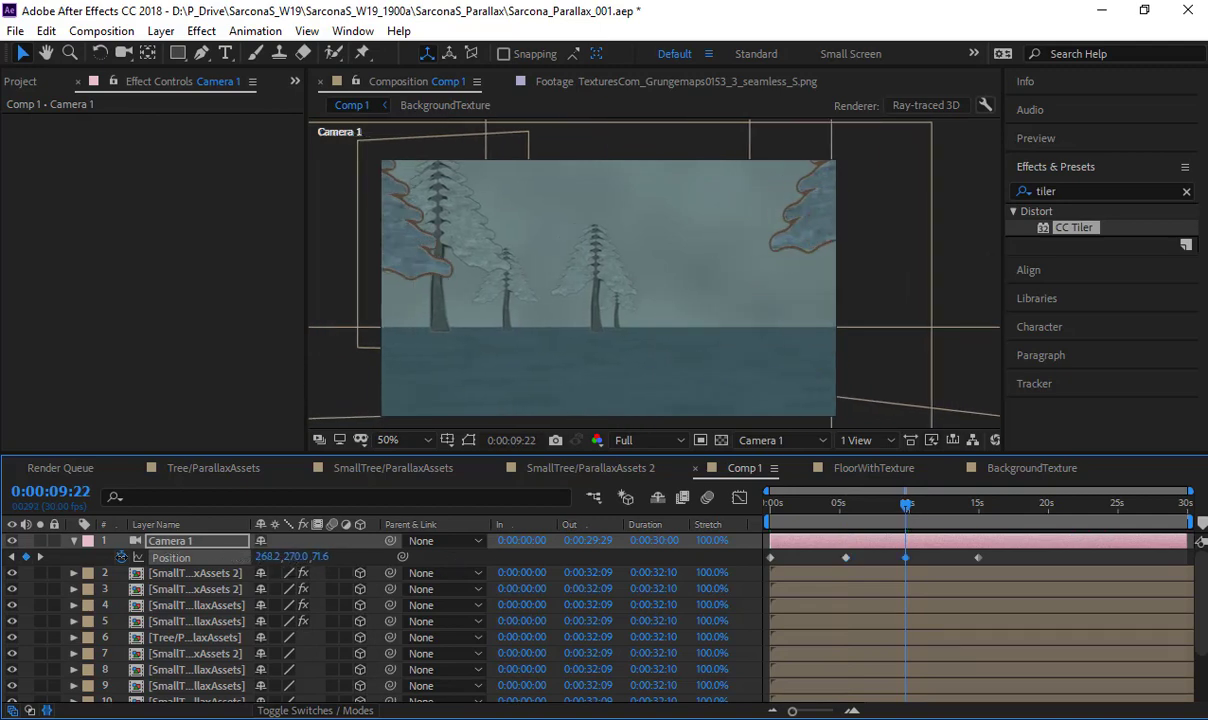
# - Try removing Camera 1's Position keyframe at 0:00:05:13
pyautogui.moveTo(855, 508); pyautogui.dragTo(896, 541)
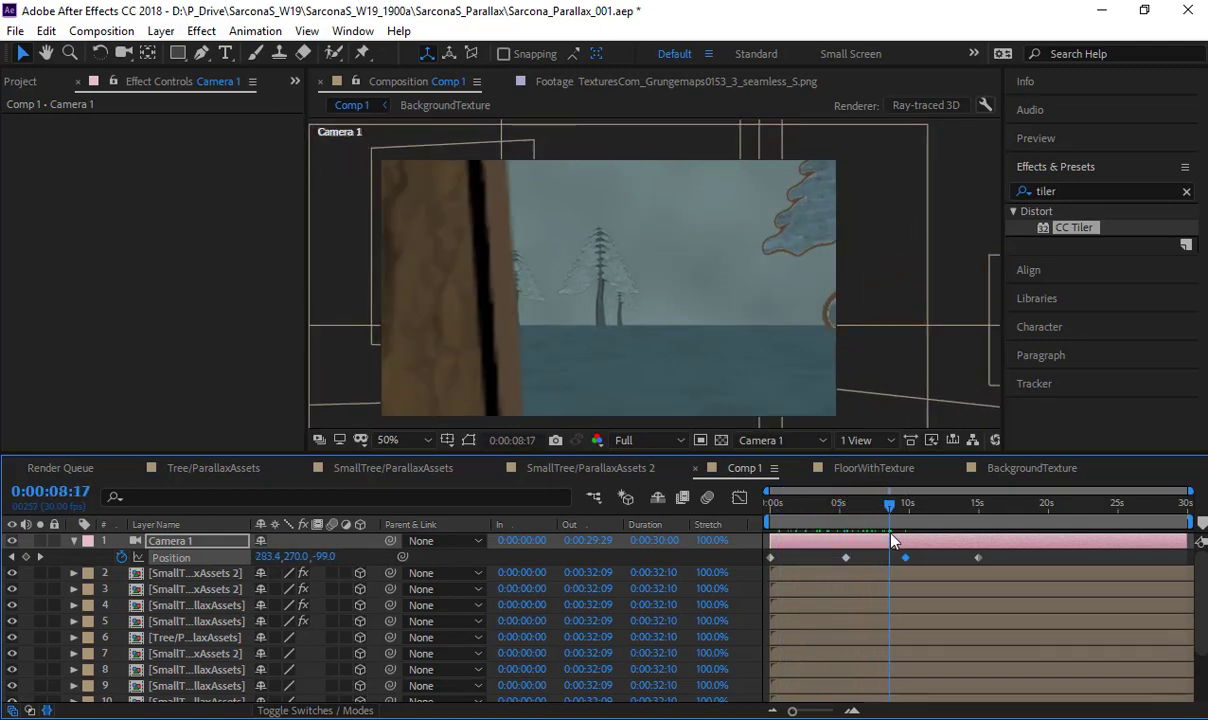
pyautogui.click(846, 557)
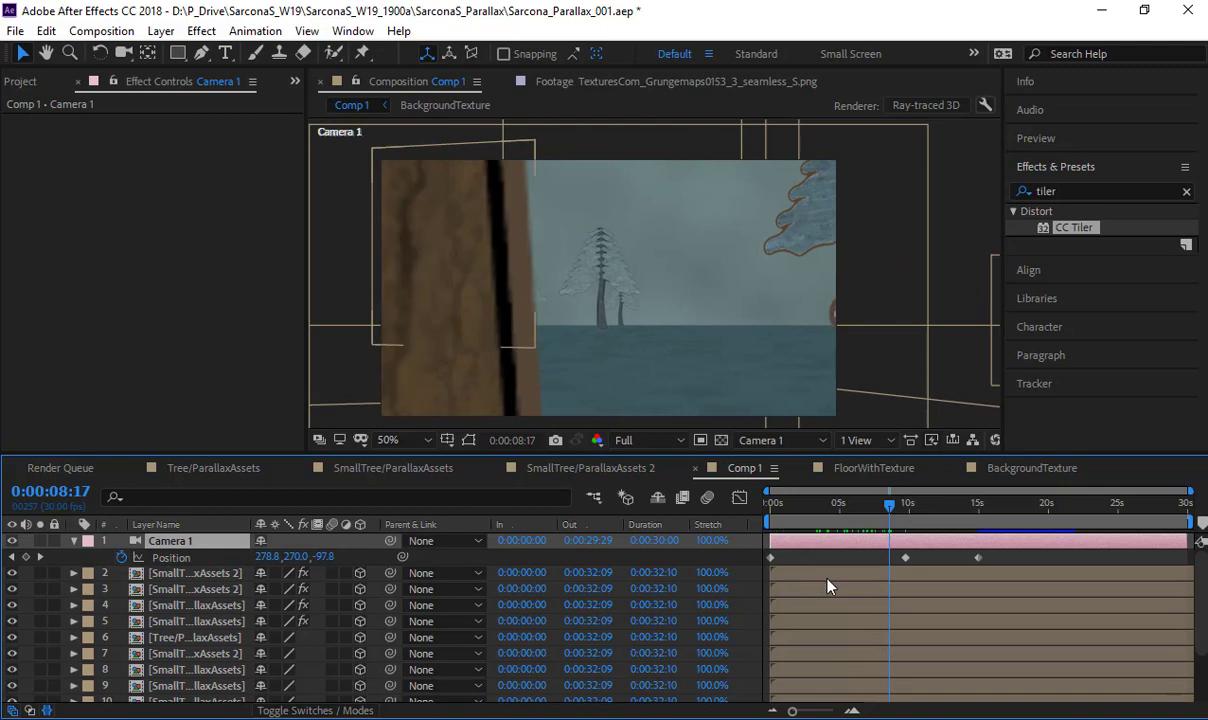
# - At 0:00:03:14, shift the near small tree right and the large foreground tree left to clear the camera's path
pyautogui.moveTo(855, 515); pyautogui.dragTo(818, 520)
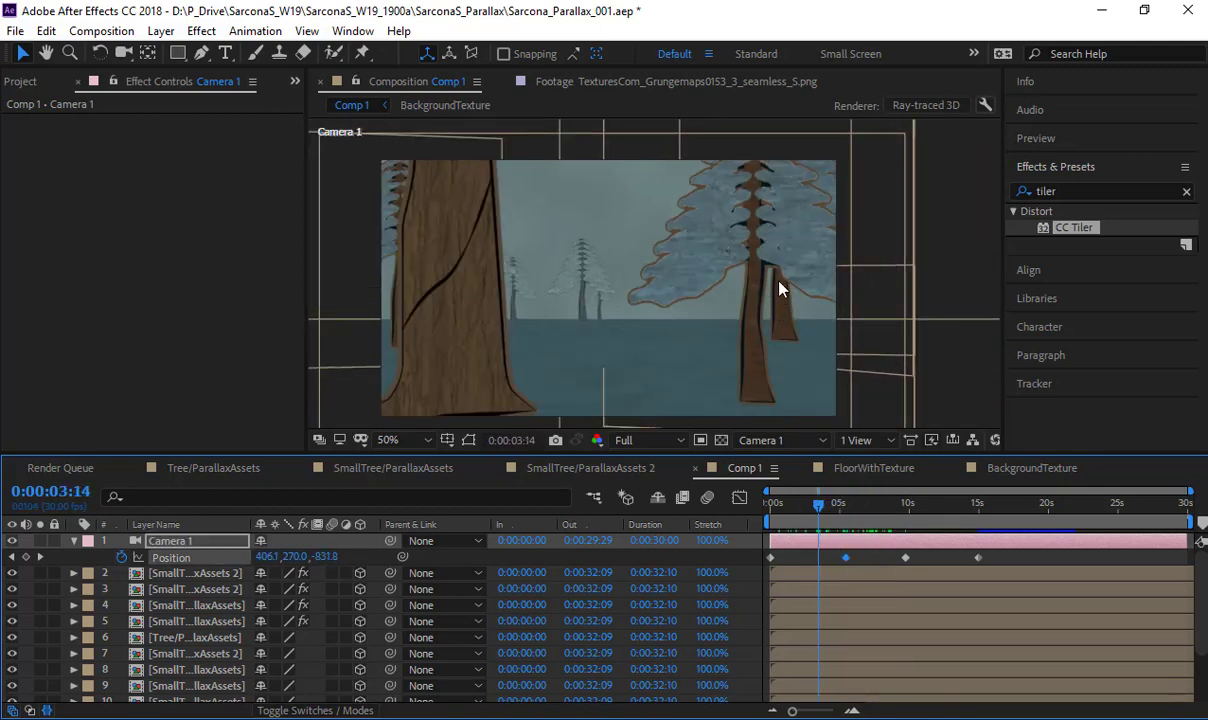
pyautogui.click(700, 258)
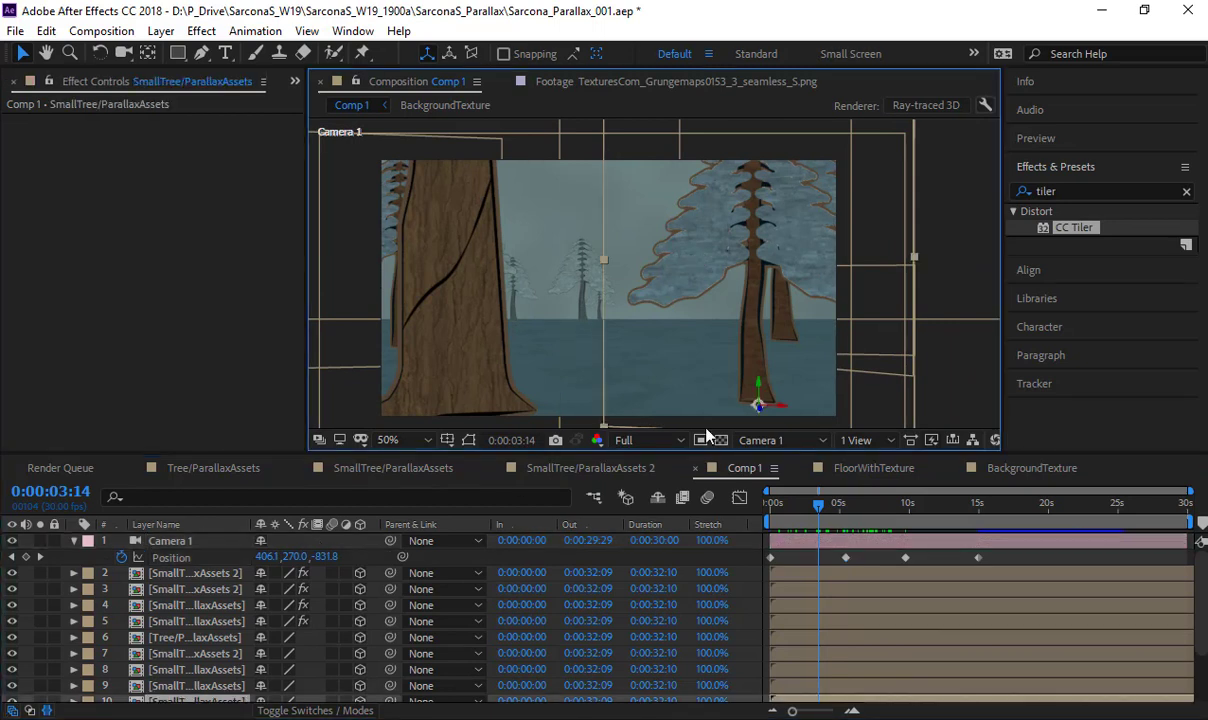
pyautogui.moveTo(783, 411); pyautogui.dragTo(830, 411)
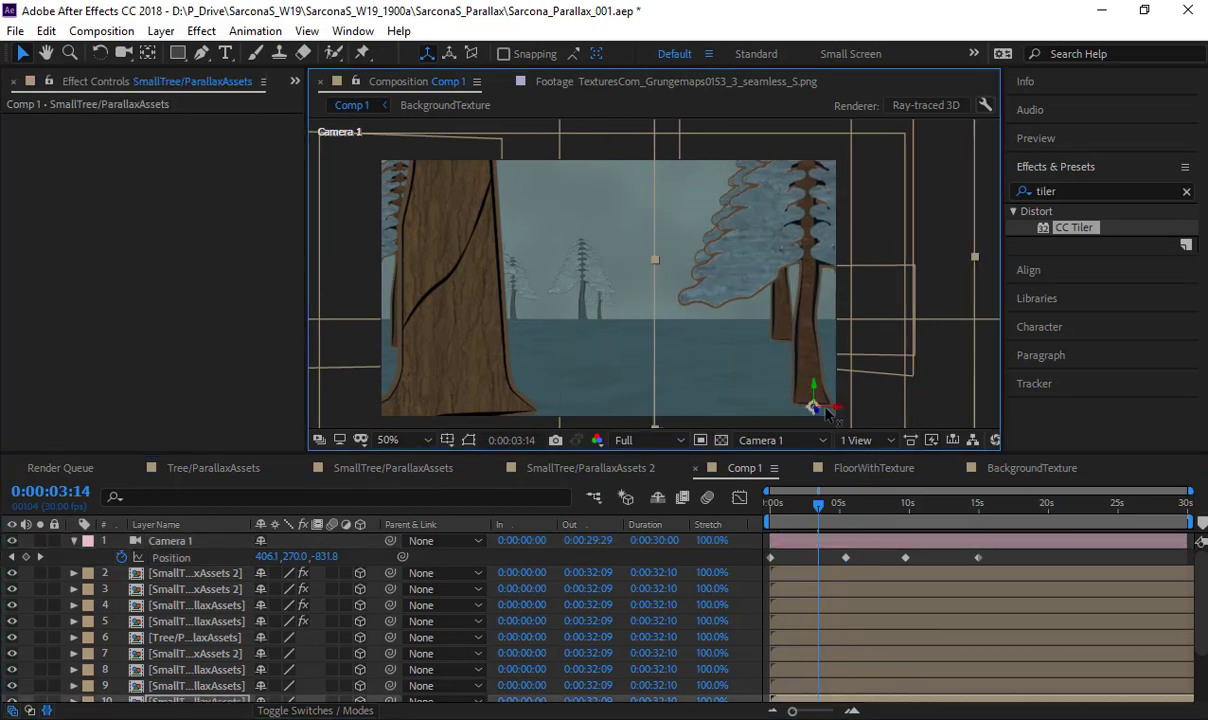
pyautogui.click(437, 357)
pyautogui.press(',')
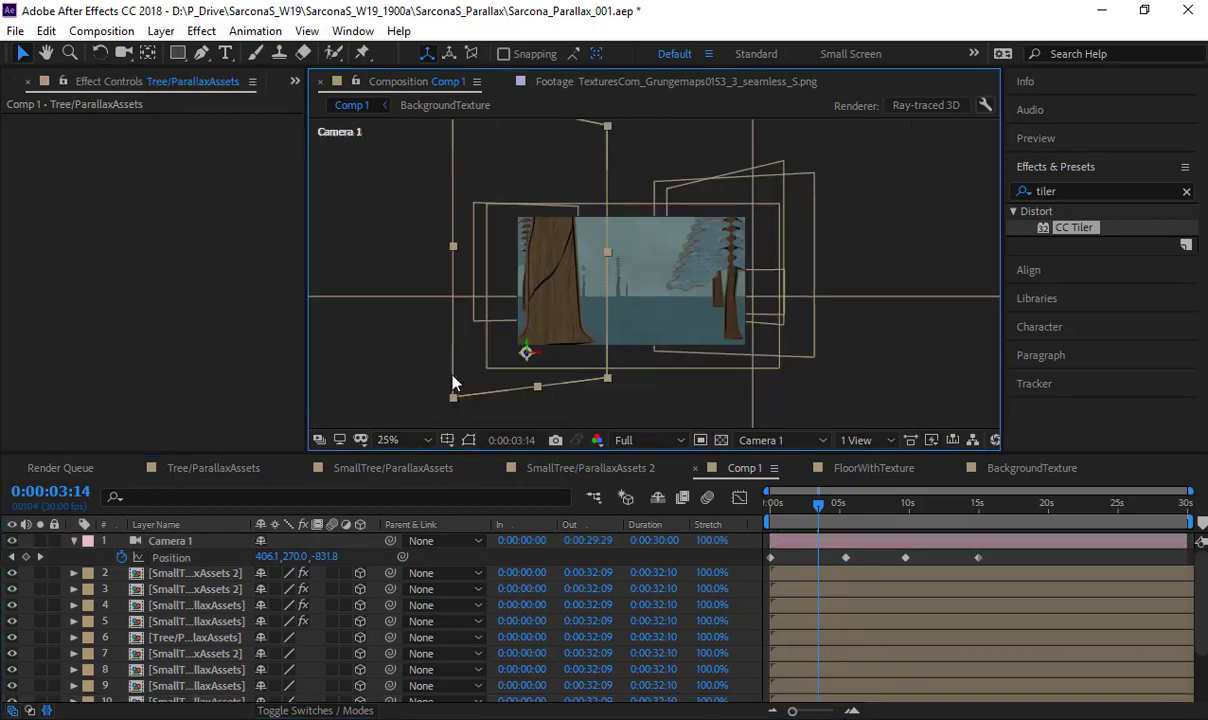
pyautogui.moveTo(522, 356); pyautogui.dragTo(504, 357)
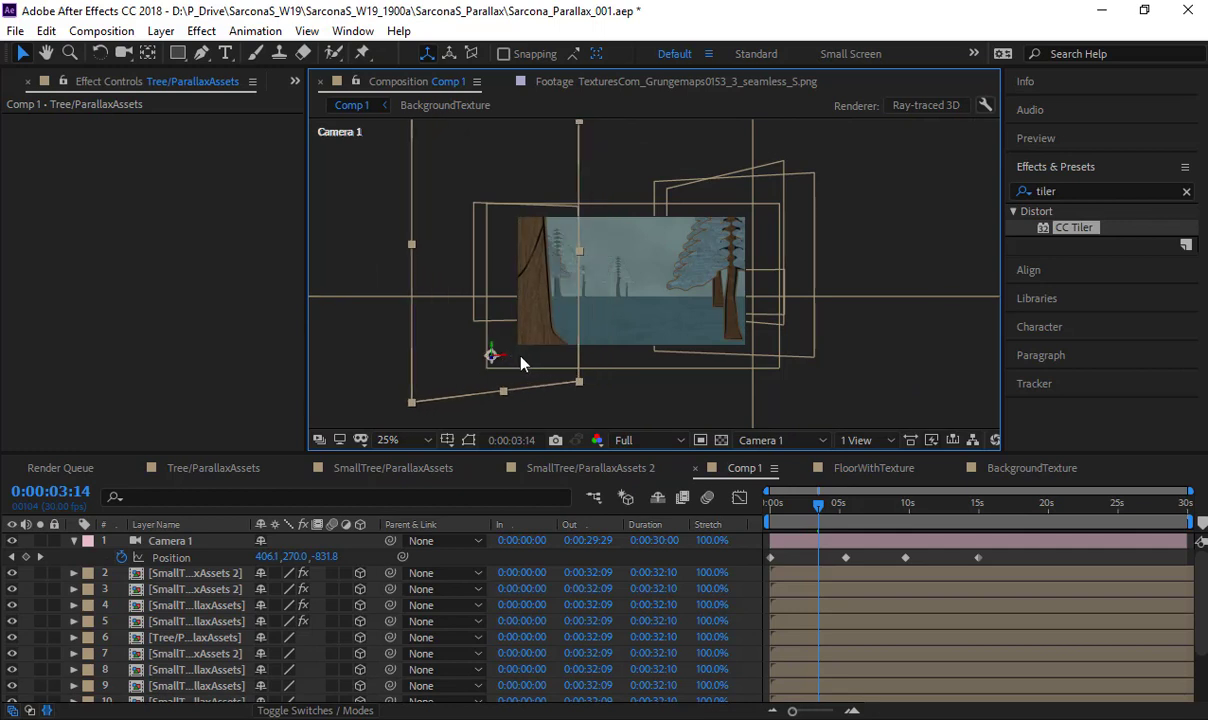
# - Keyframe Camera 1's Y Rotation at 0° at the start, 6° at 0:00:05:11 and -11° at 0:00:14:27
pyautogui.moveTo(821, 507); pyautogui.dragTo(978, 545)
pyautogui.click(180, 540)
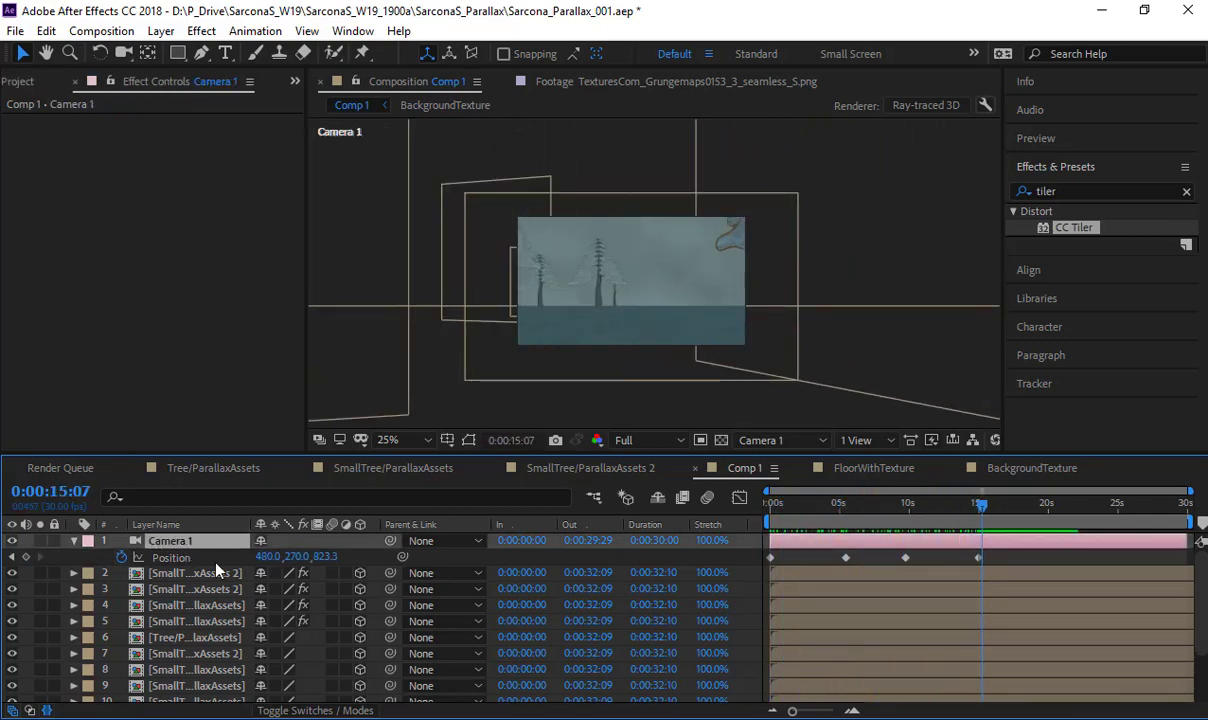
pyautogui.hotkey('shift', 'r')
pyautogui.moveTo(815, 513); pyautogui.dragTo(844, 508)
pyautogui.click(122, 606)
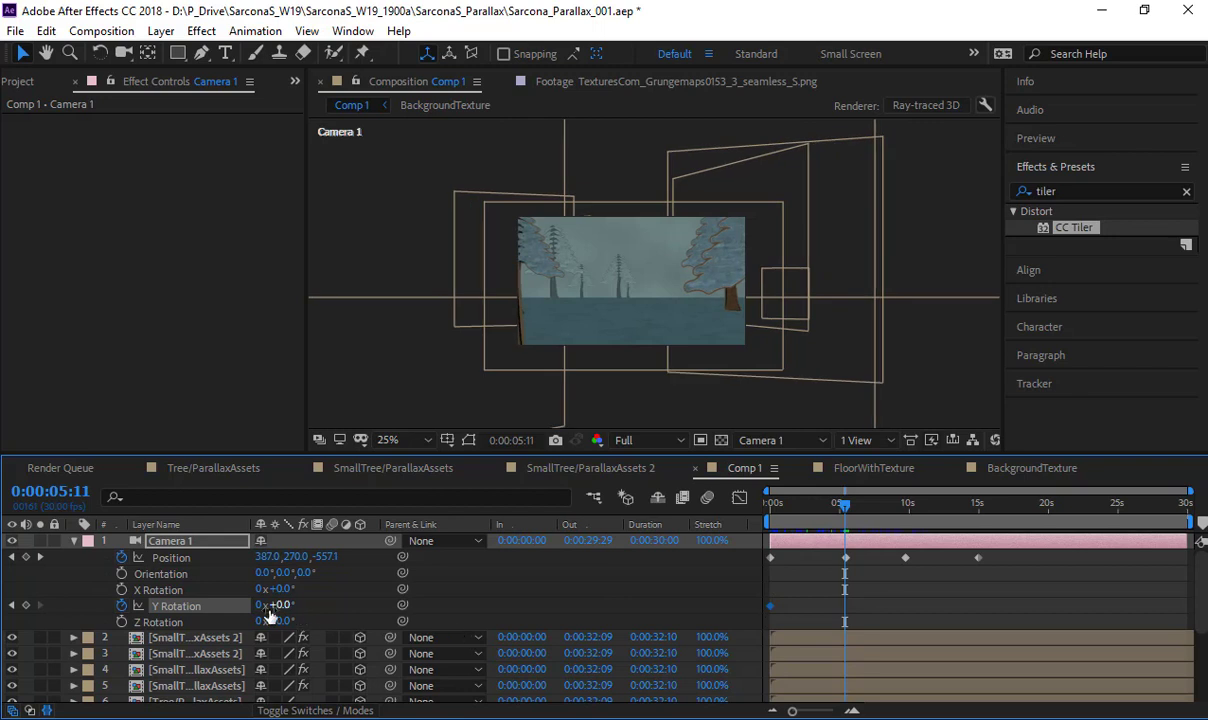
pyautogui.moveTo(283, 604)
pyautogui.mouseDown()
pyautogui.moveTo(296, 604)
pyautogui.moveTo(279, 598)
pyautogui.mouseUp()
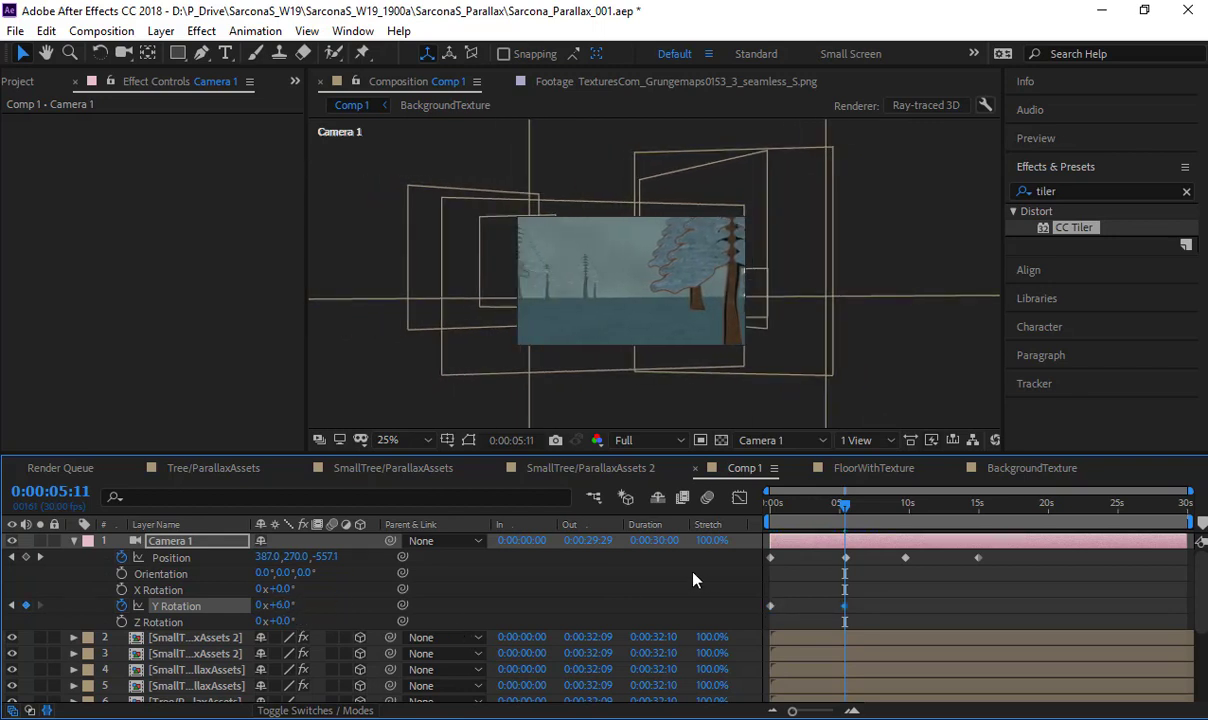
pyautogui.moveTo(895, 510); pyautogui.dragTo(979, 508)
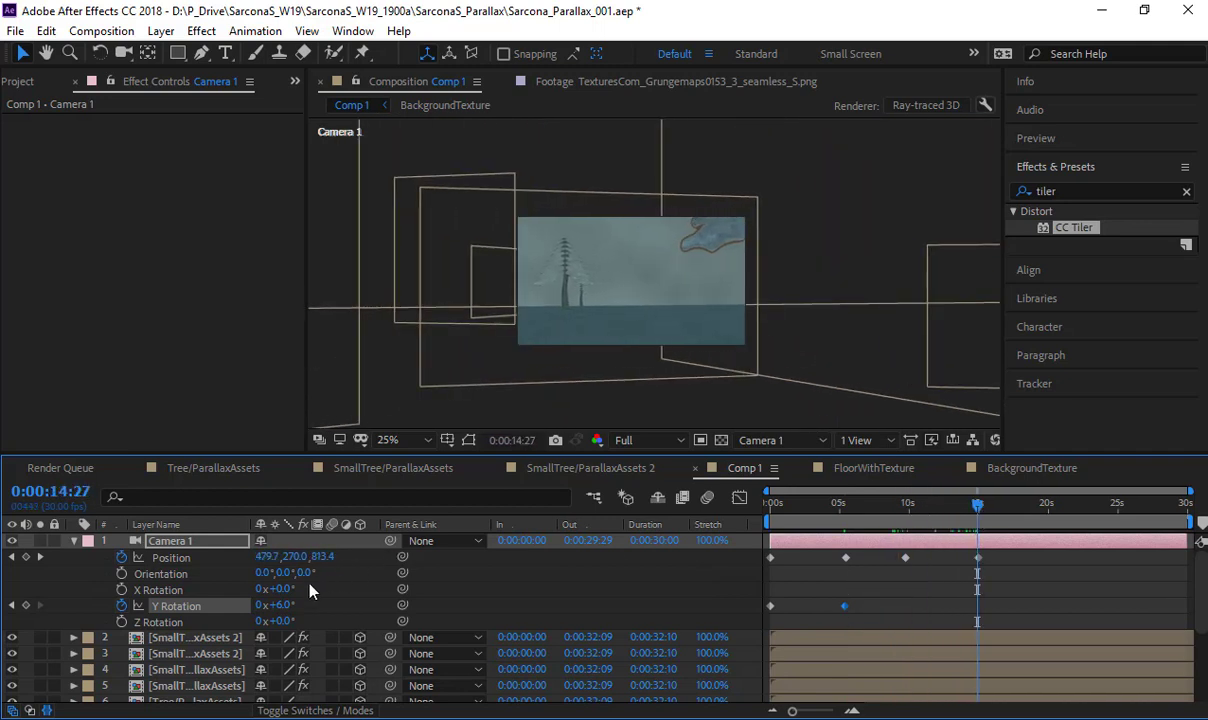
pyautogui.moveTo(283, 604); pyautogui.dragTo(272, 605)
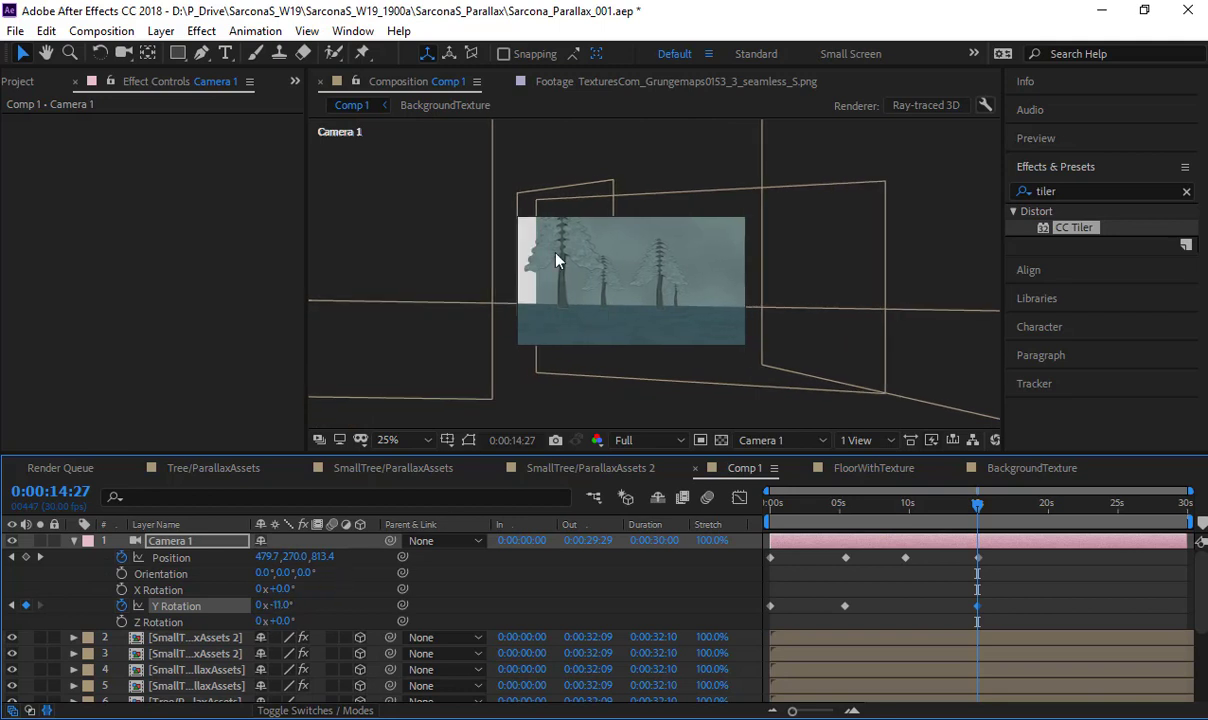
# - Scale the Background layer uniformly to 1689% to fill the camera view
pyautogui.scroll(-3, 385, 637)
pyautogui.click(217, 679)
pyautogui.press('s')
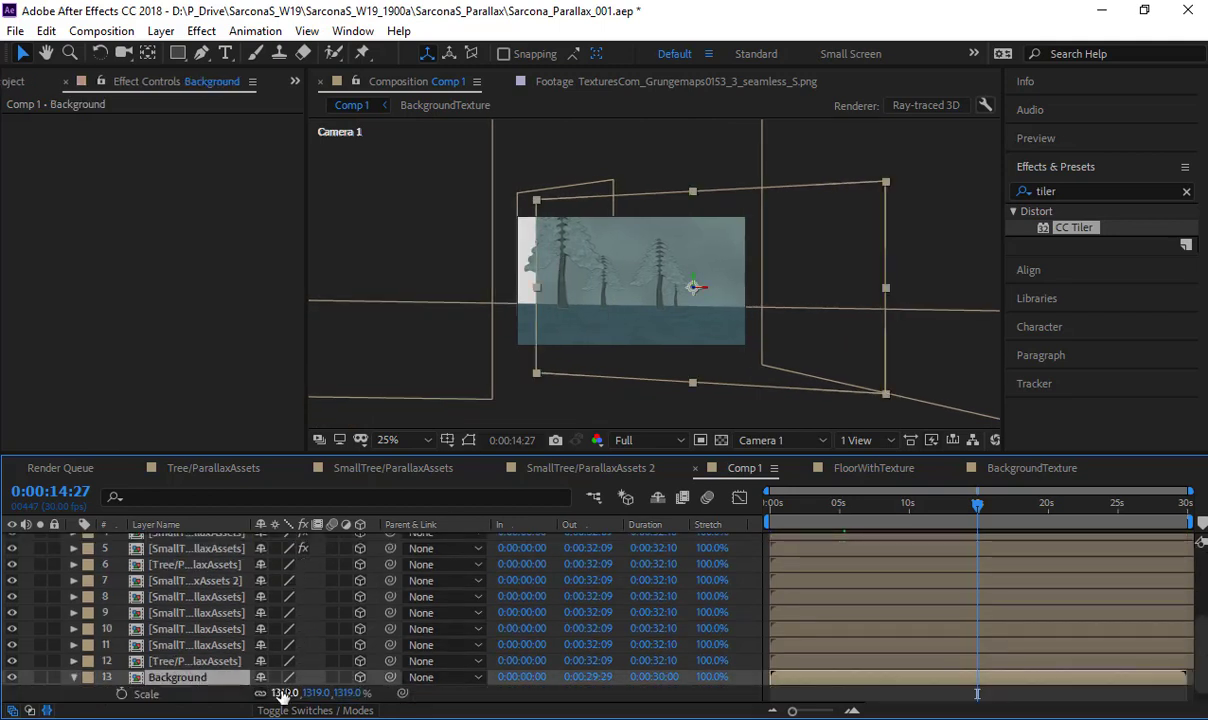
pyautogui.moveTo(340, 694); pyautogui.dragTo(650, 681)
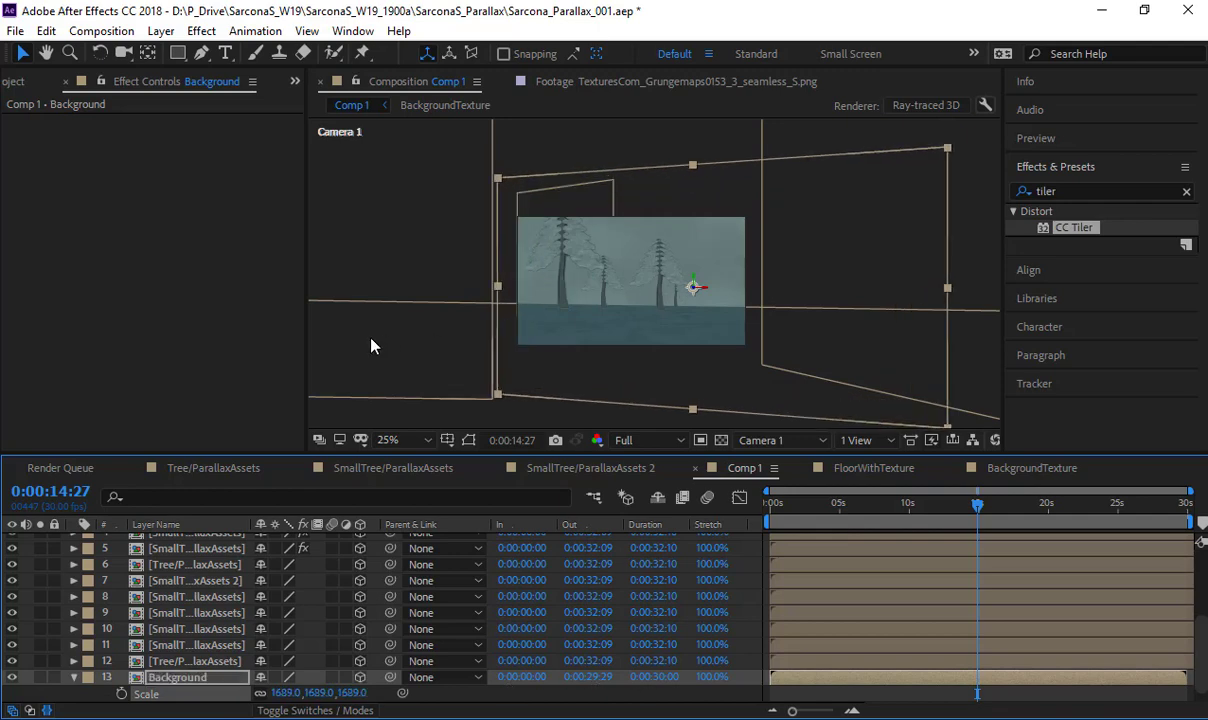
# - Preview Camera 1's travel through the forest from the start of Comp 1
pyautogui.click(362, 342)
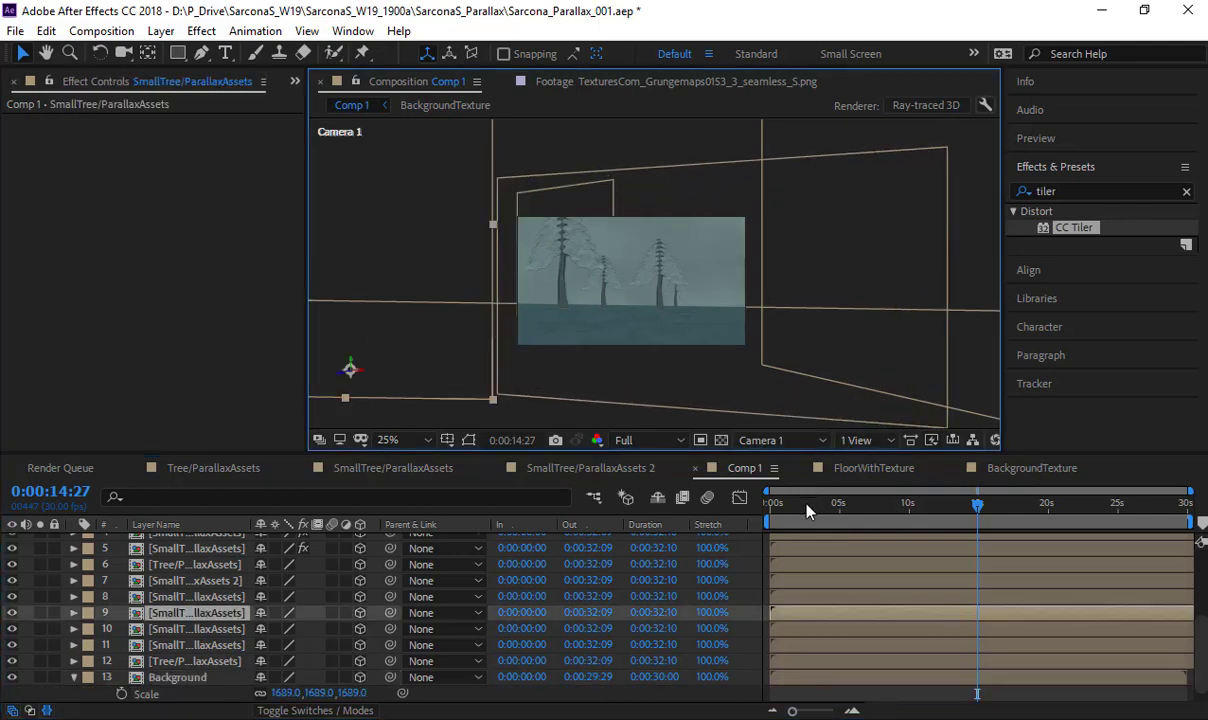
pyautogui.press('Home')
pyautogui.press('.')
pyautogui.press('space')
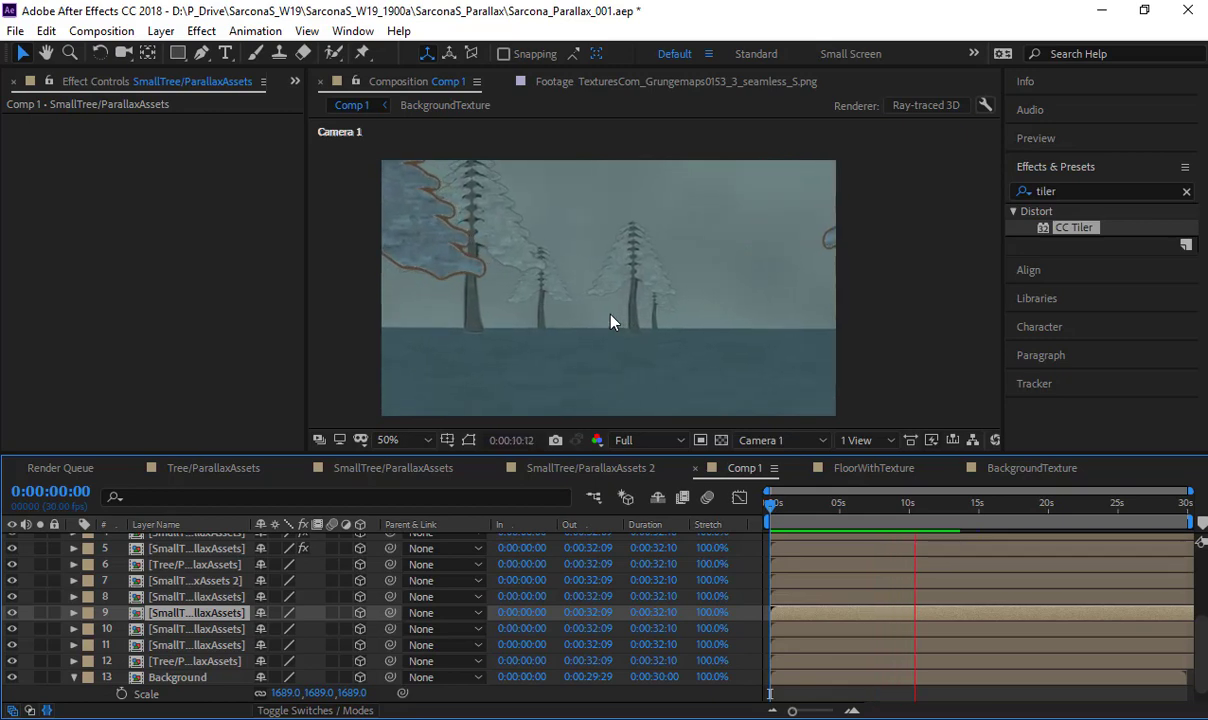
pyautogui.moveTo(825, 509)
pyautogui.mouseDown()
pyautogui.moveTo(741, 503)
pyautogui.moveTo(863, 505)
pyautogui.moveTo(820, 505)
pyautogui.mouseUp()
# - Keyframe Camera 1's Y Position at 338 at the start and 386 at 0:00:05:13
pyautogui.scroll(5, 190, 570)
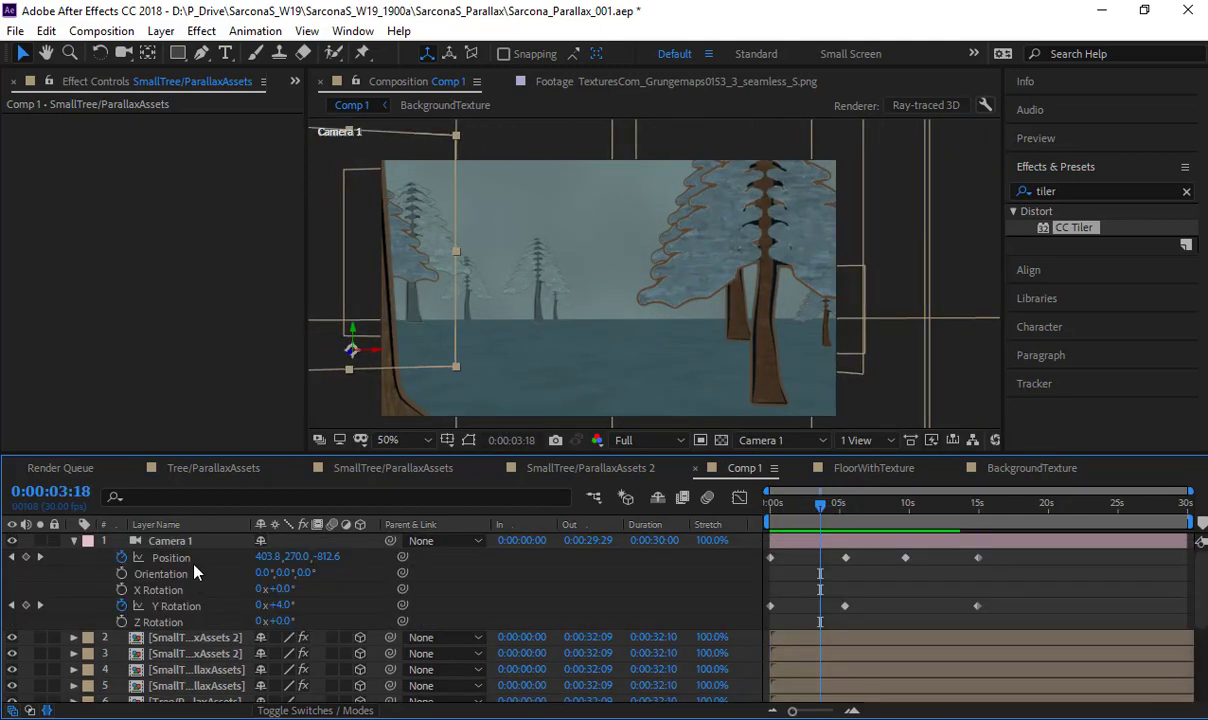
pyautogui.moveTo(798, 506); pyautogui.dragTo(738, 506)
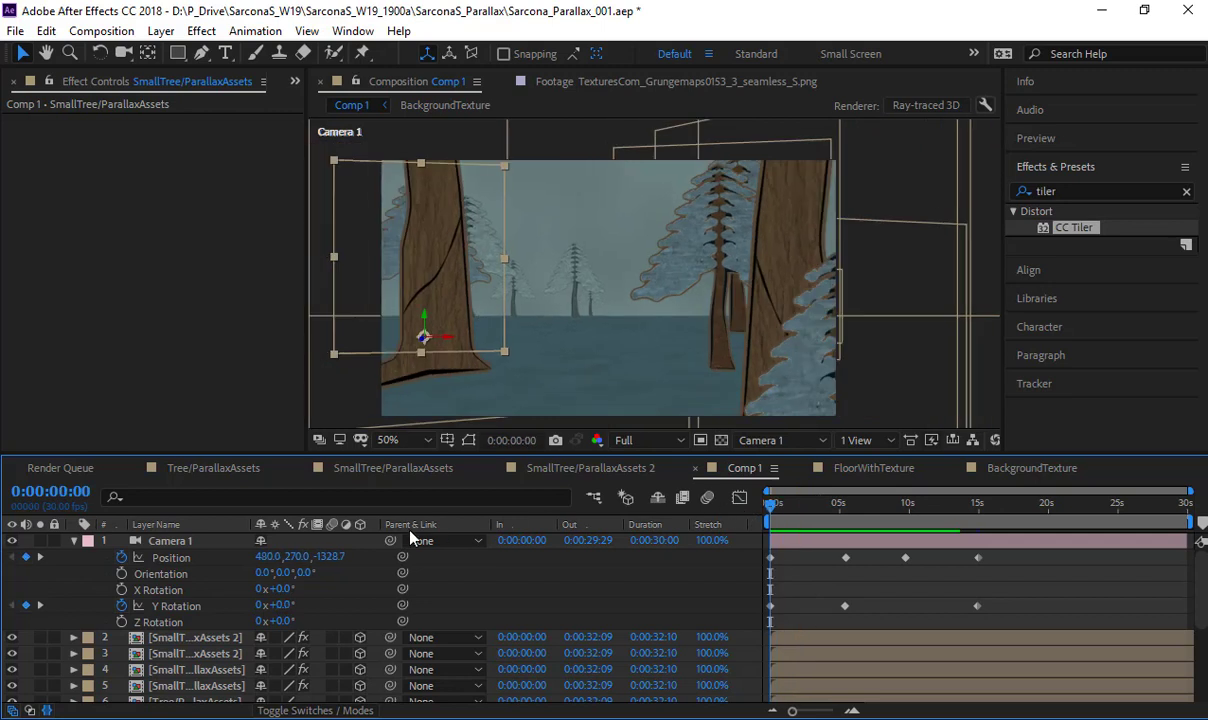
pyautogui.moveTo(300, 557); pyautogui.dragTo(363, 557)
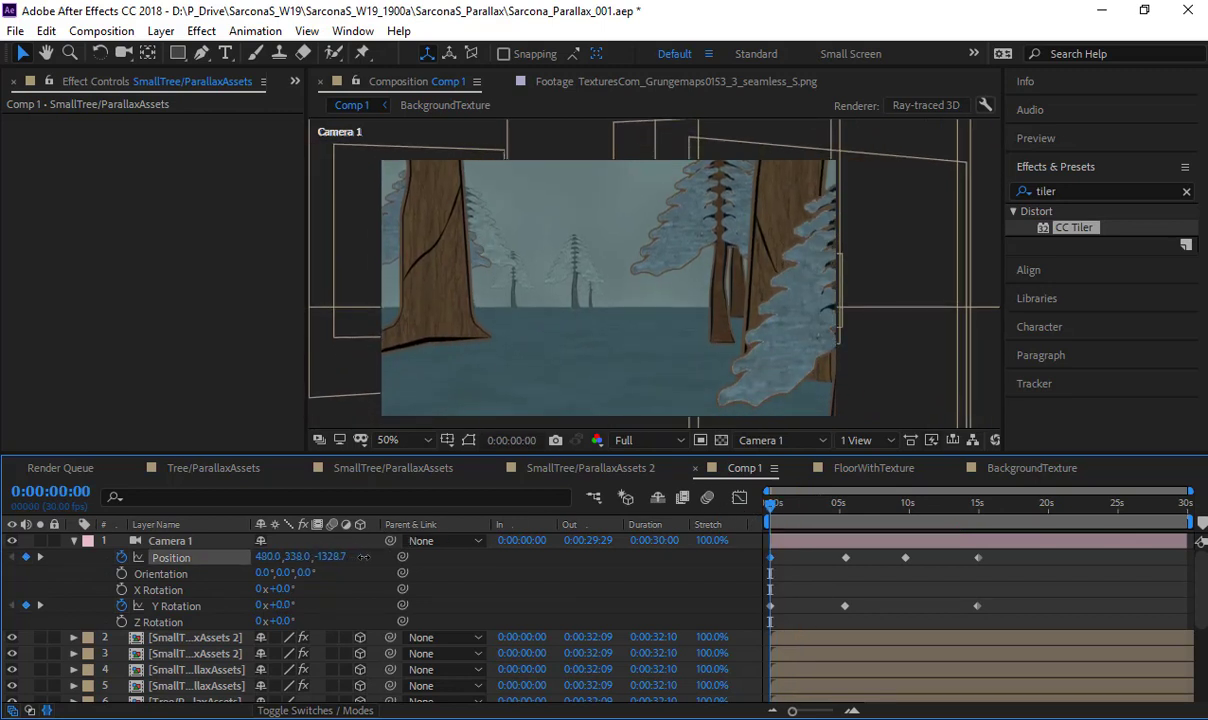
pyautogui.click(780, 612)
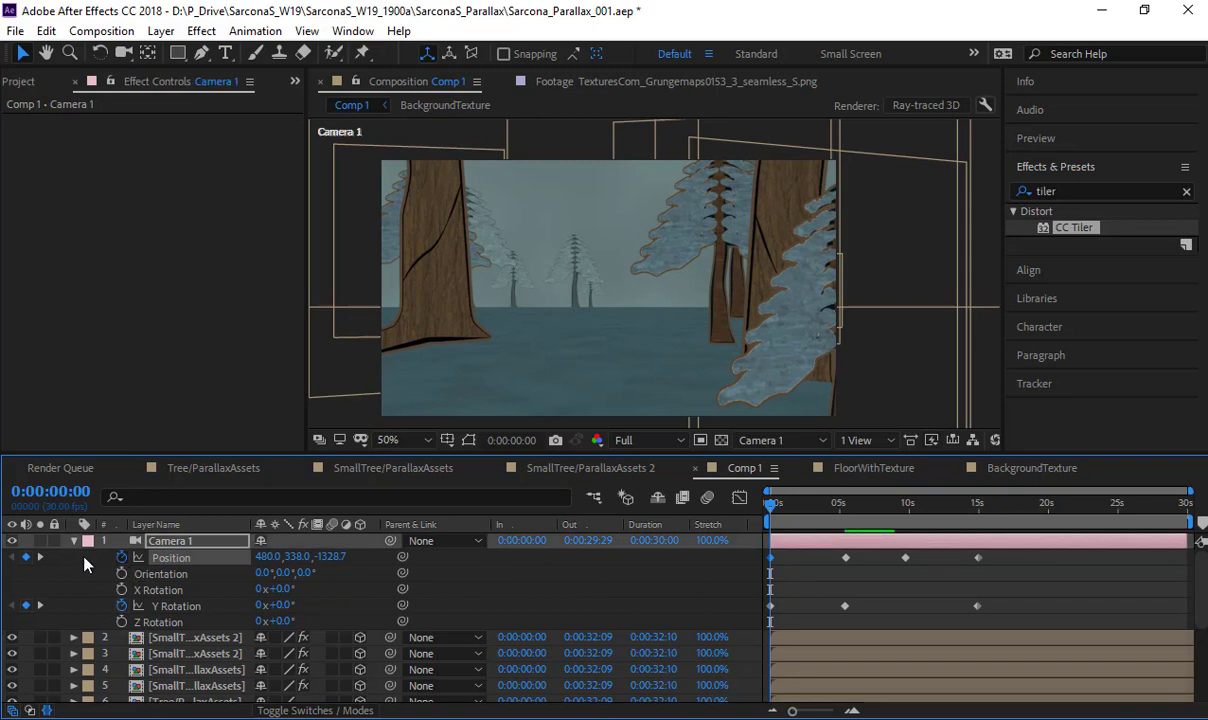
pyautogui.press('k')
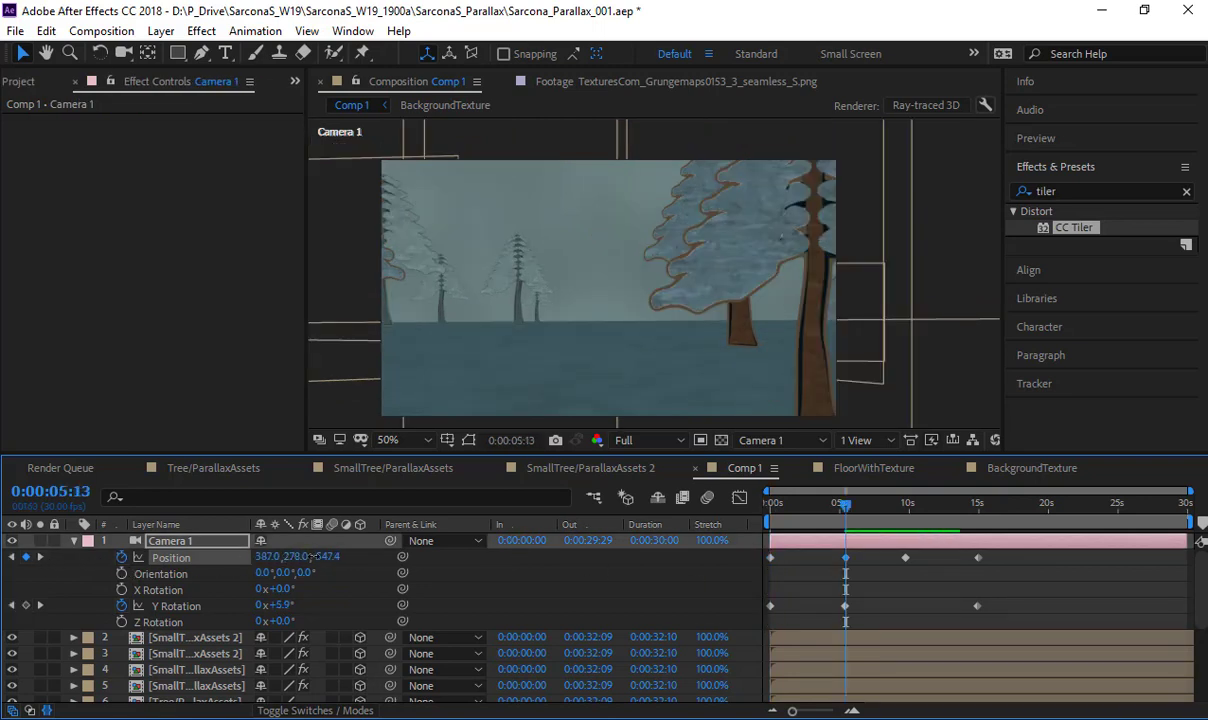
pyautogui.moveTo(313, 557); pyautogui.dragTo(400, 565)
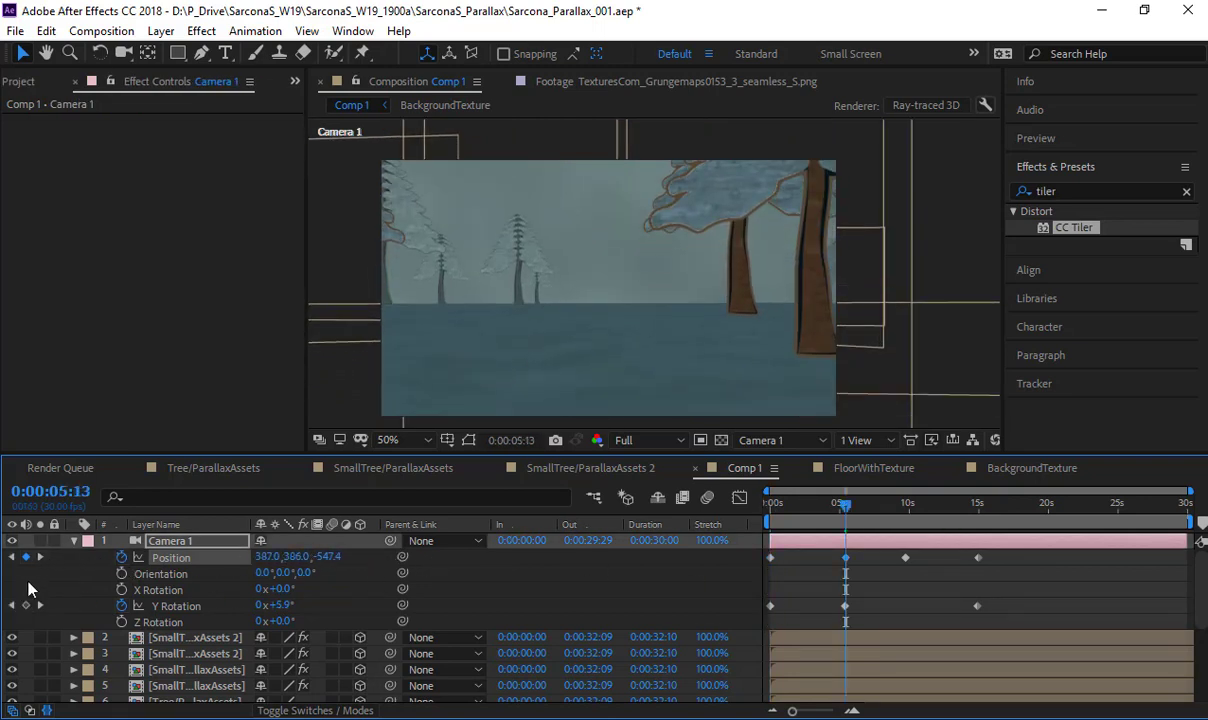
# - Set Camera 1's Y Position to 390 at 0:00:09:22 and 353 at 0:00:14:29, and scrub through the animation
pyautogui.click(145, 566)
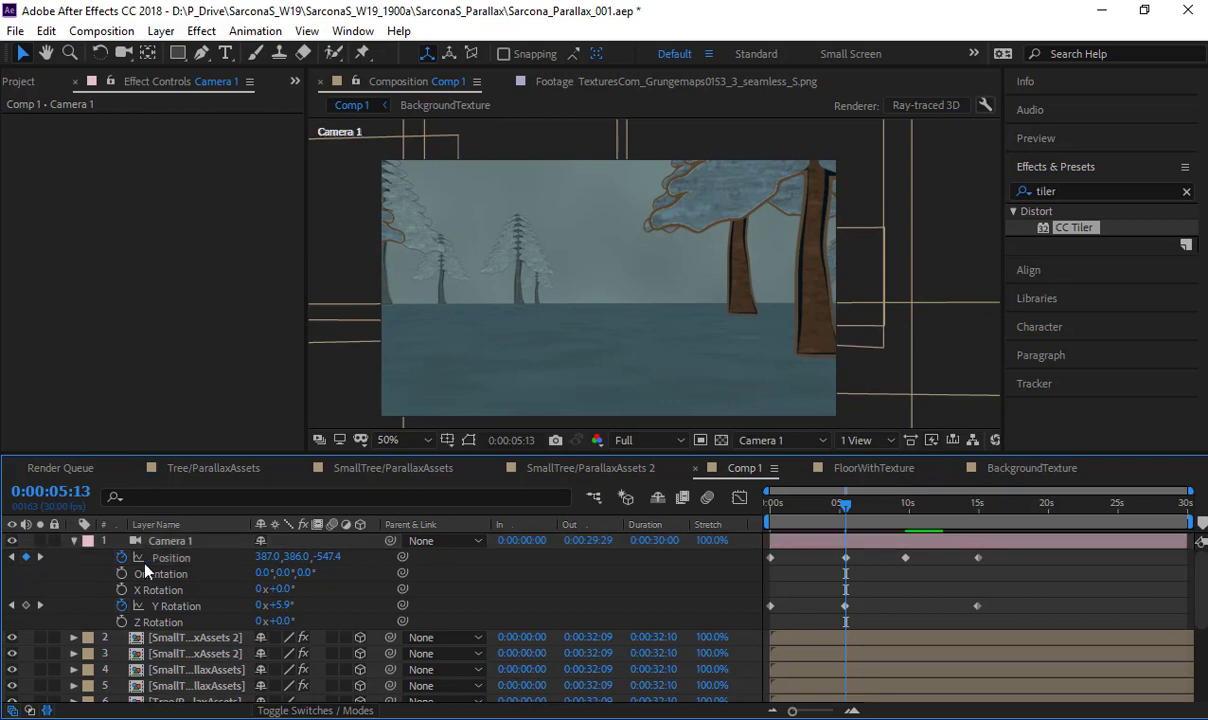
pyautogui.click(40, 557)
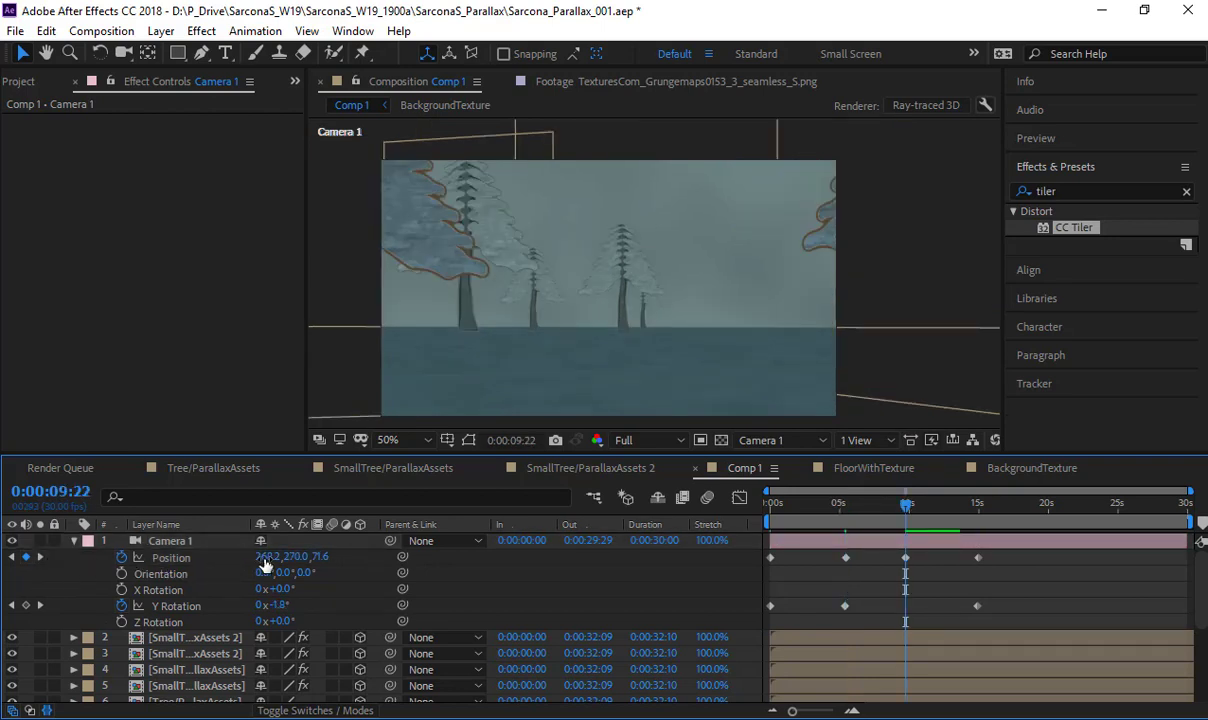
pyautogui.moveTo(290, 557); pyautogui.dragTo(407, 557)
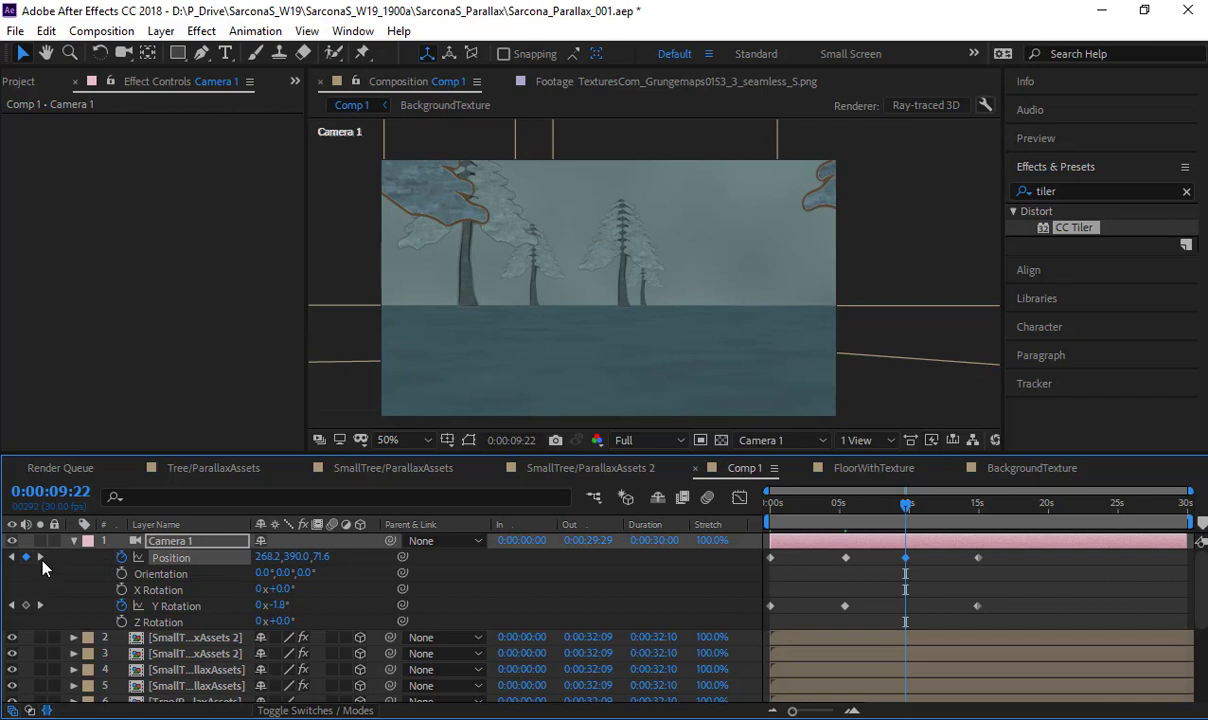
pyautogui.click(40, 557)
pyautogui.moveTo(297, 557); pyautogui.dragTo(368, 560)
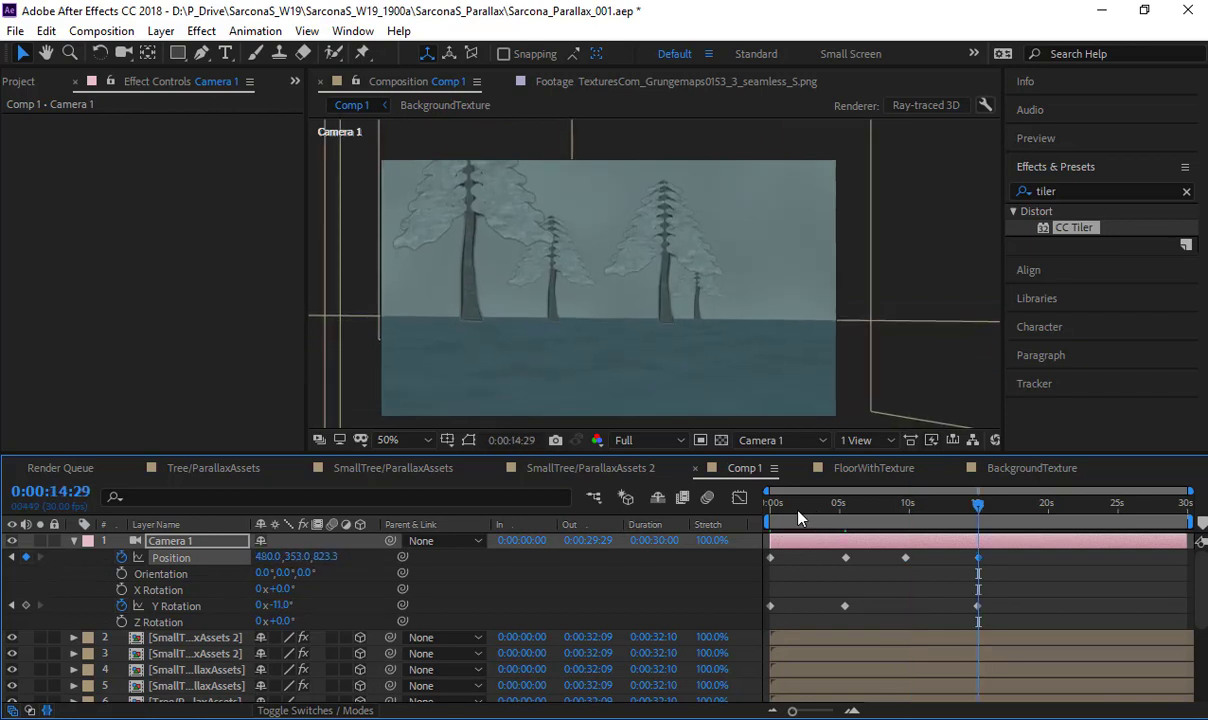
pyautogui.moveTo(800, 517); pyautogui.dragTo(967, 508)
pyautogui.moveTo(838, 517); pyautogui.dragTo(434, 517)
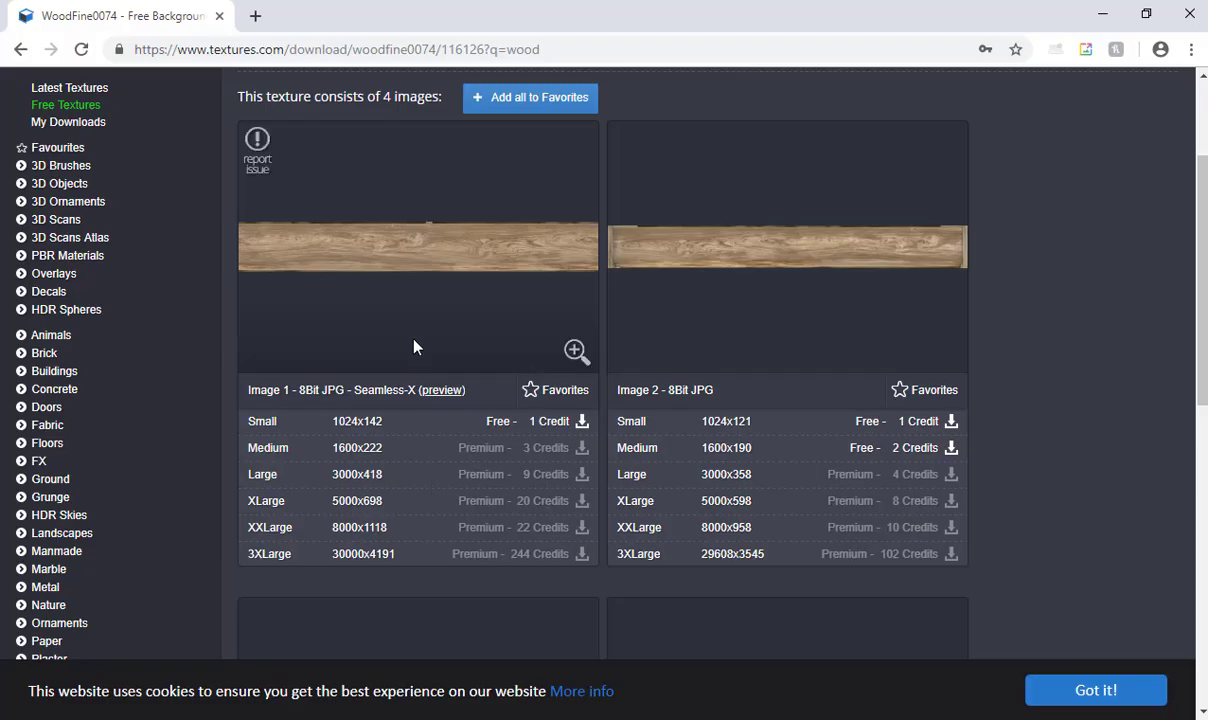
# - Switch to the browser, open YouTube in a new tab and search for "cloud free video fog"
pyautogui.hotkey('ctrl', 't')
pyautogui.write('y')
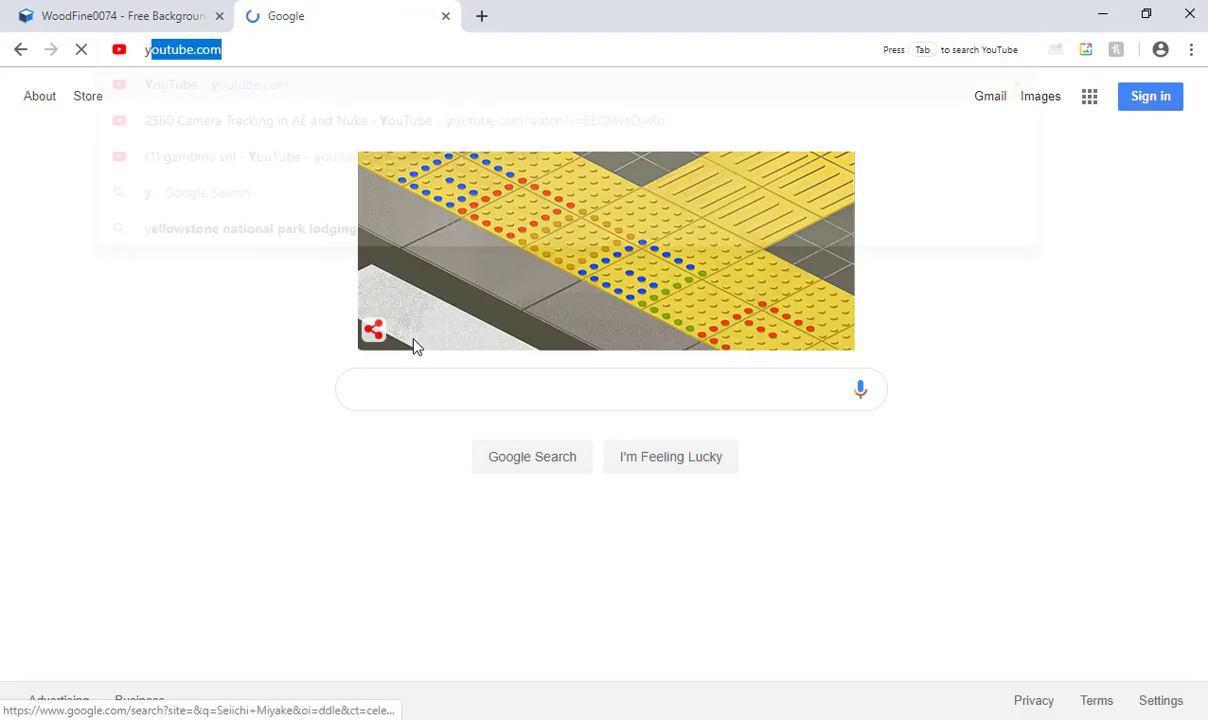
pyautogui.press('Return')
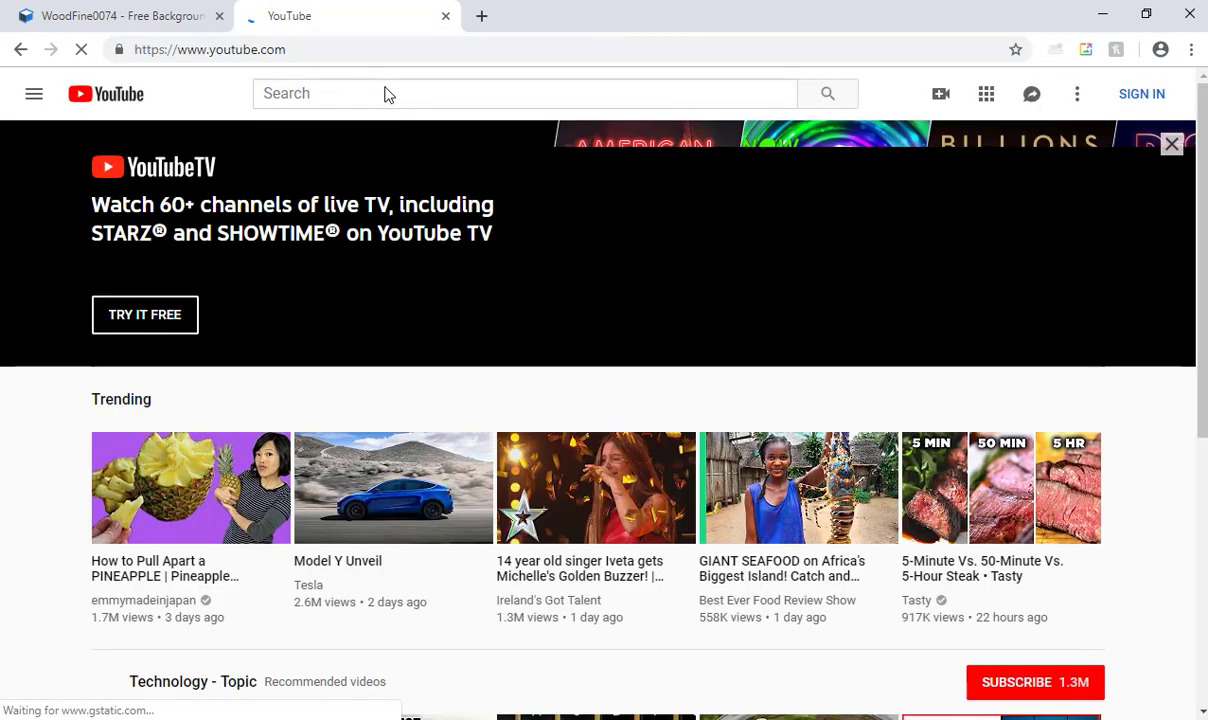
pyautogui.click(389, 94)
pyautogui.write('cloud fre')
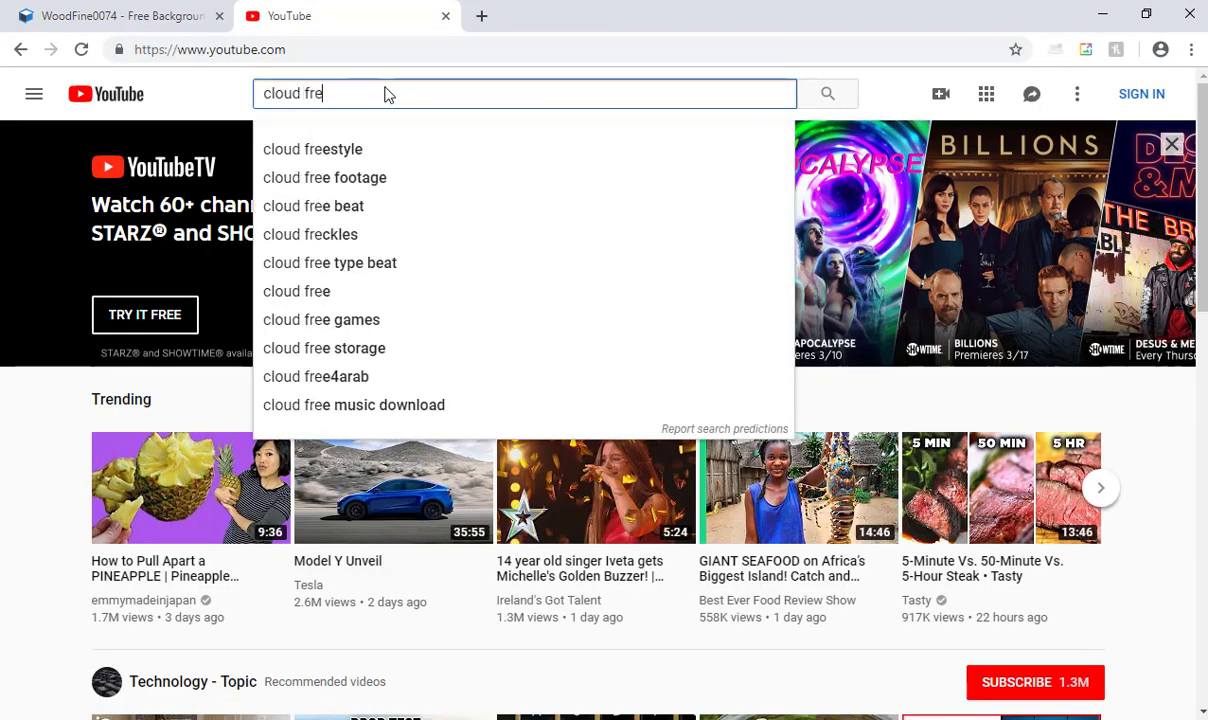
pyautogui.write('e video')
pyautogui.press('Return')
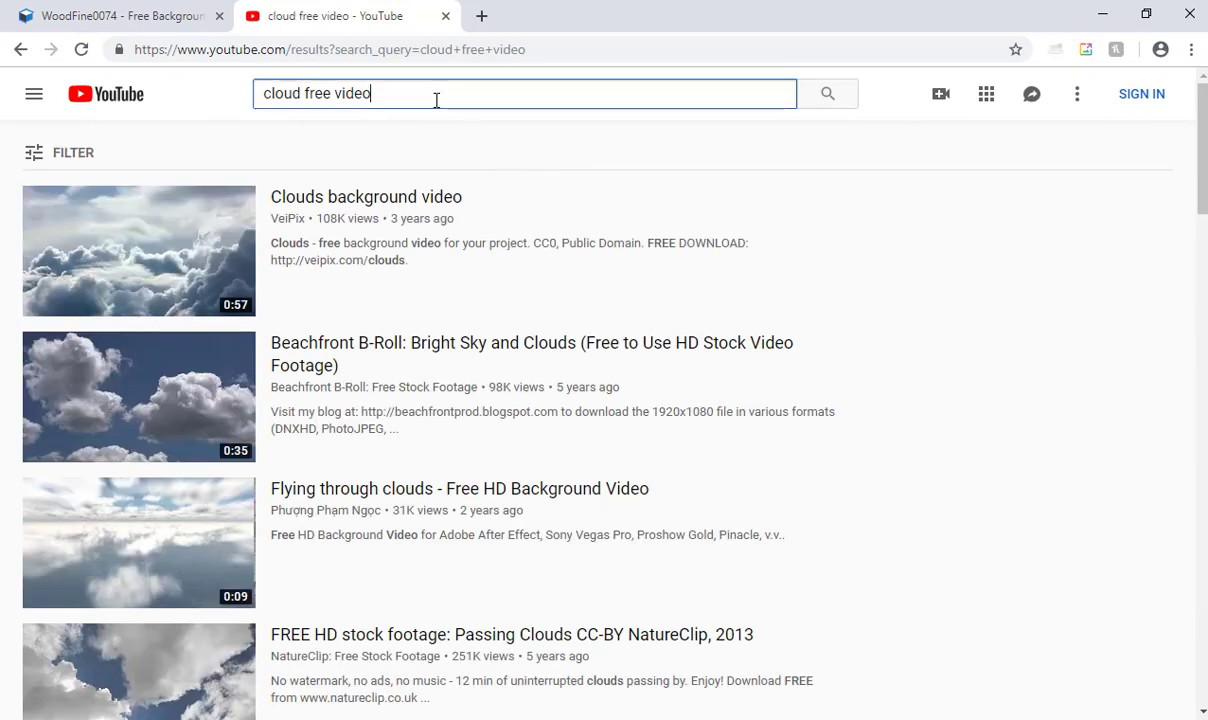
pyautogui.write('fog')
pyautogui.press('Return')
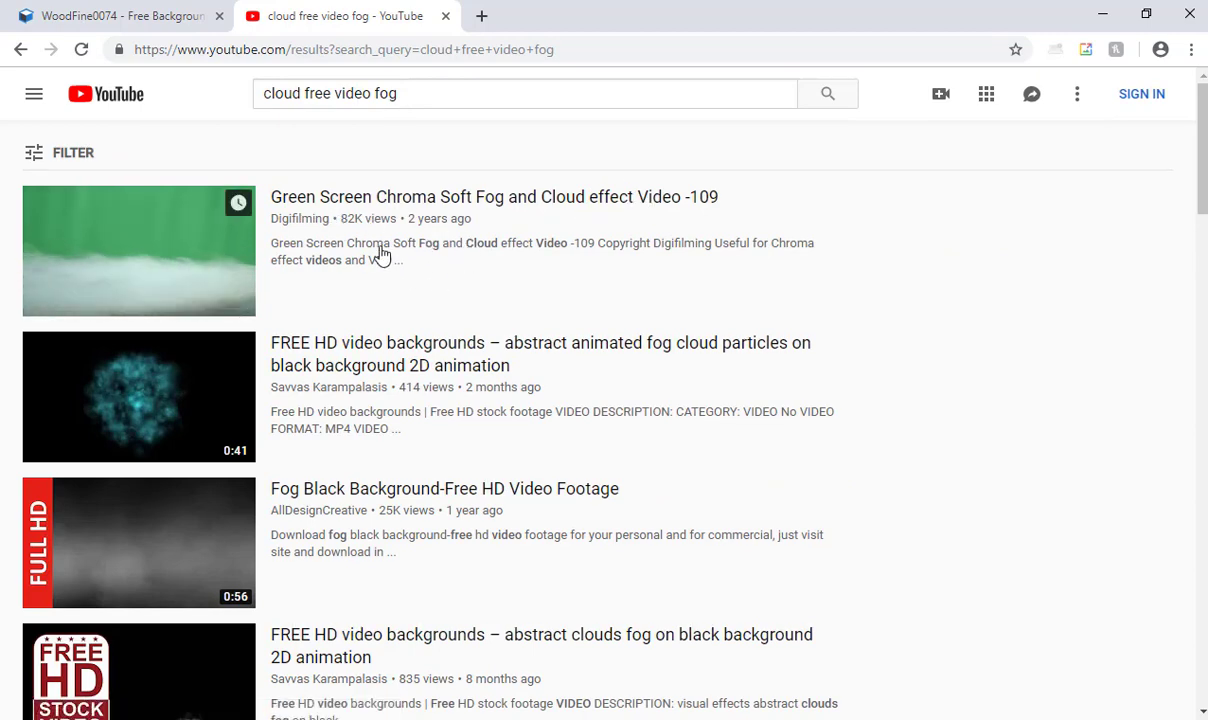
# - Examine the "Green Screen Chroma Soft Fog and Cloud effect Video -109" footage and its description for usage terms
pyautogui.click(634, 216)
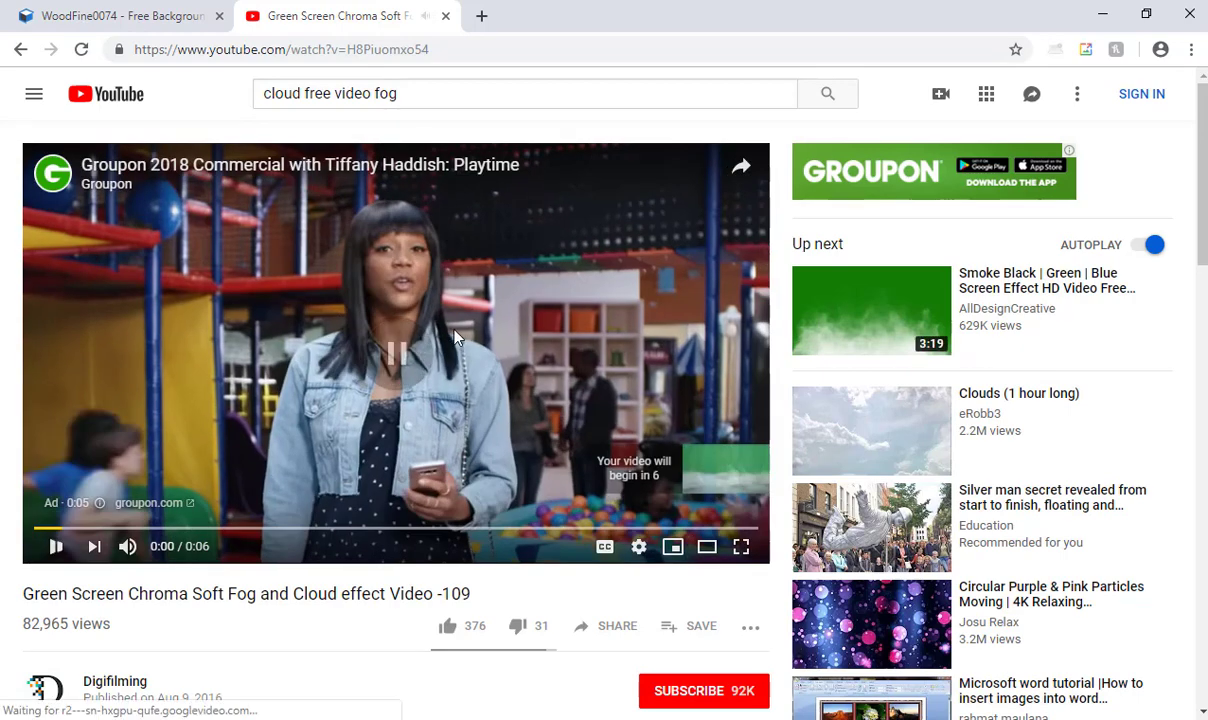
pyautogui.scroll(-3, 468, 340)
pyautogui.click(130, 516)
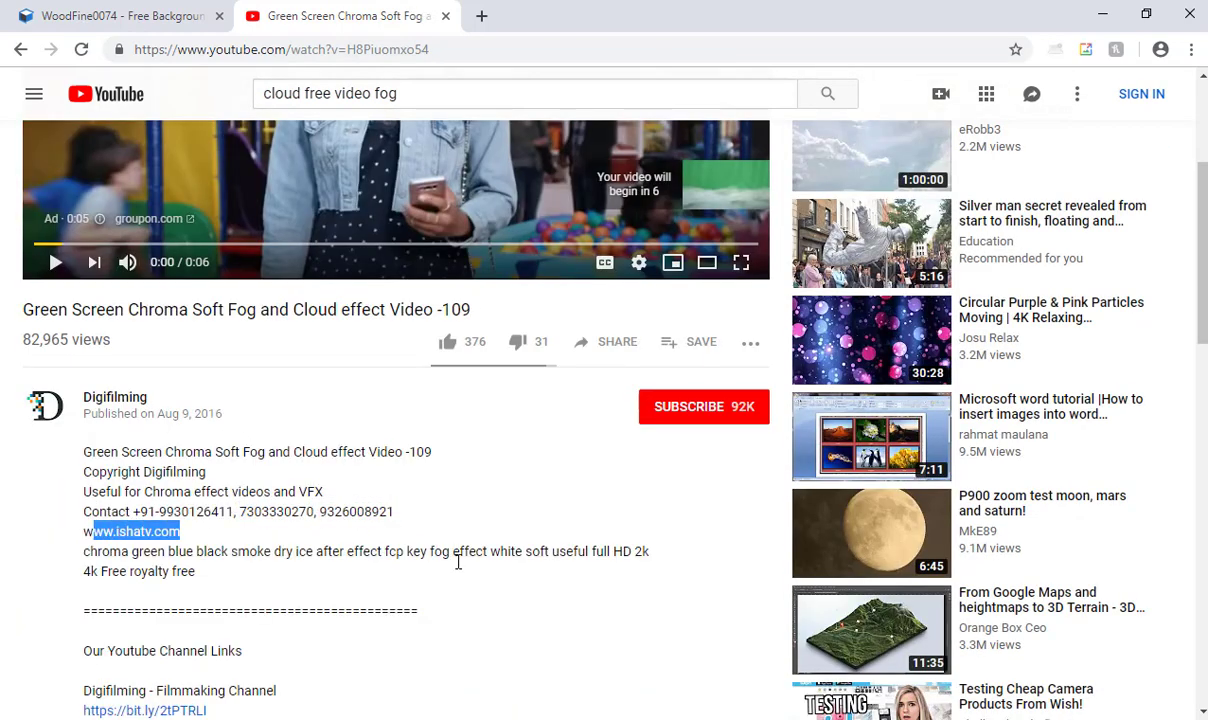
pyautogui.moveTo(458, 562); pyautogui.dragTo(307, 579)
pyautogui.click(222, 579)
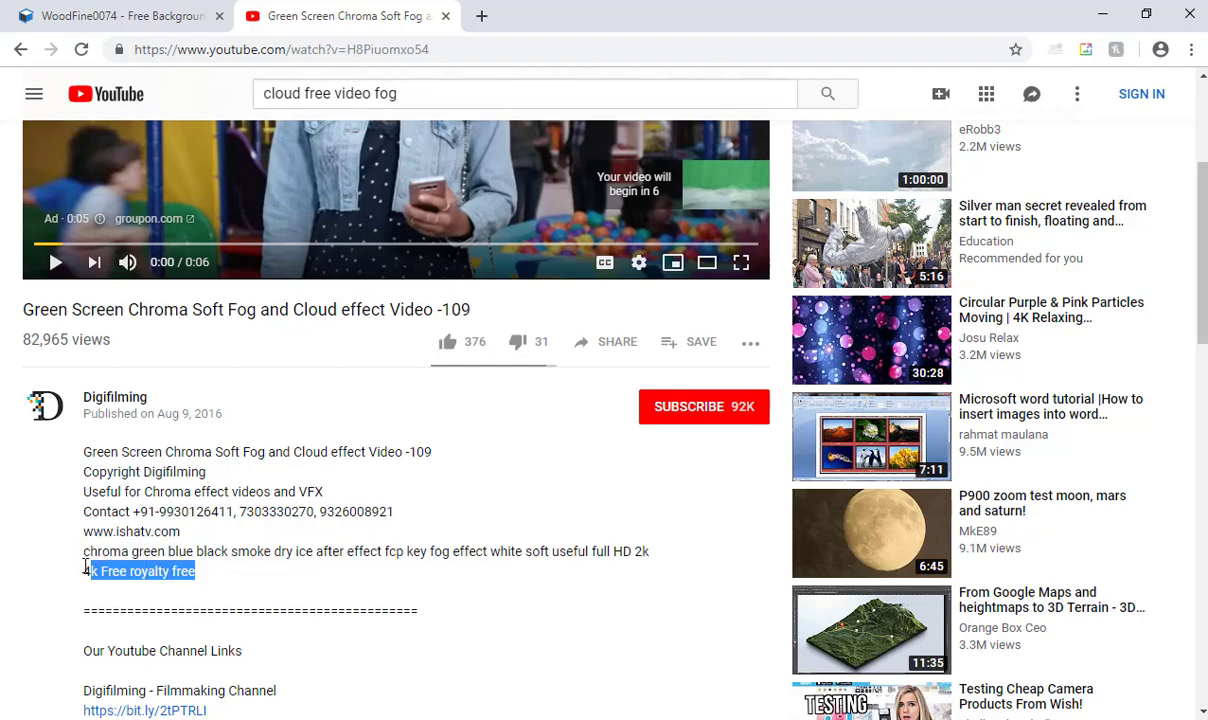
pyautogui.scroll(-5, 318, 540)
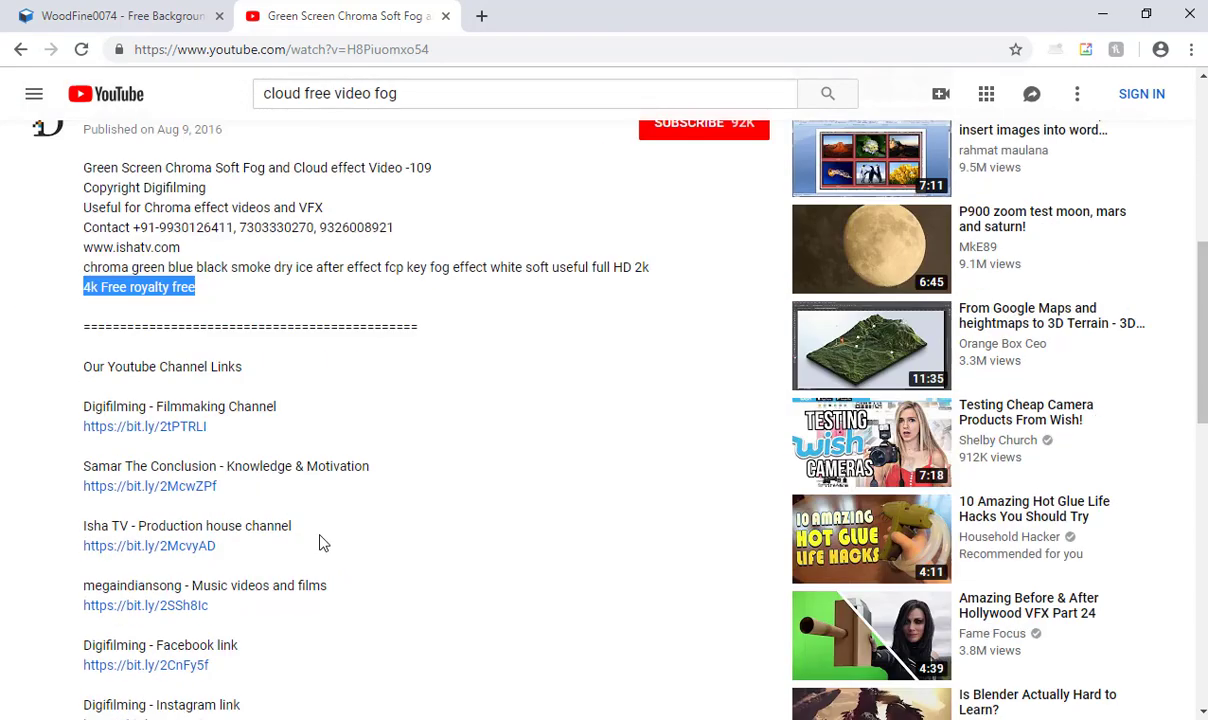
pyautogui.scroll(4, 394, 453)
pyautogui.scroll(4, 394, 453)
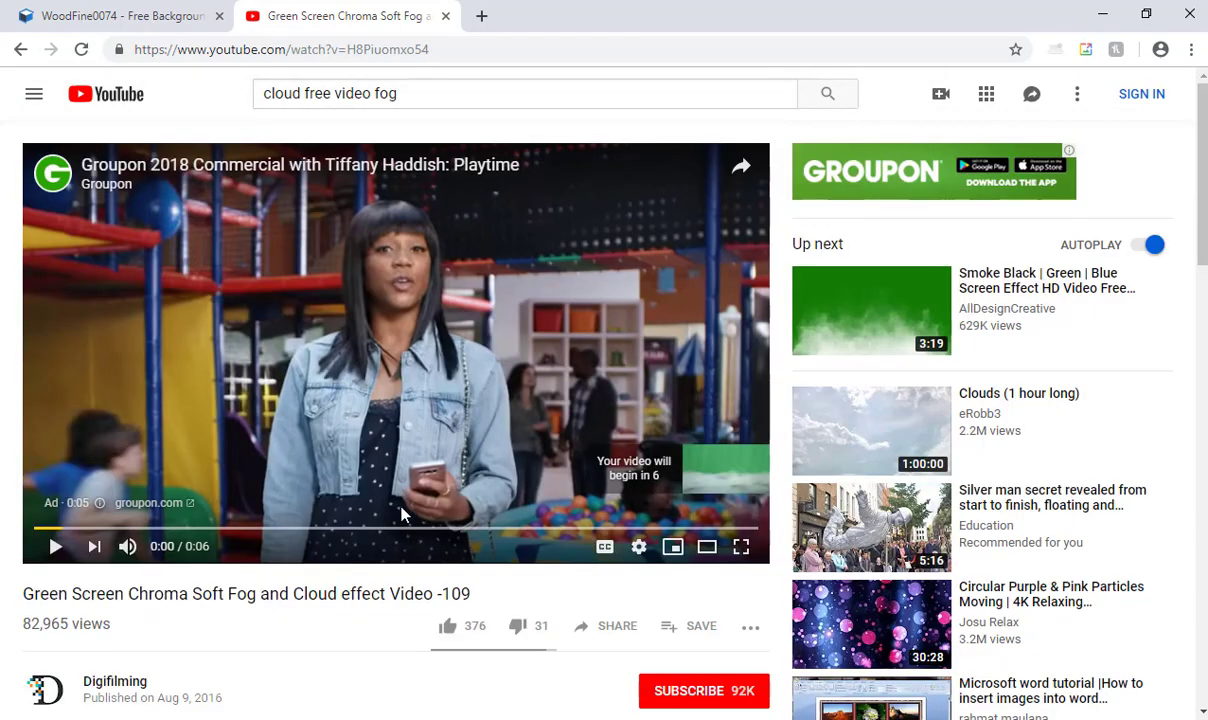
pyautogui.click(357, 477)
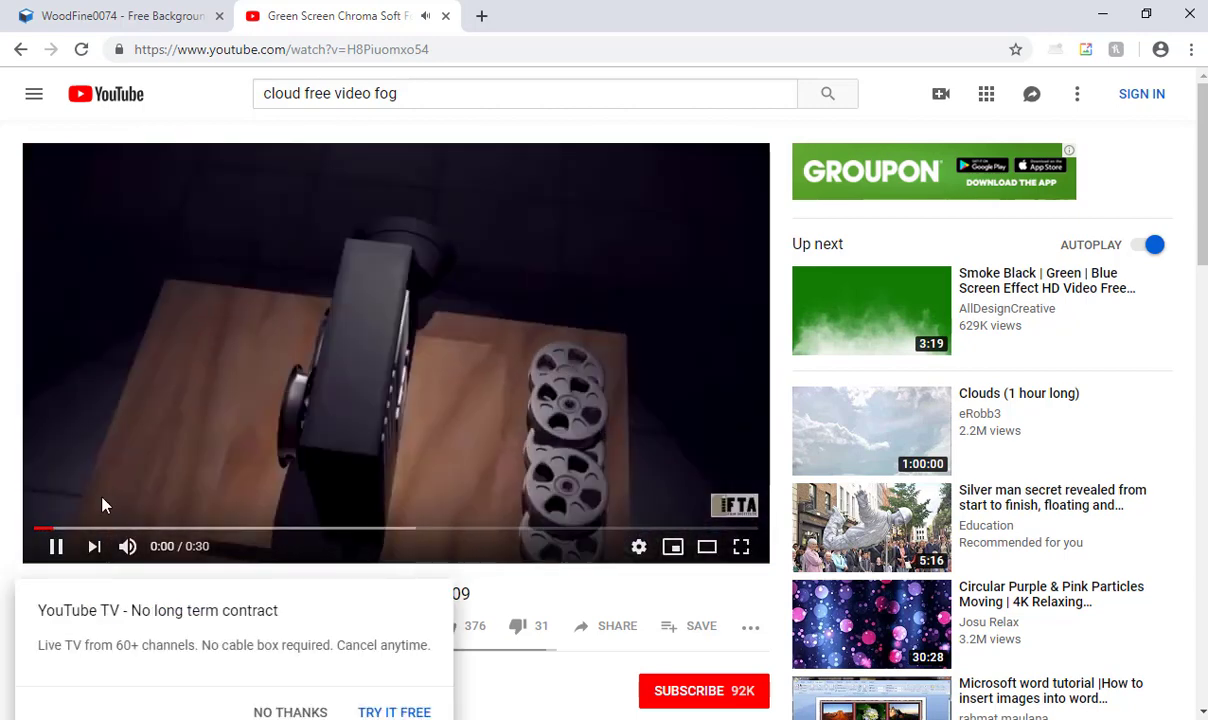
pyautogui.moveTo(174, 532); pyautogui.dragTo(252, 535)
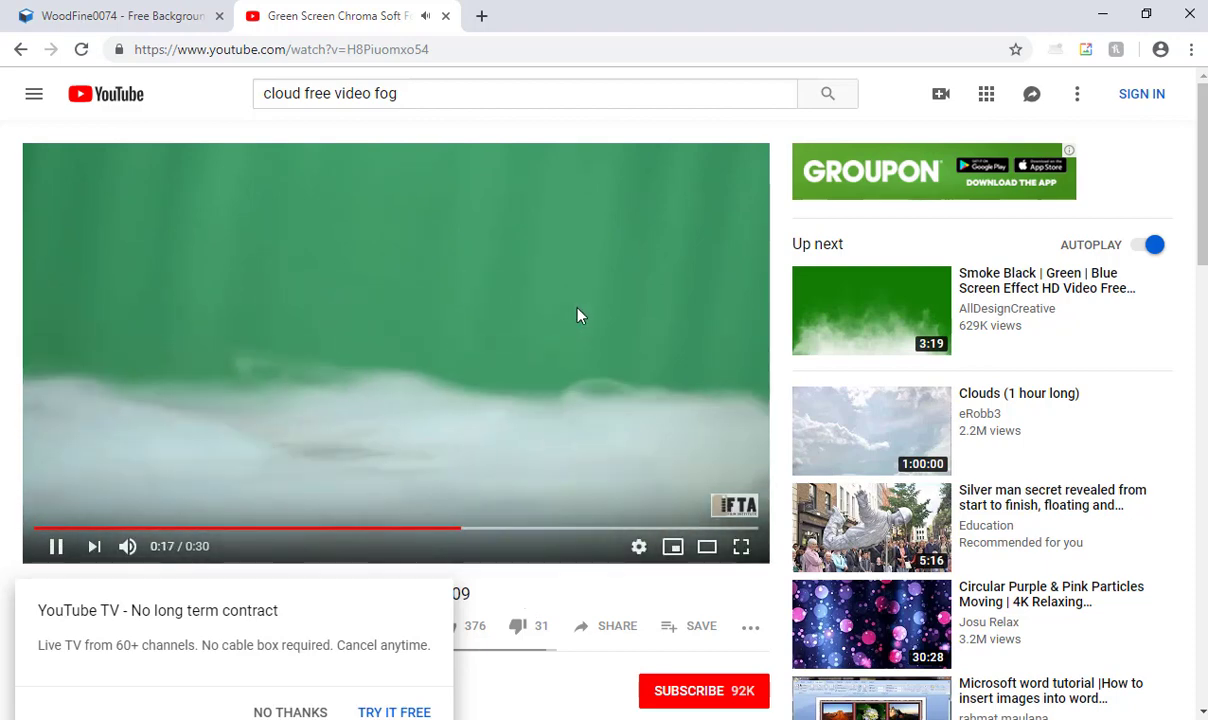
# - Examine the "Smoke Black | Green | Blue Screen Effect" video's colour variants and usage terms, and return to After Effects
pyautogui.click(825, 326)
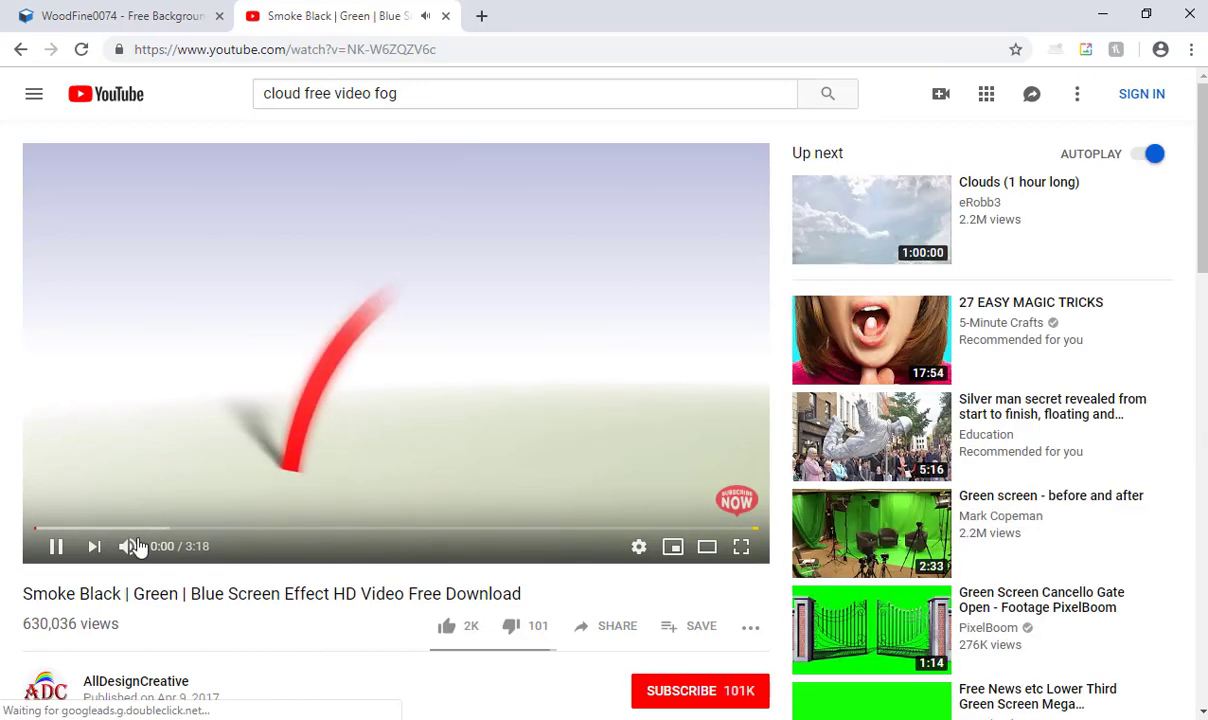
pyautogui.click(104, 528)
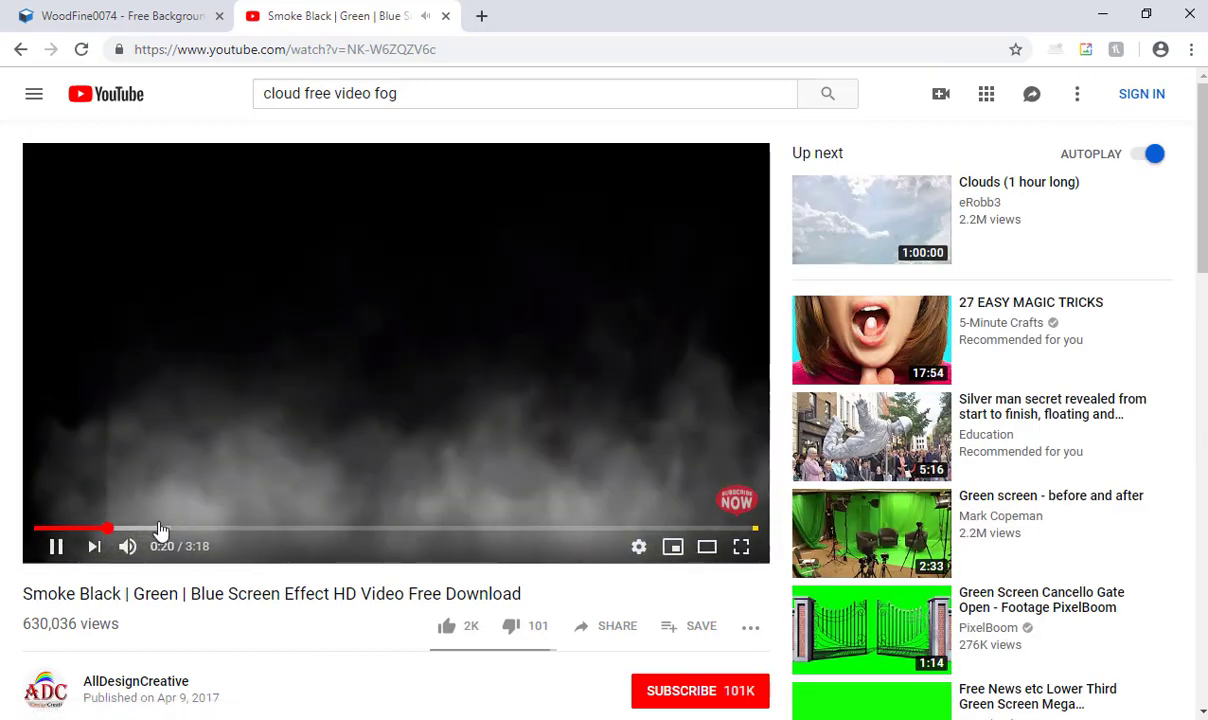
pyautogui.moveTo(215, 593); pyautogui.dragTo(503, 593)
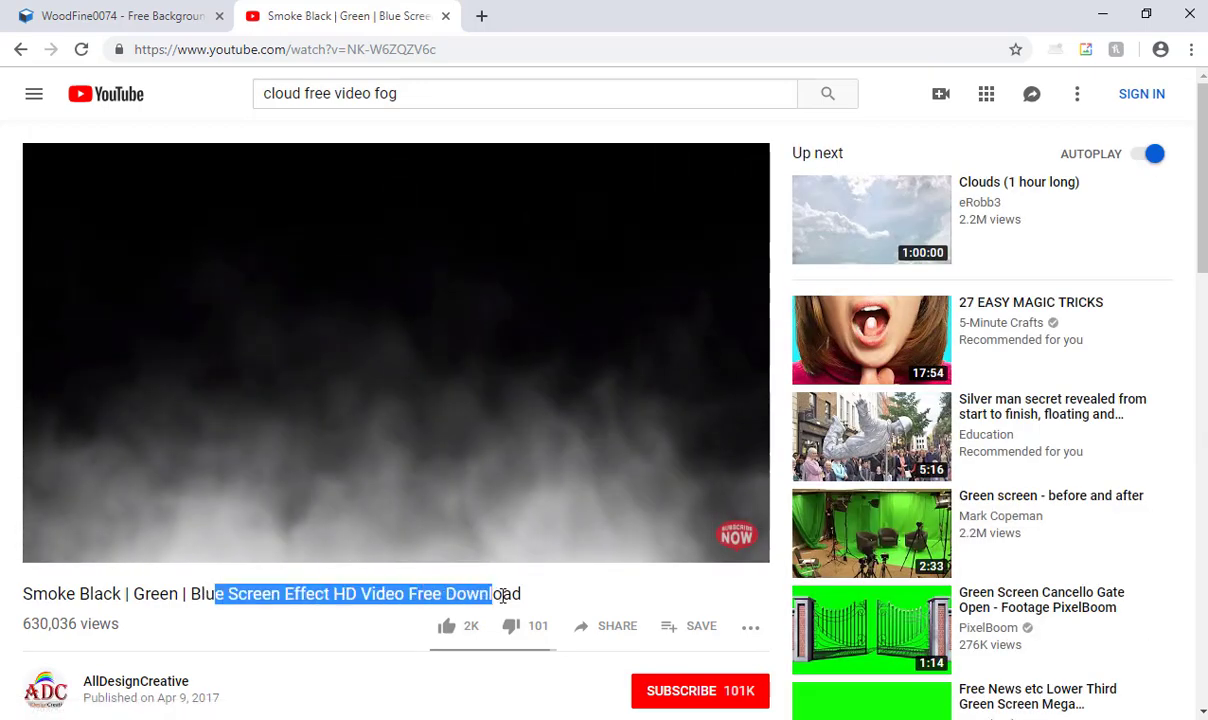
pyautogui.scroll(-2, 437, 591)
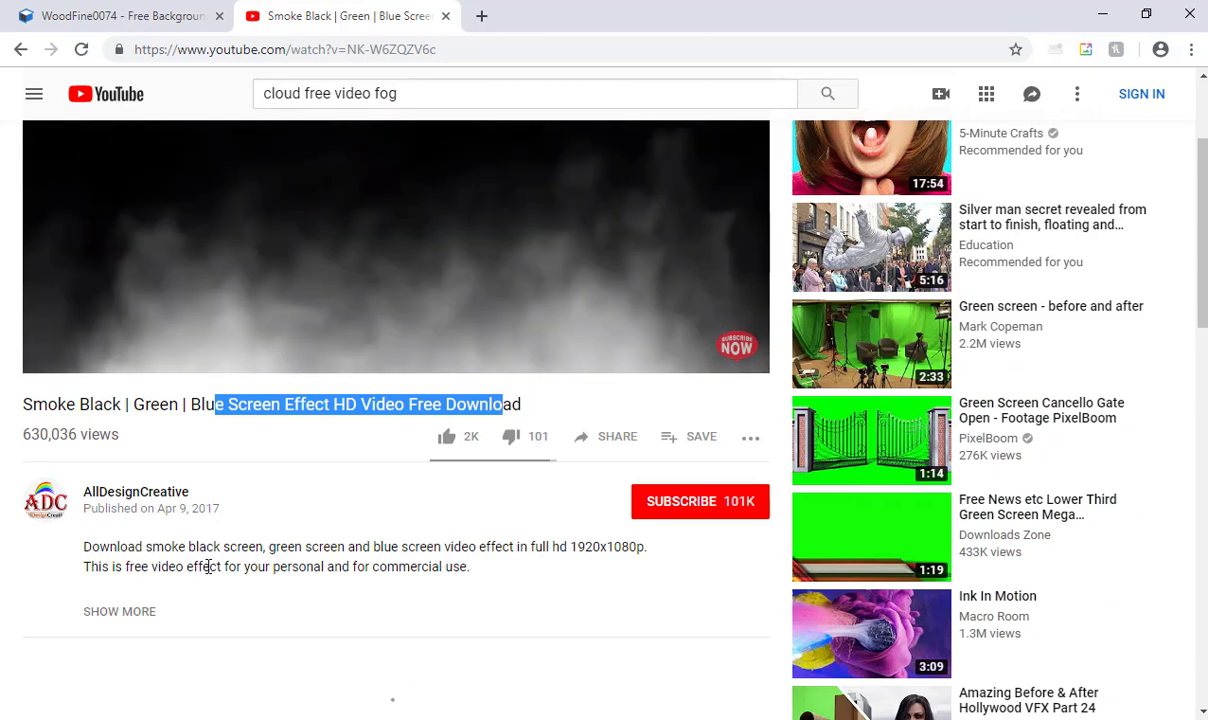
pyautogui.moveTo(111, 566); pyautogui.dragTo(463, 568)
pyautogui.scroll(2, 485, 574)
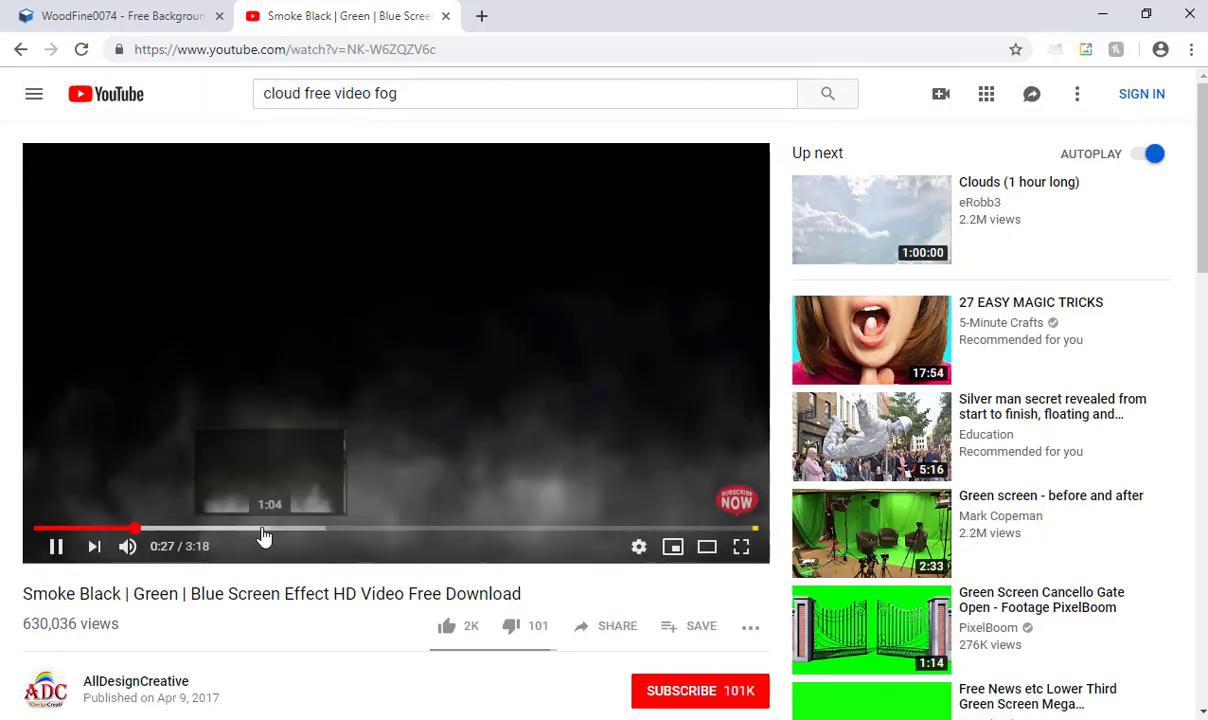
pyautogui.moveTo(264, 536); pyautogui.dragTo(592, 532)
pyautogui.click(606, 530)
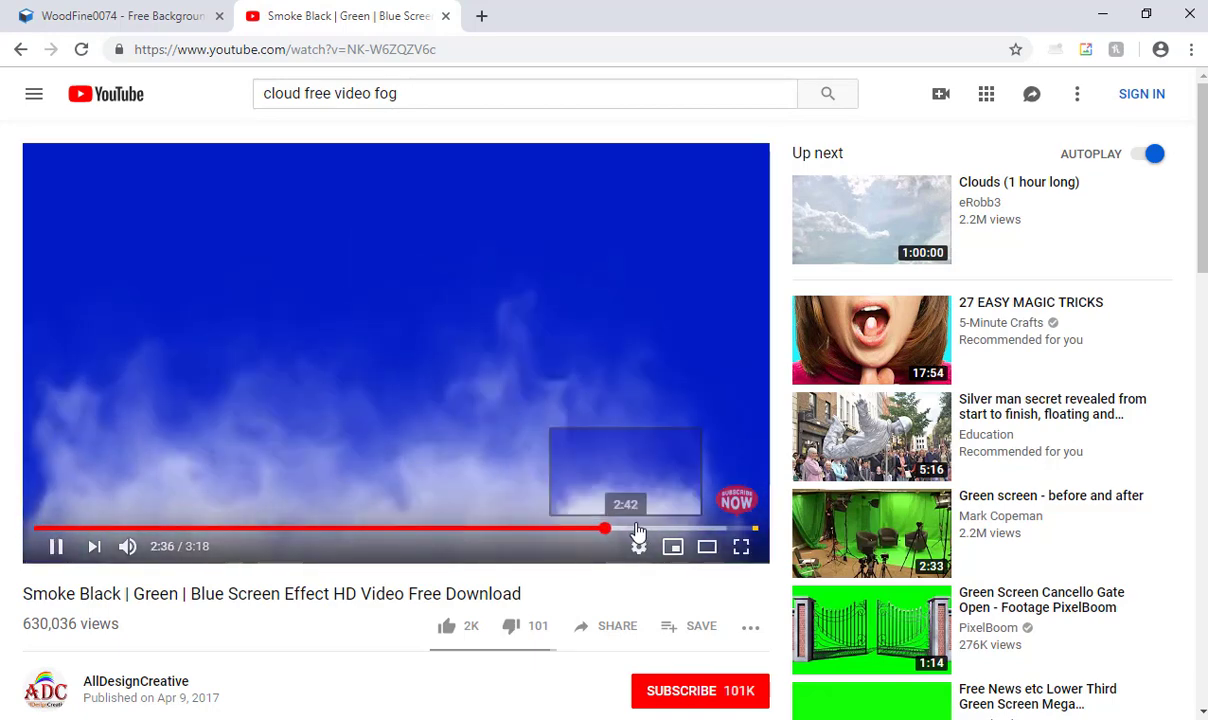
pyautogui.click(637, 532)
pyautogui.click(681, 529)
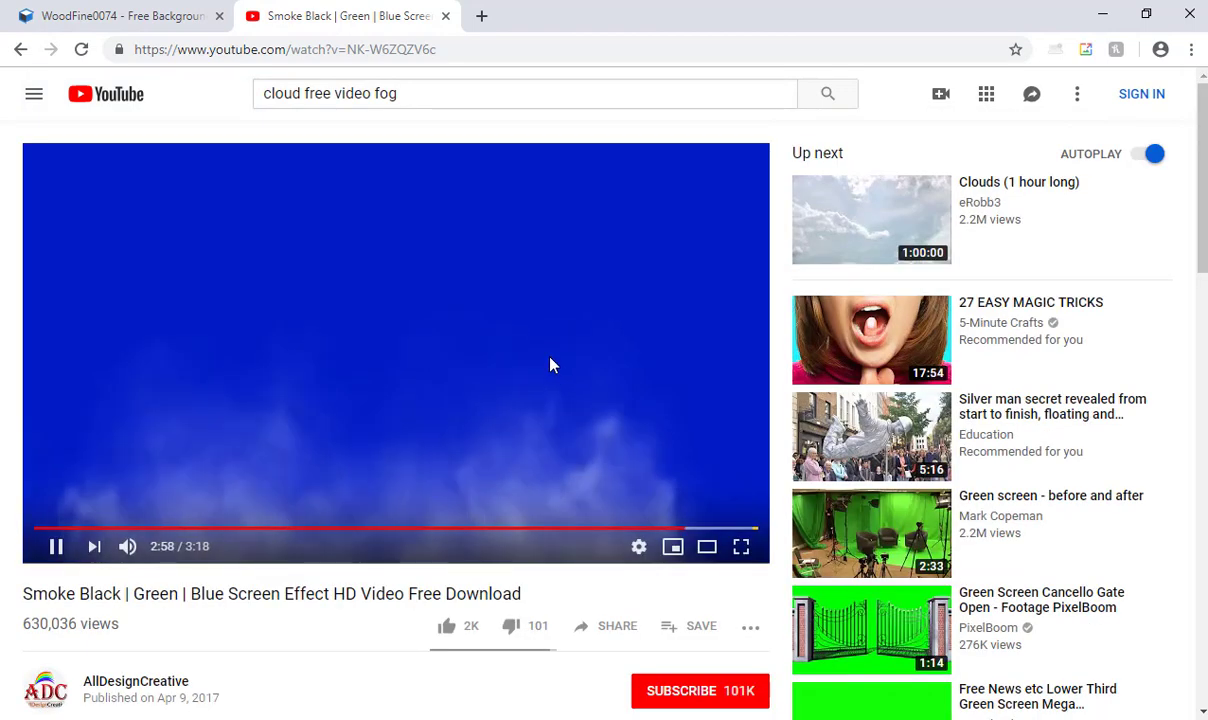
pyautogui.click(110, 488)
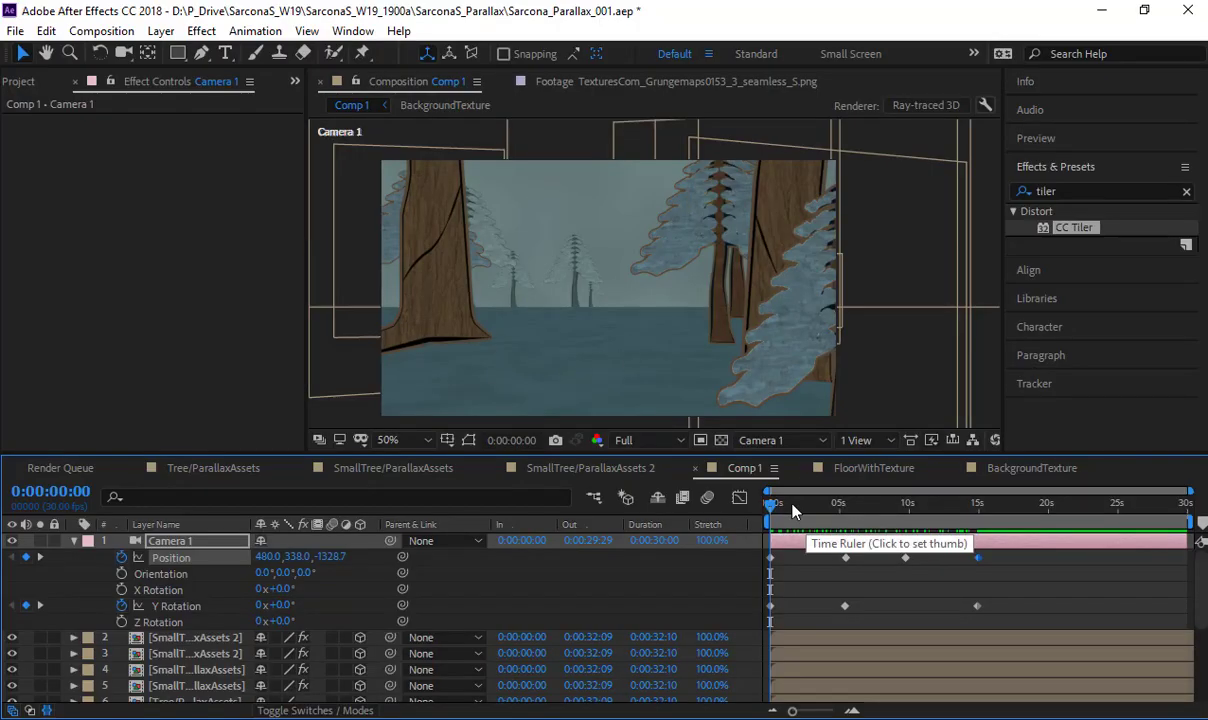
# - Move Camera 1's second Position and Y Rotation keyframes earlier, to about 0:00:03:18
pyautogui.moveTo(785, 518); pyautogui.dragTo(829, 528)
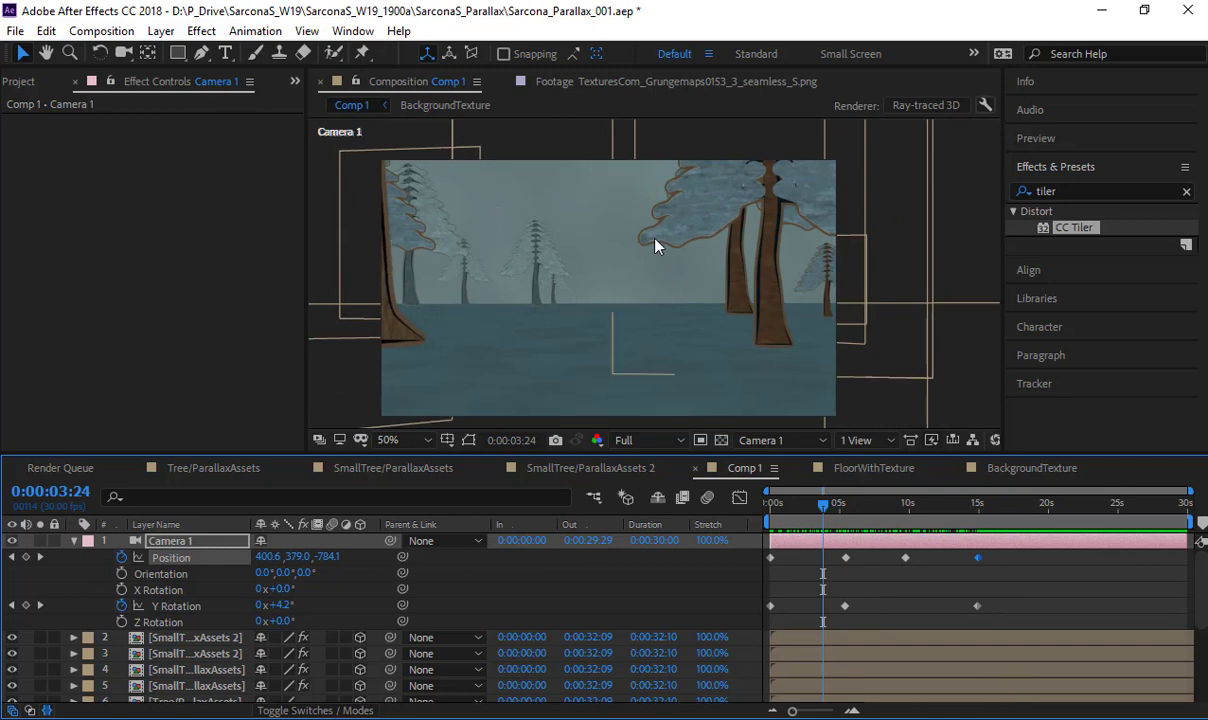
pyautogui.moveTo(850, 520); pyautogui.dragTo(977, 527)
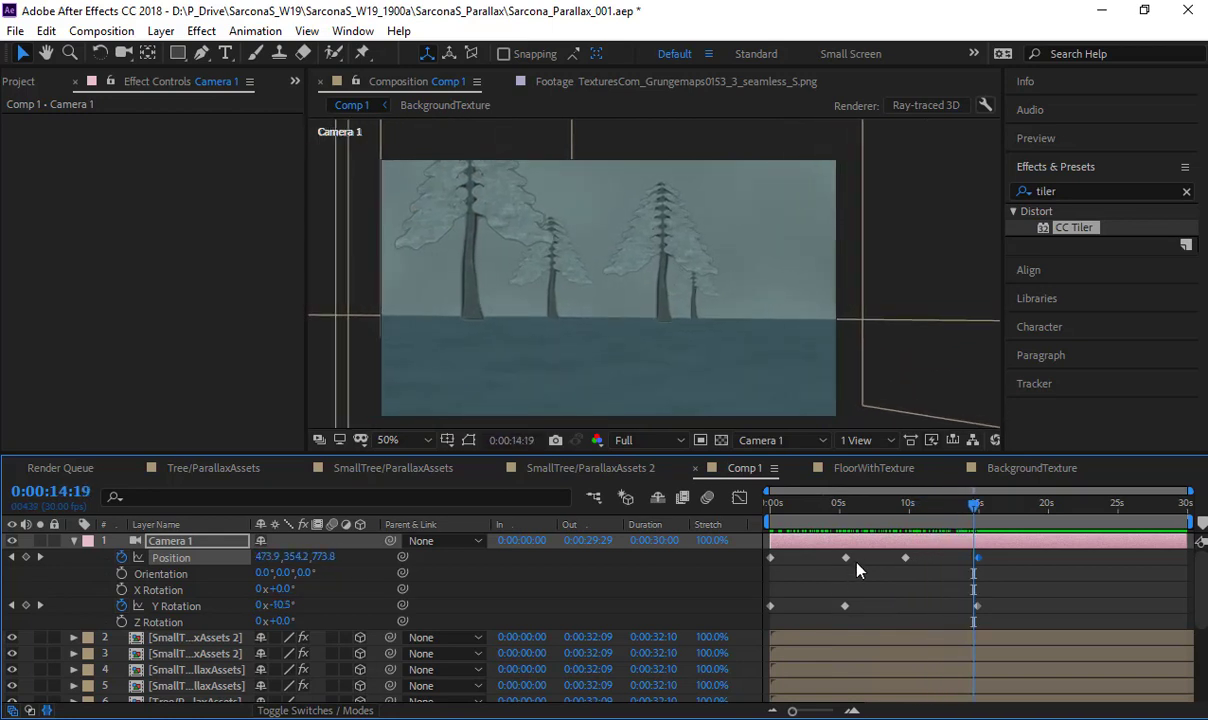
pyautogui.moveTo(826, 607); pyautogui.dragTo(814, 607)
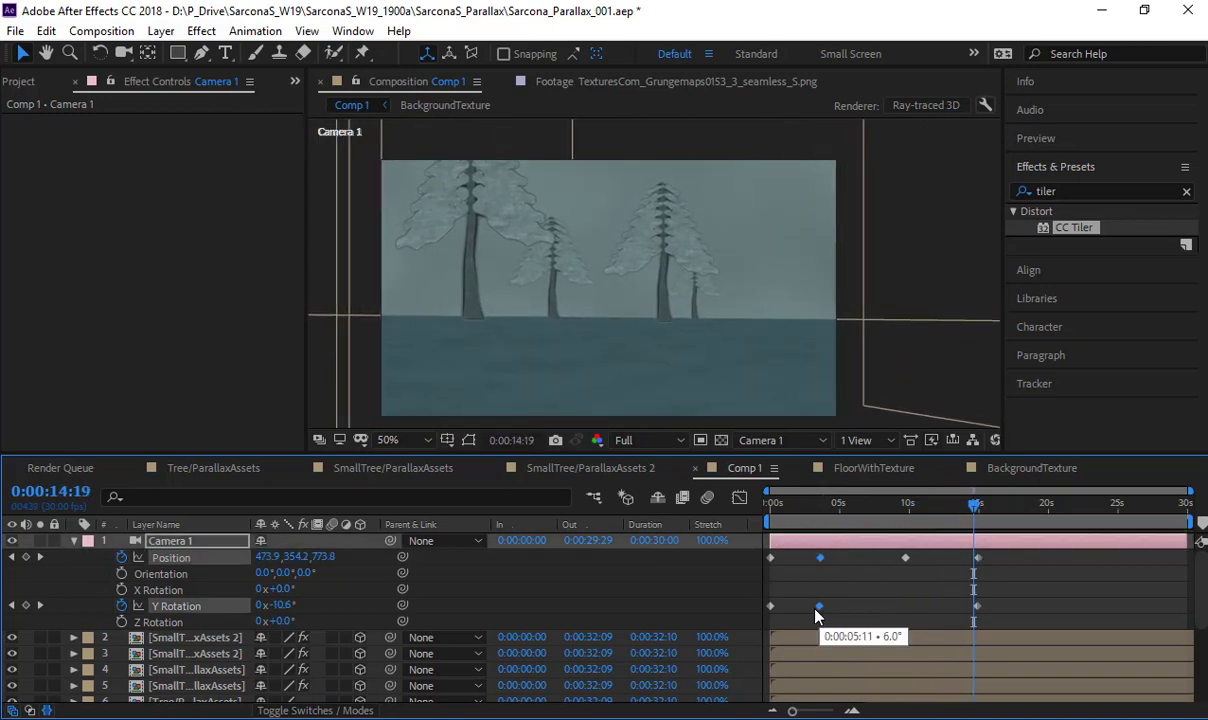
# - Move Camera 1's last Position and Y Rotation keyframes earlier to about 10 seconds and preview the move from the start
pyautogui.moveTo(905, 558); pyautogui.dragTo(906, 608)
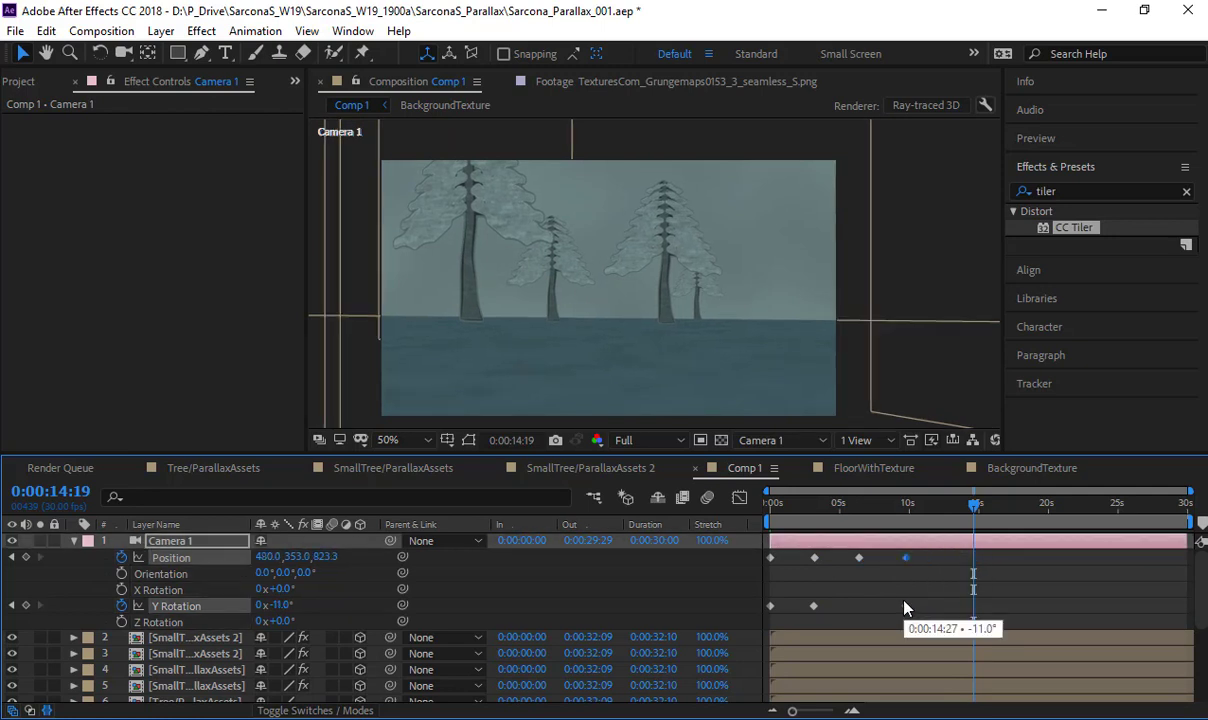
pyautogui.press('Home')
pyautogui.press('space')
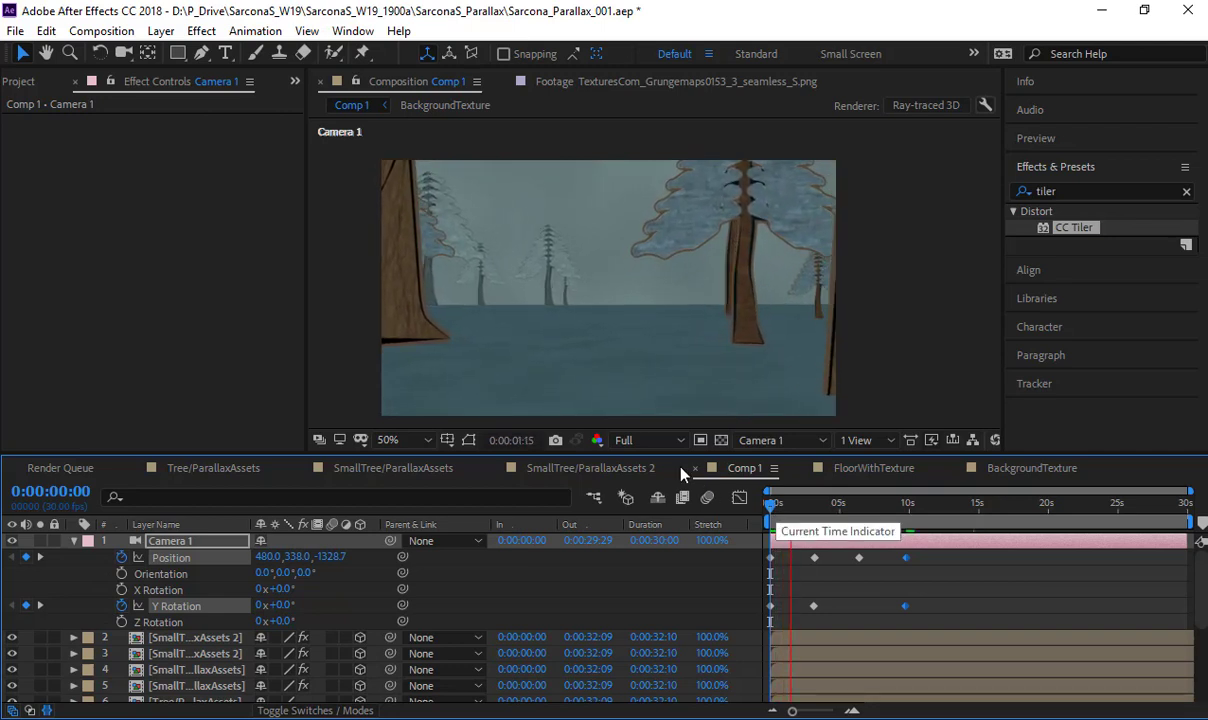
pyautogui.press('space')
# - Set the Comp 1 viewer resolution to Quarter and preview the camera move
pyautogui.click(650, 440)
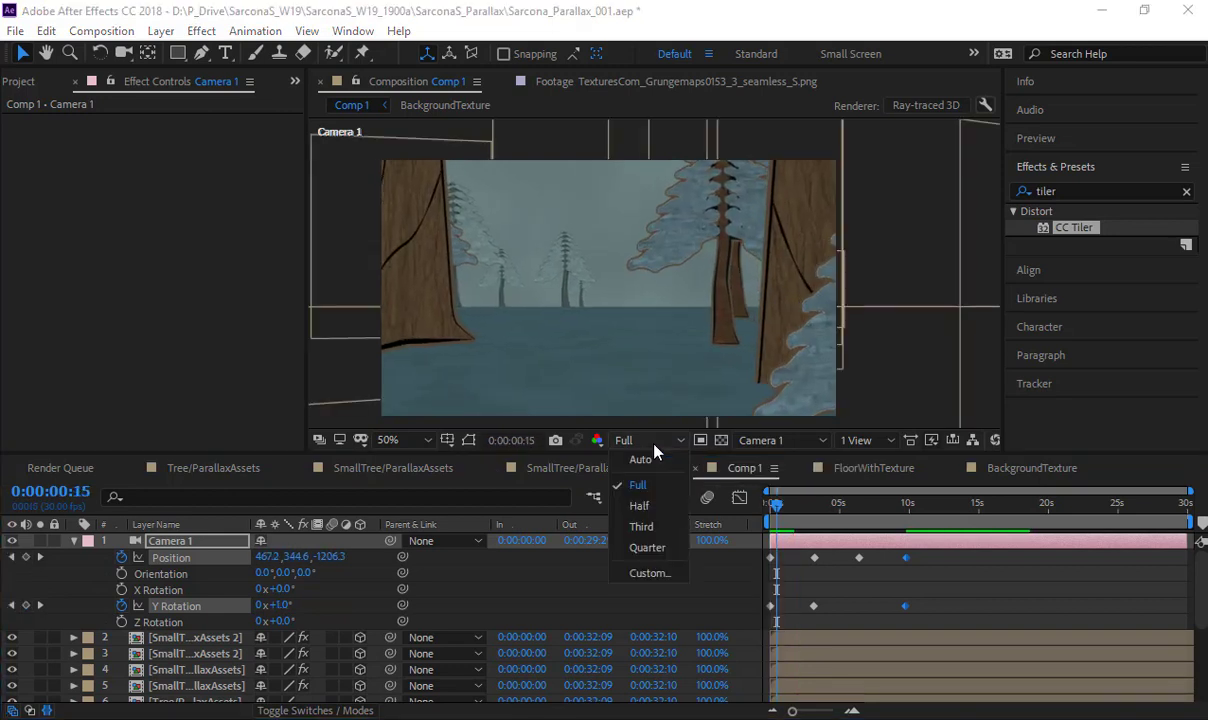
pyautogui.click(648, 548)
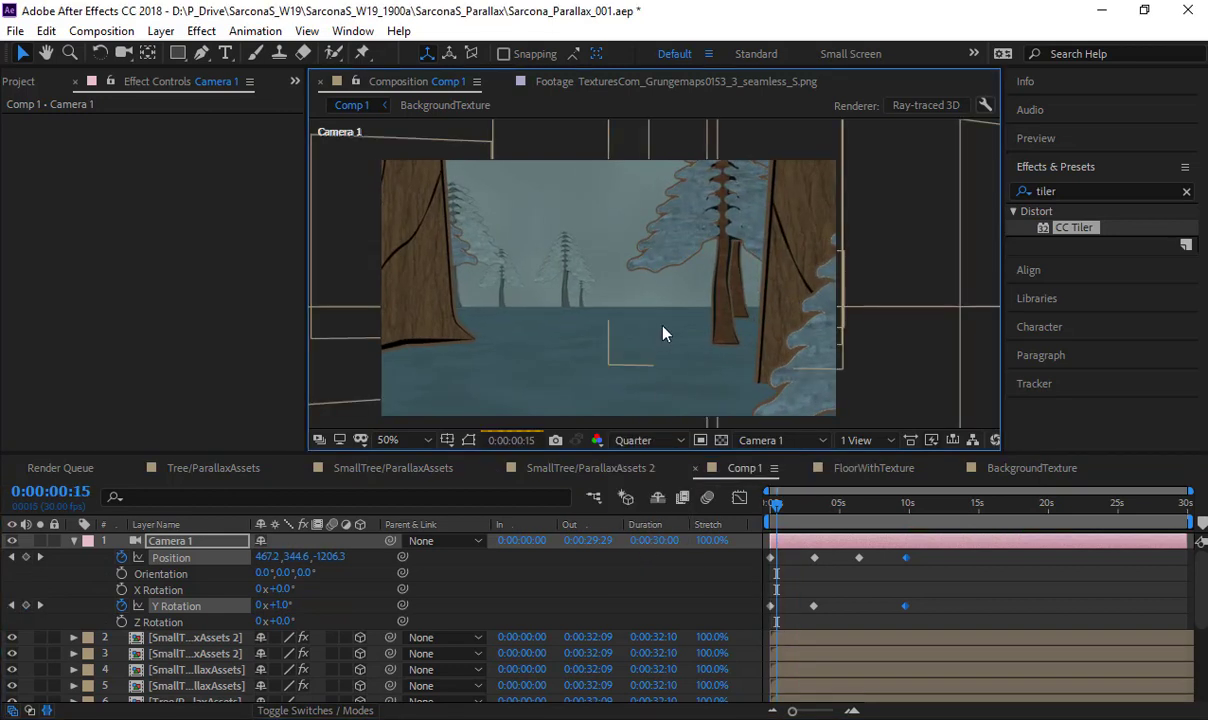
pyautogui.press('space')
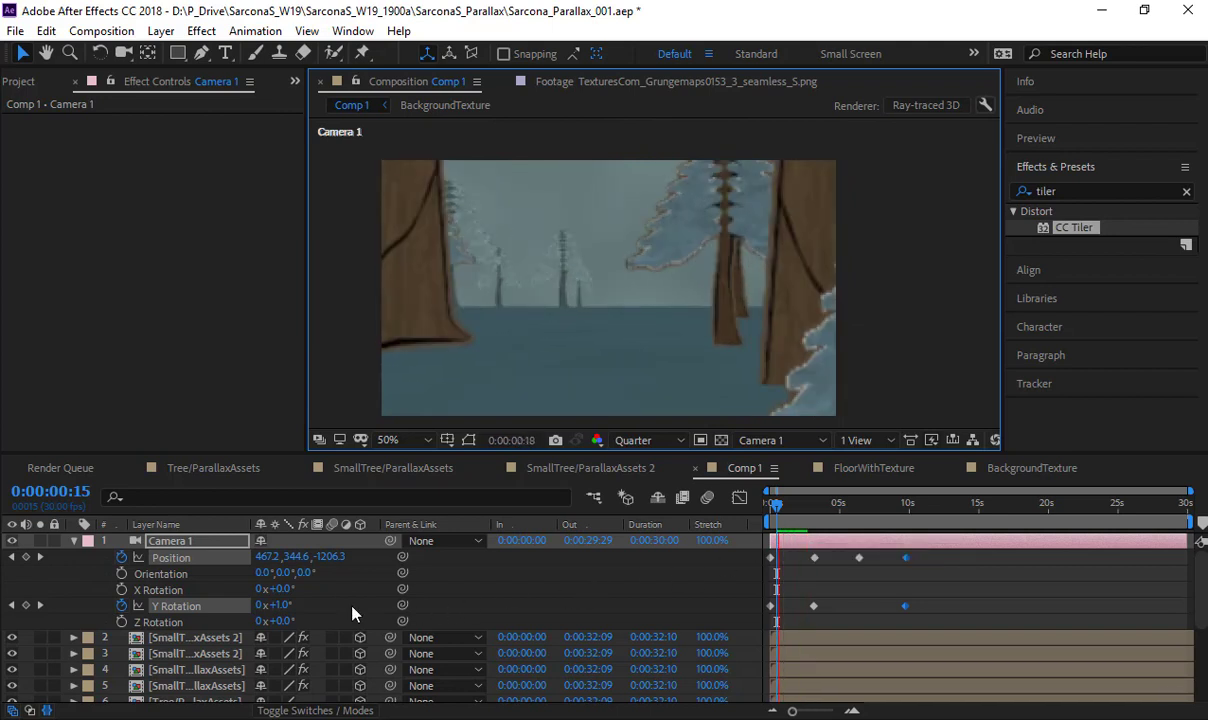
# - Collapse Camera 1's properties and switch the tree, Background and FloorWithTexture layers in Comp 1 to draft quality
pyautogui.scroll(-3, 320, 600)
pyautogui.click(225, 543)
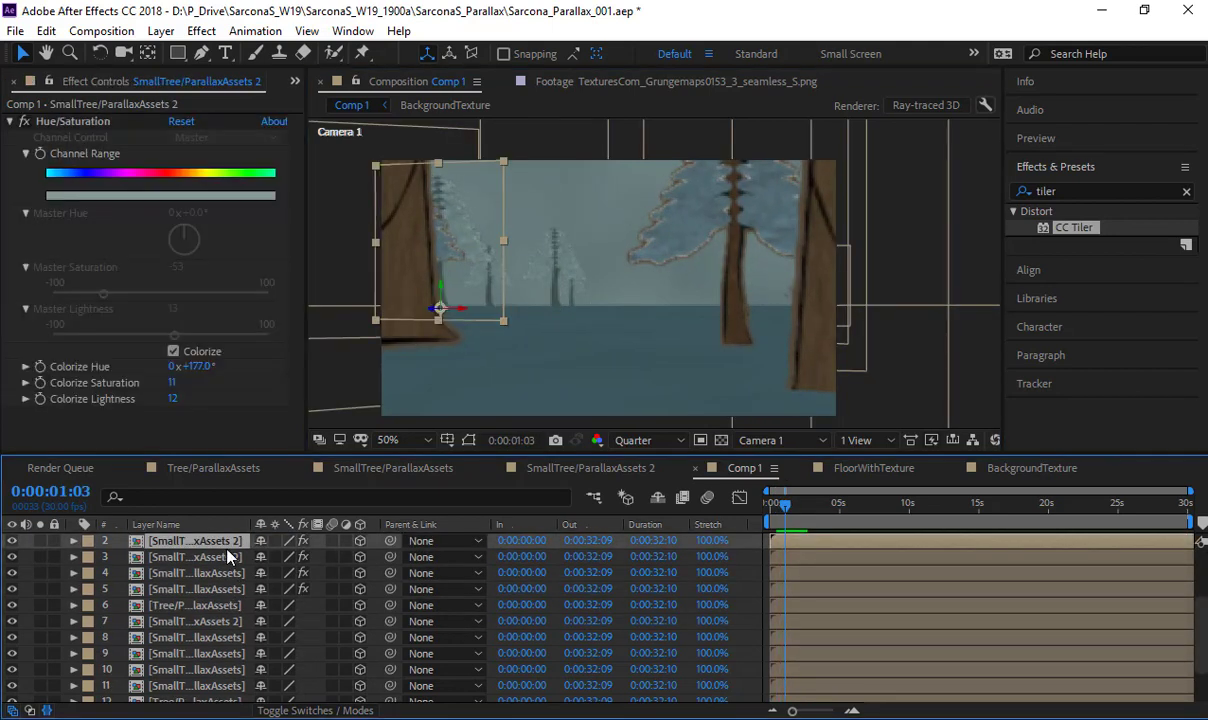
pyautogui.scroll(1, 240, 562)
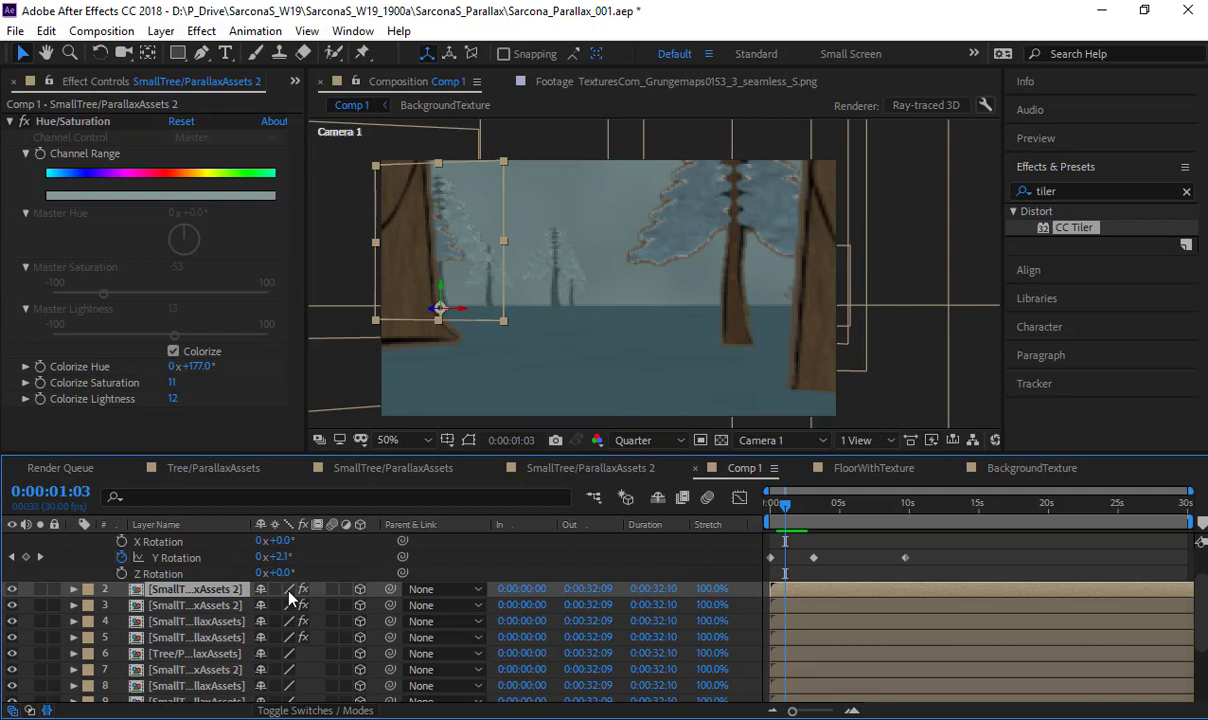
pyautogui.scroll(1, 160, 578)
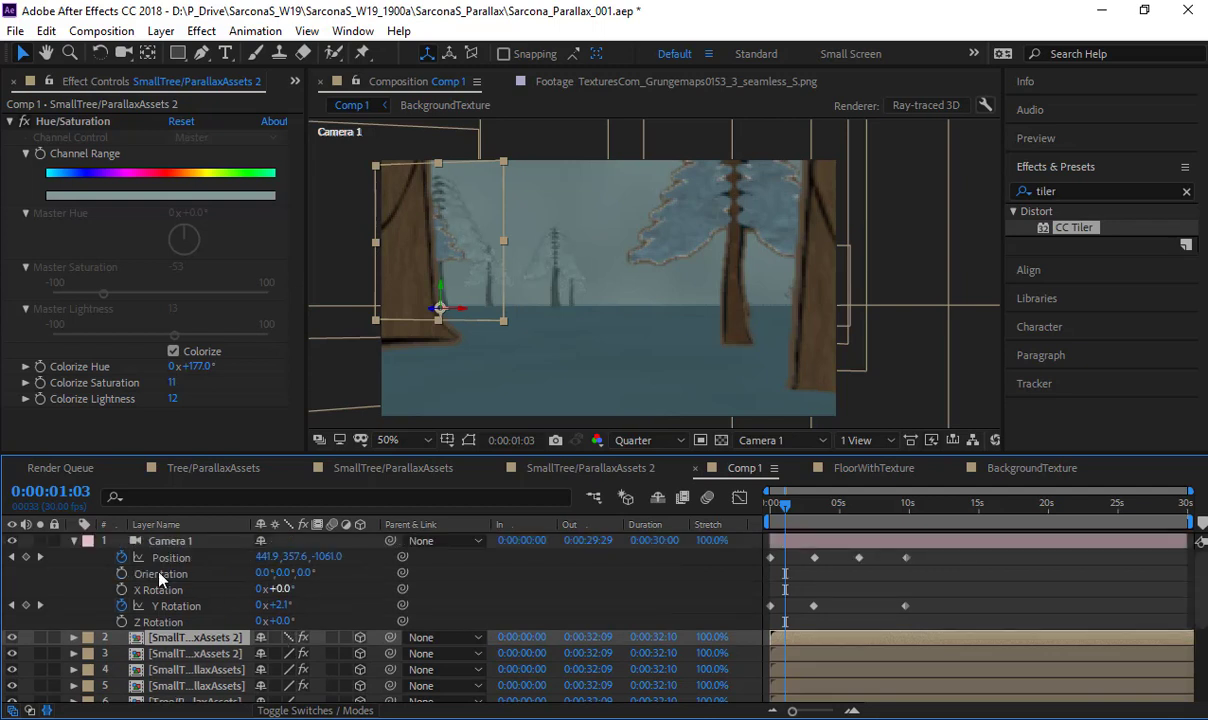
pyautogui.click(75, 541)
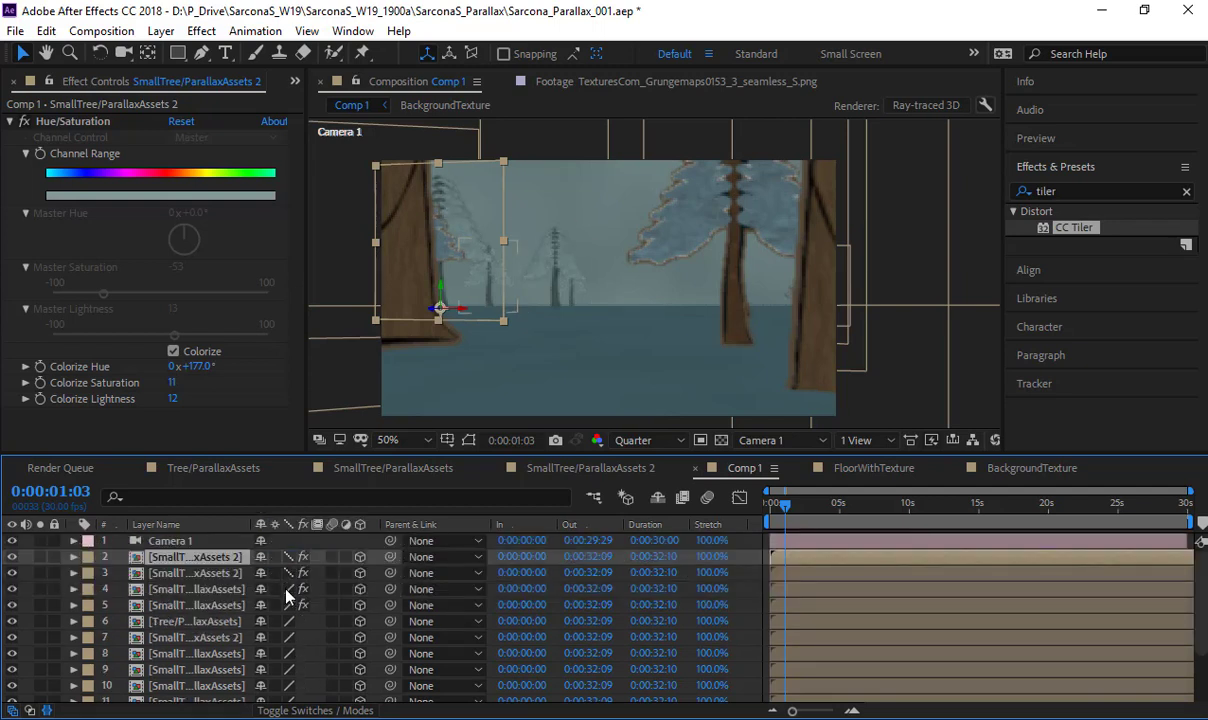
pyautogui.moveTo(287, 624); pyautogui.dragTo(289, 688)
pyautogui.scroll(-1, 294, 675)
pyautogui.scroll(-1, 304, 656)
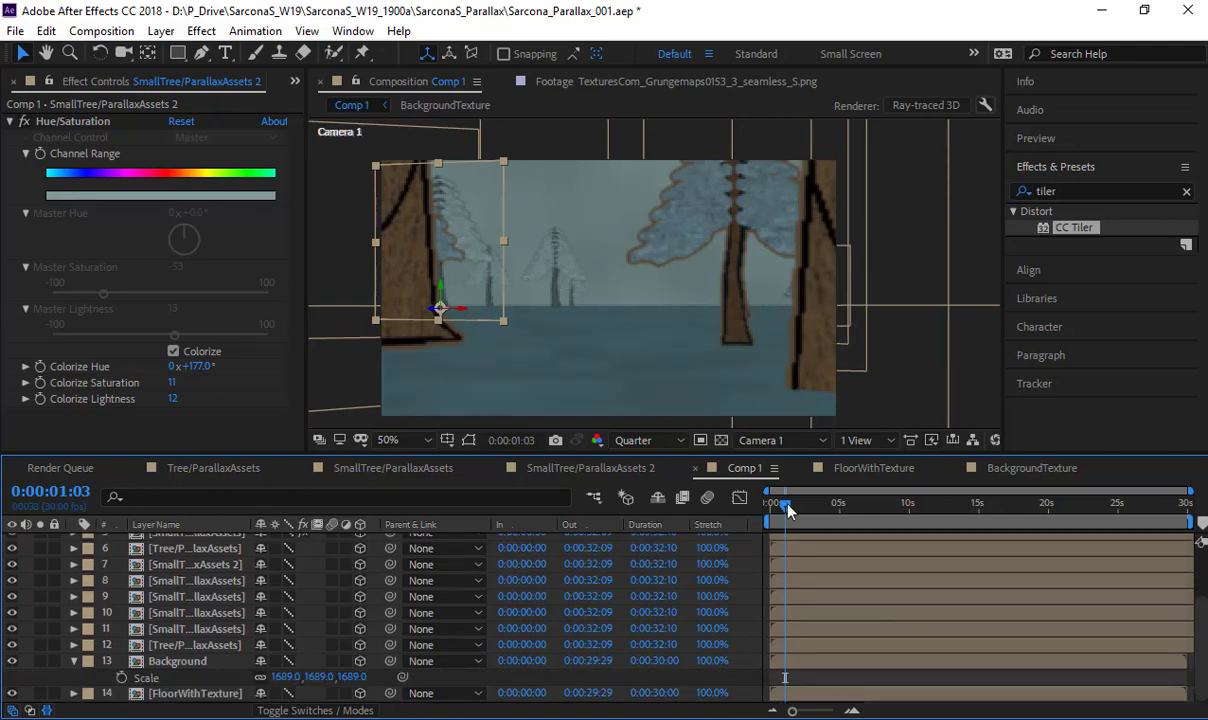
# - Play back the camera move in Comp 1 from the first frame to check its timing
pyautogui.moveTo(788, 511); pyautogui.dragTo(687, 580)
pyautogui.press('space')
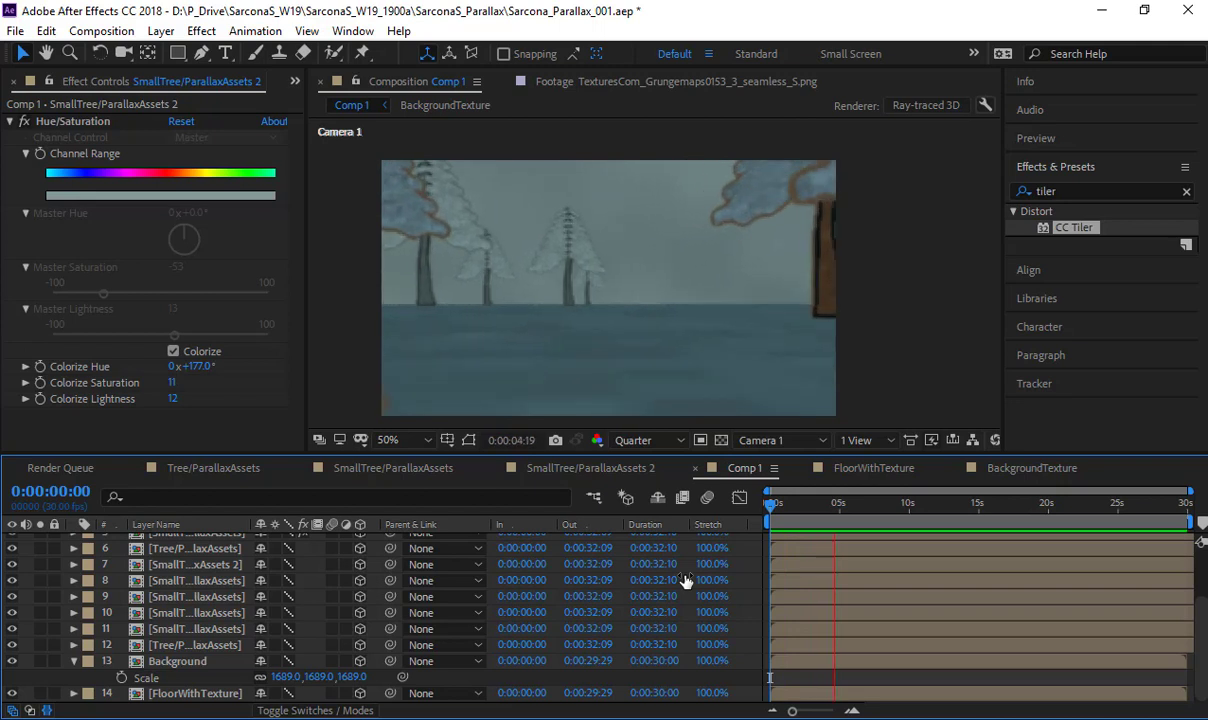
pyautogui.press('space')
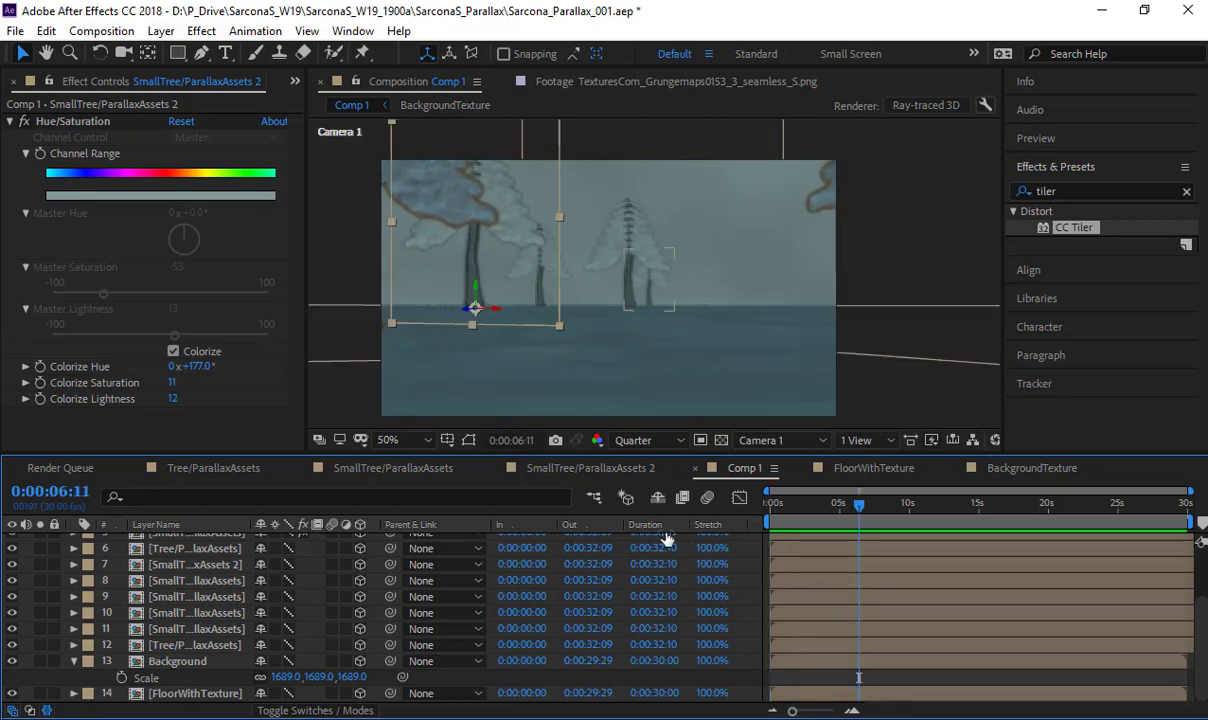
# - Hide the texture layer and the artwork layer beneath it in the Tree/ParallaxAssets, SmallTree/ParallaxAssets and SmallTree/ParallaxAssets 2 compositions
pyautogui.scroll(3, 200, 567)
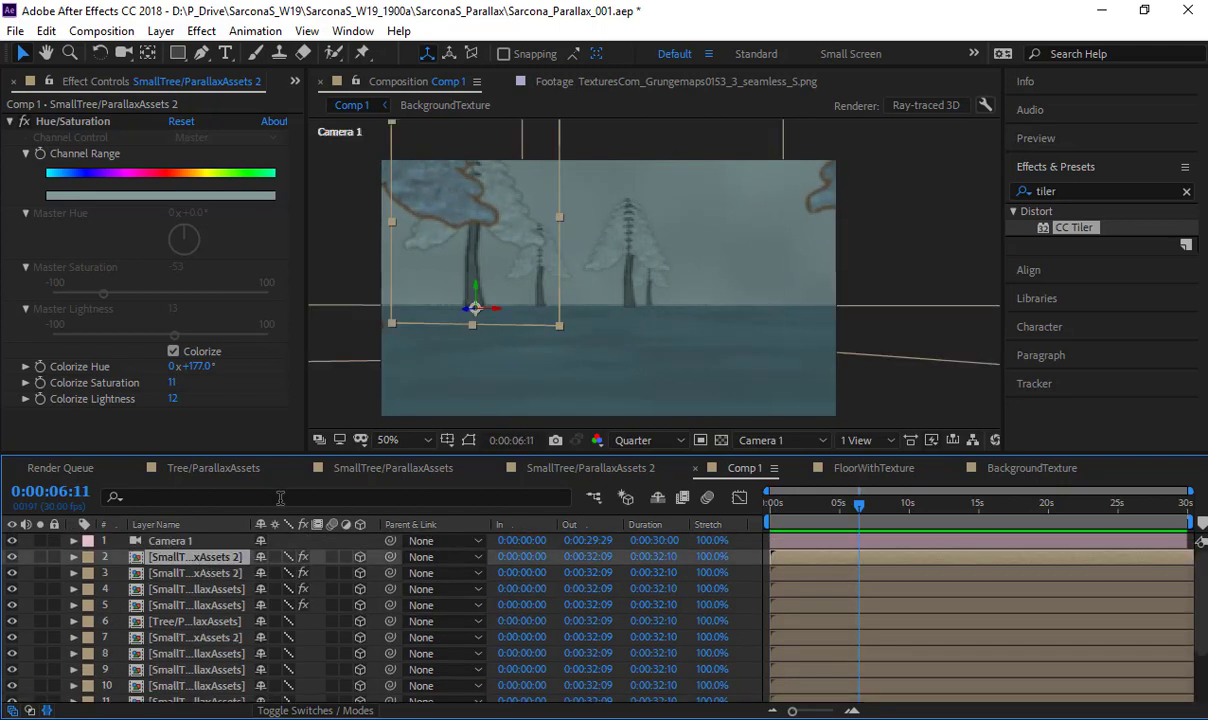
pyautogui.click(225, 476)
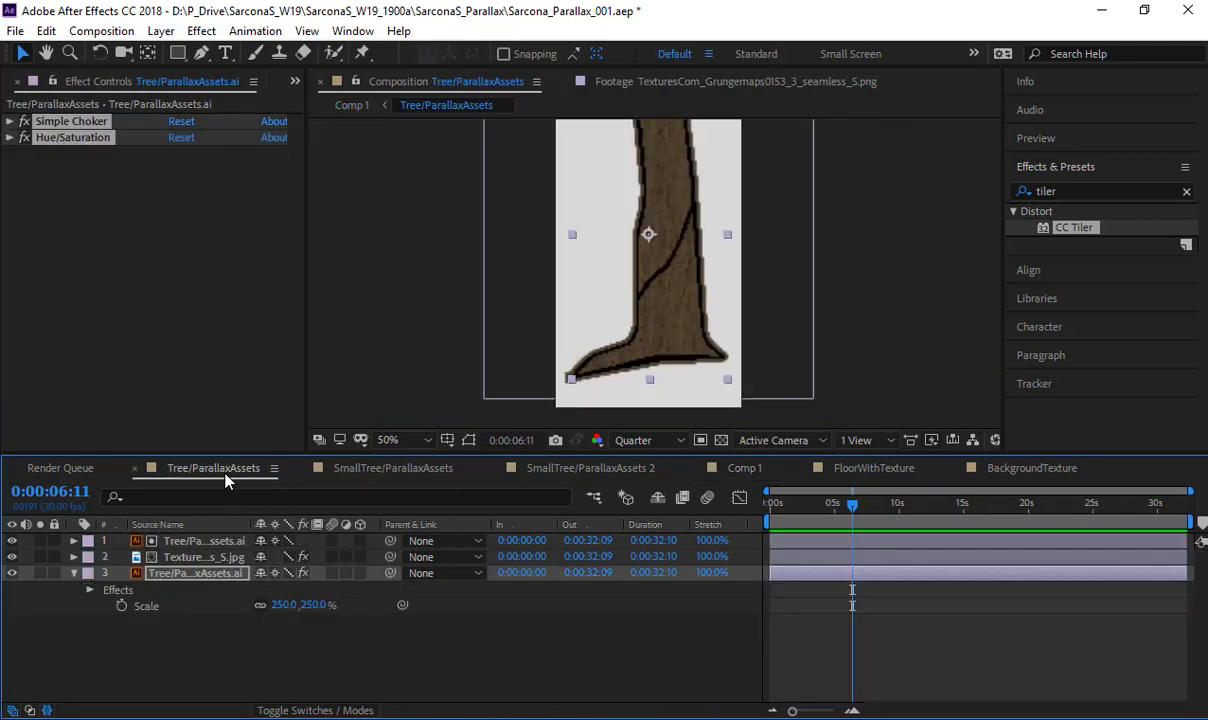
pyautogui.click(12, 574)
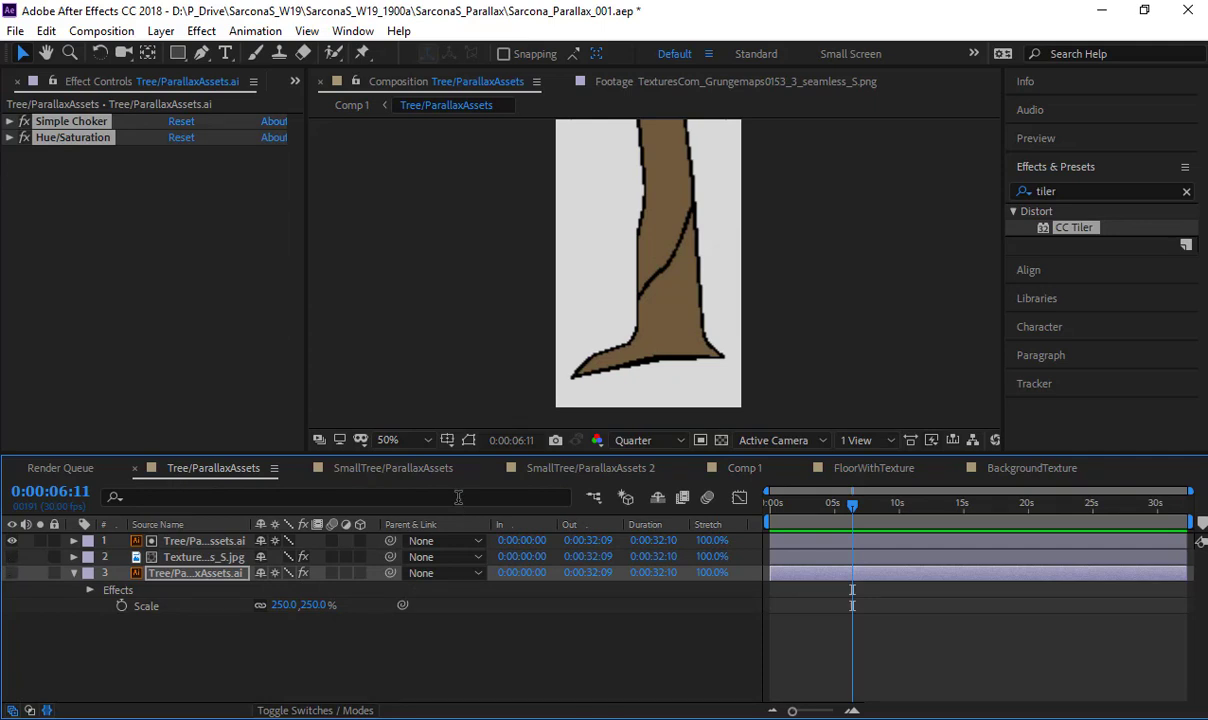
pyautogui.click(419, 473)
pyautogui.click(566, 470)
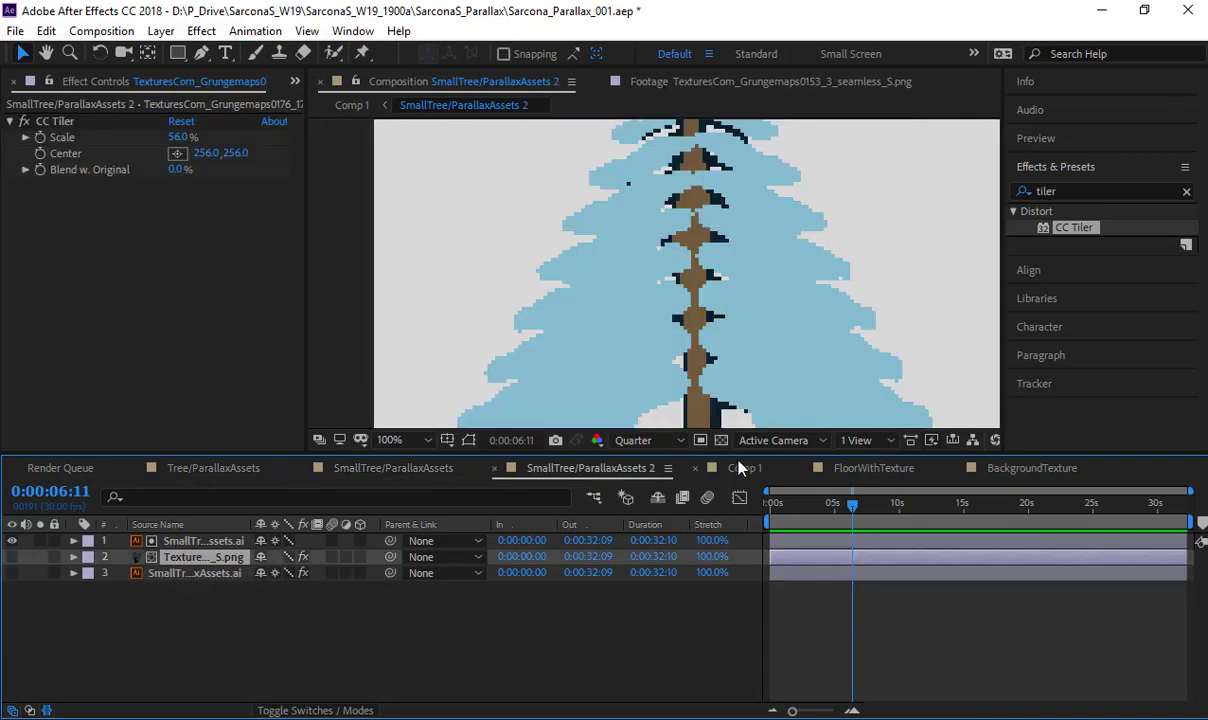
# - Hide the texture layer in the FloorWithTexture composition and the lower solid layer in BackgroundTexture
pyautogui.click(742, 467)
pyautogui.click(843, 470)
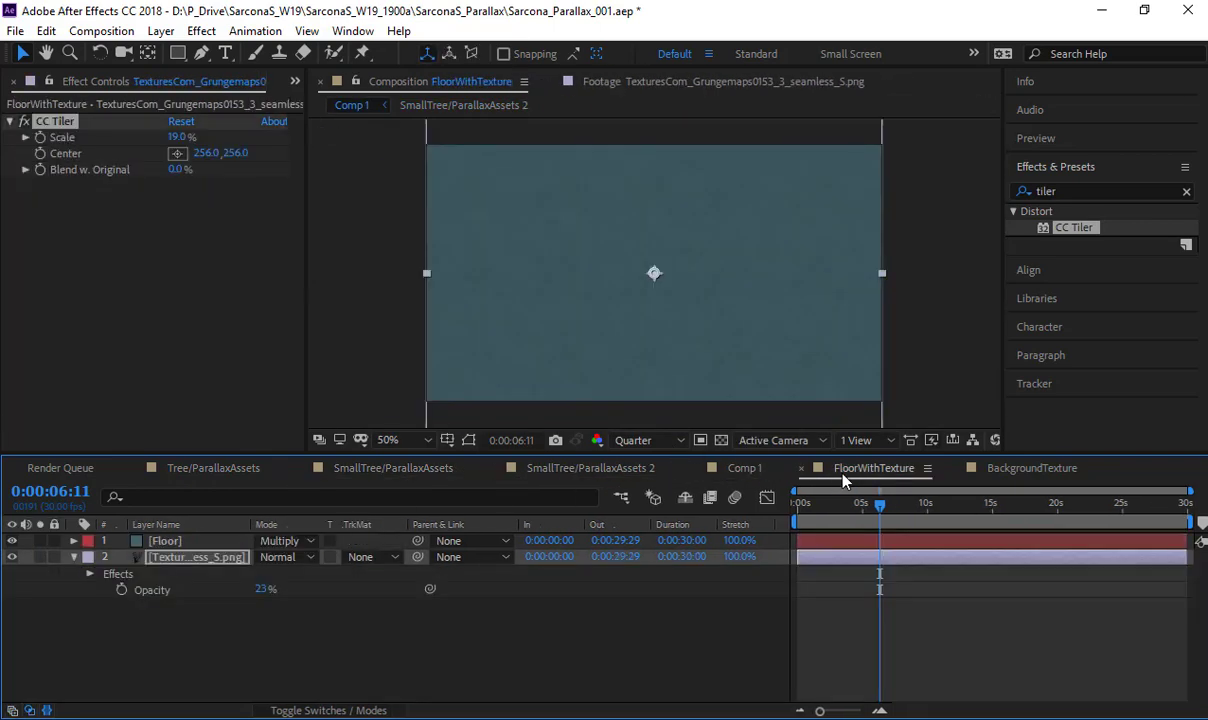
pyautogui.click(12, 558)
pyautogui.click(1021, 468)
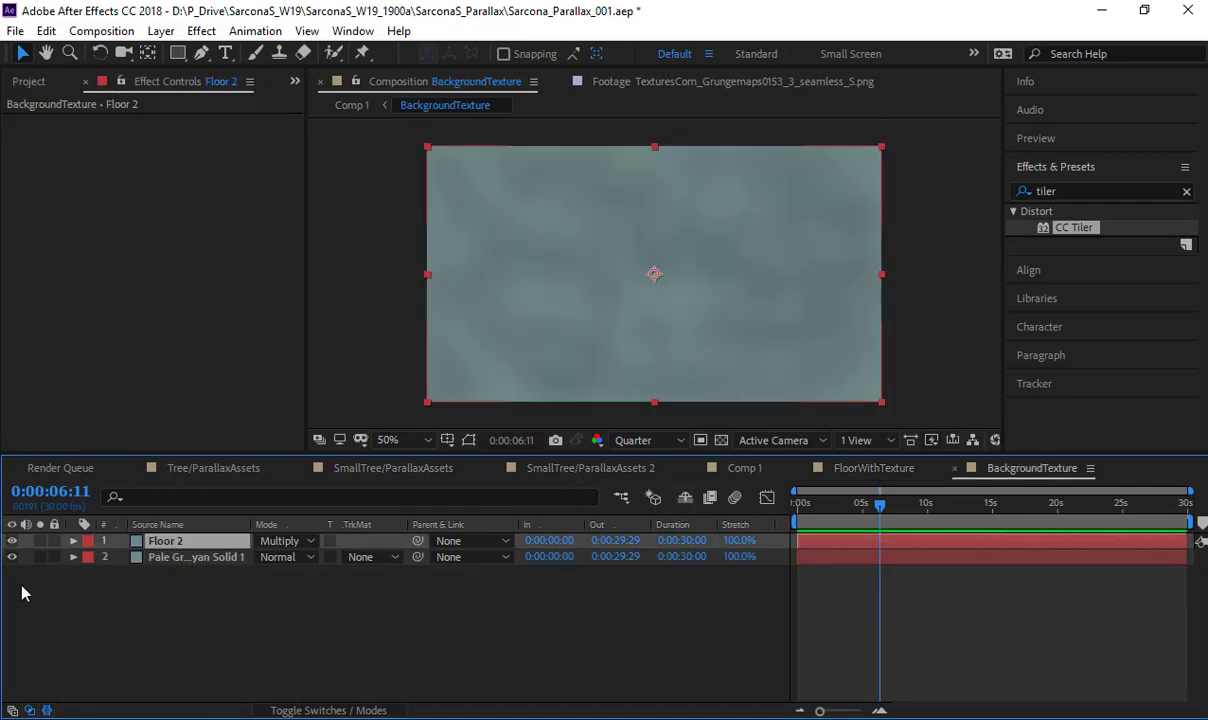
pyautogui.click(12, 558)
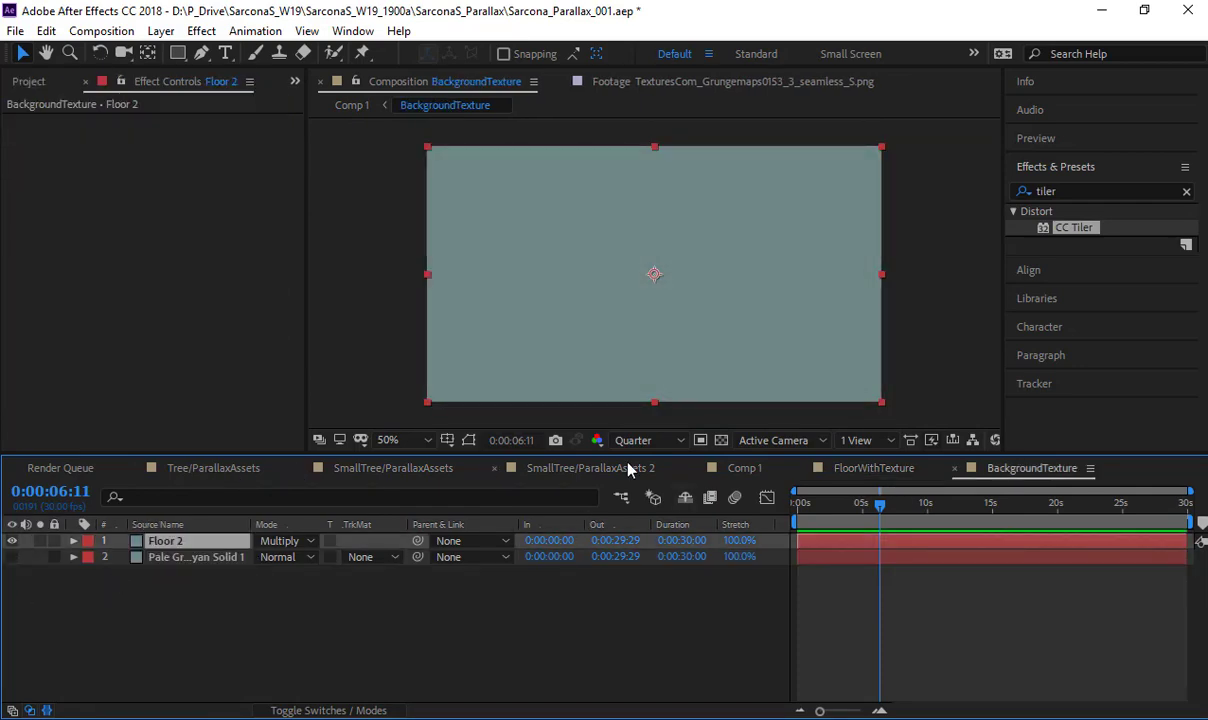
# - Return to Comp 1, preview and scrub through the untextured camera move to about 0:00:08:03, and save the project
pyautogui.click(748, 470)
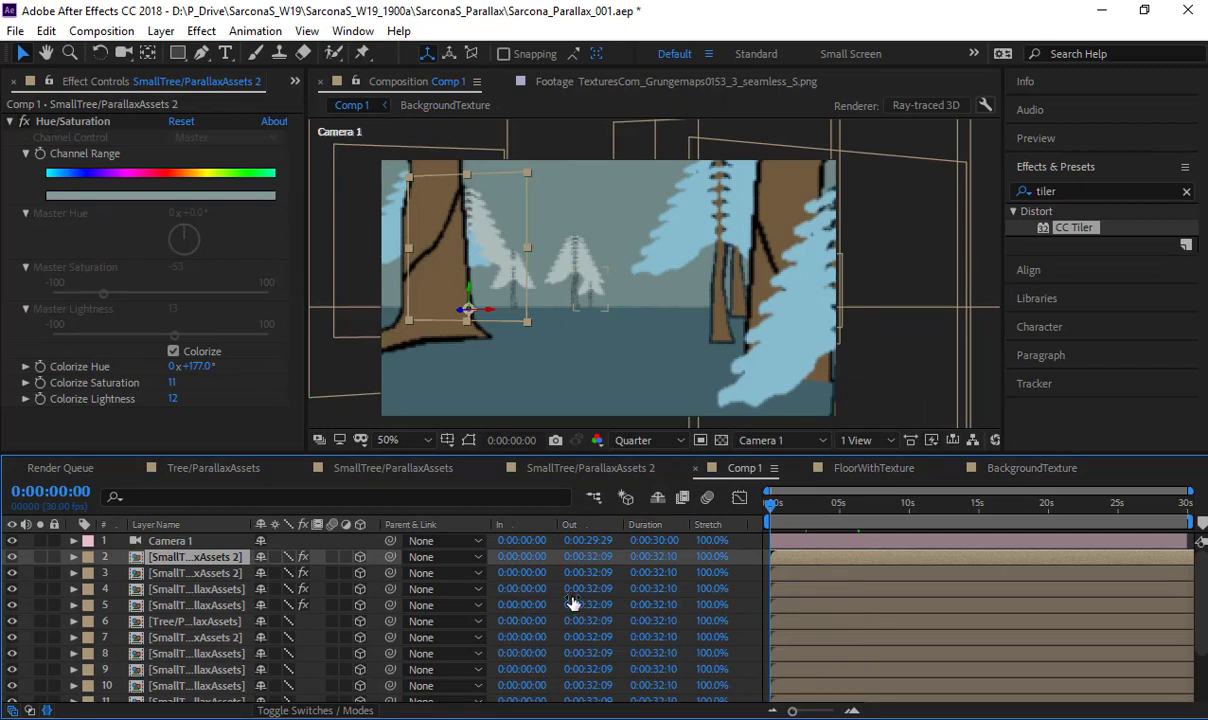
pyautogui.press('space')
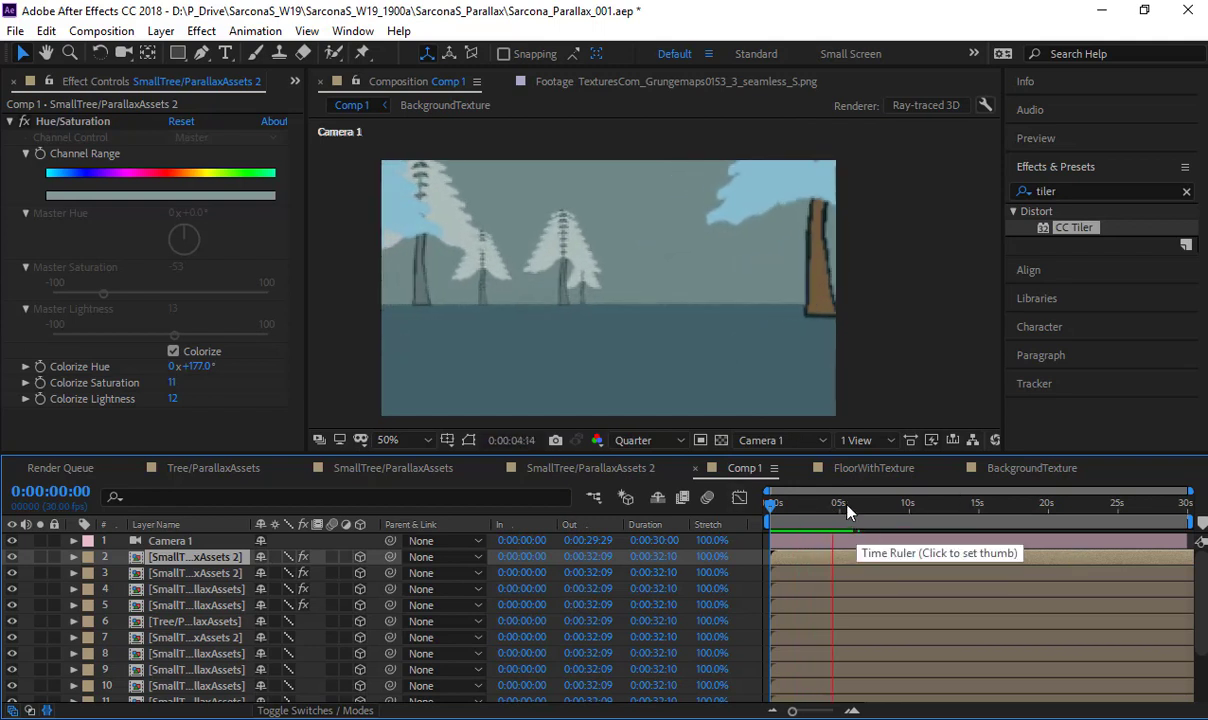
pyautogui.press('space')
pyautogui.moveTo(877, 507); pyautogui.dragTo(948, 518)
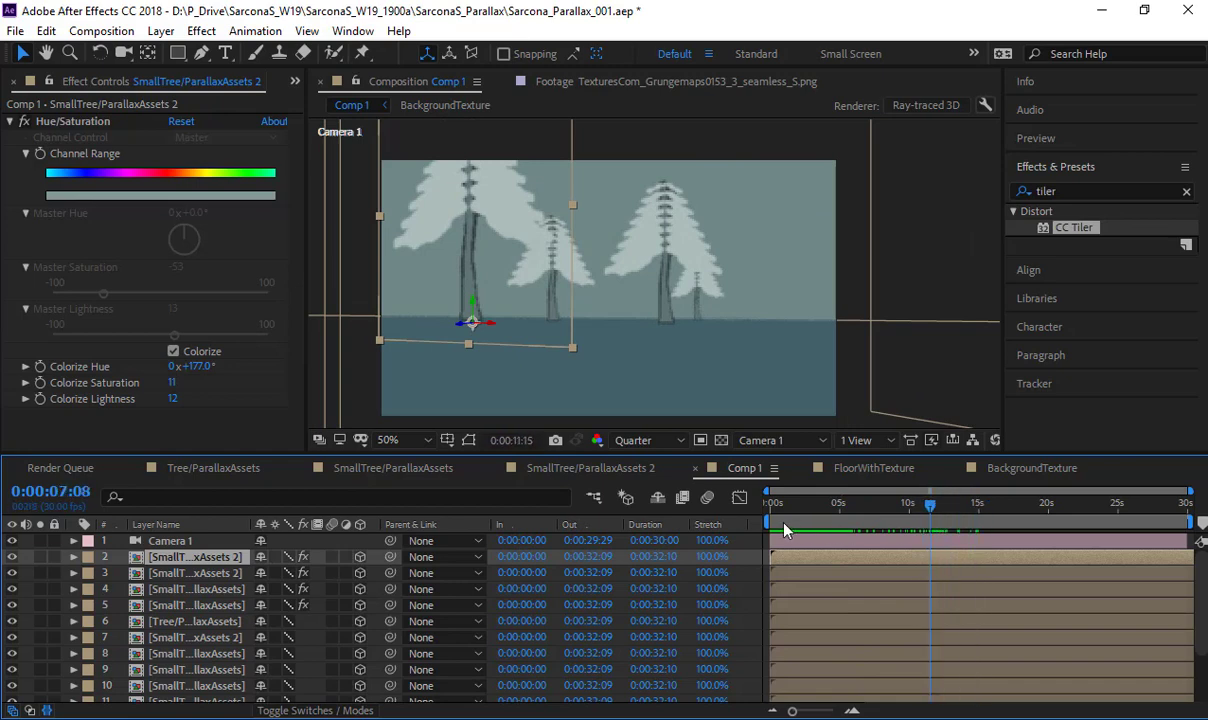
pyautogui.press('Home')
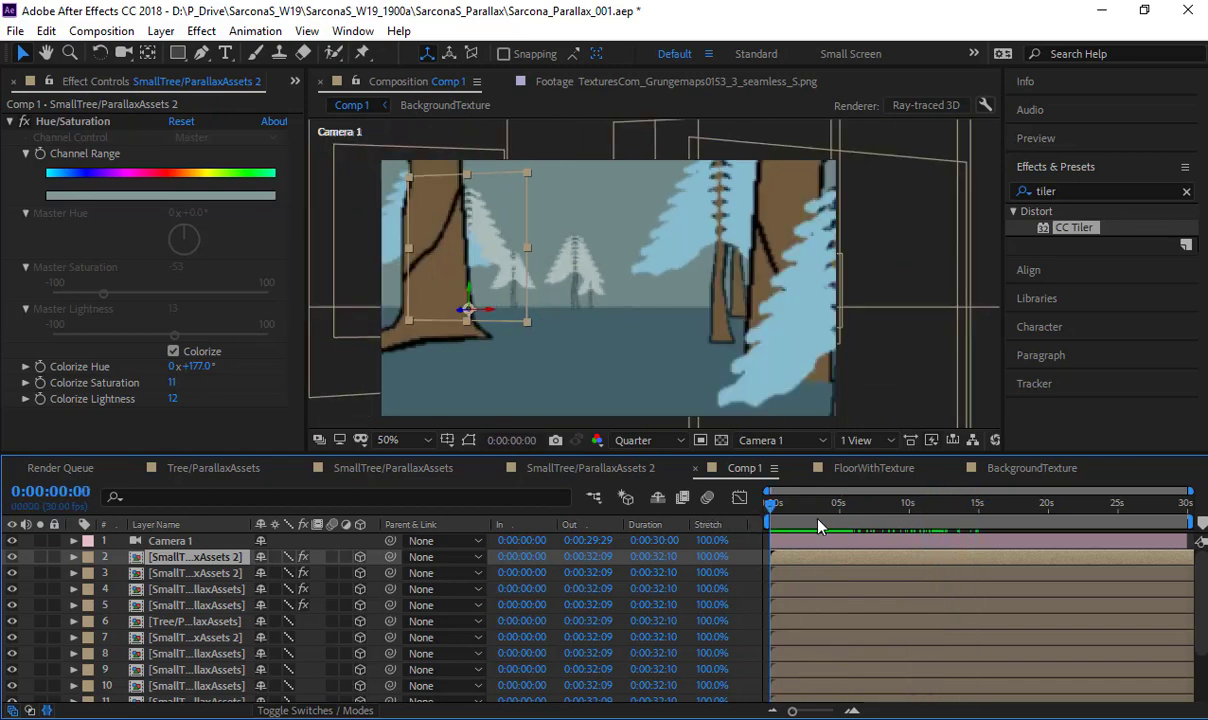
pyautogui.moveTo(818, 527); pyautogui.dragTo(896, 537)
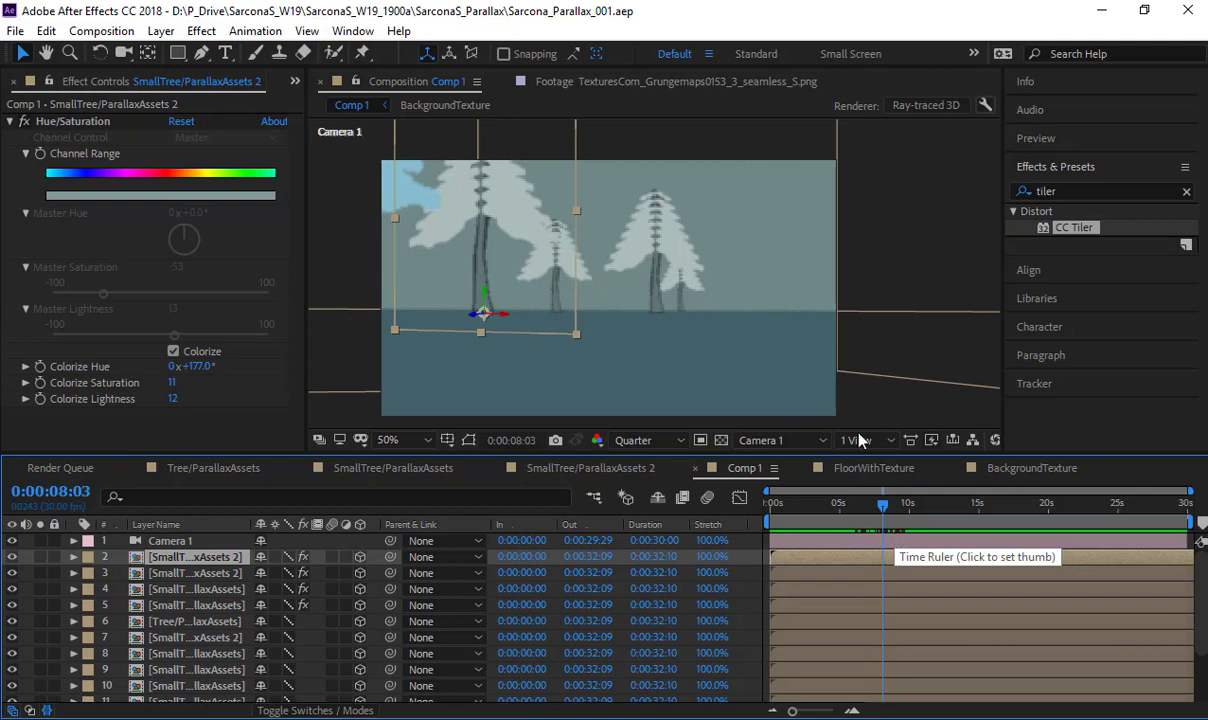
pyautogui.click(888, 264)
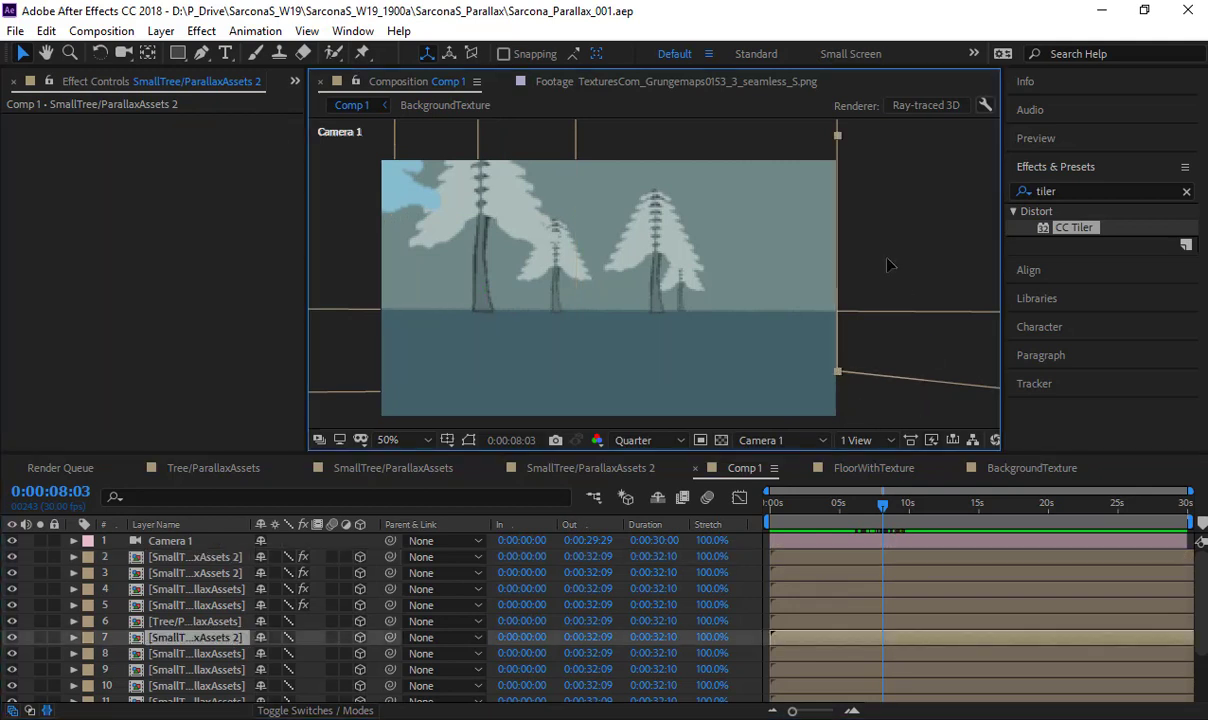